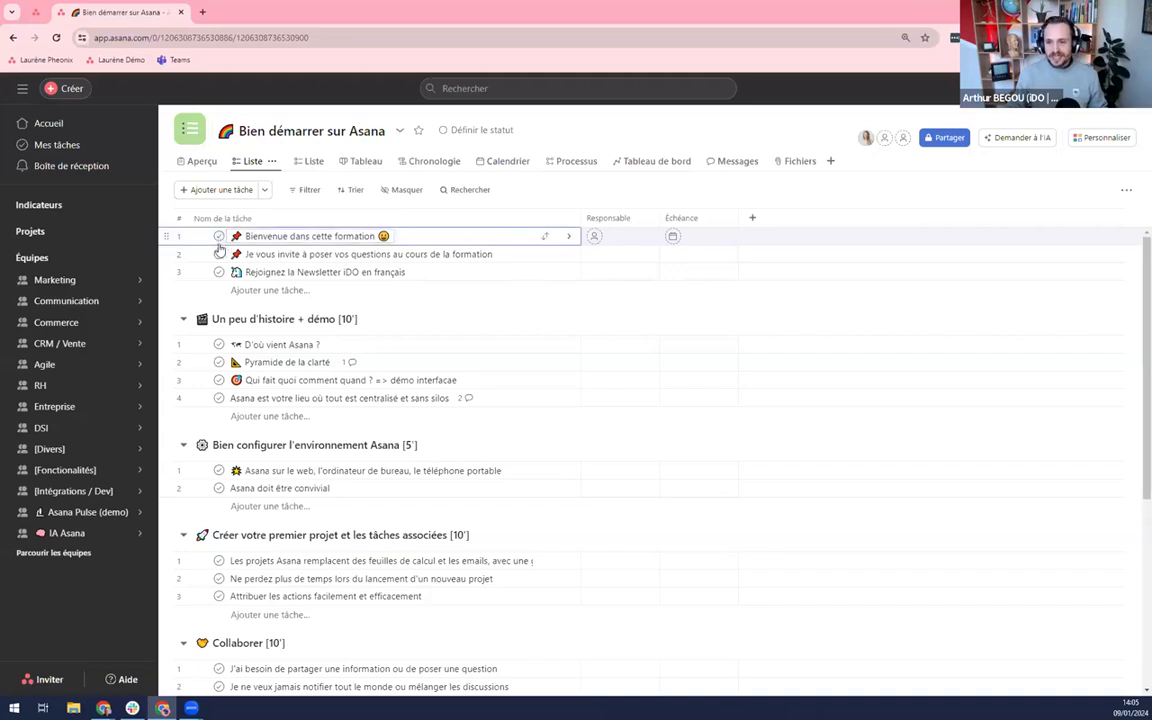
Mark the three introductory tasks at the start of the list as complete and look over the remaining training sections.
{"action": "left_click", "coordinate": [219, 254]}
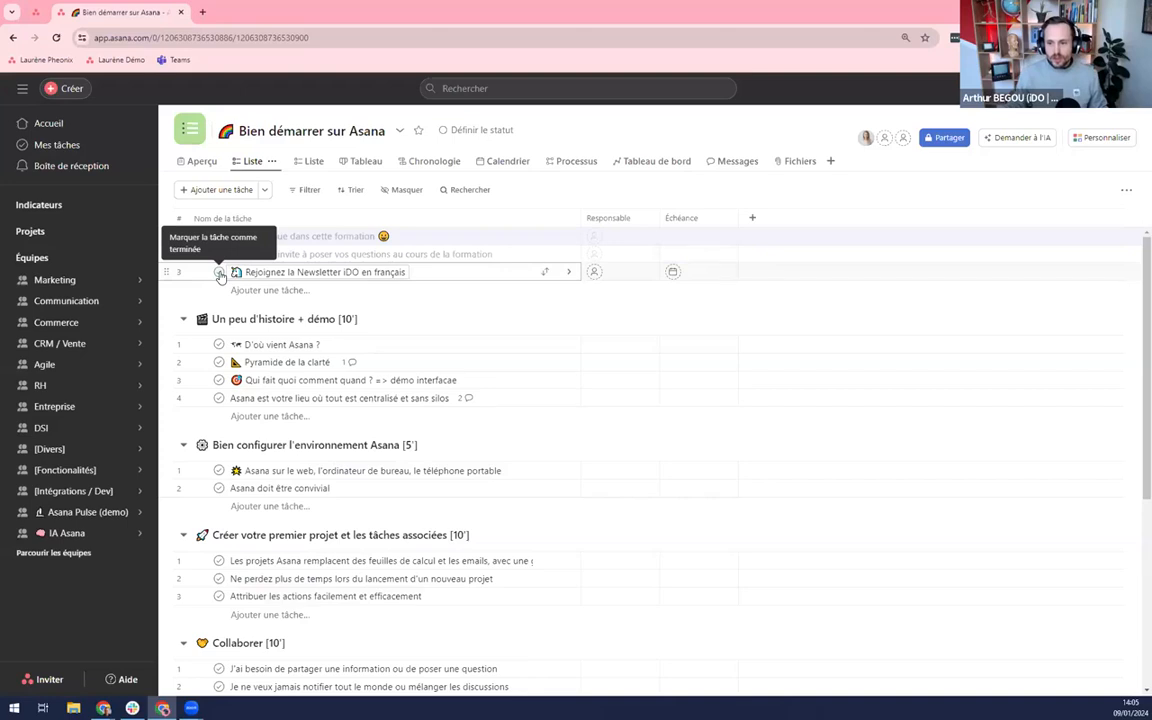
{"action": "left_click", "coordinate": [220, 274]}
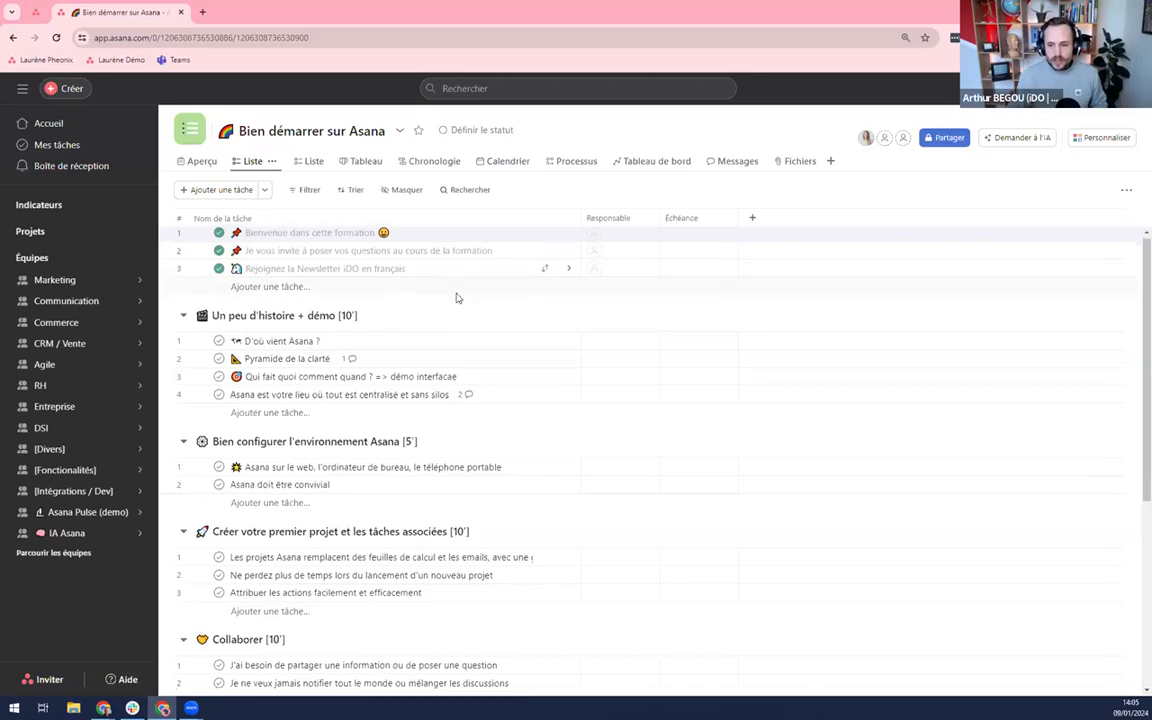
{"action": "scroll", "coordinate": [456, 300], "scroll_direction": "down", "scroll_amount": 1}
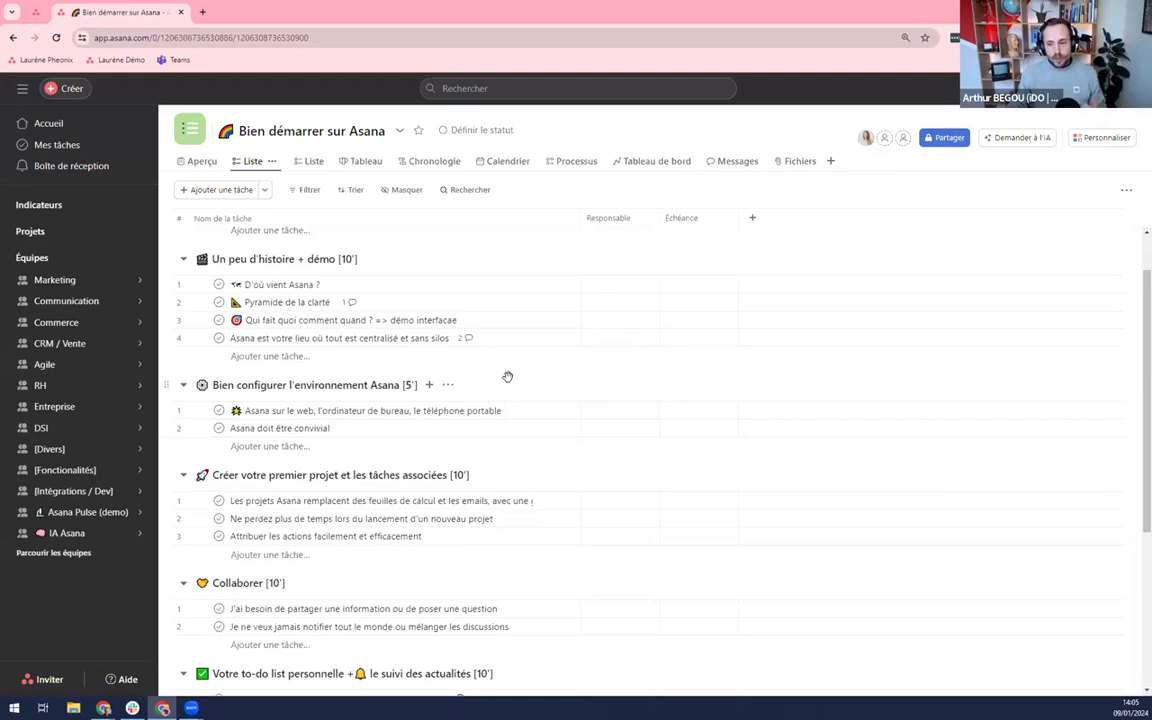
{"action": "scroll", "coordinate": [509, 385], "scroll_direction": "down", "scroll_amount": 1}
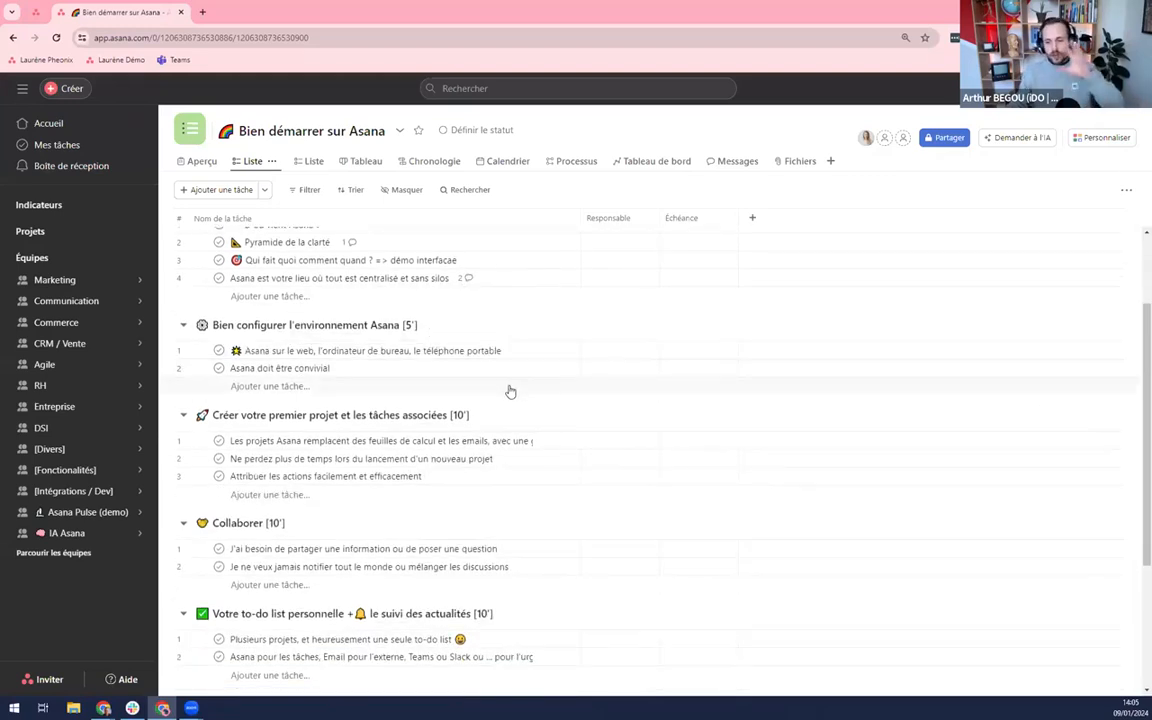
{"action": "scroll", "coordinate": [510, 391], "scroll_direction": "down", "scroll_amount": 1}
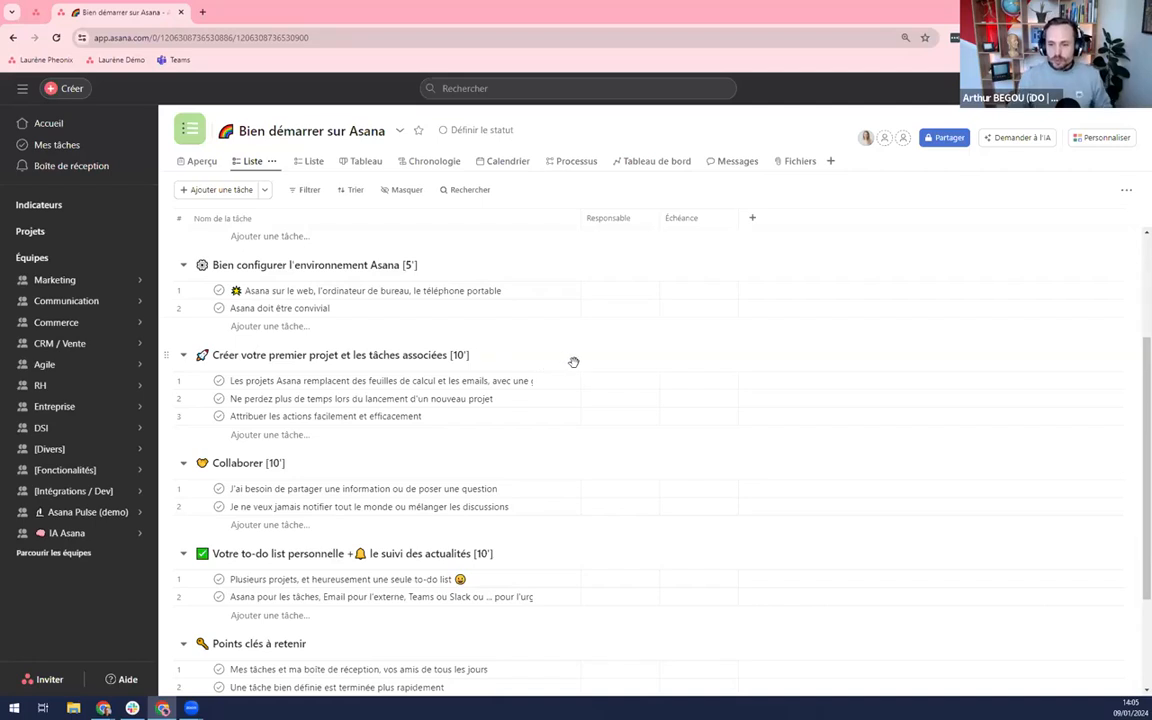
{"action": "scroll", "coordinate": [572, 362], "scroll_direction": "up", "scroll_amount": 3}
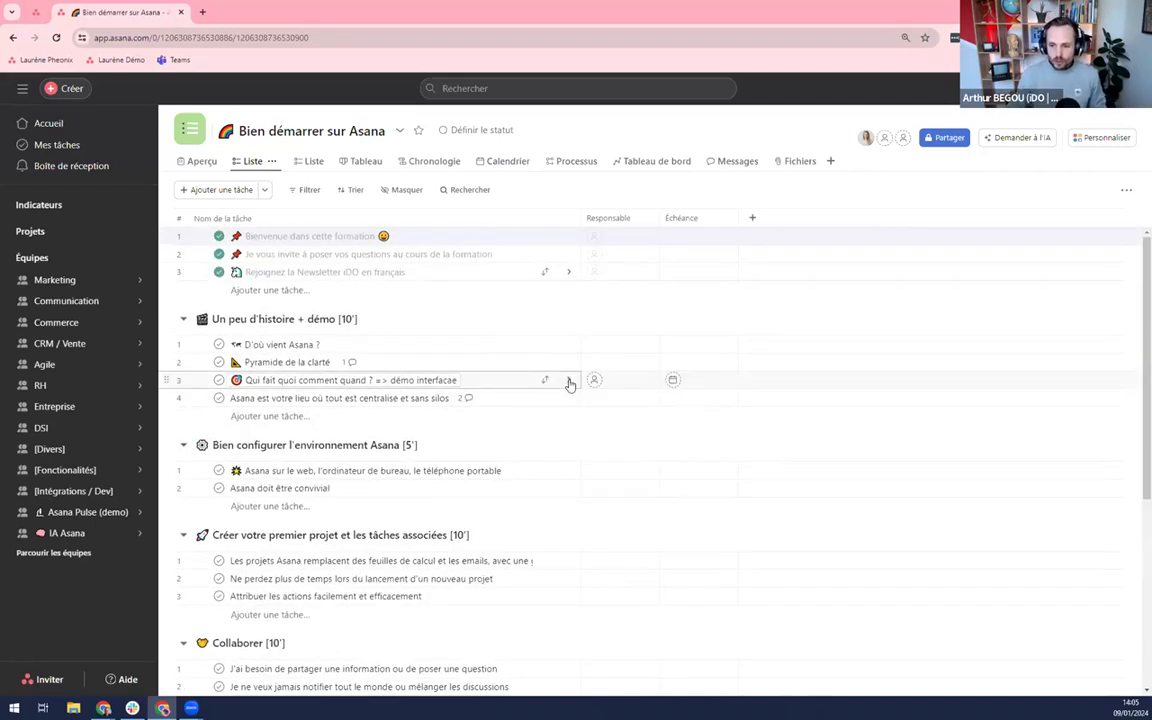
Open the "D'où vient Asana ?" task and view its attached image, closing the image preview when finished.
{"action": "left_click", "coordinate": [384, 345]}
{"action": "scroll", "coordinate": [760, 450], "scroll_direction": "down", "scroll_amount": 1}
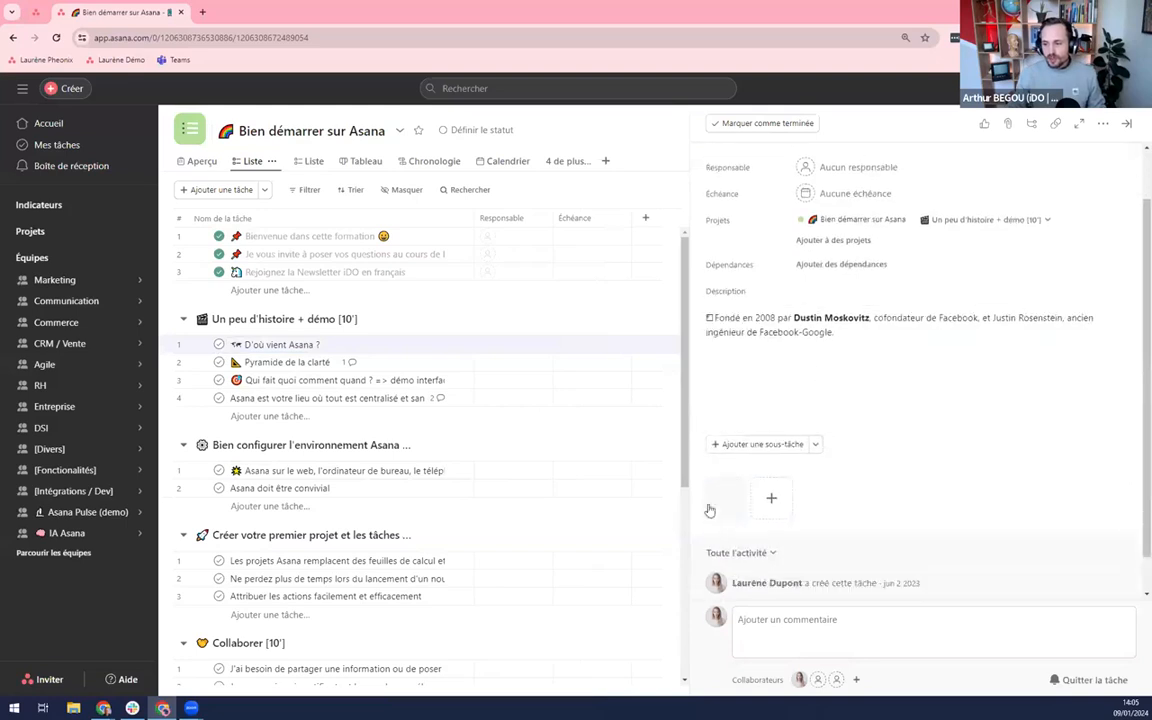
{"action": "left_click", "coordinate": [727, 496]}
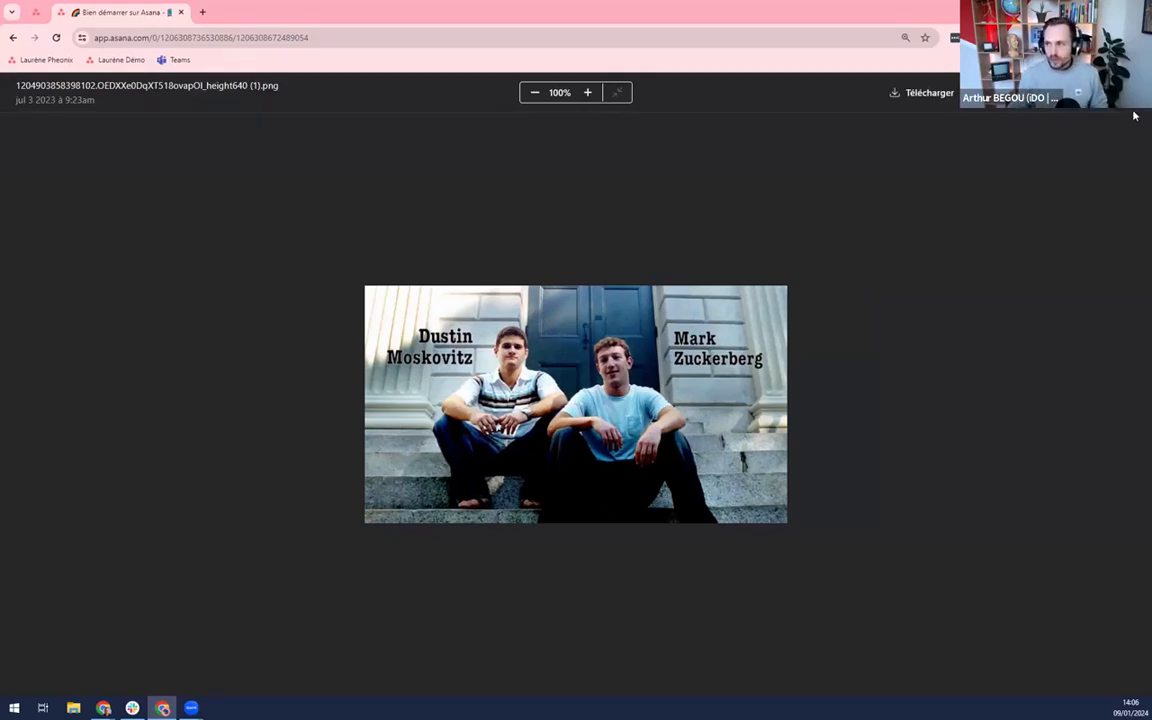
{"action": "key", "text": "Escape"}
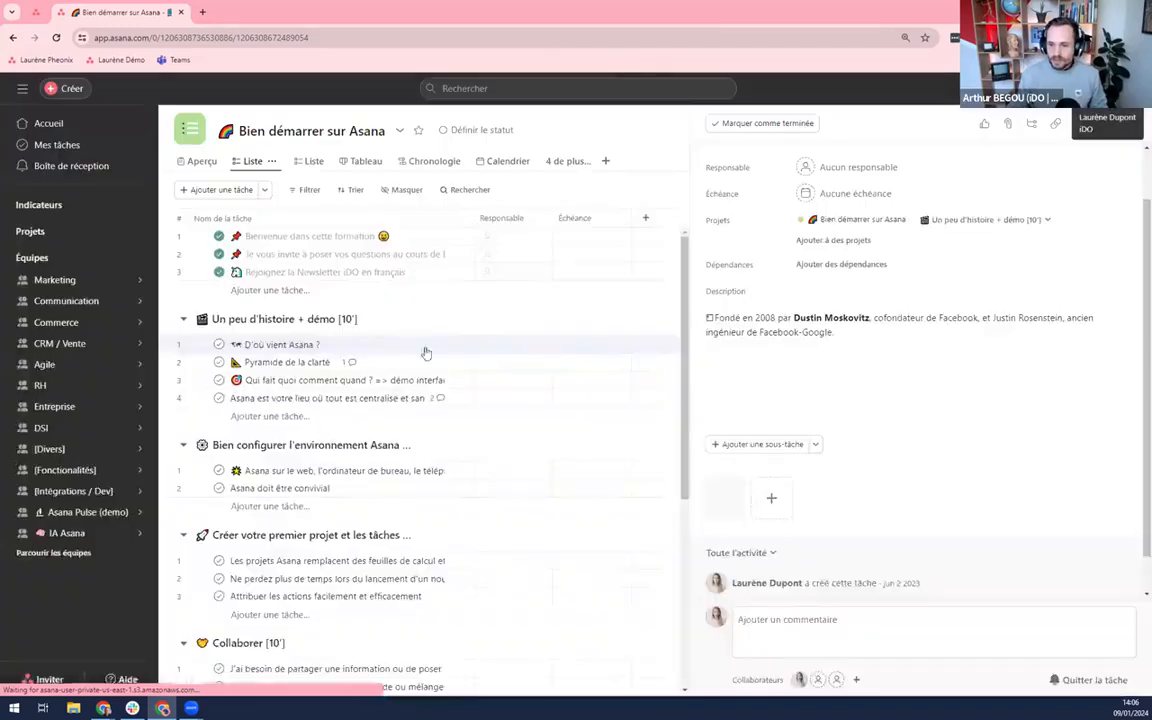
Open the "Pyramide de la clarté" task and view its attached Asana PPM Narrative Deck PDF, closing both when finished.
{"action": "left_click", "coordinate": [390, 367]}
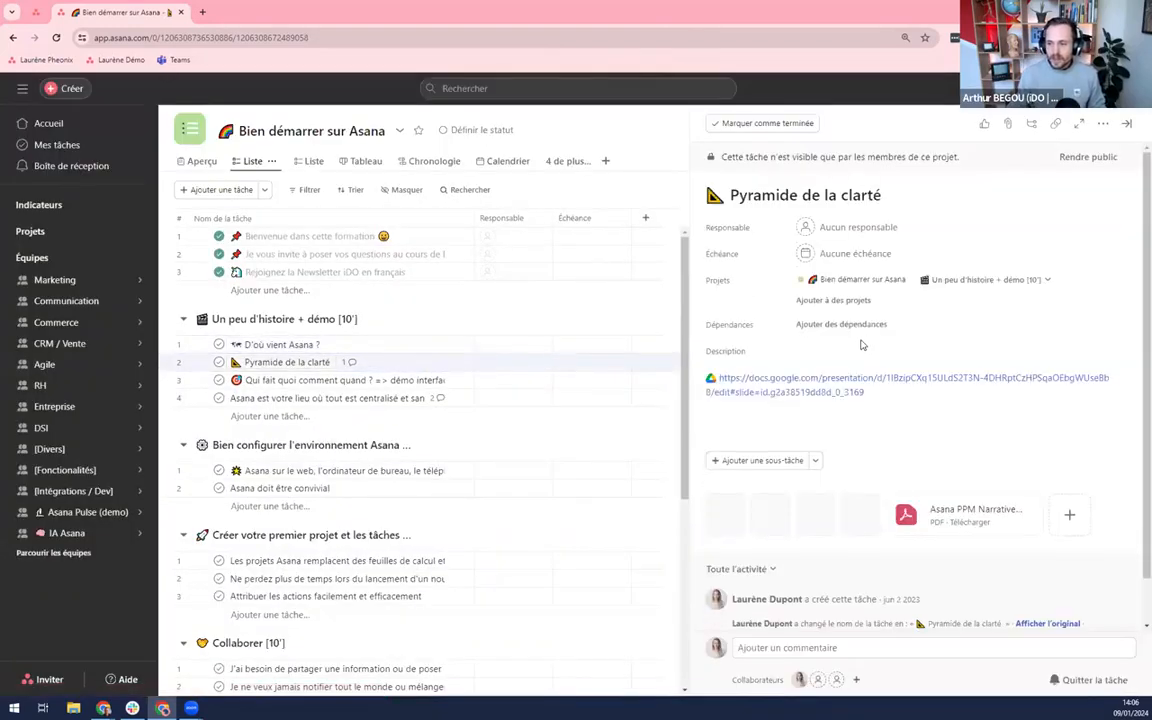
{"action": "scroll", "coordinate": [898, 470], "scroll_direction": "down", "scroll_amount": 1}
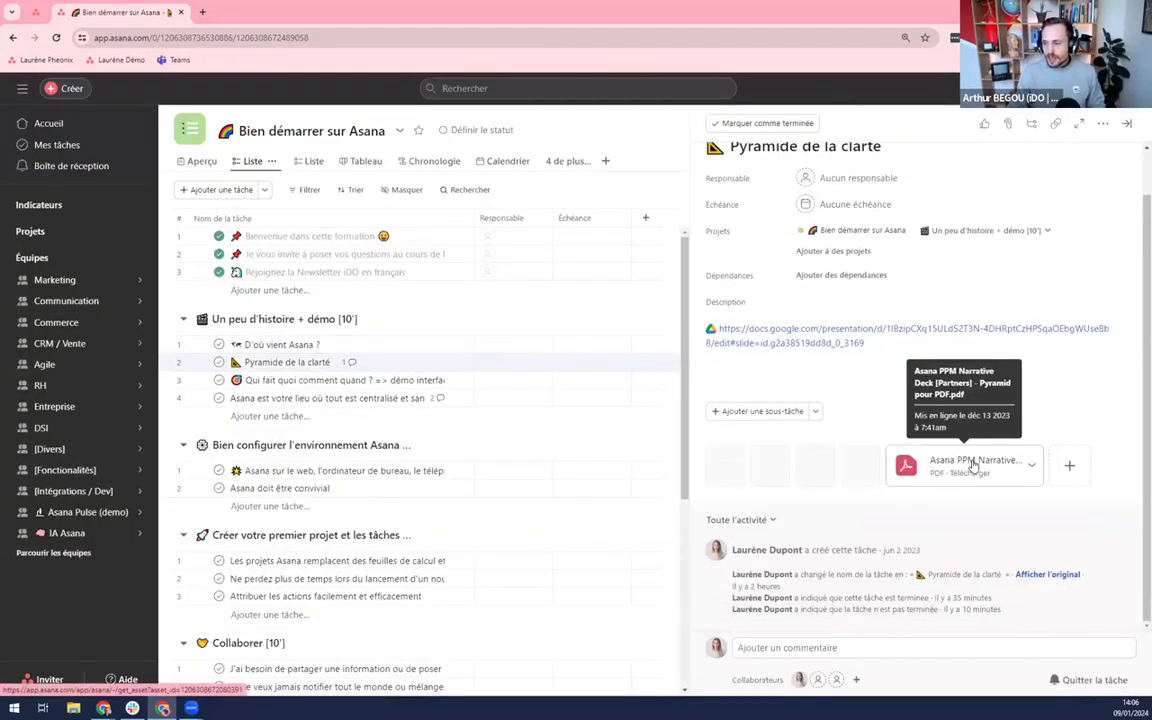
{"action": "left_click", "coordinate": [900, 468]}
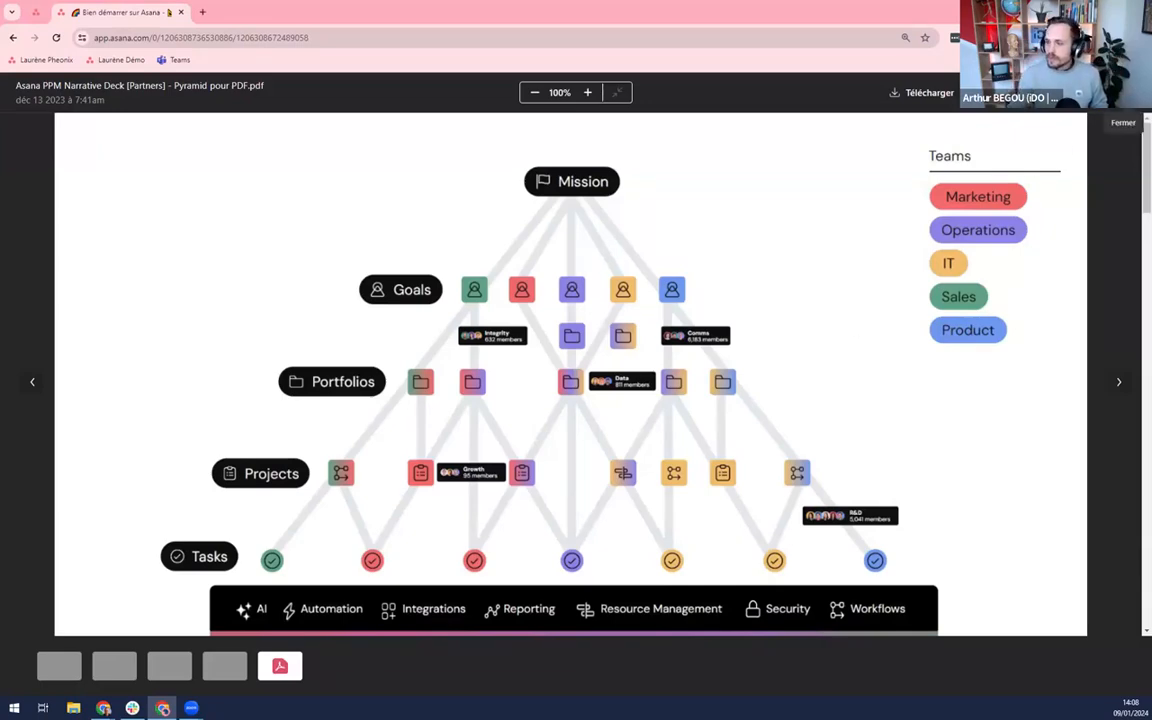
{"action": "key", "text": "Escape"}
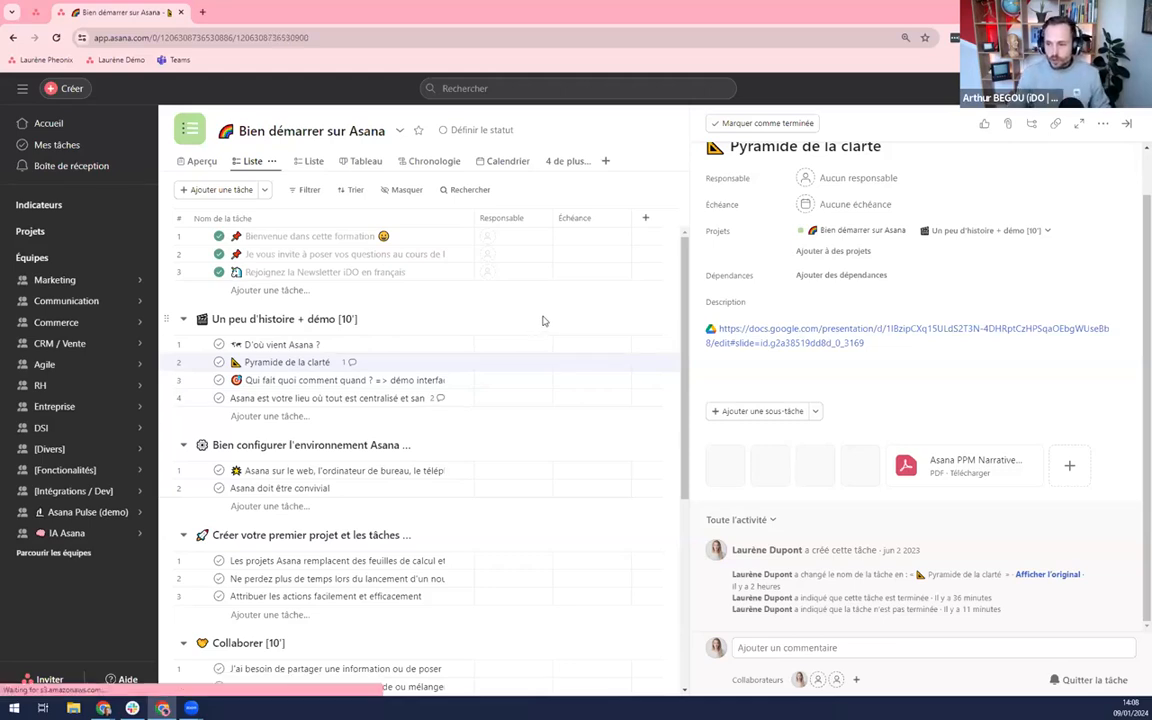
{"action": "key", "text": "Escape"}
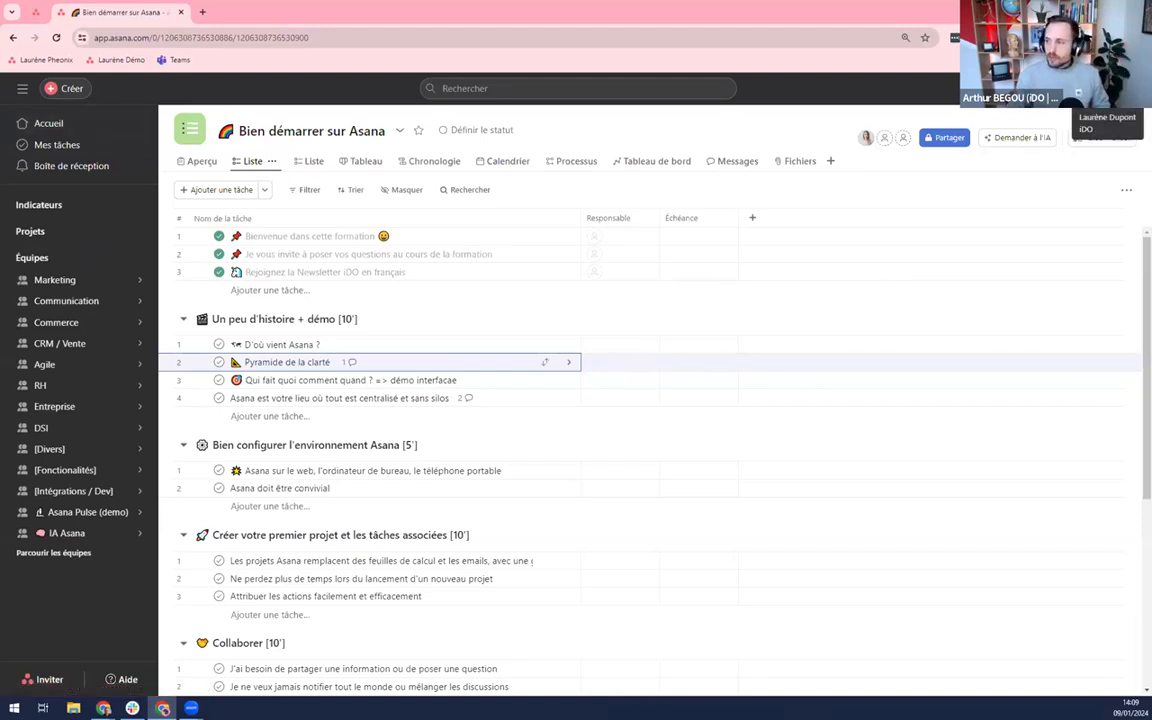
View the profile page of the account settings and close it without changing anything.
{"action": "left_click", "coordinate": [1116, 89]}
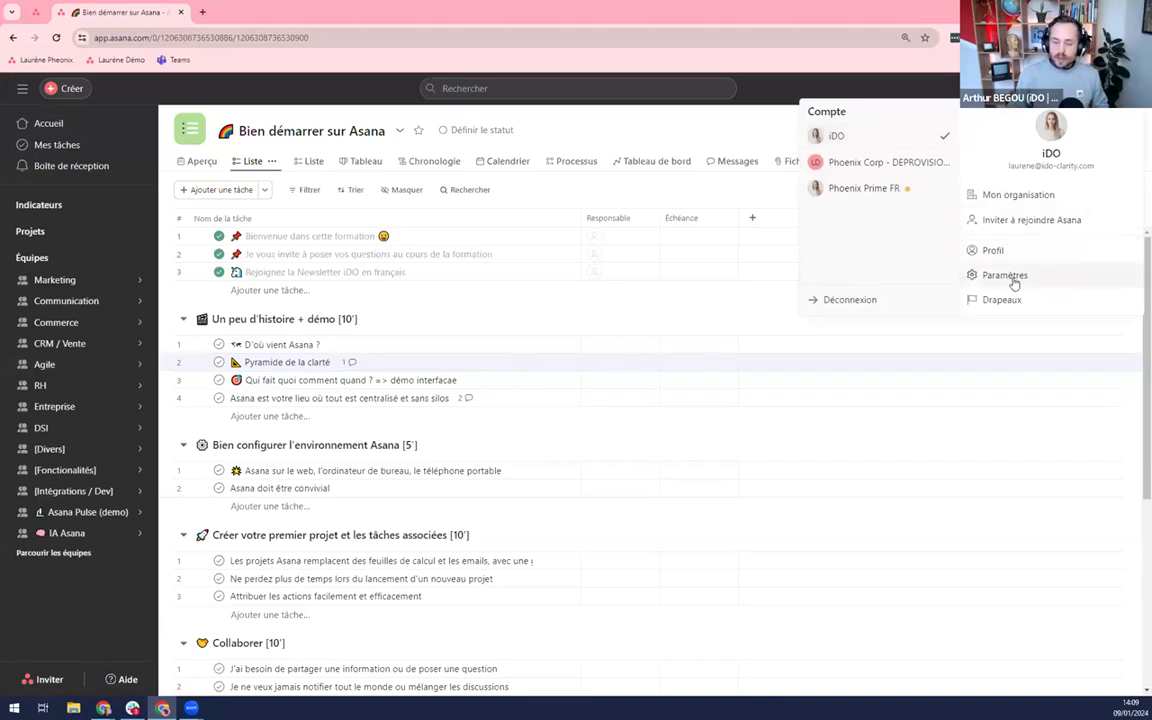
{"action": "left_click", "coordinate": [1014, 282]}
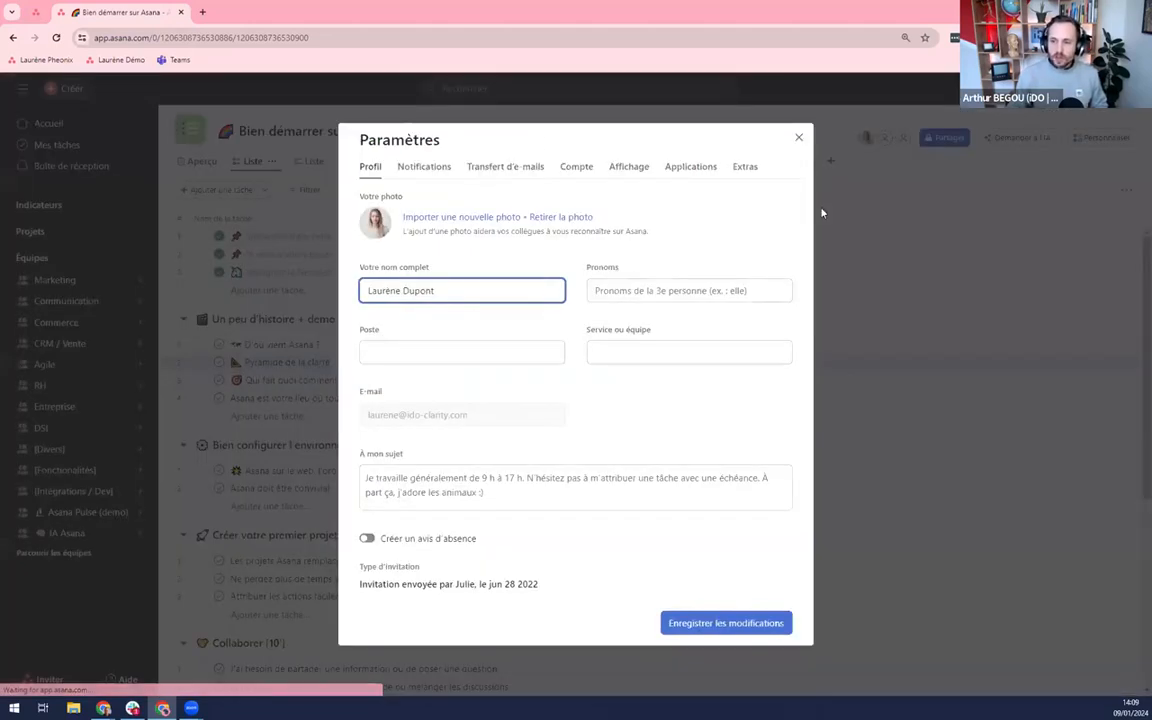
{"action": "left_click", "coordinate": [798, 138]}
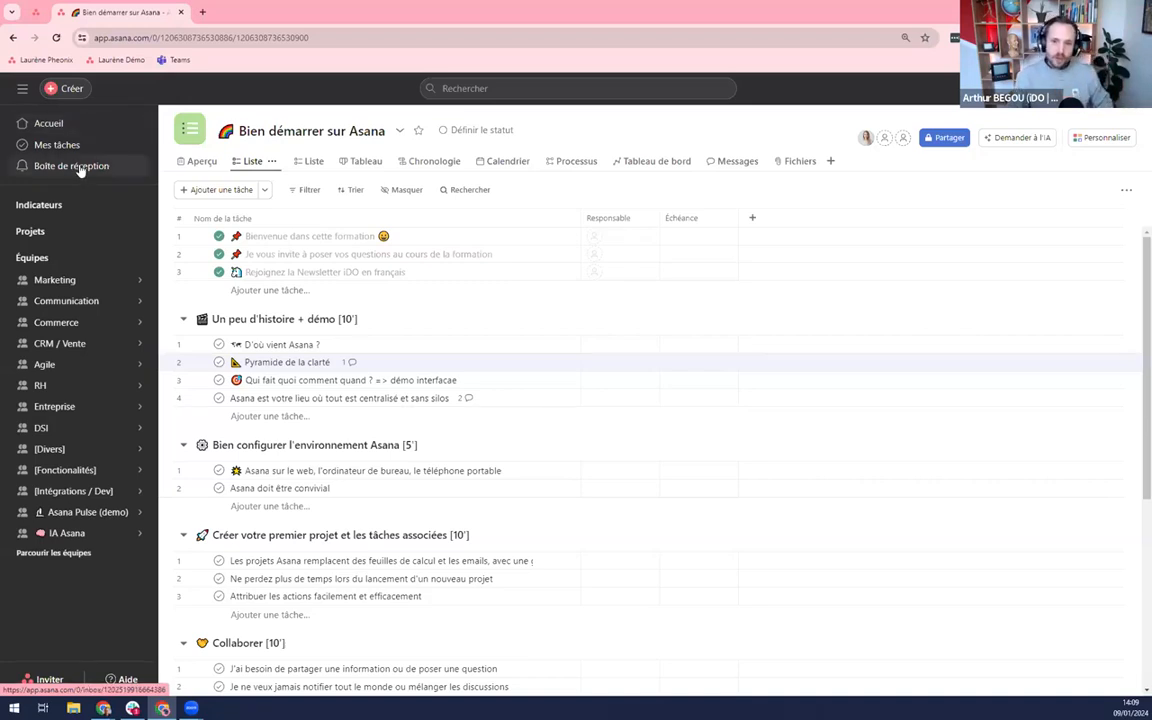
Expand the Indicateurs and Projets sections one at a time to view their entries, collapsing each again.
{"action": "left_click", "coordinate": [8, 205]}
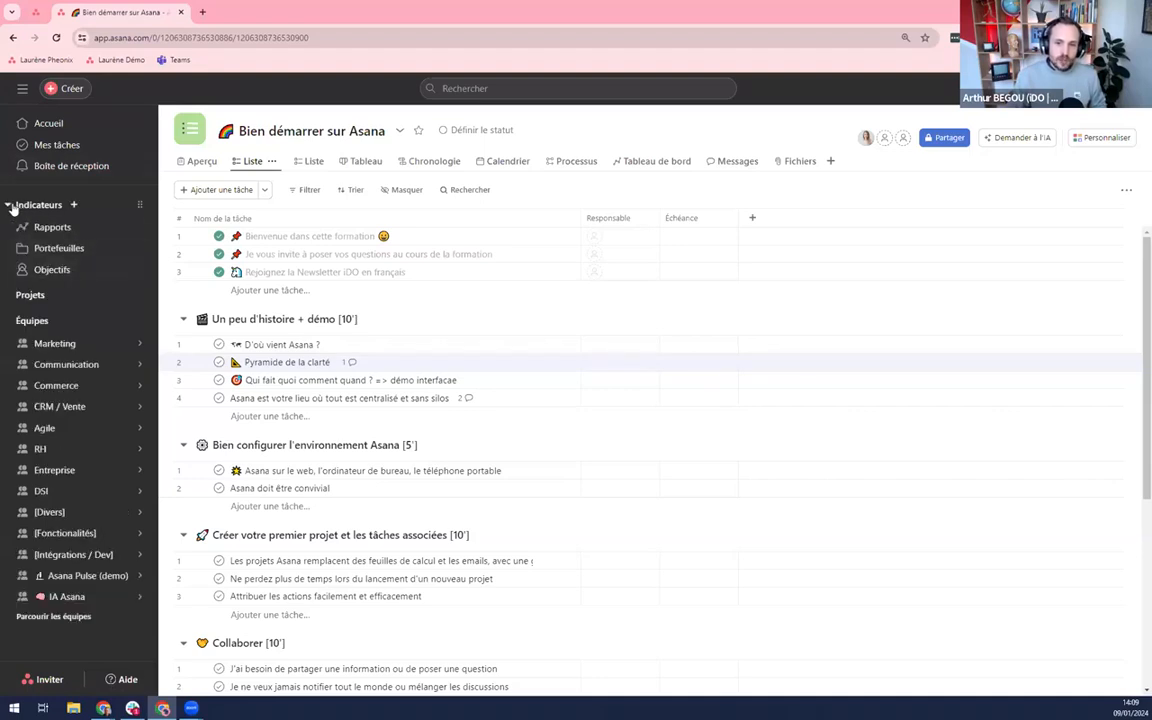
{"action": "left_click", "coordinate": [8, 204]}
{"action": "left_click", "coordinate": [8, 204]}
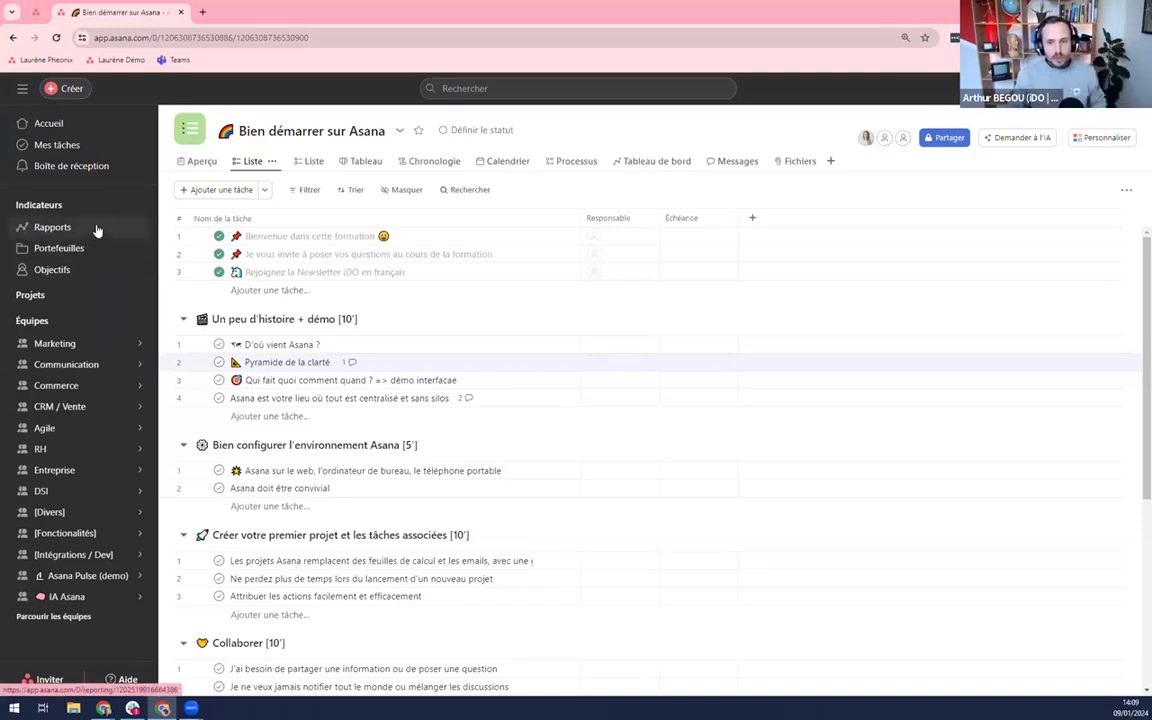
{"action": "left_click", "coordinate": [9, 207]}
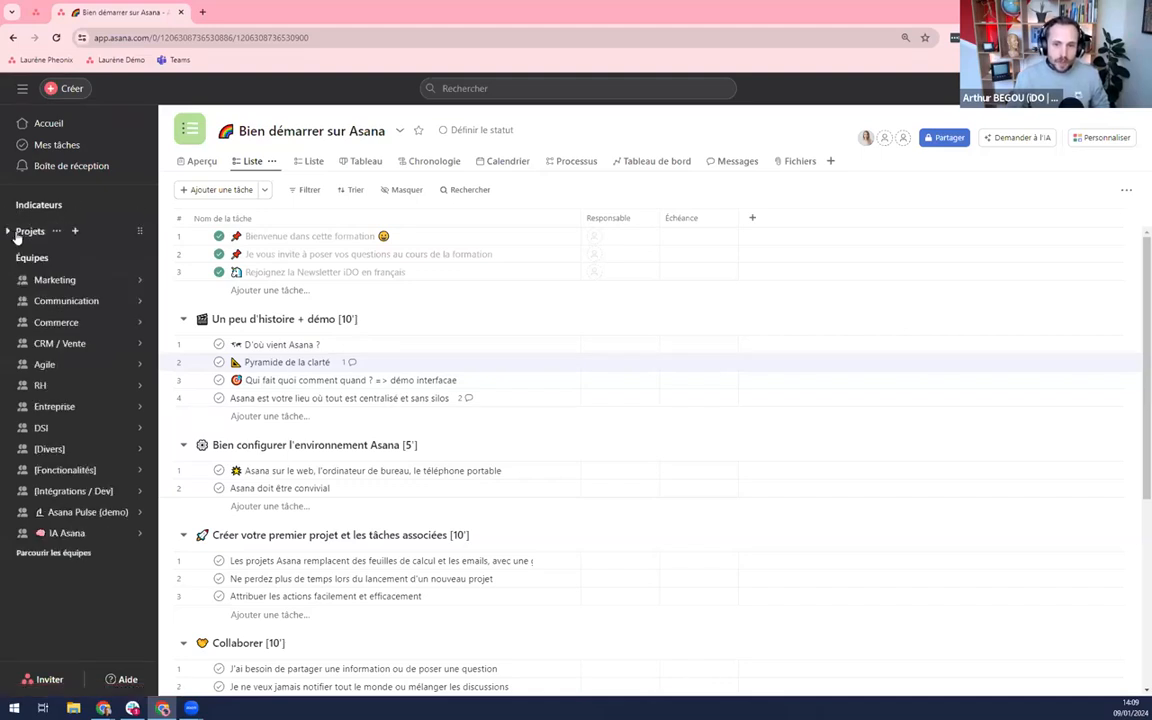
{"action": "left_click", "coordinate": [8, 233]}
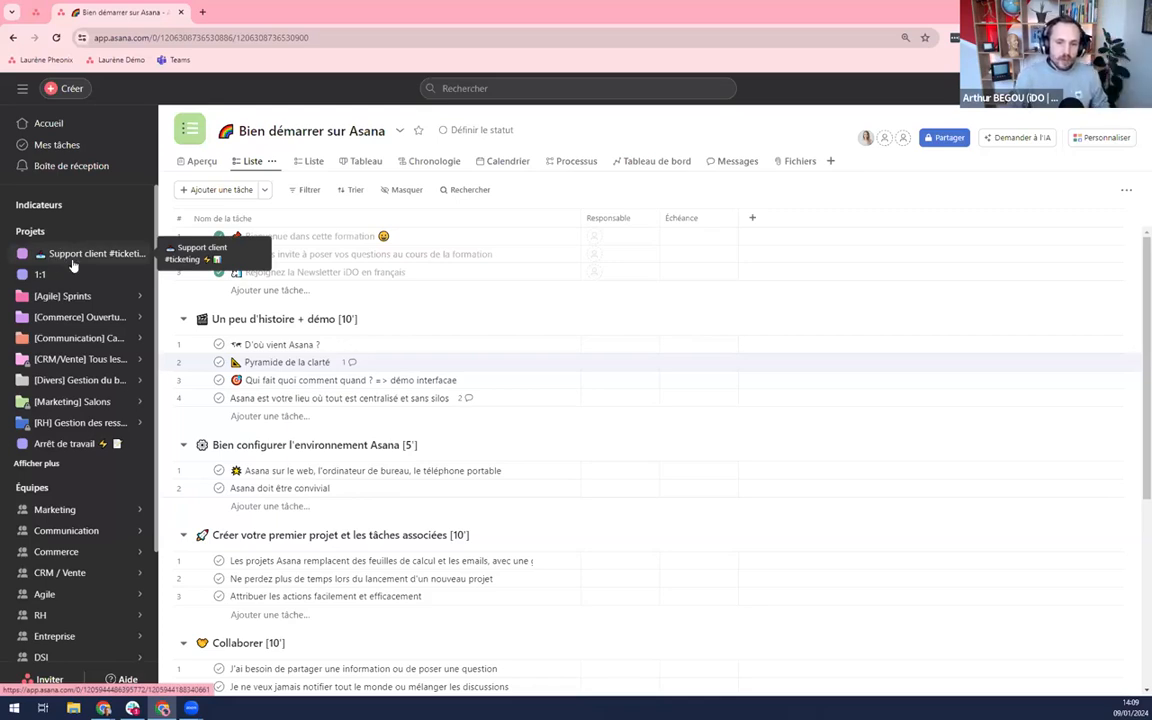
{"action": "left_click", "coordinate": [8, 235]}
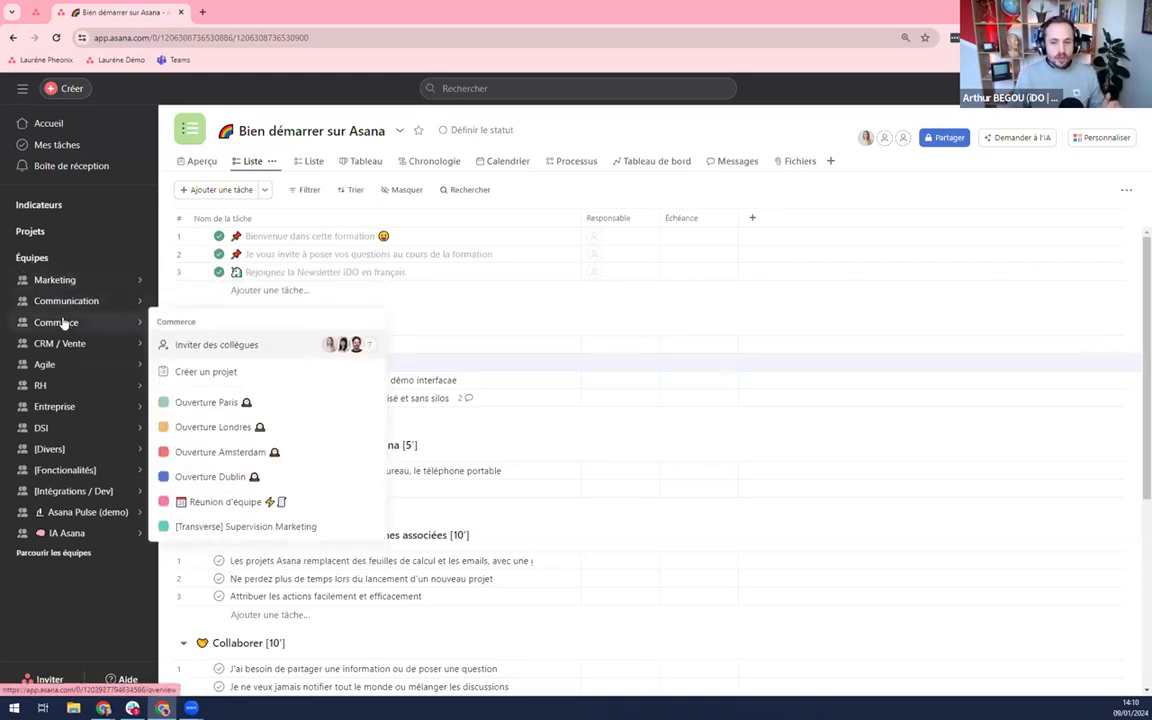
Preview the teams' projects, open the Commerce team's overview, and review its members, projects, objectives and templates.
{"action": "mouse_move", "coordinate": [63, 343]}
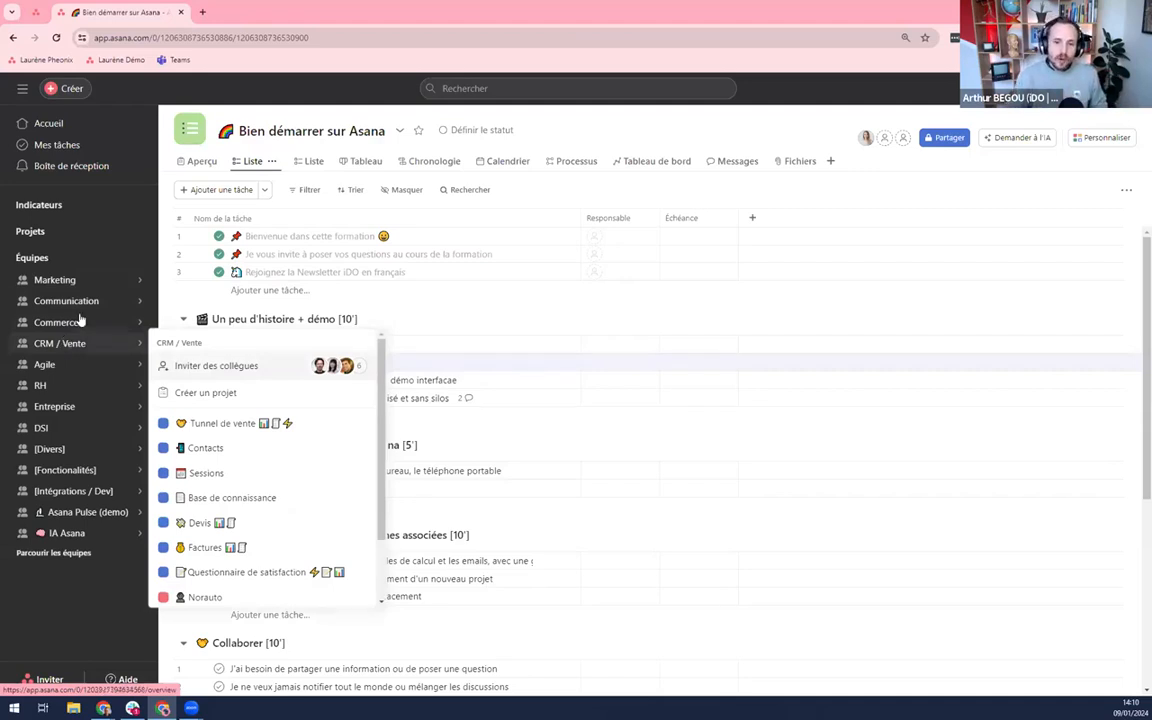
{"action": "mouse_move", "coordinate": [62, 281]}
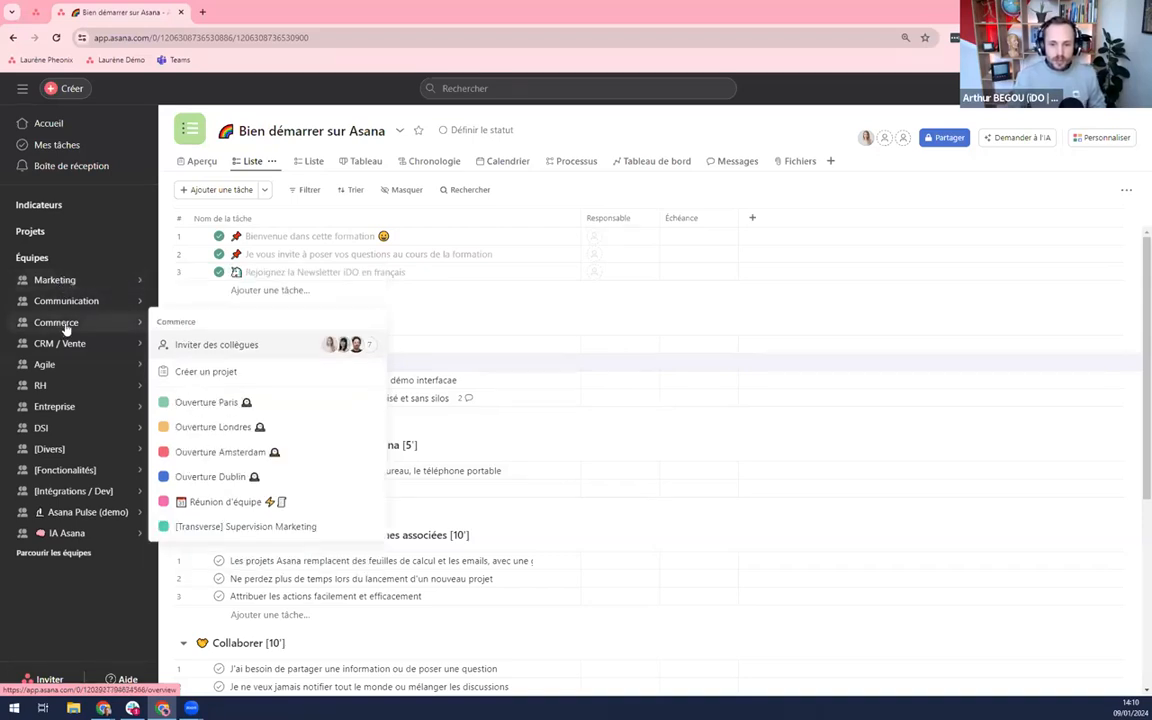
{"action": "left_click", "coordinate": [62, 325]}
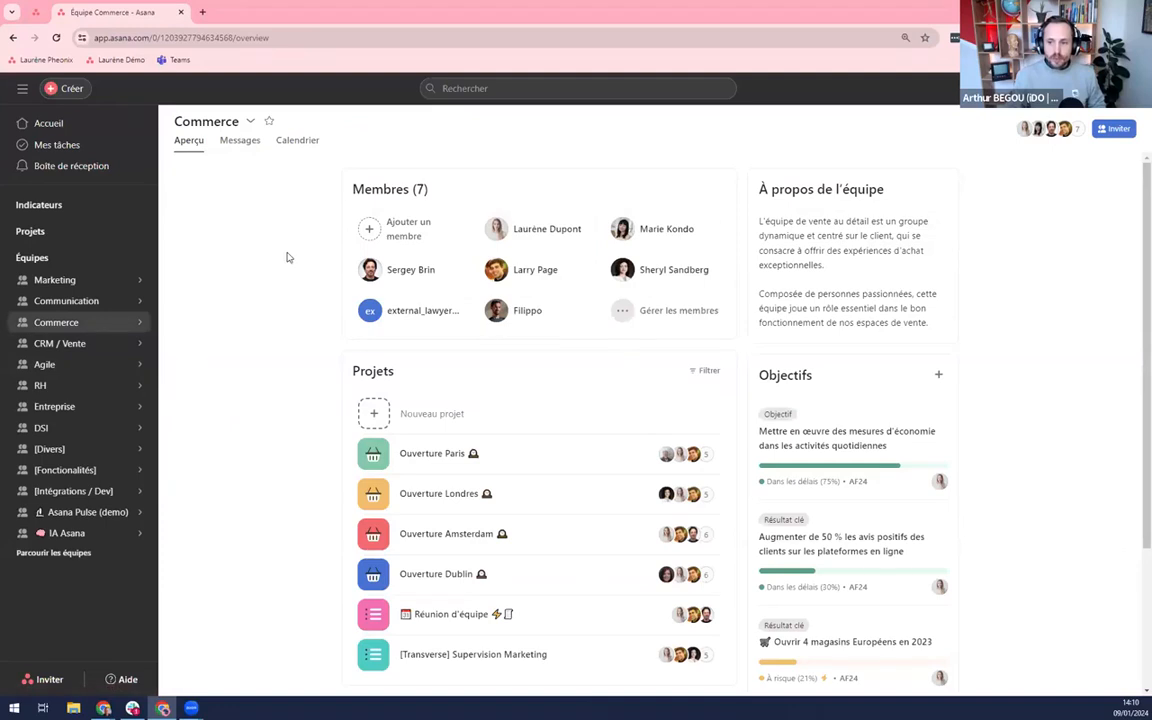
{"action": "triple_click", "coordinate": [419, 188]}
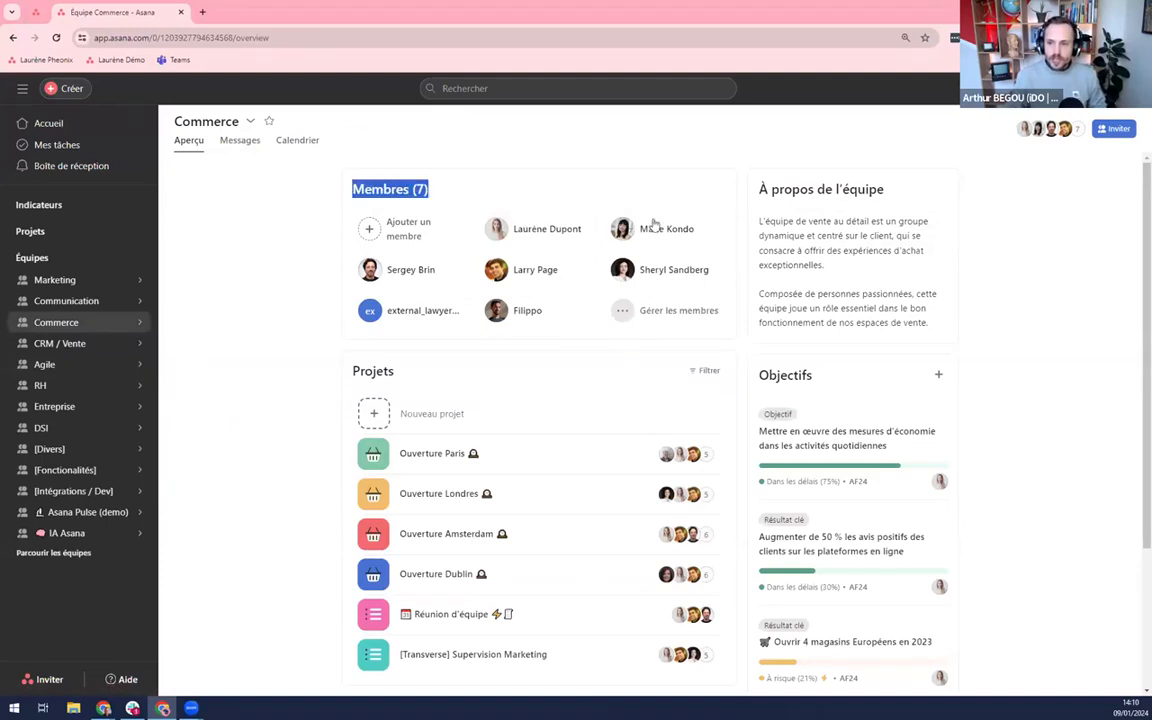
{"action": "left_click", "coordinate": [265, 258]}
{"action": "scroll", "coordinate": [268, 280], "scroll_direction": "down", "scroll_amount": 1}
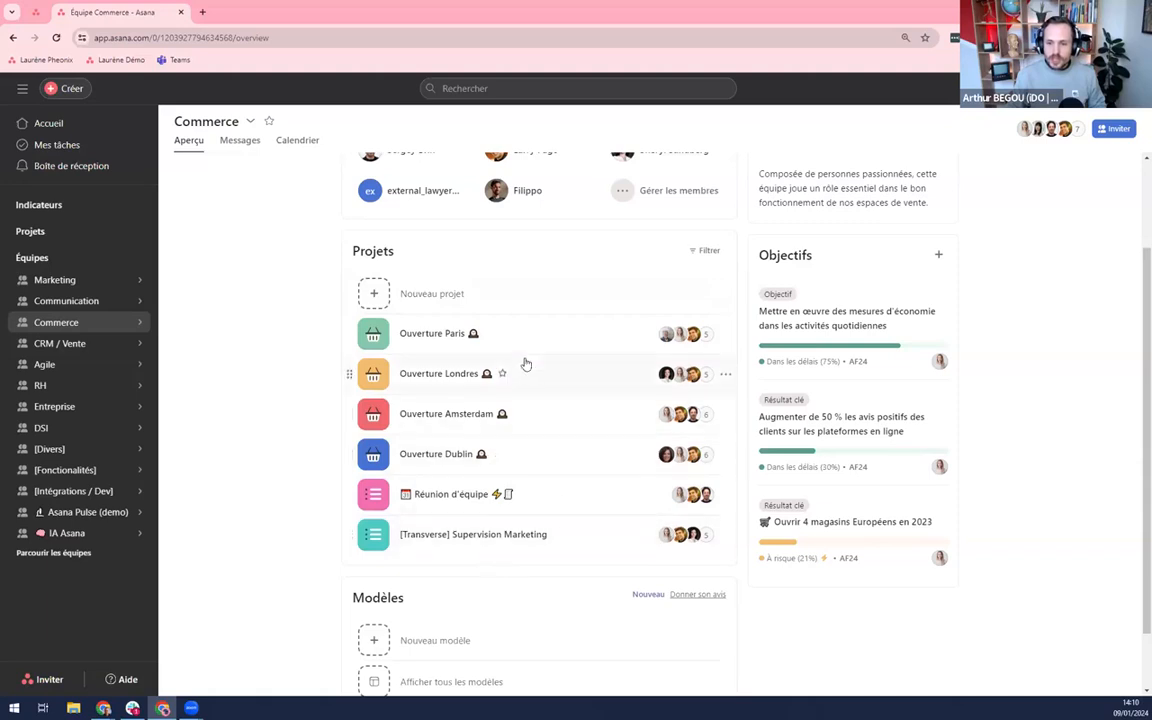
{"action": "scroll", "coordinate": [285, 321], "scroll_direction": "down", "scroll_amount": 1}
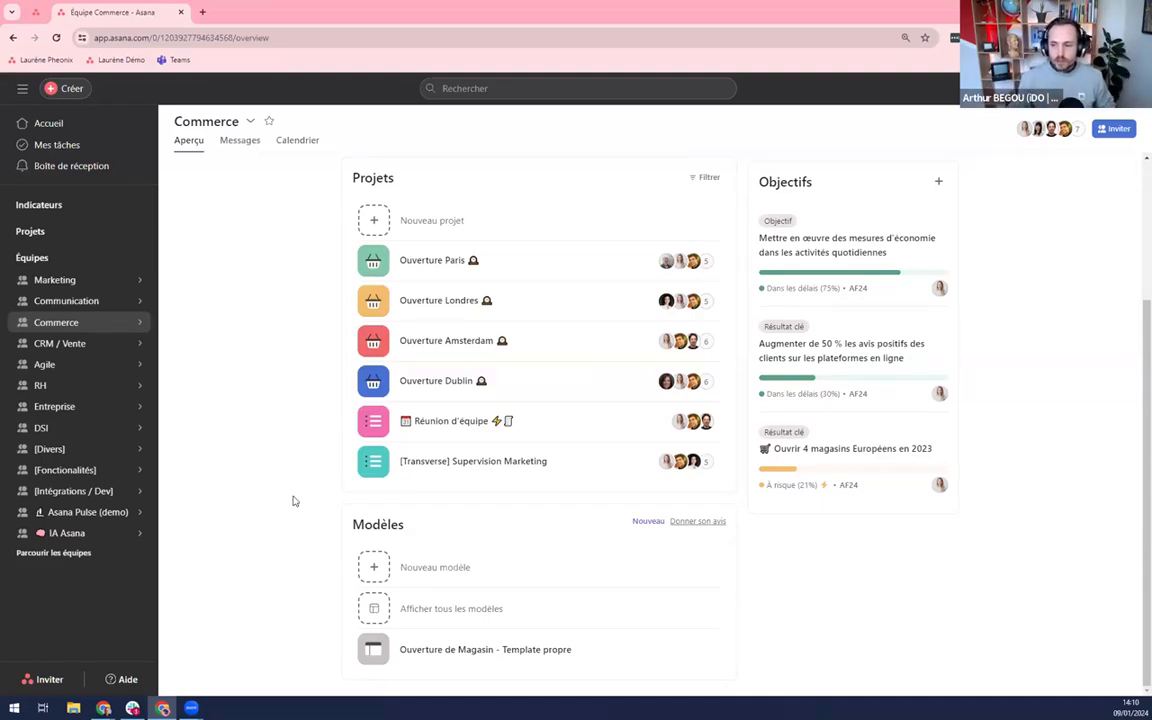
{"action": "scroll", "coordinate": [294, 494], "scroll_direction": "up", "scroll_amount": 3}
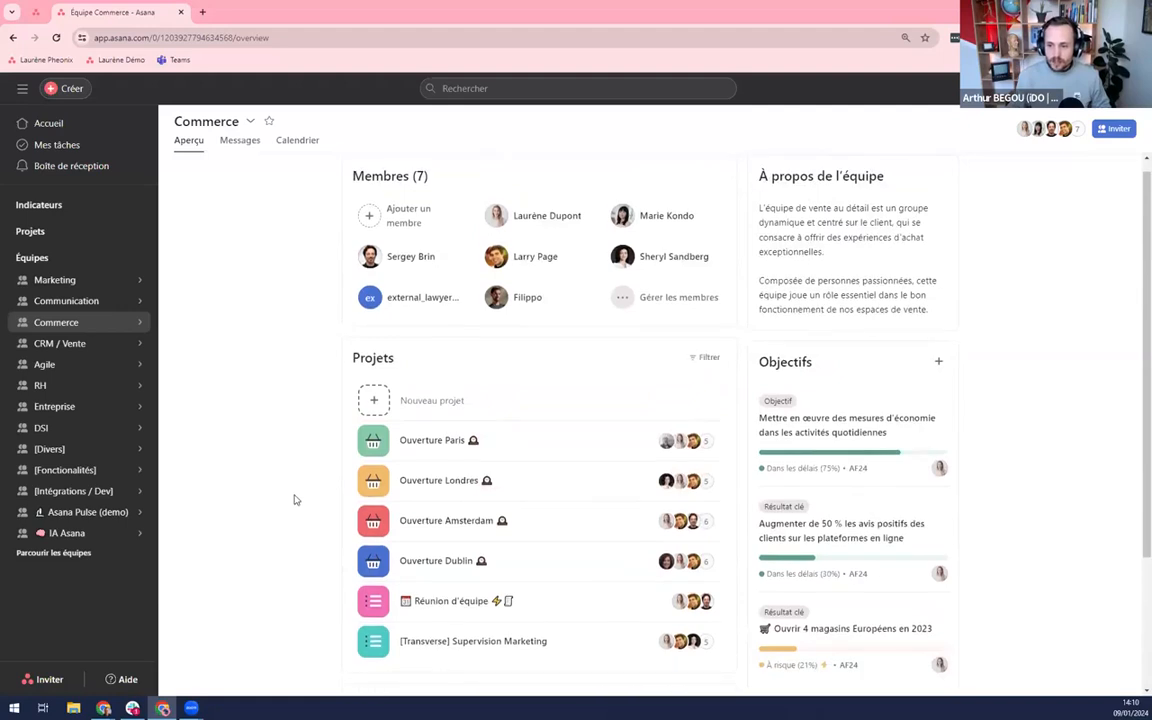
Open the Commerce team's "Ouverture Paris" project and examine how its tasks are organised into sections such as Juridique, RH and Opérations.
{"action": "left_click", "coordinate": [439, 446]}
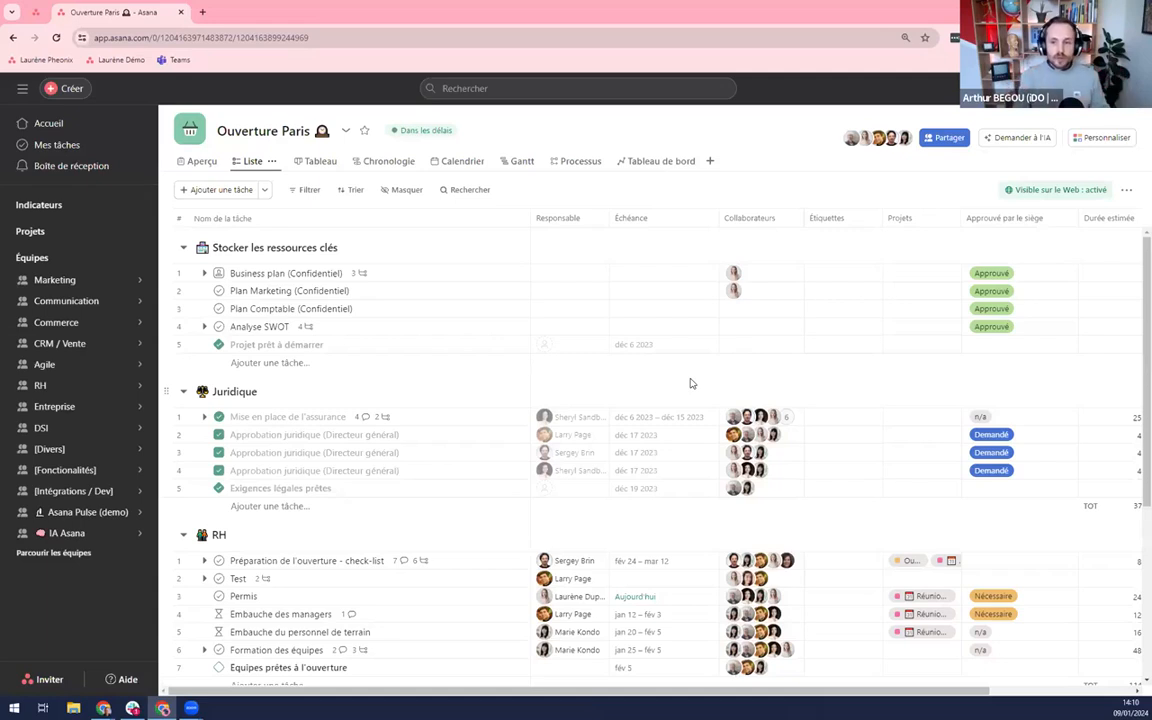
{"action": "left_click", "coordinate": [304, 130]}
{"action": "left_click", "coordinate": [607, 132]}
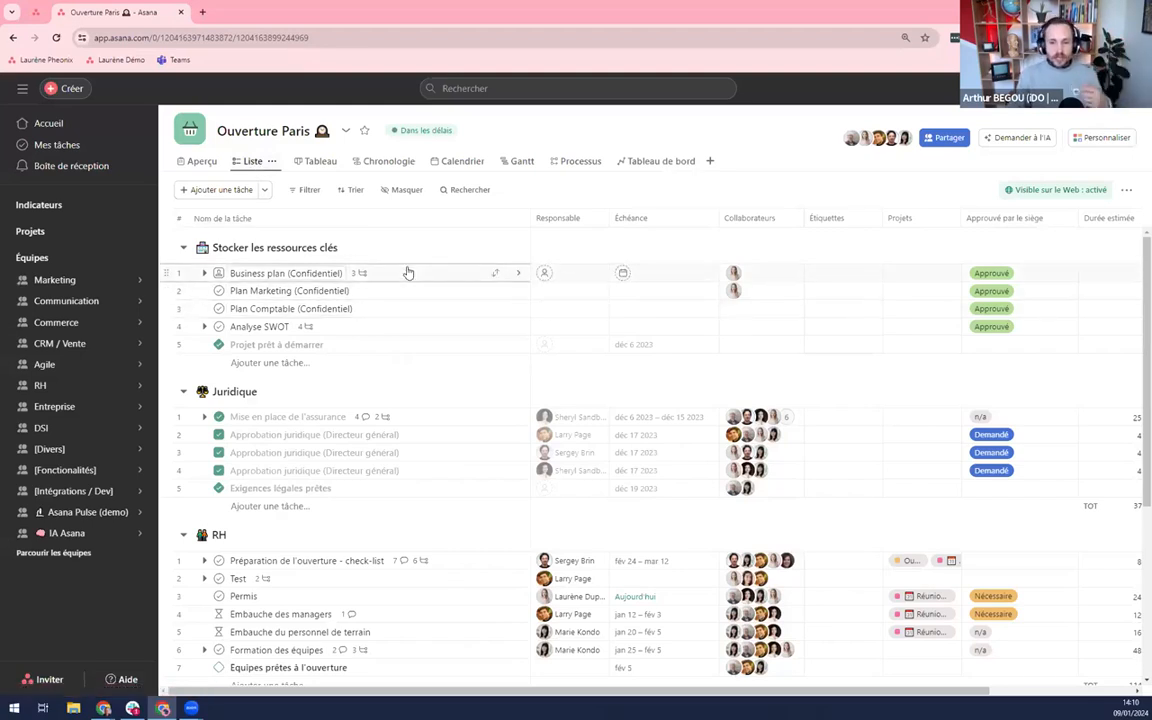
{"action": "scroll", "coordinate": [325, 305], "scroll_direction": "down", "scroll_amount": 1}
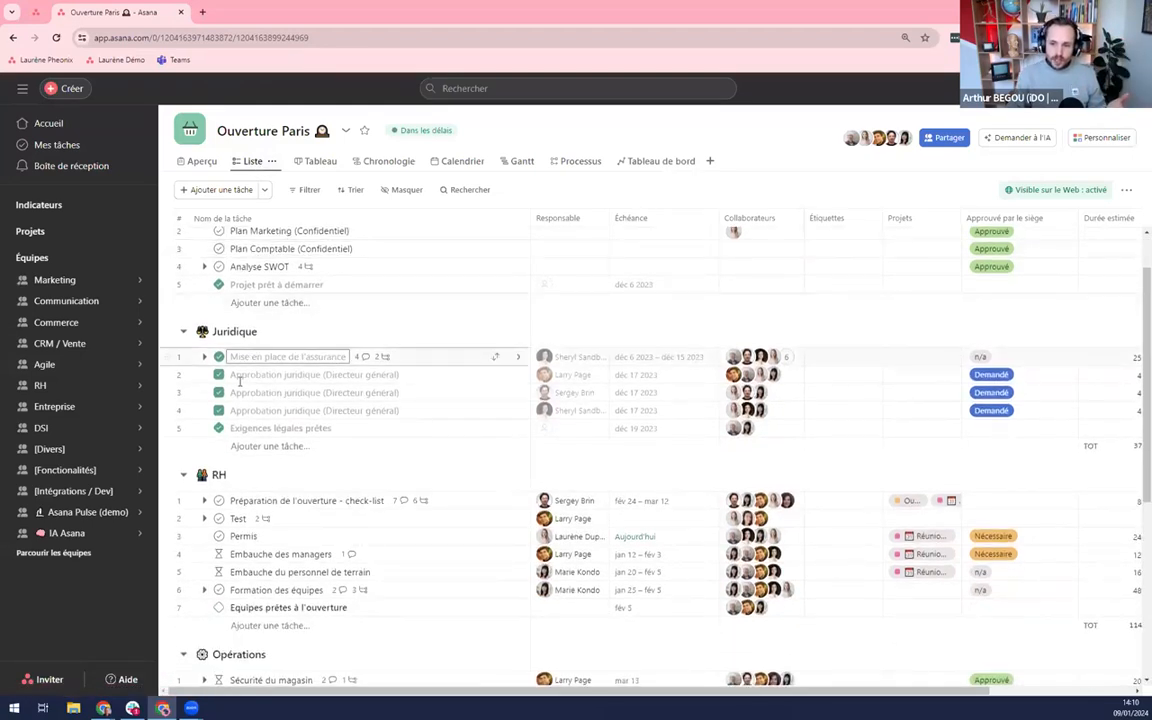
{"action": "scroll", "coordinate": [360, 380], "scroll_direction": "down", "scroll_amount": 2}
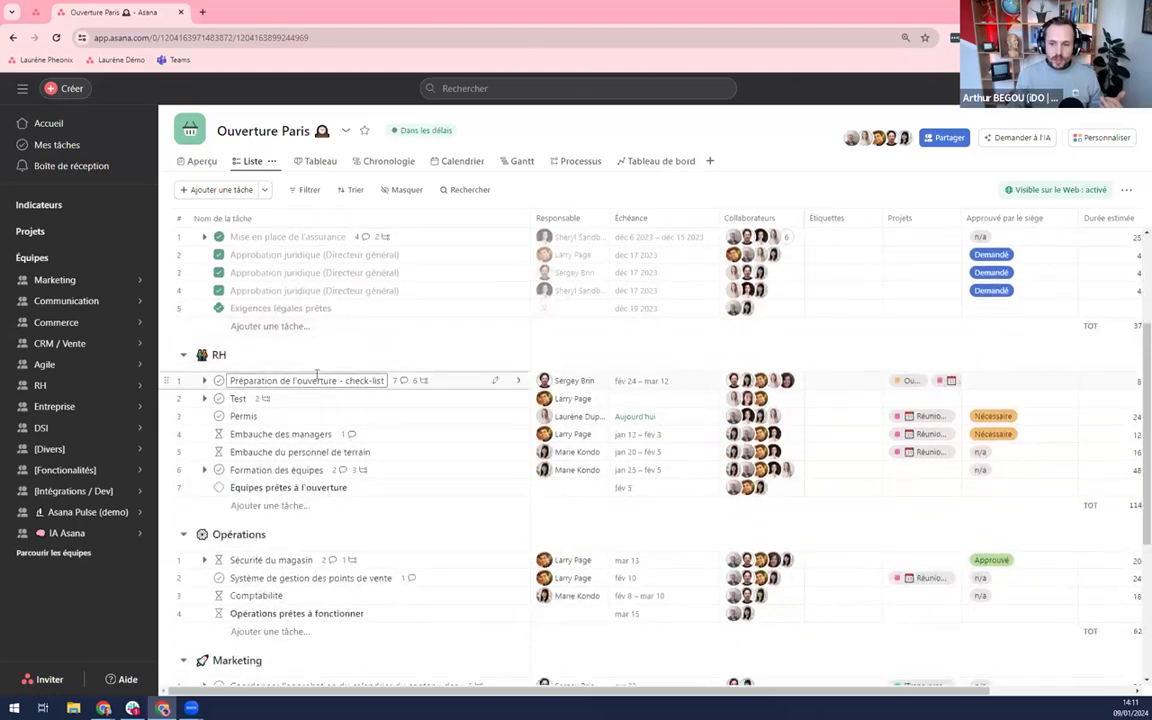
{"action": "scroll", "coordinate": [340, 400], "scroll_direction": "down", "scroll_amount": 1}
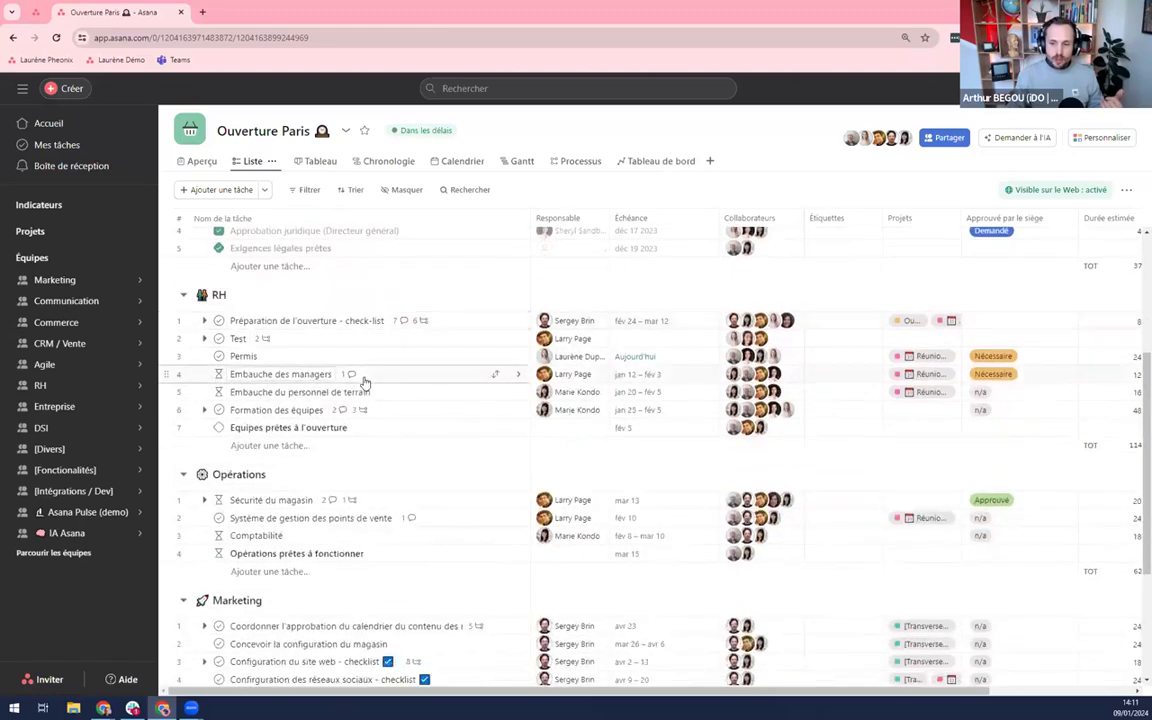
{"action": "scroll", "coordinate": [280, 380], "scroll_direction": "up", "scroll_amount": 2}
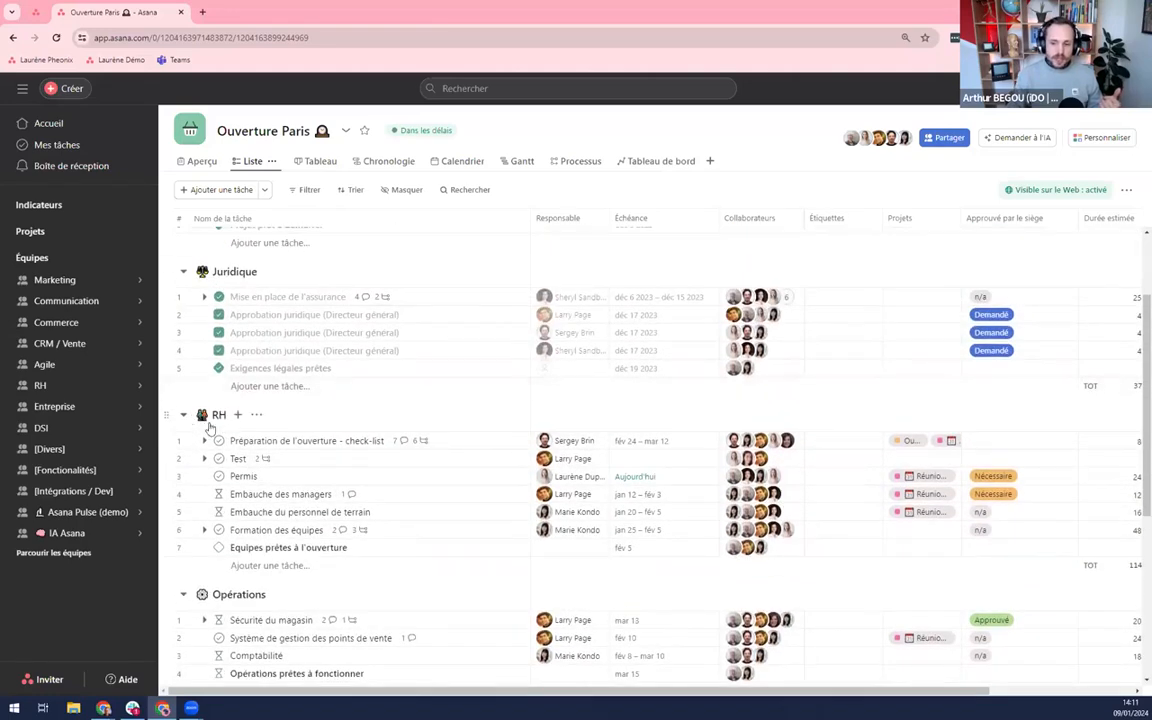
Show the "Ouverture Paris" project as a board, and browse its dependent tasks in the Chronologie view.
{"action": "scroll", "coordinate": [368, 410], "scroll_direction": "up", "scroll_amount": 2}
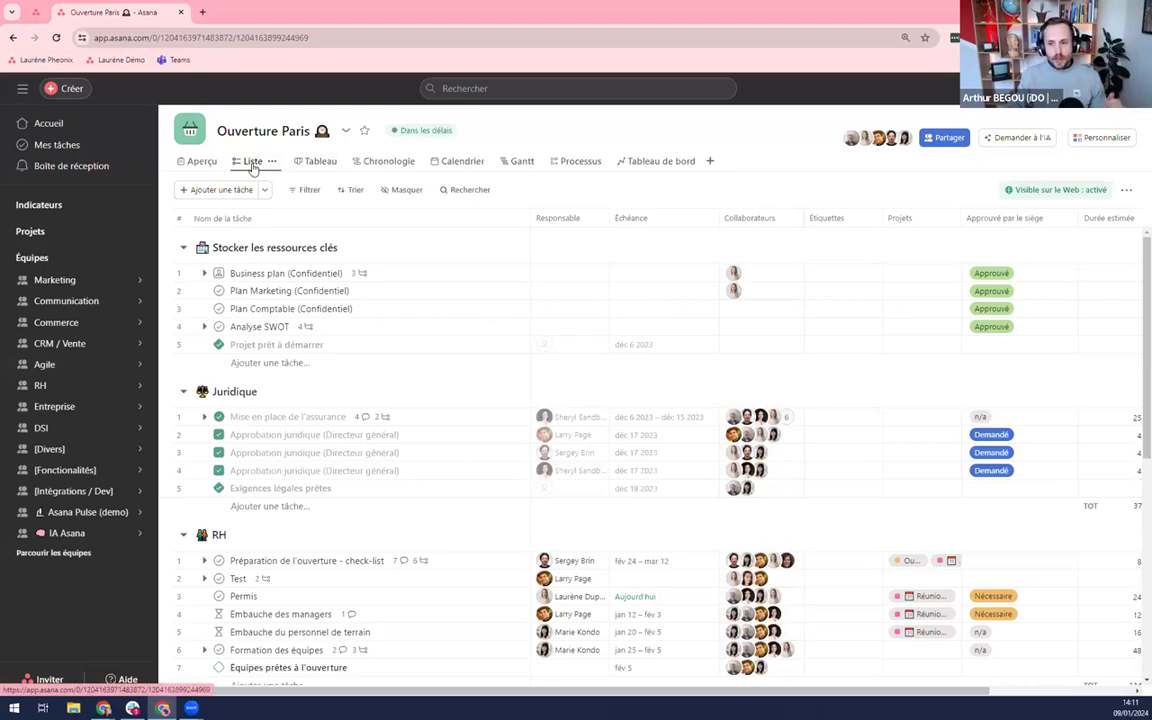
{"action": "left_click", "coordinate": [304, 164]}
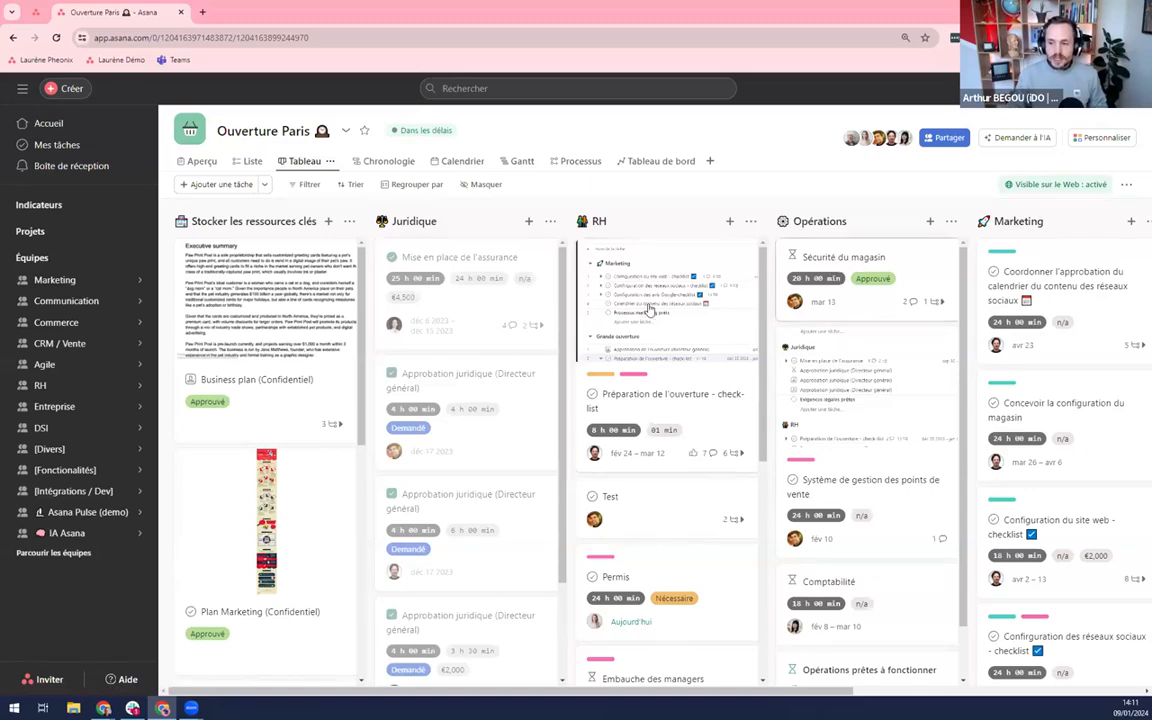
{"action": "left_click", "coordinate": [386, 163]}
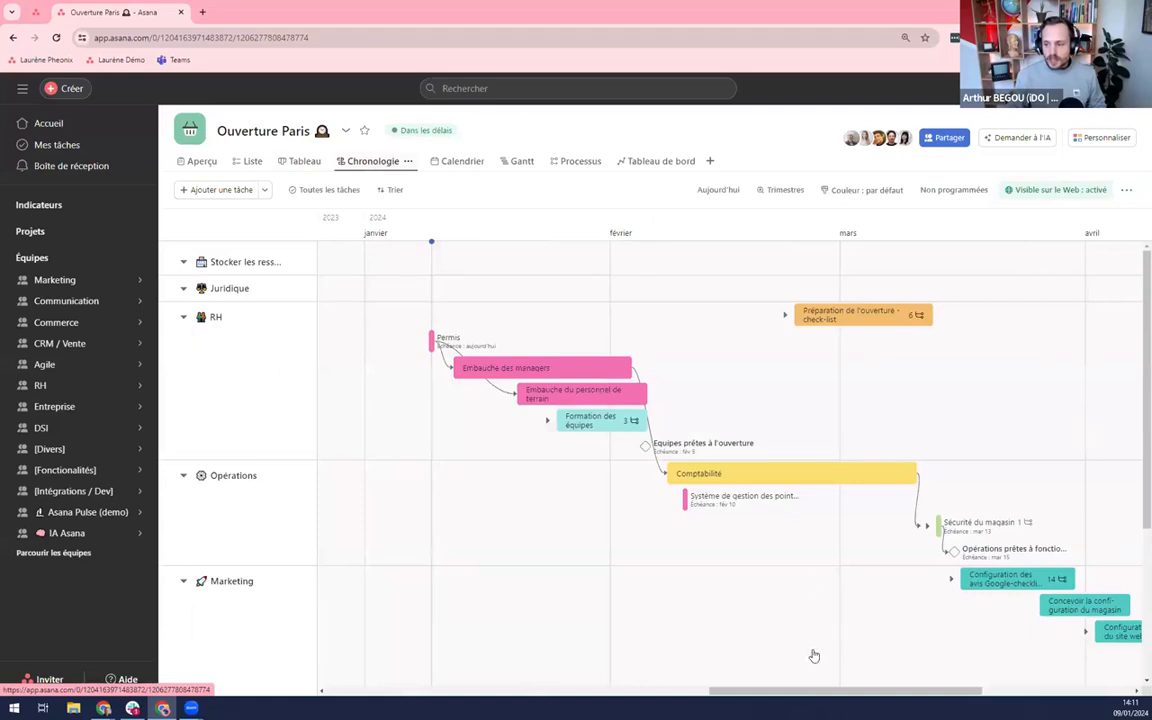
{"action": "scroll", "coordinate": [805, 670], "scroll_direction": "down", "scroll_amount": 1}
{"action": "left_click_drag", "start_coordinate": [797, 690], "coordinate": [832, 690]}
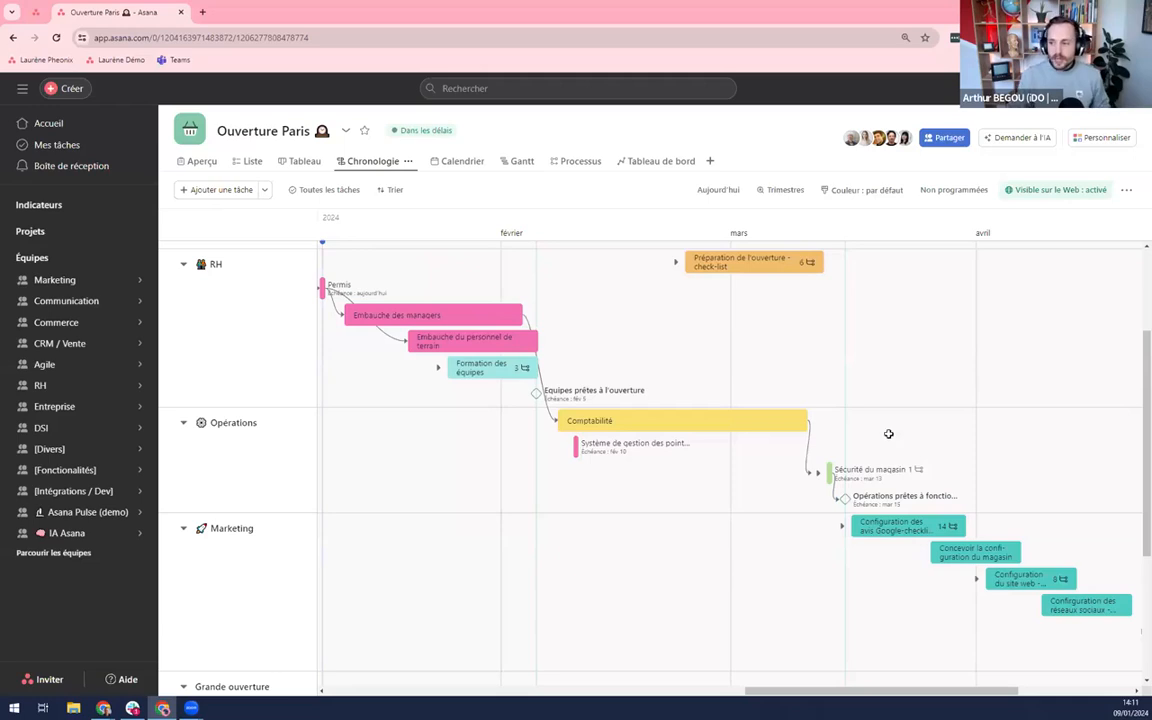
Set the timeline's scale to Semestres and review the scheduled tasks from RH down to Grande ouverture.
{"action": "left_click", "coordinate": [784, 193]}
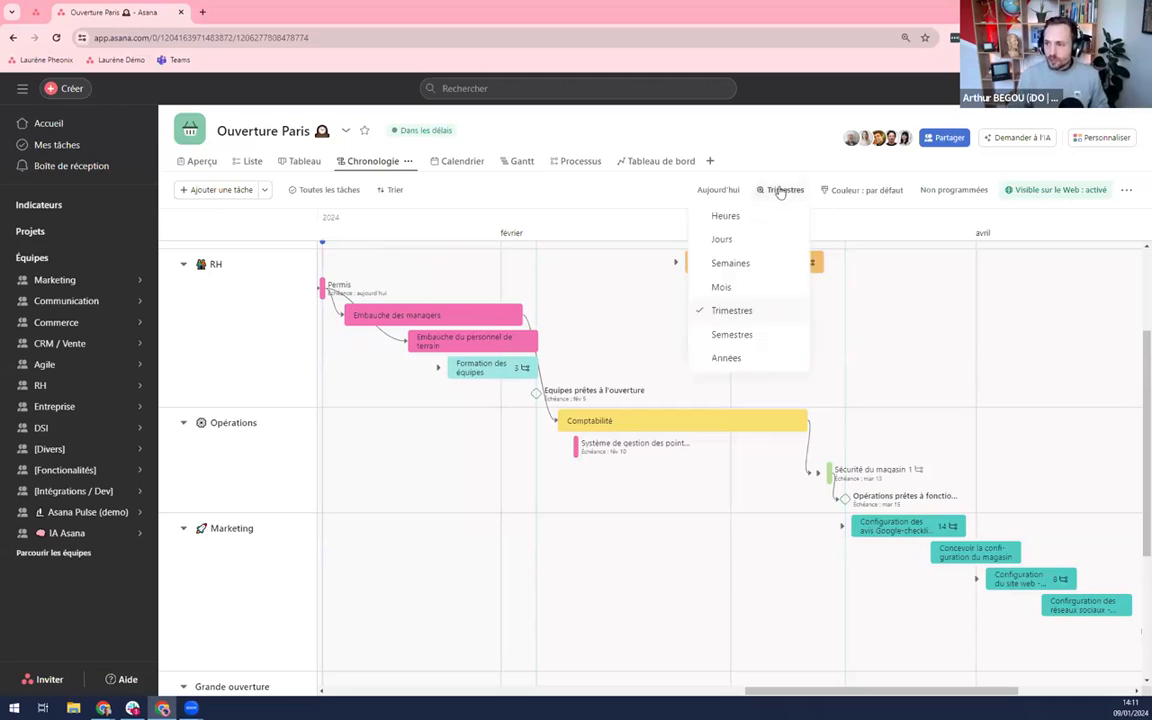
{"action": "left_click", "coordinate": [746, 336]}
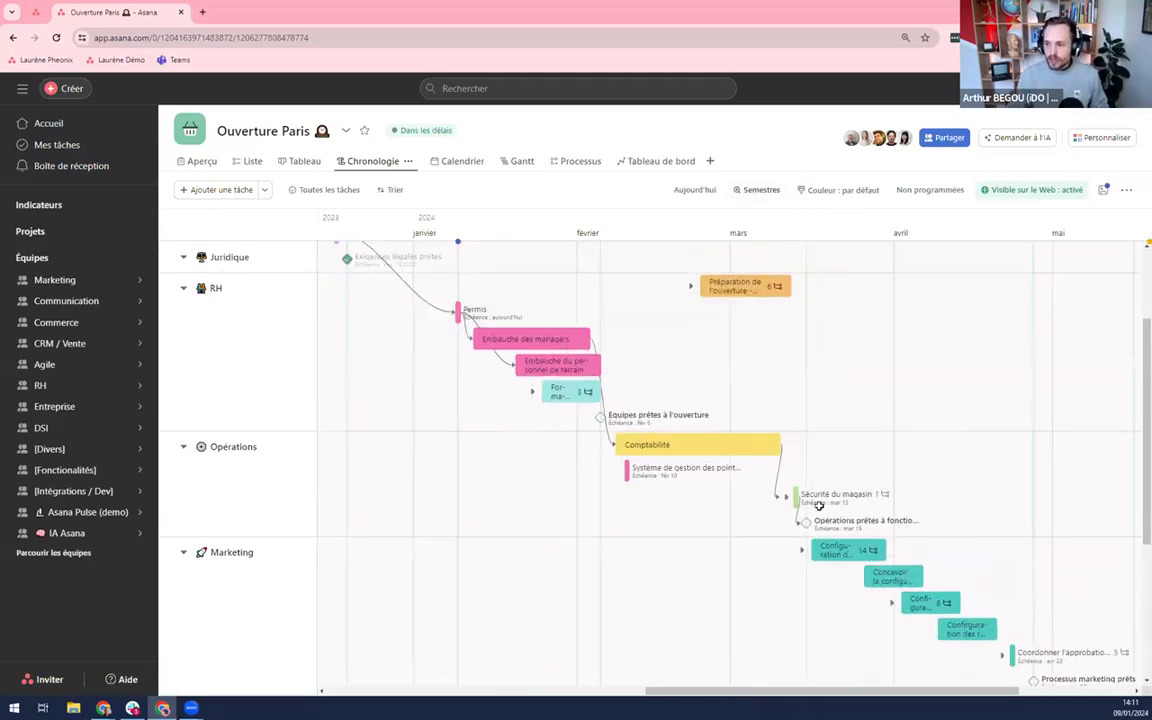
{"action": "scroll", "coordinate": [831, 600], "scroll_direction": "down", "scroll_amount": 1}
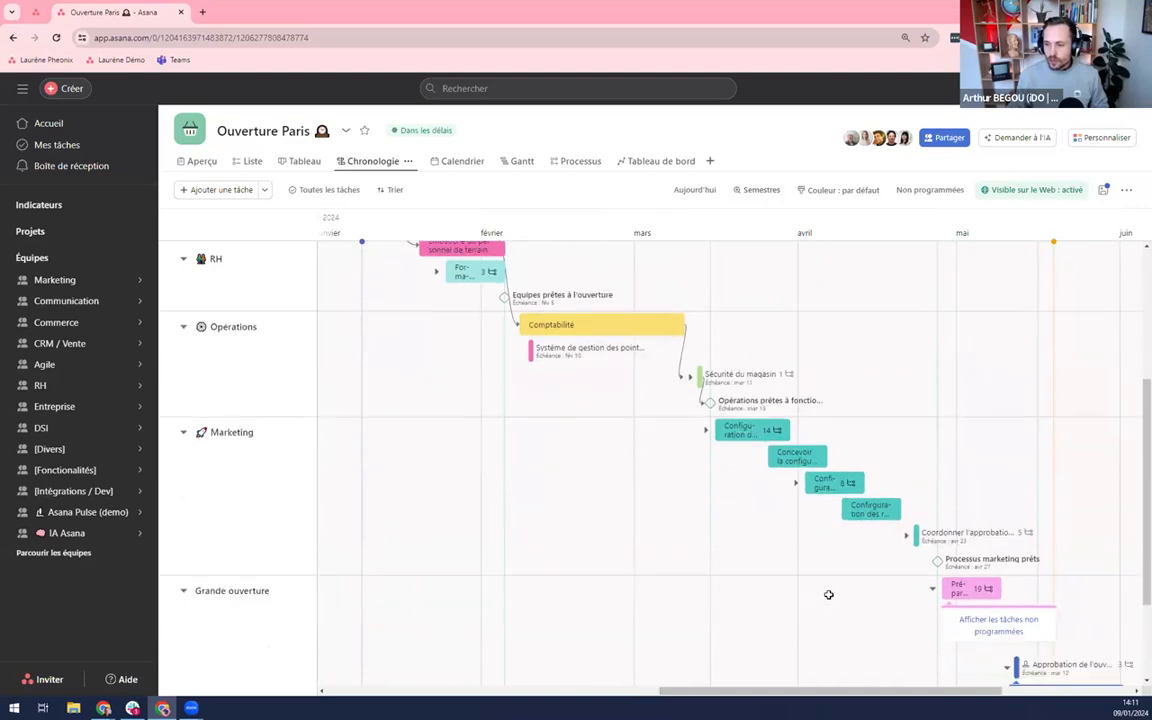
{"action": "scroll", "coordinate": [829, 595], "scroll_direction": "up", "scroll_amount": 1}
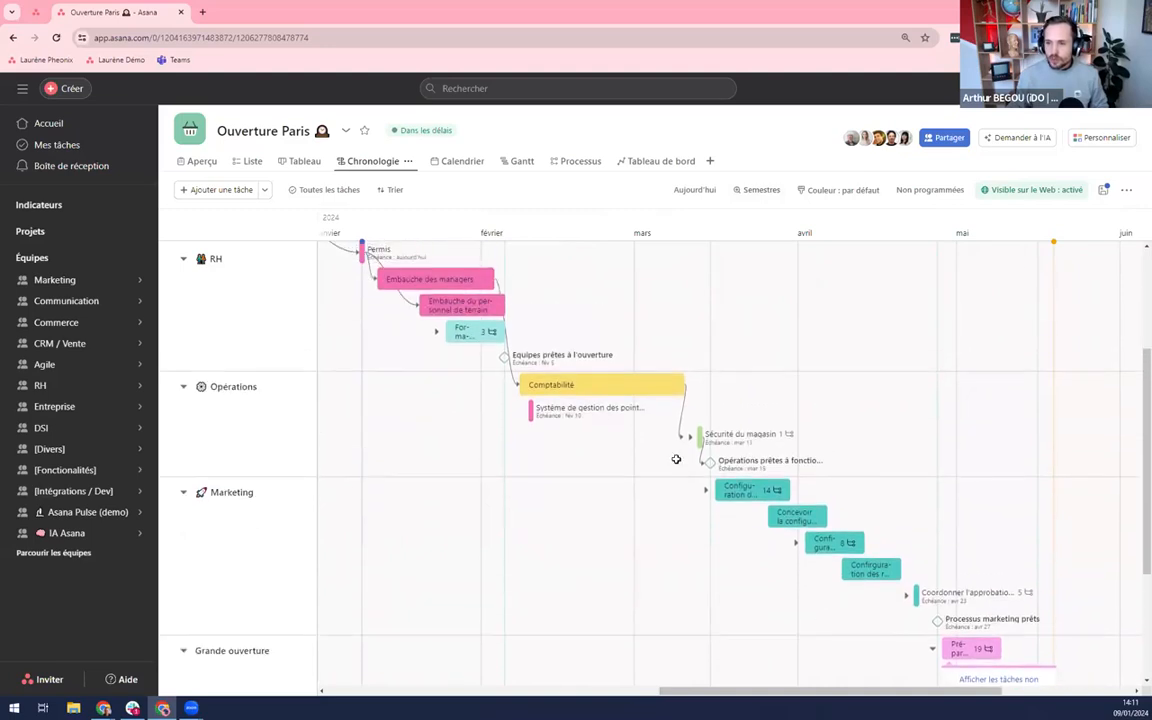
Show the project as a calendar and browse its scheduled tasks across January and February 2024.
{"action": "left_click", "coordinate": [455, 166]}
{"action": "scroll", "coordinate": [643, 599], "scroll_direction": "down", "scroll_amount": 3}
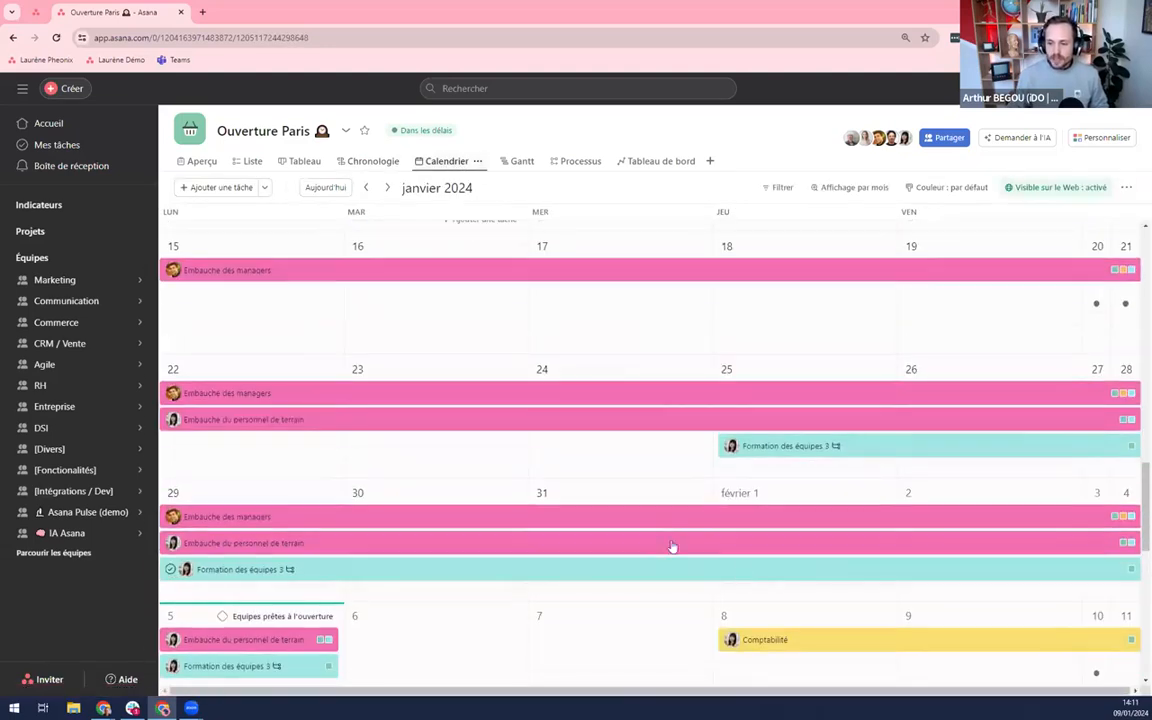
{"action": "scroll", "coordinate": [598, 448], "scroll_direction": "down", "scroll_amount": 2}
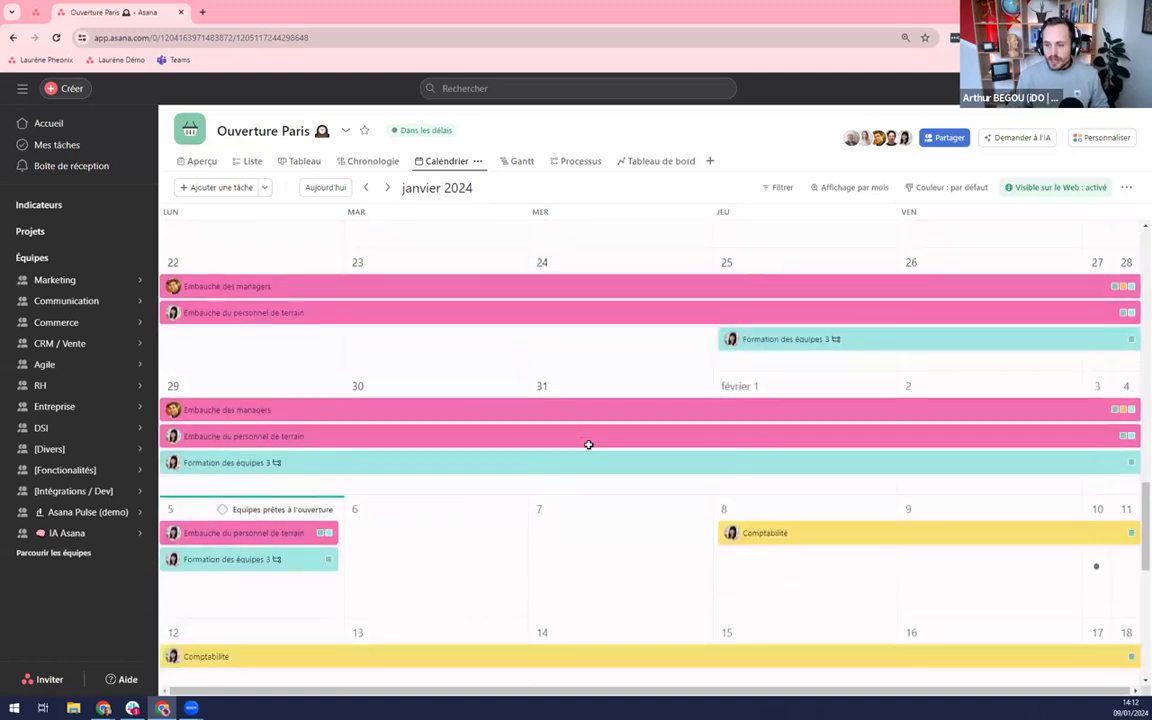
{"action": "scroll", "coordinate": [588, 444], "scroll_direction": "down", "scroll_amount": 2}
{"action": "scroll", "coordinate": [588, 445], "scroll_direction": "up", "scroll_amount": 3}
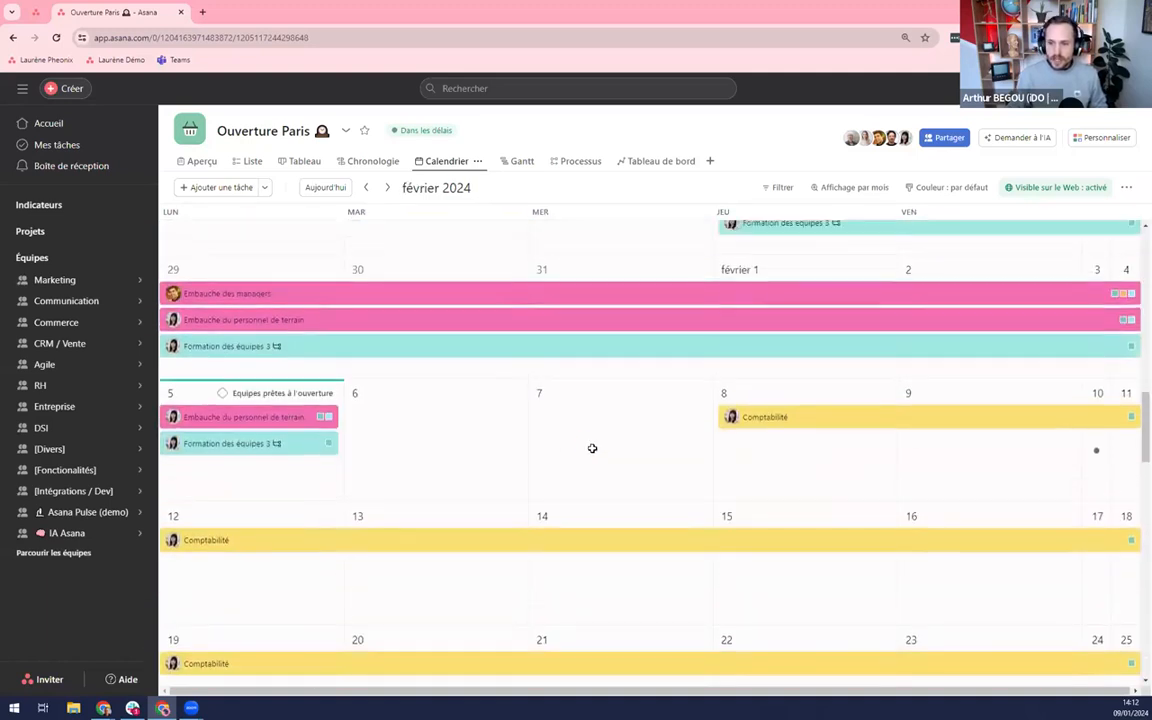
{"action": "scroll", "coordinate": [588, 452], "scroll_direction": "up", "scroll_amount": 1}
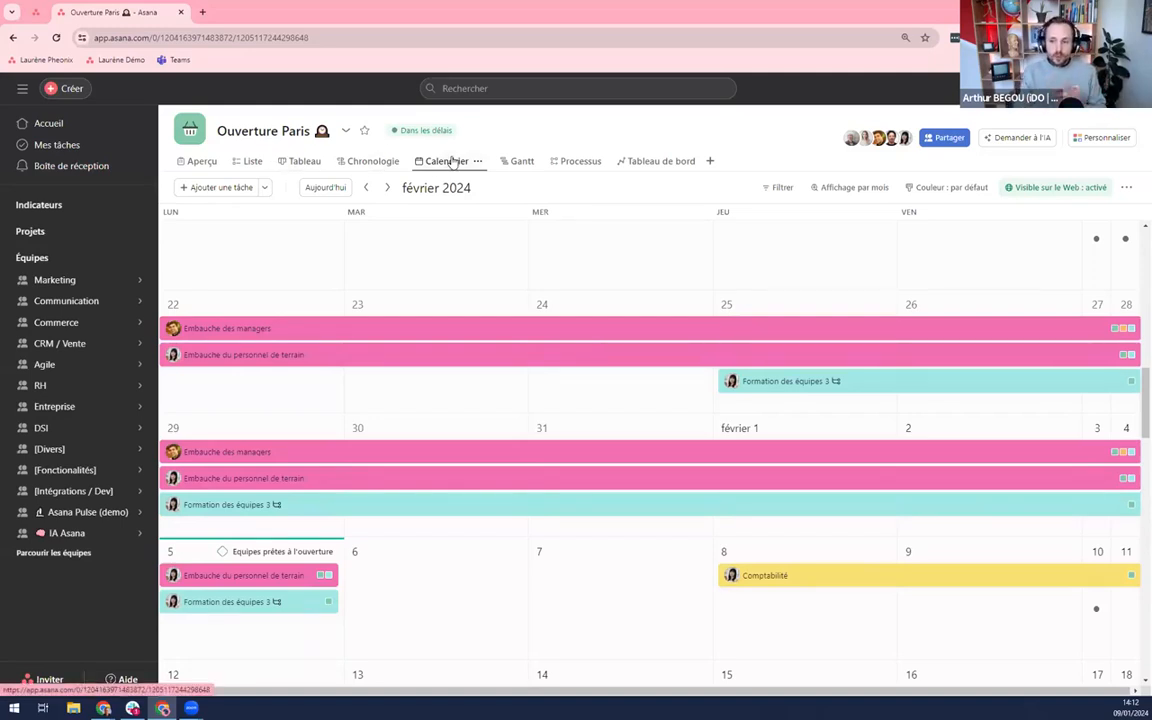
Show the project as a Gantt chart and follow the task bars and dependencies from Juridique through RH to Opérations.
{"action": "left_click", "coordinate": [507, 162]}
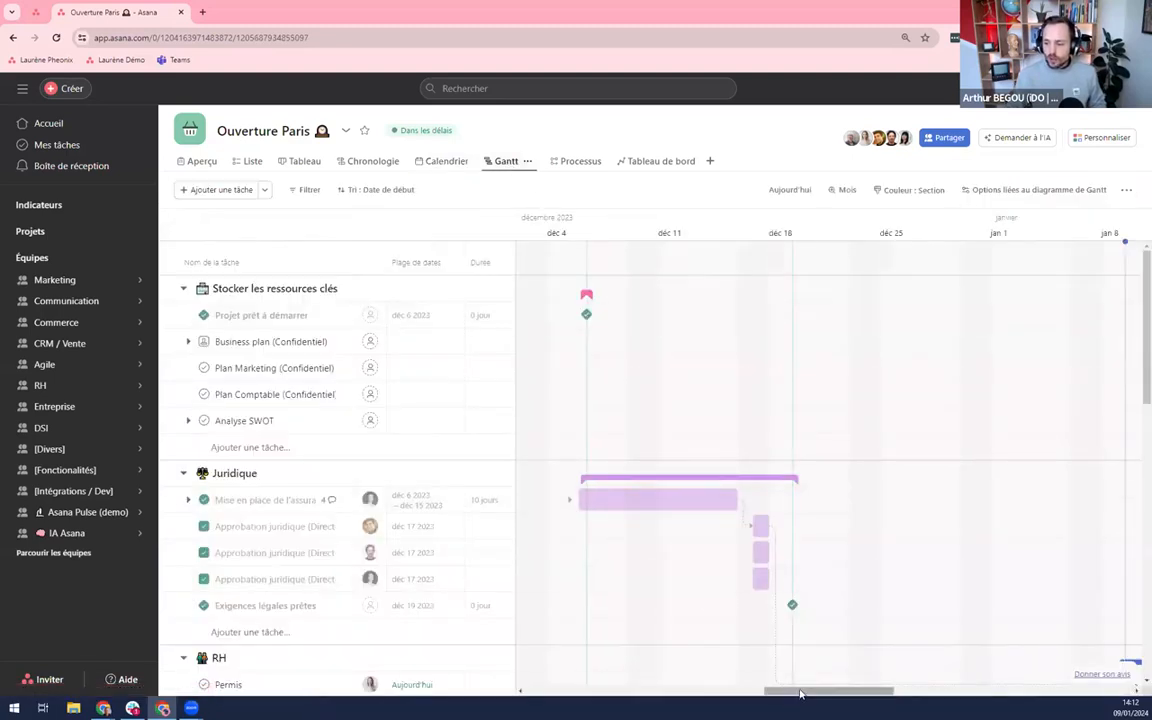
{"action": "left_click_drag", "start_coordinate": [802, 694], "coordinate": [938, 697]}
{"action": "scroll", "coordinate": [891, 519], "scroll_direction": "down", "scroll_amount": 2}
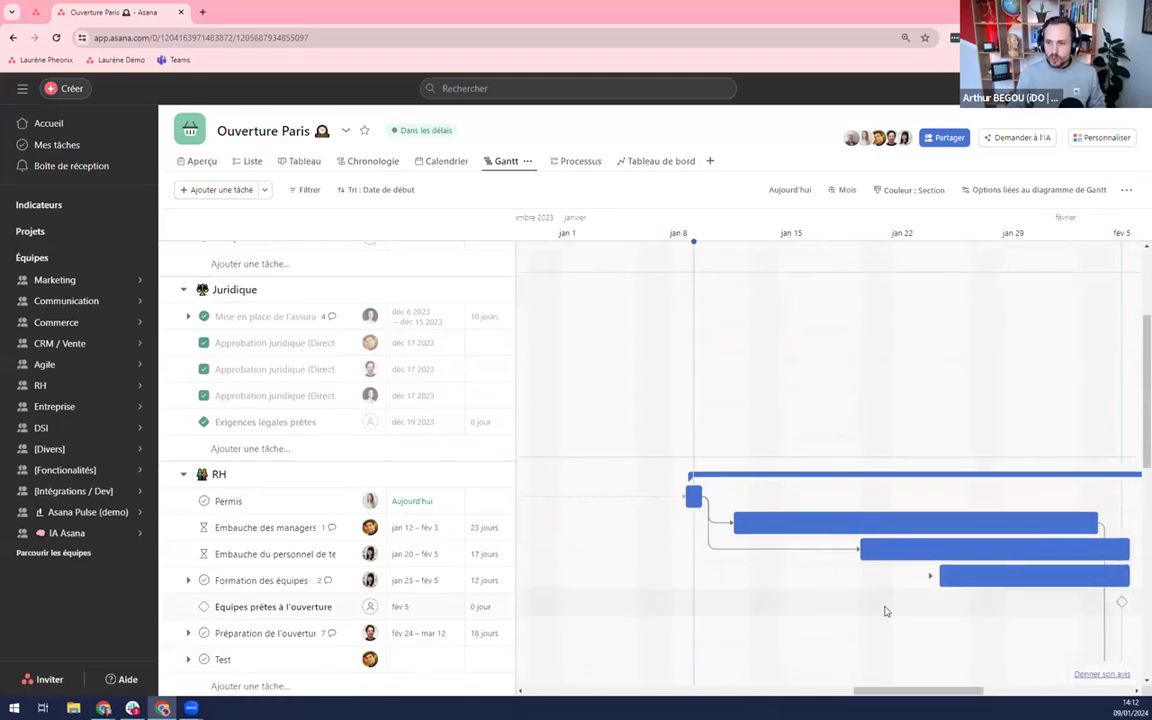
{"action": "scroll", "coordinate": [885, 611], "scroll_direction": "down", "scroll_amount": 1}
{"action": "scroll", "coordinate": [890, 630], "scroll_direction": "right", "scroll_amount": 5}
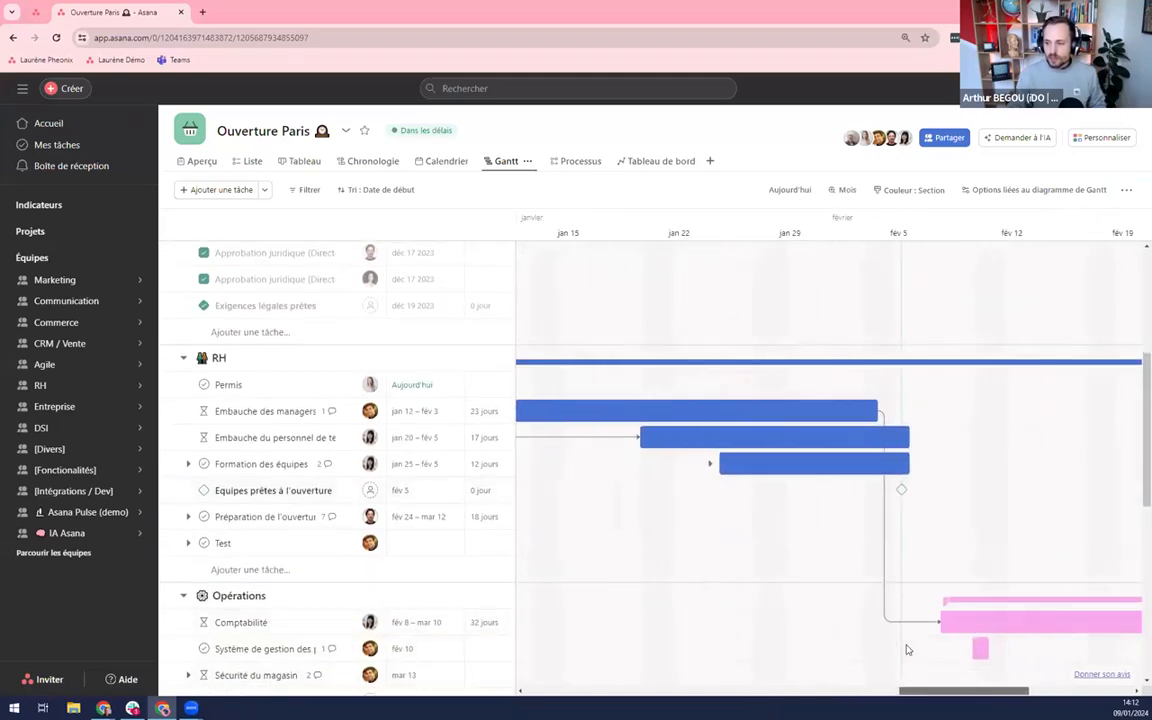
{"action": "scroll", "coordinate": [905, 648], "scroll_direction": "down", "scroll_amount": 1}
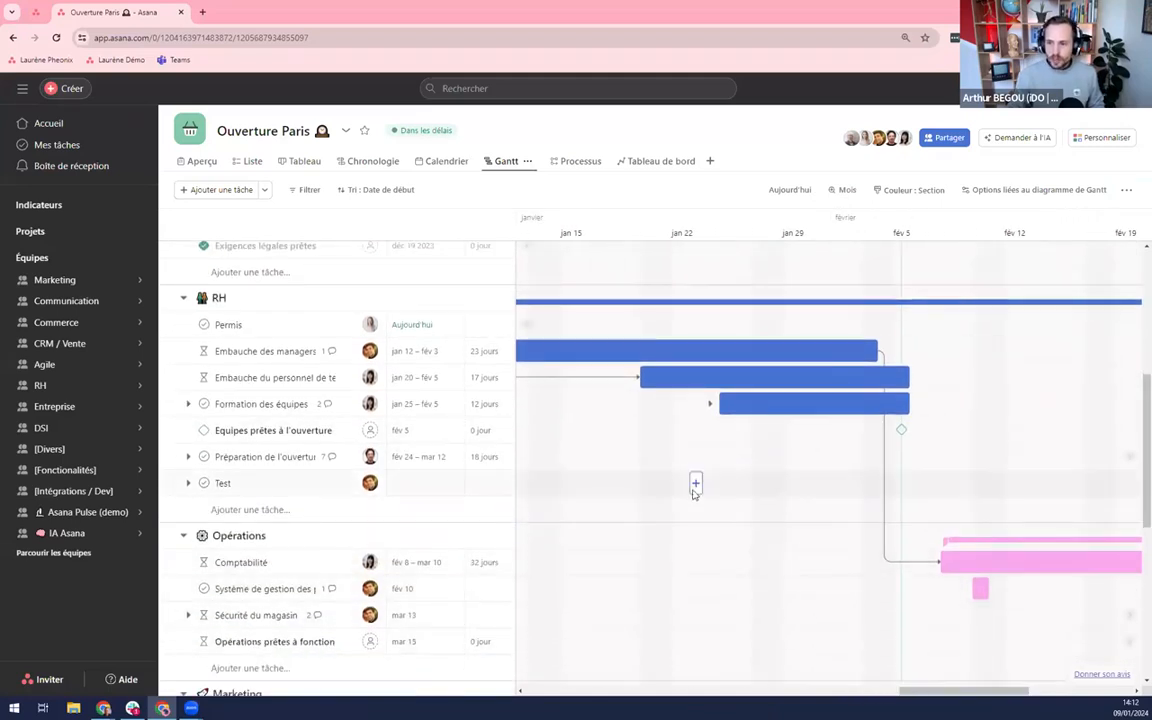
Check the project's dashboard of task totals and charts, and return to its task list.
{"action": "left_click", "coordinate": [667, 166]}
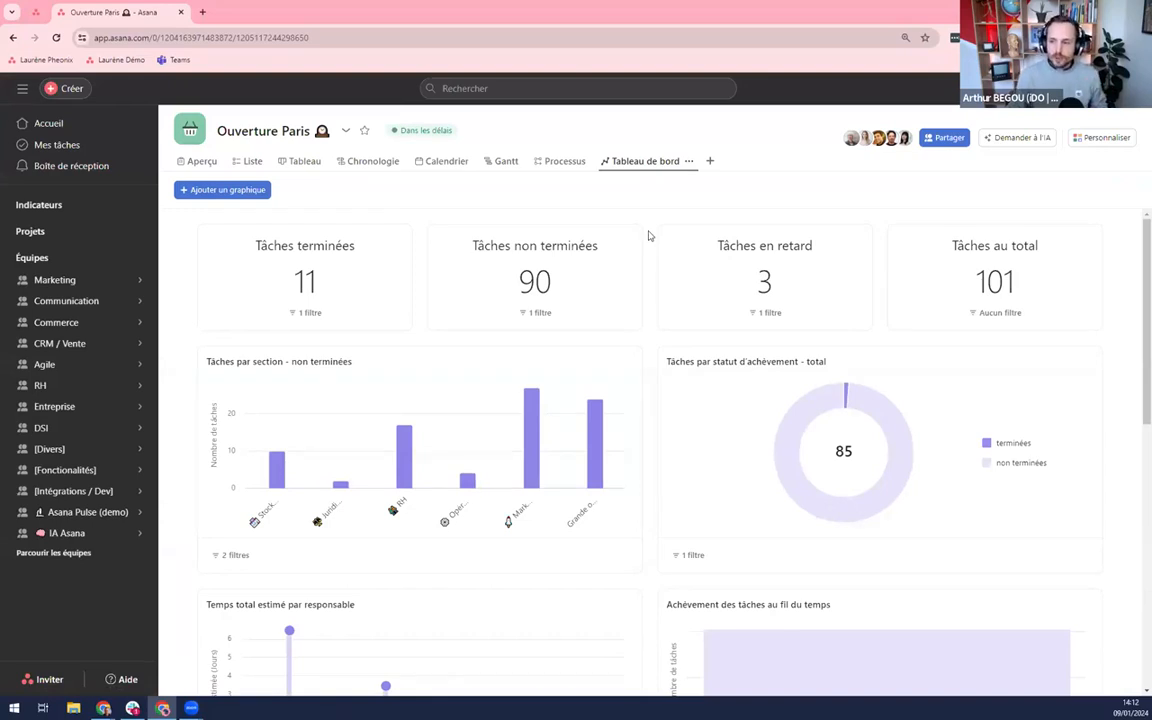
{"action": "left_click", "coordinate": [255, 165]}
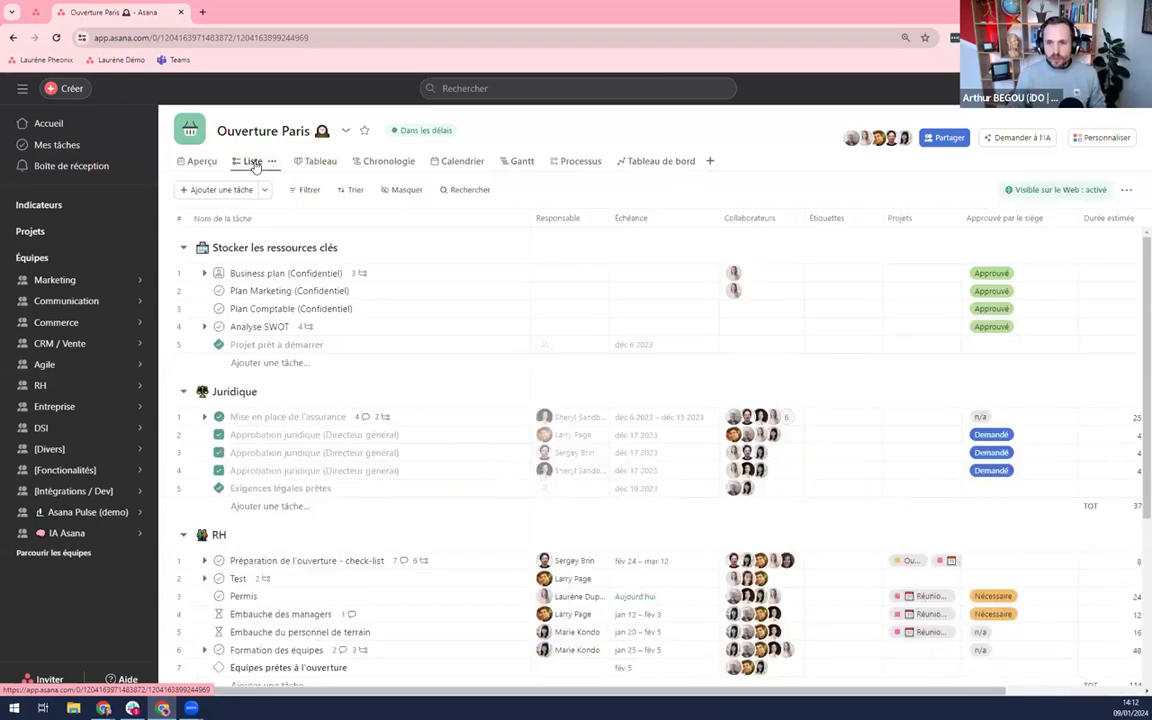
In the "Bien démarrer sur Asana" project, mark the first three tasks of "Un peu d'histoire + démo" as complete.
{"action": "left_click", "coordinate": [35, 12]}
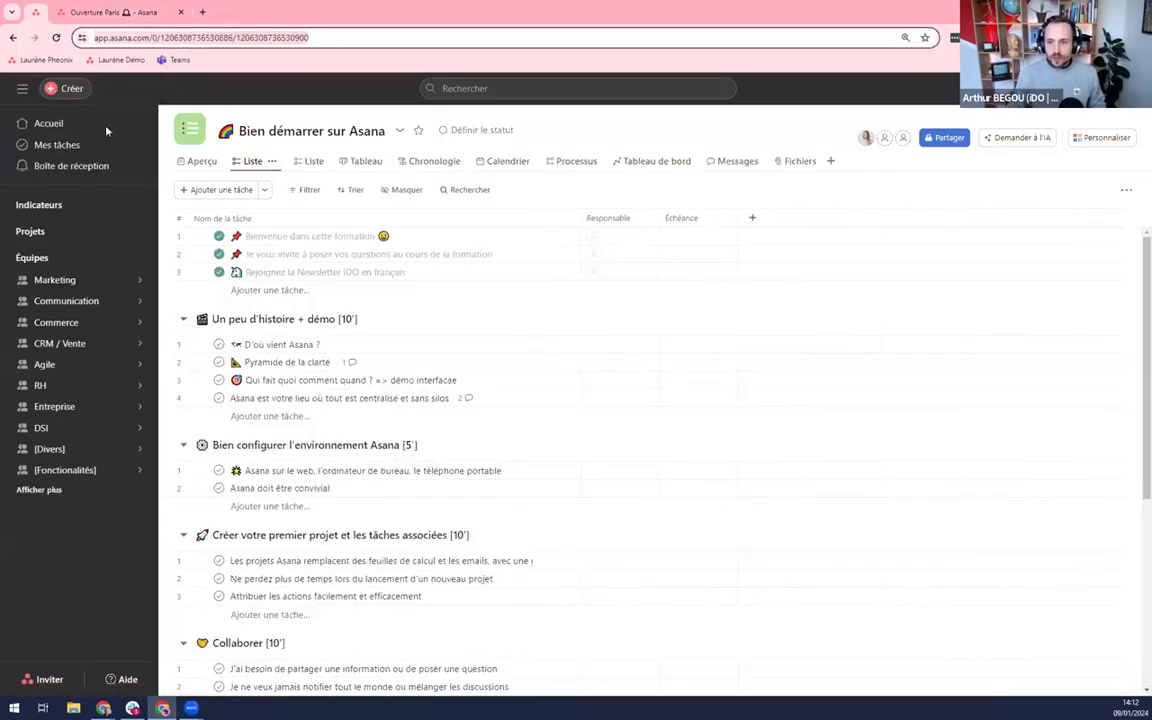
{"action": "left_click", "coordinate": [218, 345]}
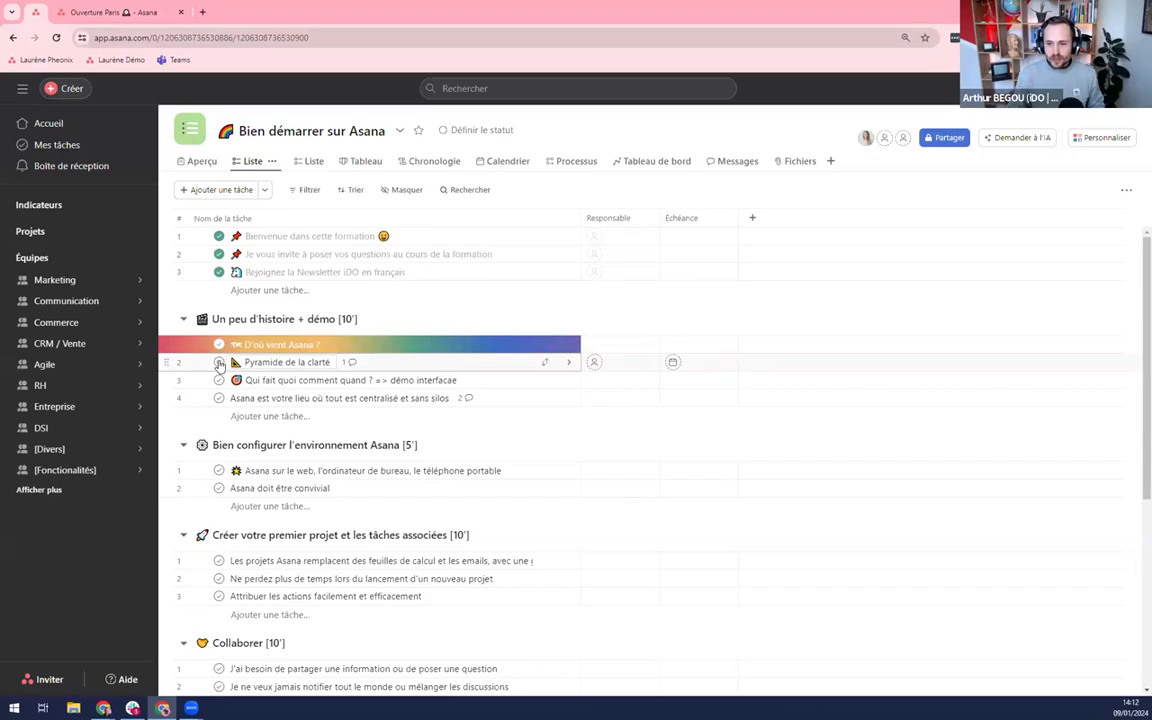
{"action": "left_click", "coordinate": [218, 362]}
{"action": "left_click", "coordinate": [219, 380]}
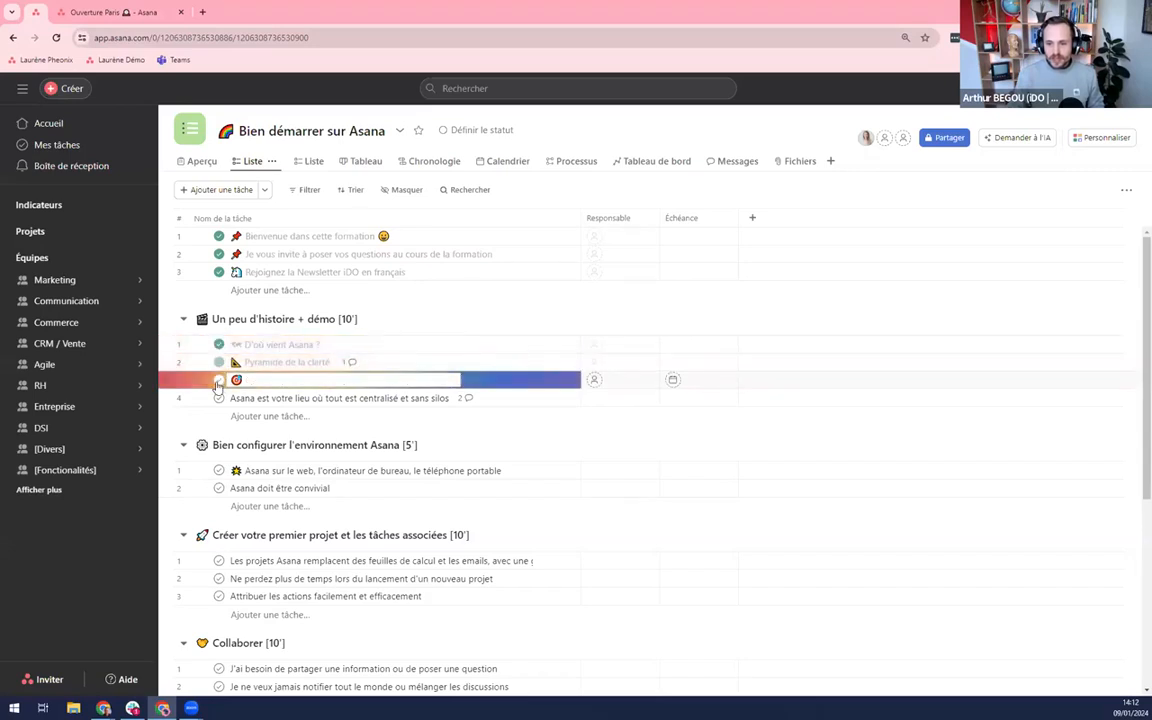
Open the task "Asana est votre lieu où tout est centralisé et sans silos", study its enlarged team structure diagram, and mark it complete.
{"action": "left_click", "coordinate": [488, 403]}
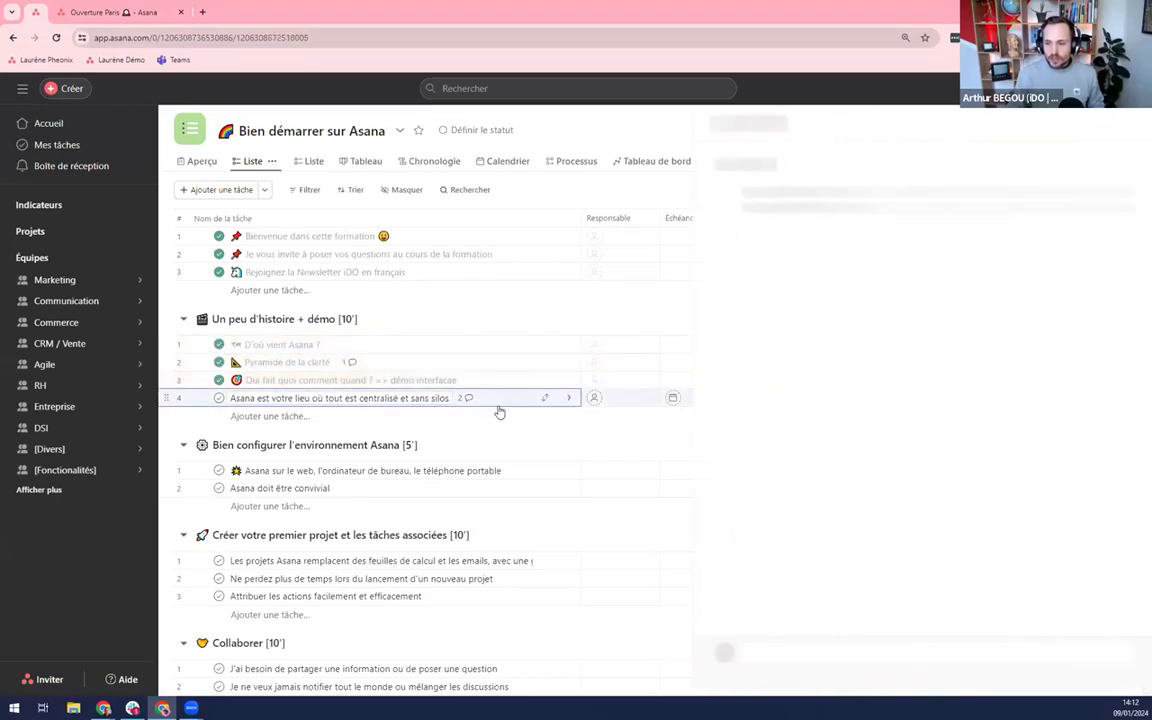
{"action": "left_click", "coordinate": [767, 394]}
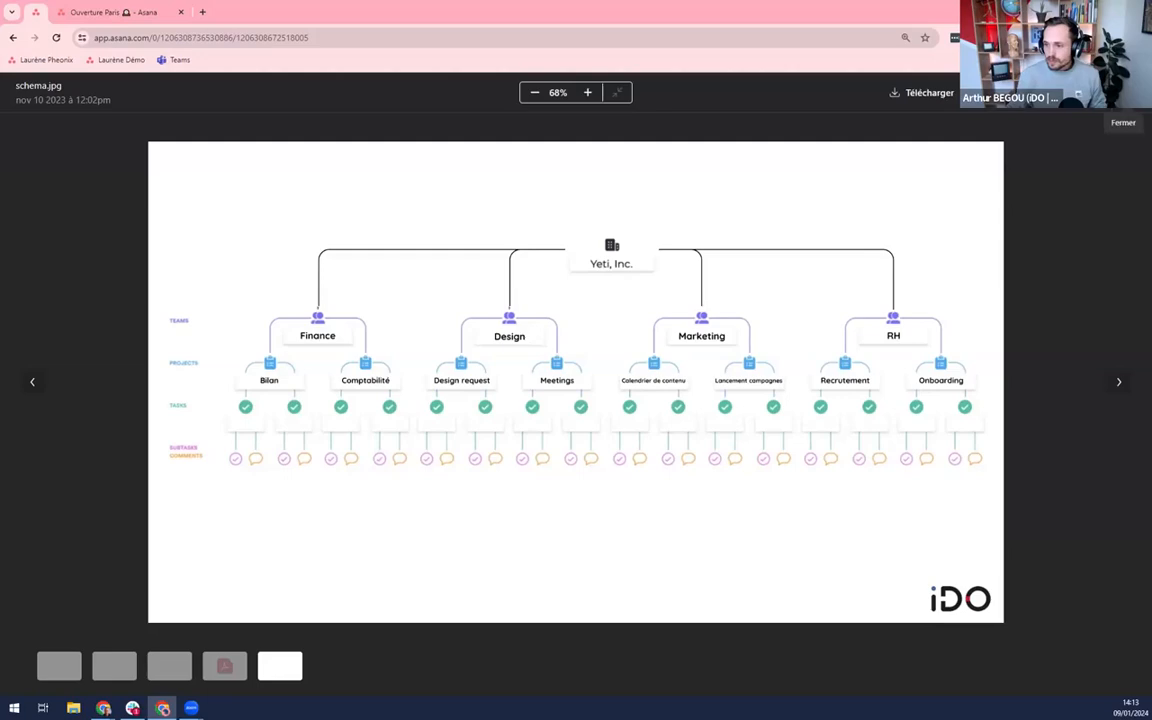
{"action": "key", "text": "Escape"}
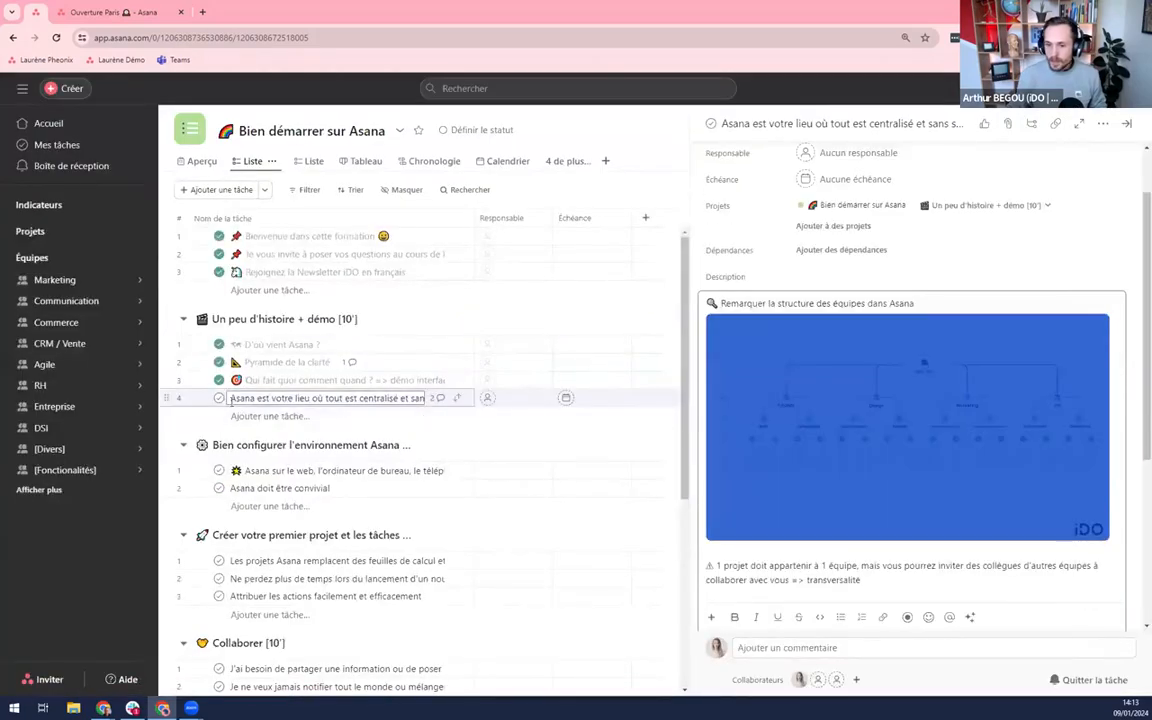
{"action": "left_click", "coordinate": [220, 399]}
Open the account settings from the training project and examine the profile page, highlighting the full name field without changing it.
{"action": "scroll", "coordinate": [483, 330], "scroll_direction": "down", "scroll_amount": 1}
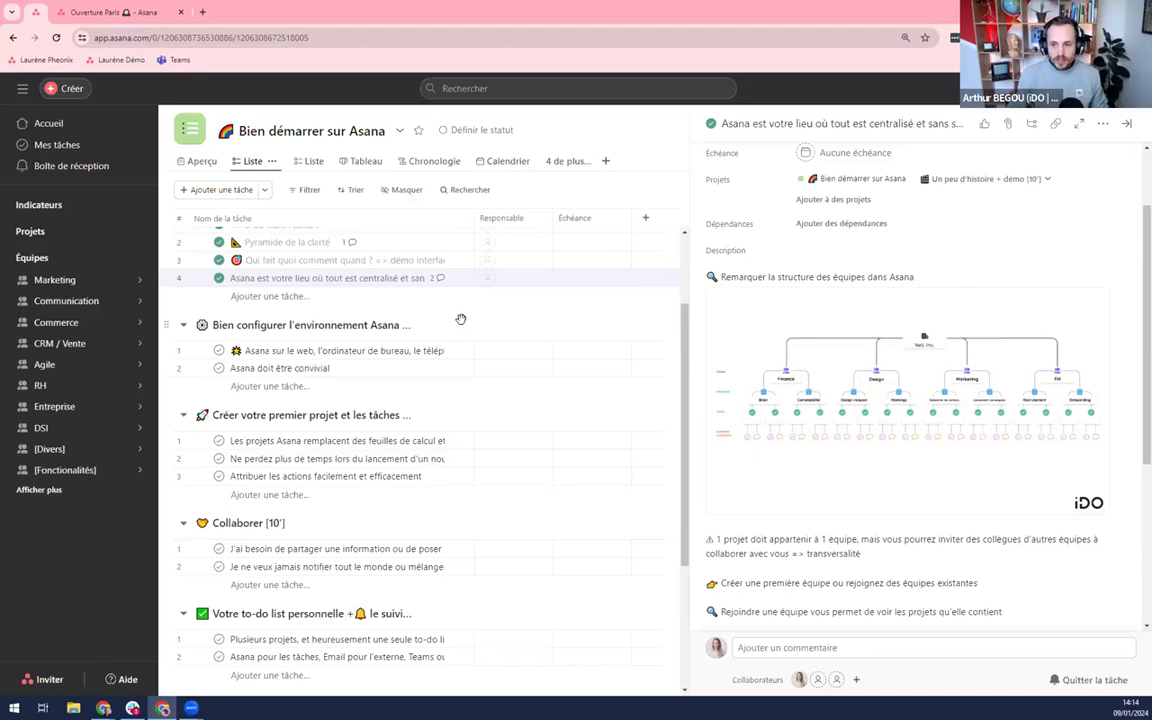
{"action": "scroll", "coordinate": [455, 305], "scroll_direction": "down", "scroll_amount": 1}
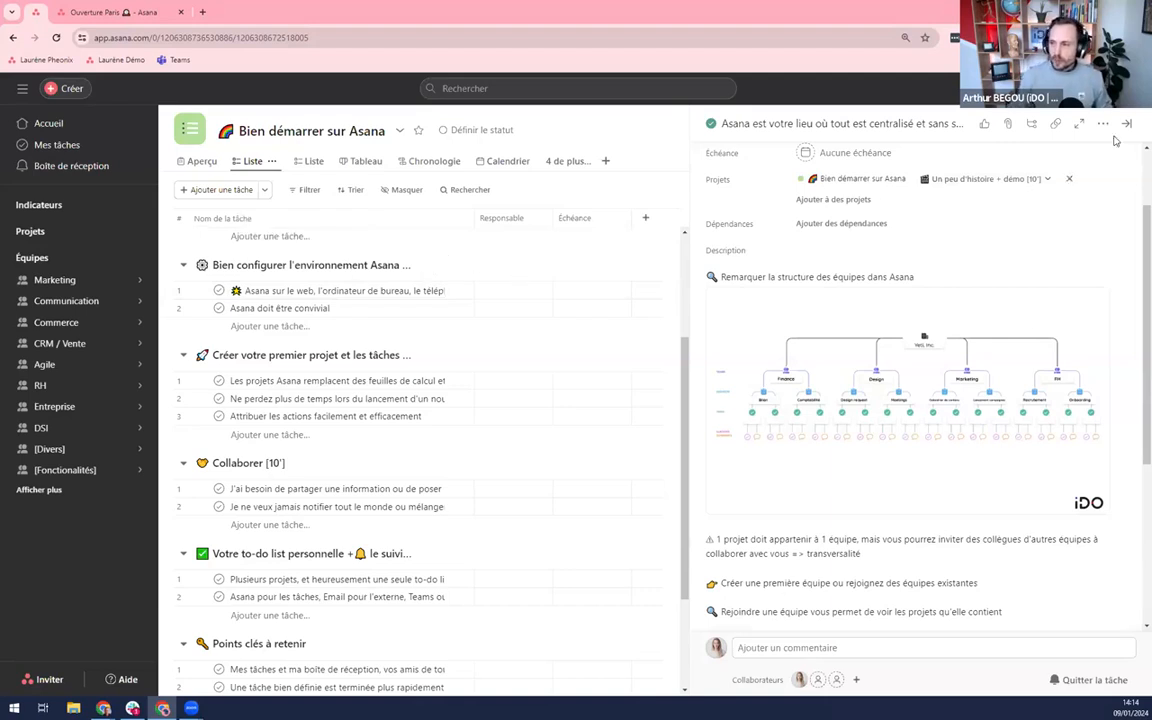
{"action": "left_click", "coordinate": [1100, 88]}
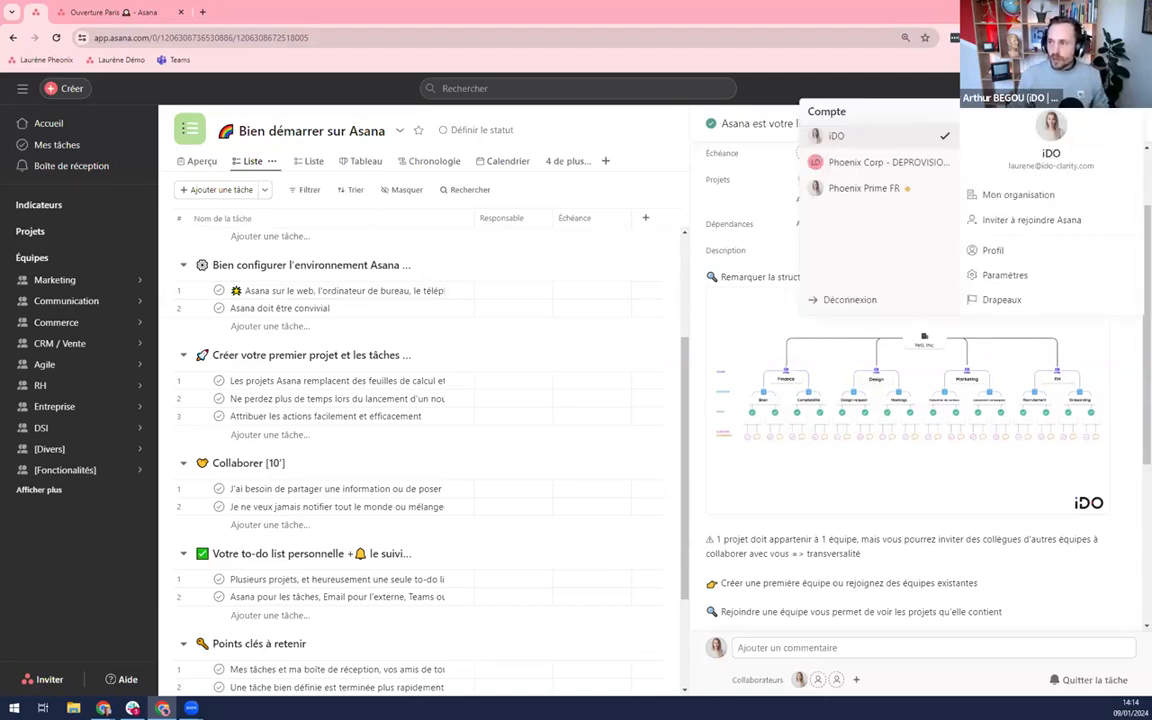
{"action": "left_click", "coordinate": [1005, 276]}
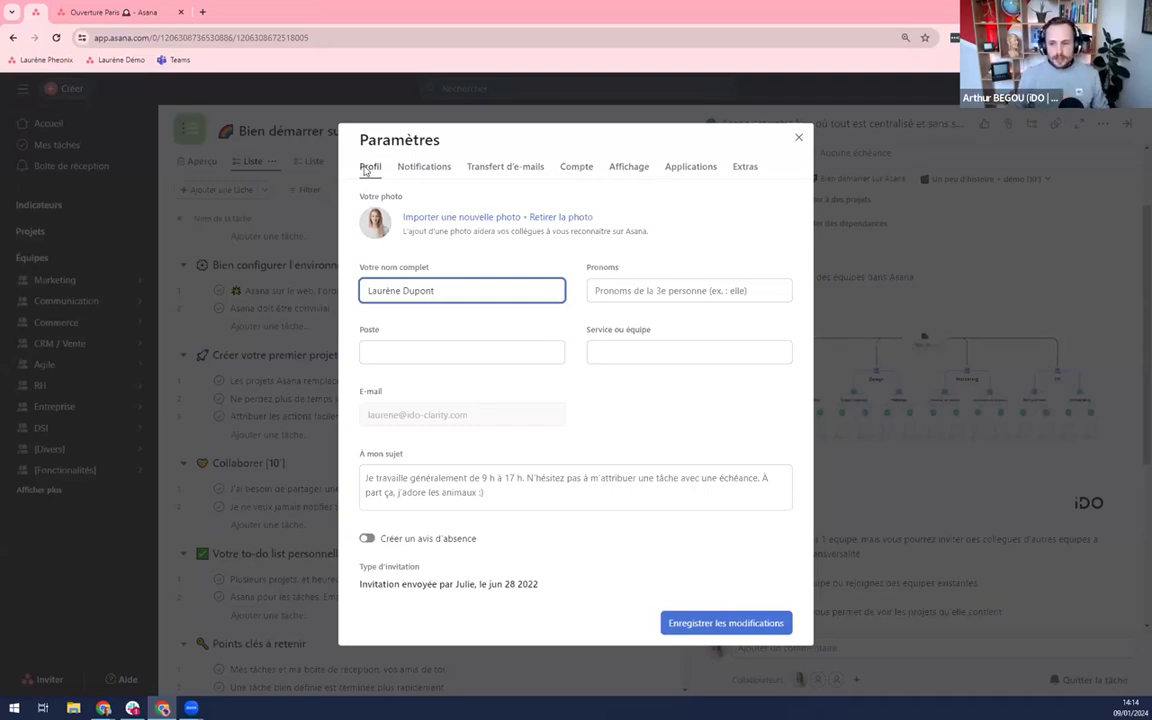
{"action": "triple_click", "coordinate": [450, 290]}
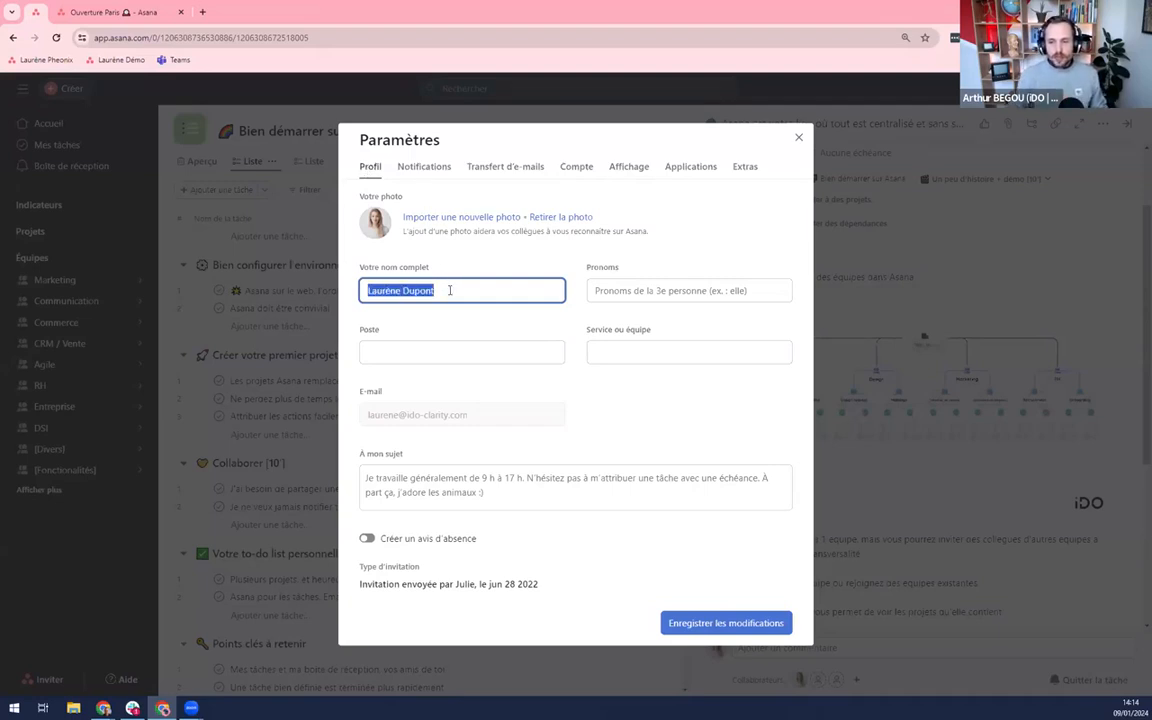
{"action": "left_click", "coordinate": [454, 290]}
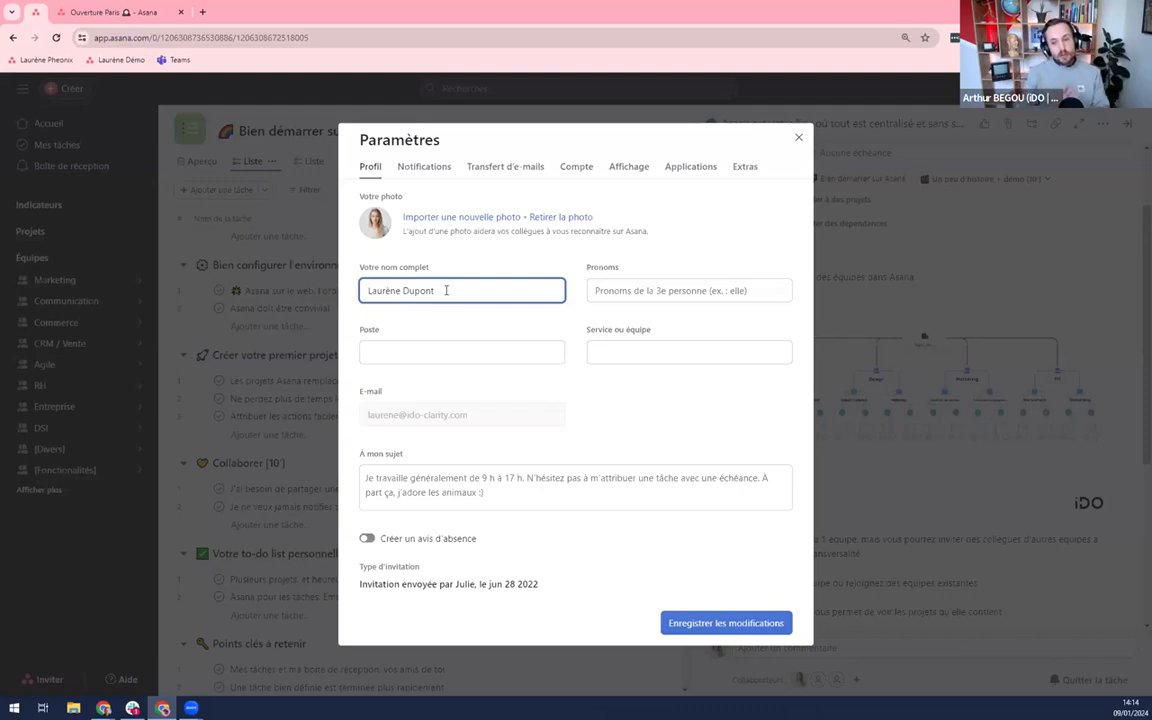
{"action": "left_click_drag", "start_coordinate": [440, 290], "coordinate": [366, 290]}
{"action": "left_click", "coordinate": [490, 290]}
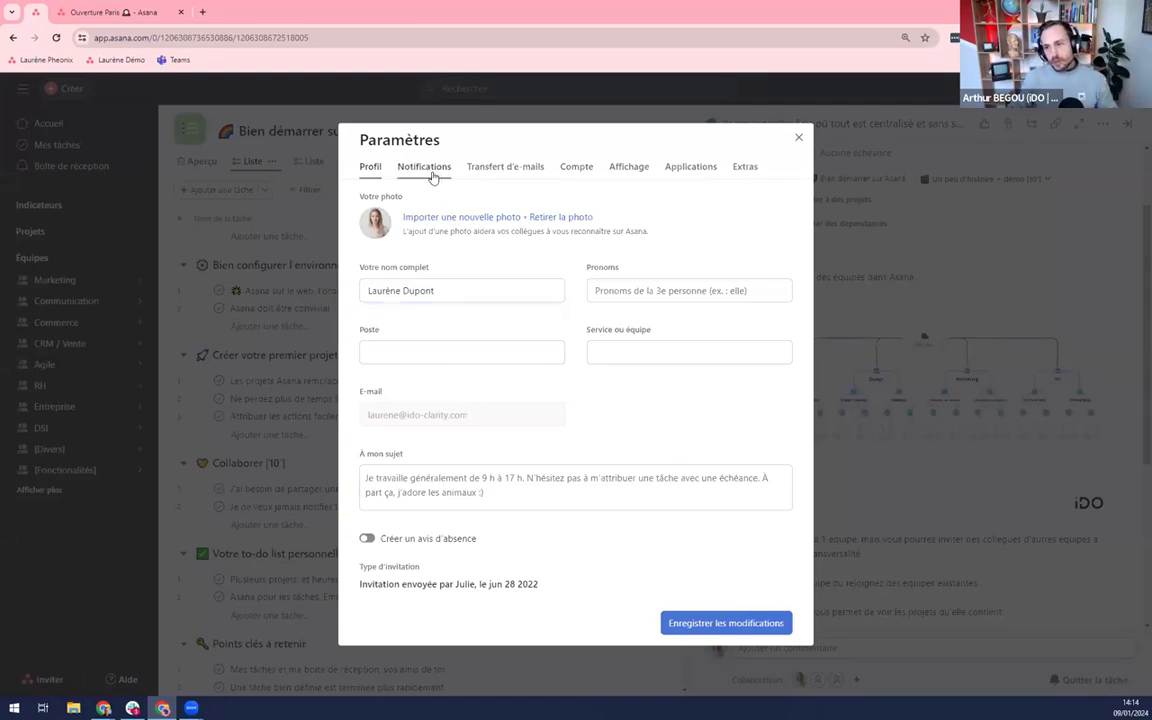
Examine the notification settings, covering do-not-disturb, Slack, e-mail, browser and project notifications.
{"action": "left_click", "coordinate": [434, 174]}
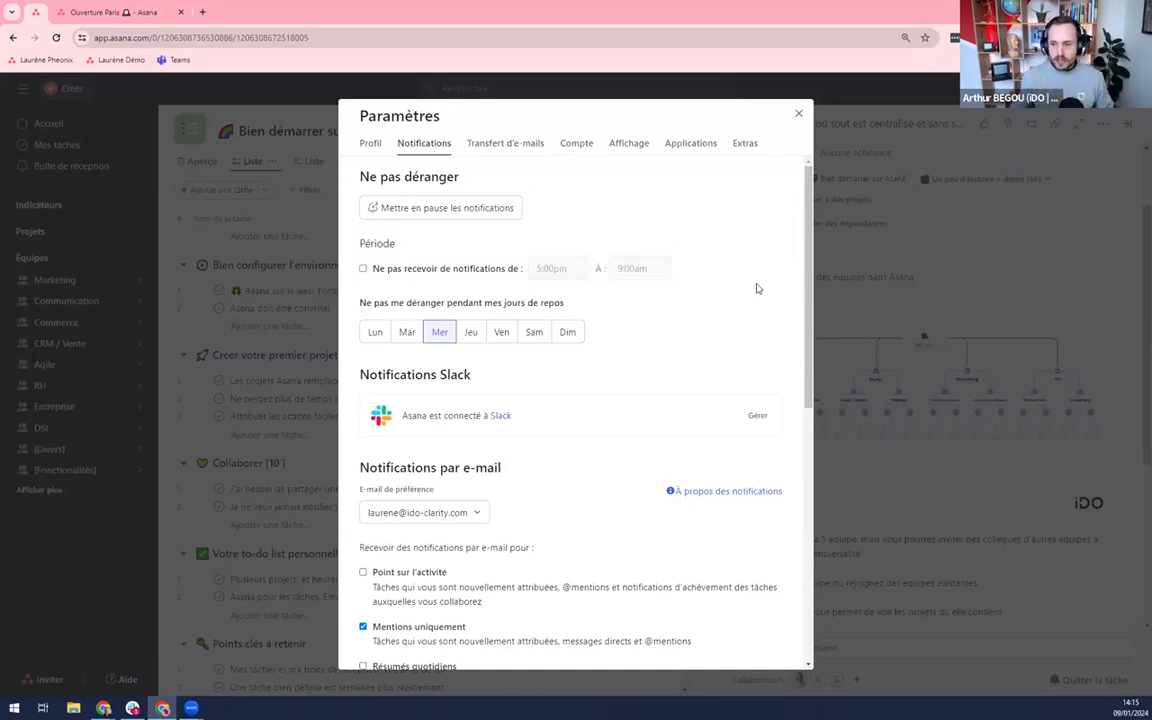
{"action": "scroll", "coordinate": [689, 327], "scroll_direction": "down", "scroll_amount": 3}
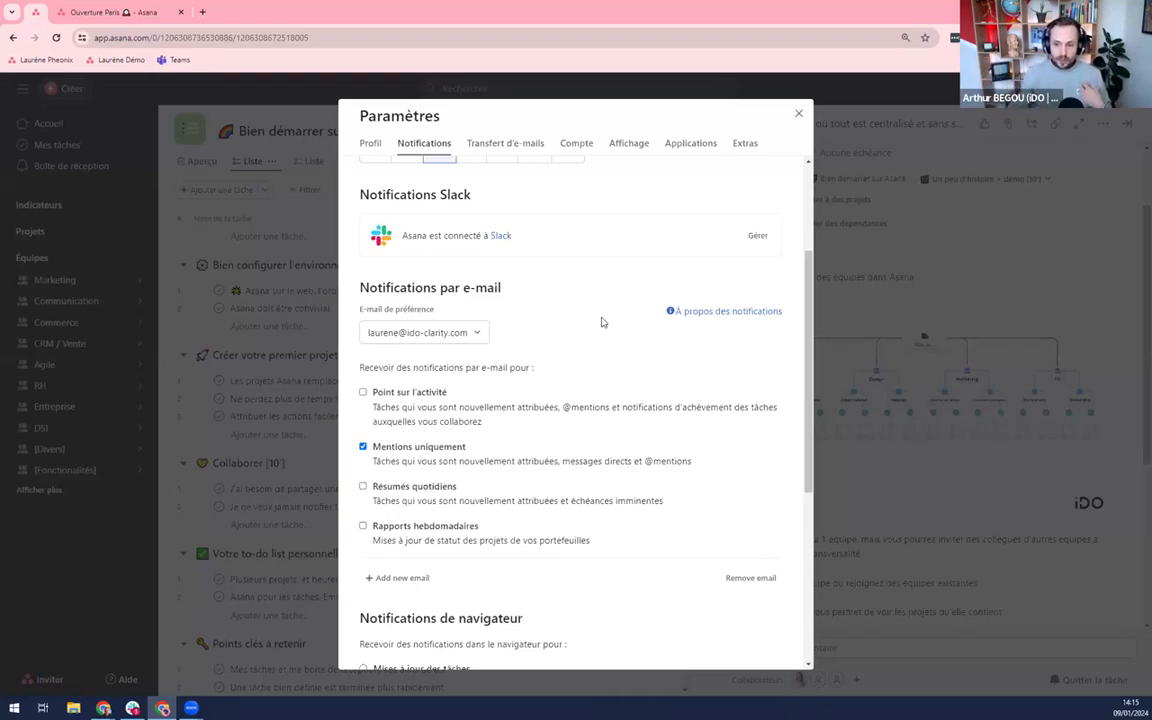
{"action": "scroll", "coordinate": [625, 532], "scroll_direction": "down", "scroll_amount": 1}
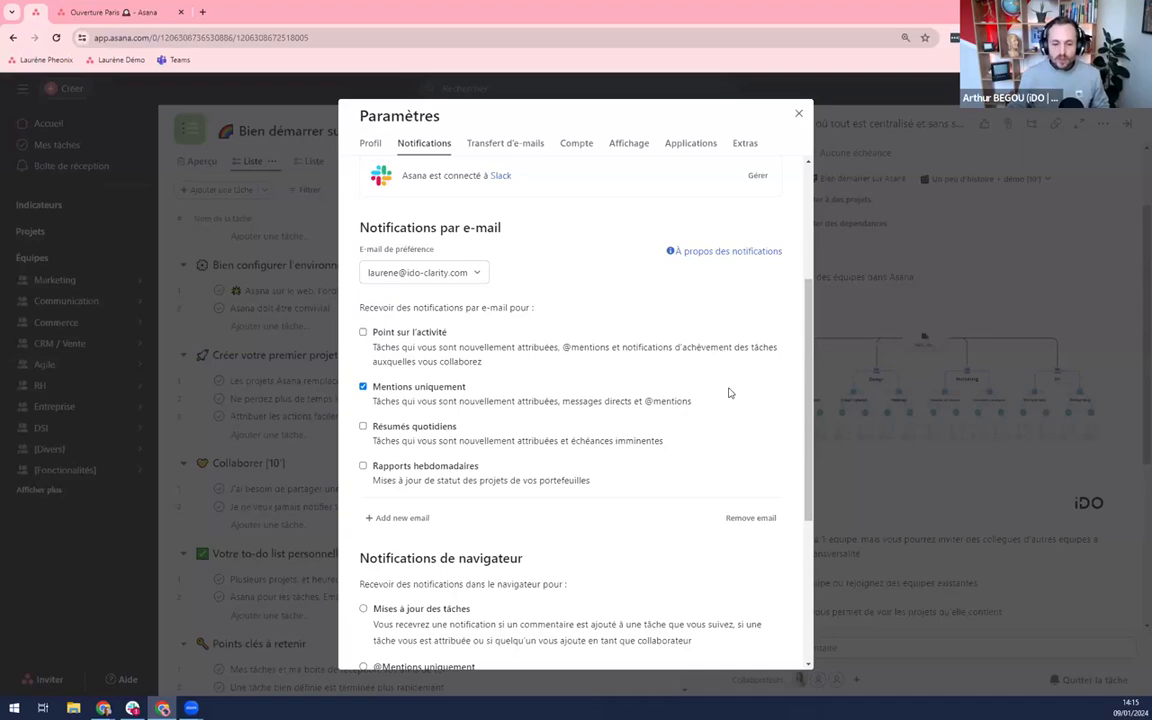
{"action": "scroll", "coordinate": [729, 393], "scroll_direction": "down", "scroll_amount": 3}
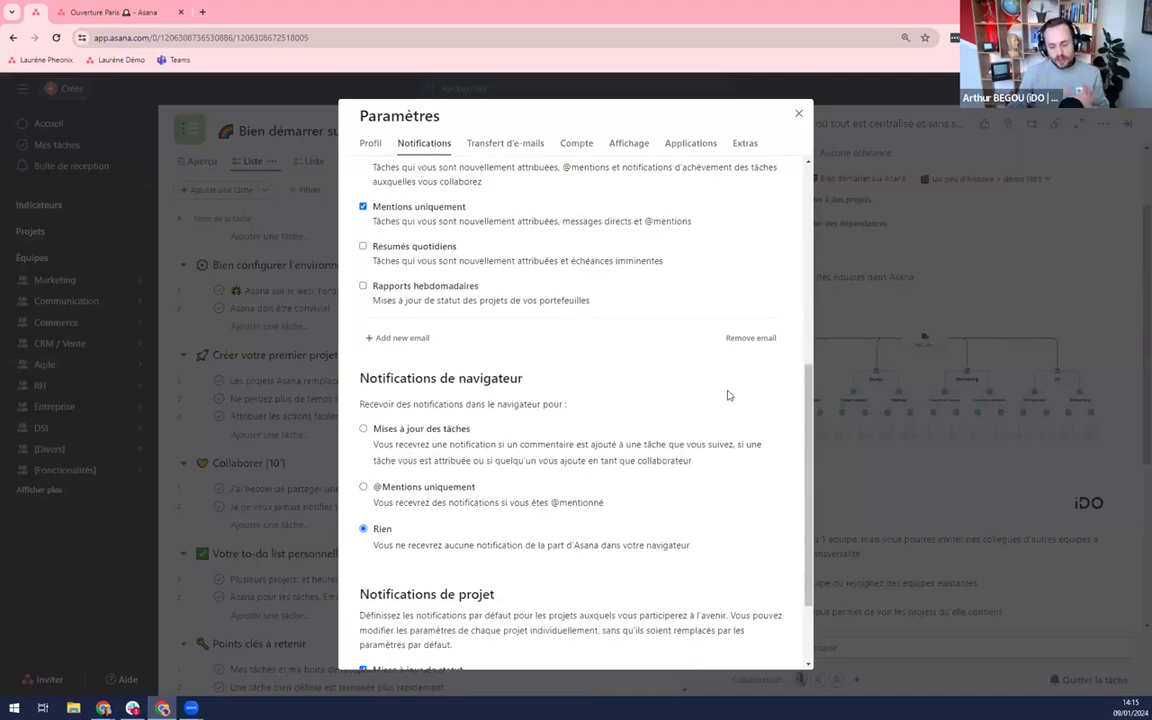
Review the project notification settings, including the individual project options, toggling added-task notifications for "Ouverture Paris" on and back off, and close the settings.
{"action": "scroll", "coordinate": [710, 399], "scroll_direction": "down", "scroll_amount": 2}
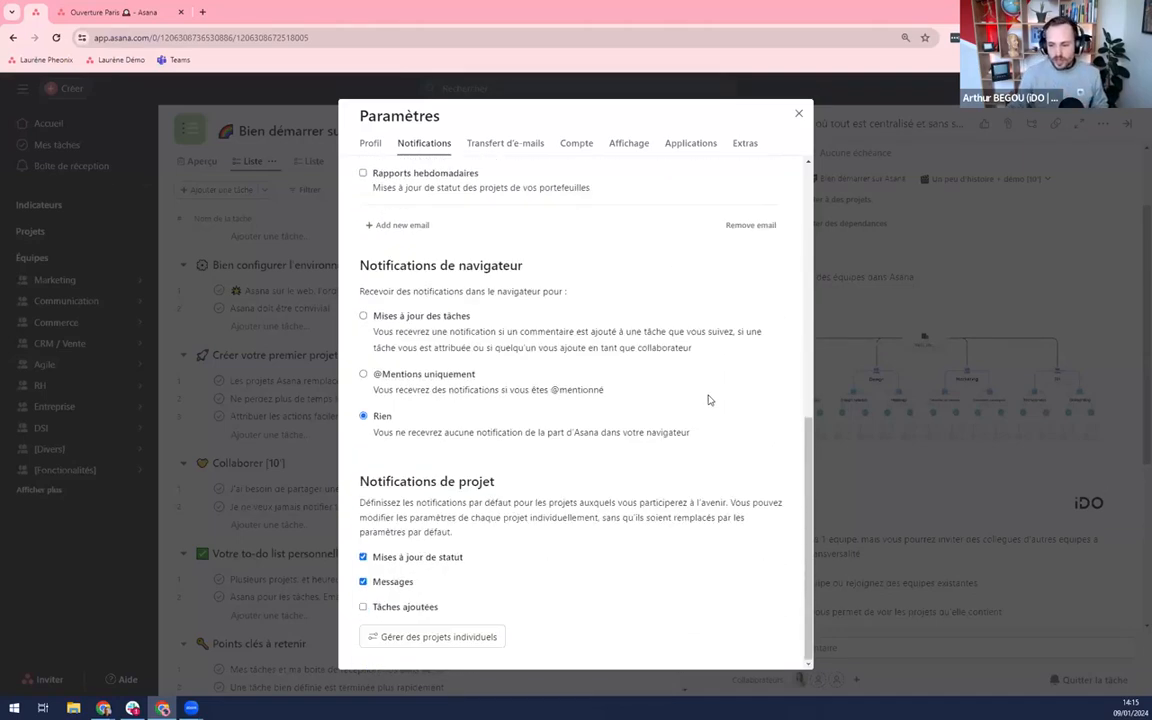
{"action": "triple_click", "coordinate": [445, 482]}
{"action": "left_click", "coordinate": [466, 488]}
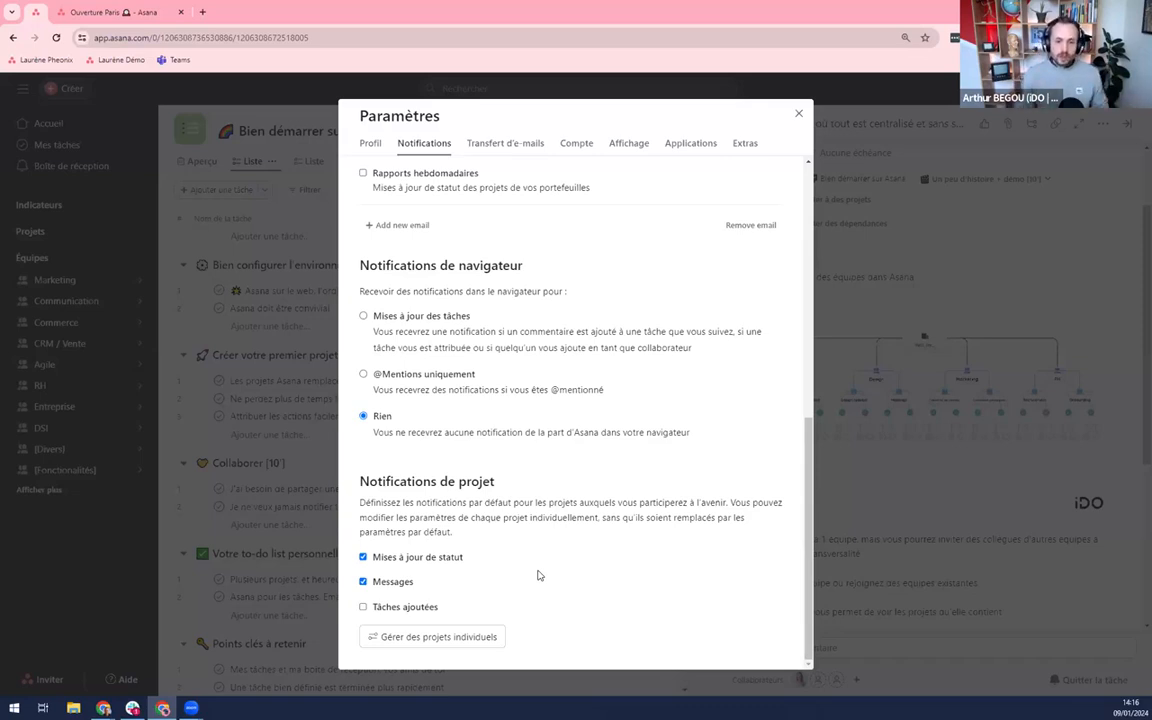
{"action": "left_click", "coordinate": [422, 641]}
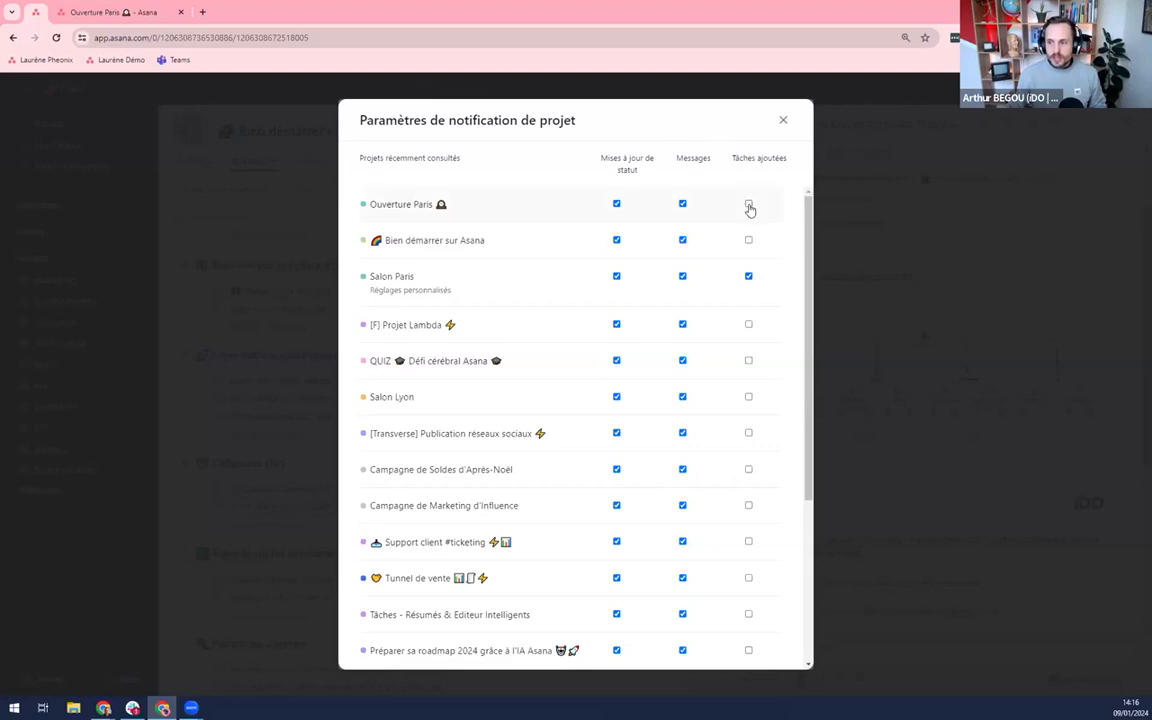
{"action": "left_click", "coordinate": [749, 204]}
{"action": "left_click", "coordinate": [750, 205]}
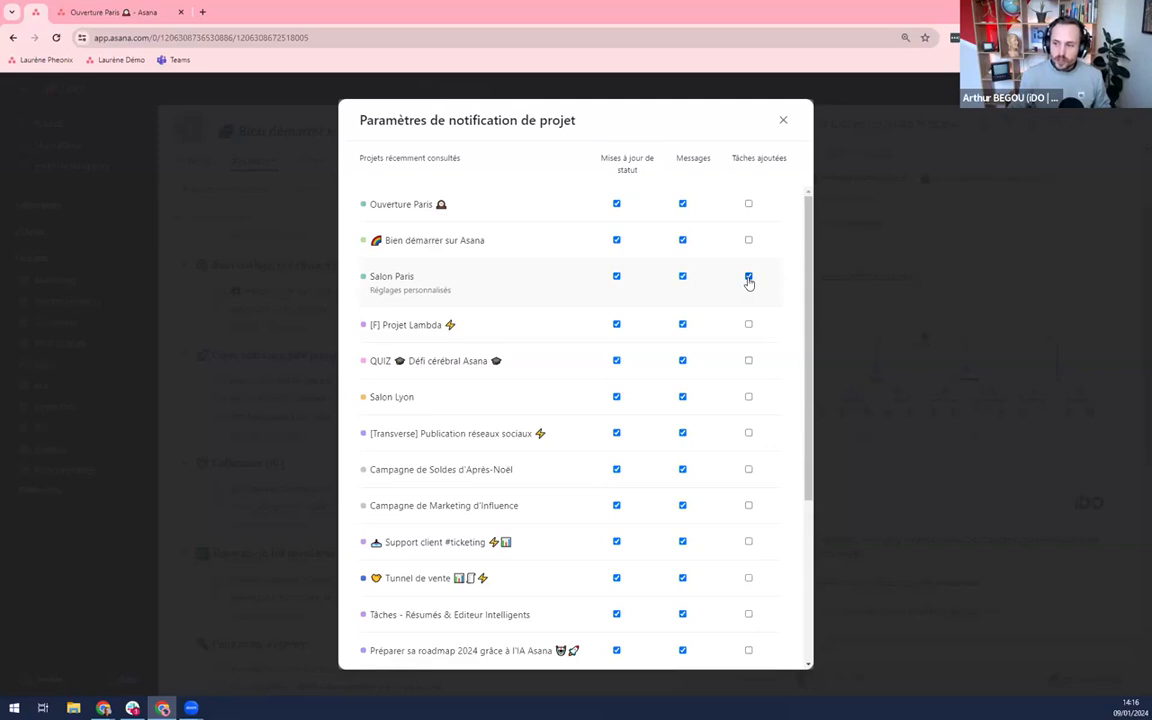
{"action": "left_click", "coordinate": [783, 122]}
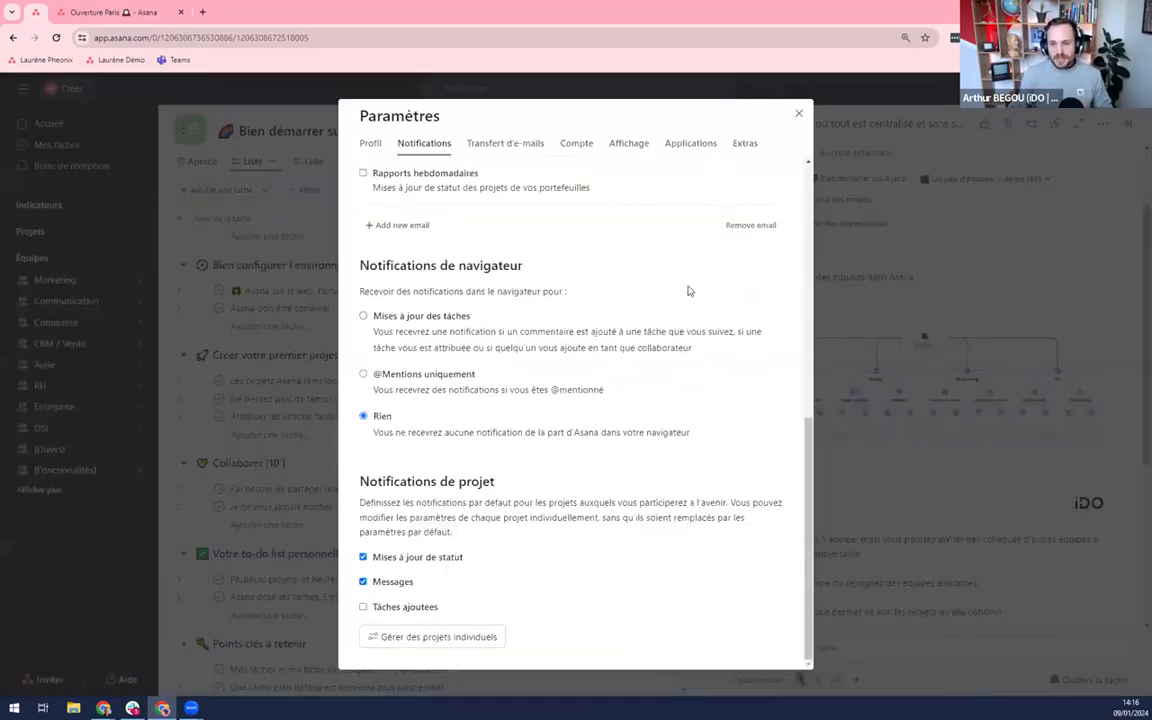
{"action": "left_click", "coordinate": [801, 117]}
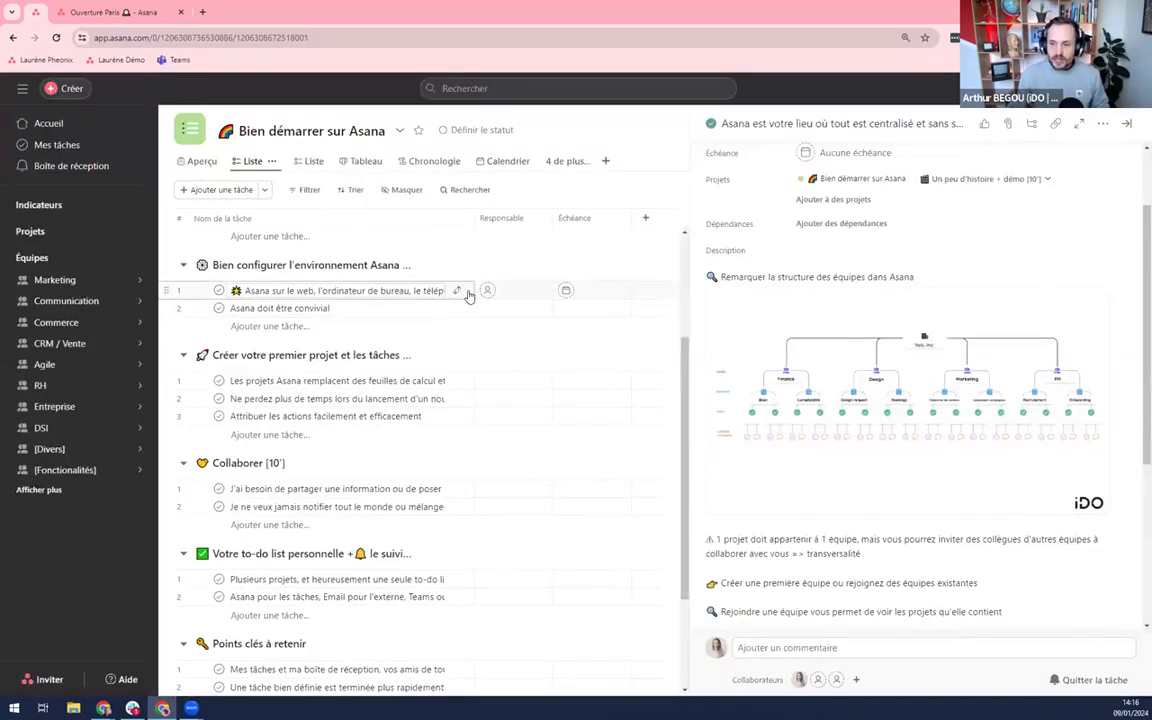
Open the task "Asana sur le web, l'ordinateur de bureau, le téléphone portable" and mark both tasks of "Bien configurer l'environnement Asana" as complete.
{"action": "left_click", "coordinate": [468, 294]}
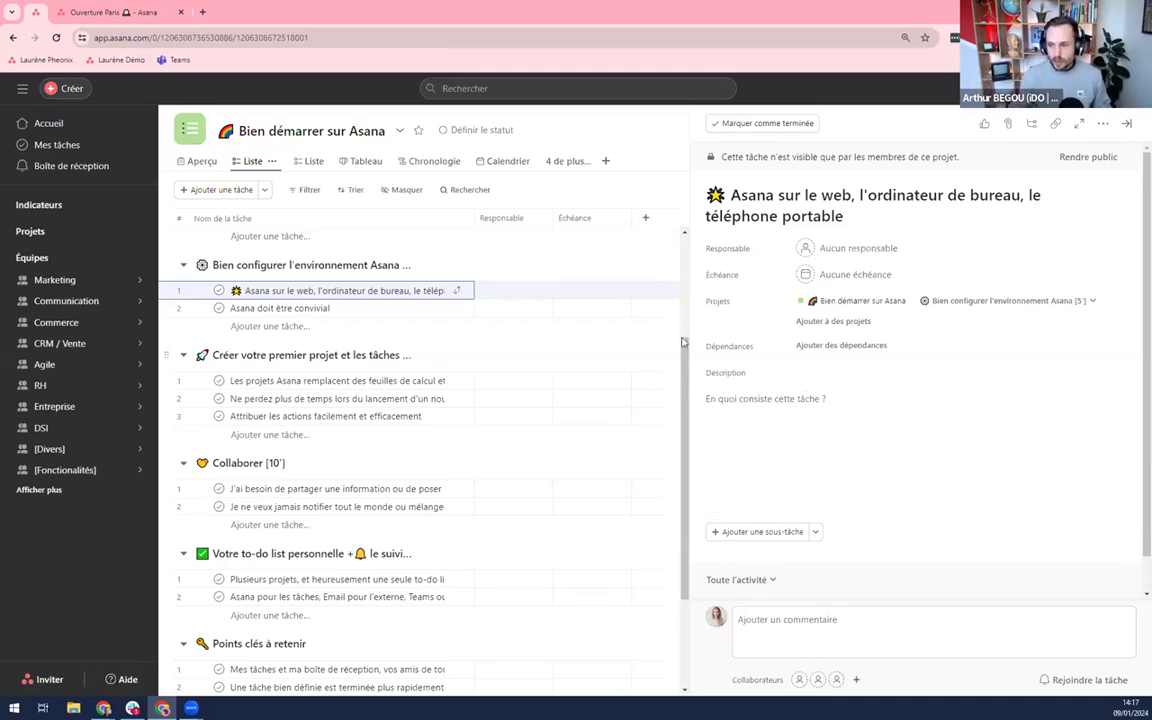
{"action": "left_click", "coordinate": [219, 290]}
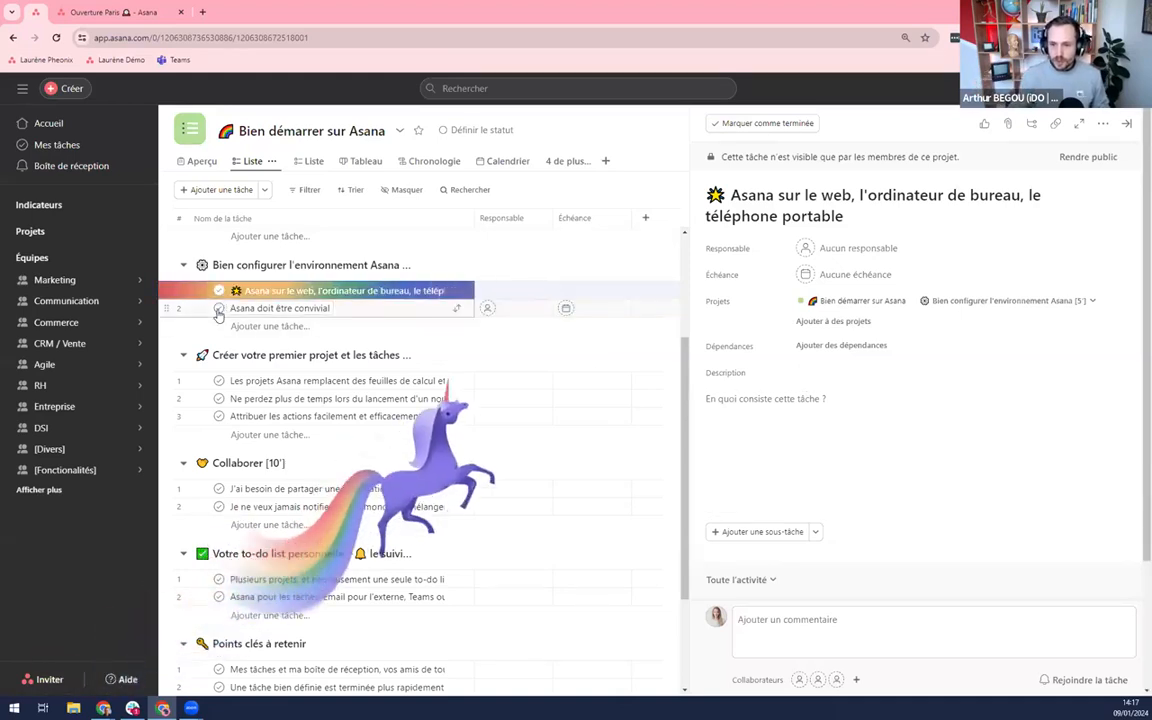
{"action": "left_click", "coordinate": [219, 308]}
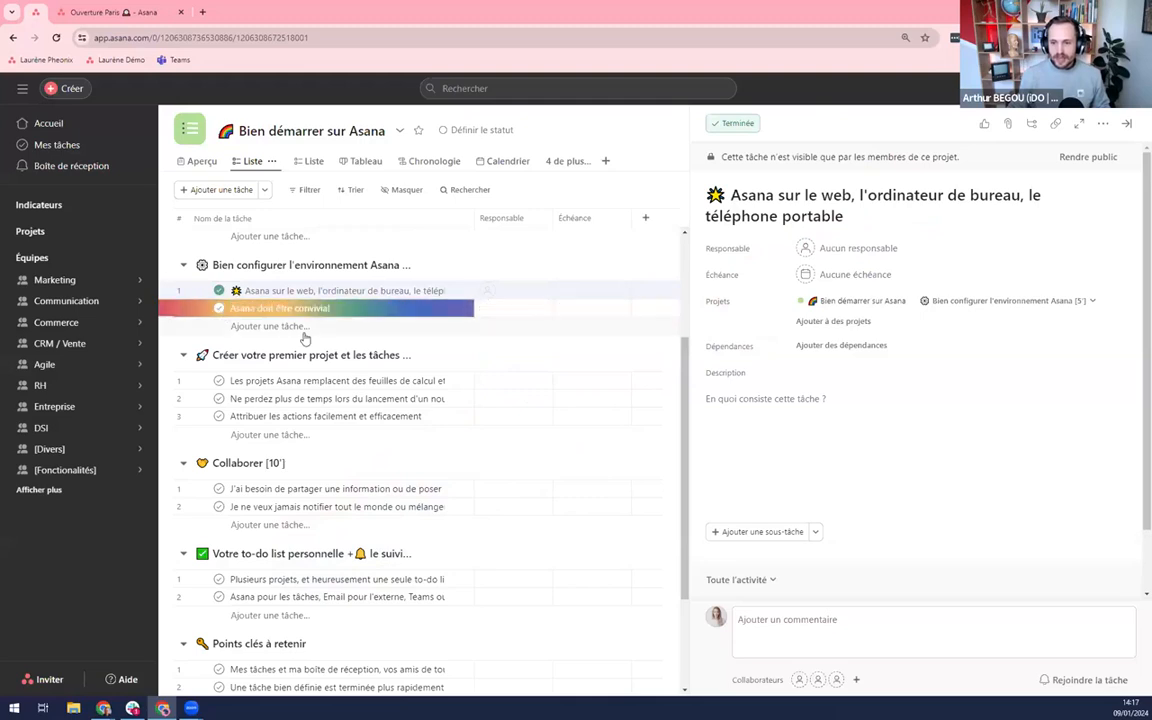
Start a new blank project from the [Divers] team's overview page.
{"action": "scroll", "coordinate": [284, 381], "scroll_direction": "down", "scroll_amount": 1}
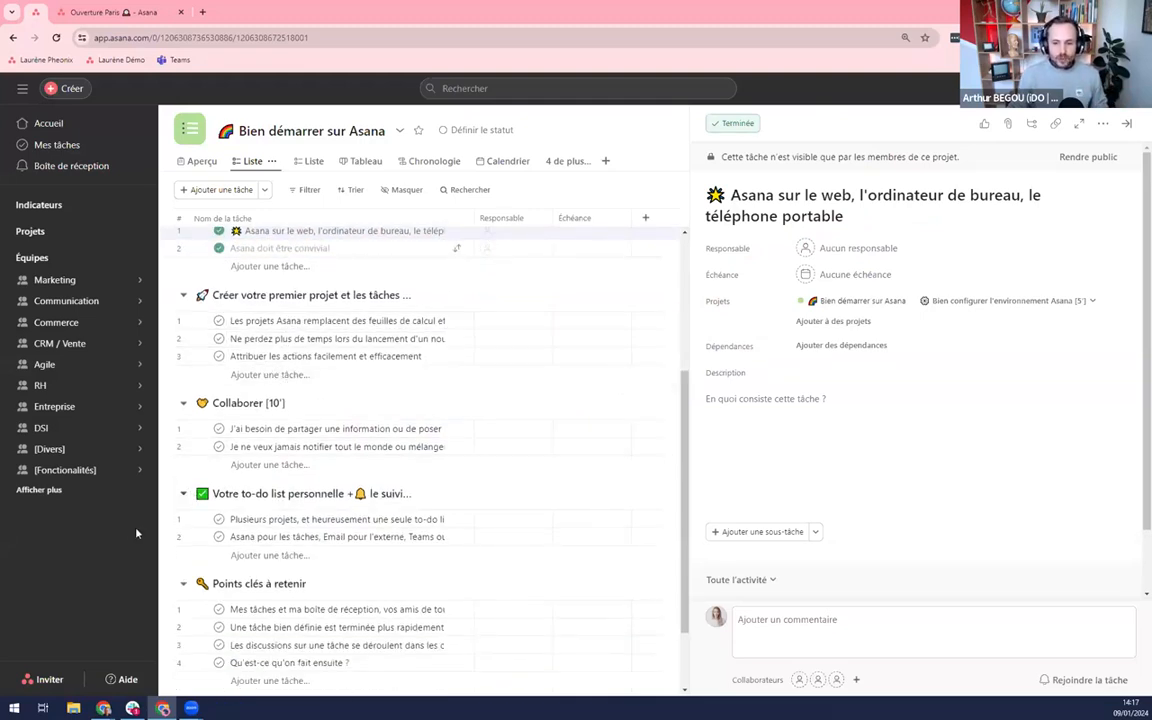
{"action": "mouse_move", "coordinate": [76, 452]}
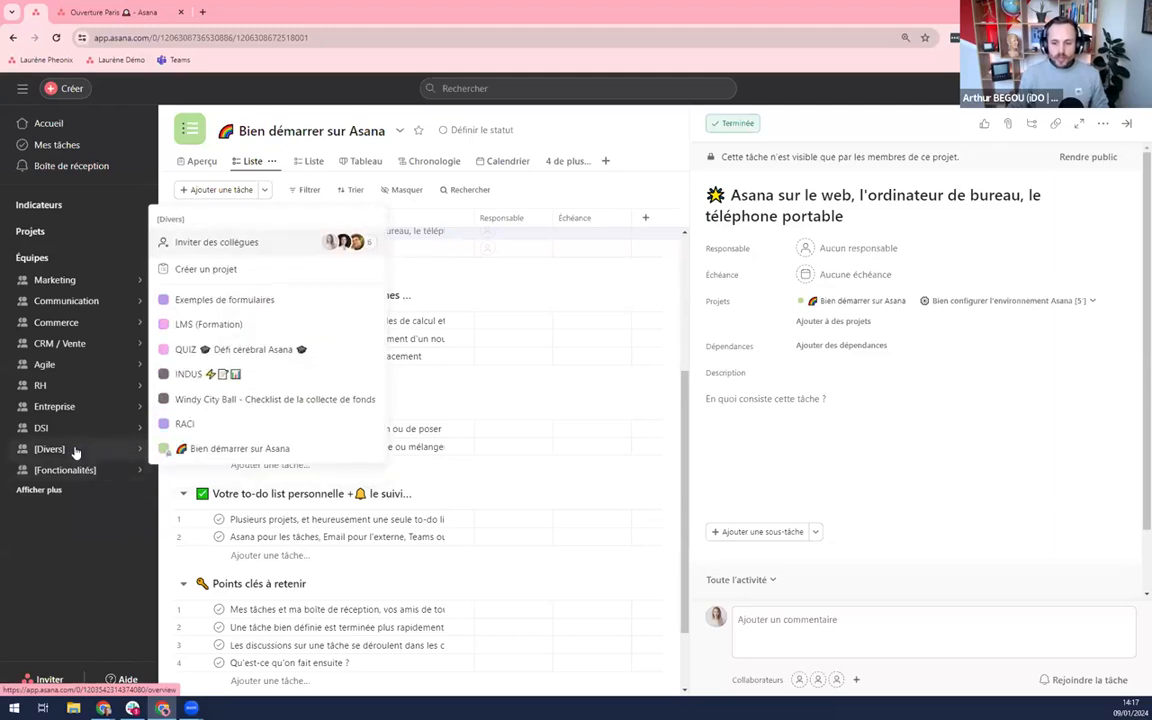
{"action": "left_click", "coordinate": [72, 450]}
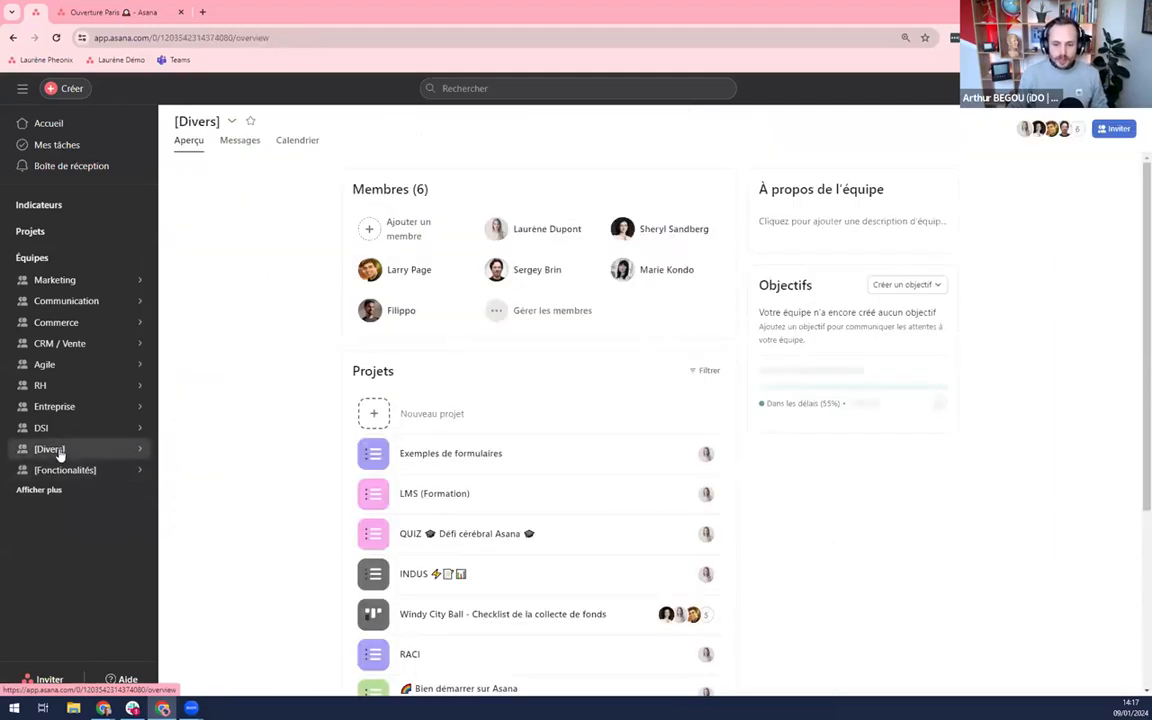
{"action": "left_click", "coordinate": [427, 418]}
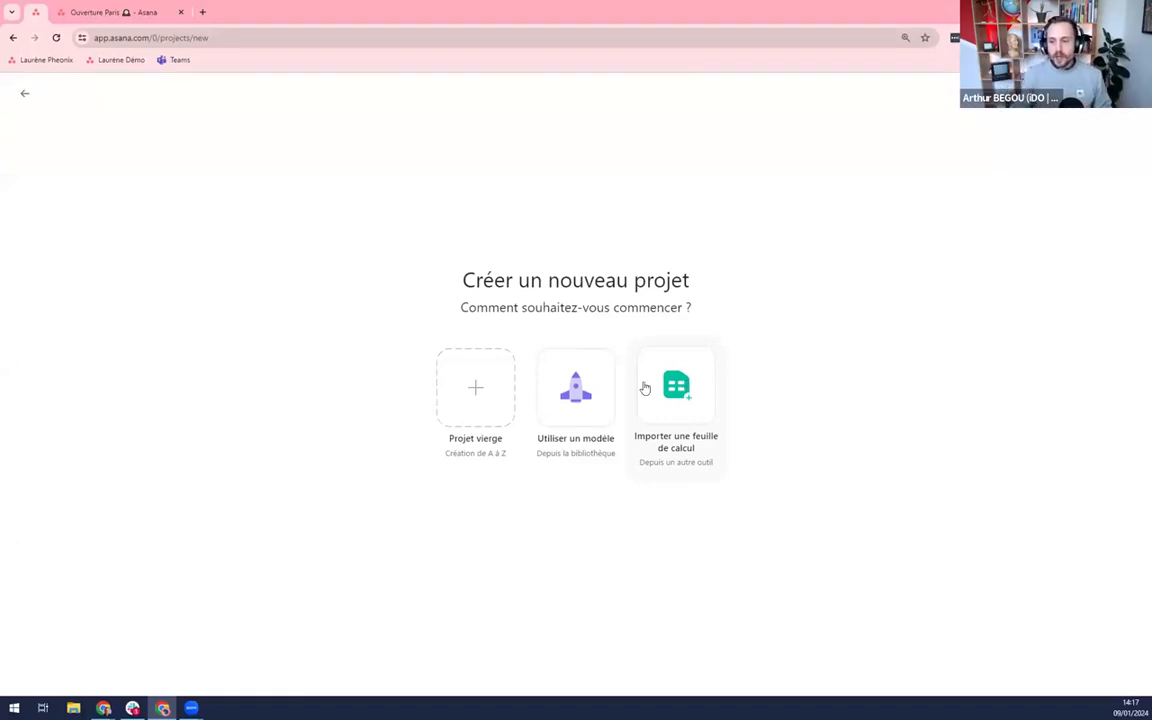
{"action": "left_click", "coordinate": [479, 385]}
Name the new project "Organisation du déplacement à Marseille 2024".
{"action": "left_click", "coordinate": [218, 191]}
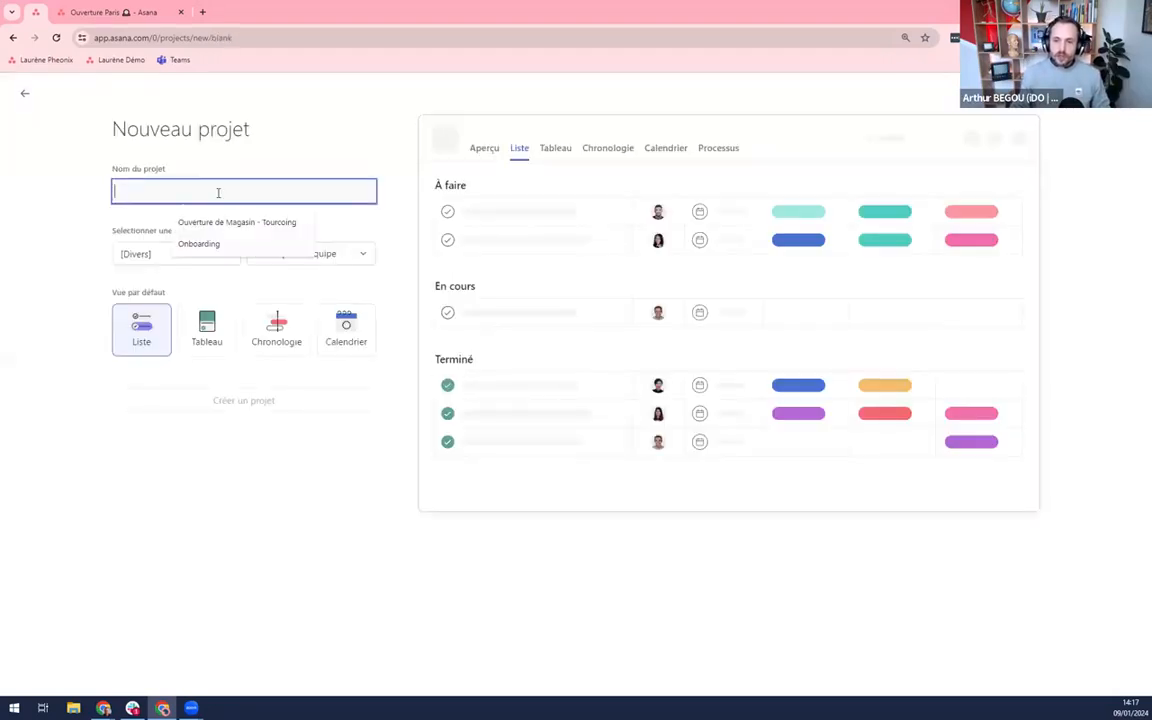
{"action": "left_click", "coordinate": [85, 184]}
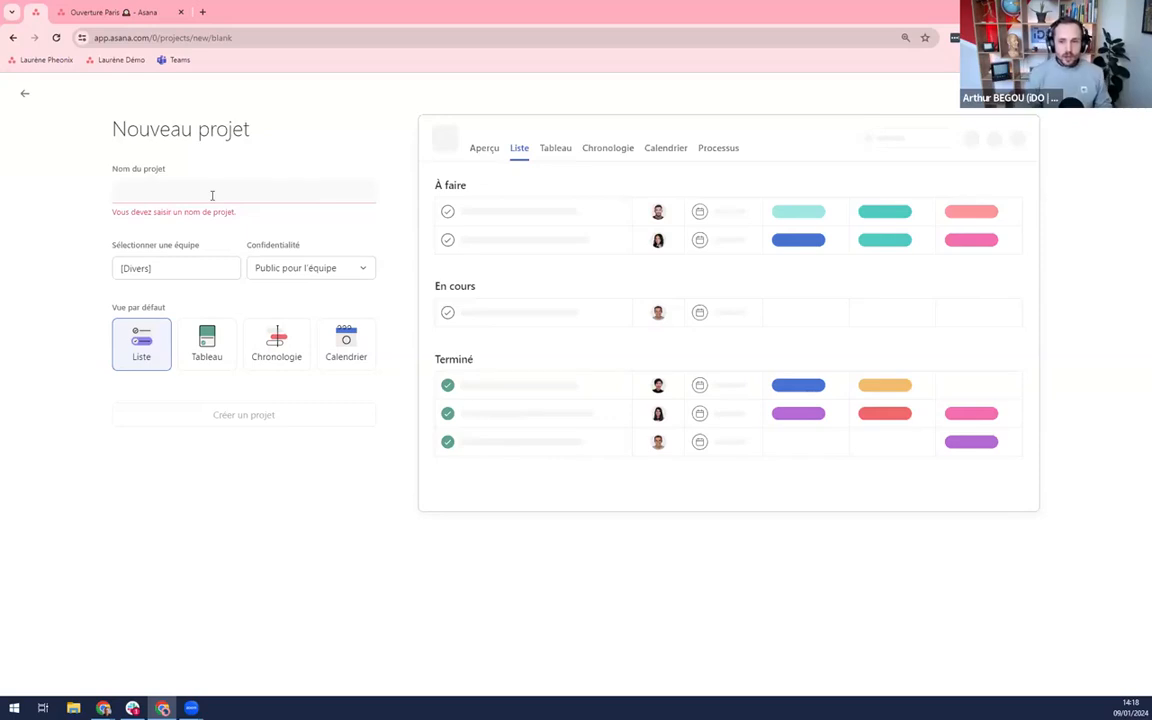
{"action": "left_click", "coordinate": [204, 194]}
{"action": "type", "text": "Organi"}
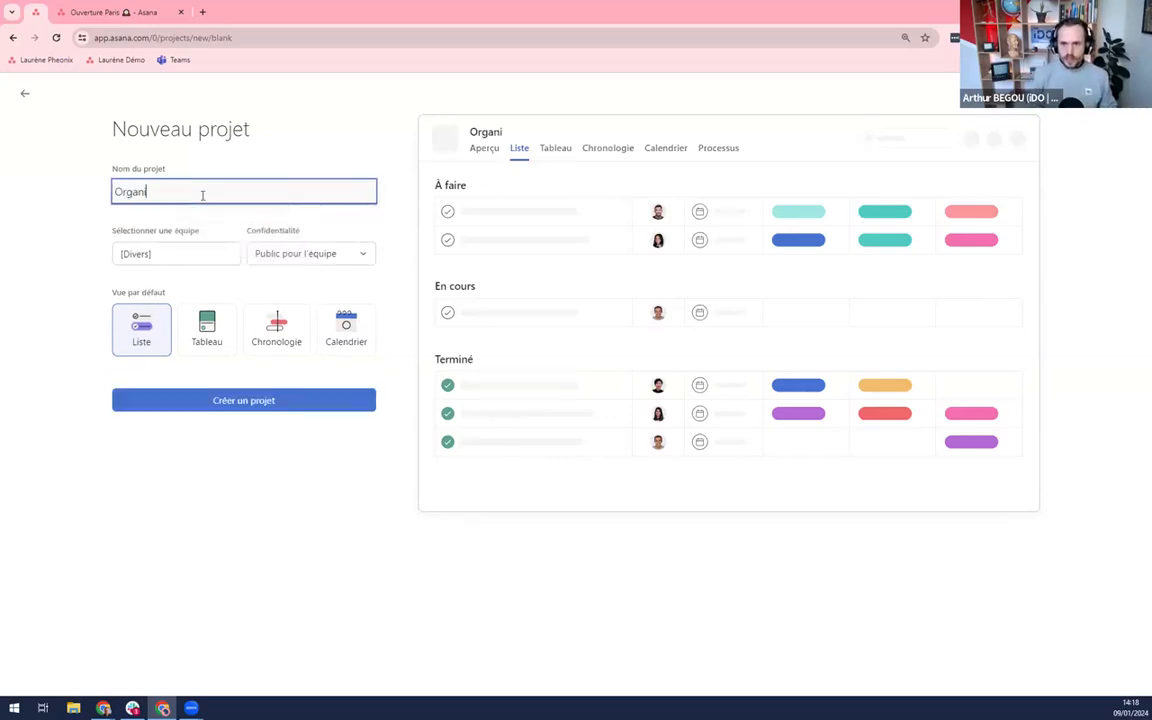
{"action": "type", "text": "sation du dép"}
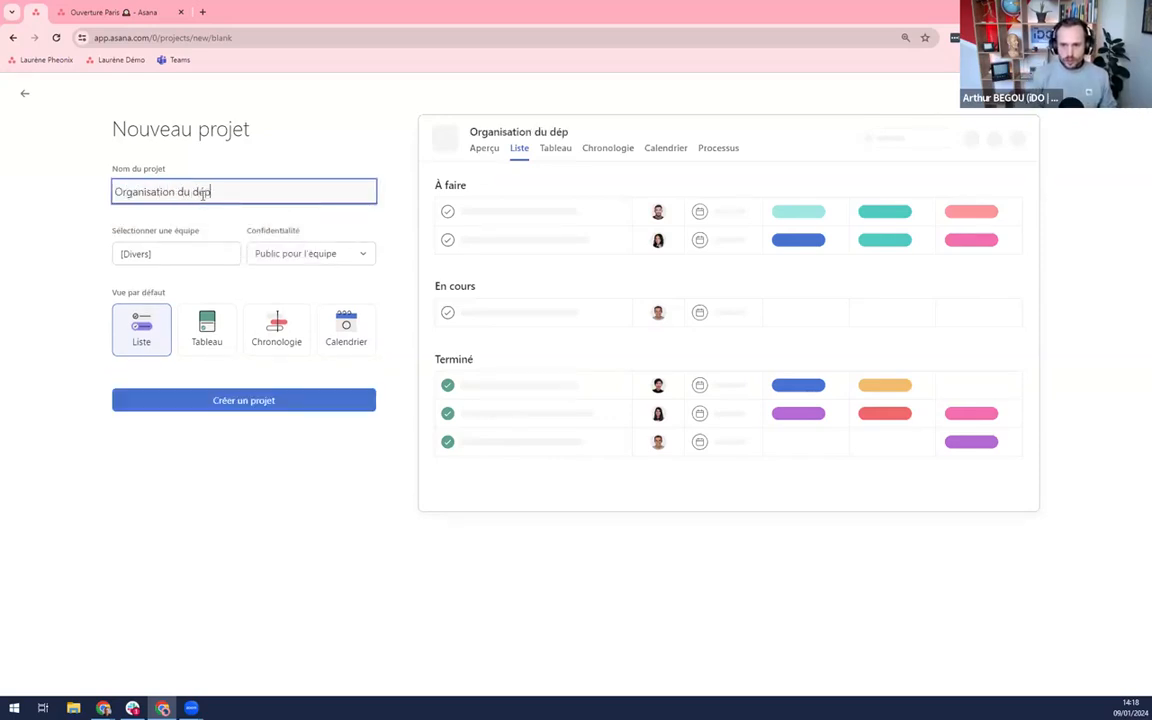
{"action": "type", "text": "lacement à Marsei"}
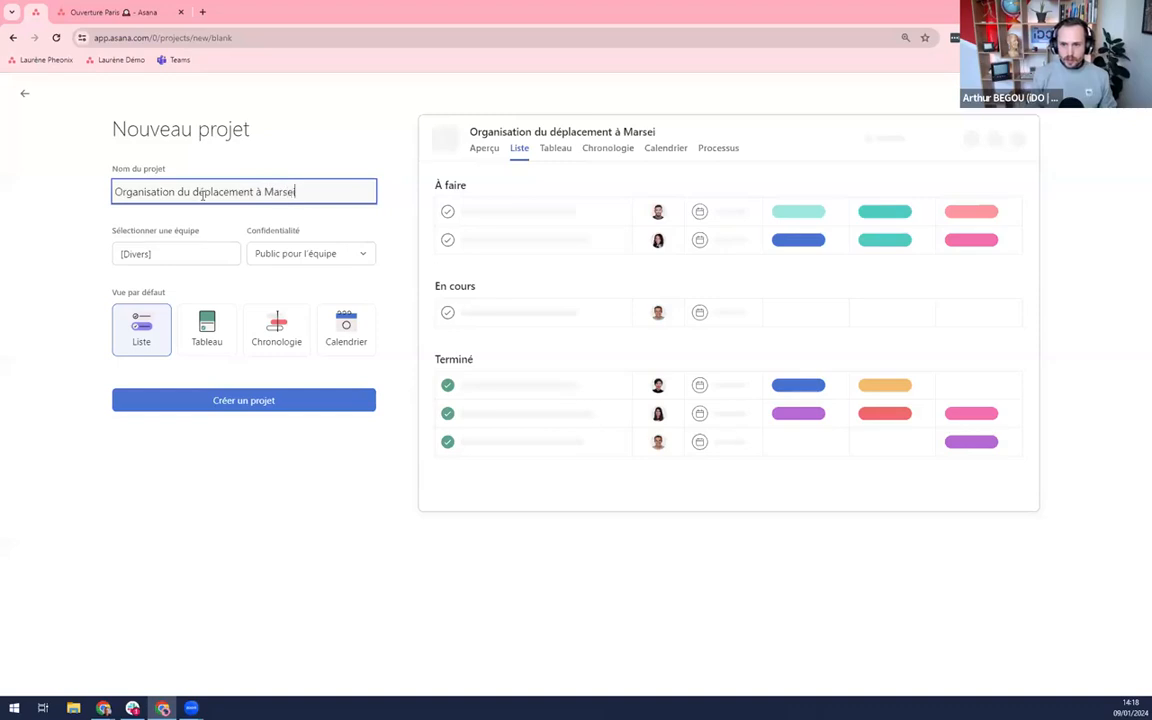
{"action": "type", "text": "ell"}
{"action": "key", "text": "BackSpace"}
{"action": "key", "text": "BackSpace"}
{"action": "key", "text": "BackSpace"}
{"action": "type", "text": "2024"}
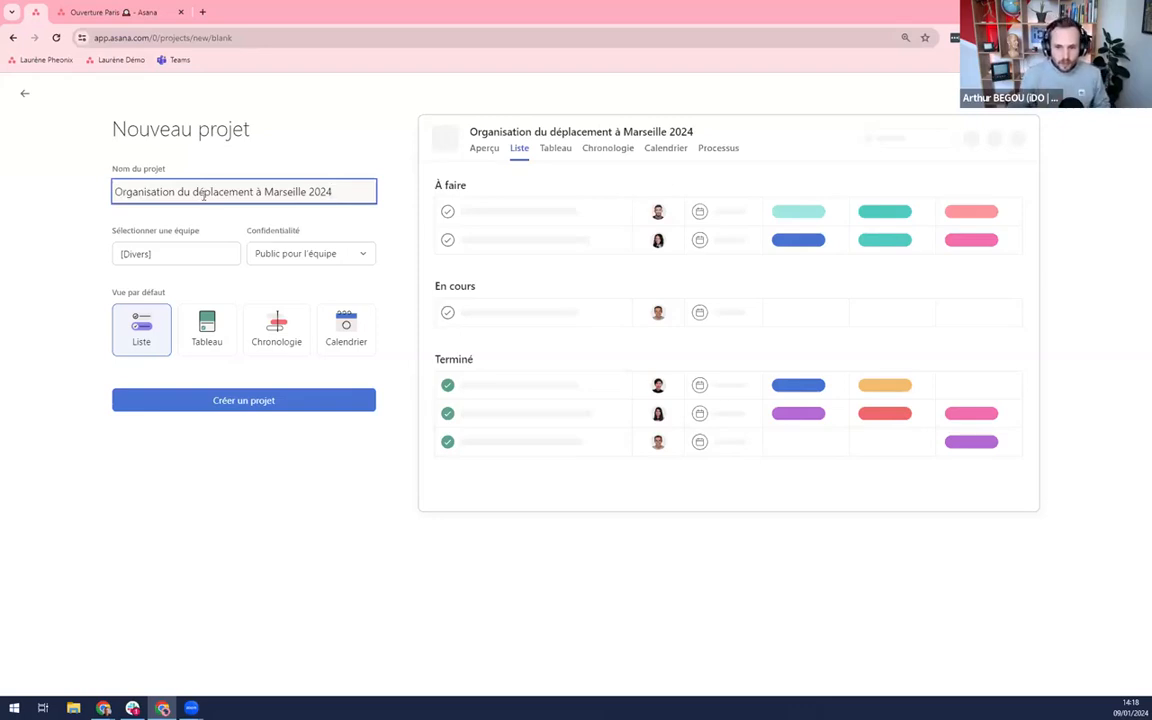
Review the privacy choices and create the project in the [Divers] team with "Public pour l'équipe" privacy and the Liste default view.
{"action": "left_click", "coordinate": [155, 253]}
{"action": "left_click", "coordinate": [36, 255]}
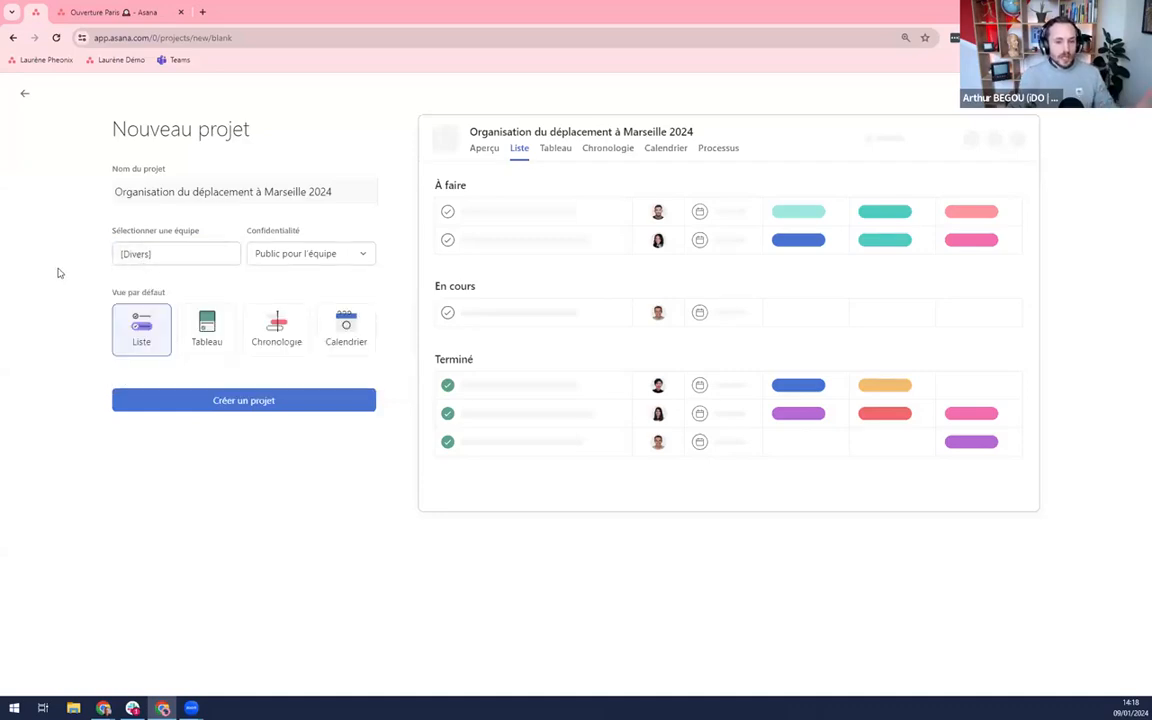
{"action": "left_click", "coordinate": [322, 256]}
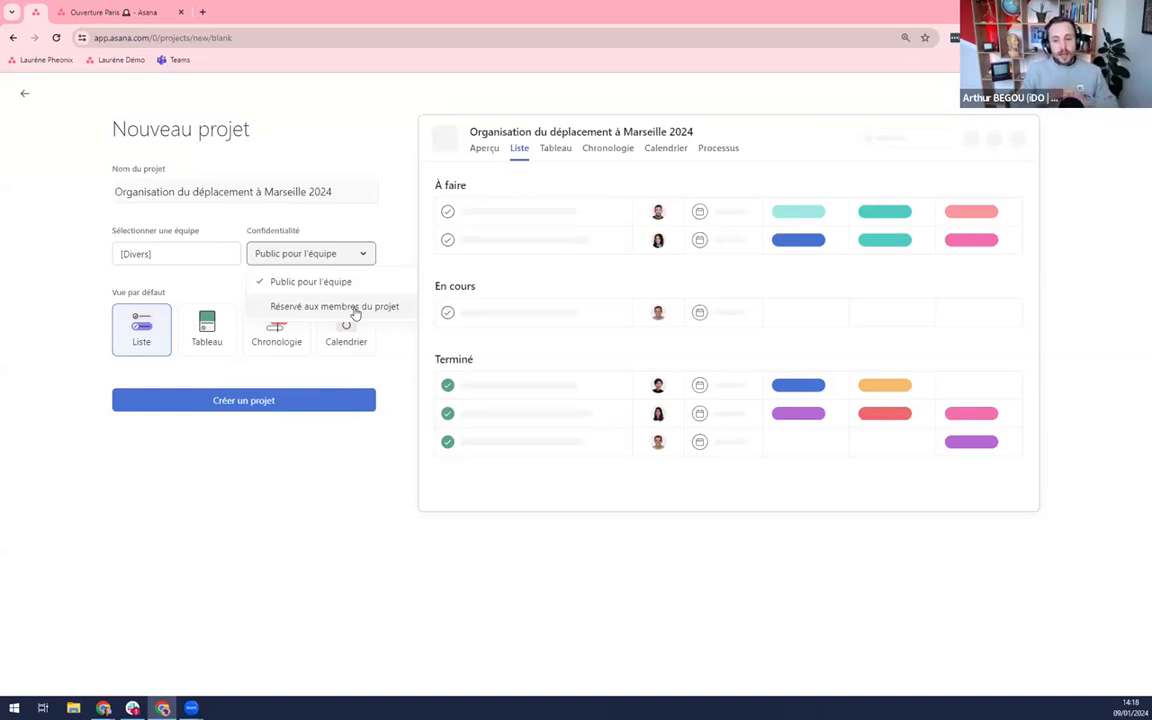
{"action": "left_click", "coordinate": [404, 241]}
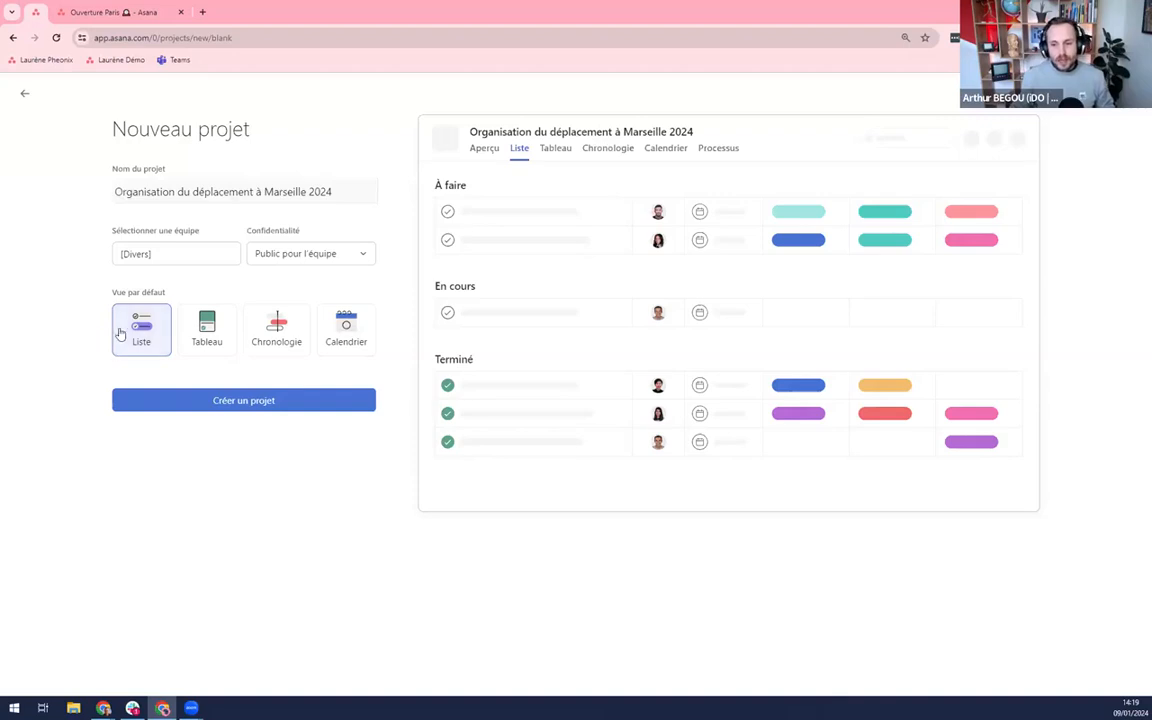
{"action": "left_click", "coordinate": [256, 401]}
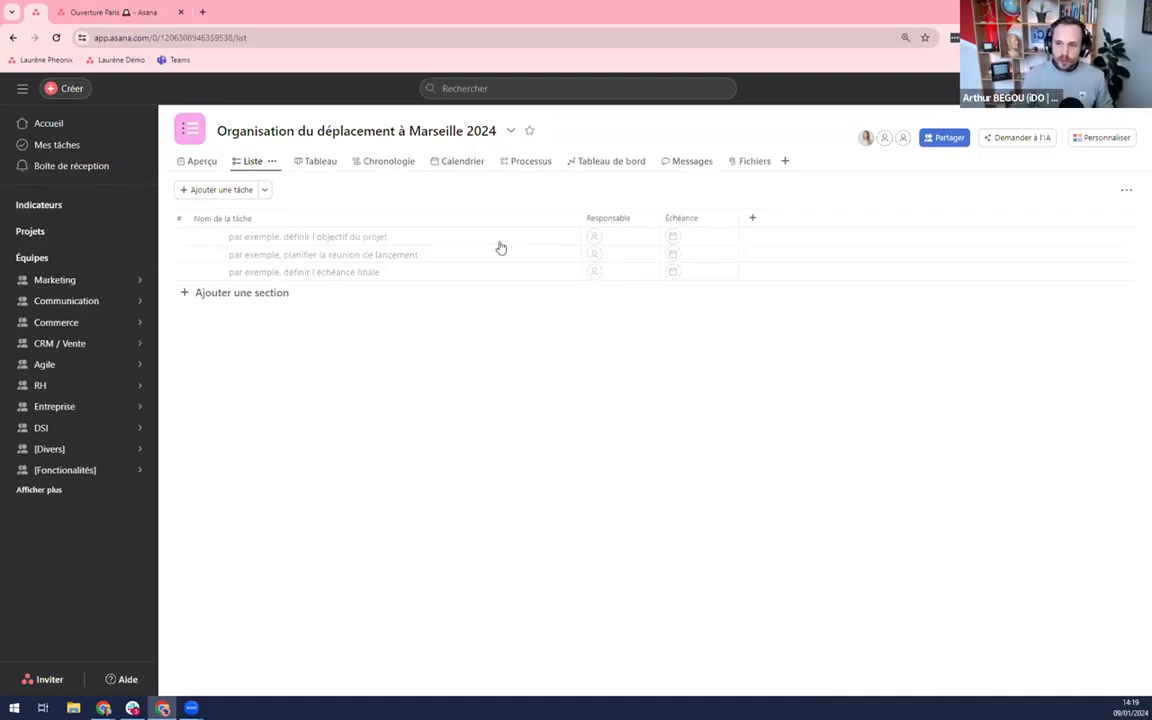
Add the Marseille project to the favorites and briefly expand the sidebar's project list before collapsing it again.
{"action": "left_click", "coordinate": [530, 135]}
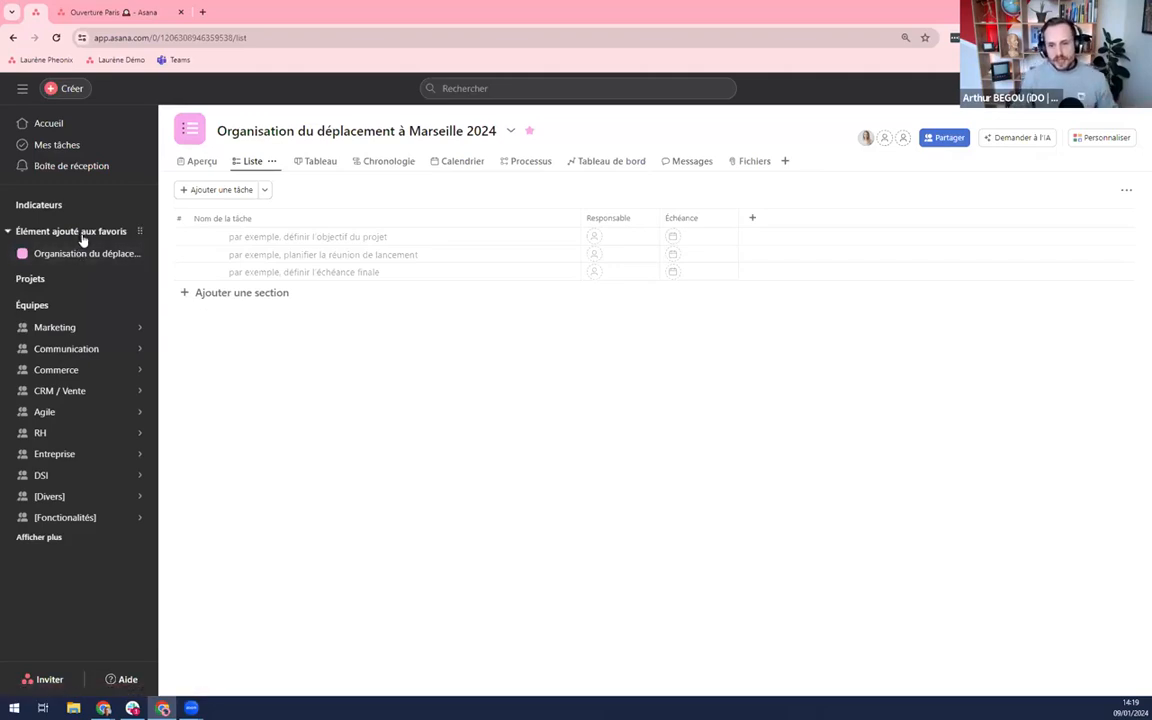
{"action": "left_click", "coordinate": [8, 280]}
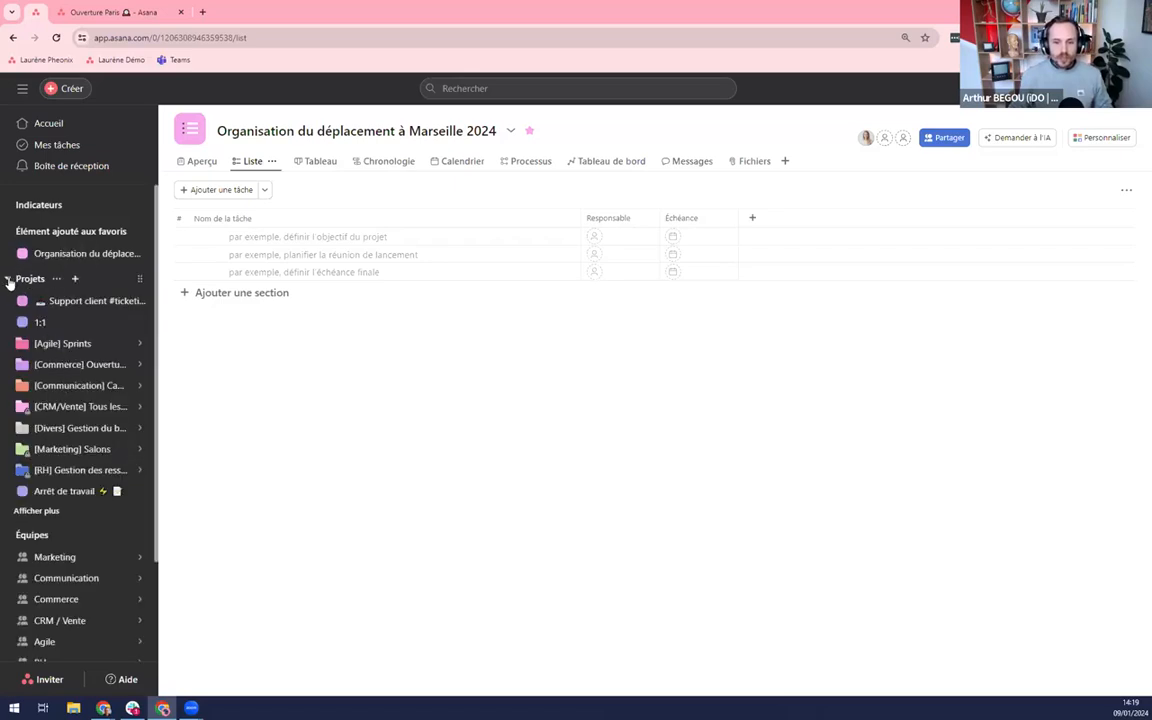
{"action": "left_click", "coordinate": [10, 272]}
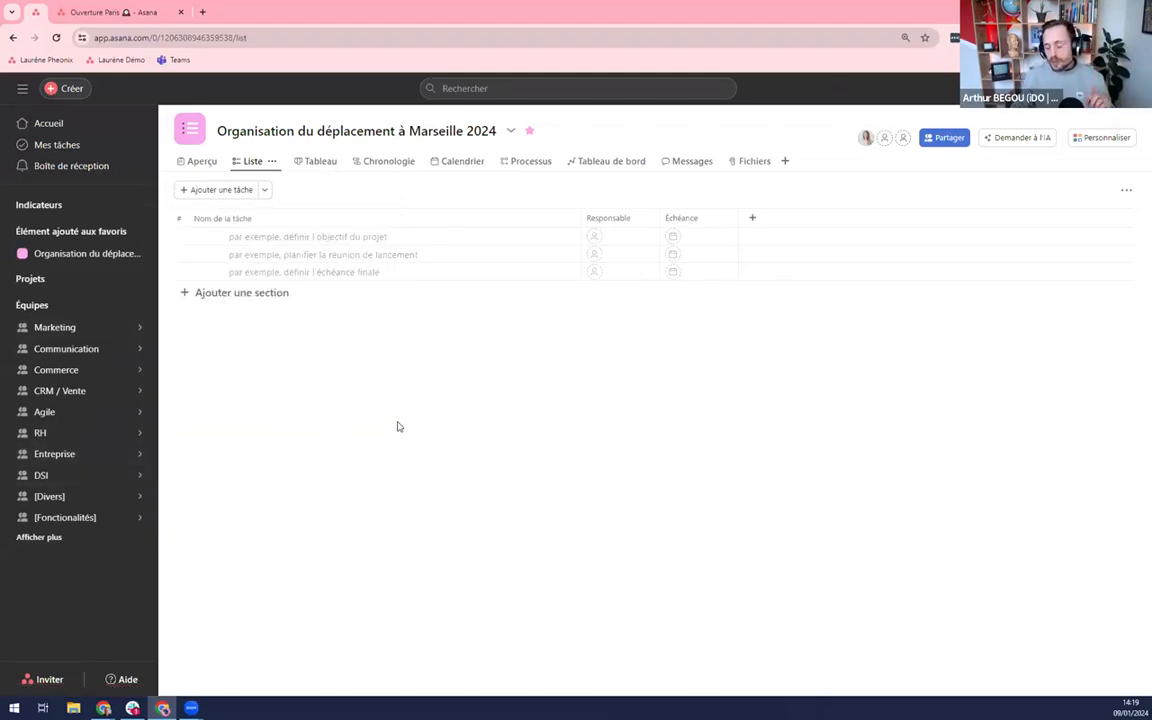
Search the workspace for "marseille", then clear and close the search.
{"action": "left_click", "coordinate": [470, 88]}
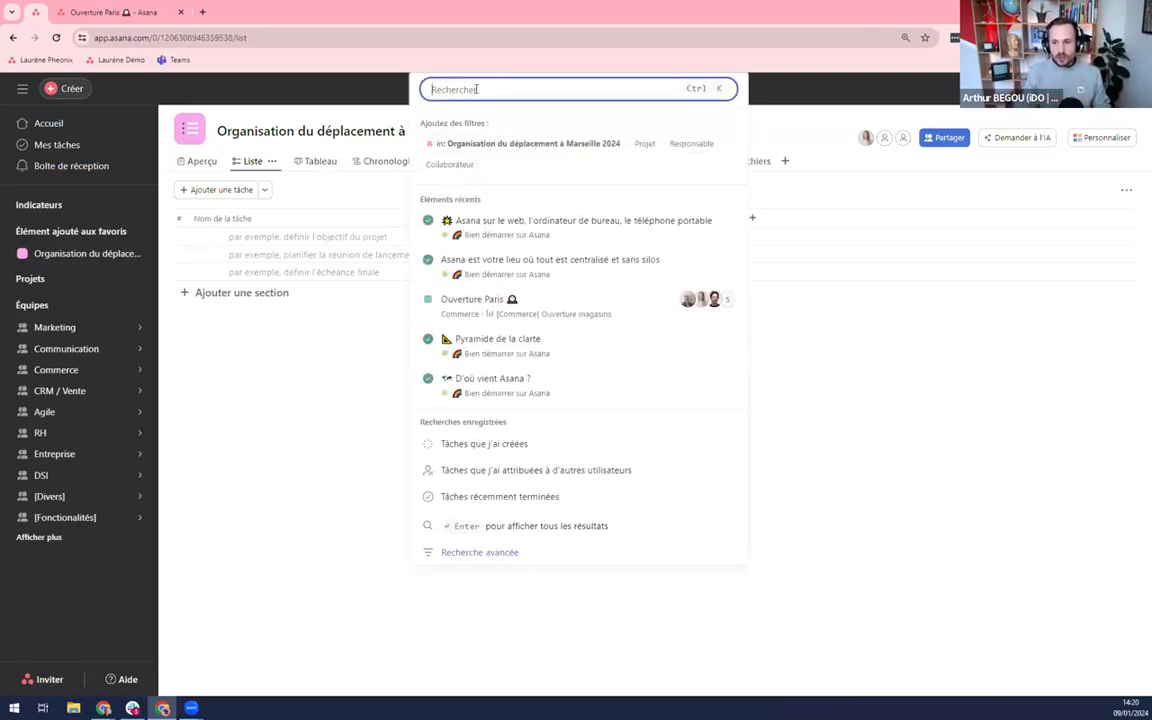
{"action": "type", "text": "marseille"}
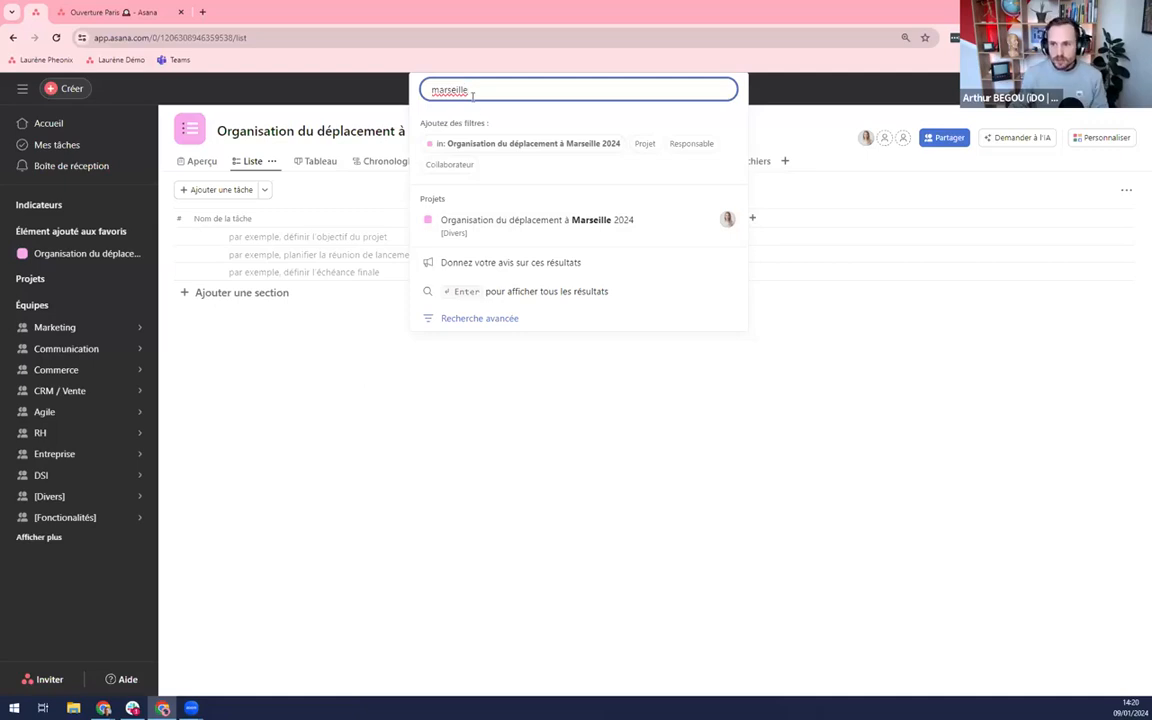
{"action": "key", "text": "ctrl+a"}
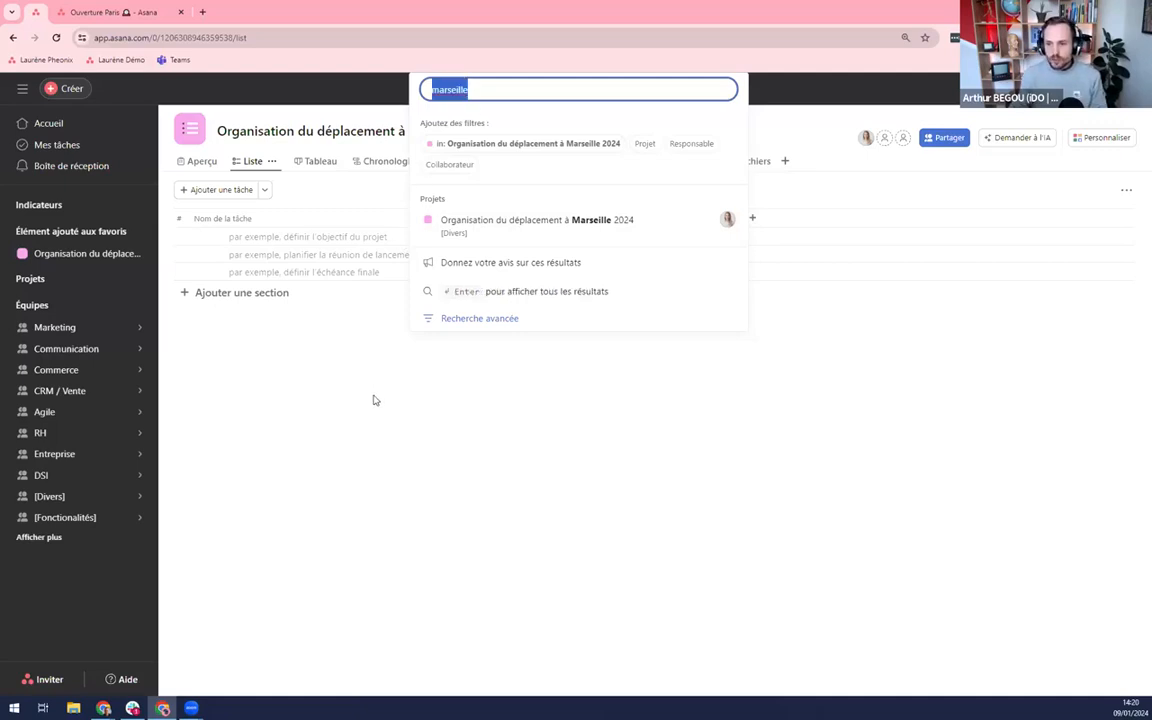
{"action": "key", "text": "BackSpace"}
{"action": "key", "text": "Escape"}
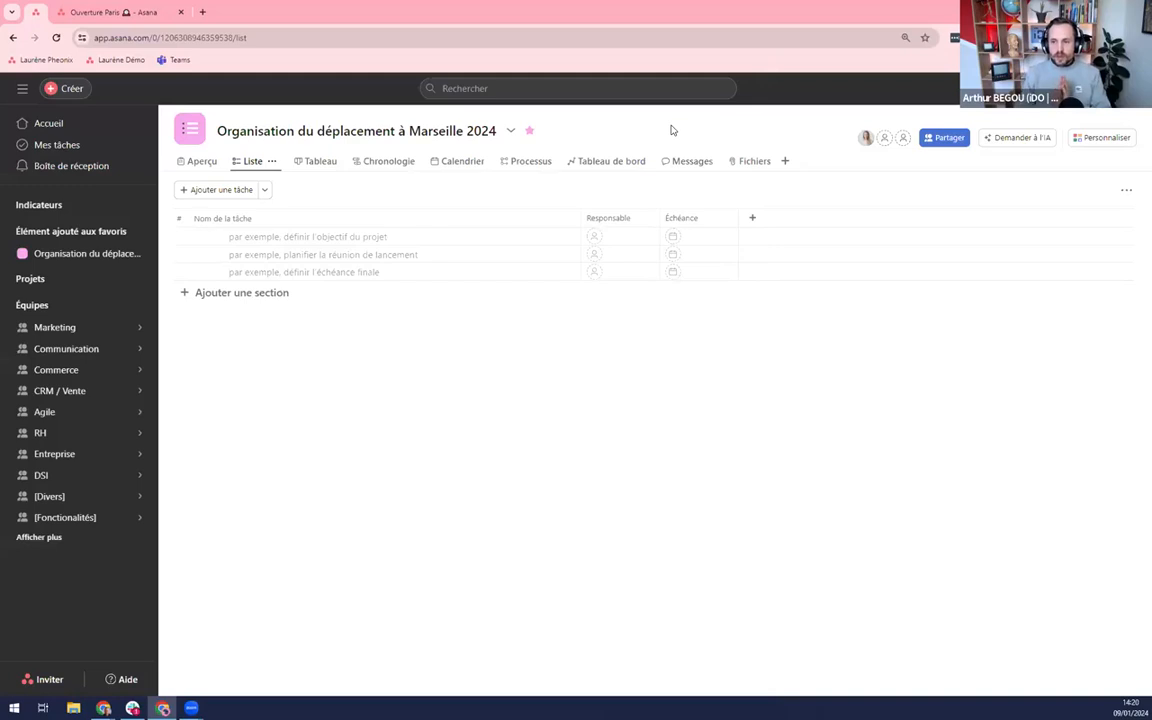
Open sharing for the Marseille project and add four members from the suggested people to the invitation.
{"action": "left_click", "coordinate": [944, 139]}
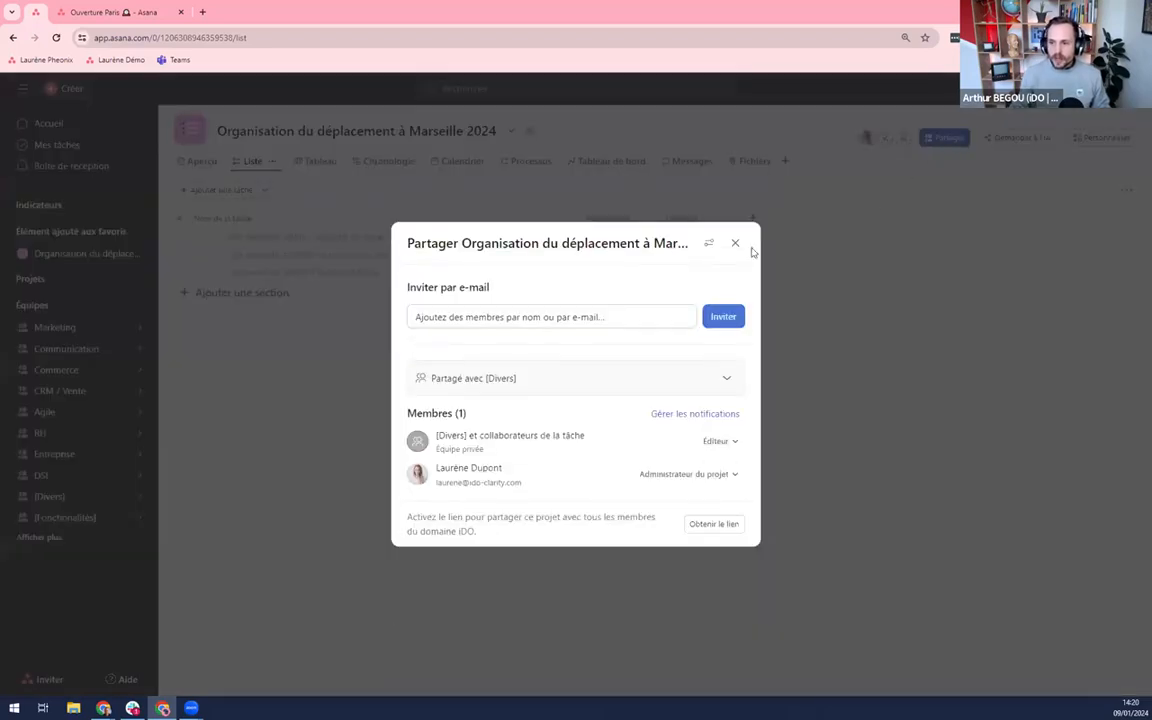
{"action": "left_click", "coordinate": [482, 319]}
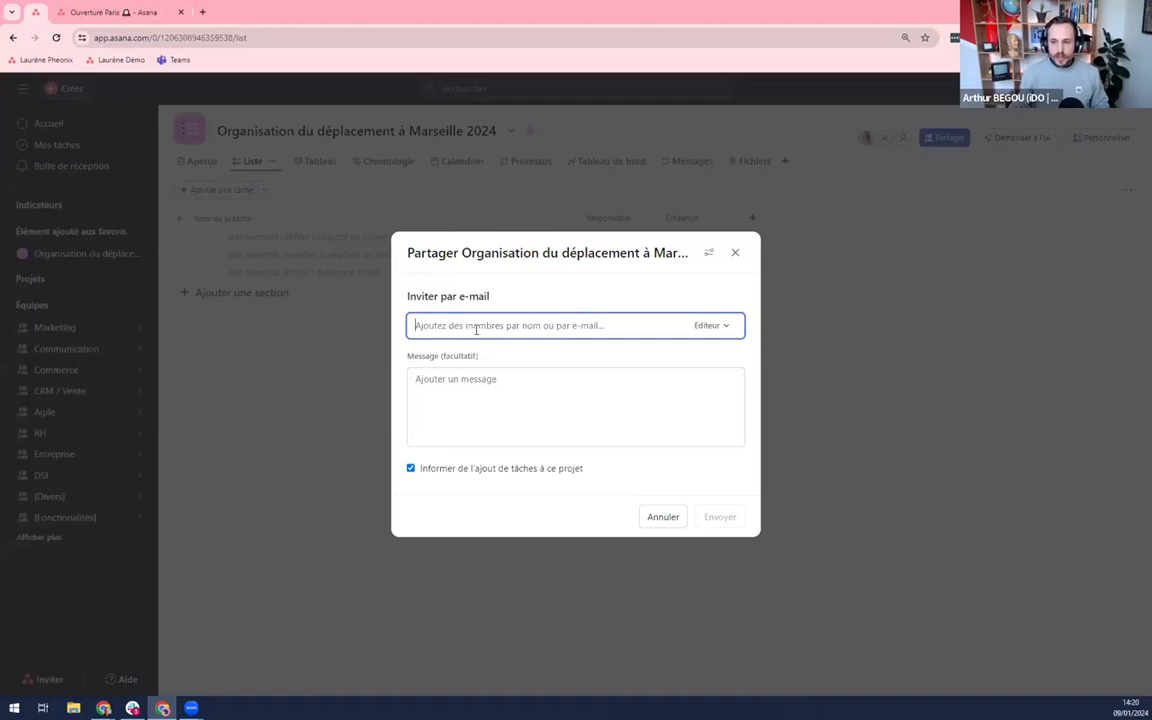
{"action": "type", "text": "la"}
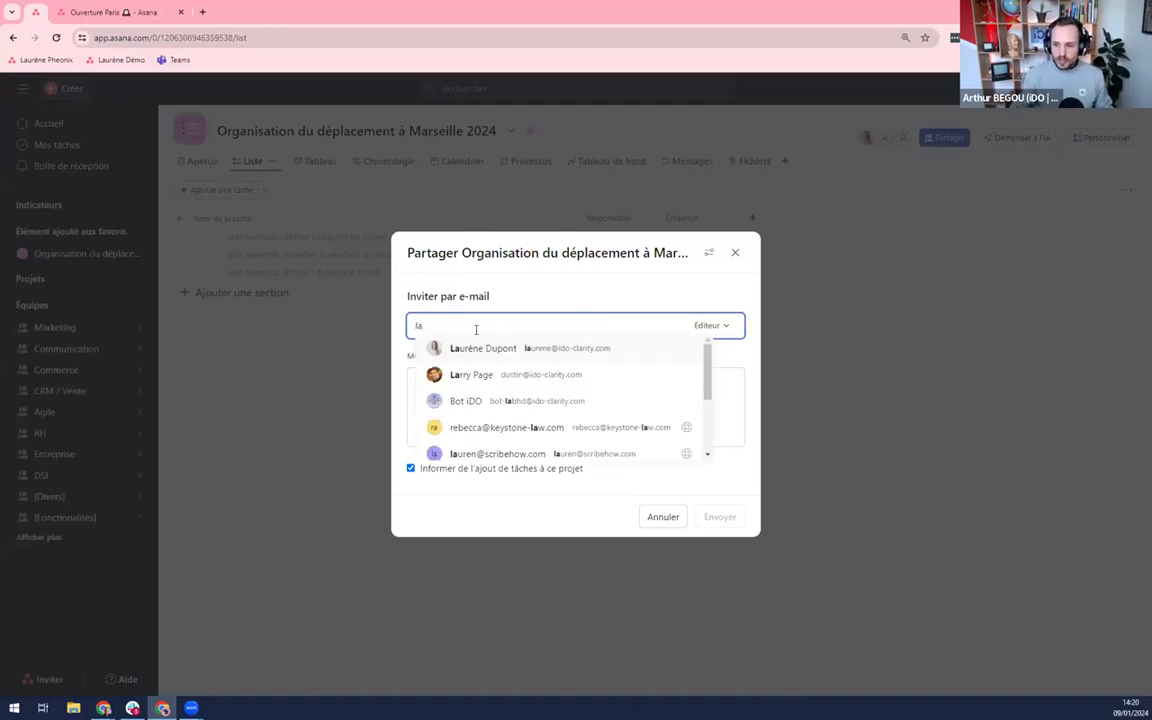
{"action": "left_click", "coordinate": [467, 384]}
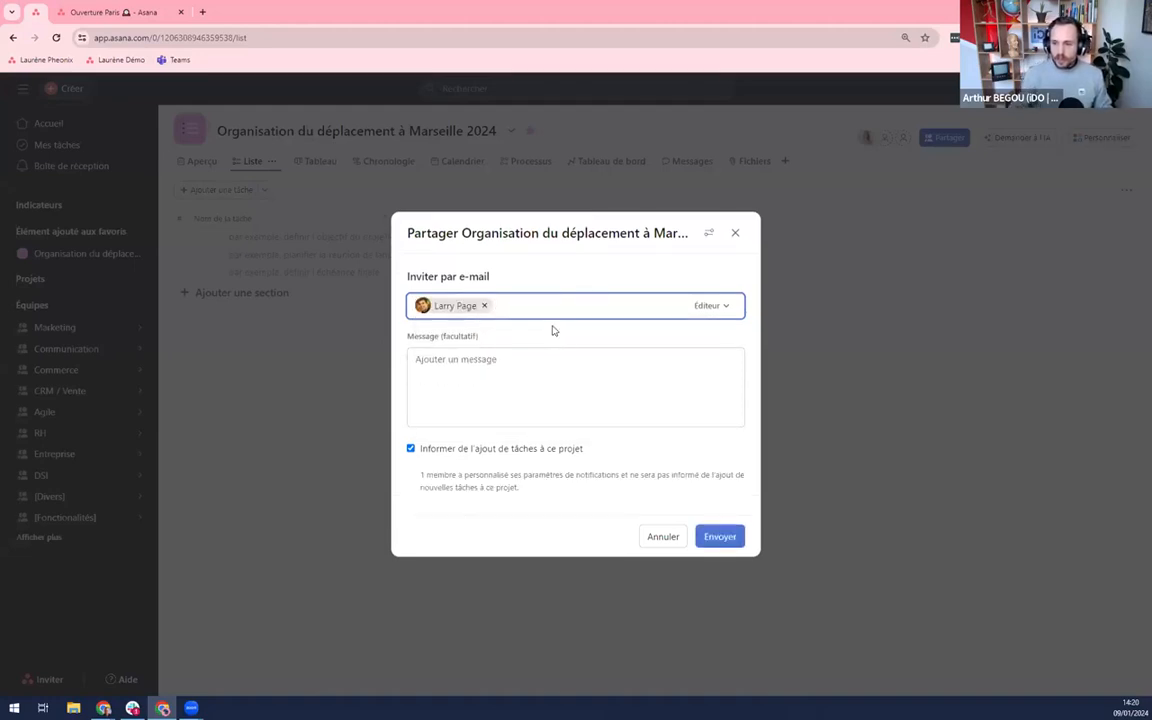
{"action": "type", "text": "ser"}
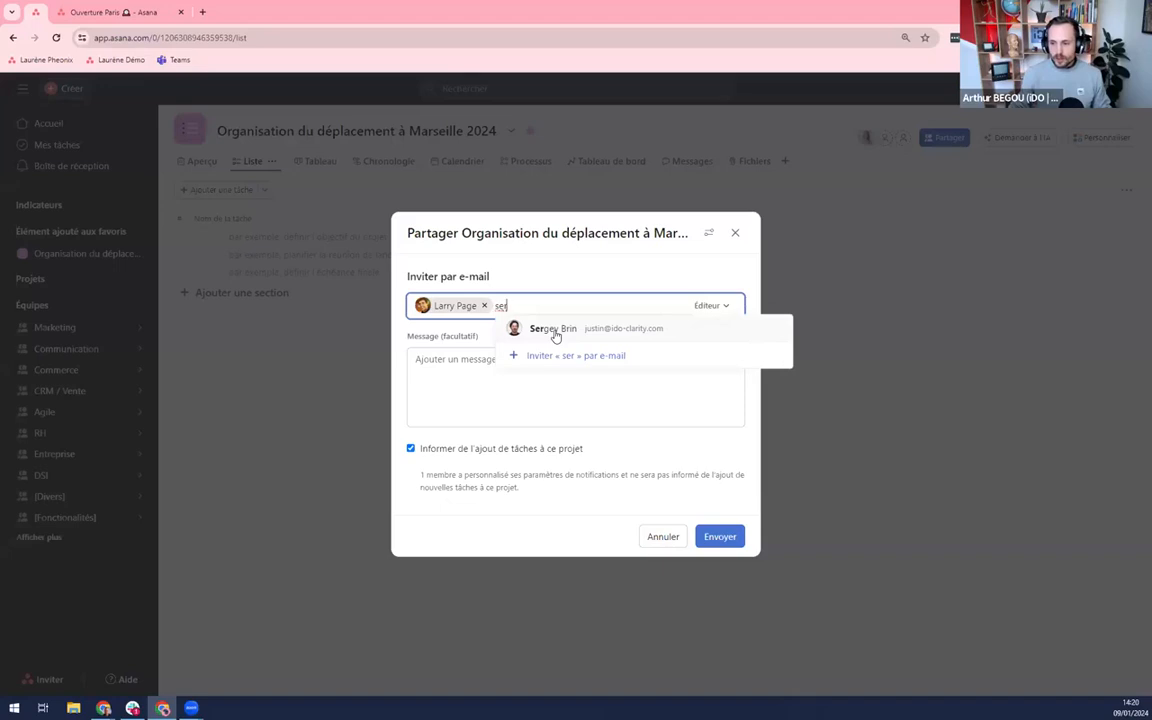
{"action": "left_click", "coordinate": [556, 333]}
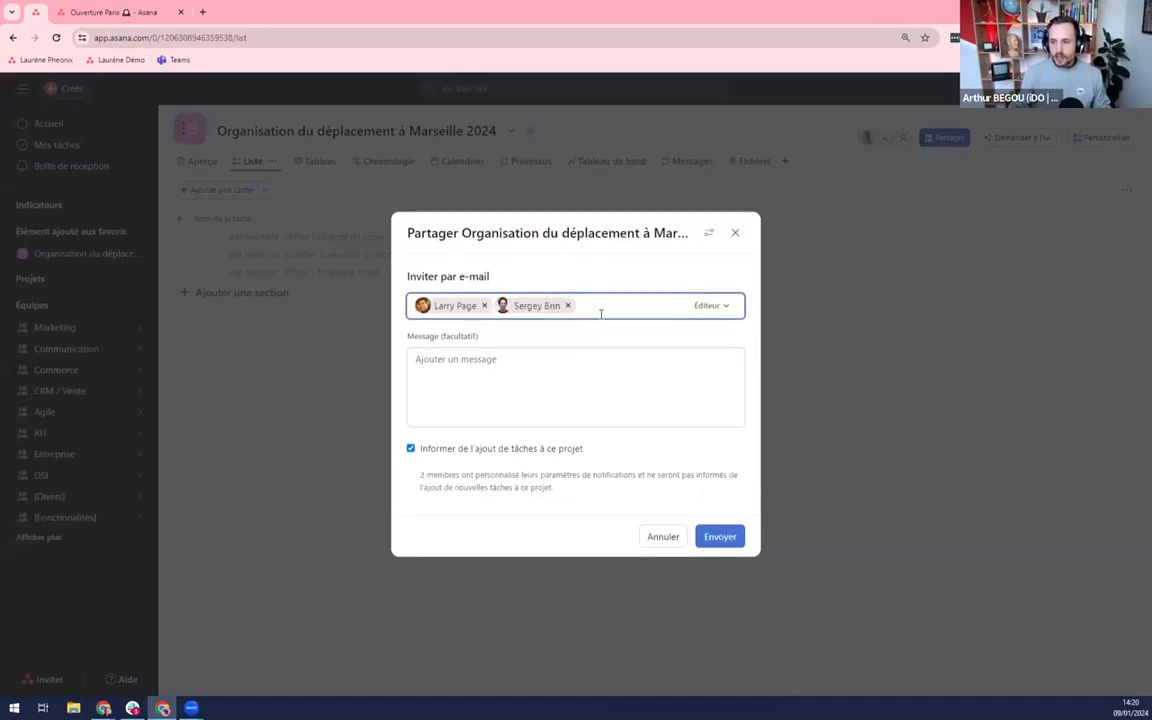
{"action": "type", "text": "a"}
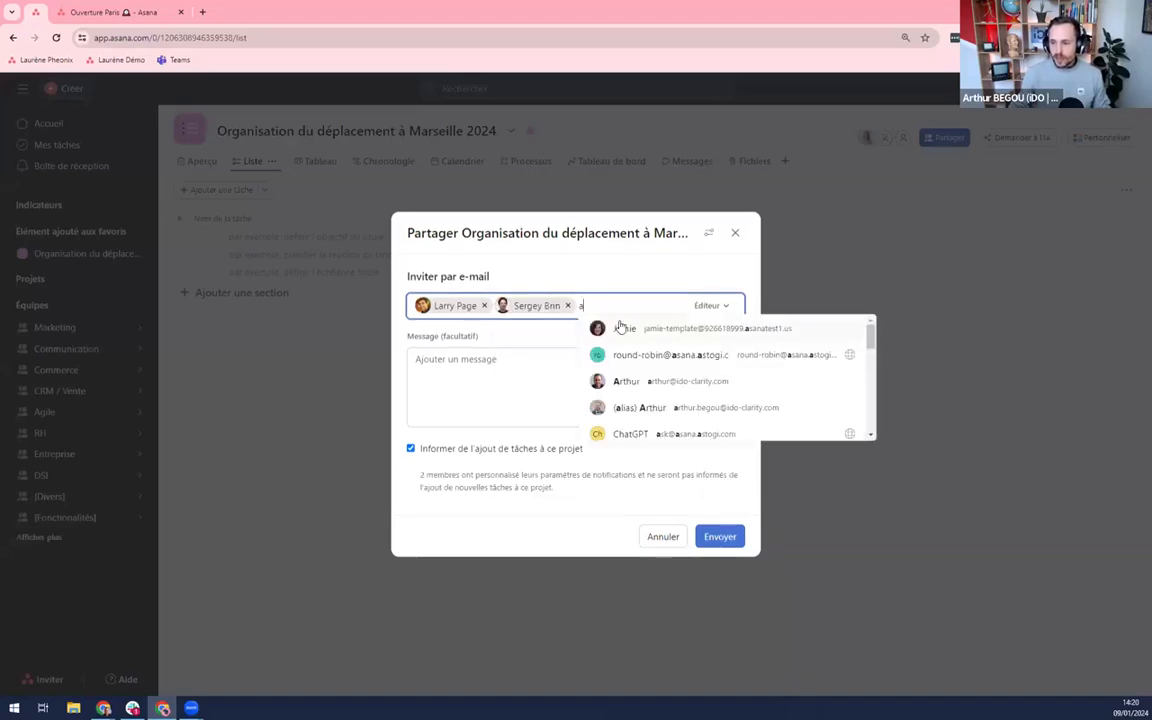
{"action": "left_click", "coordinate": [627, 331]}
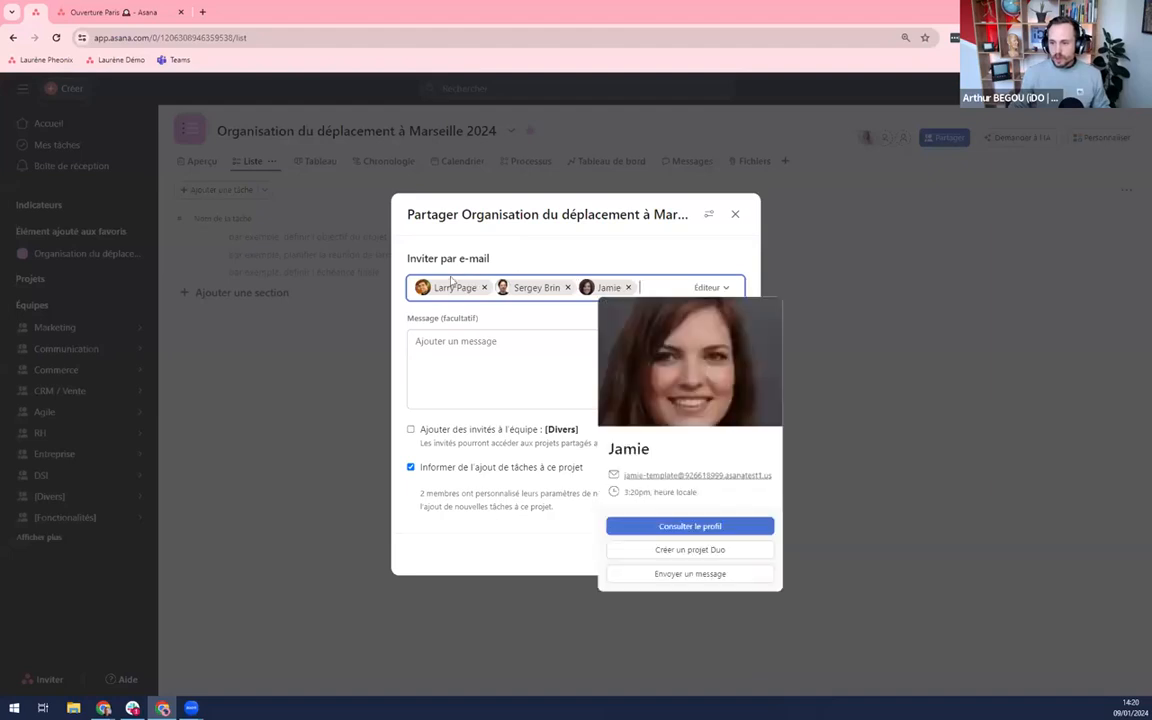
{"action": "type", "text": "ma"}
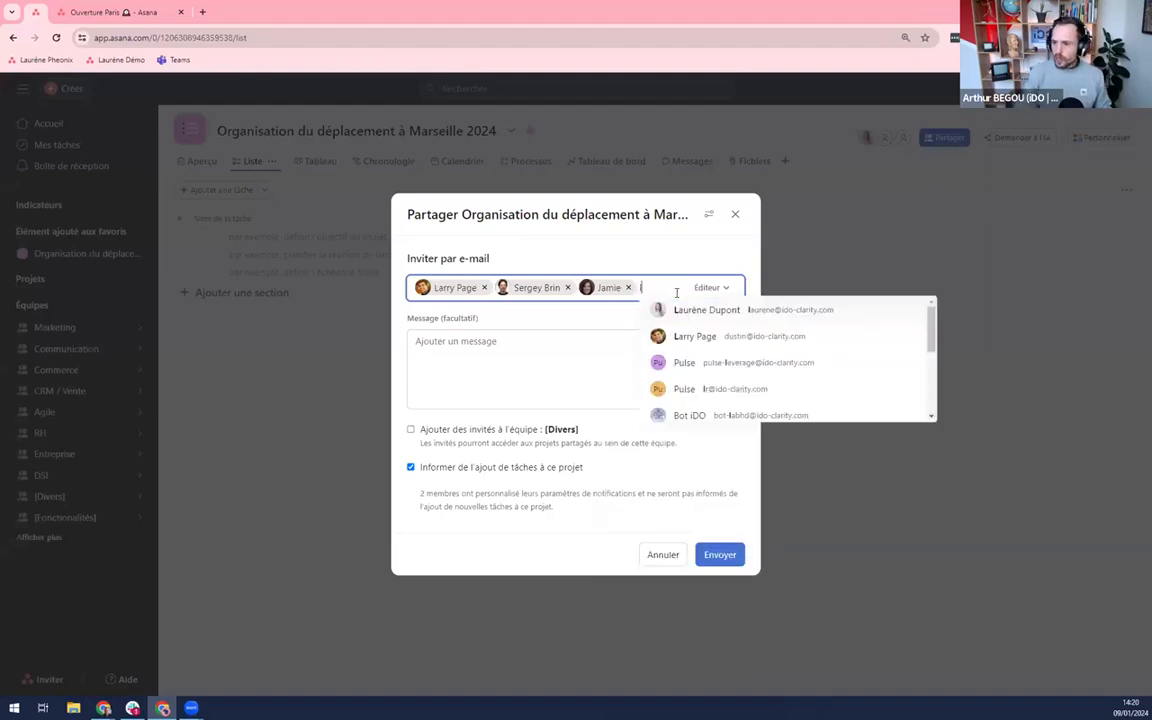
{"action": "left_click", "coordinate": [679, 312]}
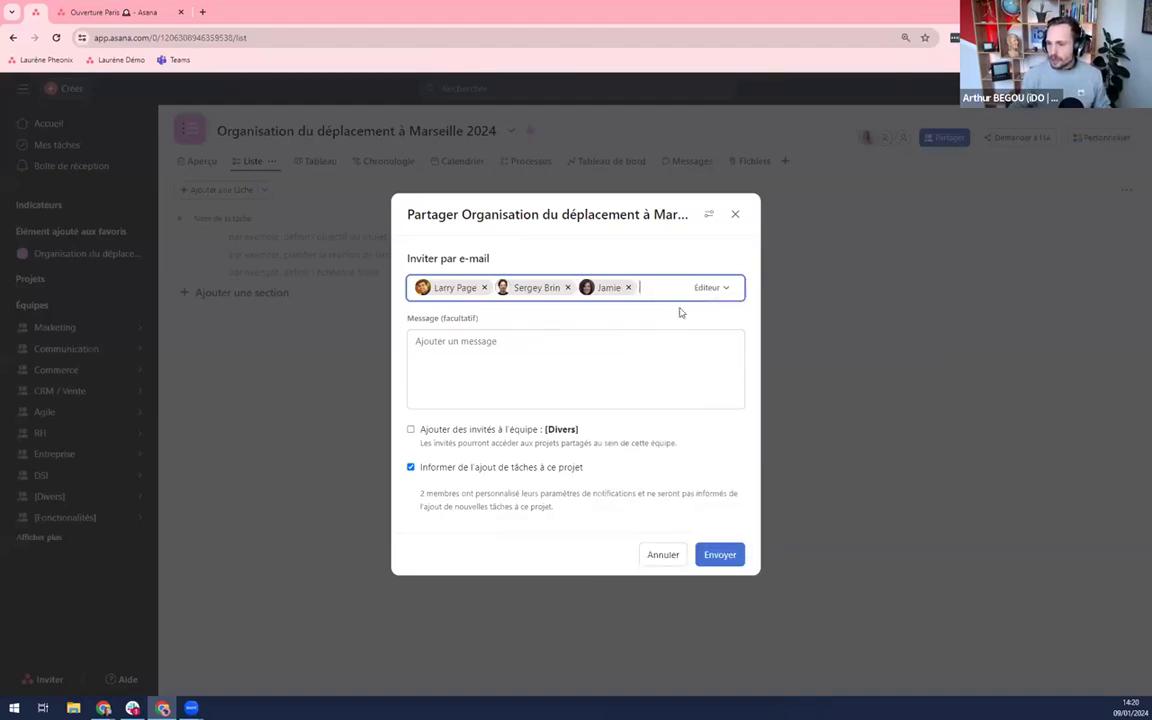
Keep the invitees' role as Éditeur, turn off "Informer de l'ajout de tâches à ce projet" and send the invitation.
{"action": "left_click", "coordinate": [723, 290]}
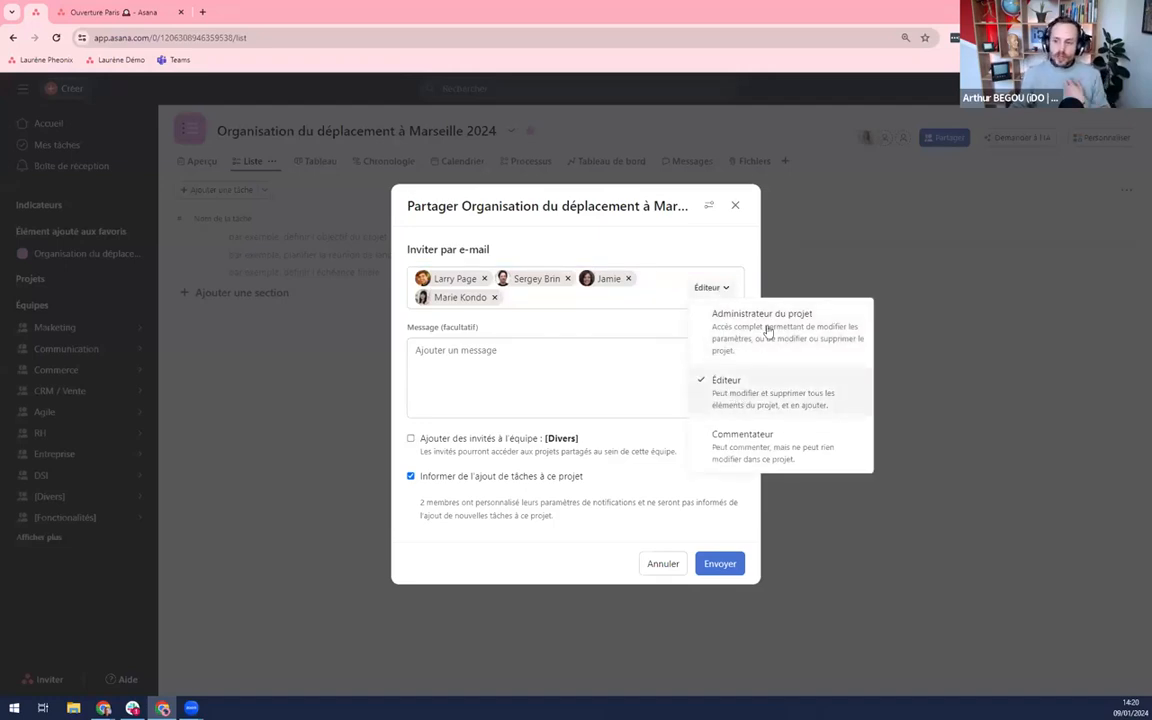
{"action": "left_click", "coordinate": [741, 394]}
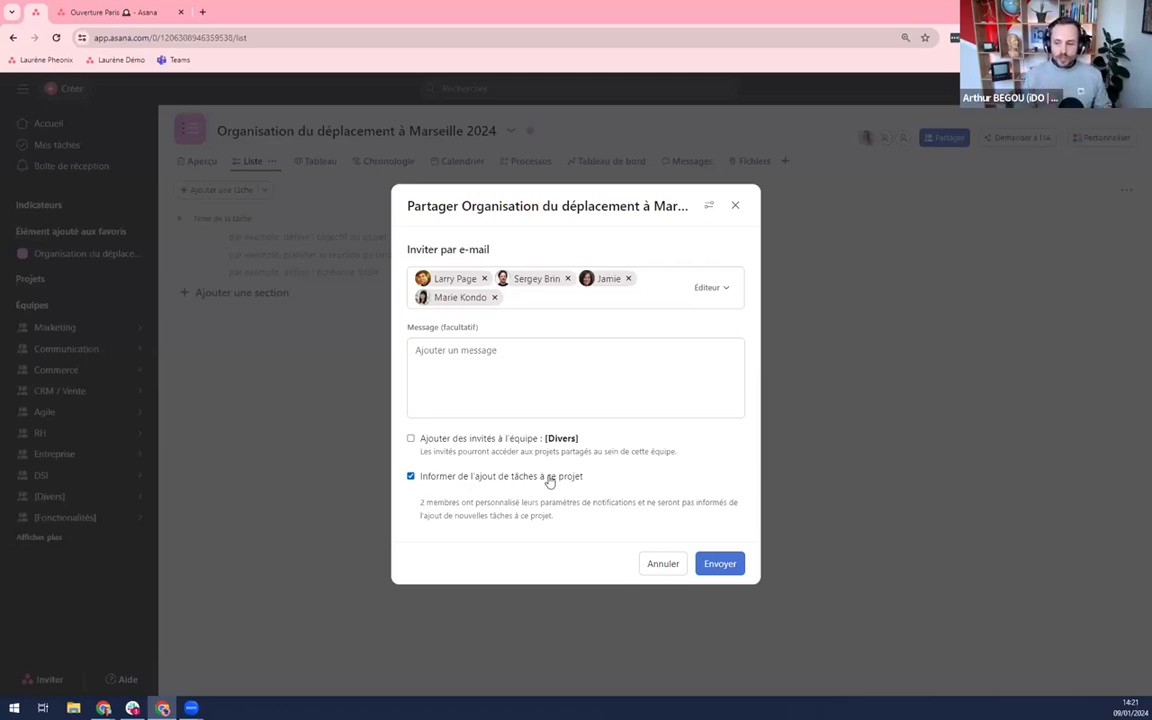
{"action": "left_click", "coordinate": [493, 480]}
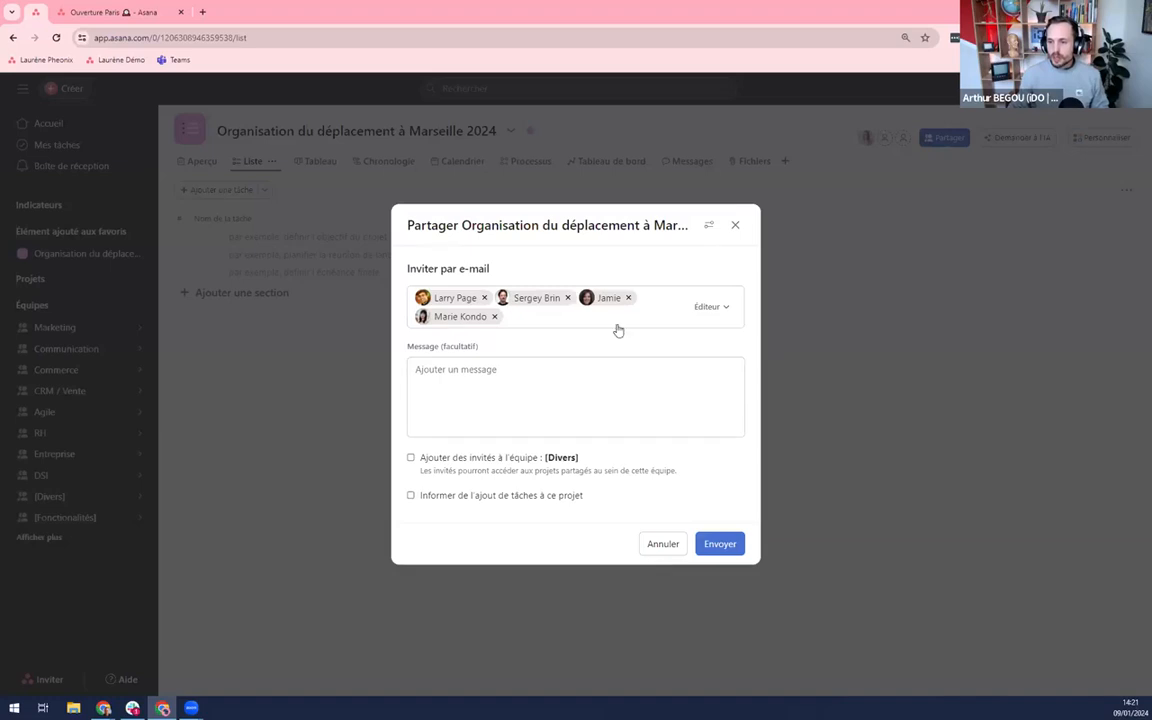
{"action": "left_click", "coordinate": [720, 545]}
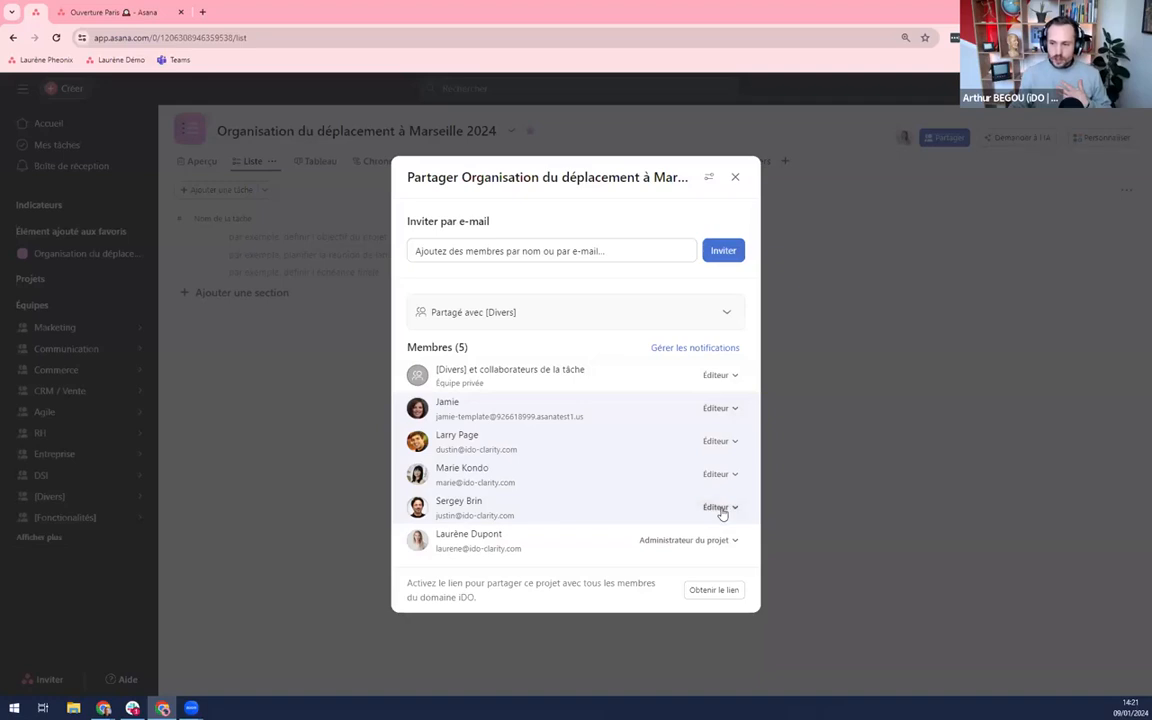
Review the [Divers] team's access level, keeping Éditeur, and check the project's sharing settings again before closing them.
{"action": "triple_click", "coordinate": [452, 372]}
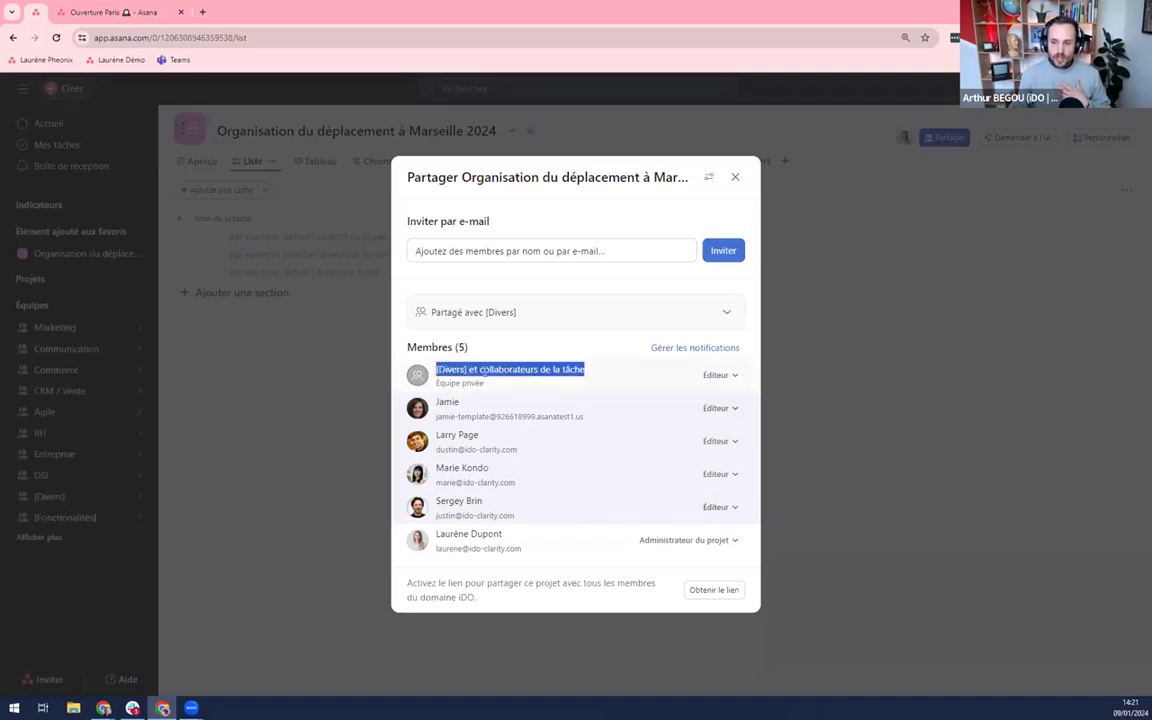
{"action": "left_click", "coordinate": [718, 375]}
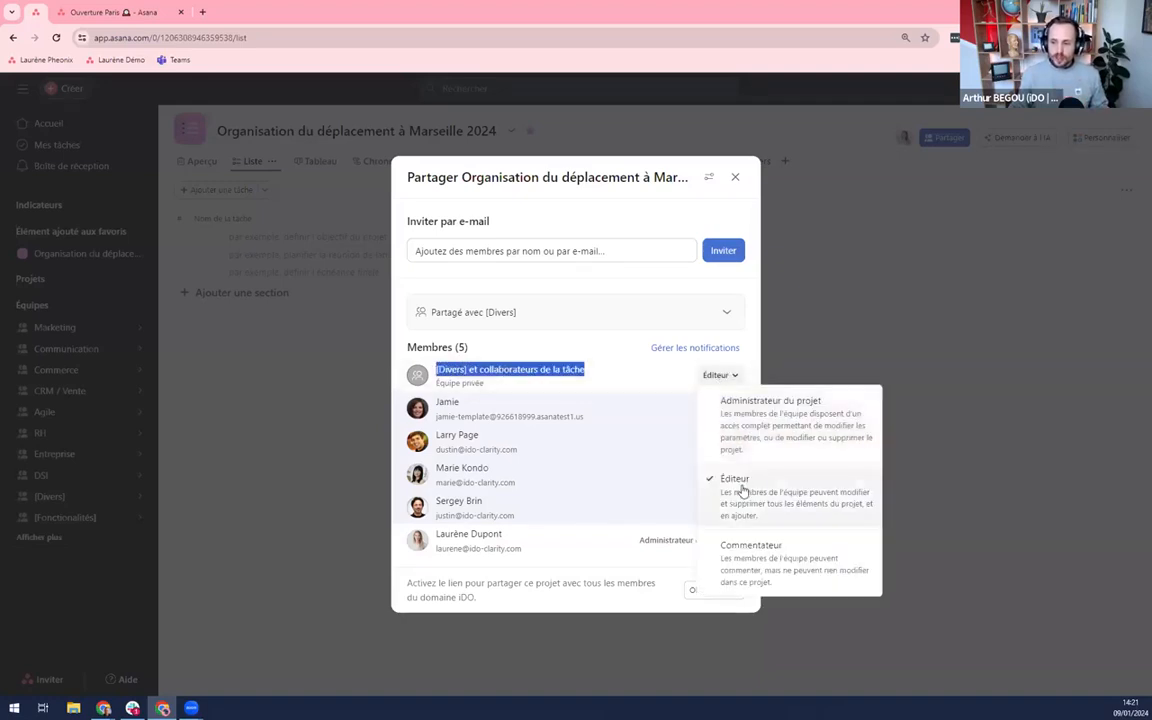
{"action": "left_click", "coordinate": [740, 486]}
{"action": "left_click", "coordinate": [619, 378]}
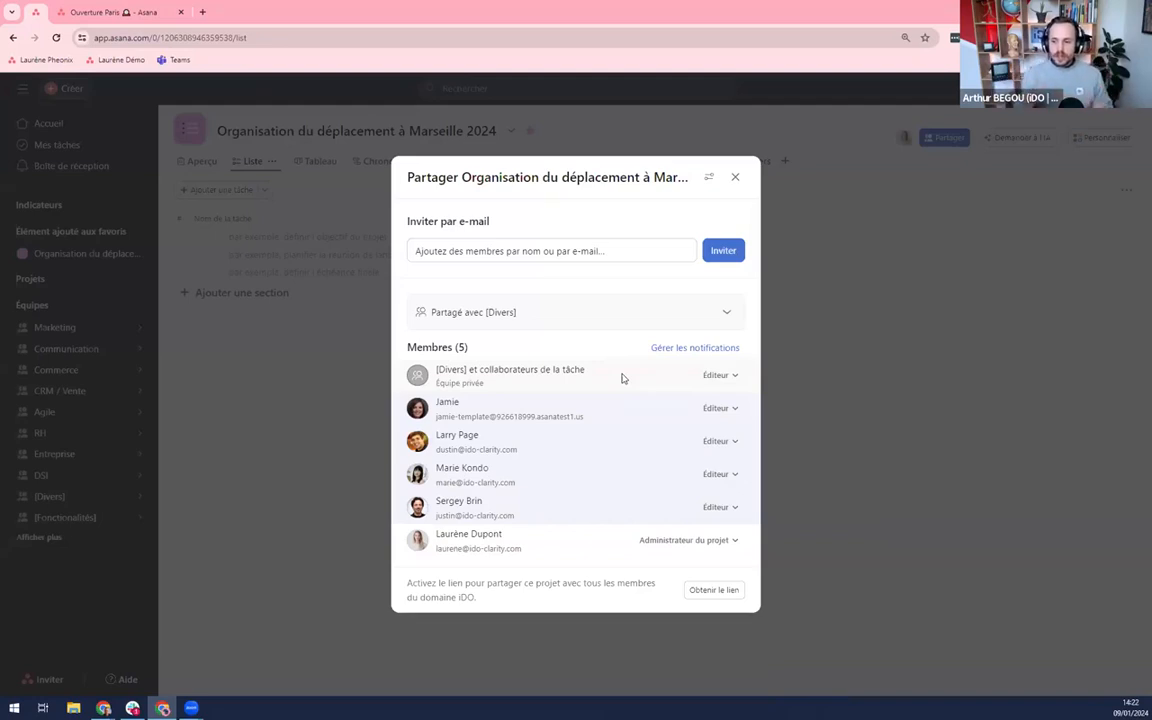
{"action": "left_click", "coordinate": [736, 179]}
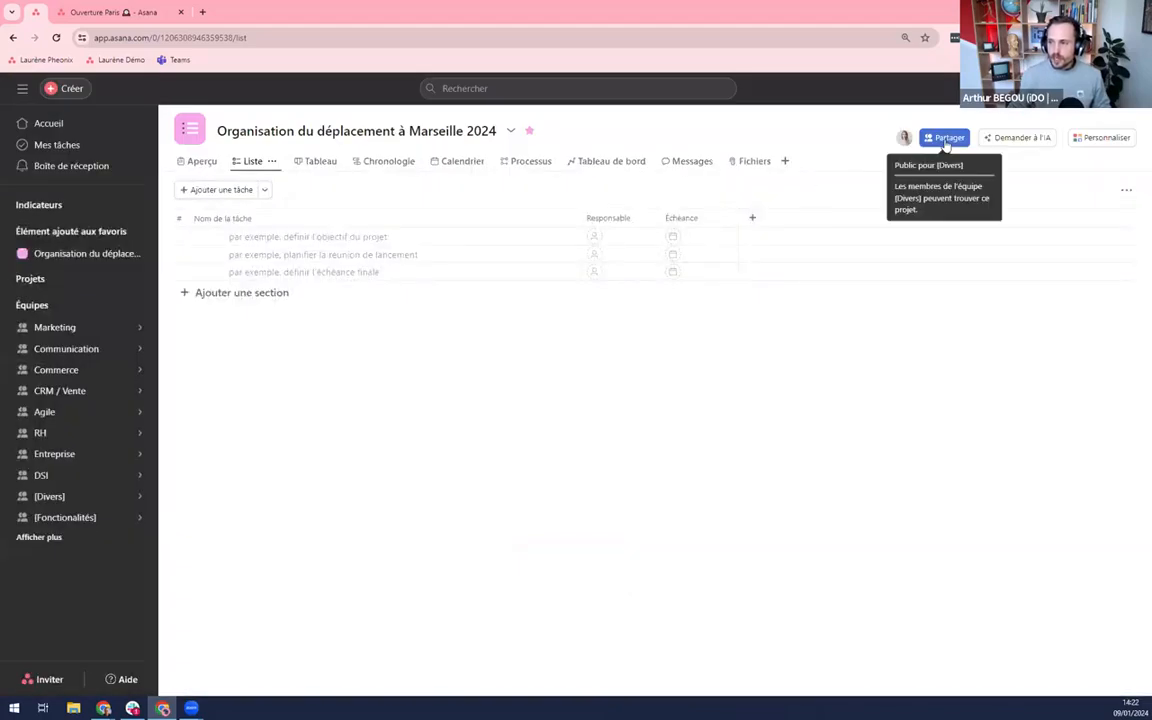
{"action": "left_click", "coordinate": [943, 140]}
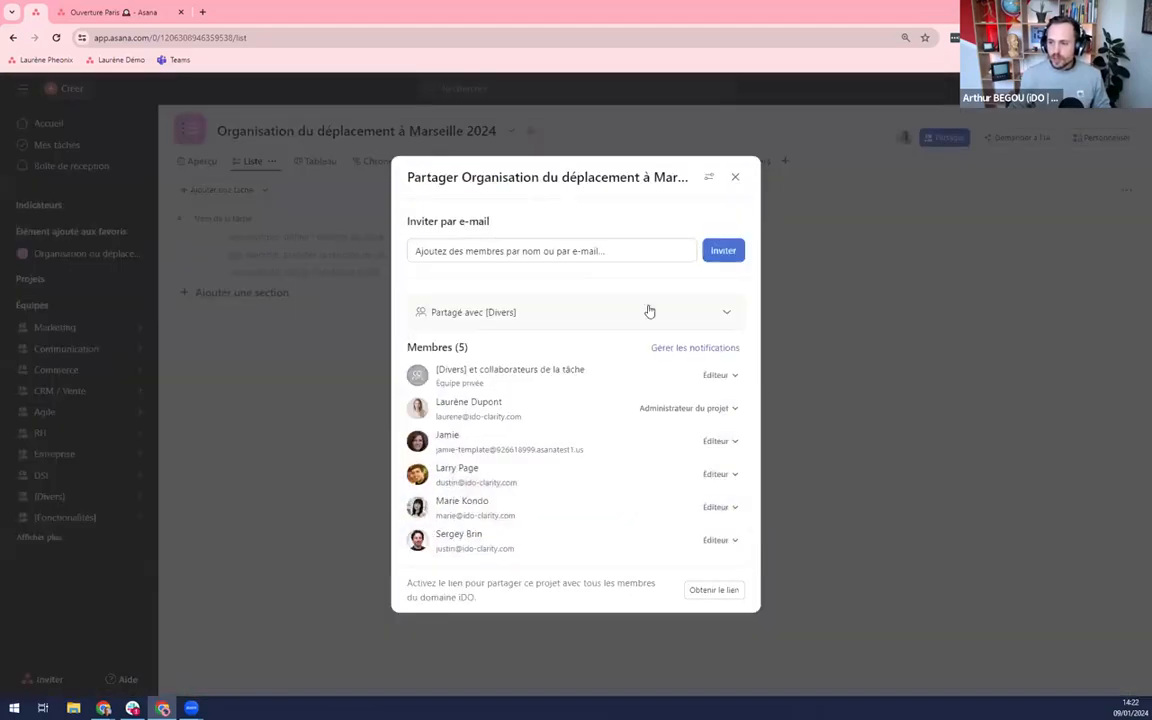
{"action": "left_click", "coordinate": [737, 179]}
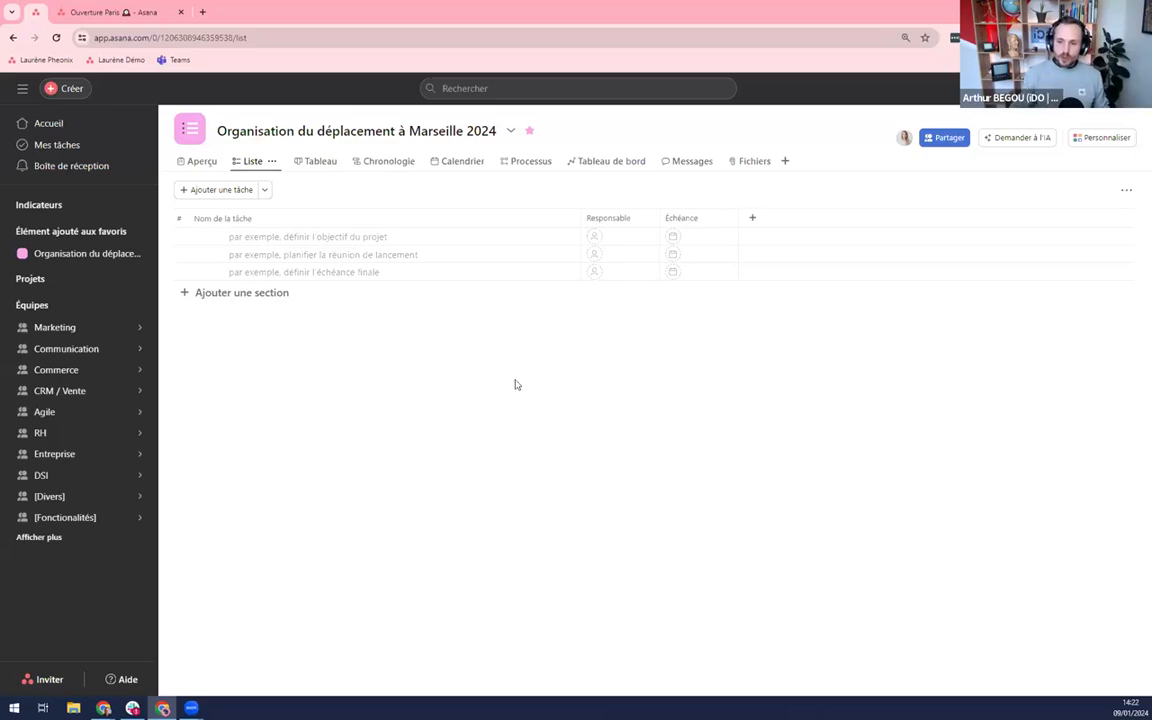
Add two sections to the project list, named "Logistique" and "Préparation des sessions".
{"action": "left_click", "coordinate": [248, 295]}
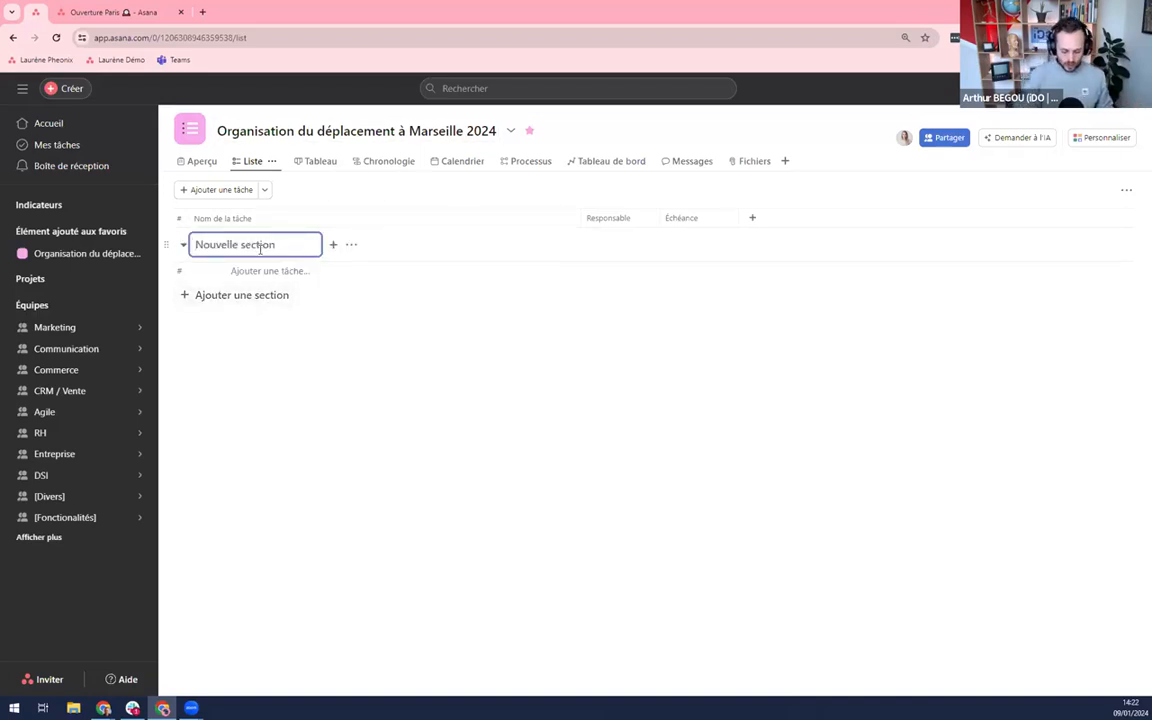
{"action": "type", "text": "Logistique"}
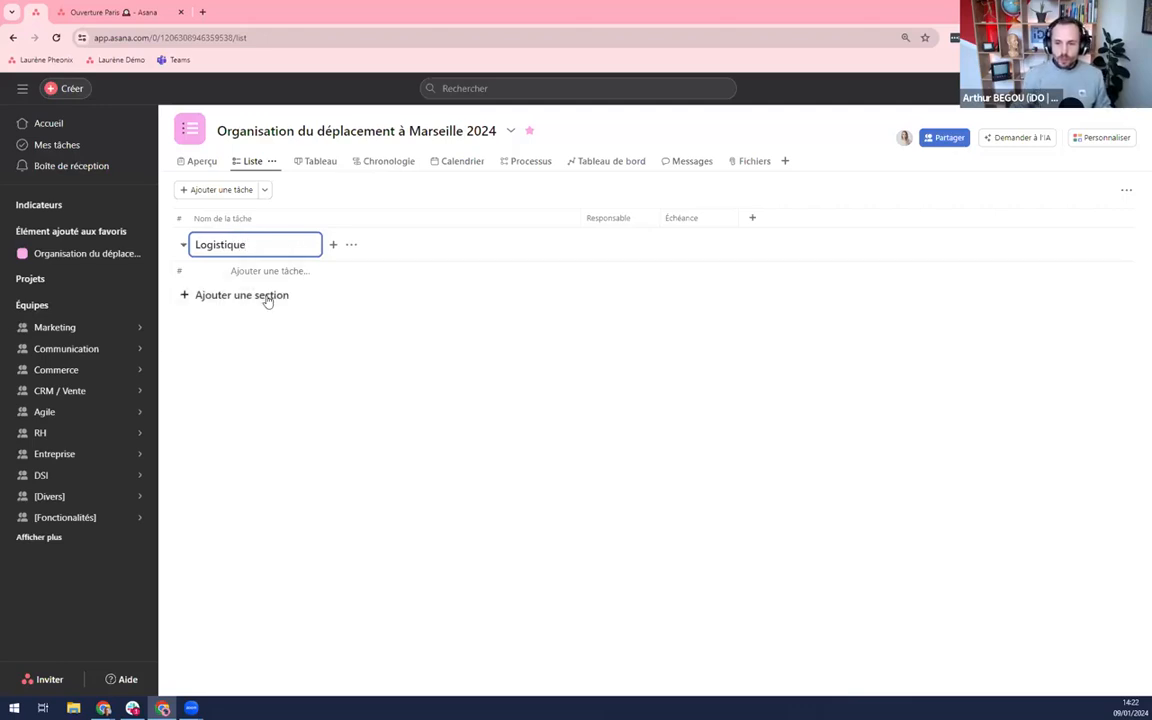
{"action": "left_click", "coordinate": [266, 296]}
{"action": "type", "text": "Pré"}
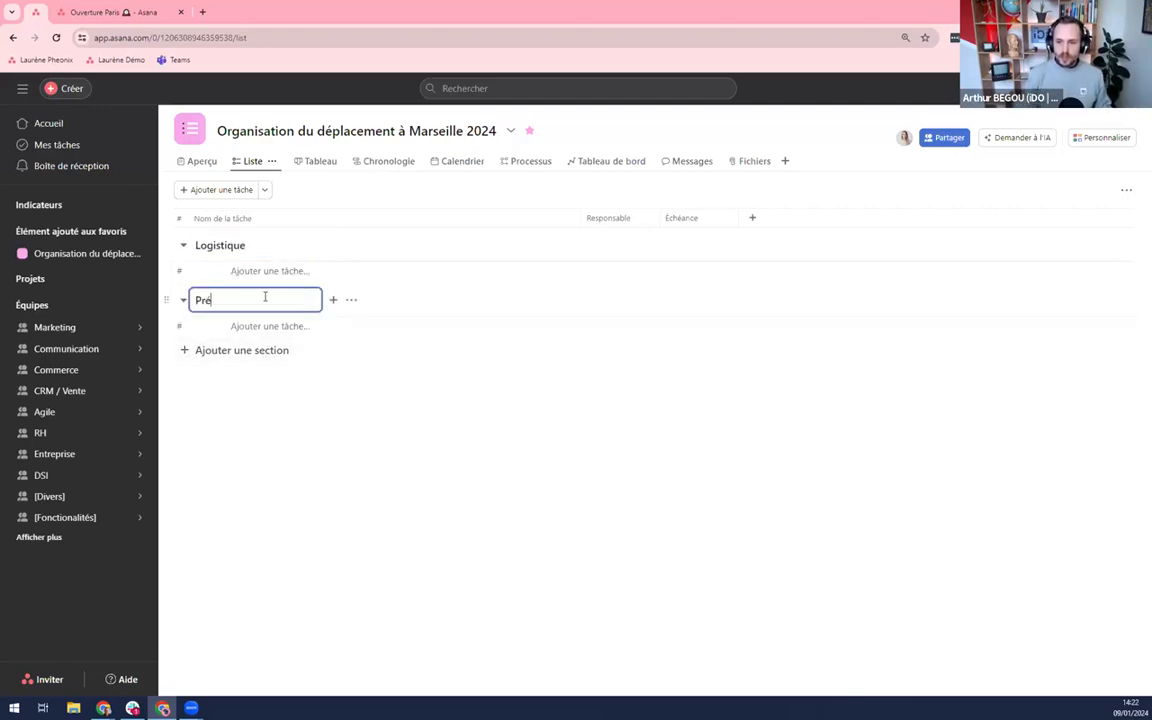
{"action": "type", "text": "paration des sessions"}
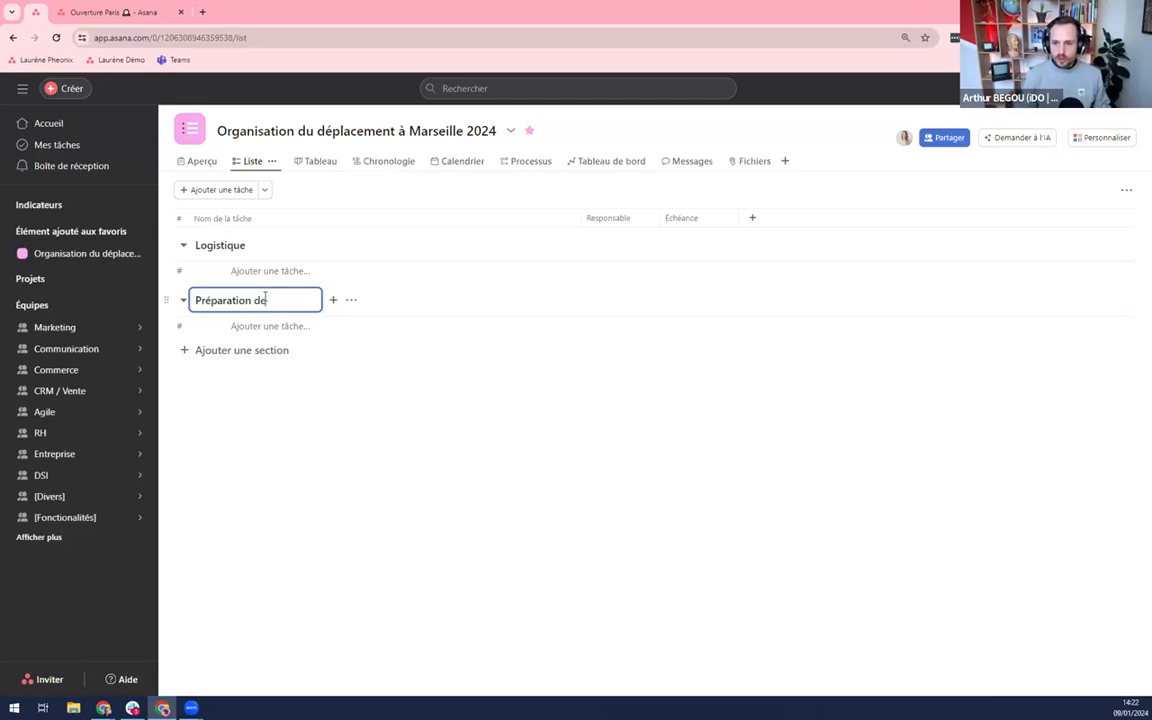
Add two more sections below "Préparation des sessions", named "Jour J" and "Après déplacement".
{"action": "left_click", "coordinate": [244, 350]}
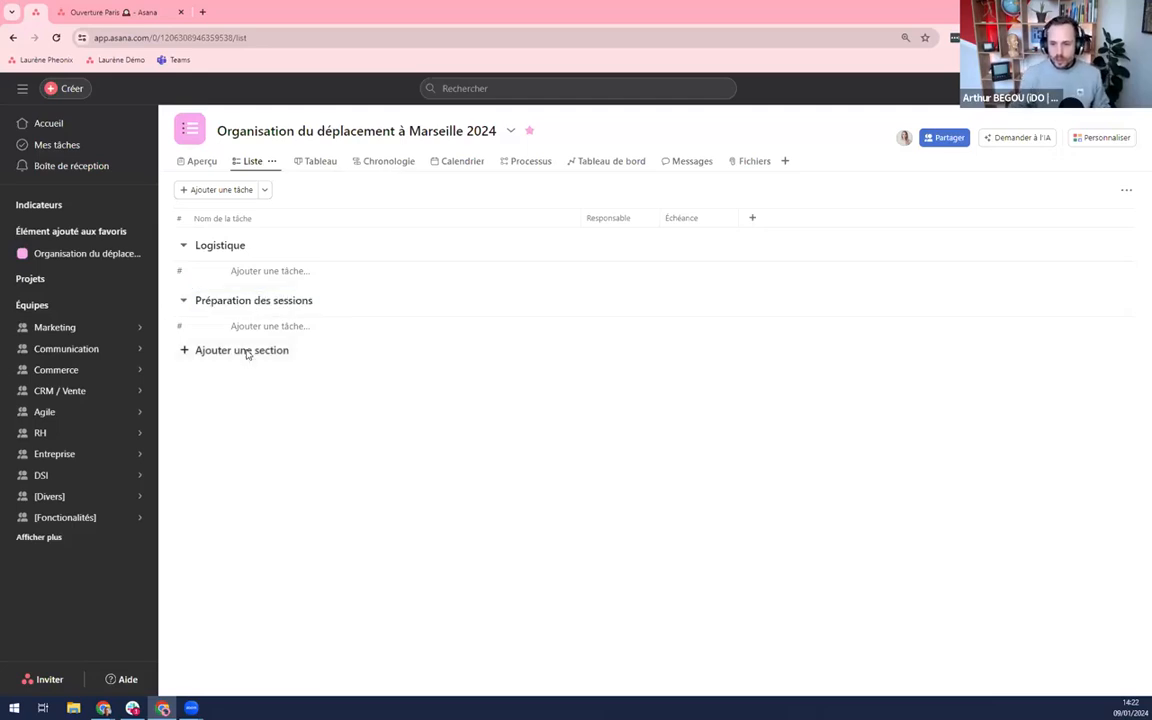
{"action": "type", "text": "JOur"}
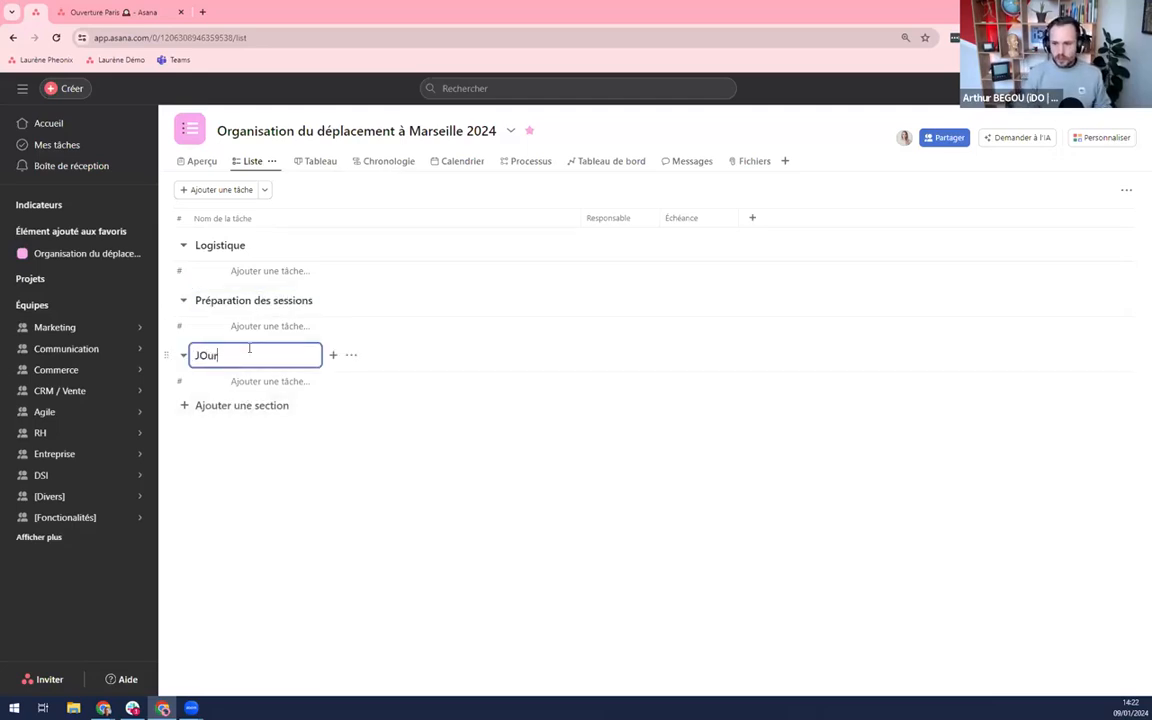
{"action": "key", "text": "BackSpace"}
{"action": "key", "text": "BackSpace"}
{"action": "type", "text": "our J"}
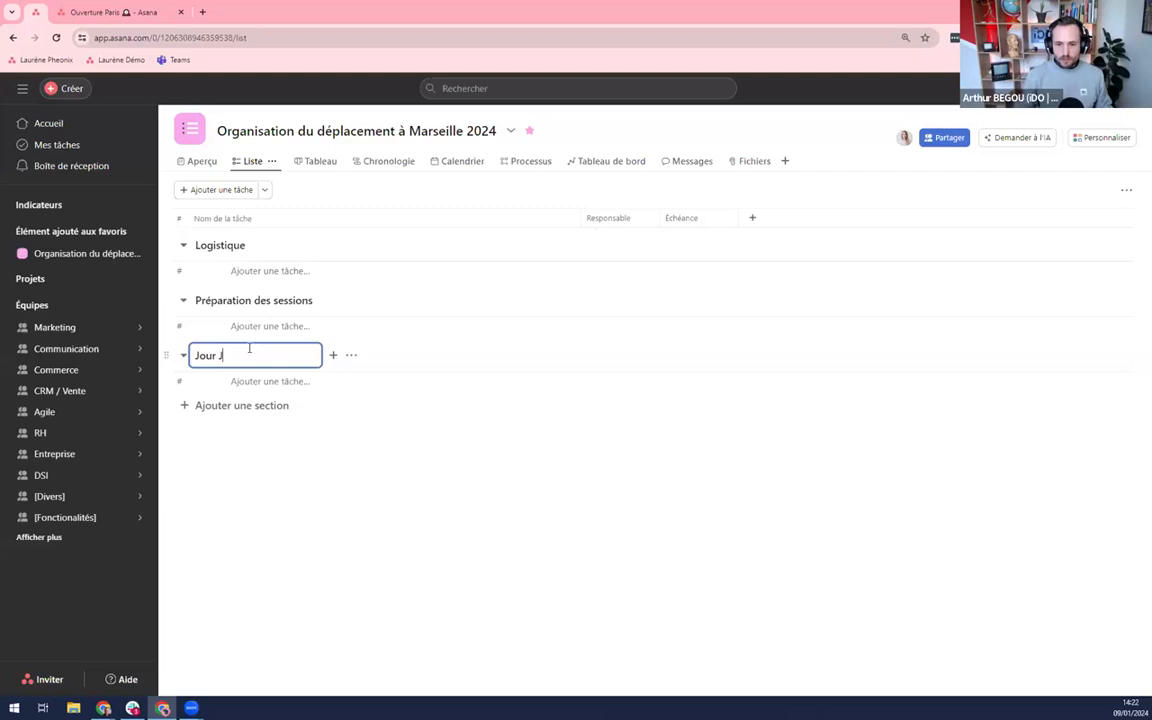
{"action": "left_click", "coordinate": [276, 407]}
{"action": "type", "text": "Après "}
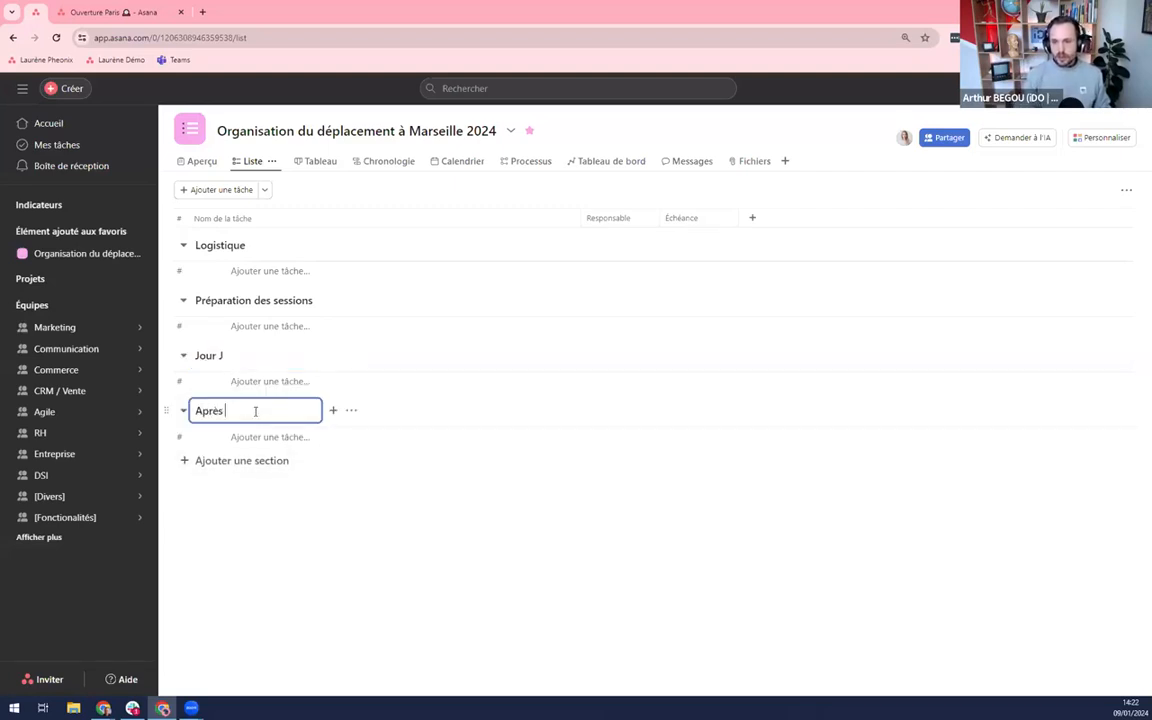
{"action": "type", "text": "déplacement"}
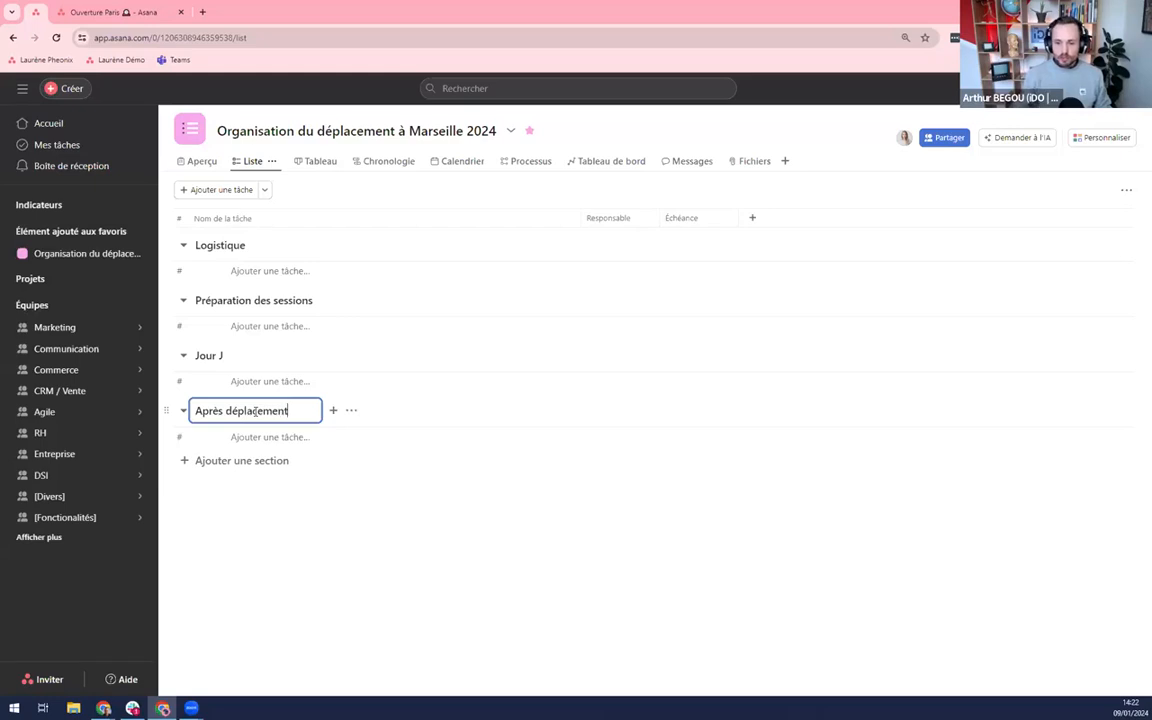
{"action": "left_click", "coordinate": [389, 515]}
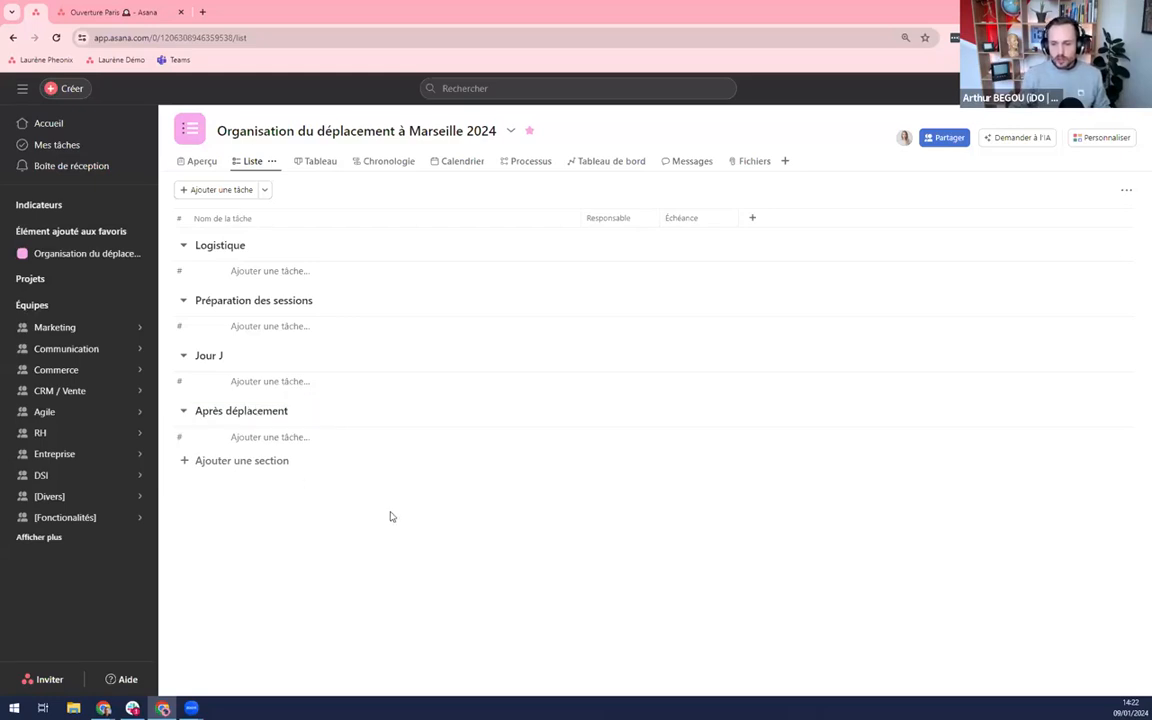
Insert a red train emoji before the "Logistique" section name, finding it with the emoji search "tra".
{"action": "left_click", "coordinate": [219, 250]}
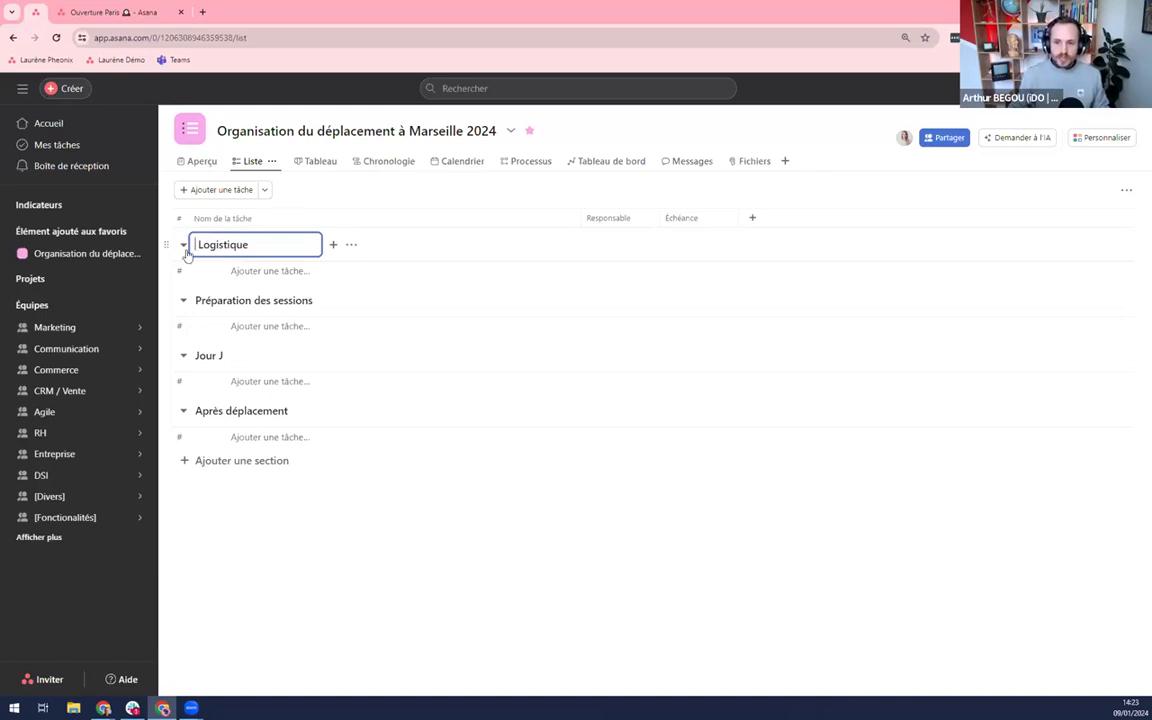
{"action": "right_click", "coordinate": [195, 244]}
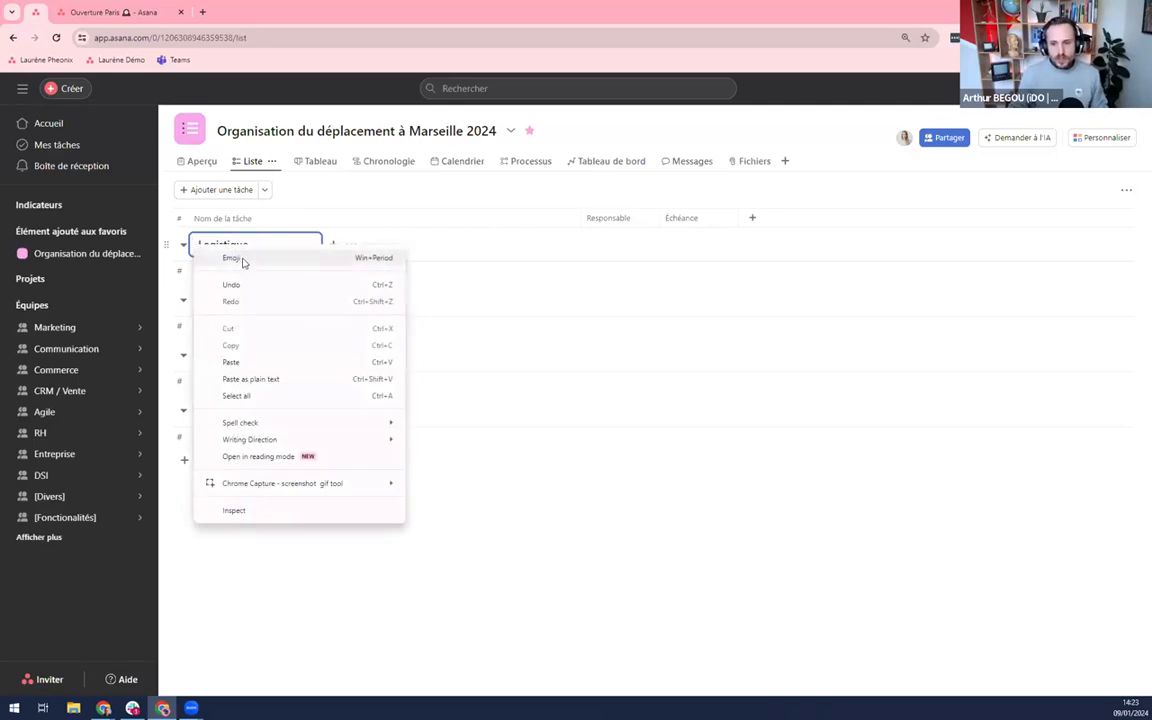
{"action": "left_click", "coordinate": [243, 260]}
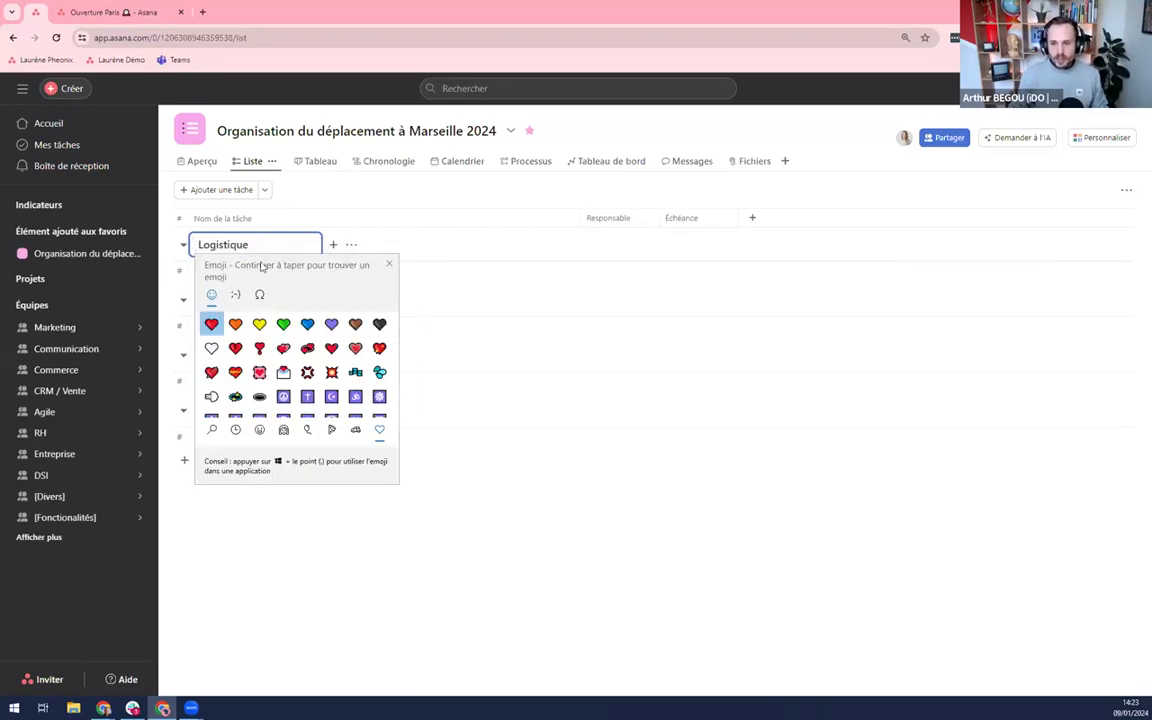
{"action": "type", "text": "tra"}
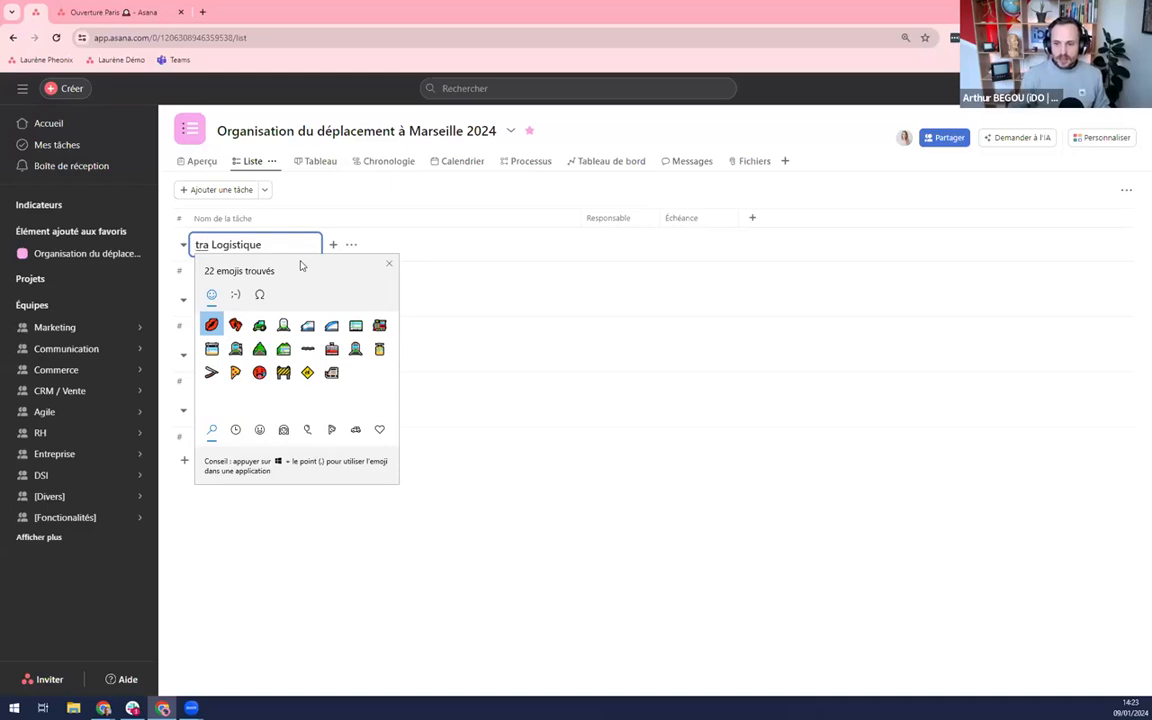
{"action": "left_click", "coordinate": [332, 350]}
{"action": "left_click", "coordinate": [267, 243]}
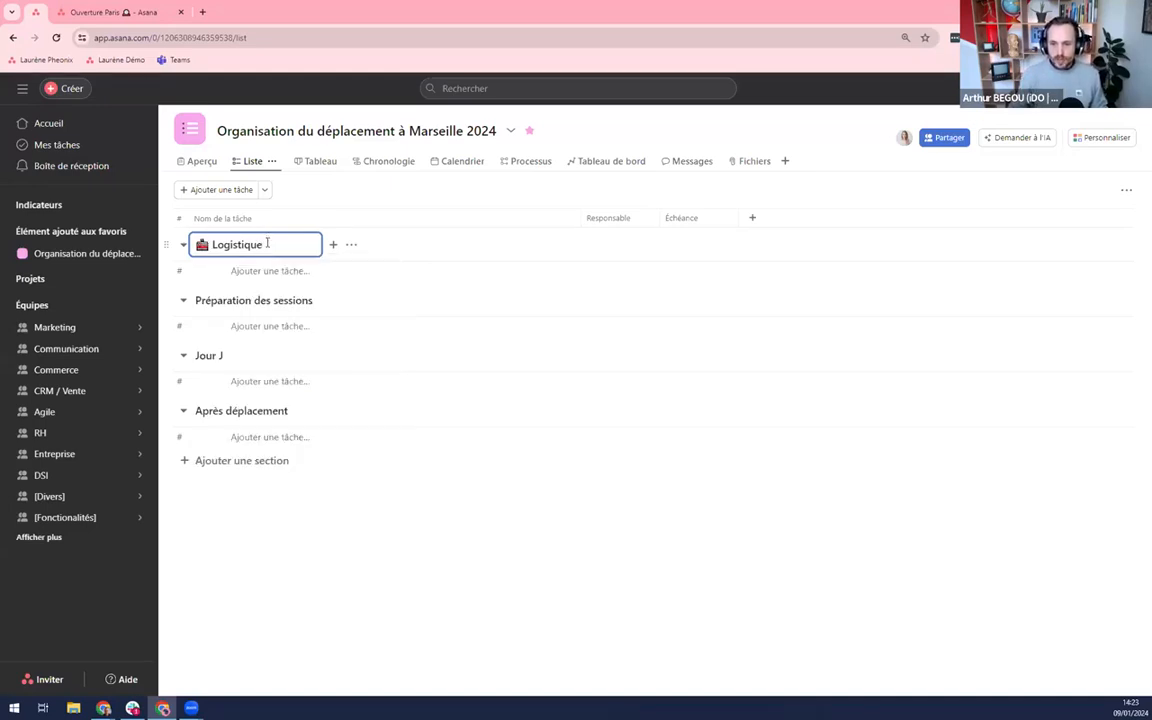
Insert a book emoji before the "Préparation des sessions" section name, finding it with the emoji search "liv".
{"action": "left_click", "coordinate": [197, 300]}
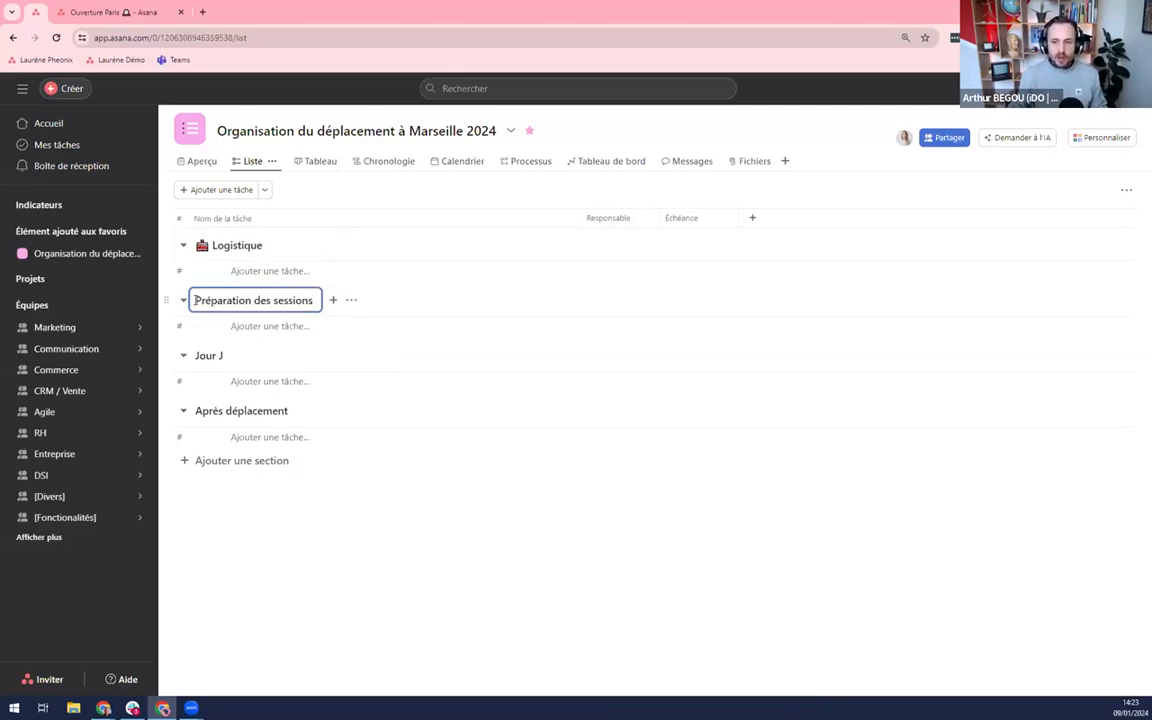
{"action": "right_click", "coordinate": [194, 300]}
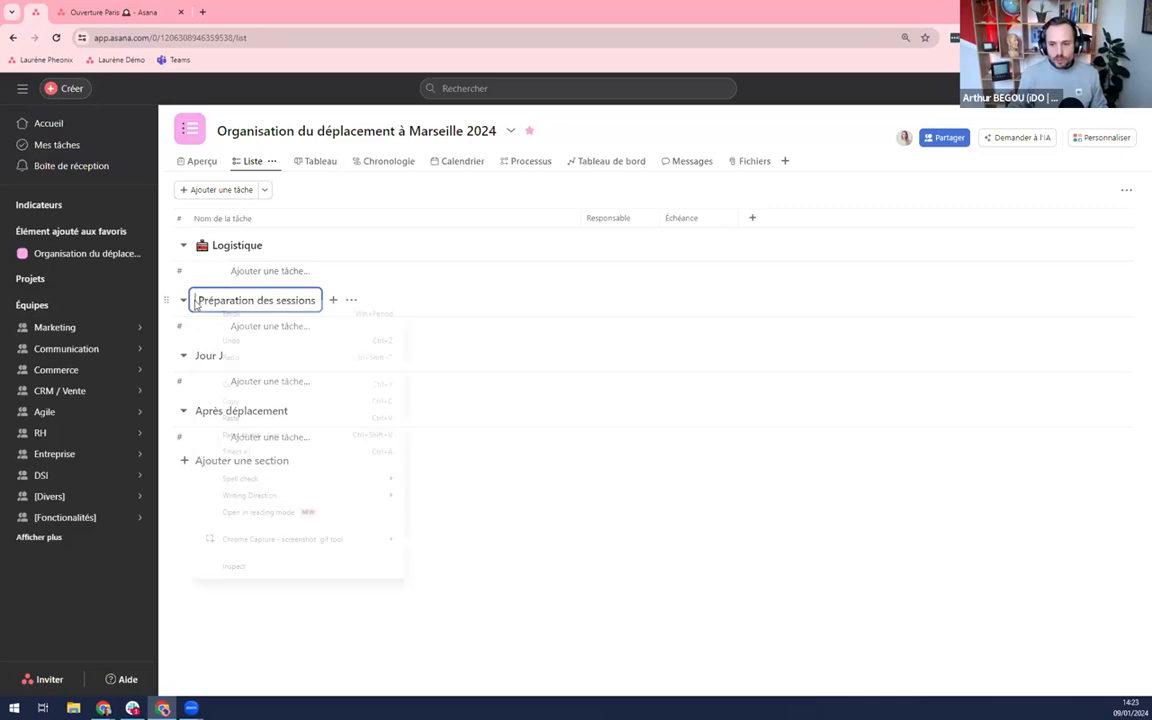
{"action": "left_click", "coordinate": [236, 312]}
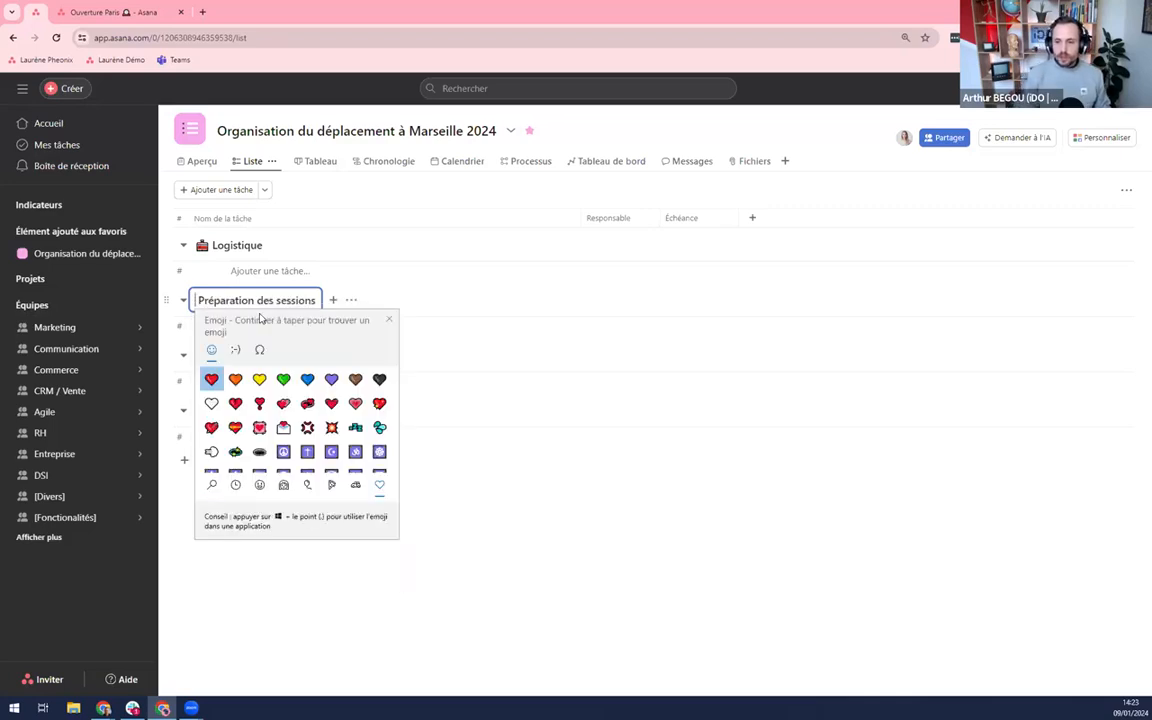
{"action": "type", "text": "liv"}
{"action": "left_click", "coordinate": [216, 379]}
{"action": "left_click", "coordinate": [276, 300]}
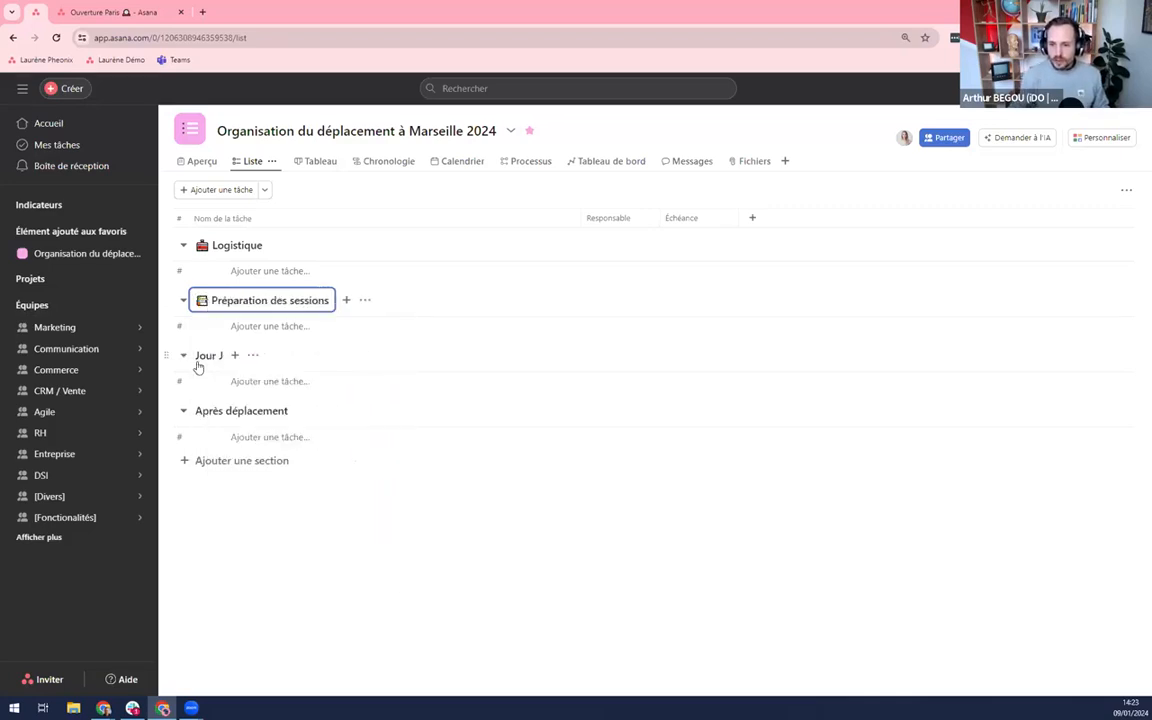
Insert a calendar emoji and a space before the "Jour J" section name, finding the emoji with the search "ca".
{"action": "left_click", "coordinate": [200, 360]}
{"action": "right_click", "coordinate": [200, 362]}
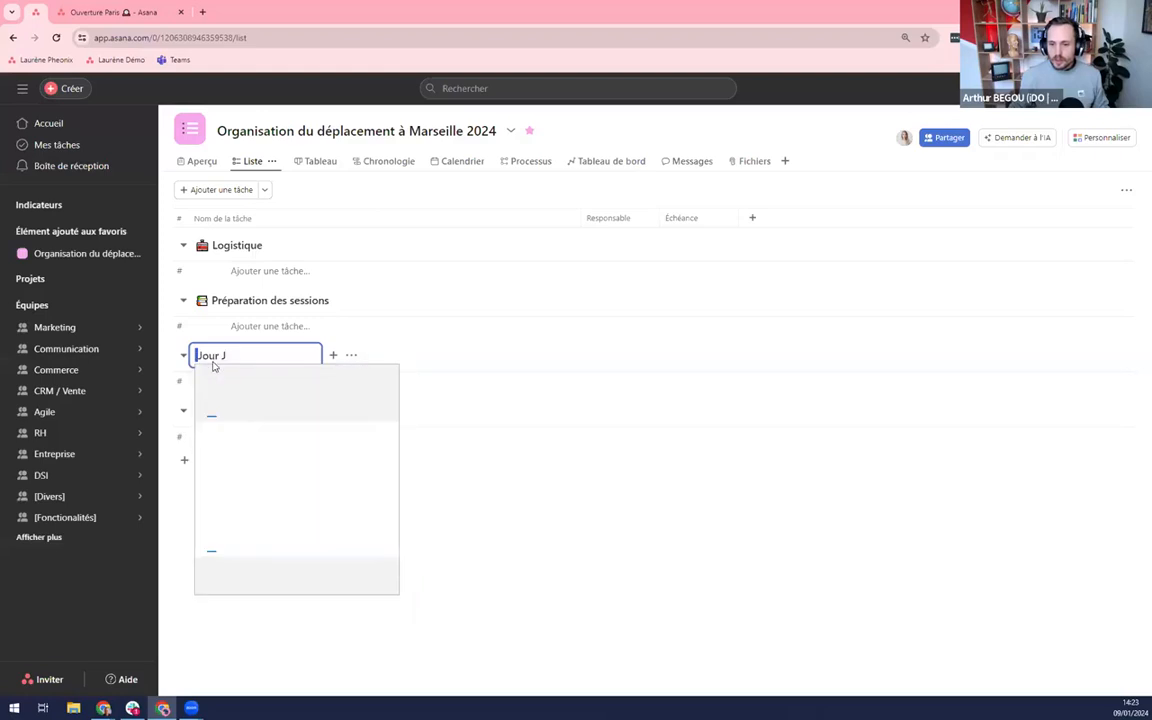
{"action": "left_click", "coordinate": [213, 369]}
{"action": "type", "text": "ca"}
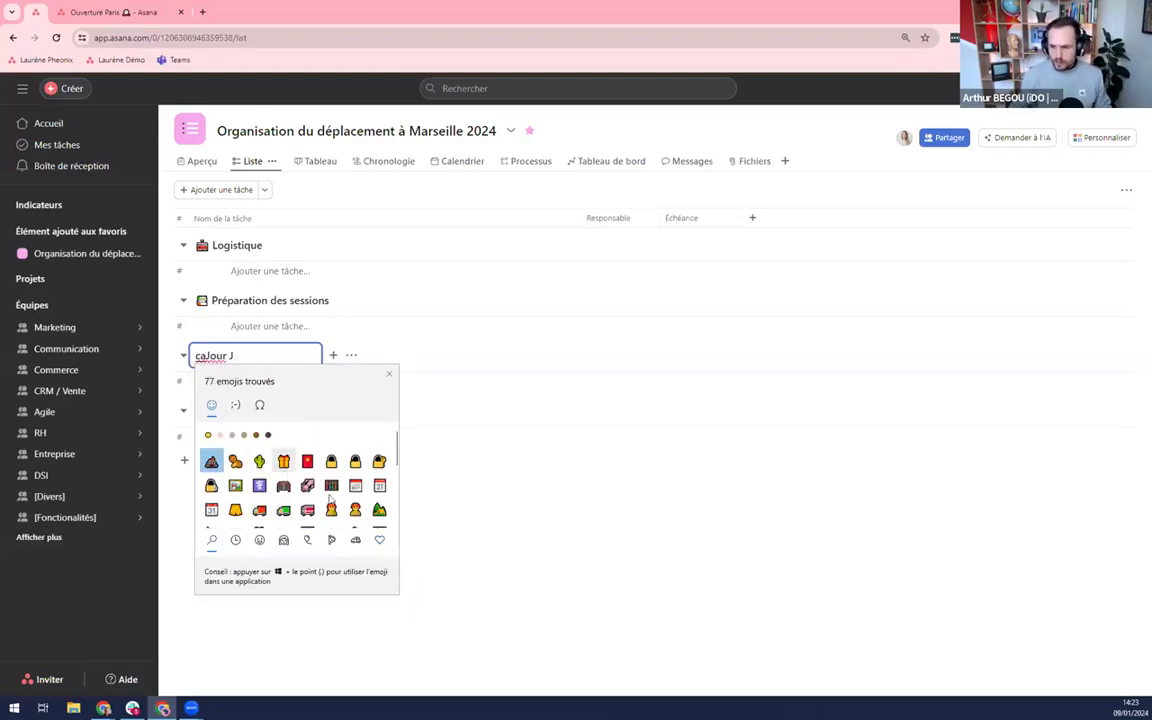
{"action": "left_click", "coordinate": [379, 485]}
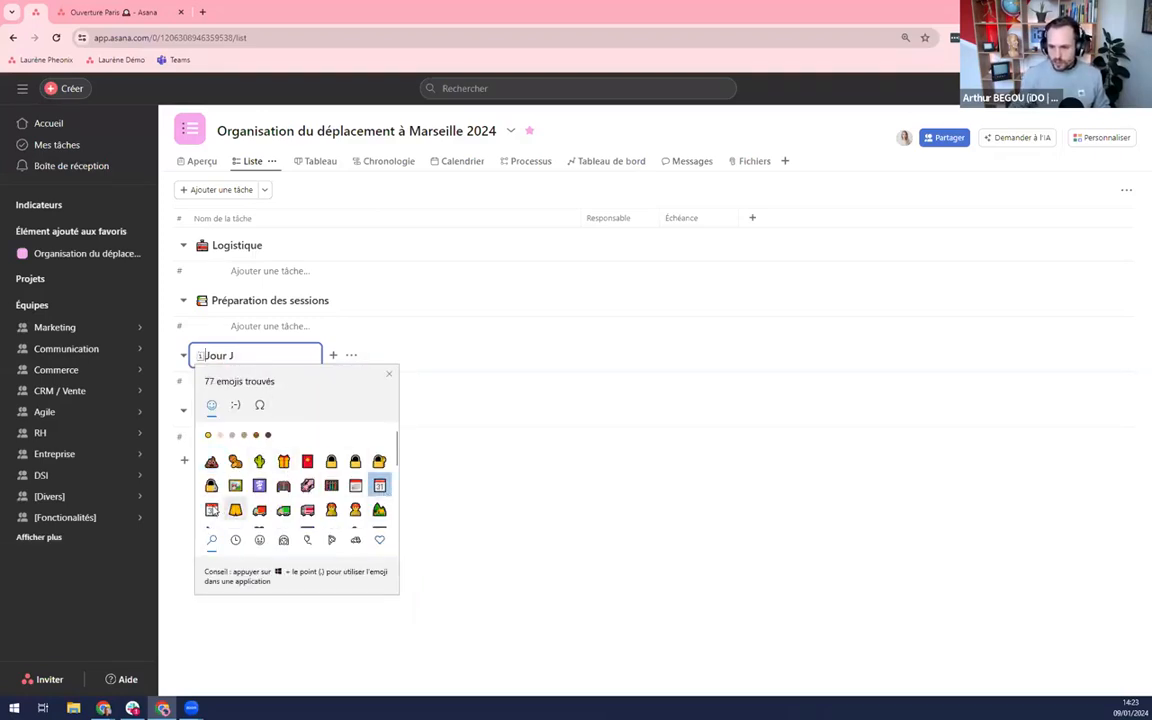
{"action": "left_click", "coordinate": [210, 356]}
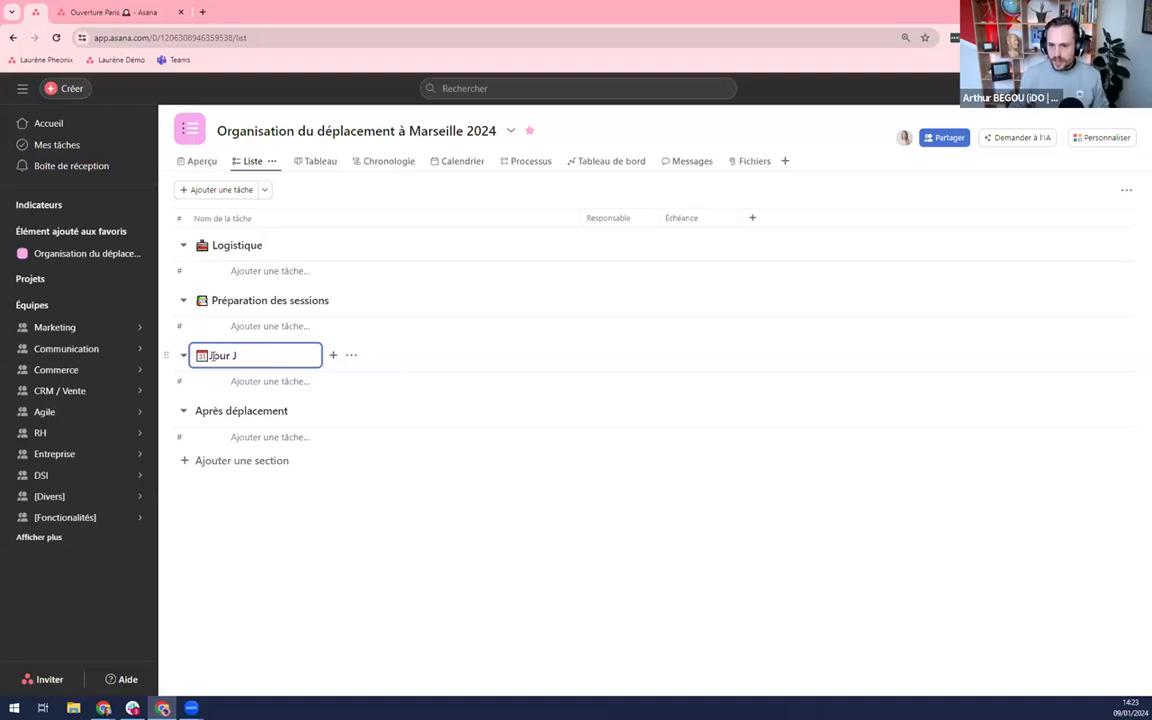
{"action": "left_click", "coordinate": [314, 544]}
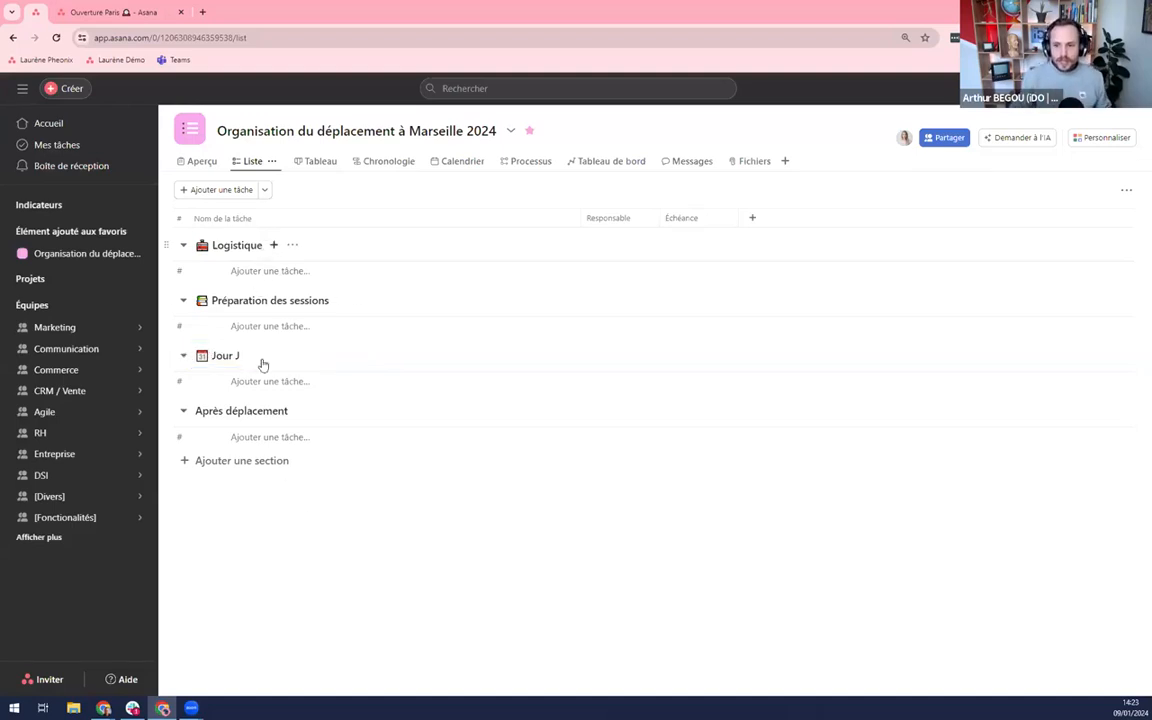
Collapse the task list of the "Logistique" section and expand it again.
{"action": "mouse_move", "coordinate": [169, 301]}
{"action": "left_mouse_down"}
{"action": "mouse_move", "coordinate": [180, 260]}
{"action": "mouse_move", "coordinate": [185, 301]}
{"action": "left_mouse_up"}
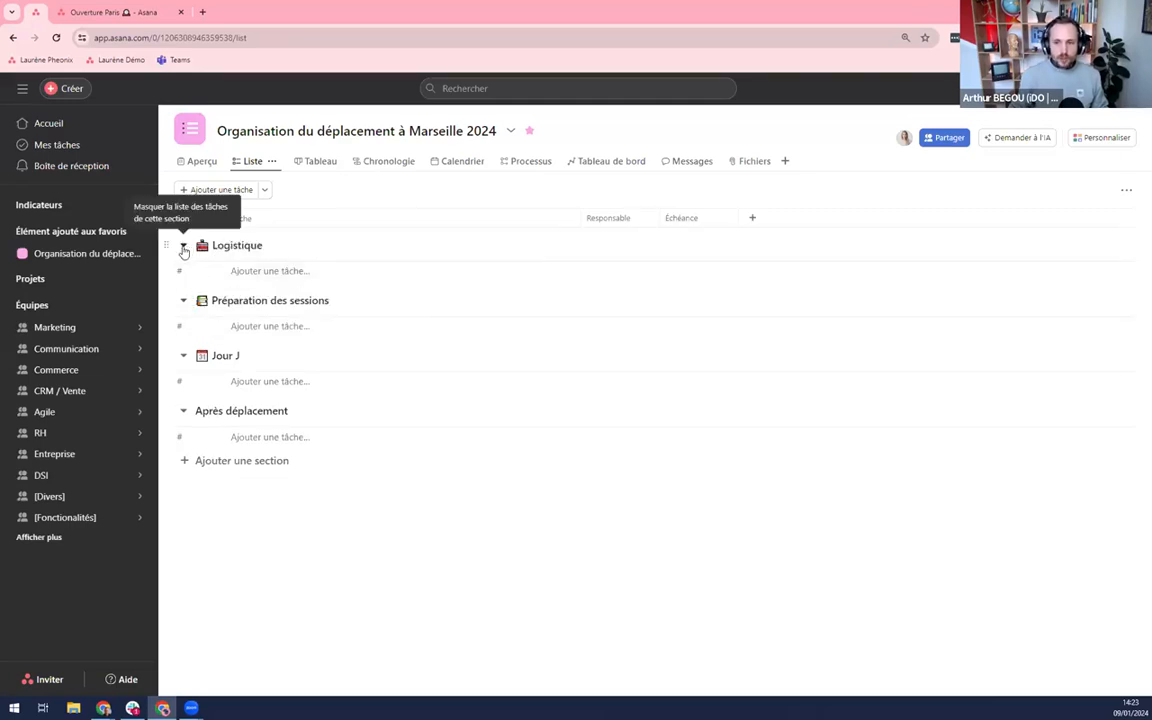
{"action": "left_click", "coordinate": [183, 246]}
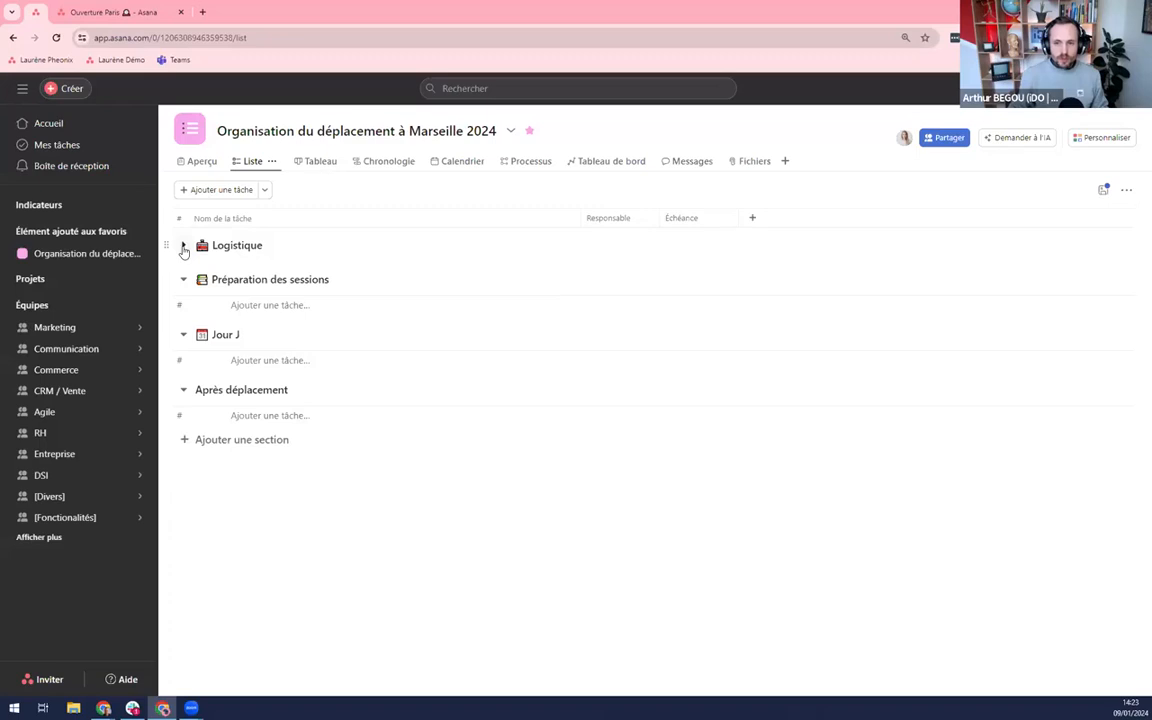
{"action": "left_click", "coordinate": [183, 247]}
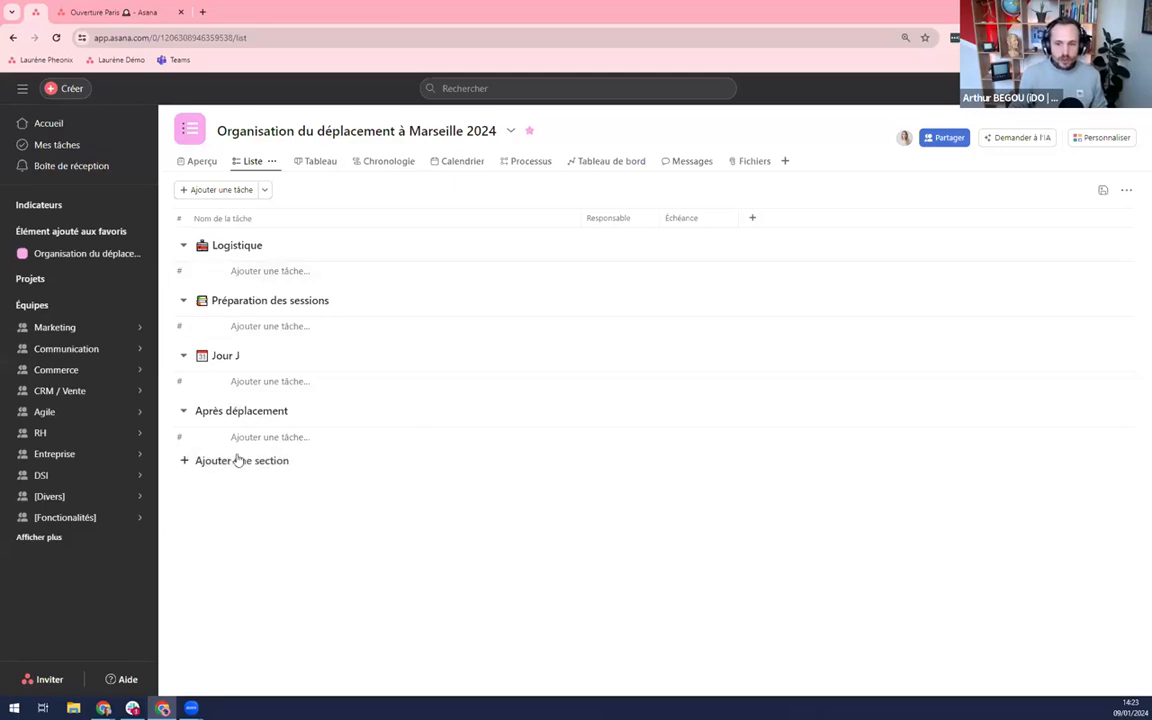
Add two tasks to the "Logistique" section, named "Prendre billet de train" and "Réserver hôtel".
{"action": "left_click", "coordinate": [283, 271]}
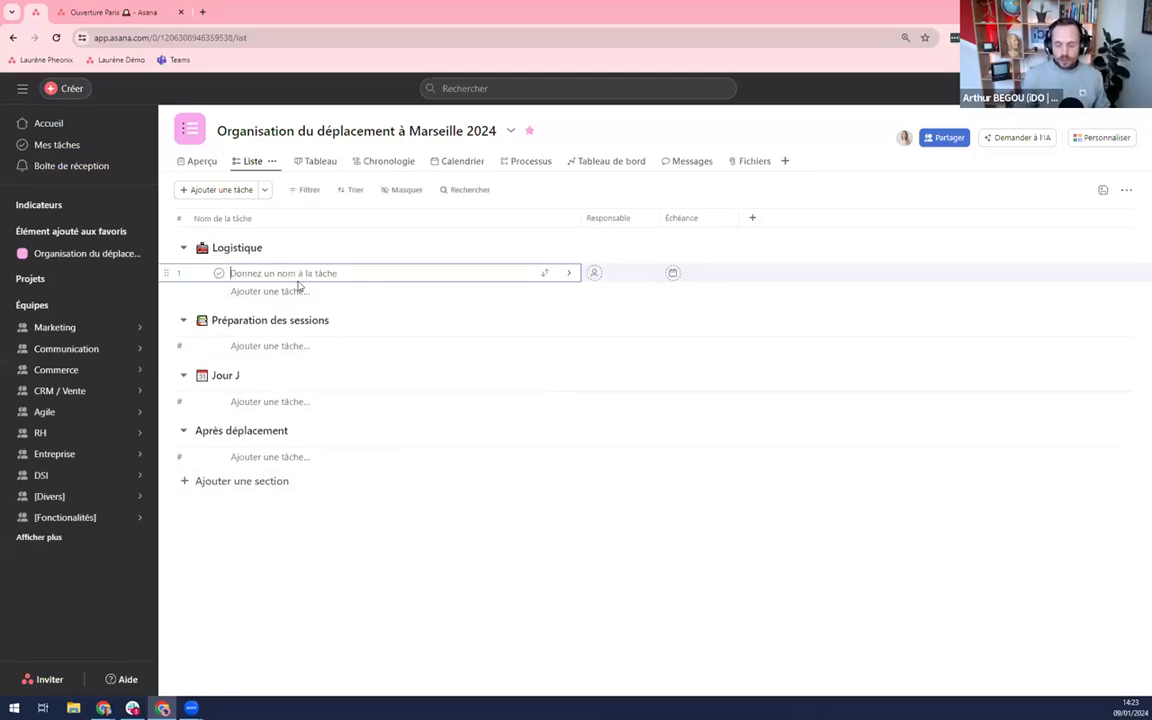
{"action": "type", "text": "Pr"}
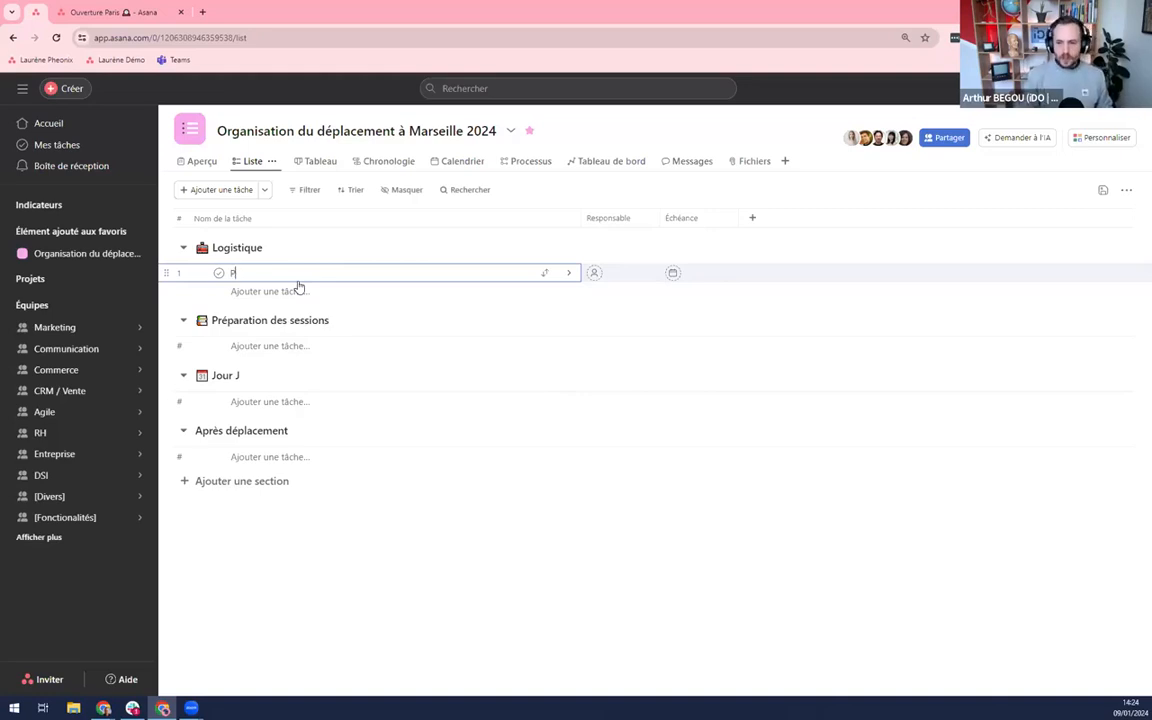
{"action": "key", "text": "BackSpace"}
{"action": "type", "text": "Prendre billet de train"}
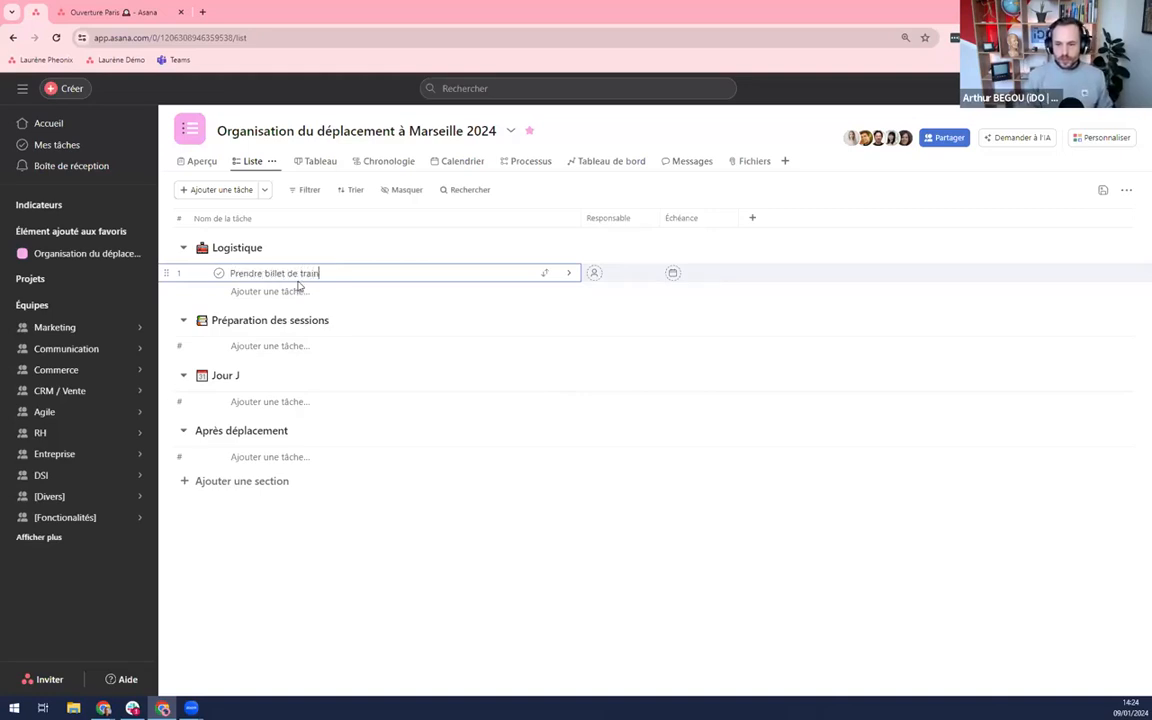
{"action": "key", "text": "Return"}
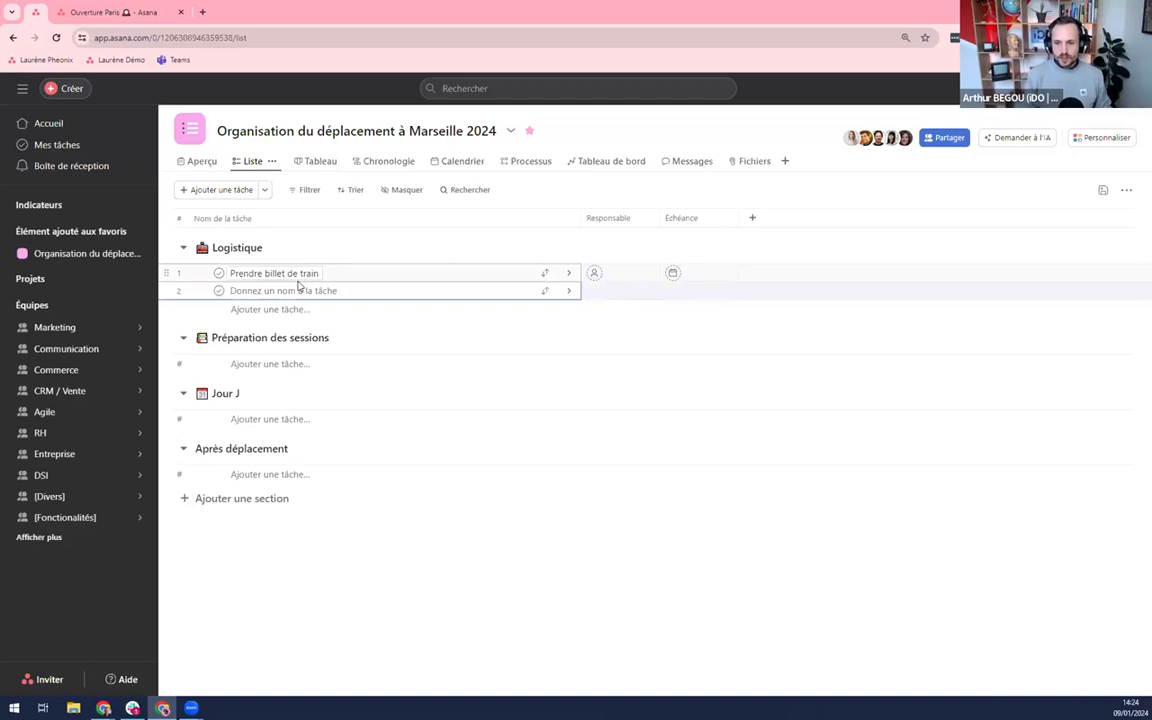
{"action": "type", "text": "RFé"}
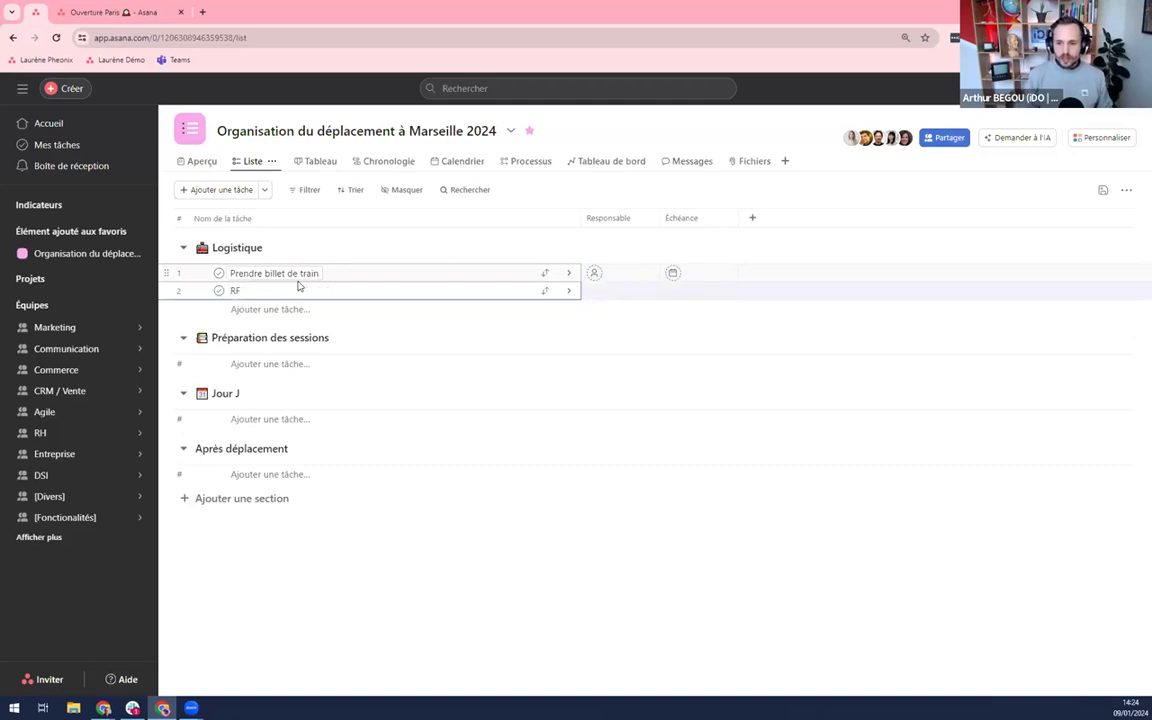
{"action": "type", "text": "server hôtel"}
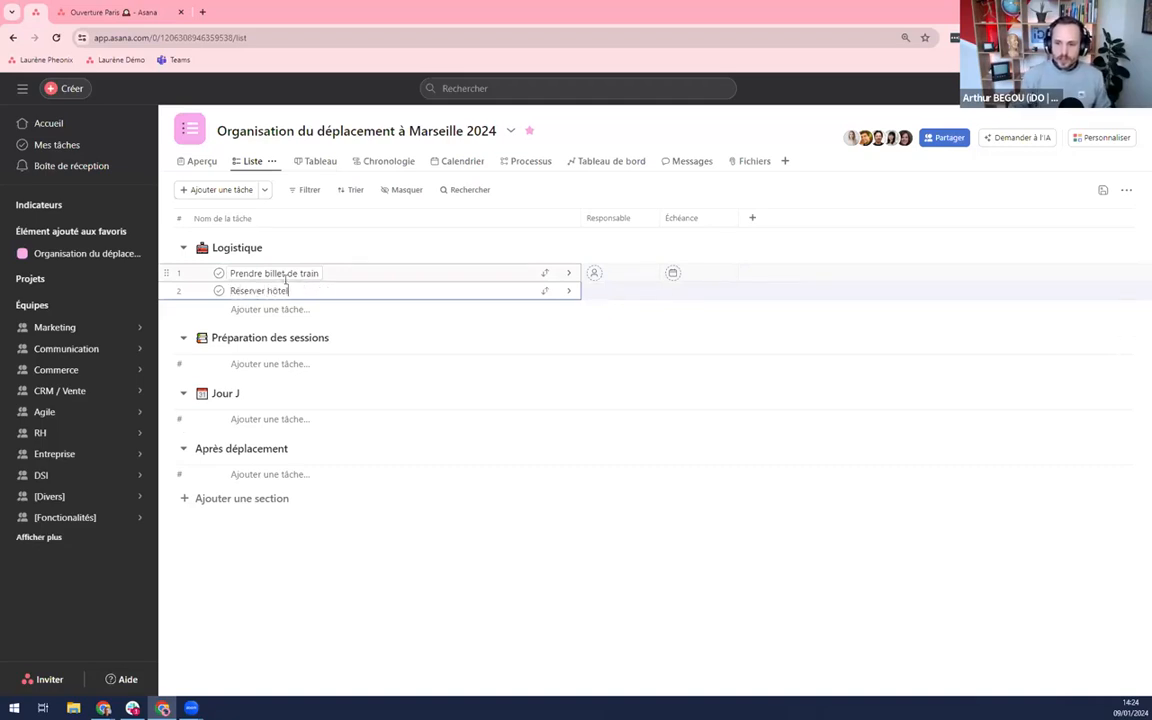
Add a task named "Préparation Jour 1" to the "Préparation des sessions" section.
{"action": "left_click", "coordinate": [284, 365]}
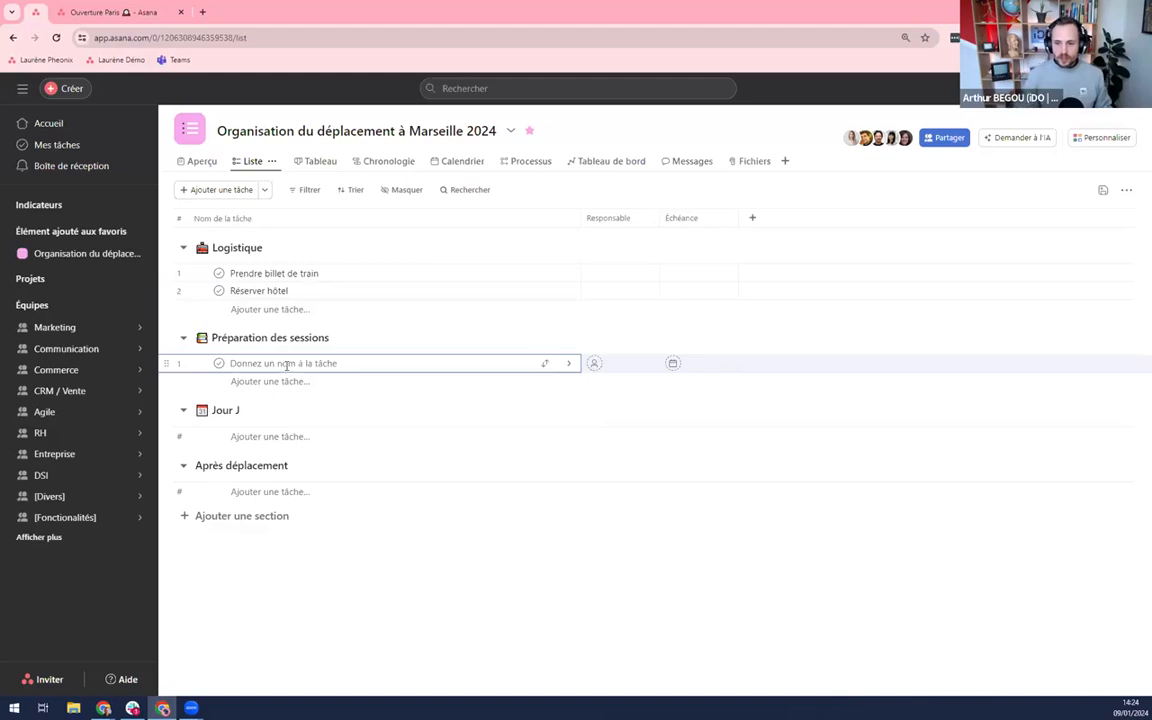
{"action": "type", "text": "Prépa"}
{"action": "key", "text": "BackSpace"}
{"action": "key", "text": "BackSpace"}
{"action": "key", "text": "BackSpace"}
{"action": "key", "text": "BackSpace"}
{"action": "type", "text": "ré"}
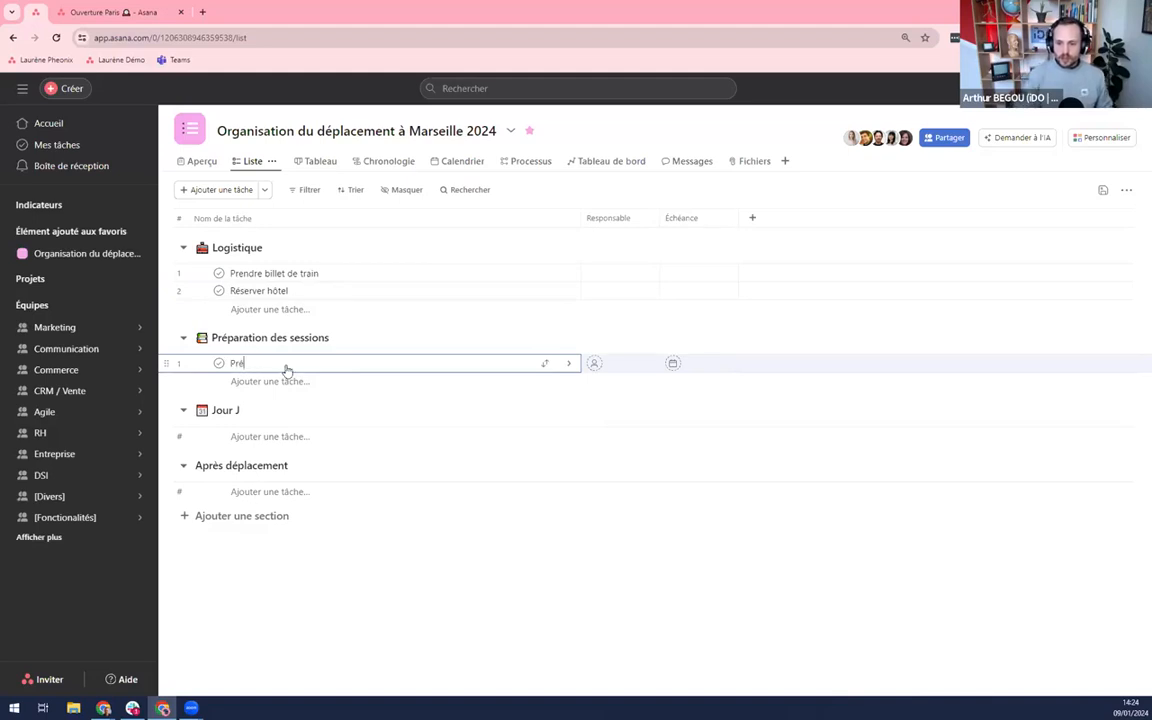
{"action": "type", "text": "paration Jour"}
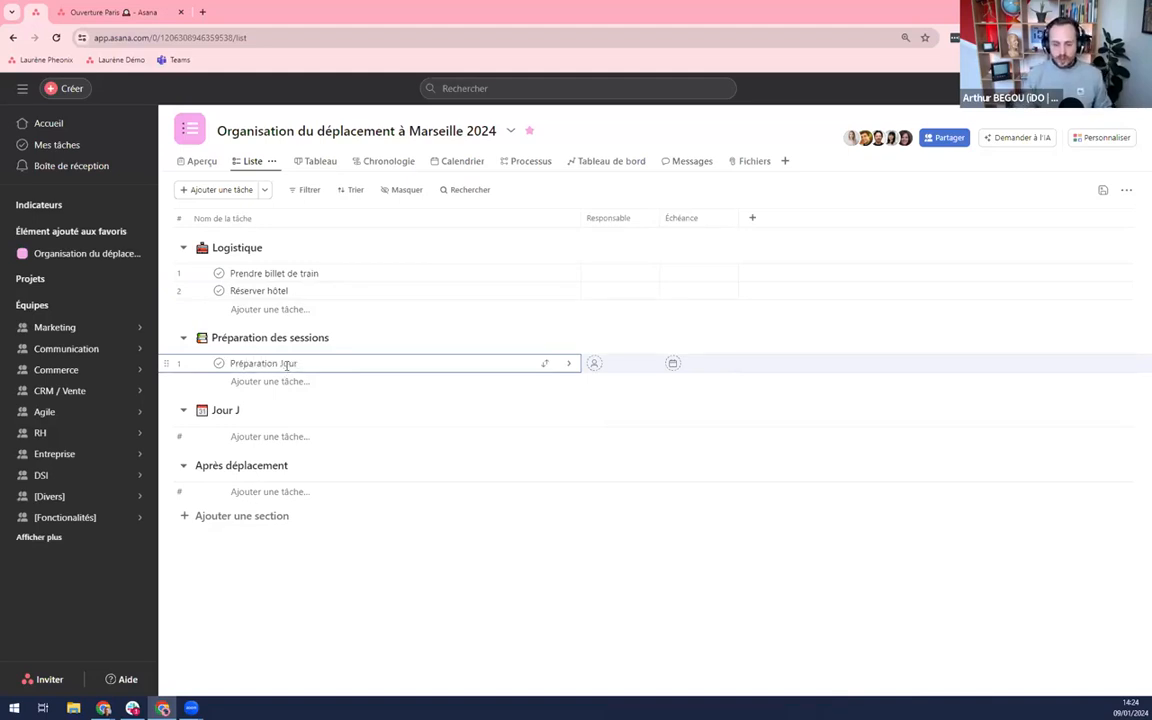
{"action": "type", "text": " 1"}
Copy the "Préparation Jour 1" name into a new task below it and change it to "Préparation Jour 2".
{"action": "key", "text": "ctrl+a"}
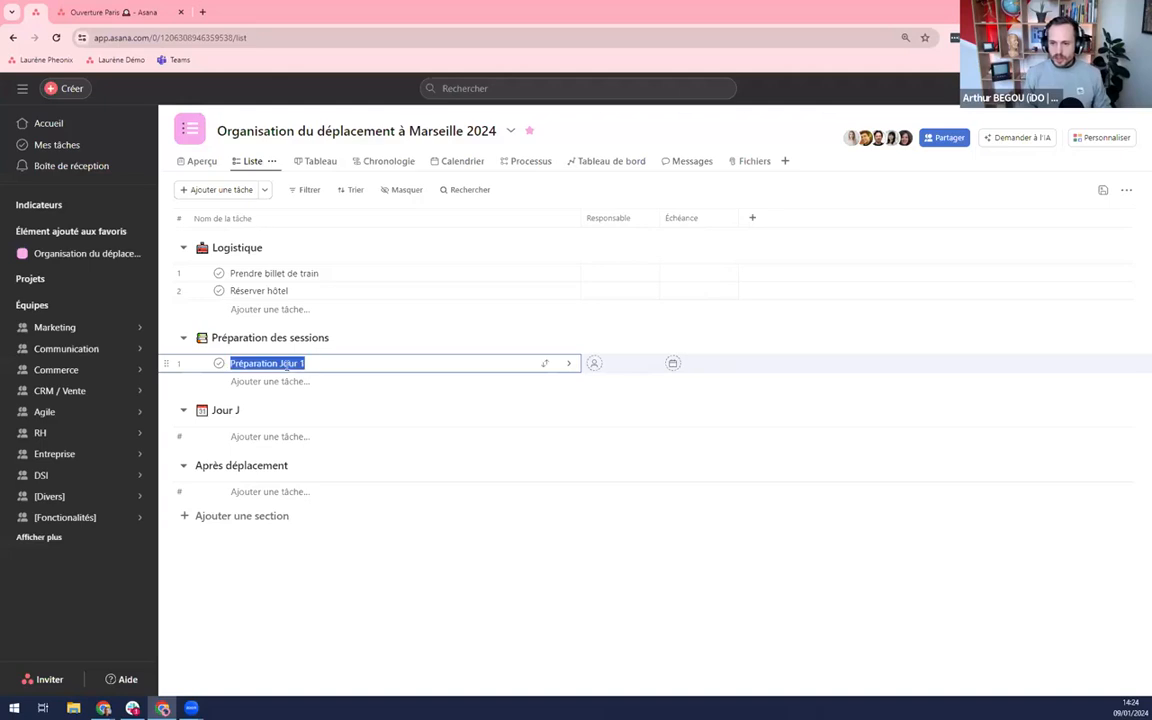
{"action": "key", "text": "ctrl+c"}
{"action": "key", "text": "Return"}
{"action": "key", "text": "ctrl+v"}
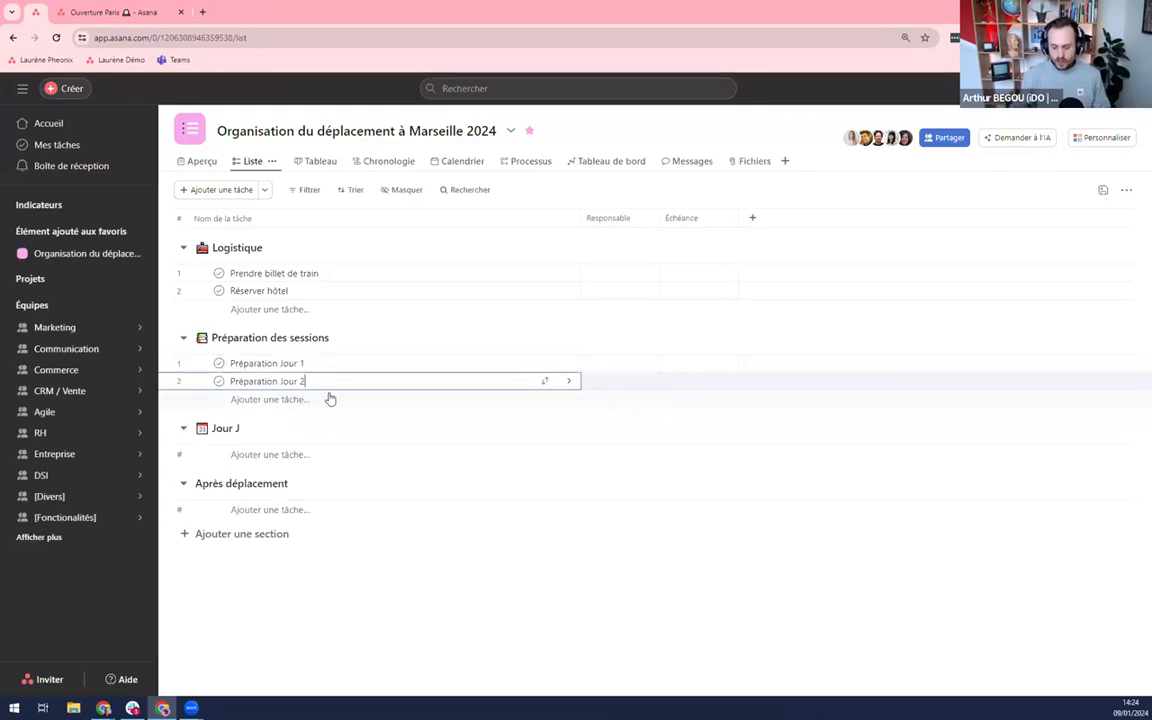
Add two tasks to the "Jour J" section, named "Jour 1" and "Jour 2".
{"action": "left_click", "coordinate": [277, 456]}
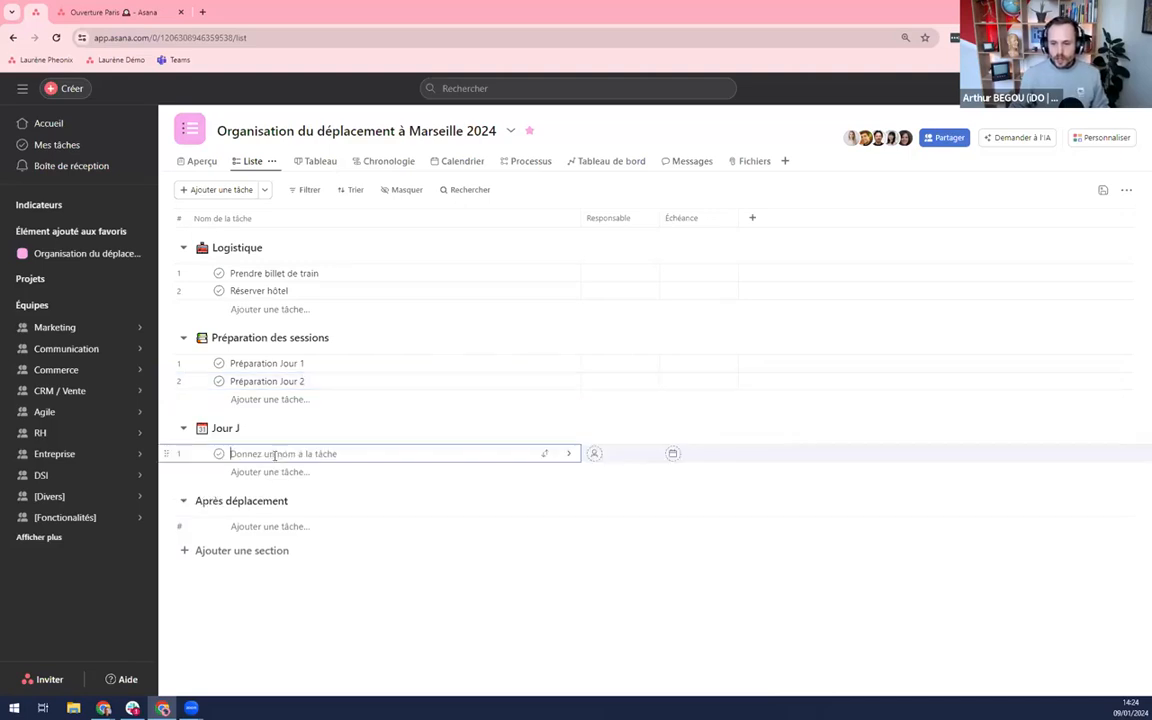
{"action": "type", "text": "Jour 1"}
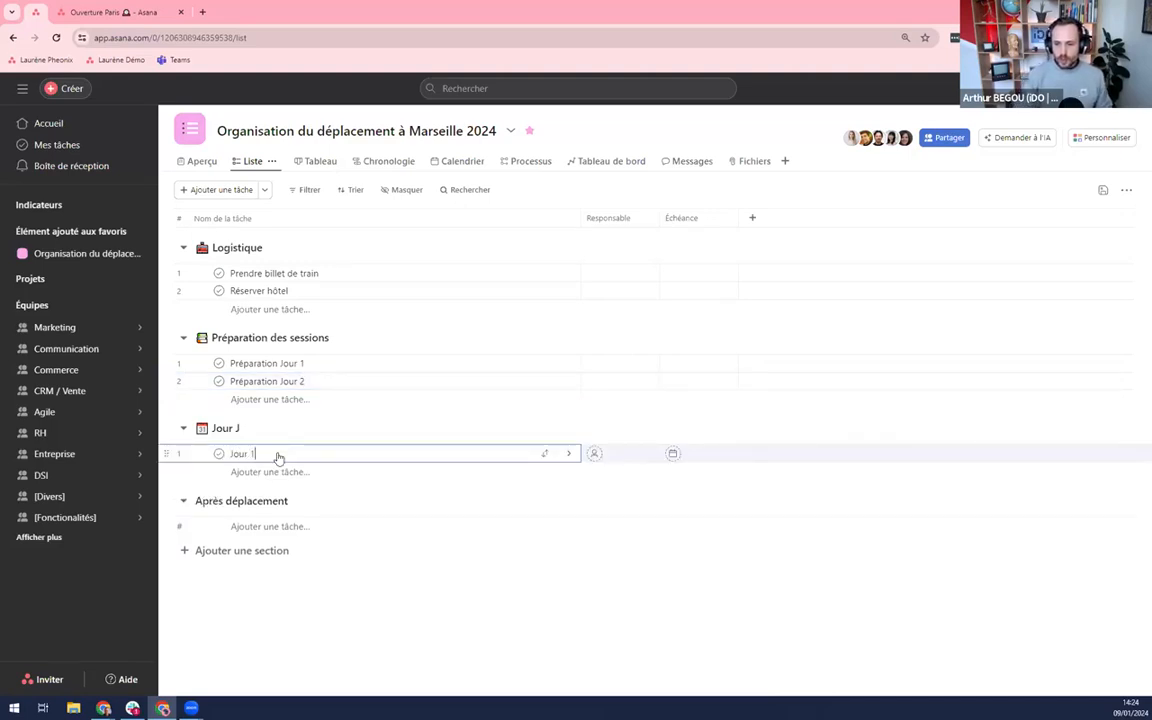
{"action": "key", "text": "Return"}
{"action": "type", "text": "Jour 2"}
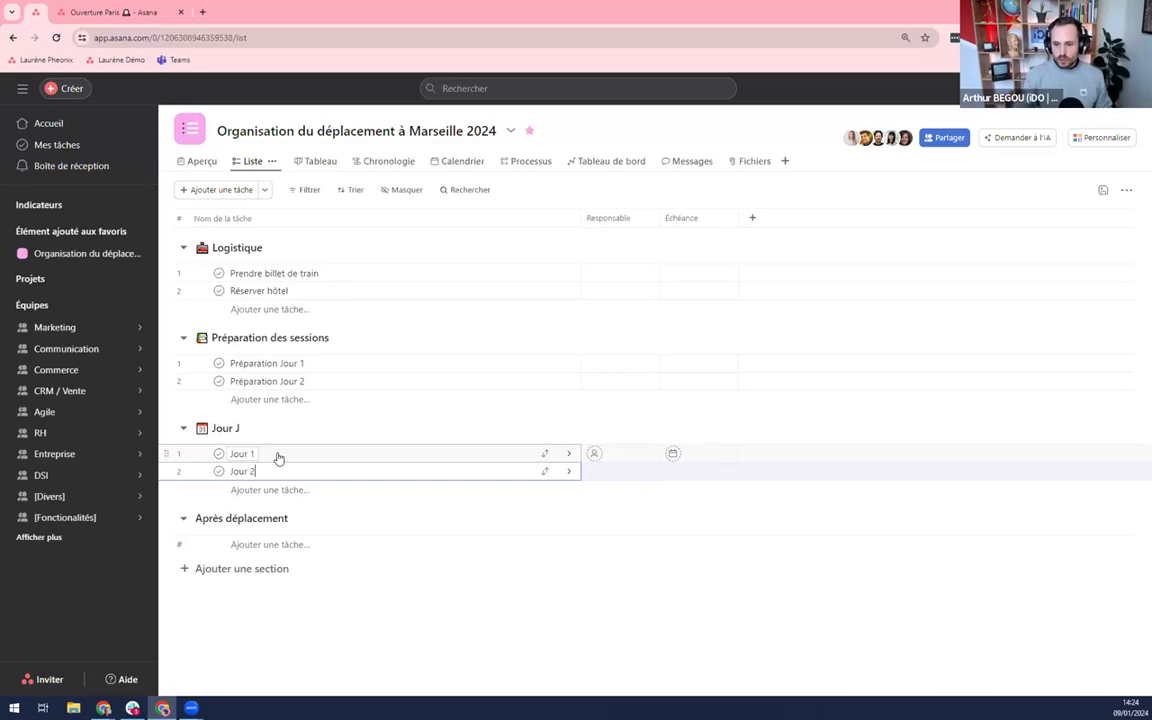
Add a task named "Envoyer enregistrement par email" to the "Après déplacement" section.
{"action": "left_click", "coordinate": [270, 544]}
{"action": "type", "text": "E"}
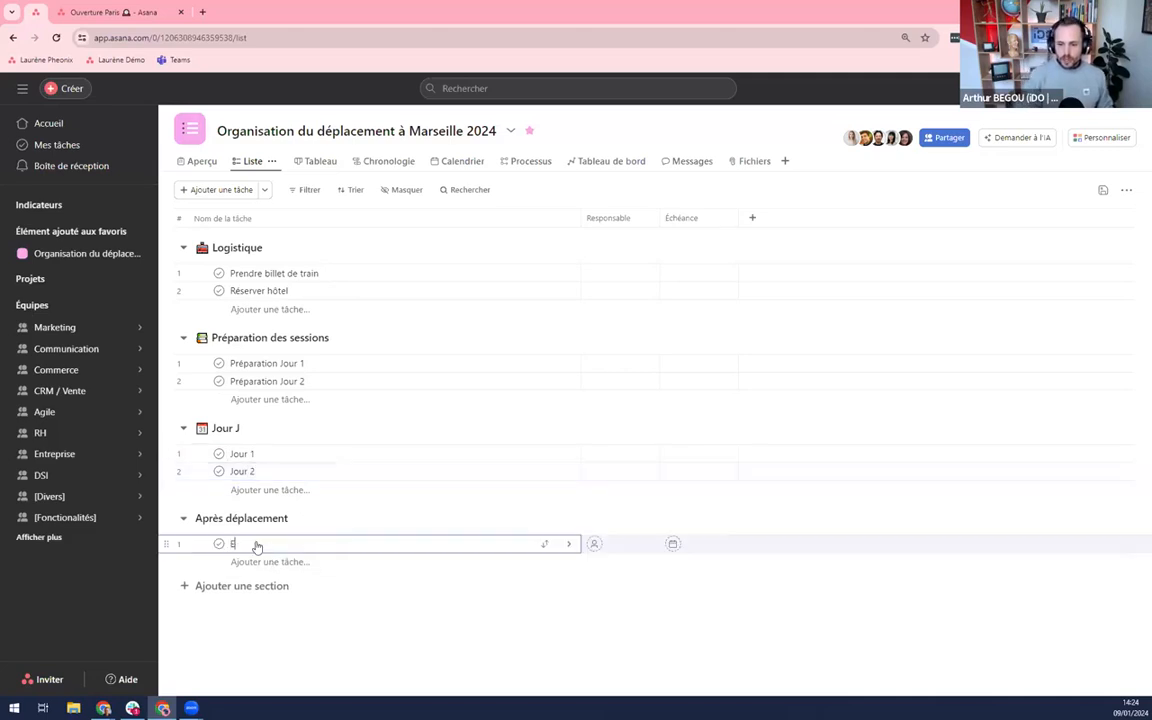
{"action": "type", "text": "nvoyer"}
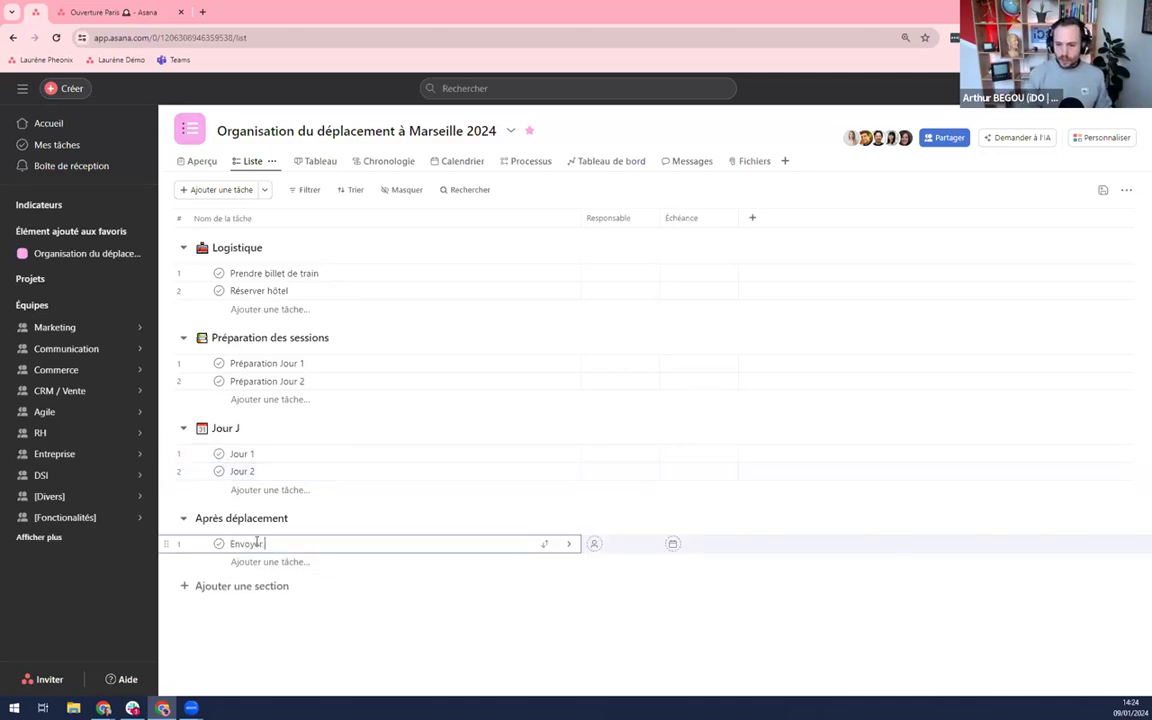
{"action": "type", "text": " enregistrement"}
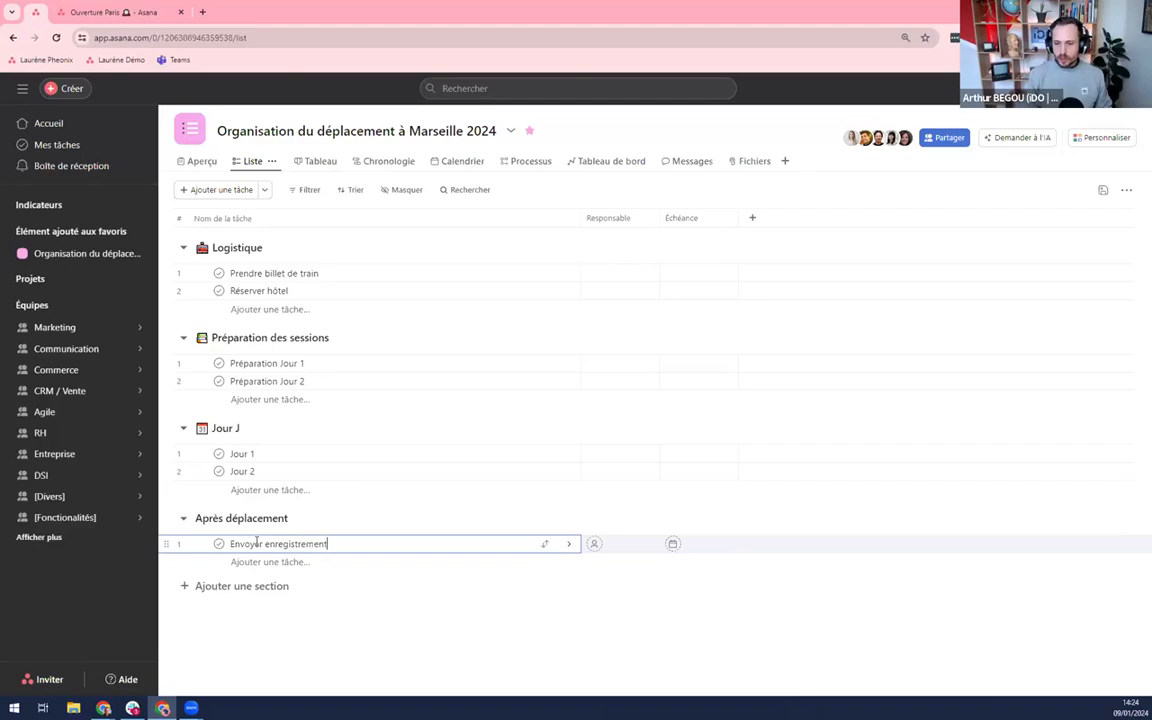
{"action": "type", "text": " par email"}
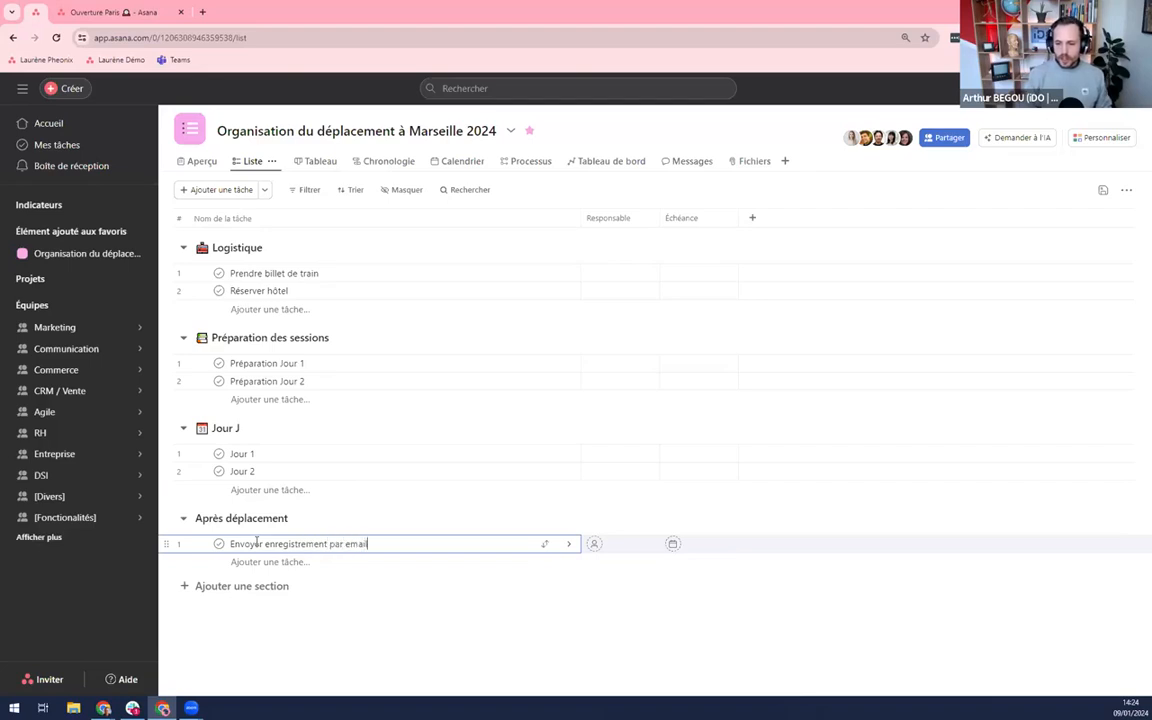
Add a second task to the "Après déplacement" section, named "Questionnaire satisfaction".
{"action": "key", "text": "Return"}
{"action": "type", "text": "Quesiton s"}
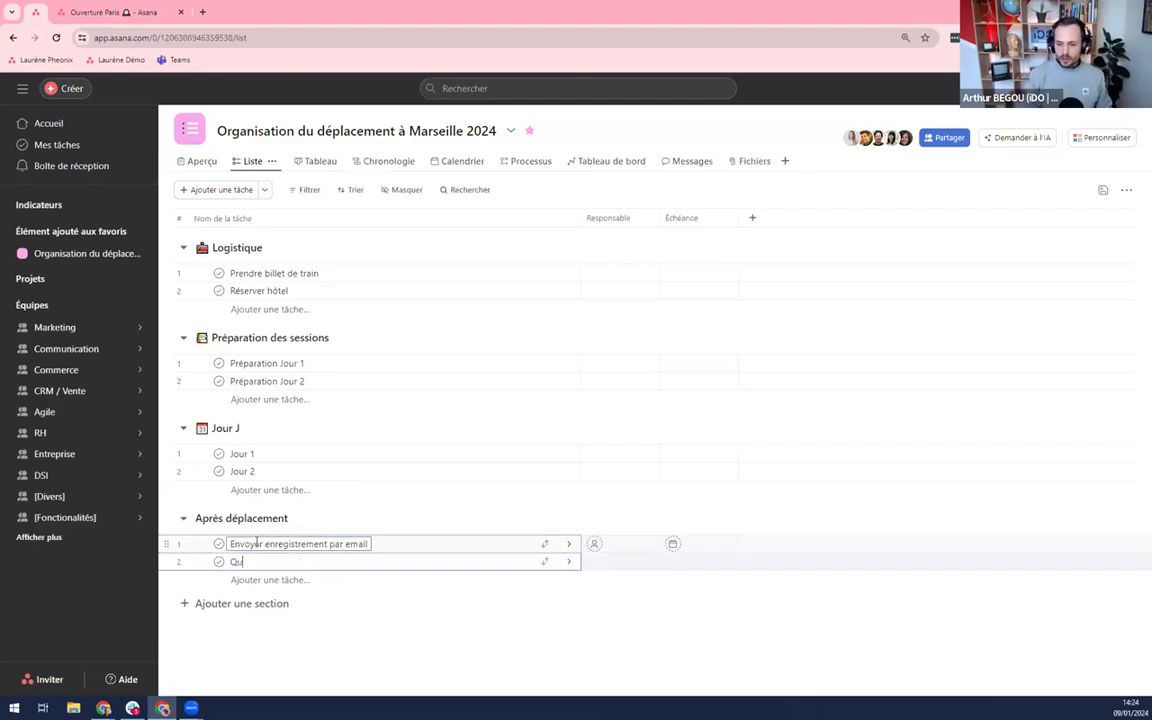
{"action": "key", "text": "BackSpace"}
{"action": "key", "text": "BackSpace"}
{"action": "key", "text": "BackSpace"}
{"action": "key", "text": "BackSpace"}
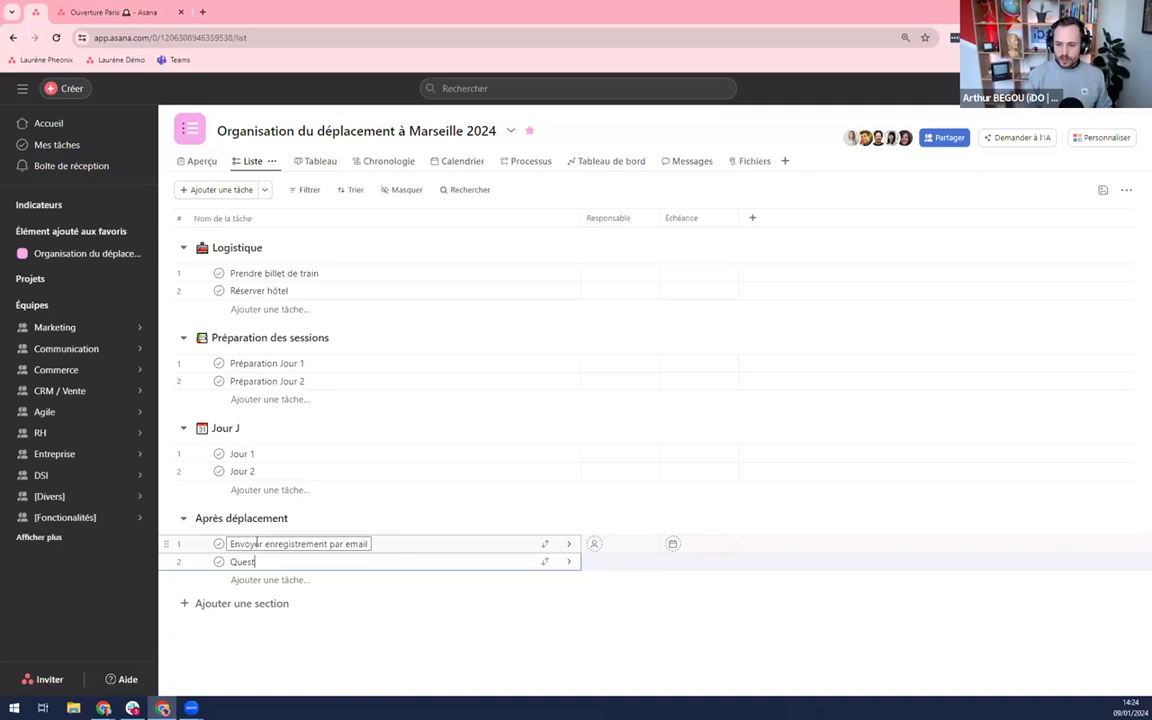
{"action": "type", "text": "ionnaire satisfact"}
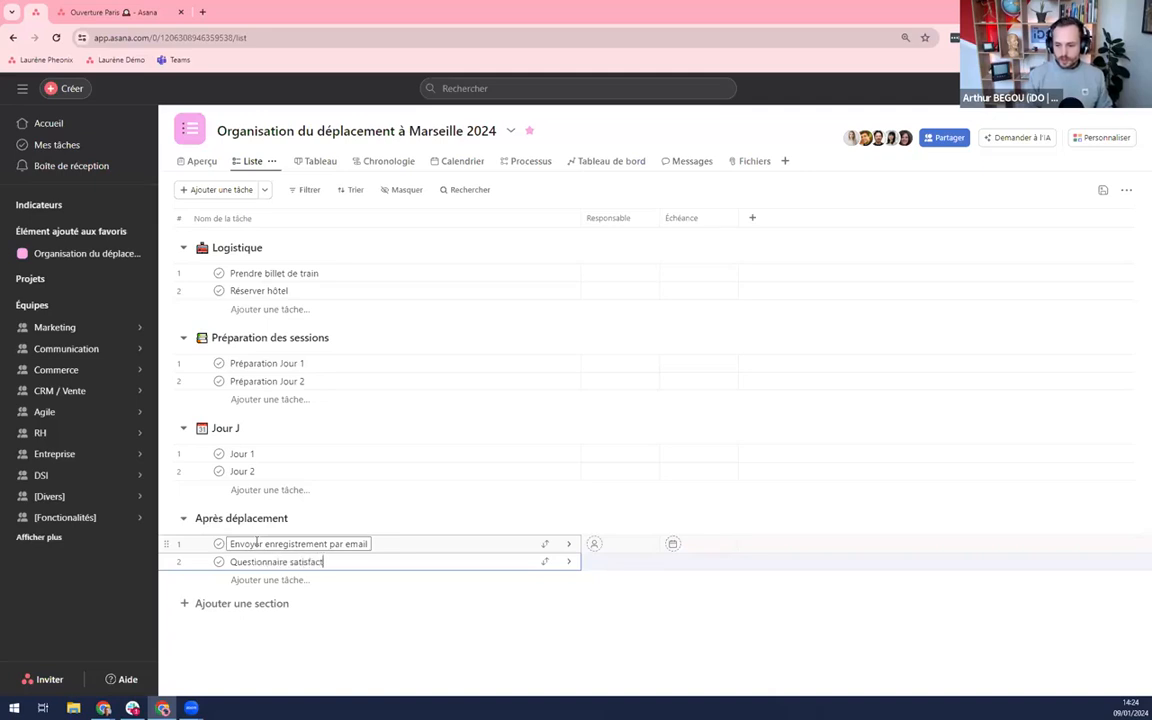
{"action": "type", "text": "ion"}
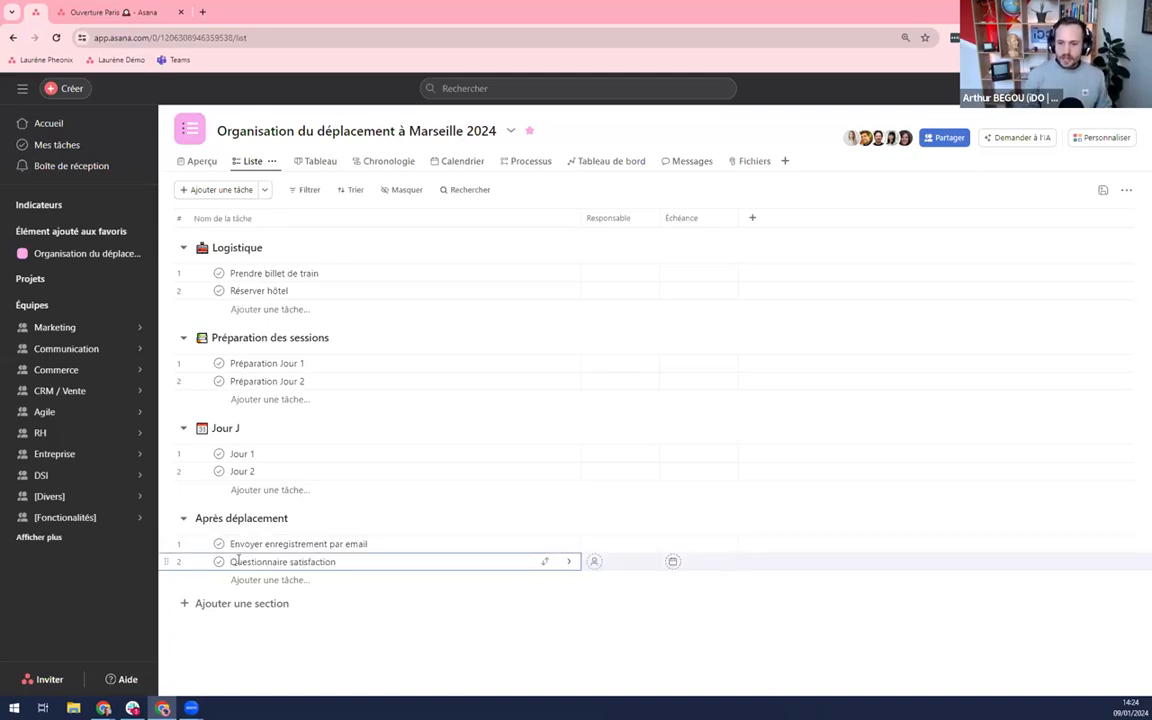
Rename the second task of the "Après déplacement" section as "Envoyer questionnaire satisfaction".
{"action": "left_click", "coordinate": [238, 562]}
{"action": "key", "text": "BackSpace"}
{"action": "type", "text": "Envoyer "}
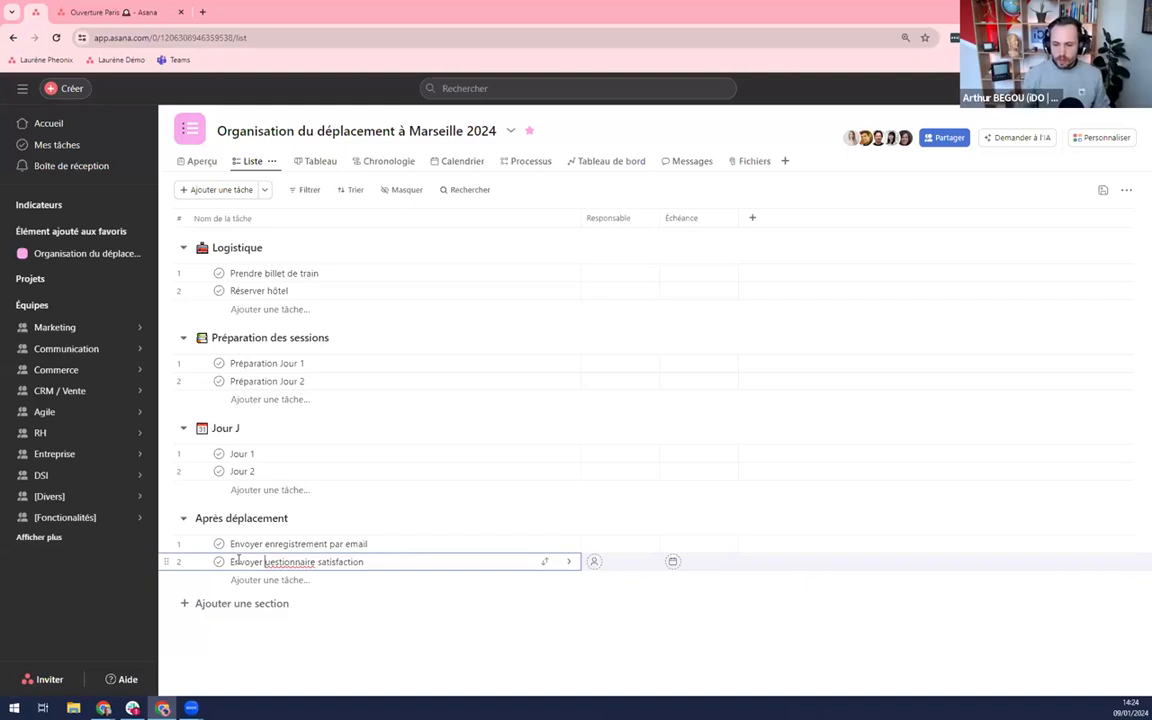
{"action": "type", "text": "q"}
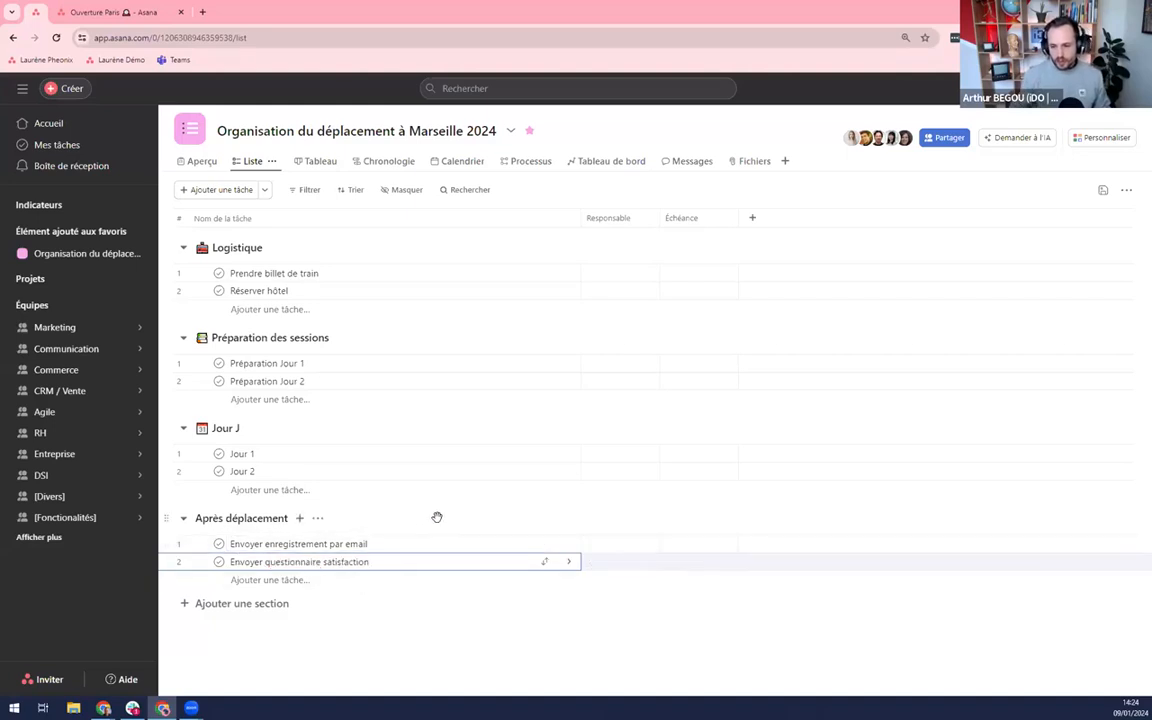
{"action": "left_click", "coordinate": [438, 517]}
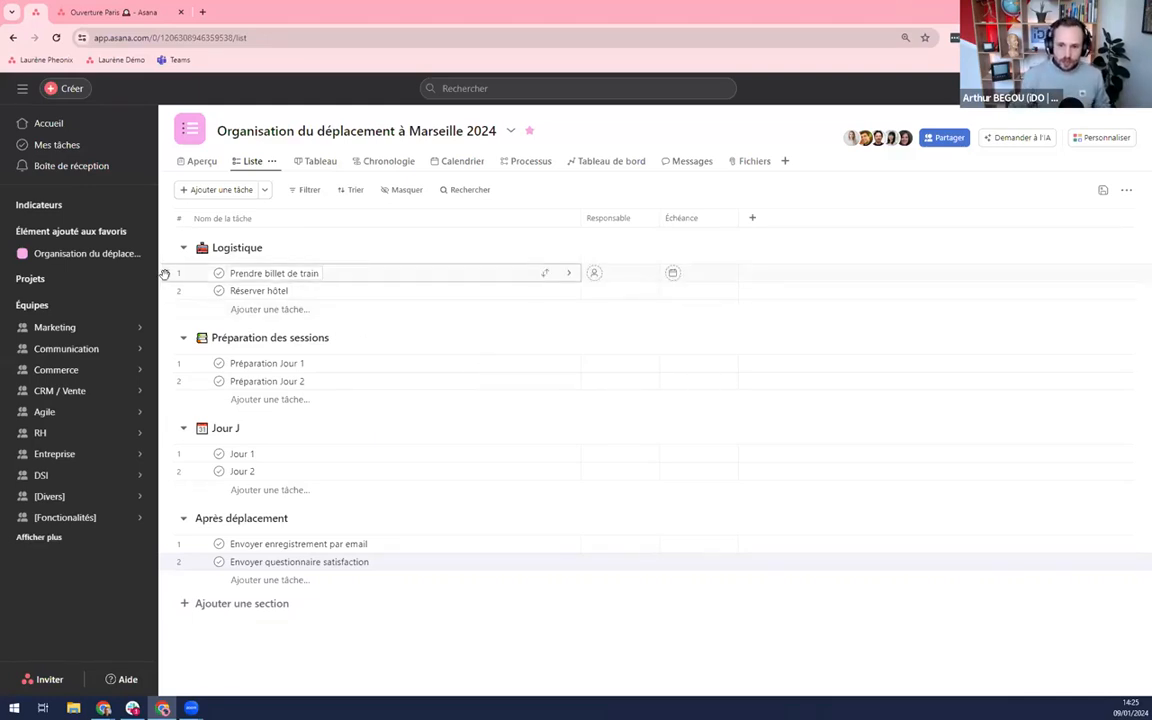
Move the "Prendre billet de train" task towards the "Préparation des sessions" section and return it to "Logistique".
{"action": "left_click_drag", "start_coordinate": [166, 272], "coordinate": [270, 360]}
{"action": "left_click_drag", "start_coordinate": [180, 349], "coordinate": [233, 268]}
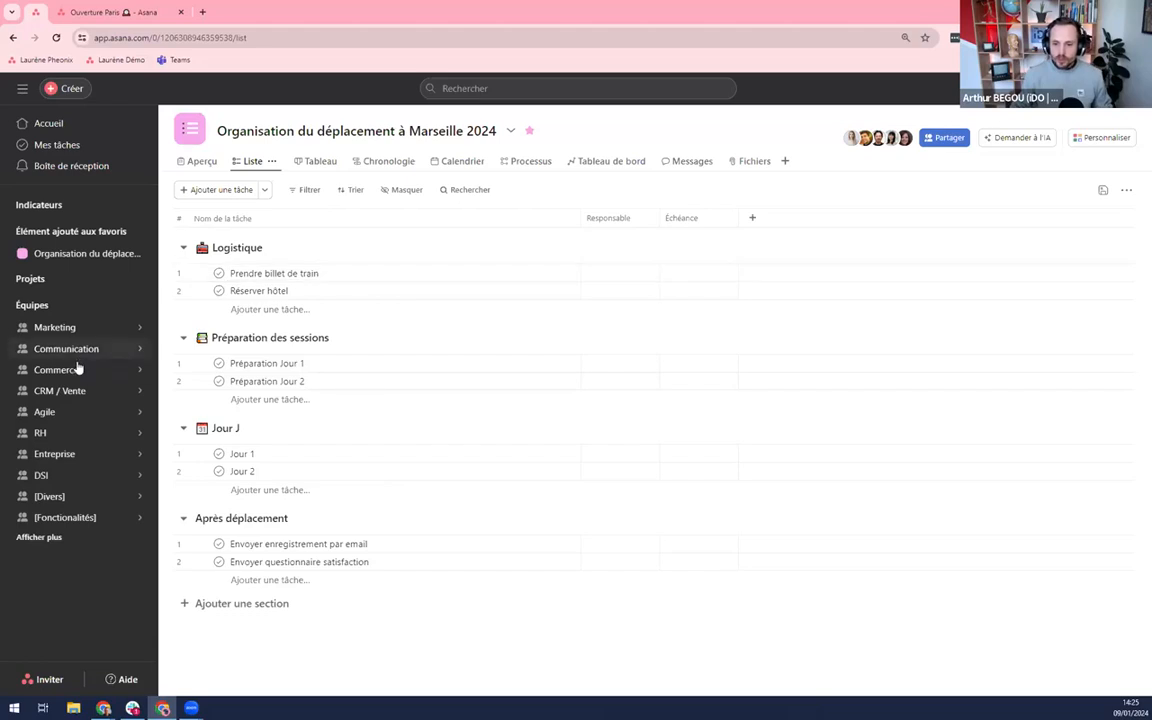
Open the Marketing team's "Salon Paris" project in a separate tab, examine its columns, and return to the Marseille project.
{"action": "mouse_move", "coordinate": [77, 370]}
{"action": "mouse_move", "coordinate": [87, 327]}
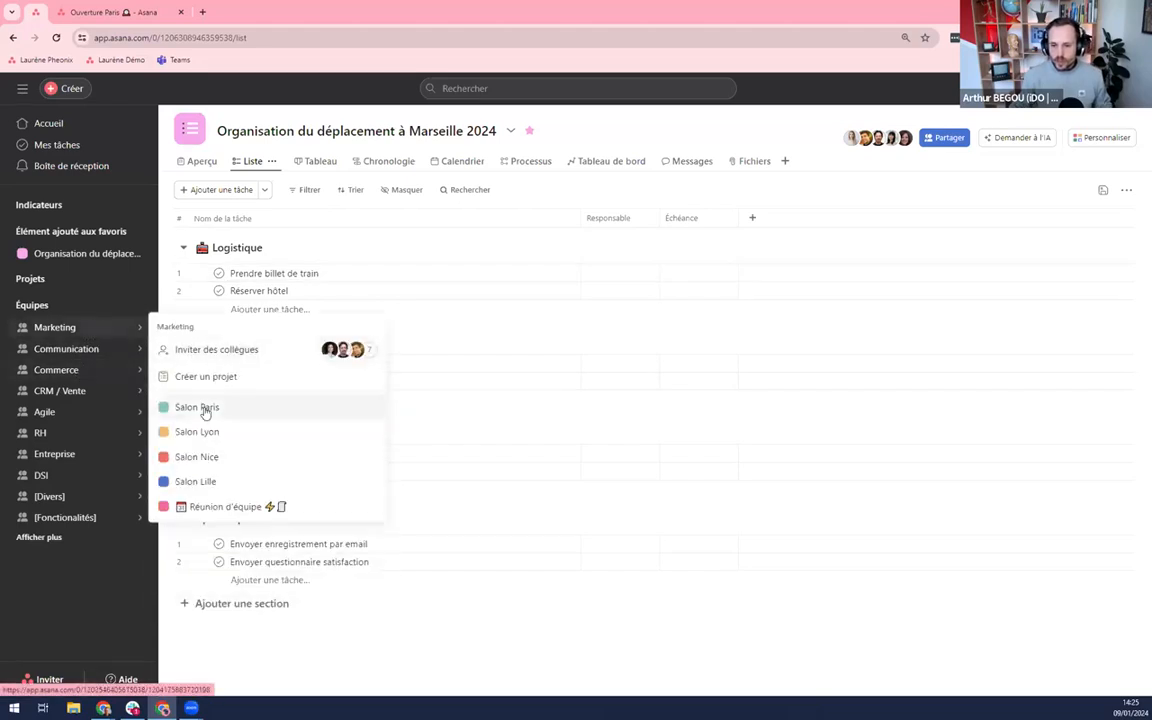
{"action": "middle_click", "coordinate": [206, 405]}
{"action": "left_click", "coordinate": [90, 13]}
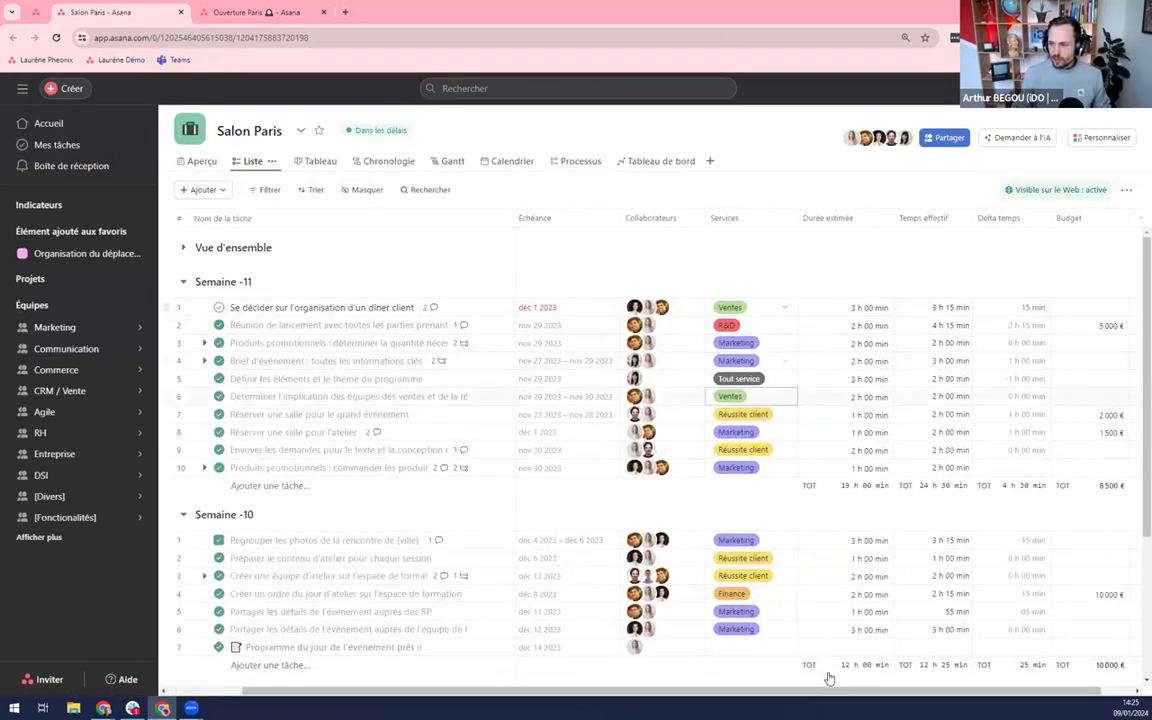
{"action": "left_click_drag", "start_coordinate": [815, 691], "coordinate": [757, 691]}
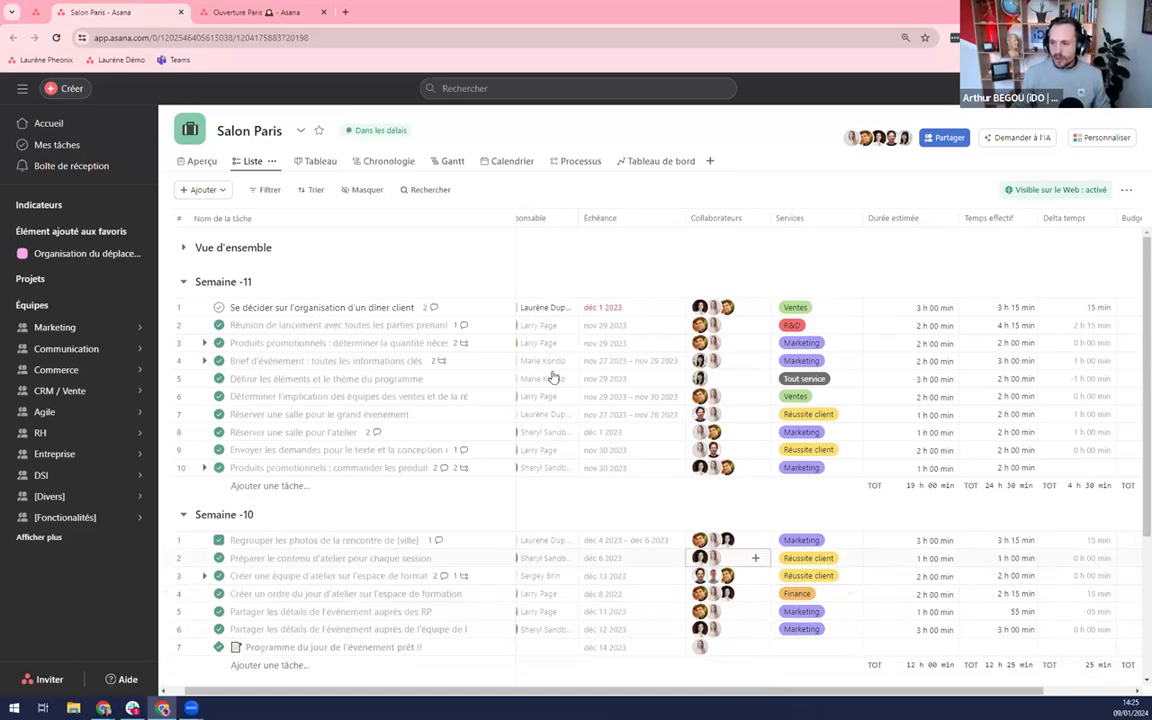
{"action": "left_click", "coordinate": [37, 12]}
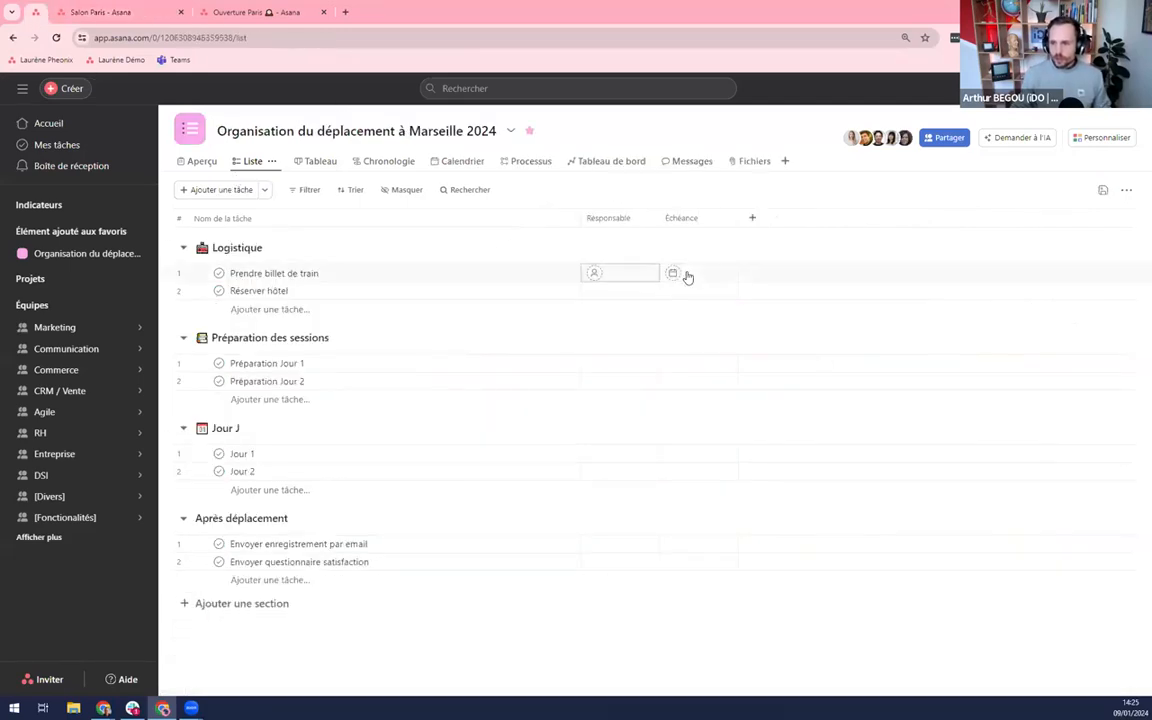
Set up a new single-choice field titled "Priorité" with the options "Faible", "Moyenne" and "Elevée".
{"action": "left_click", "coordinate": [754, 220]}
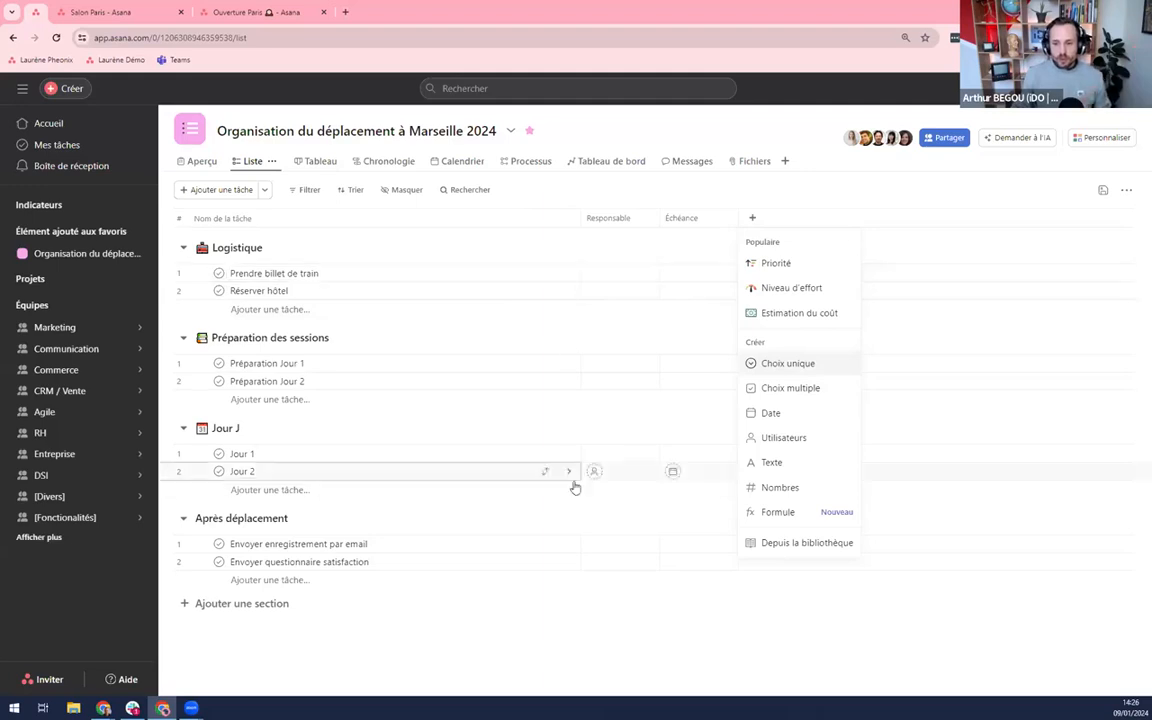
{"action": "left_click", "coordinate": [797, 365]}
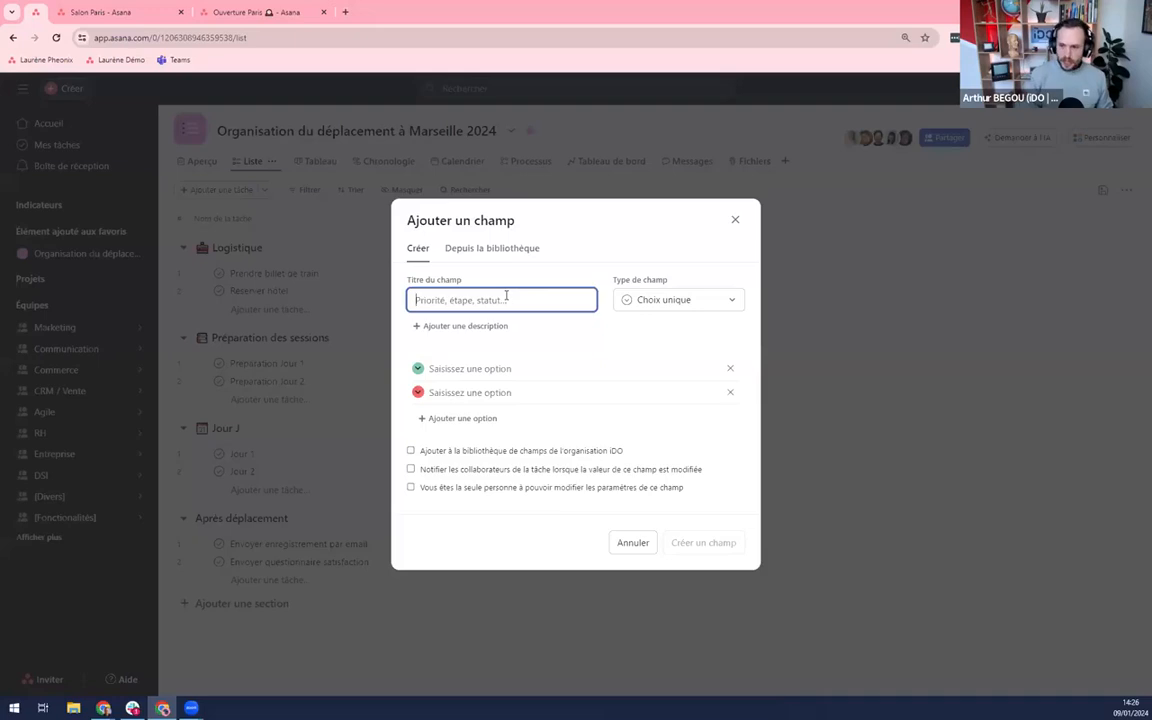
{"action": "type", "text": "Priorité"}
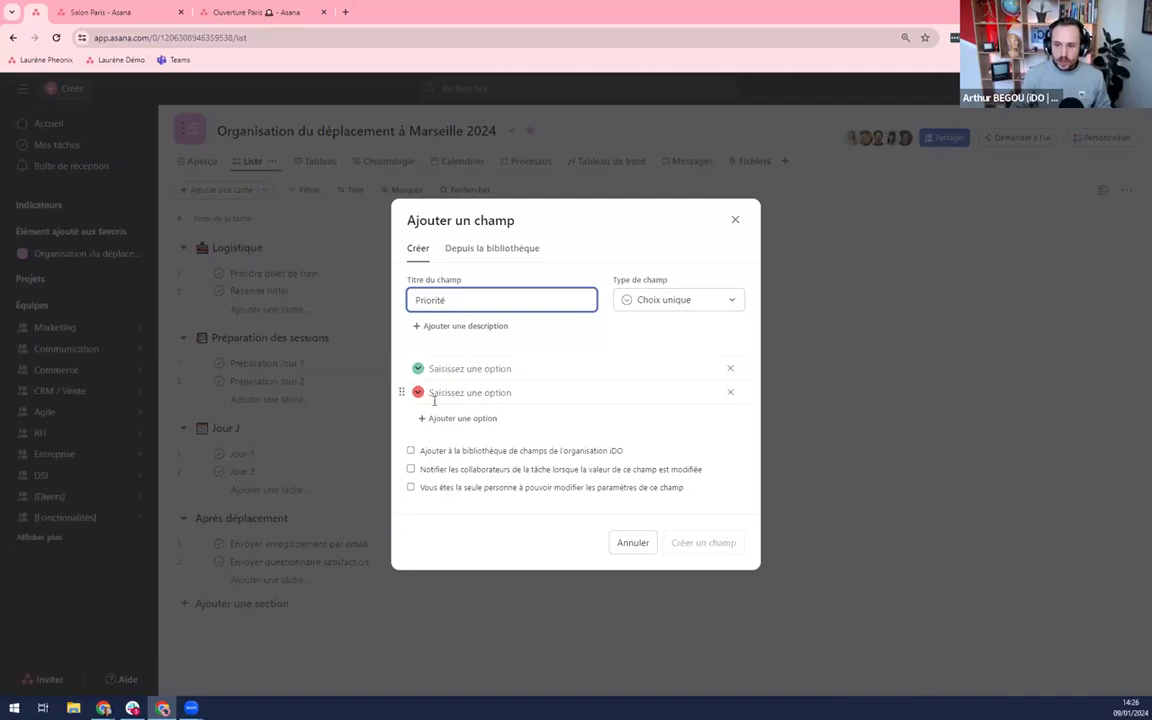
{"action": "left_click", "coordinate": [450, 369]}
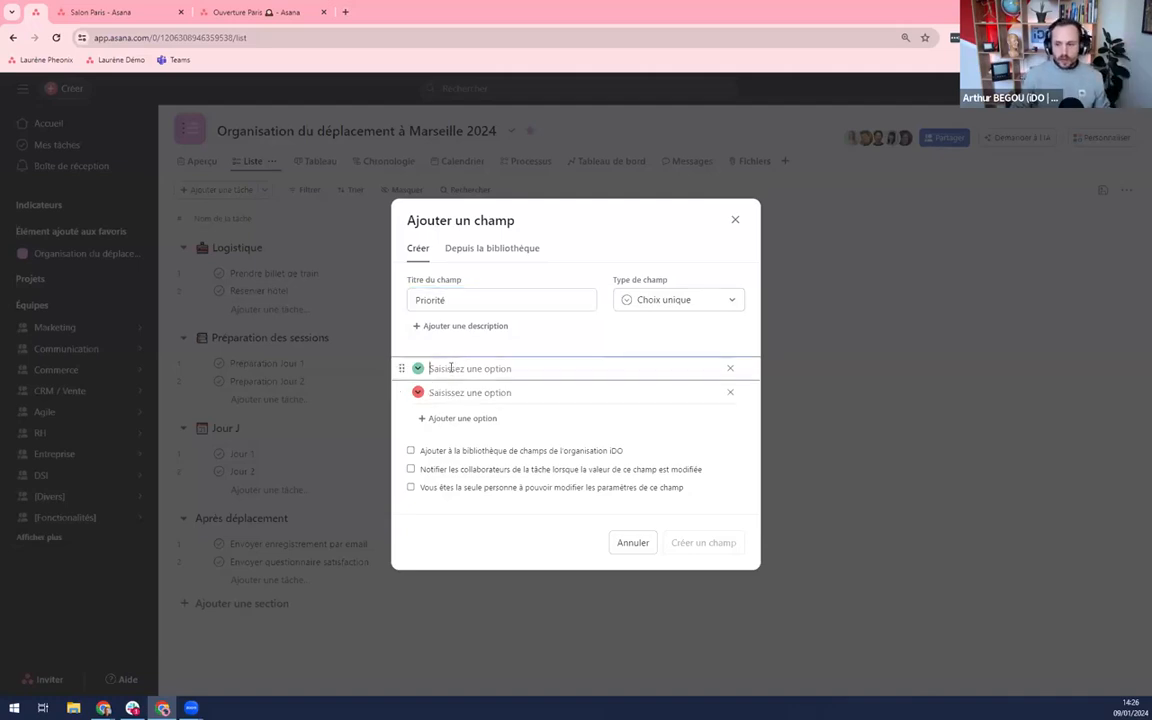
{"action": "type", "text": "Faible"}
{"action": "left_click", "coordinate": [456, 392]}
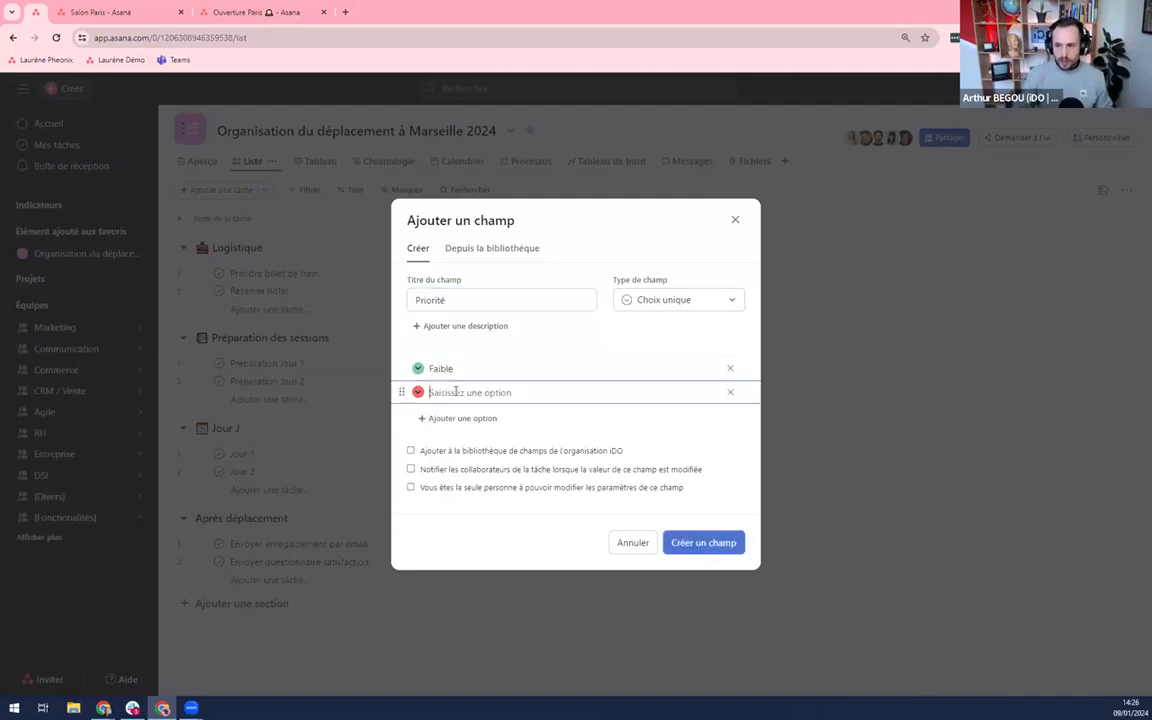
{"action": "type", "text": "Moyenne"}
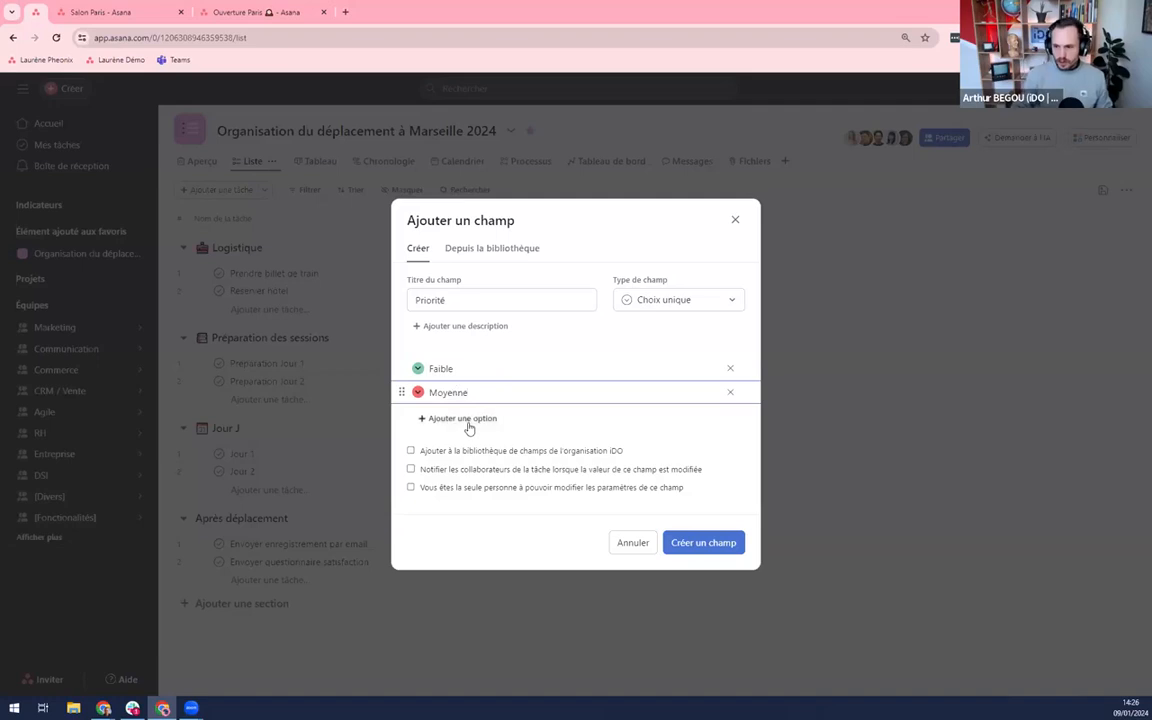
{"action": "left_click", "coordinate": [466, 420]}
{"action": "type", "text": "Elevée"}
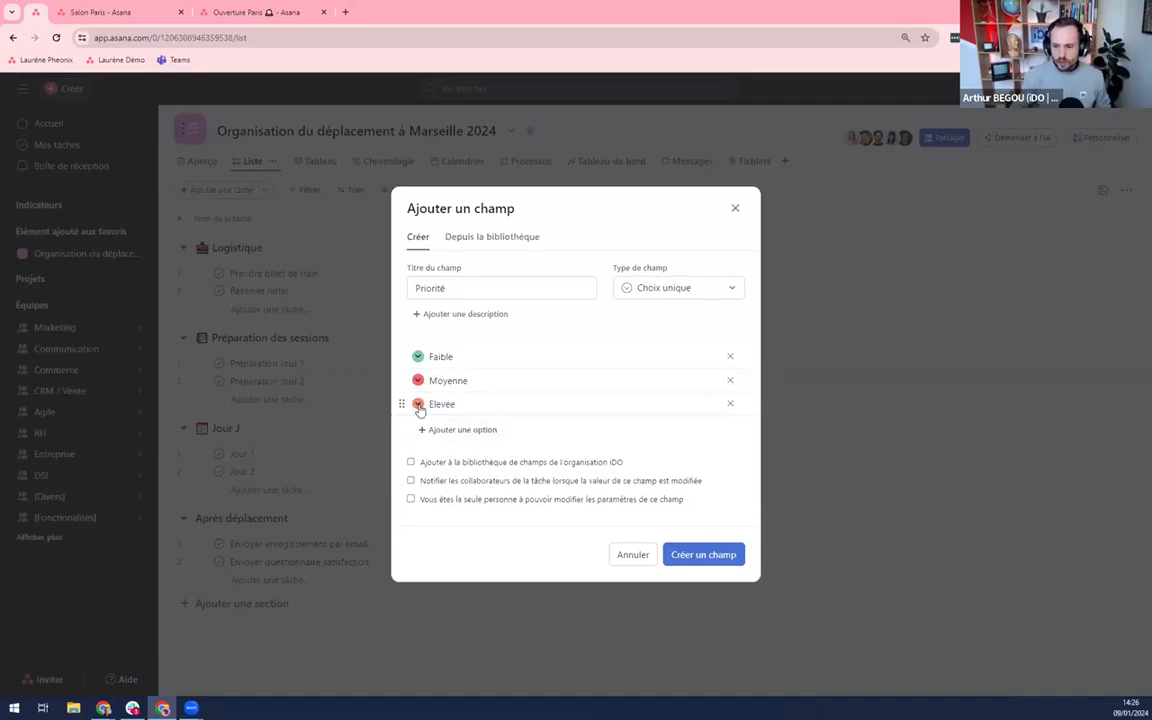
Colour the "Elevée" option red and "Moyenne" orange, and create the "Priorité" field.
{"action": "left_click", "coordinate": [418, 404]}
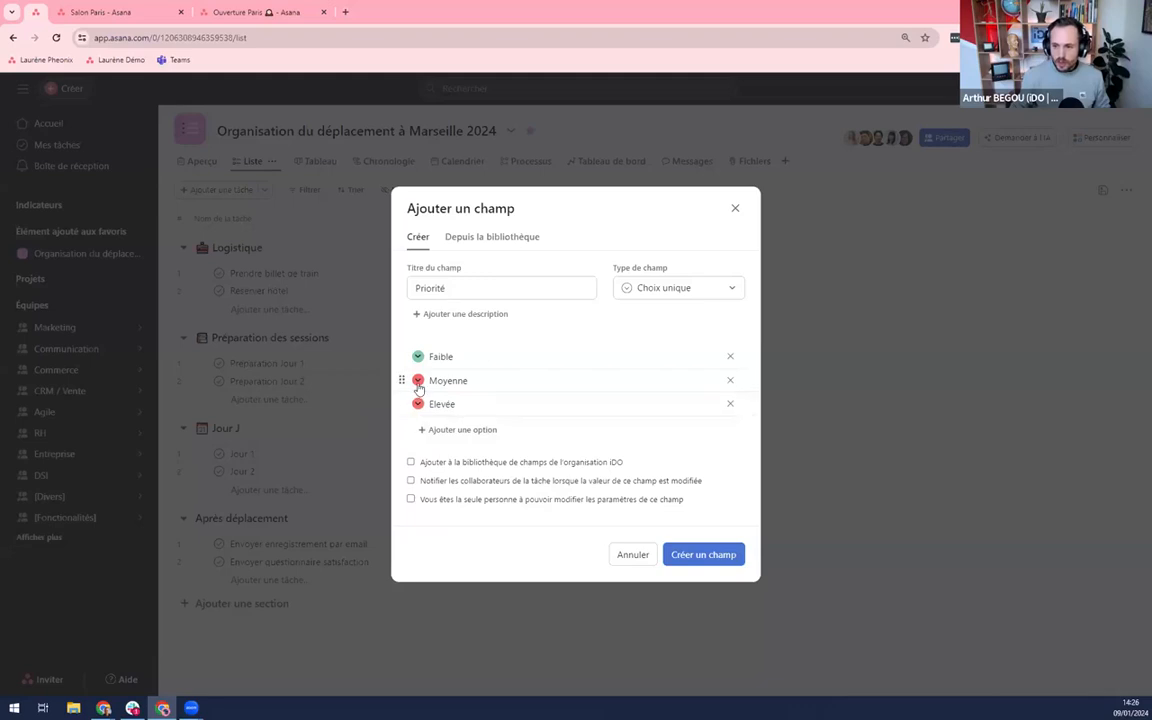
{"action": "left_click", "coordinate": [418, 380]}
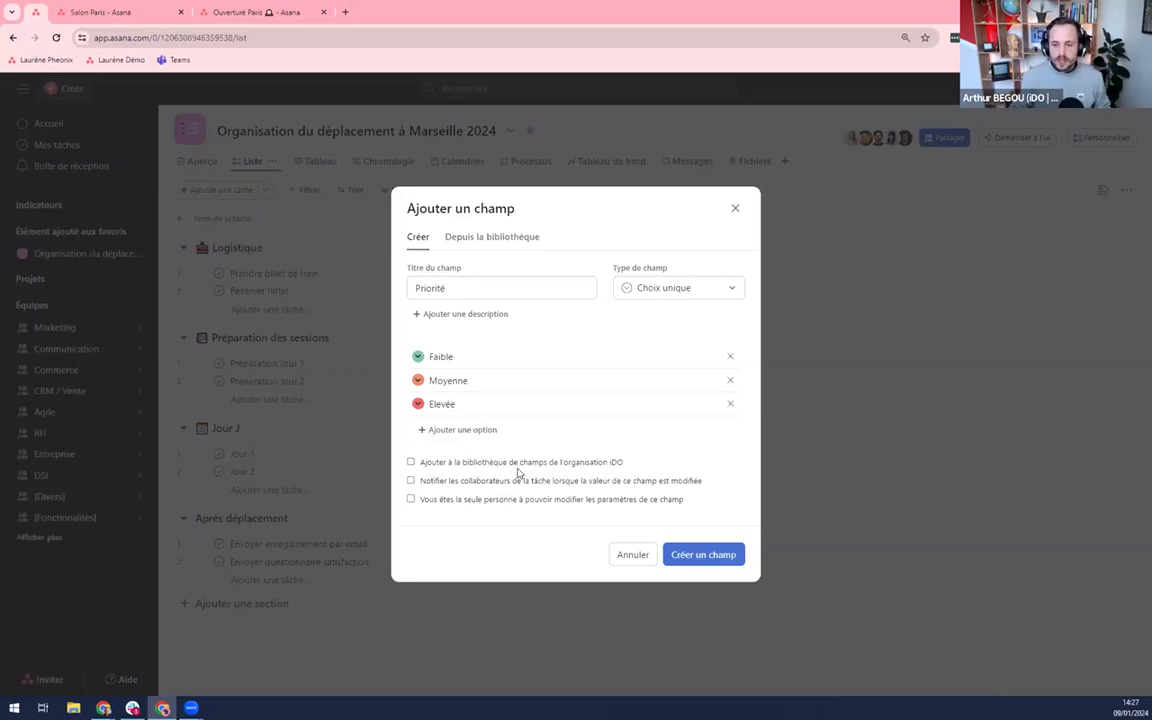
{"action": "left_click", "coordinate": [703, 556]}
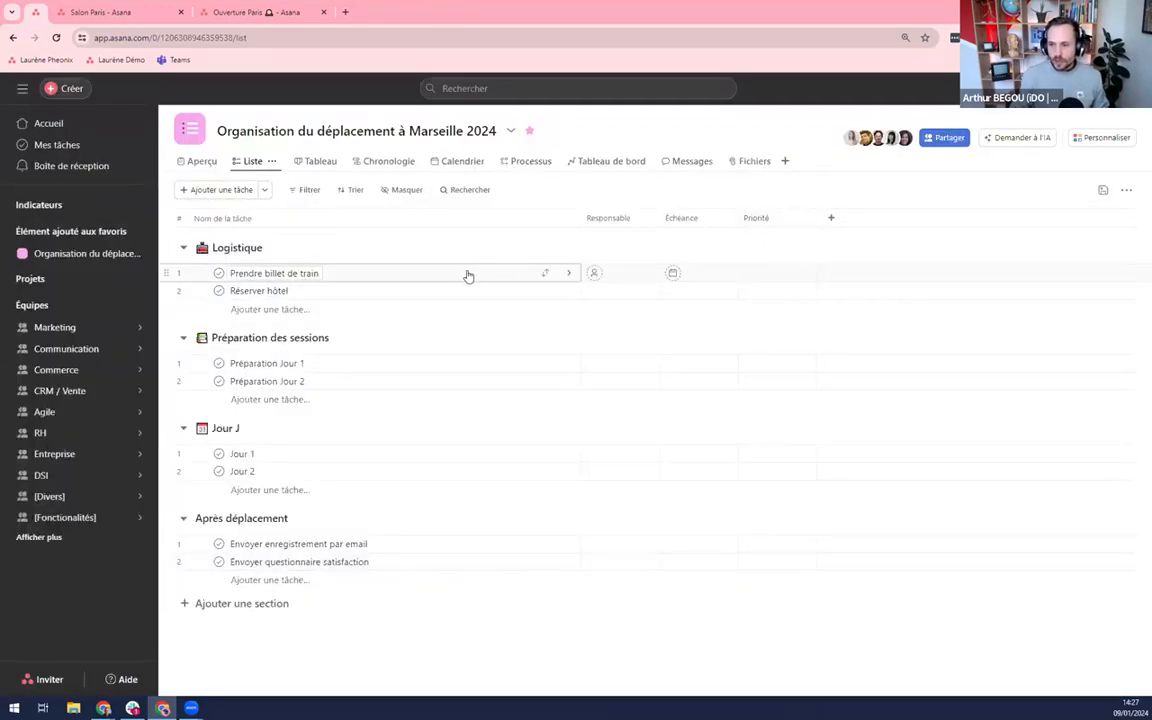
Set the priority of "Prendre billet de train" to "Elevée" and of "Réserver hôtel" to "Moyenne".
{"action": "left_click", "coordinate": [788, 278]}
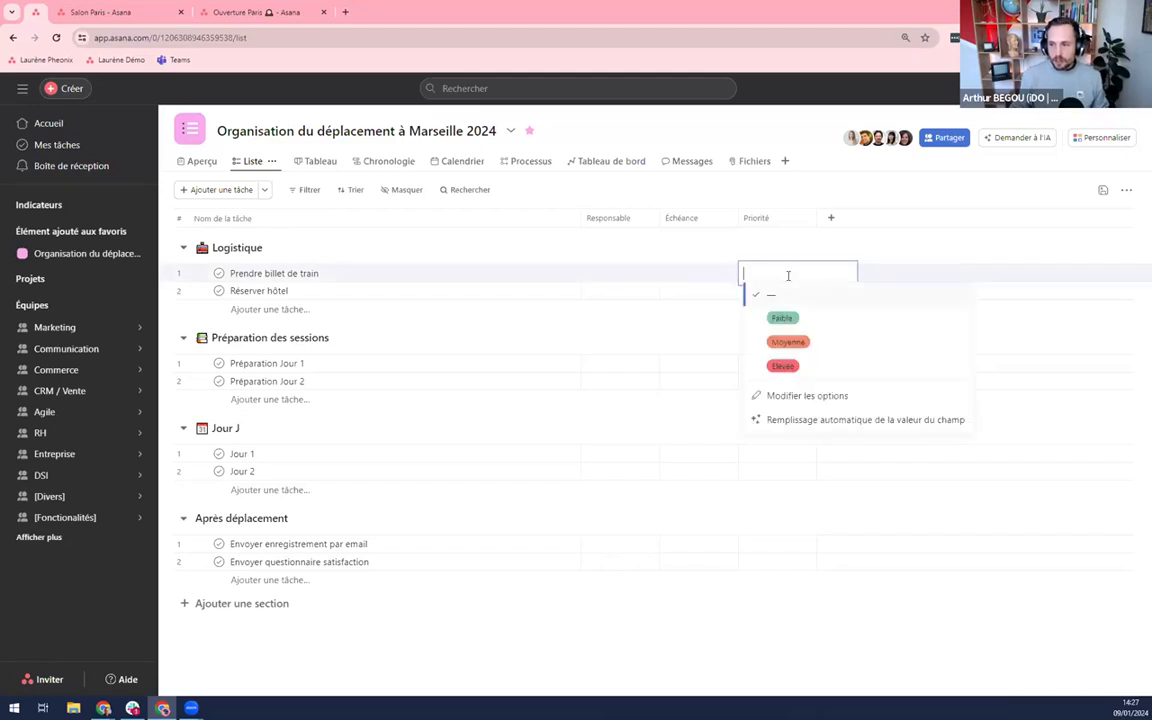
{"action": "left_click", "coordinate": [800, 367]}
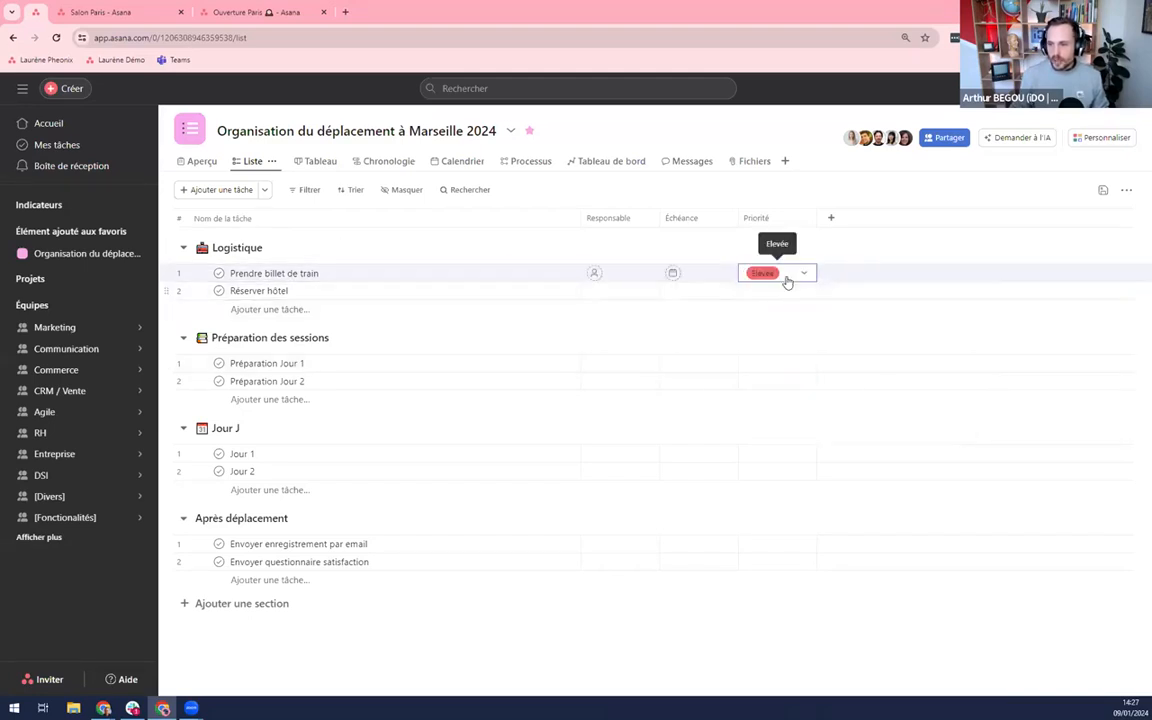
{"action": "left_click", "coordinate": [790, 293]}
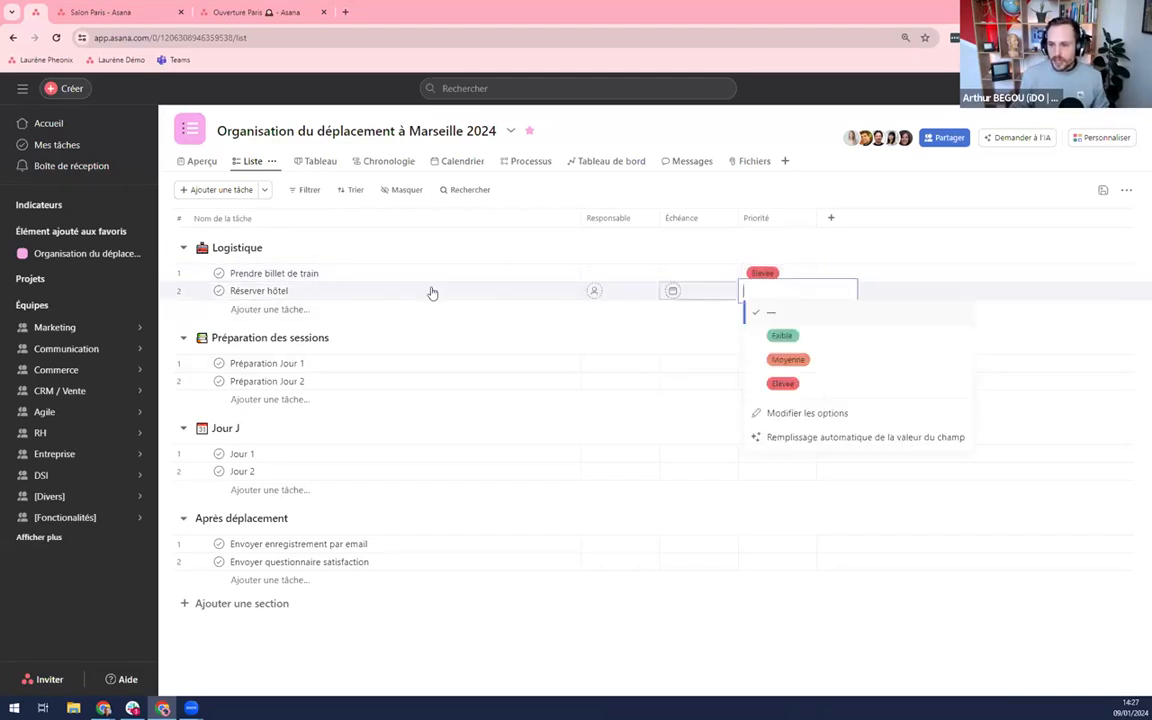
{"action": "left_click", "coordinate": [805, 360]}
Set the priority of both "Préparation Jour 1" and "Préparation Jour 2" to "Moyenne".
{"action": "left_click", "coordinate": [800, 364]}
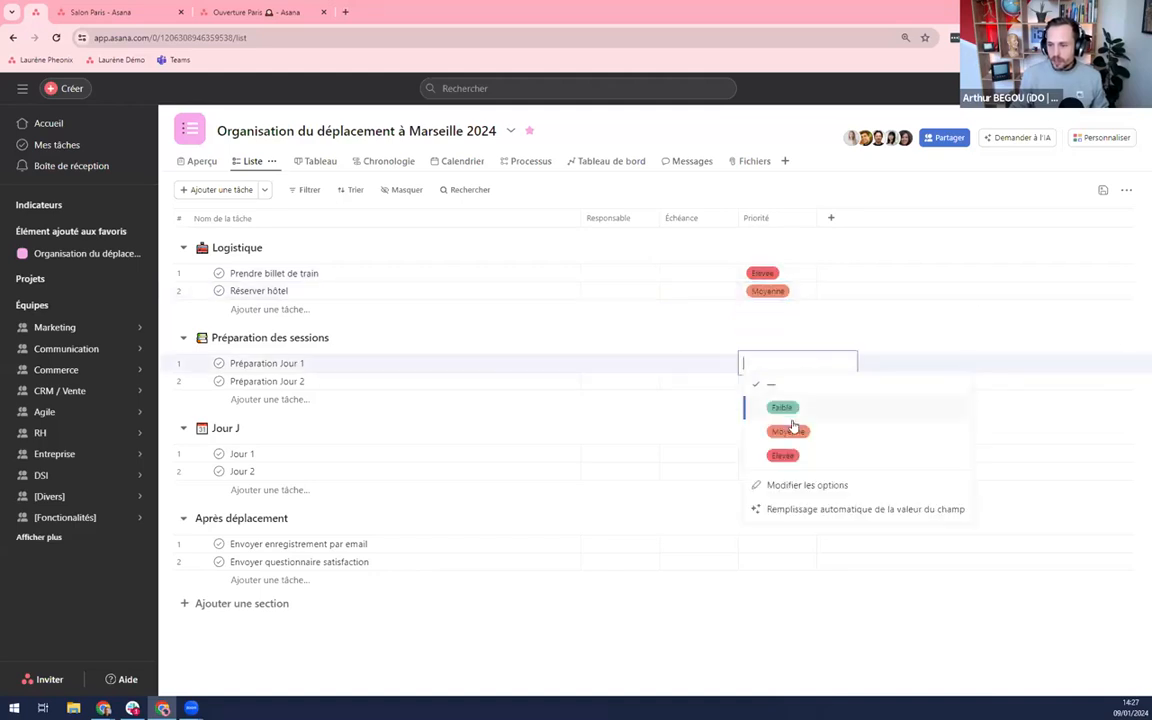
{"action": "left_click", "coordinate": [795, 429]}
{"action": "left_click", "coordinate": [782, 381]}
{"action": "left_click", "coordinate": [782, 447]}
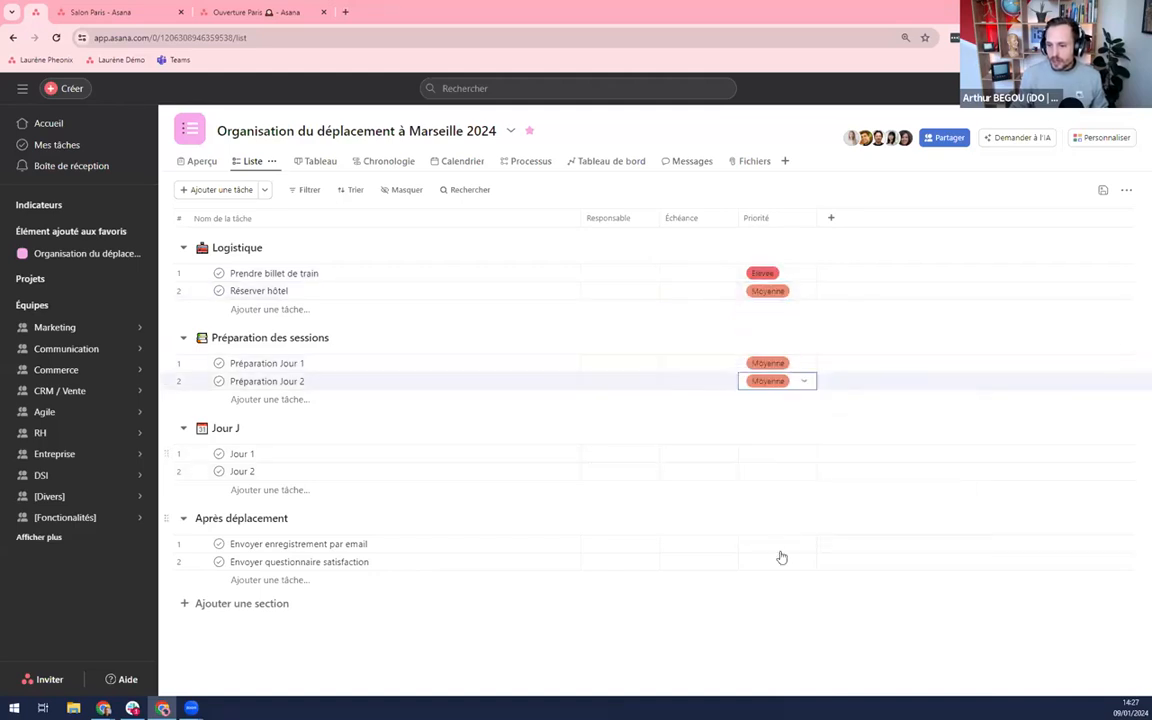
Set the priority of both tasks in the "Après déplacement" section to "Faible".
{"action": "left_click", "coordinate": [775, 544]}
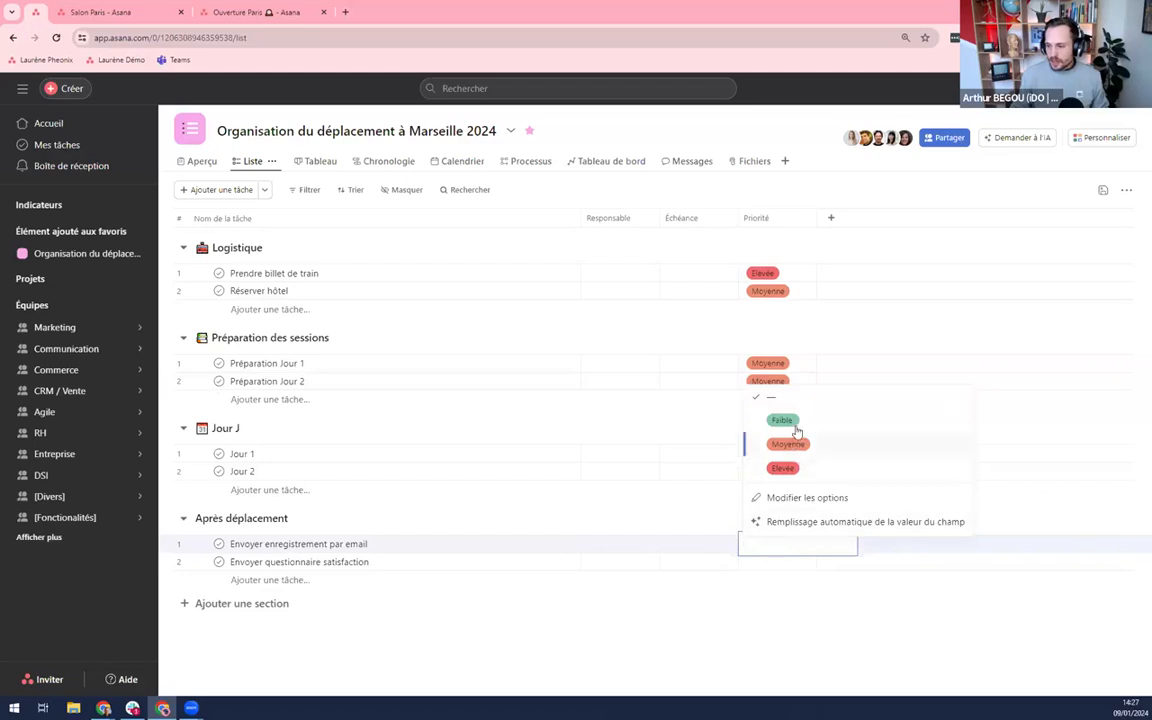
{"action": "left_click", "coordinate": [780, 416]}
{"action": "left_click", "coordinate": [795, 562]}
{"action": "left_click", "coordinate": [790, 440]}
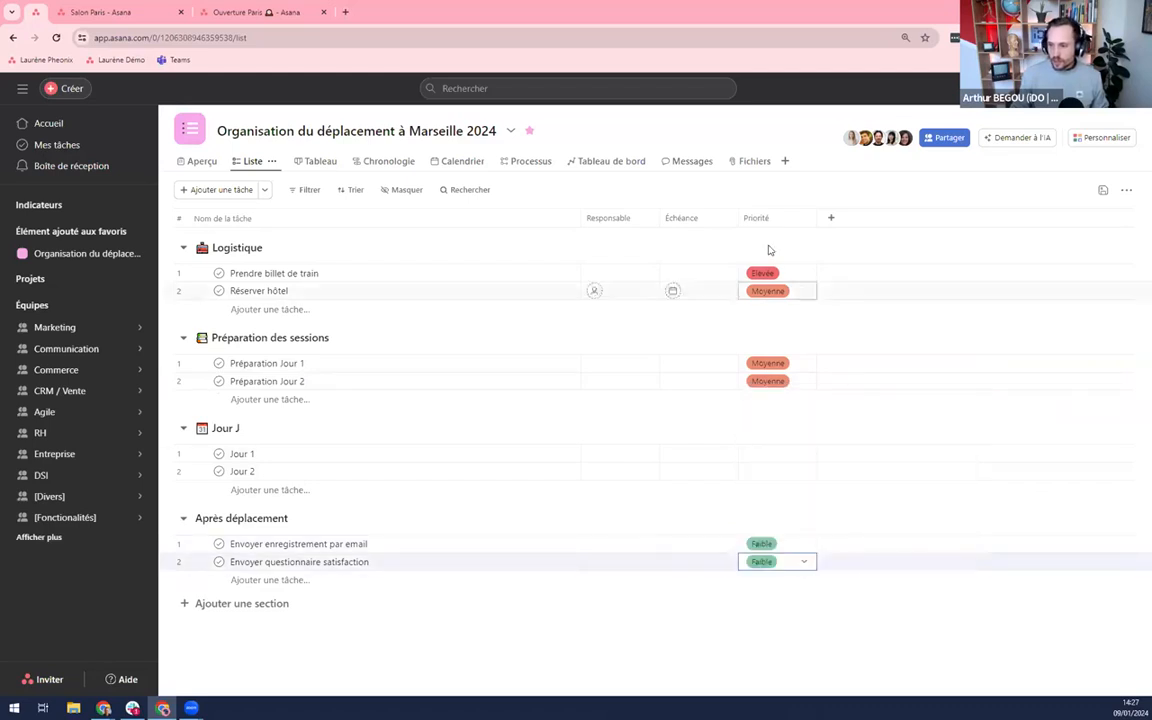
Add Asana's existing "Durée estimée" field to the project from the field library, searching for "durée" and for "est".
{"action": "left_click", "coordinate": [831, 219]}
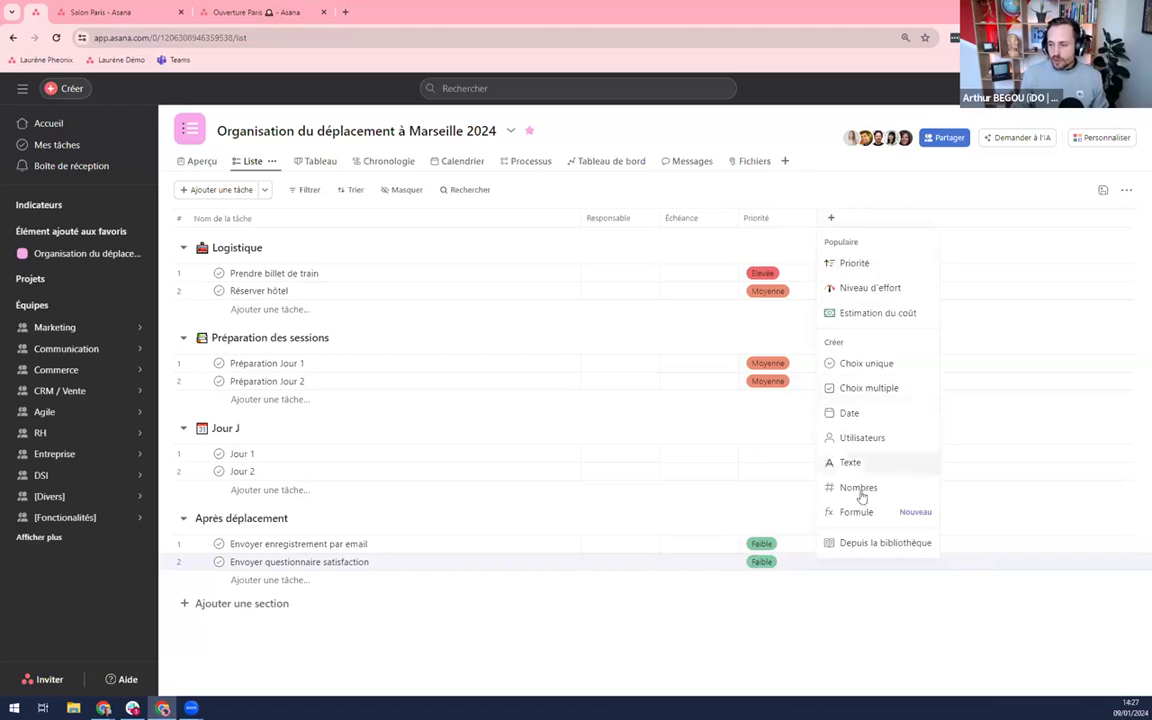
{"action": "left_click", "coordinate": [869, 544]}
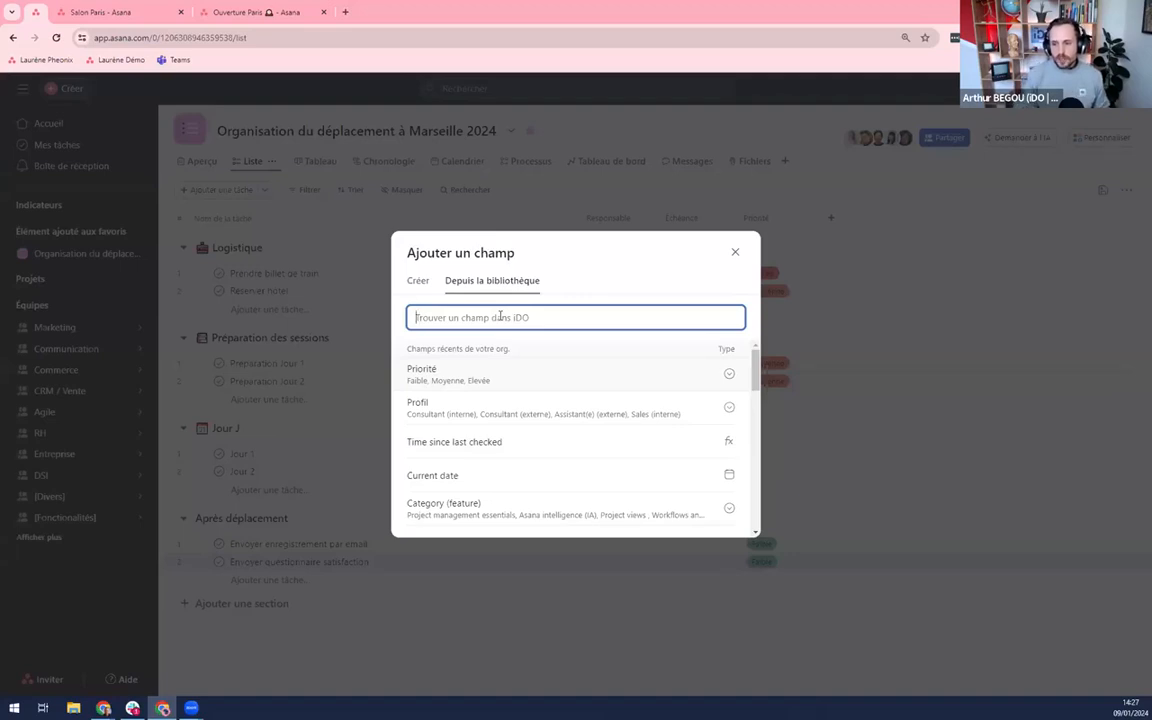
{"action": "type", "text": "durée"}
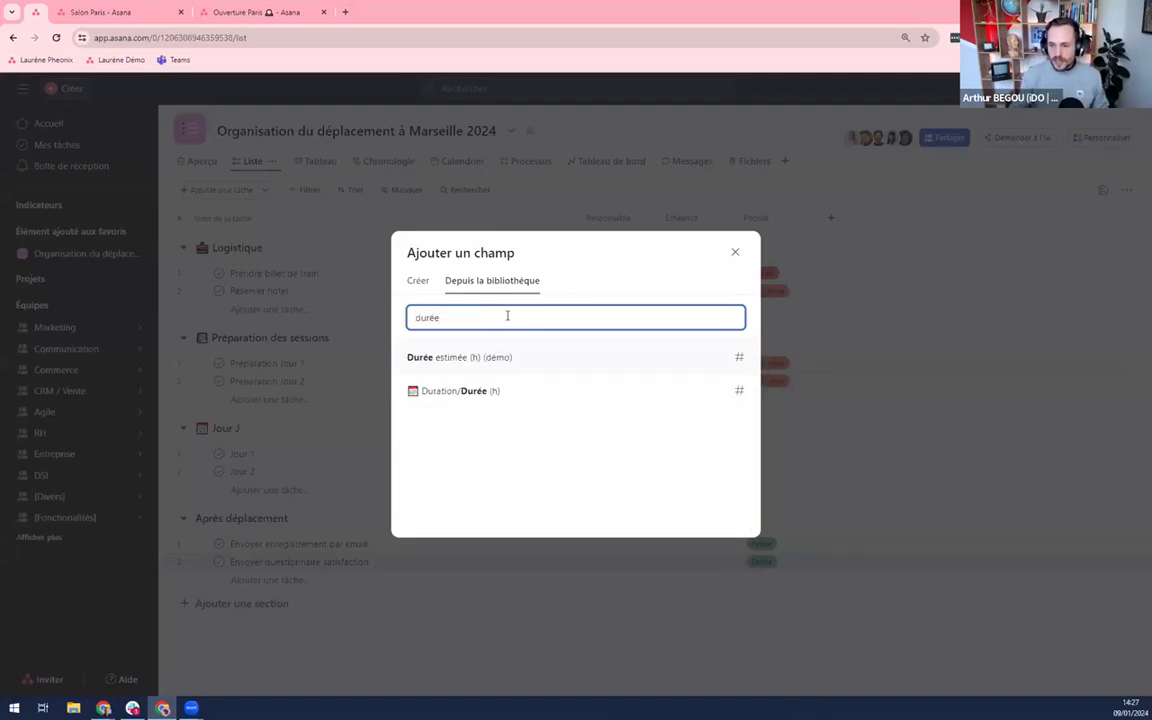
{"action": "key", "text": "BackSpace"}
{"action": "key", "text": "BackSpace"}
{"action": "key", "text": "BackSpace"}
{"action": "key", "text": "BackSpace"}
{"action": "key", "text": "BackSpace"}
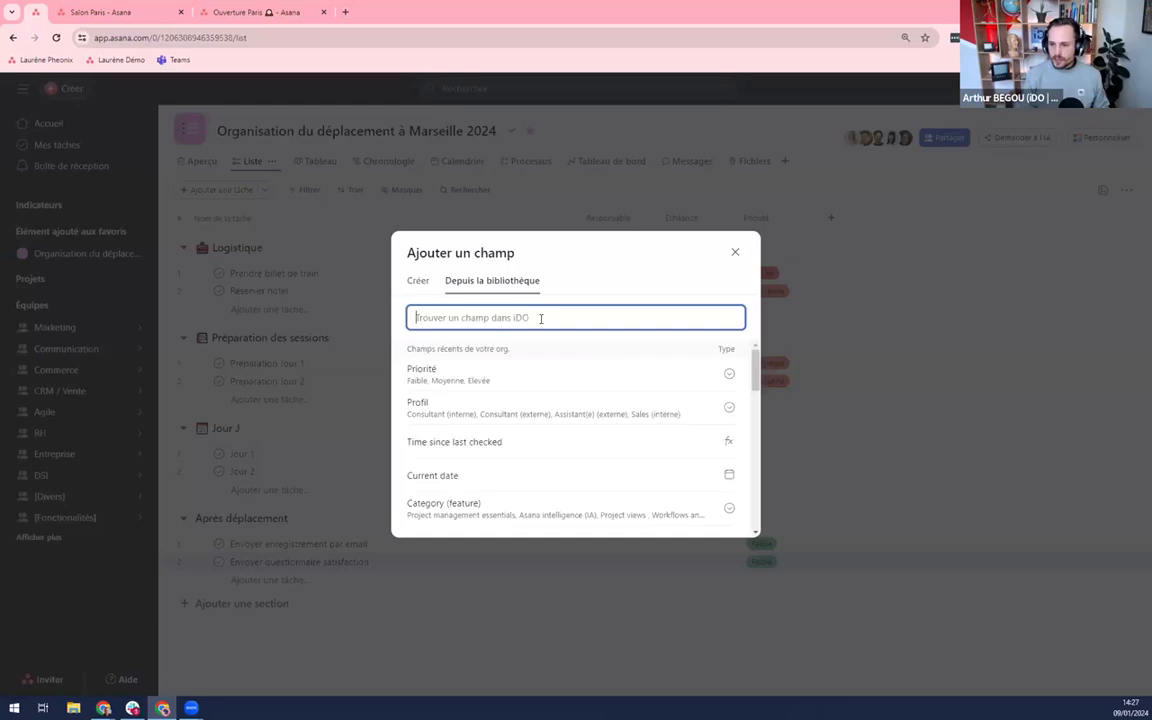
{"action": "type", "text": "durée"}
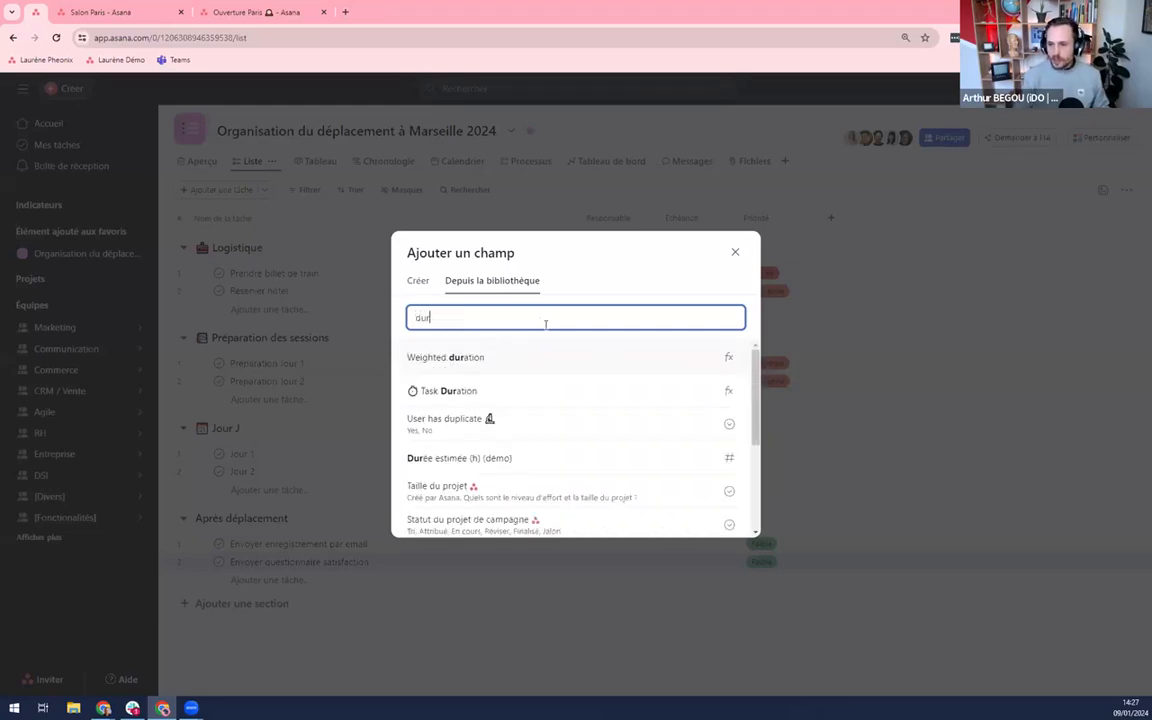
{"action": "key", "text": "BackSpace"}
{"action": "key", "text": "BackSpace"}
{"action": "key", "text": "BackSpace"}
{"action": "key", "text": "BackSpace"}
{"action": "key", "text": "BackSpace"}
{"action": "type", "text": "est"}
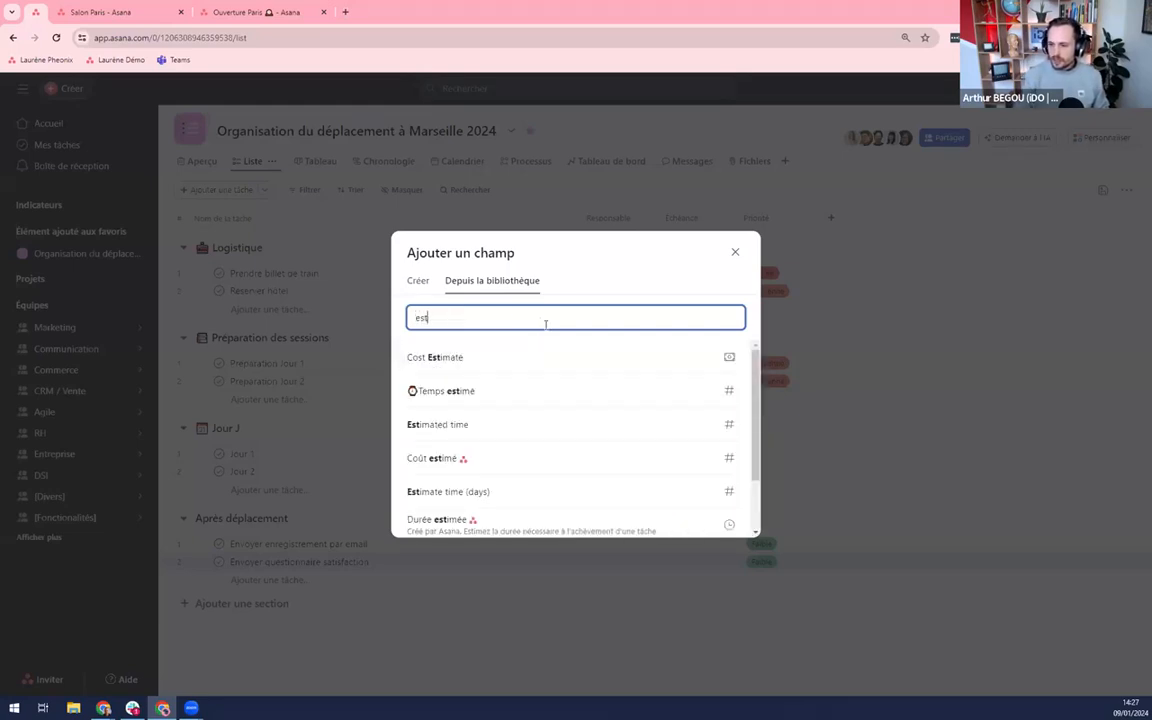
{"action": "scroll", "coordinate": [520, 420], "scroll_direction": "down", "scroll_amount": 2}
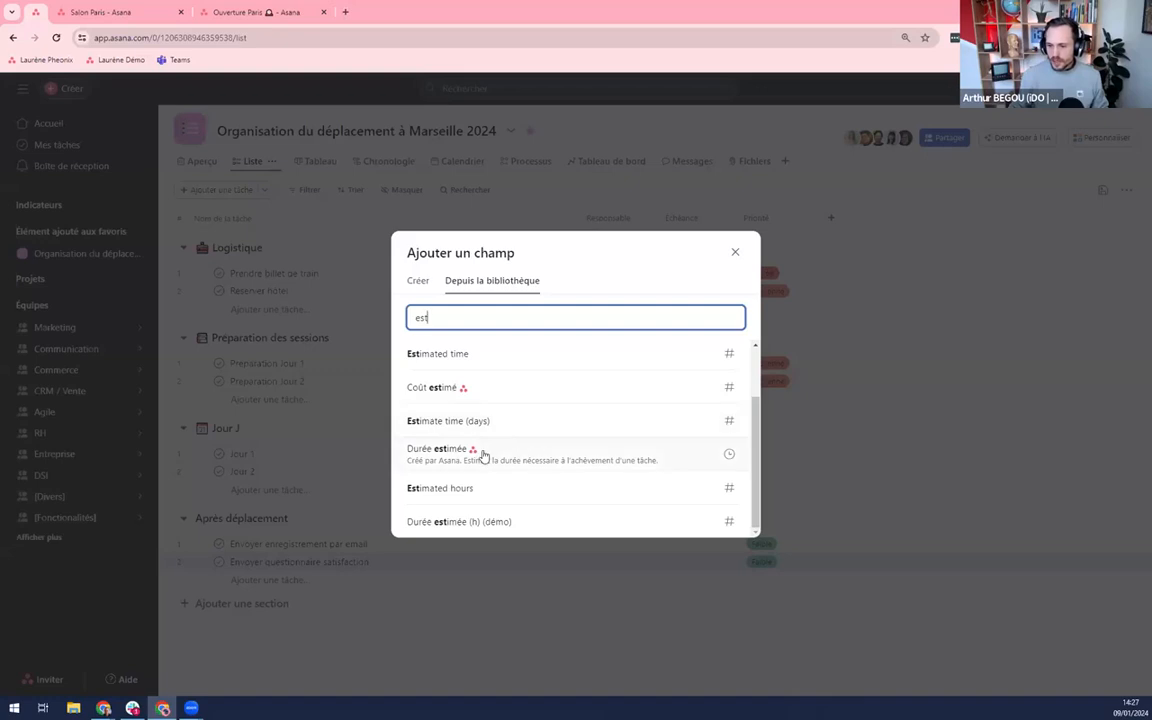
{"action": "left_click", "coordinate": [484, 452]}
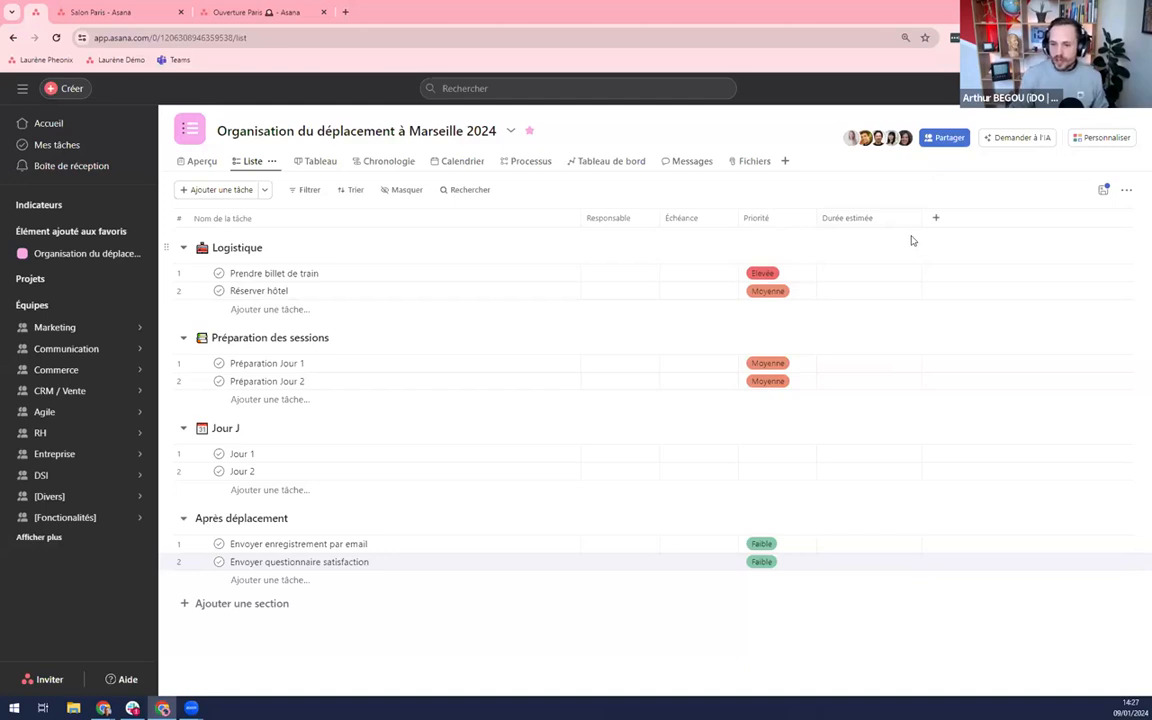
Set the estimated duration of "Prendre billet de train" to 1 hour and of "Réserver hôtel" to 1 minute.
{"action": "left_click", "coordinate": [862, 272]}
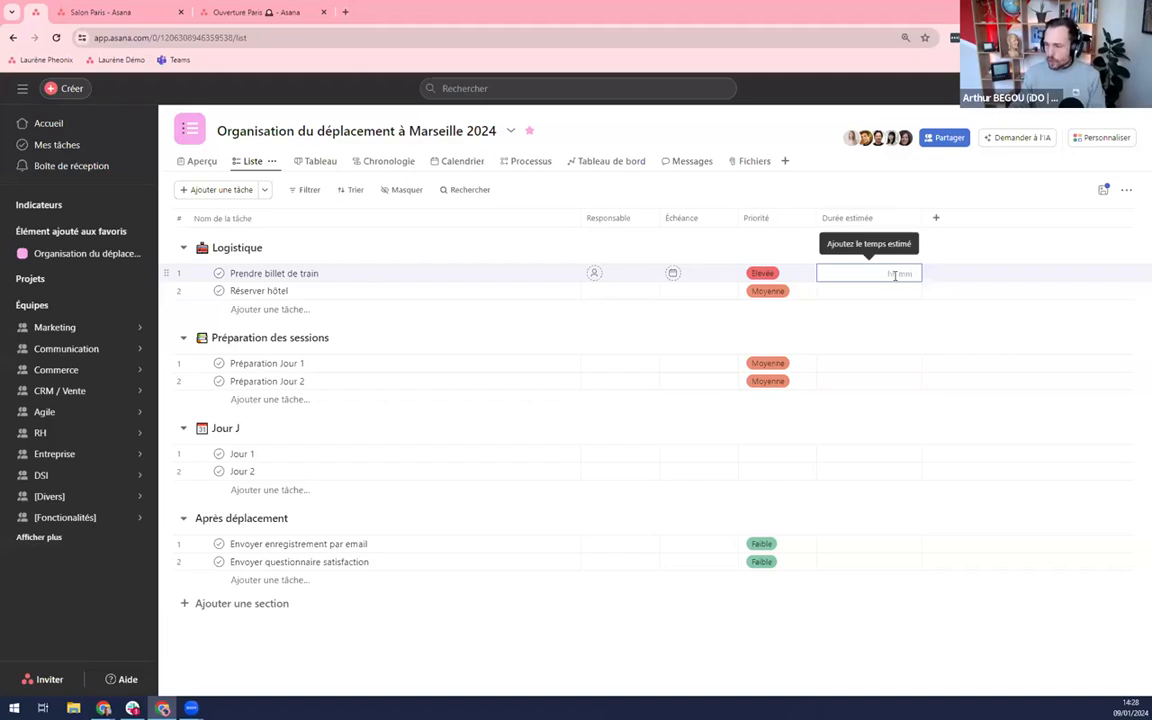
{"action": "type", "text": "1"}
{"action": "left_click", "coordinate": [864, 323]}
{"action": "left_click", "coordinate": [882, 292]}
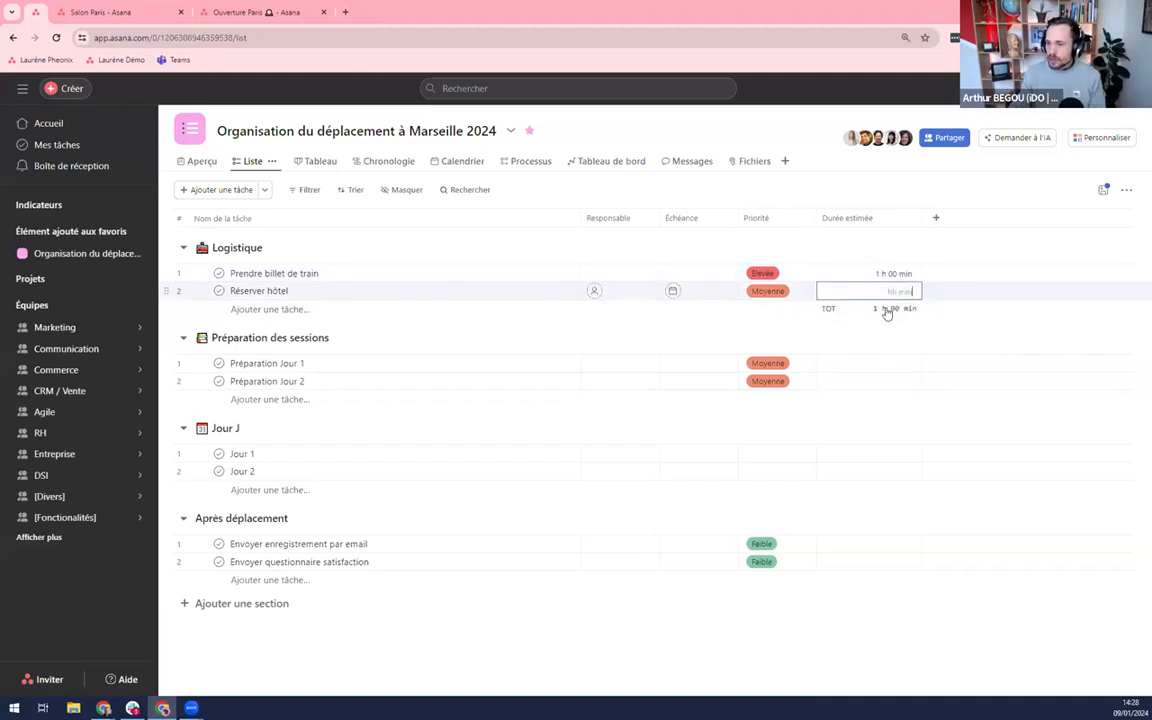
{"action": "type", "text": "1"}
{"action": "key", "text": "Return"}
Set the estimated duration of both "Préparation Jour 1" and "Préparation Jour 2" to 2 hours.
{"action": "left_click", "coordinate": [886, 362]}
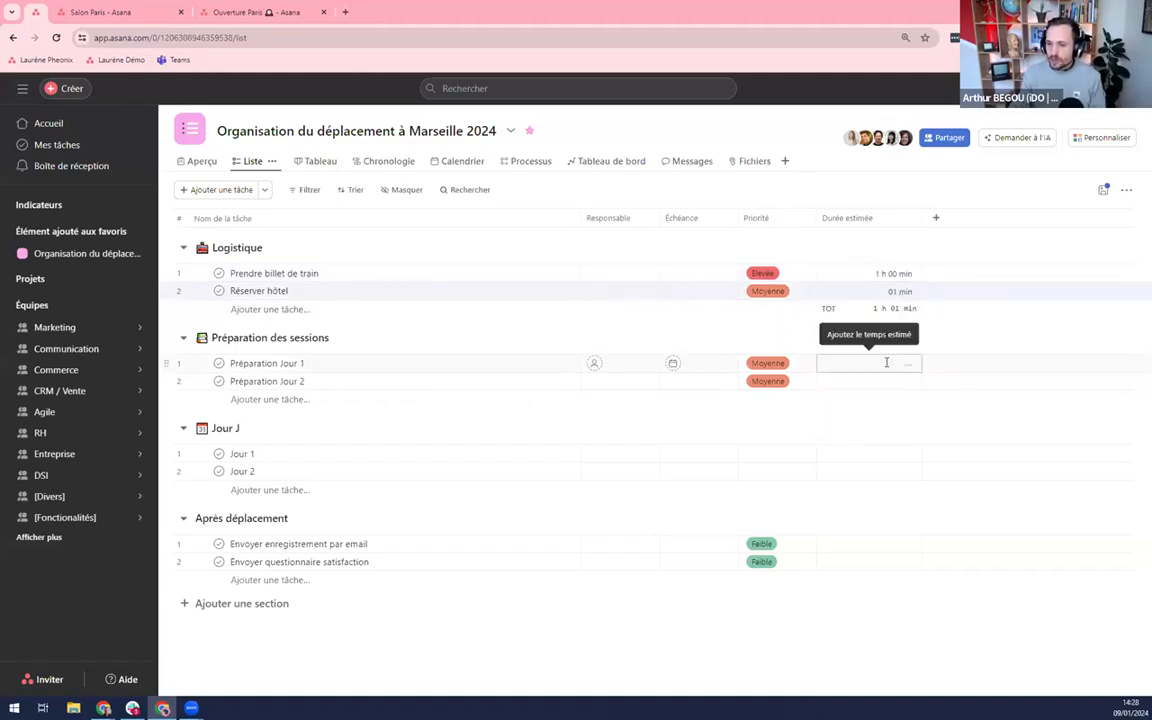
{"action": "type", "text": "2"}
{"action": "left_click", "coordinate": [840, 387]}
{"action": "left_click", "coordinate": [882, 381]}
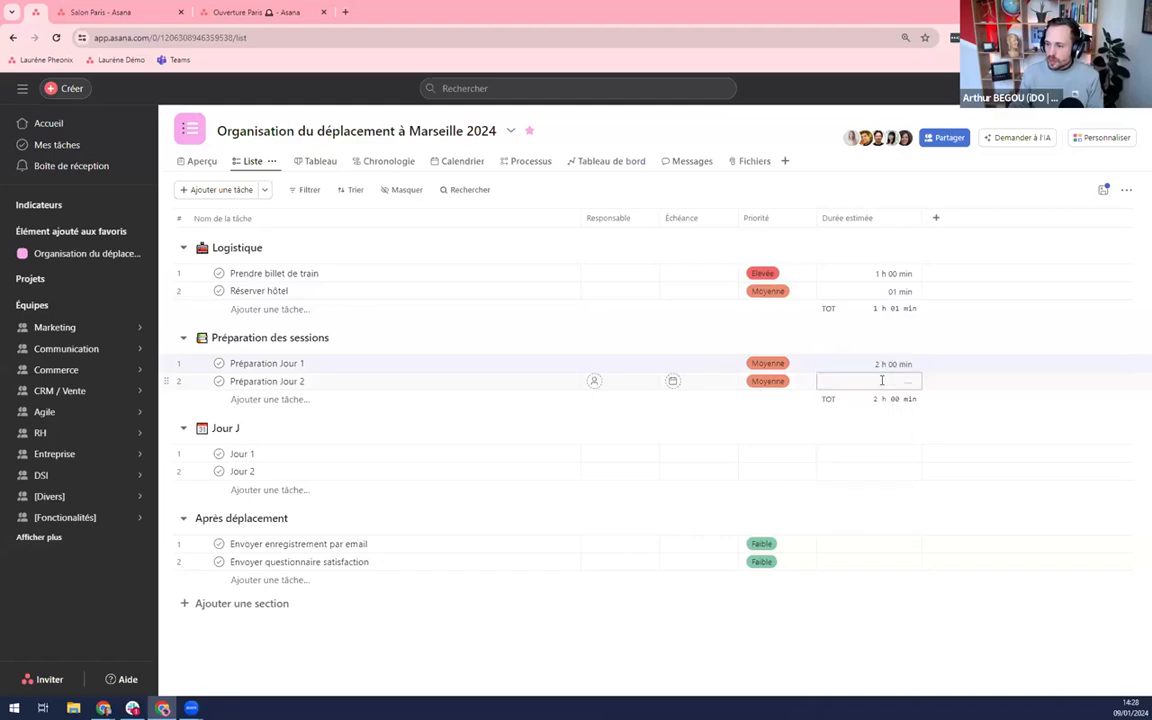
{"action": "type", "text": "2"}
{"action": "left_click", "coordinate": [873, 407]}
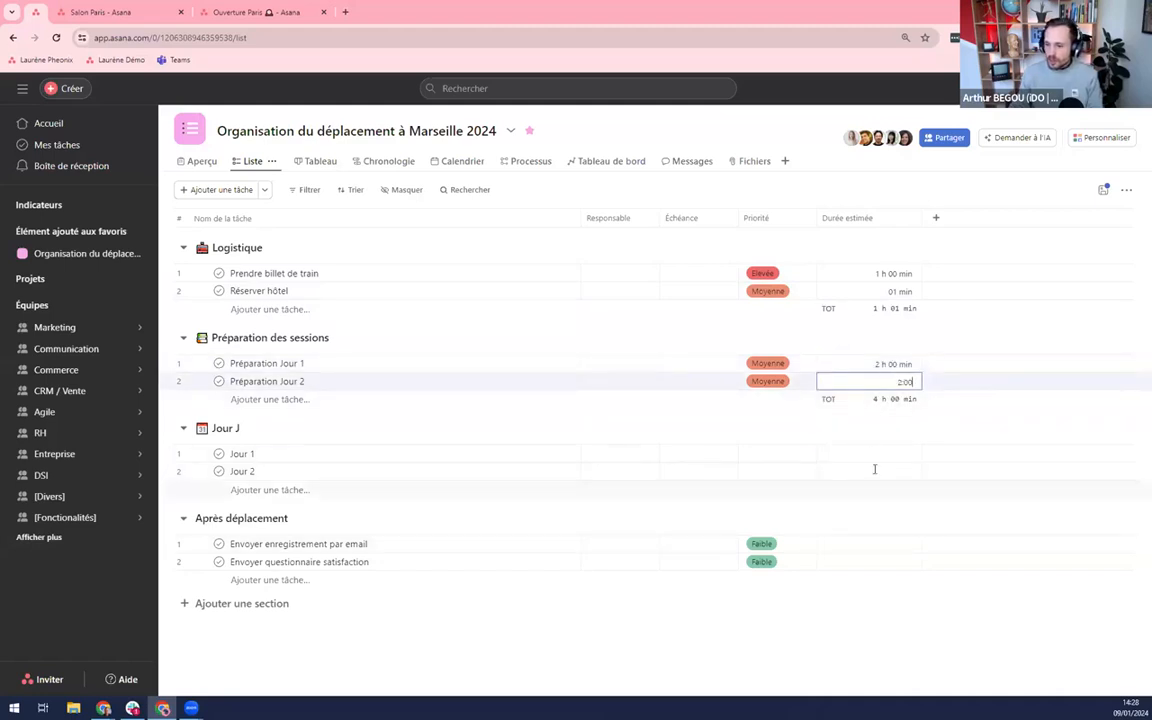
Set the estimated duration of the "Jour 1" and "Jour 2" tasks to 3 hours each.
{"action": "left_click", "coordinate": [875, 455]}
{"action": "type", "text": "3"}
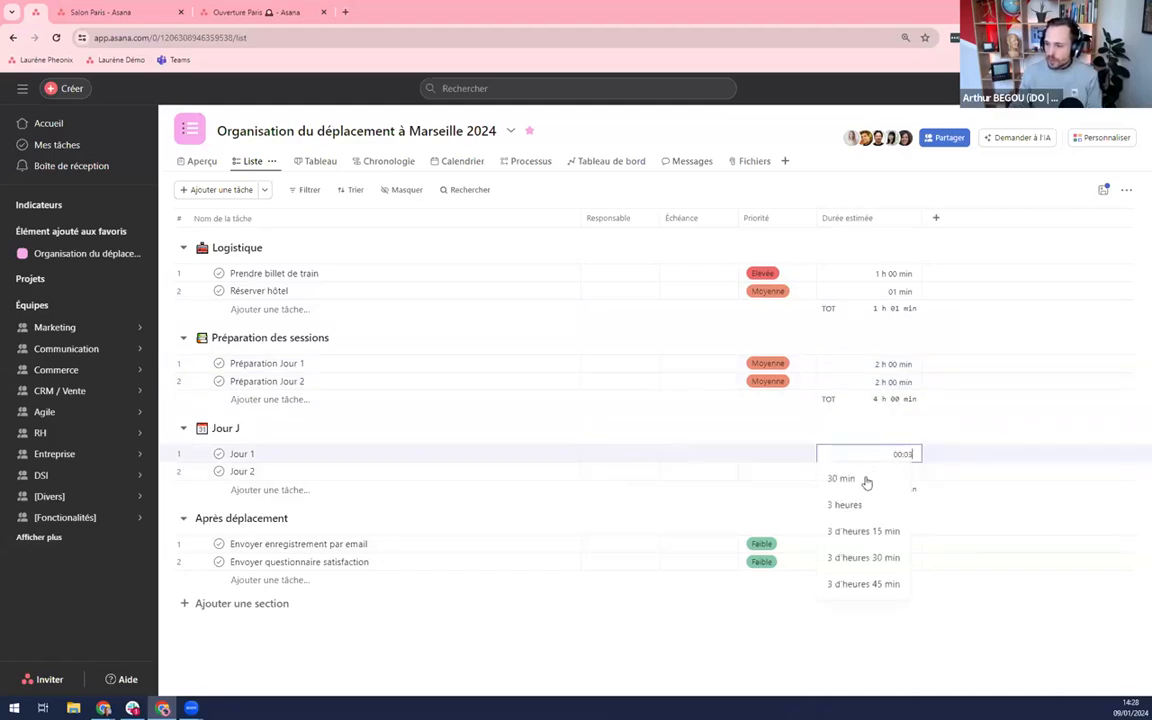
{"action": "left_click", "coordinate": [867, 505]}
{"action": "type", "text": "3"}
{"action": "left_click", "coordinate": [862, 523]}
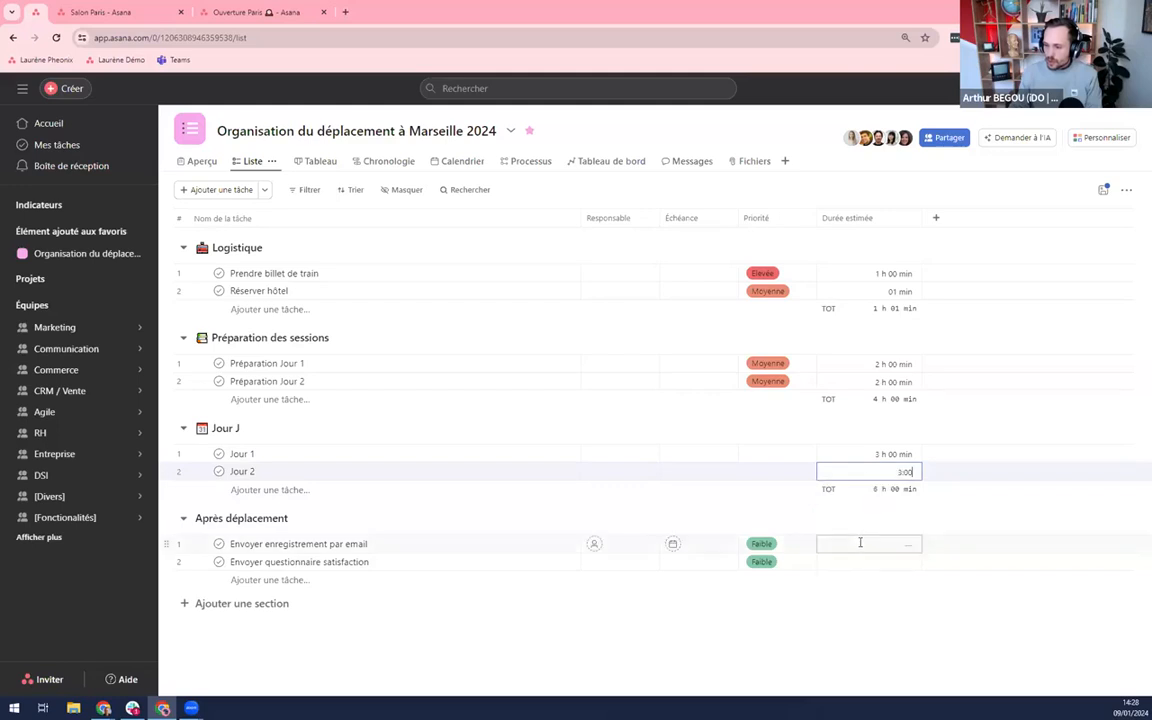
Set the estimated duration of "Envoyer enregistrement par email" to 1 hour and of "Envoyer questionnaire satisfaction" to 30 minutes.
{"action": "left_click", "coordinate": [860, 544]}
{"action": "type", "text": "1"}
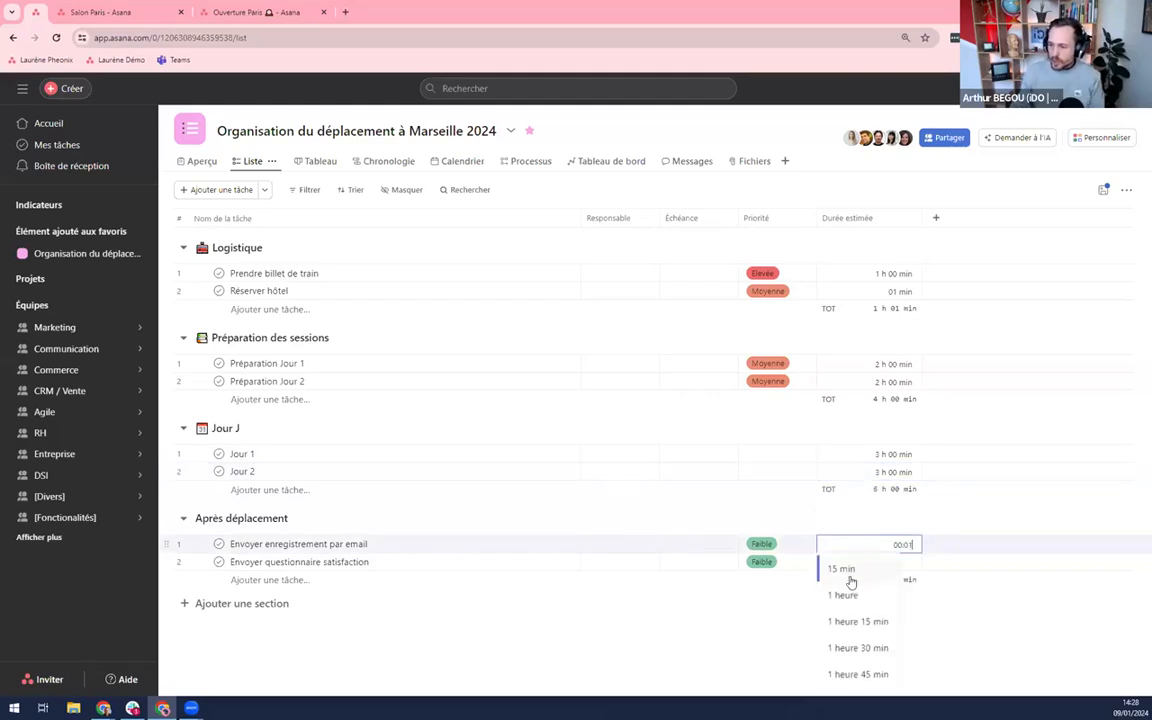
{"action": "left_click", "coordinate": [850, 596]}
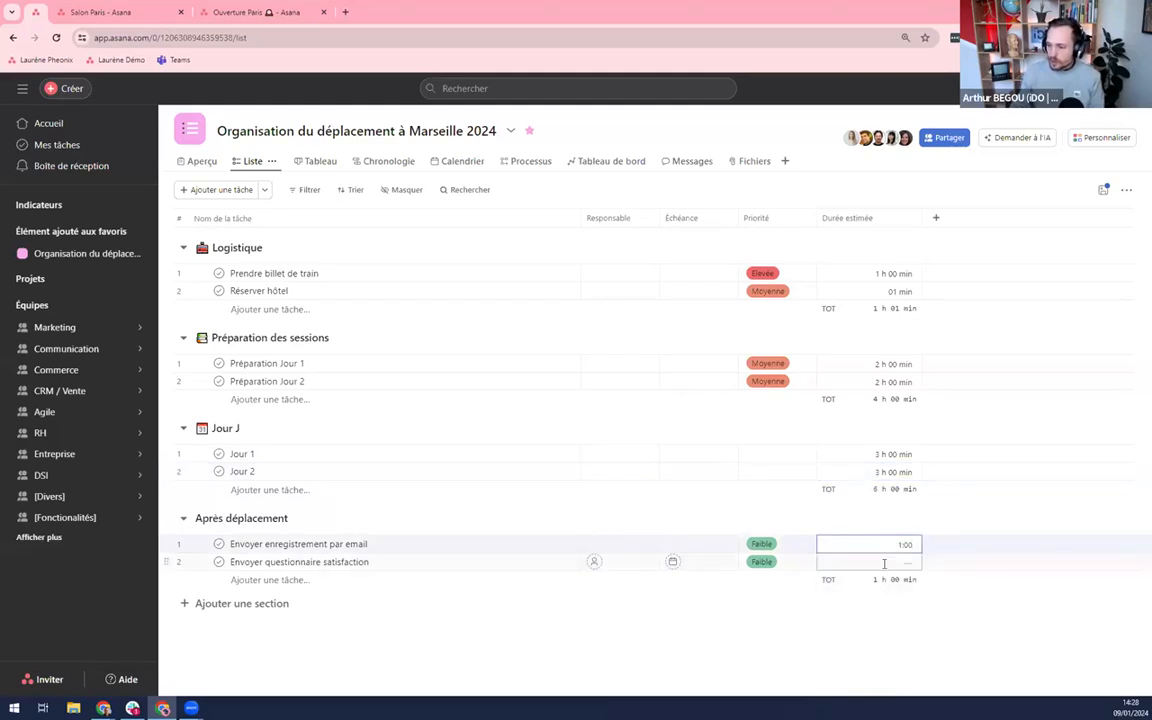
{"action": "left_click", "coordinate": [878, 563]}
{"action": "type", "text": "30"}
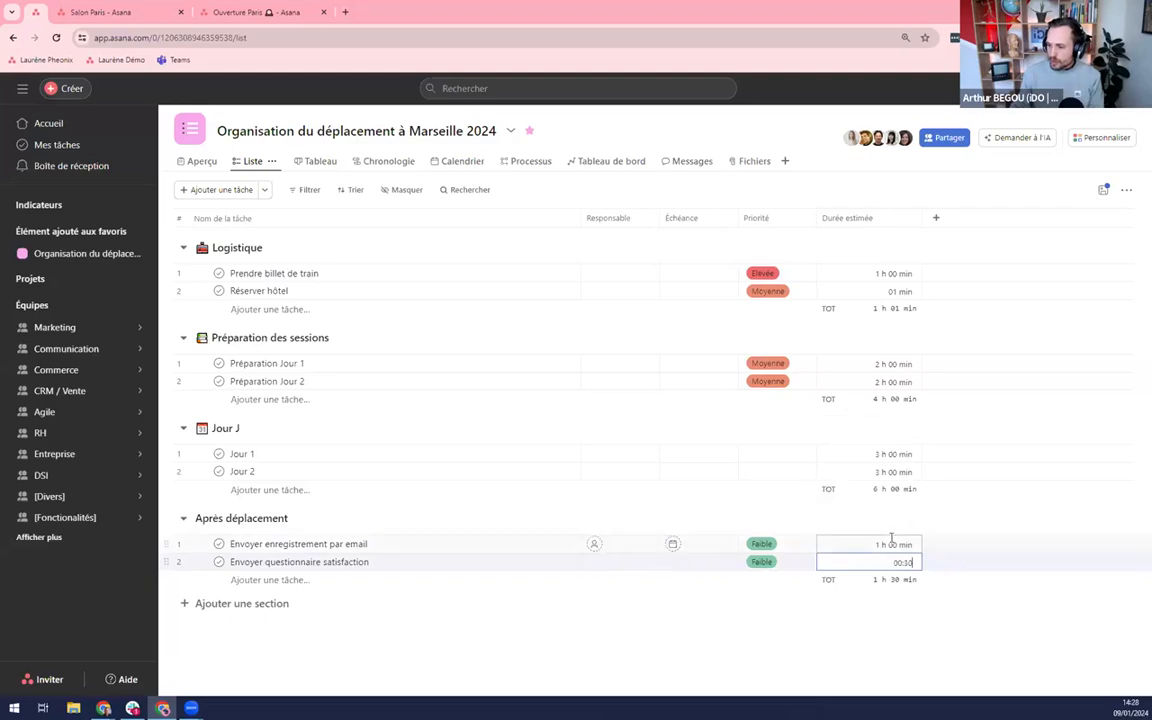
{"action": "left_click", "coordinate": [852, 523]}
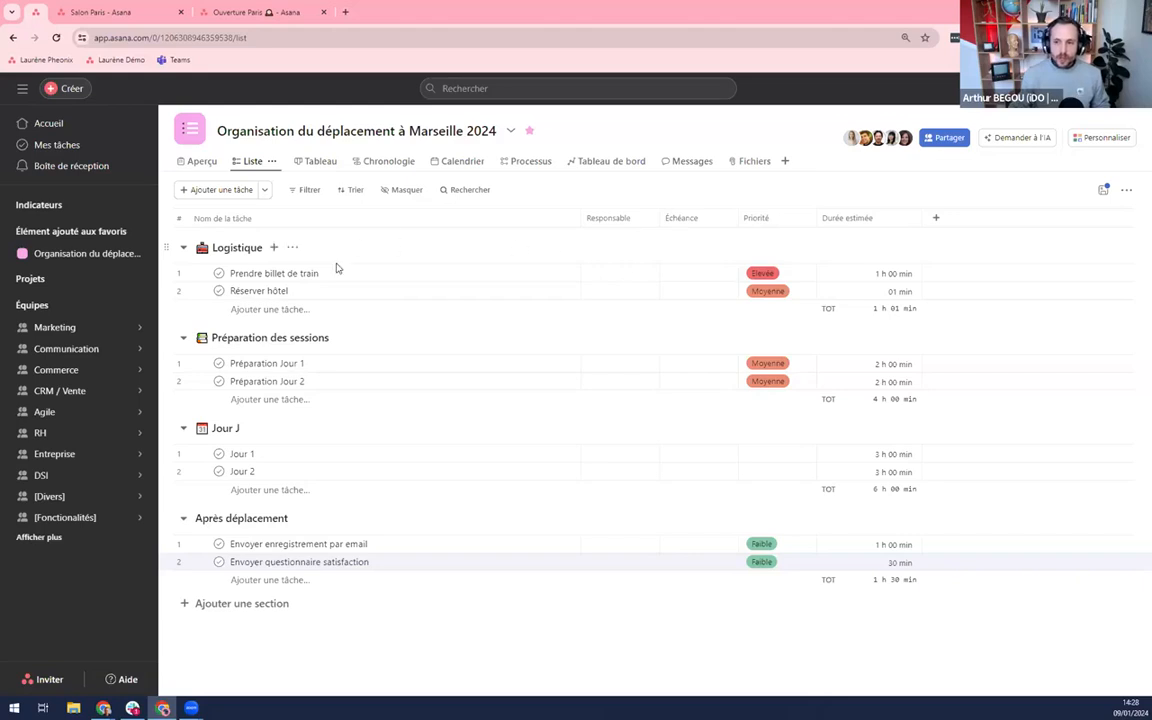
Assign both tasks in the "Logistique" section to Larry Page.
{"action": "left_click", "coordinate": [630, 273]}
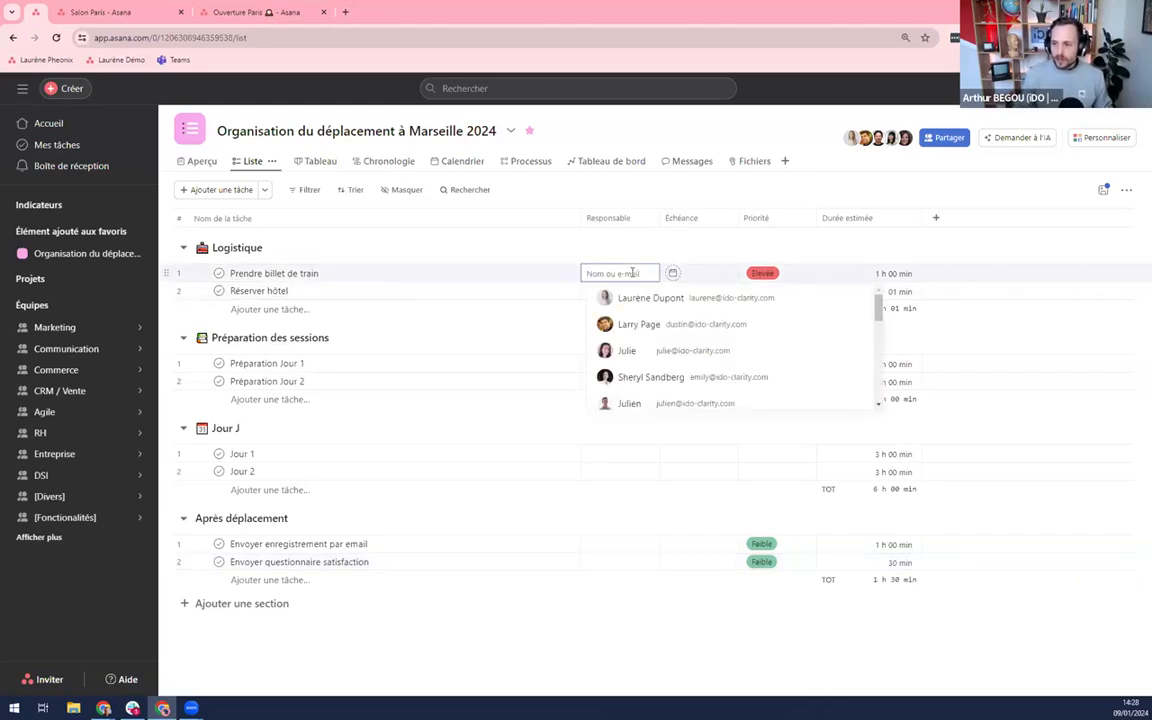
{"action": "left_click", "coordinate": [633, 326]}
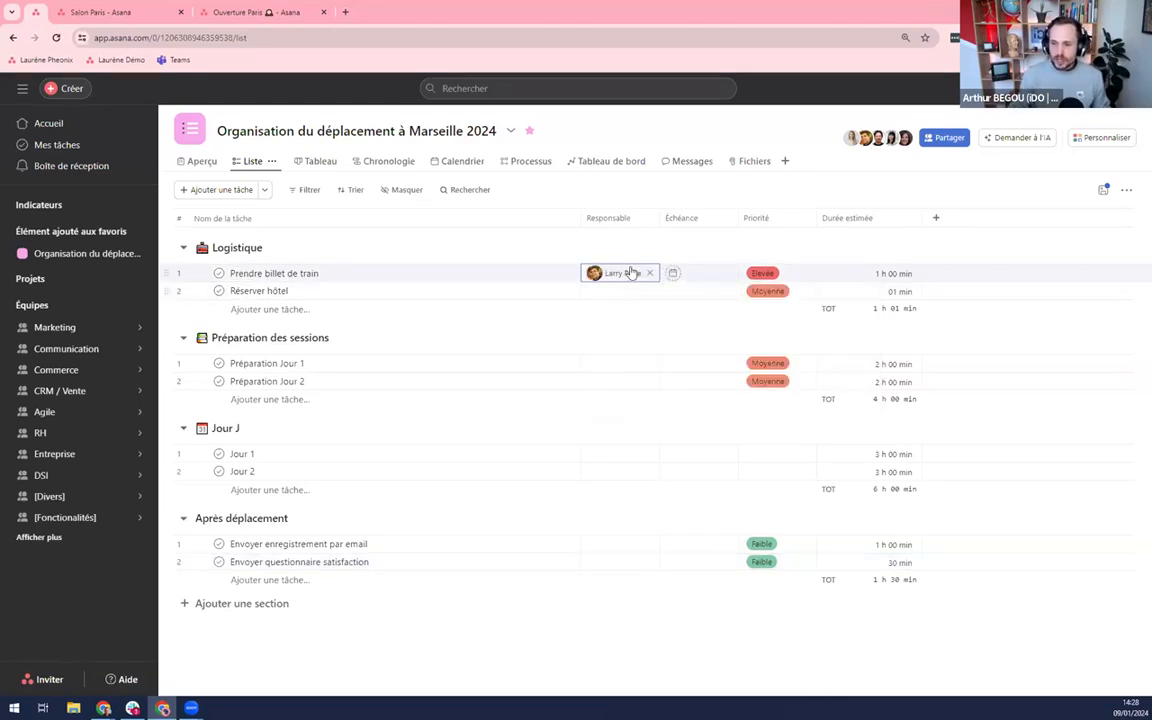
{"action": "left_click", "coordinate": [596, 291]}
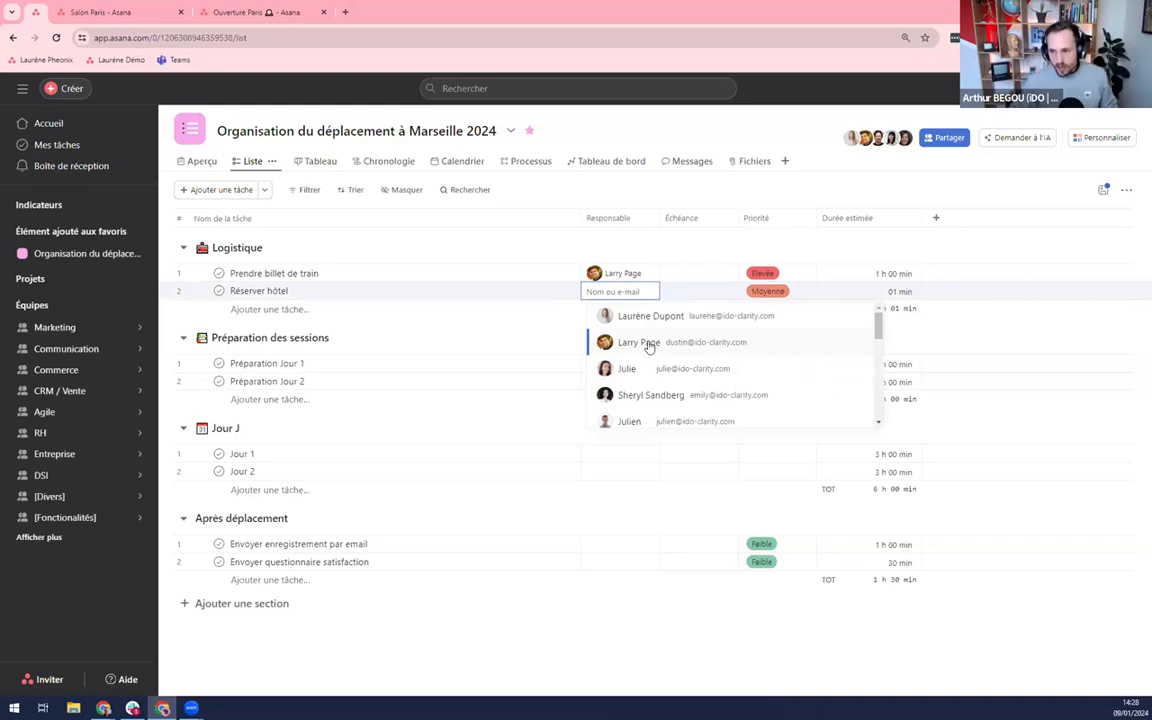
{"action": "left_click", "coordinate": [648, 343]}
Assign all four tasks in the "Préparation des sessions" and "Jour J" sections to the first suggested team member.
{"action": "left_click", "coordinate": [610, 364]}
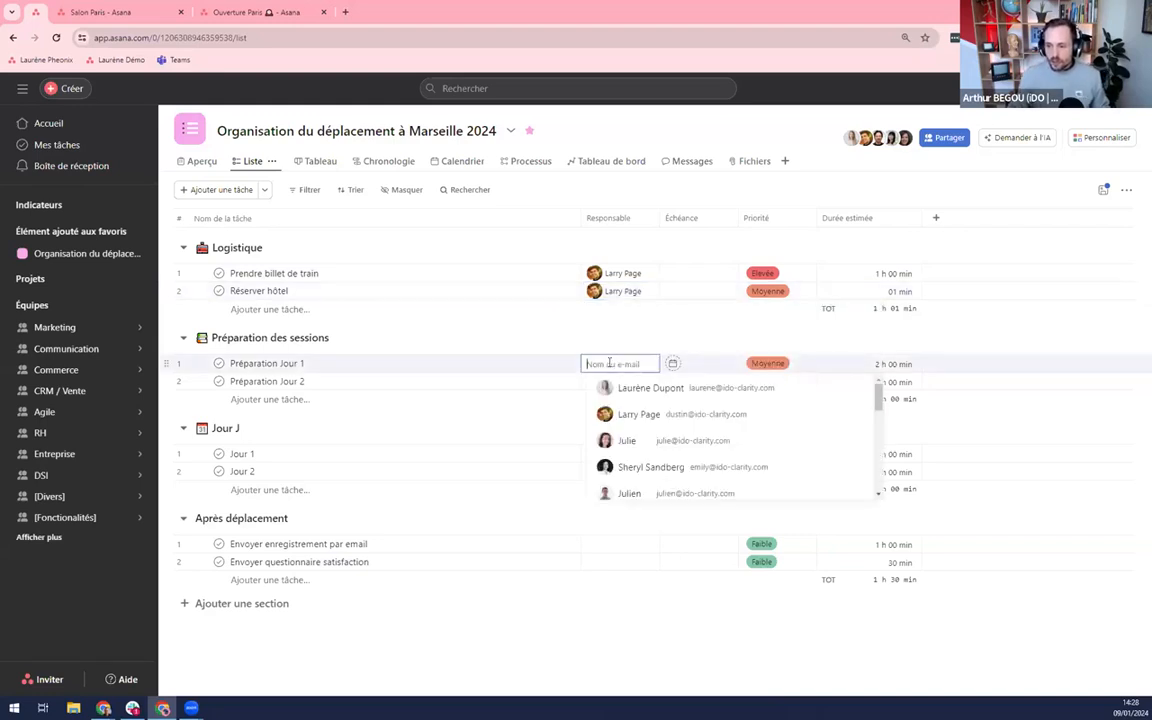
{"action": "left_click", "coordinate": [634, 390]}
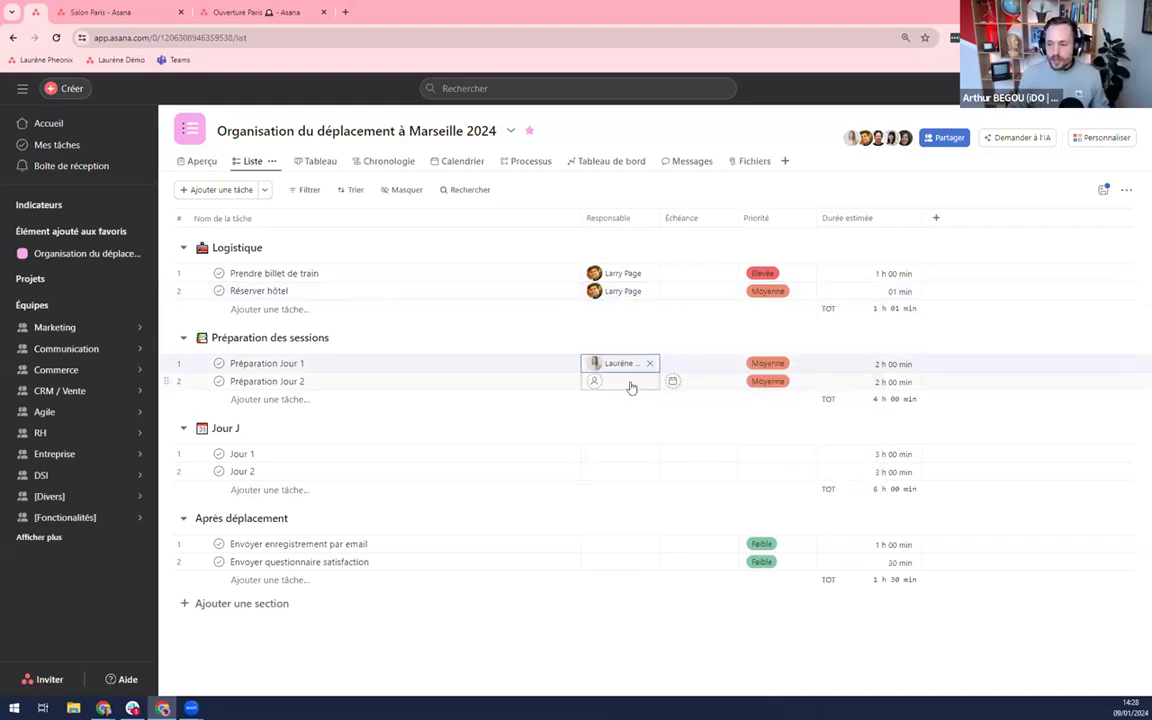
{"action": "left_click", "coordinate": [630, 384]}
{"action": "left_click", "coordinate": [641, 413]}
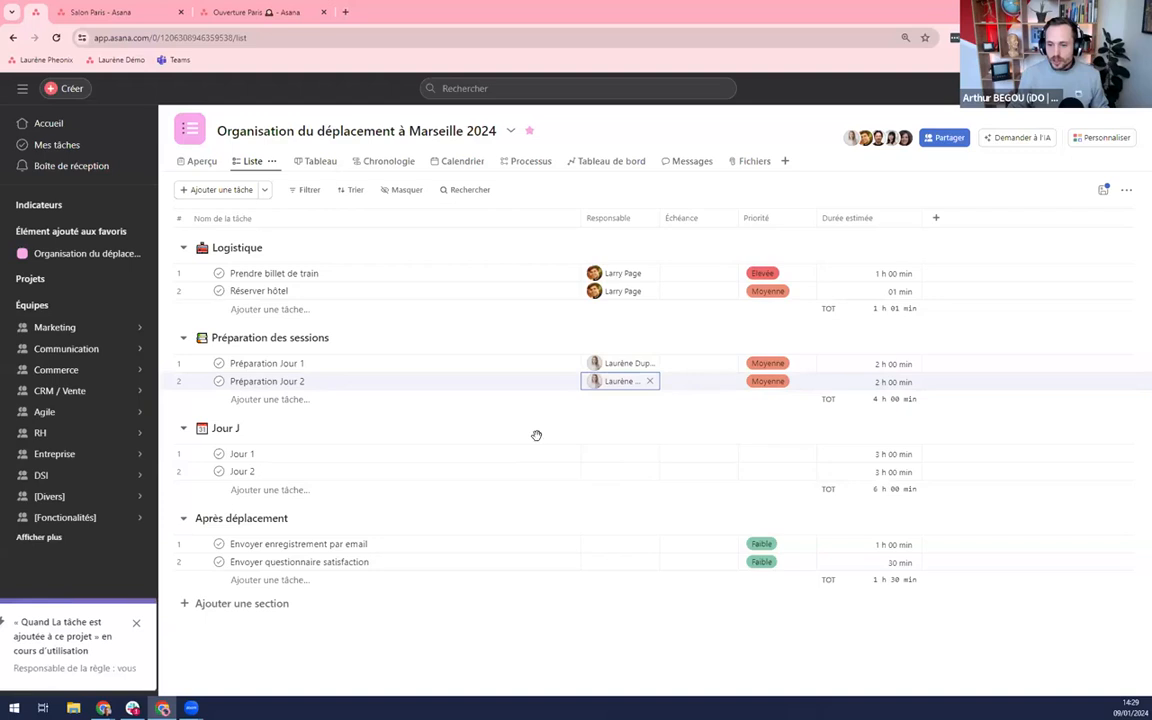
{"action": "left_click", "coordinate": [626, 455]}
{"action": "left_click", "coordinate": [630, 477]}
{"action": "left_click", "coordinate": [628, 478]}
{"action": "left_click", "coordinate": [632, 497]}
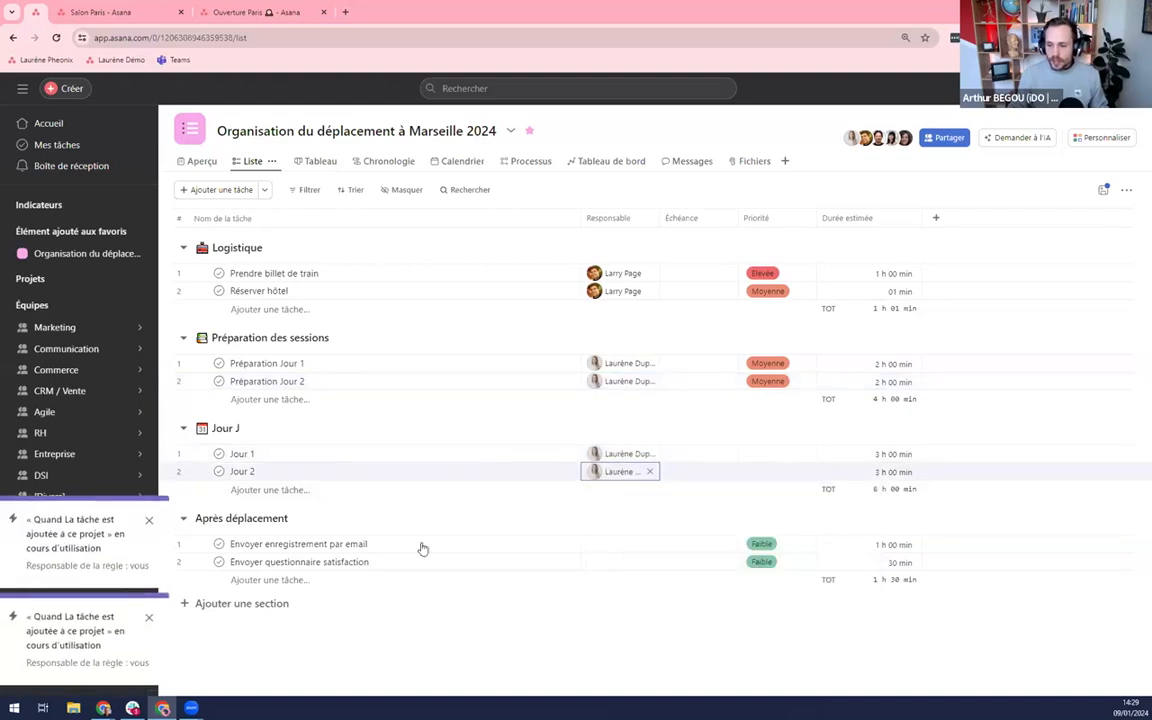
Assign both tasks in the "Après déplacement" section to Sheryl Sandberg.
{"action": "left_click", "coordinate": [613, 545]}
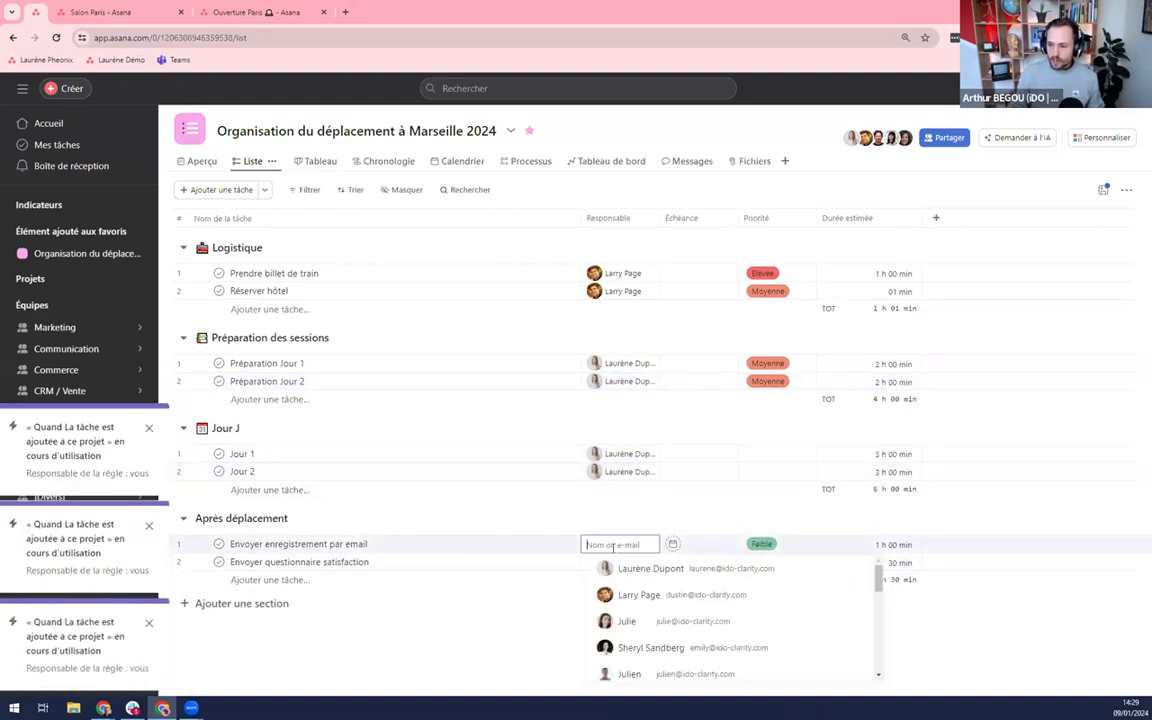
{"action": "left_click", "coordinate": [640, 647]}
{"action": "left_click", "coordinate": [625, 564]}
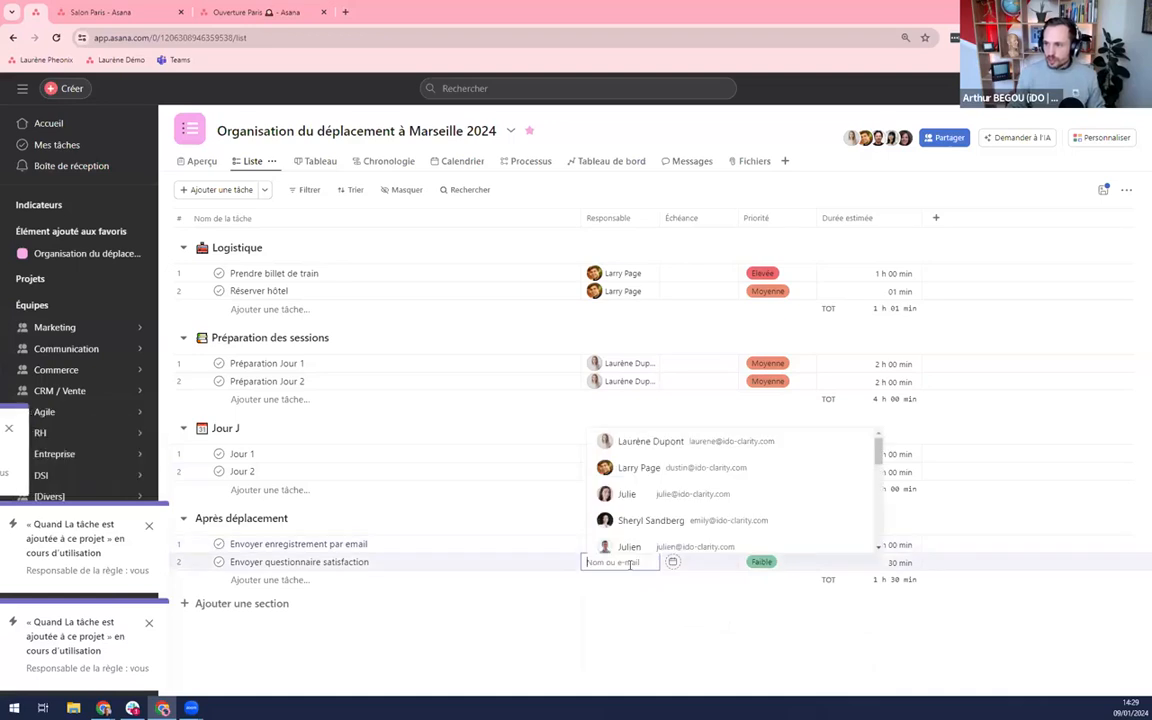
{"action": "left_click", "coordinate": [648, 520]}
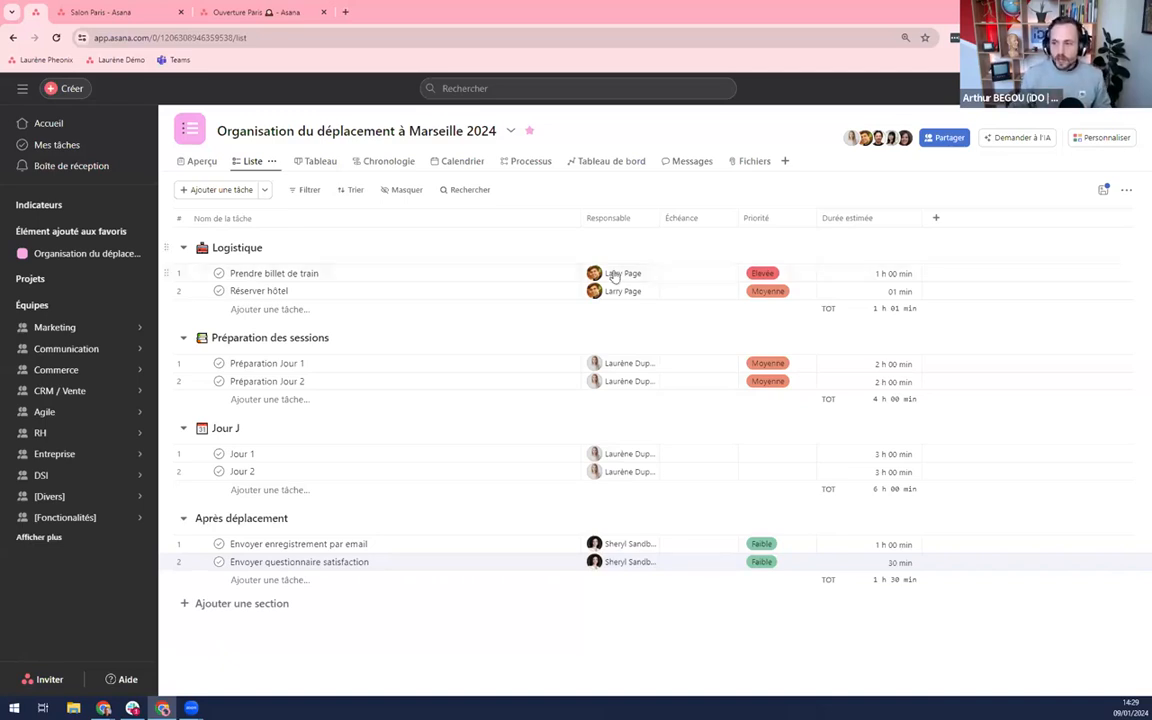
Set the due date of both "Jour 1" and "Jour 2" in the "Jour J" section to 31 January 2024.
{"action": "left_click", "coordinate": [700, 275]}
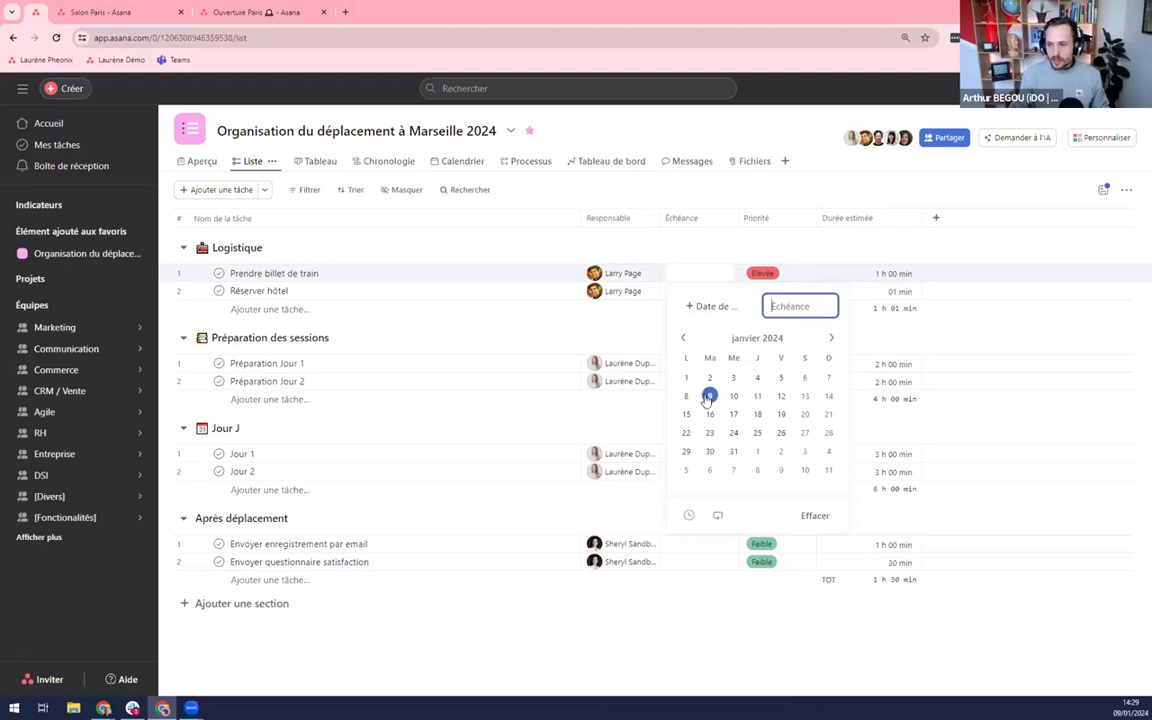
{"action": "left_click", "coordinate": [641, 331]}
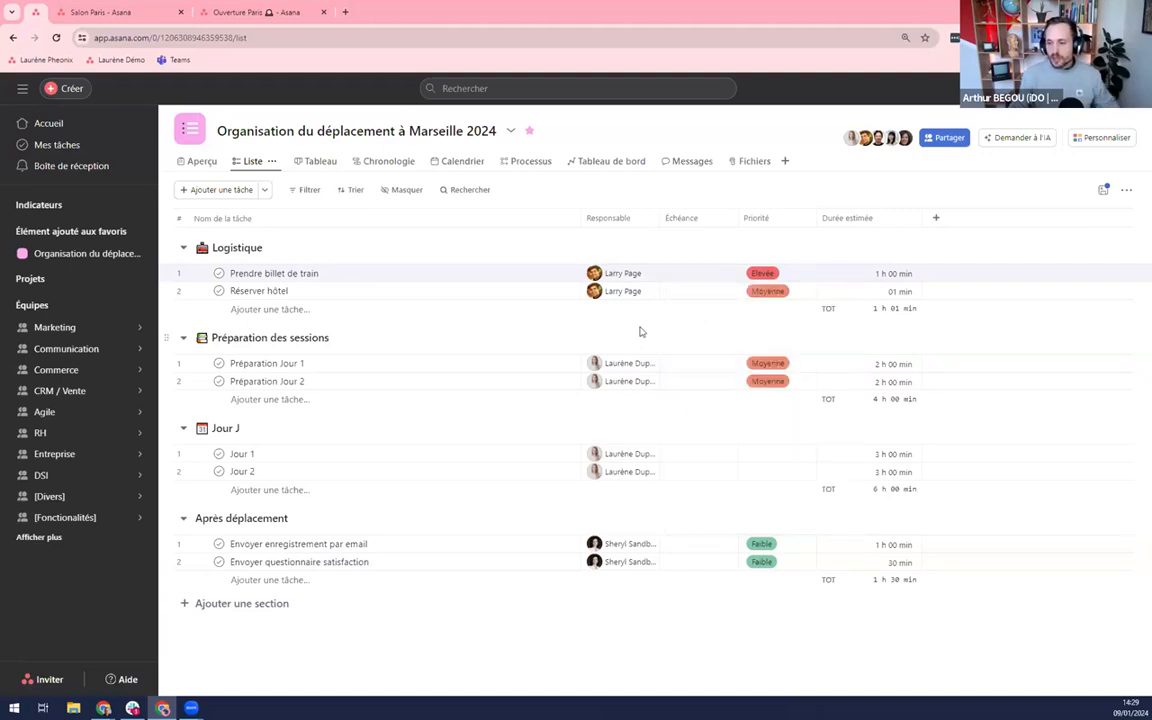
{"action": "left_click", "coordinate": [696, 458]}
{"action": "left_click", "coordinate": [733, 361]}
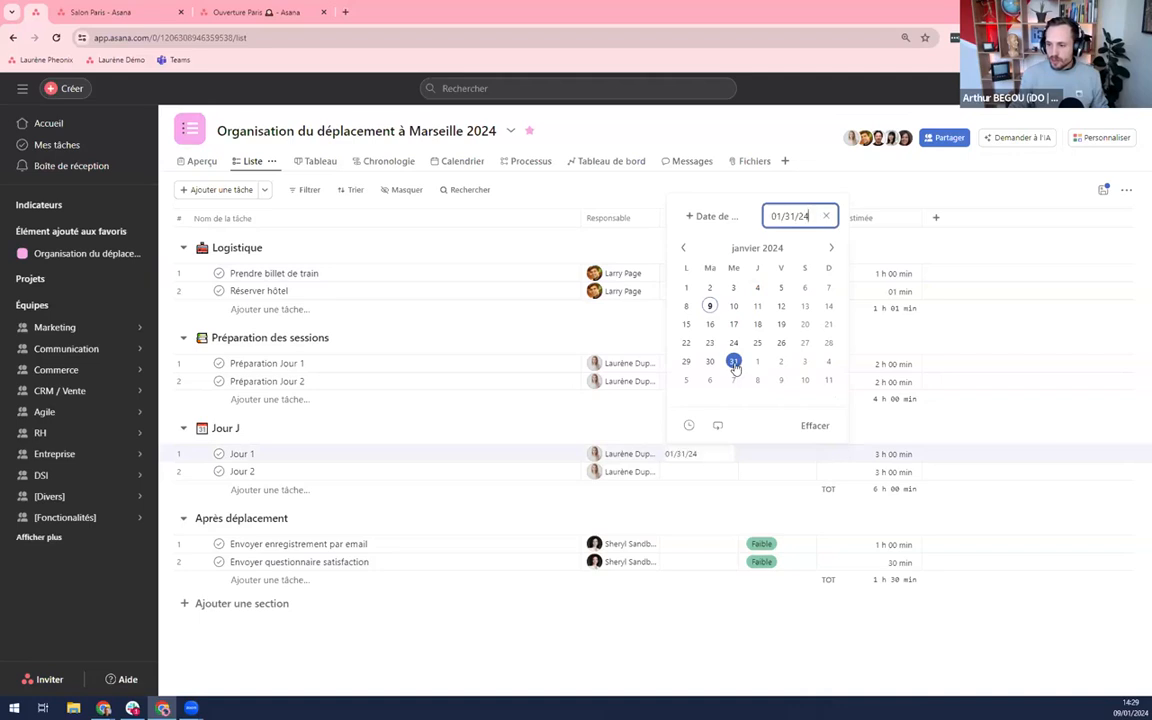
{"action": "left_click", "coordinate": [686, 483]}
{"action": "left_click", "coordinate": [733, 378]}
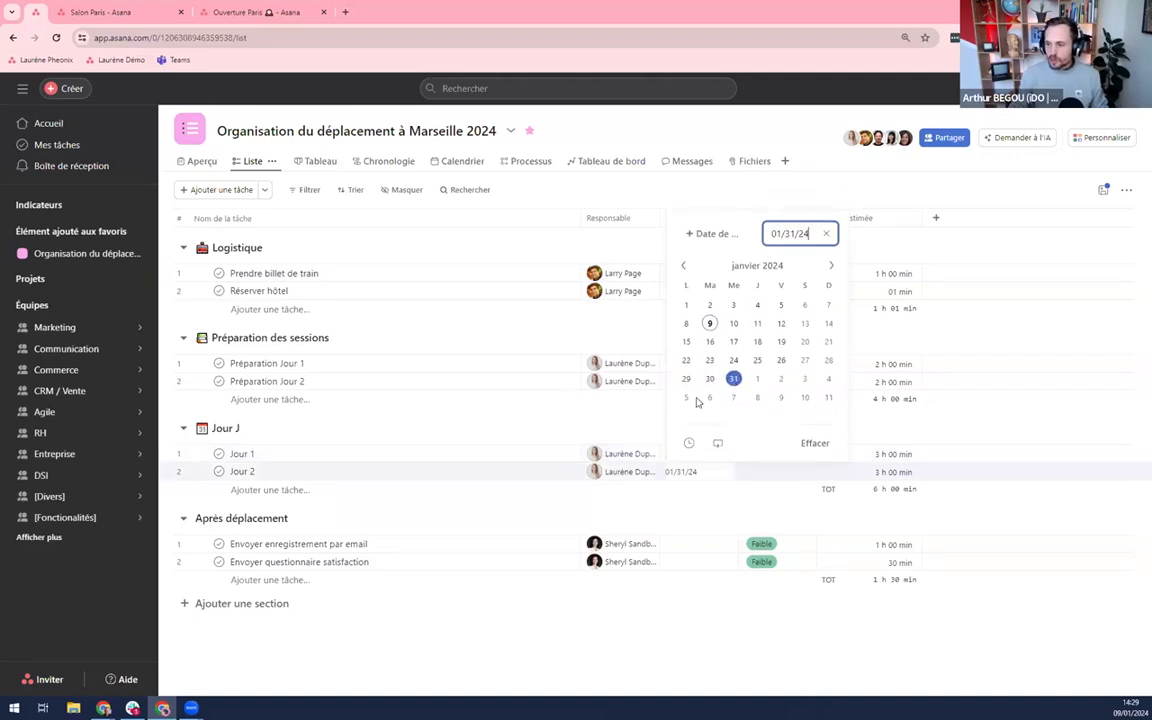
{"action": "left_click", "coordinate": [640, 418]}
Set the due date of "Prendre billet de train" to 12 January 2024 and of "Réserver hôtel" to 11 January 2024.
{"action": "left_click", "coordinate": [692, 274]}
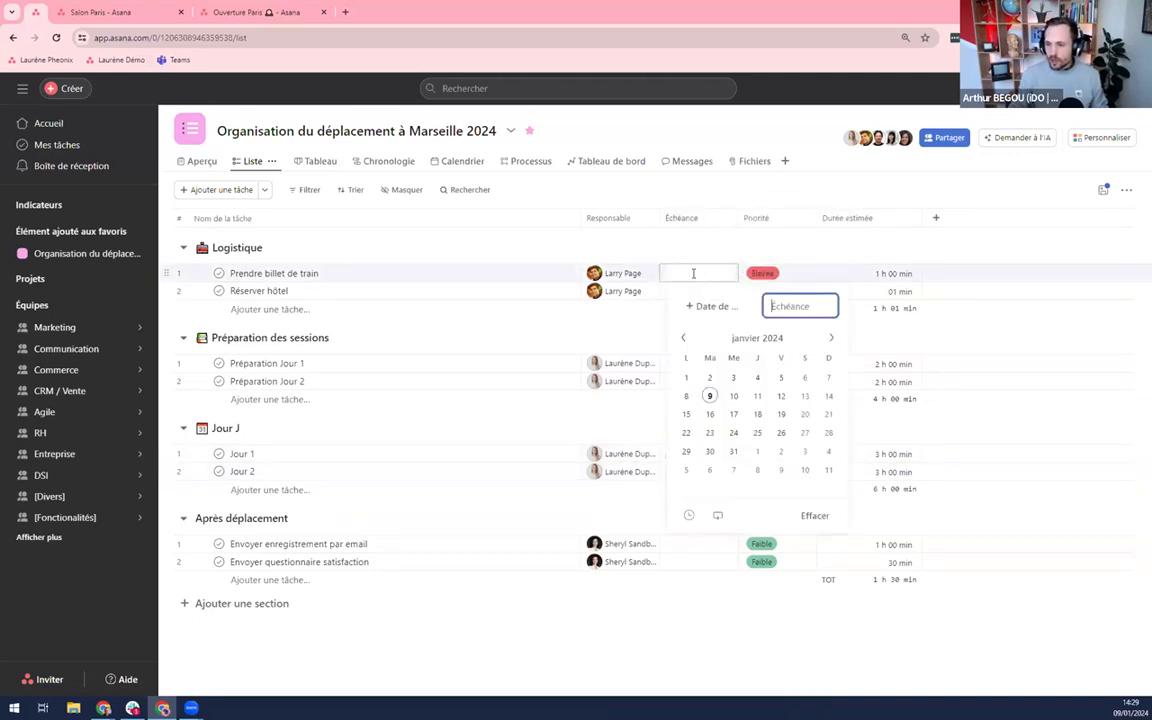
{"action": "left_click", "coordinate": [781, 396]}
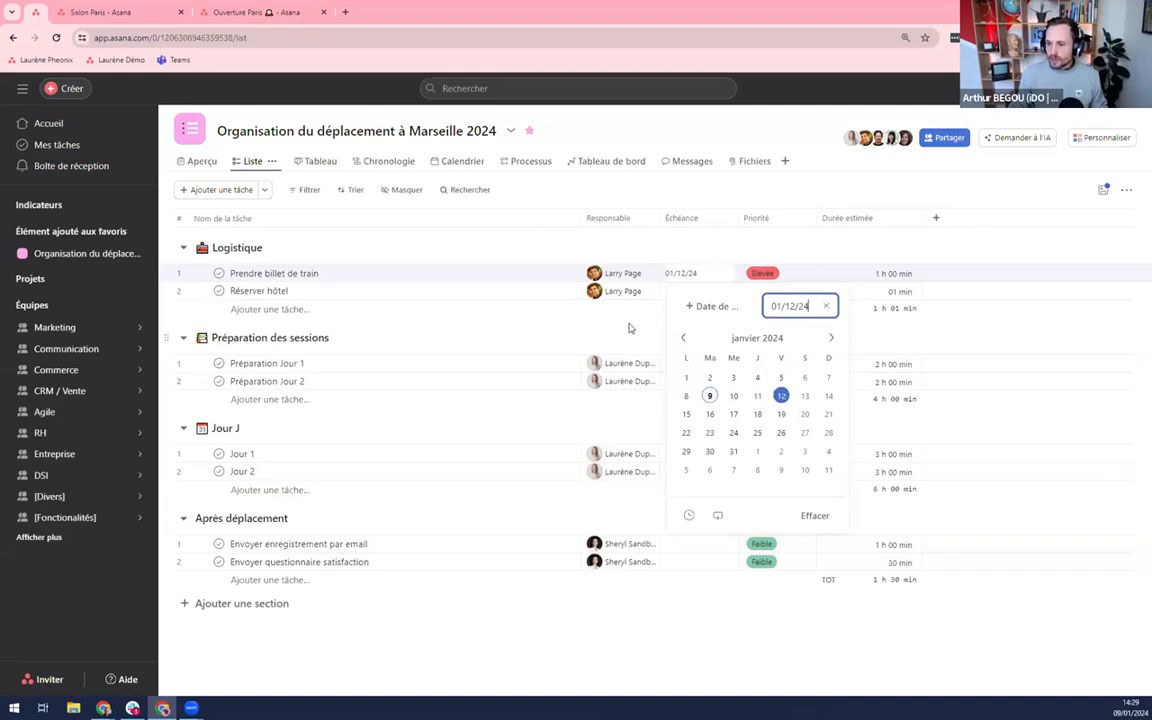
{"action": "left_click", "coordinate": [675, 292]}
{"action": "type", "text": "01/11/24"}
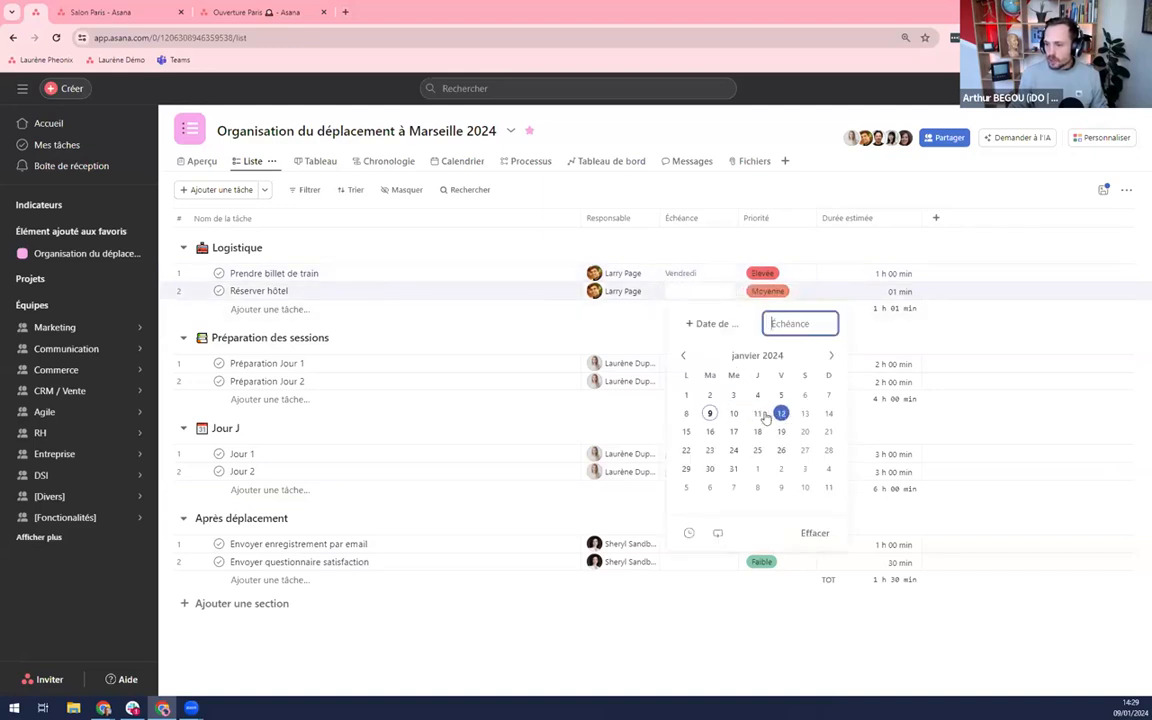
{"action": "key", "text": "Return"}
Set the due date of both "Préparation Jour 1" and "Préparation Jour 2" to 24 January 2024.
{"action": "left_click", "coordinate": [690, 363]}
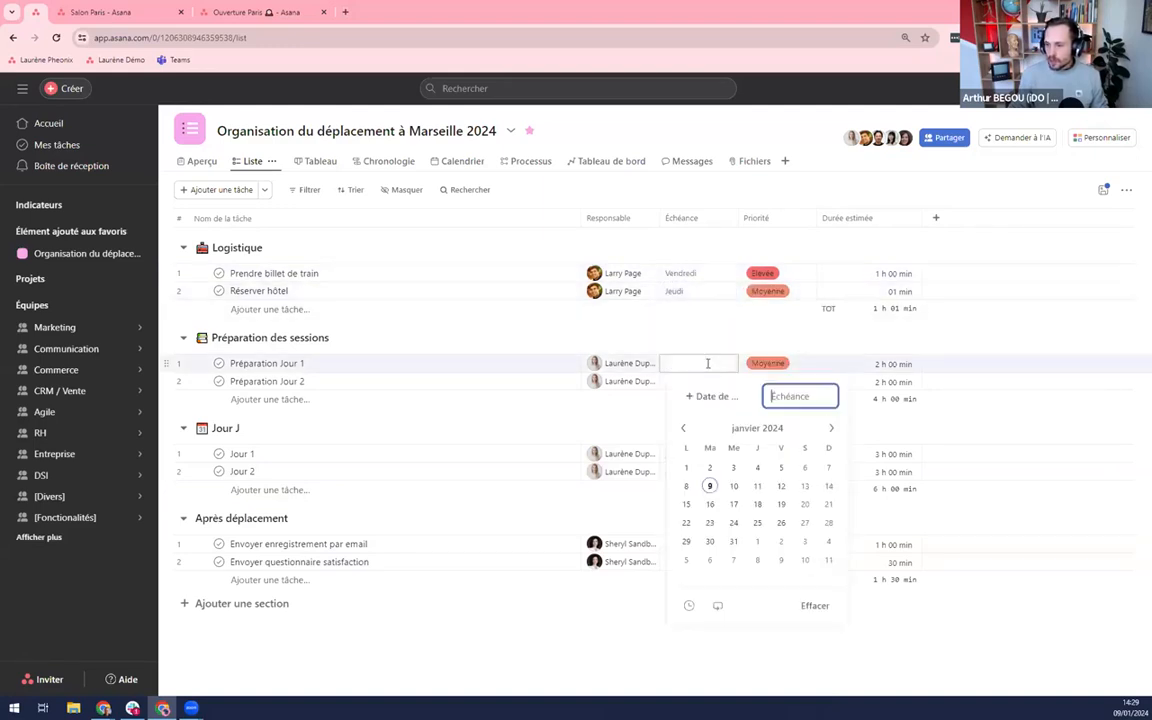
{"action": "type", "text": "01/24/24"}
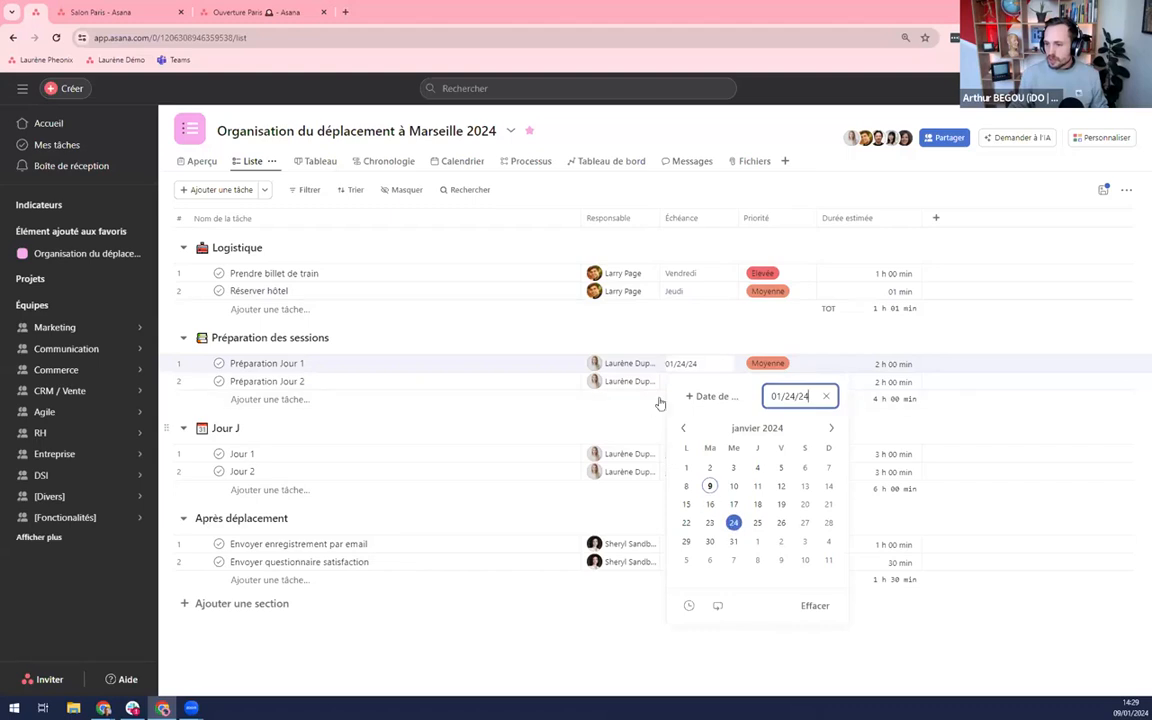
{"action": "key", "text": "Return"}
{"action": "left_click", "coordinate": [690, 381]}
{"action": "type", "text": "01/24/24"}
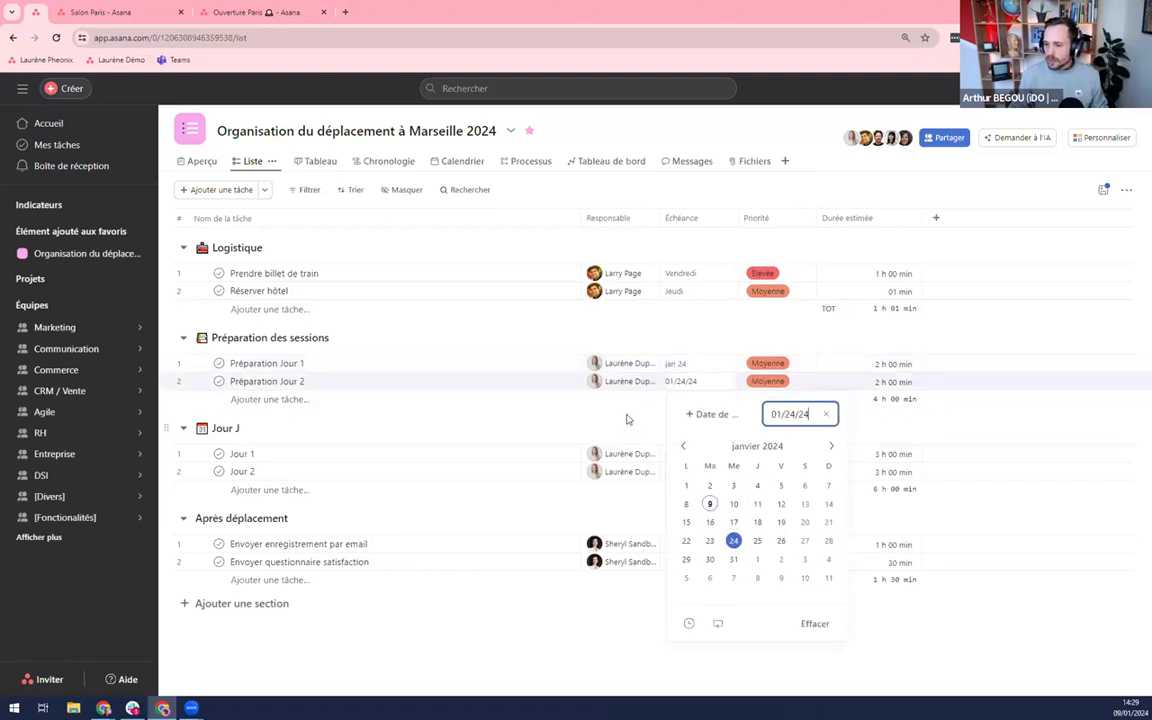
{"action": "key", "text": "Return"}
Set the due date of both tasks in the "Après déplacement" section to 7 February 2024.
{"action": "left_click", "coordinate": [694, 545]}
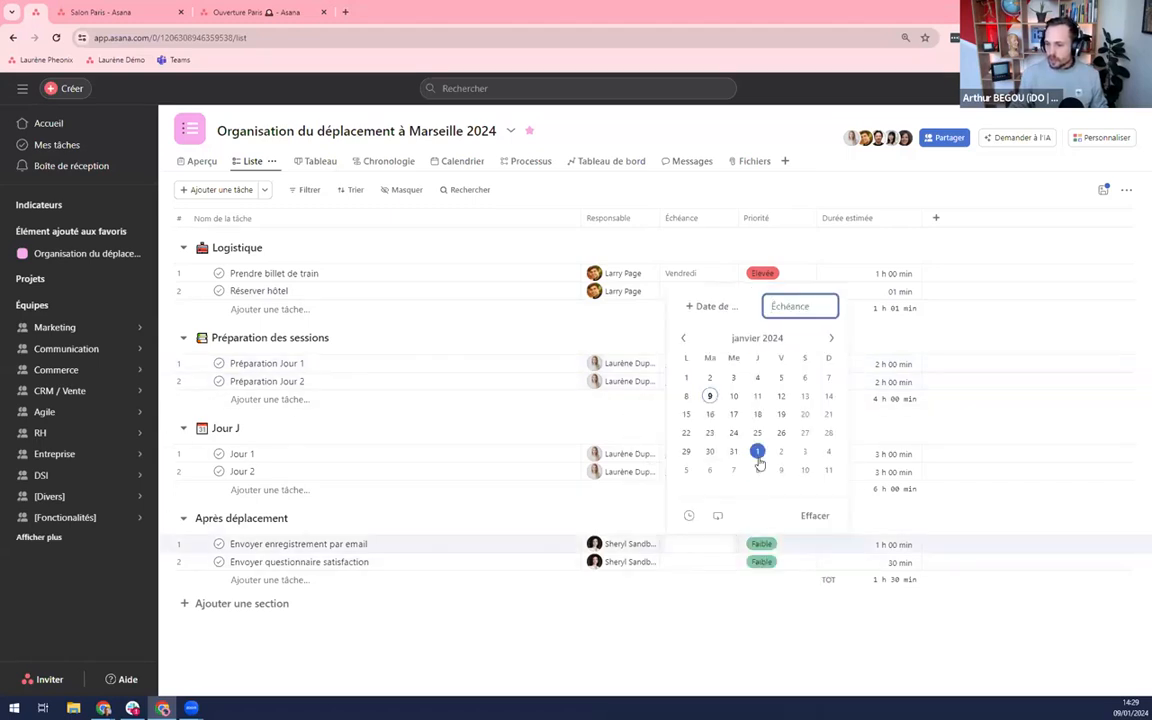
{"action": "left_click", "coordinate": [734, 471]}
{"action": "left_click", "coordinate": [697, 563]}
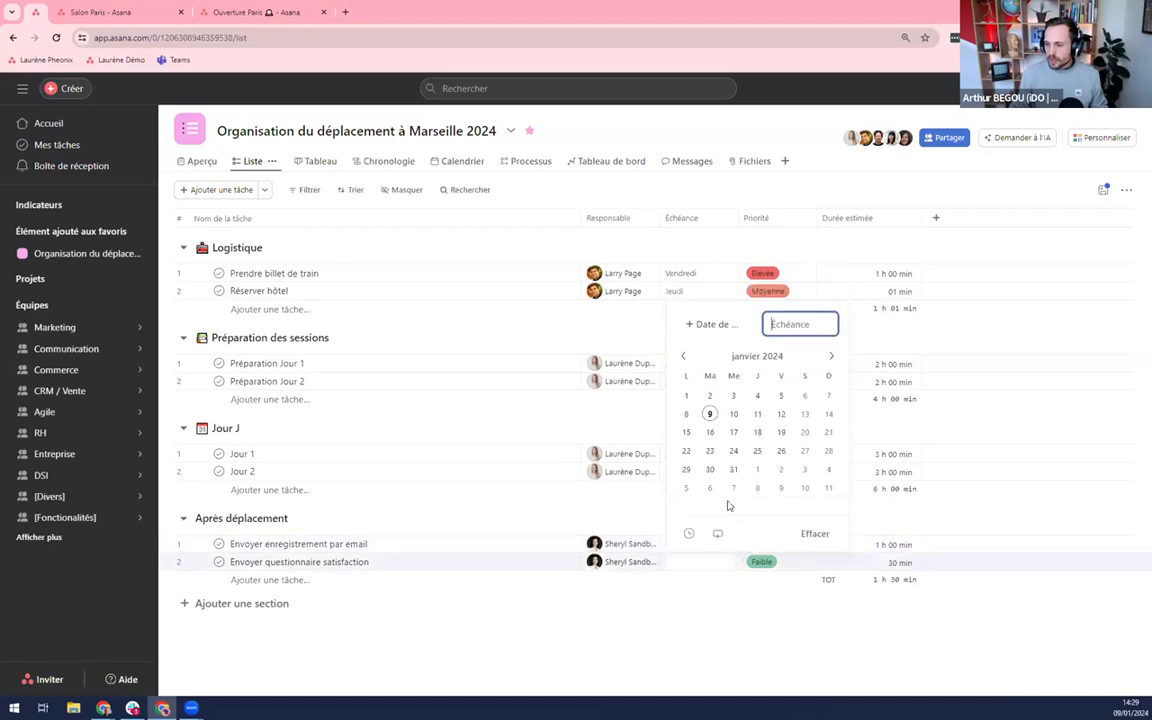
{"action": "left_click", "coordinate": [733, 488]}
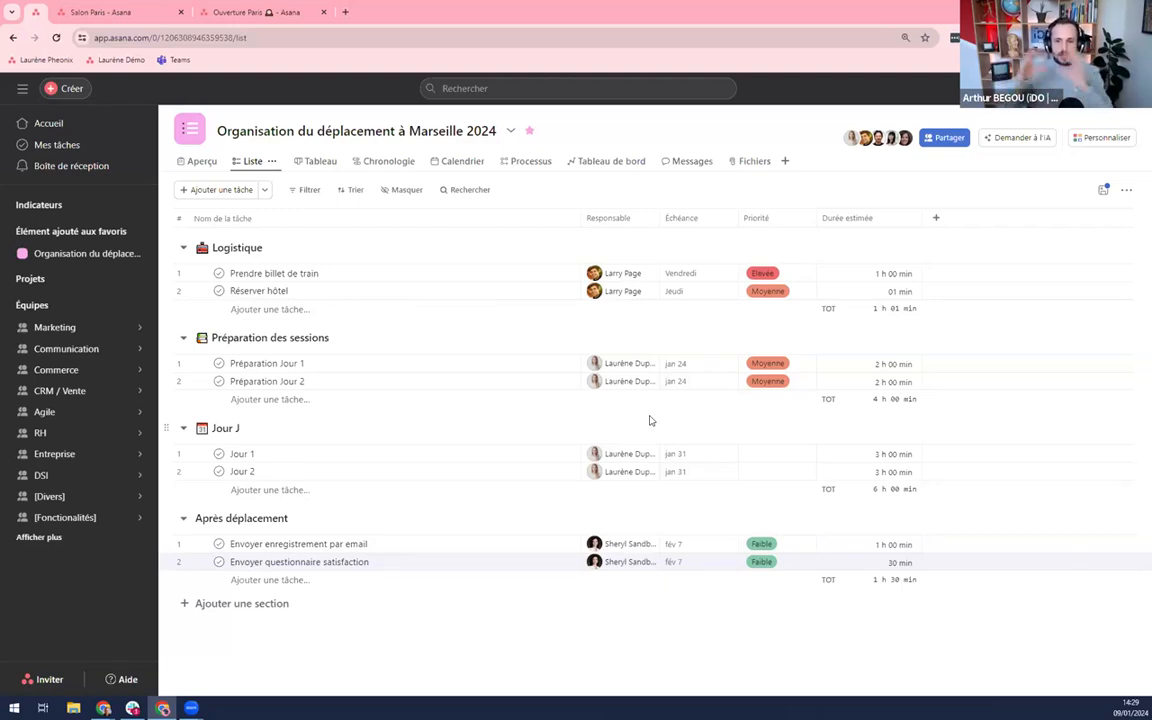
Display the Marseille trip project as a board with its tasks grouped by section.
{"action": "left_click", "coordinate": [318, 162]}
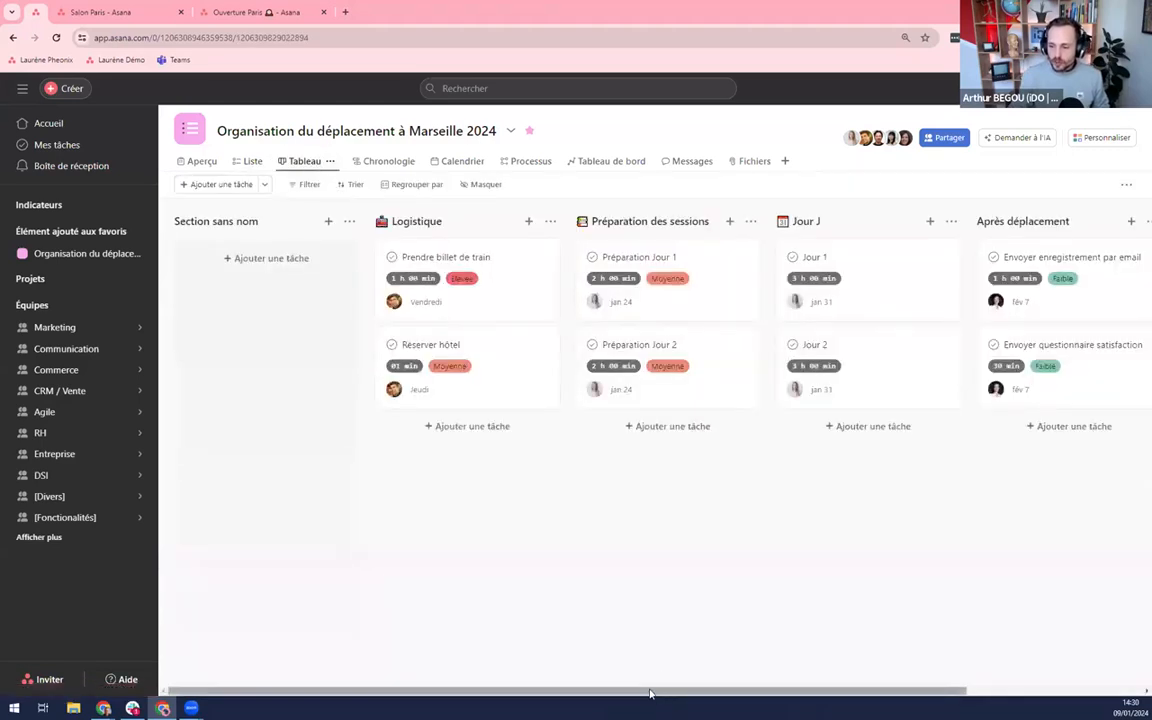
In the project timeline, reschedule "Préparation Jour 2" to 26 January and "Jour 2" to 2 February.
{"action": "left_click_drag", "start_coordinate": [653, 690], "coordinate": [734, 696]}
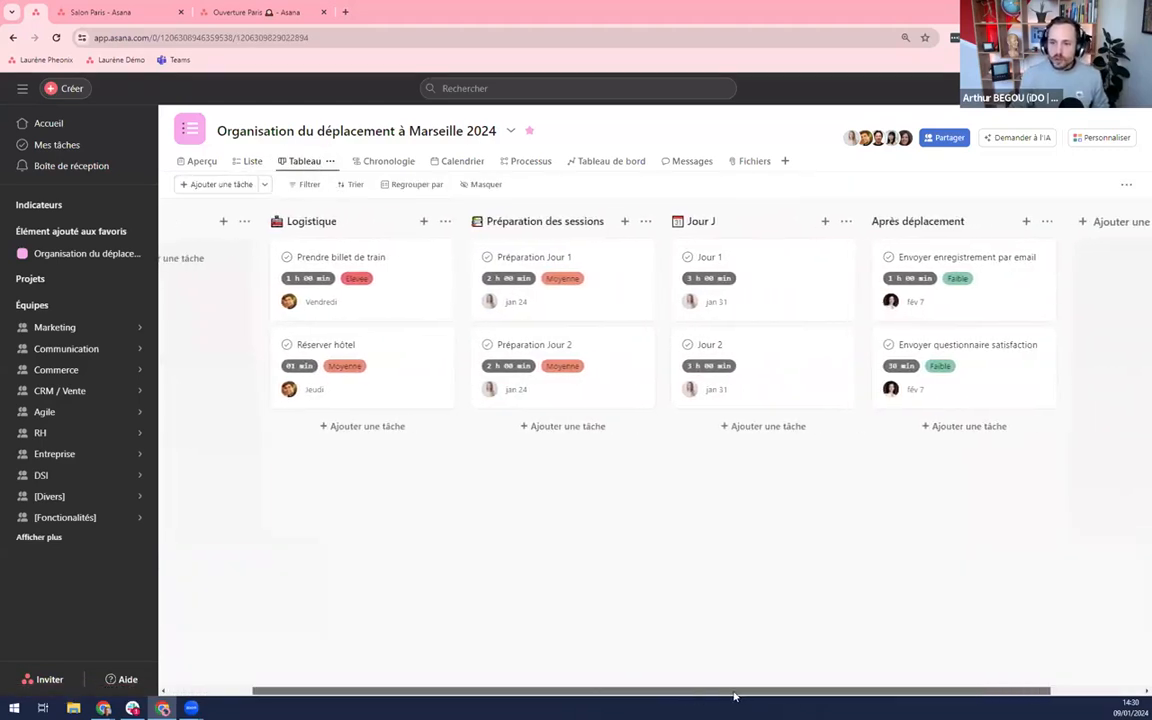
{"action": "left_click", "coordinate": [377, 164]}
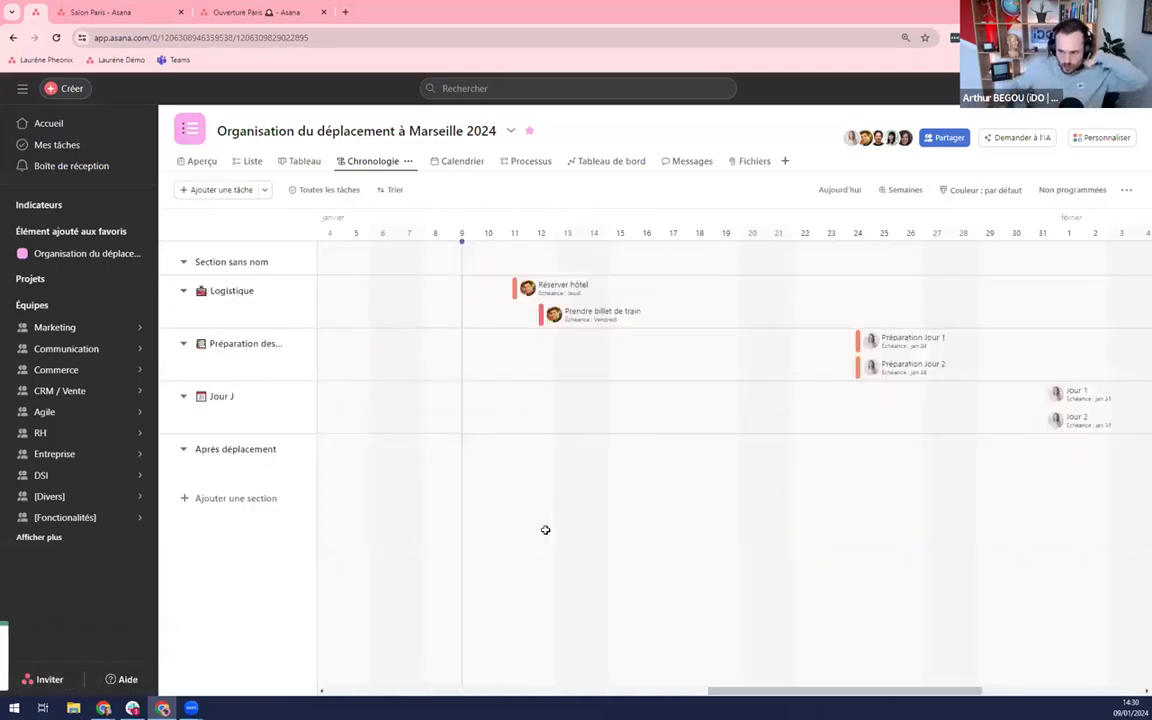
{"action": "left_click_drag", "start_coordinate": [853, 690], "coordinate": [876, 690]}
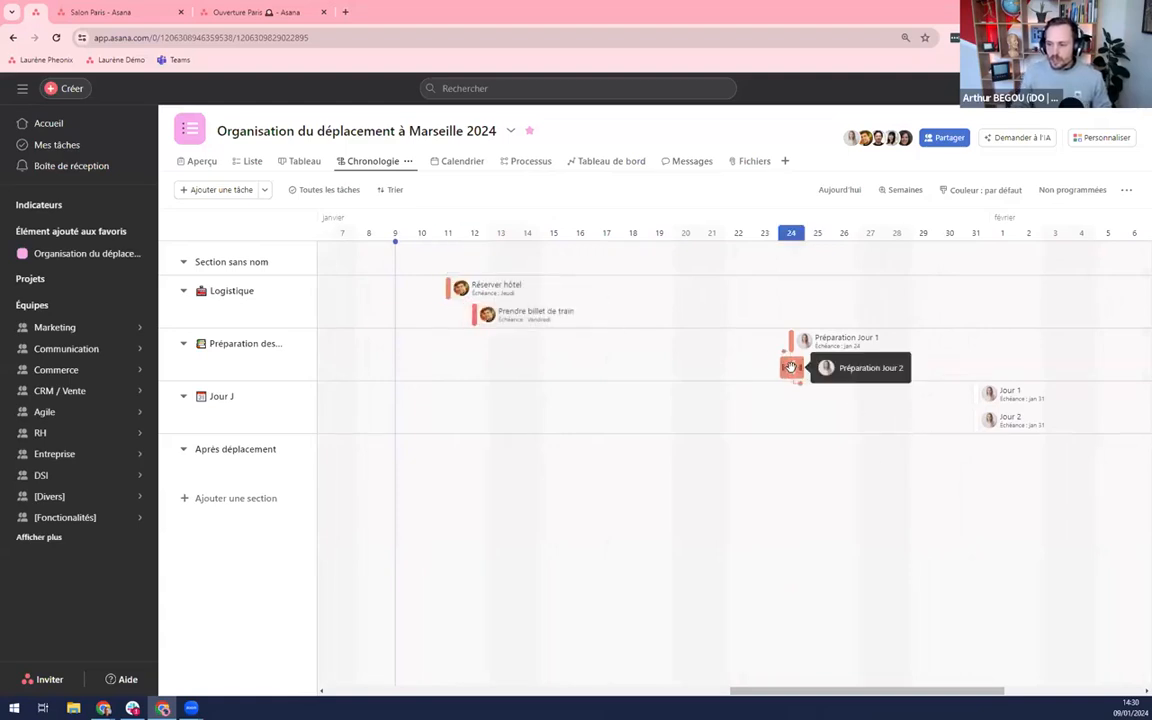
{"action": "left_click_drag", "start_coordinate": [835, 370], "coordinate": [888, 369]}
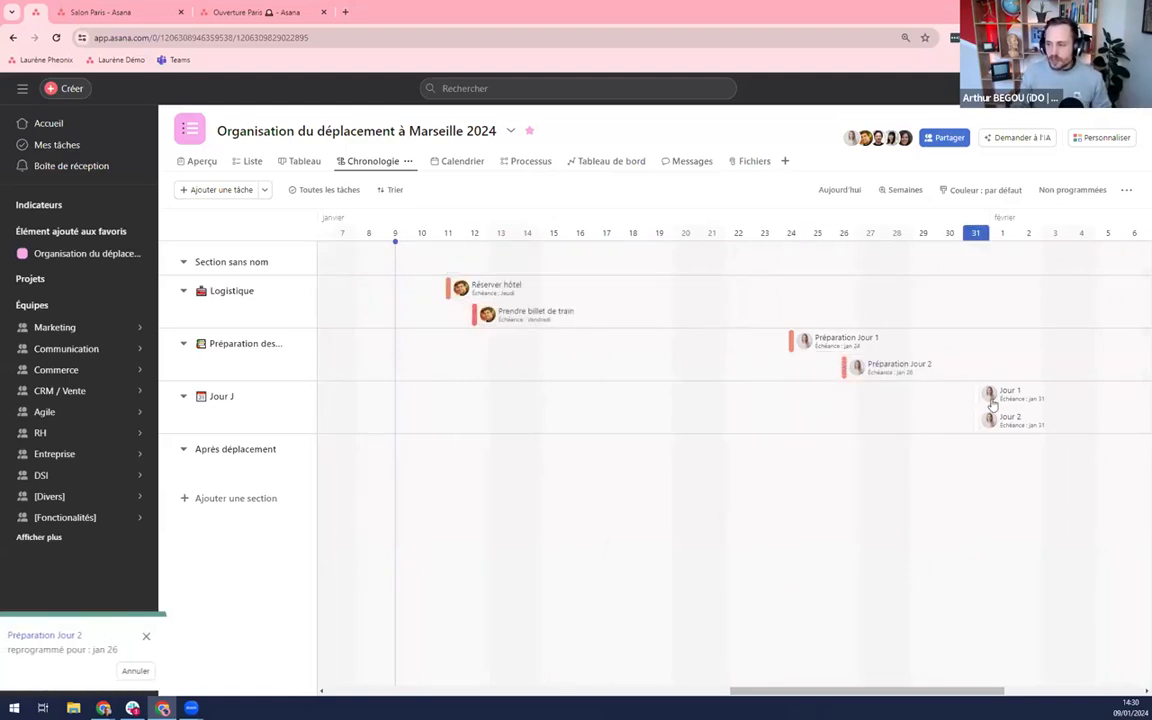
{"action": "left_click_drag", "start_coordinate": [978, 420], "coordinate": [1024, 421]}
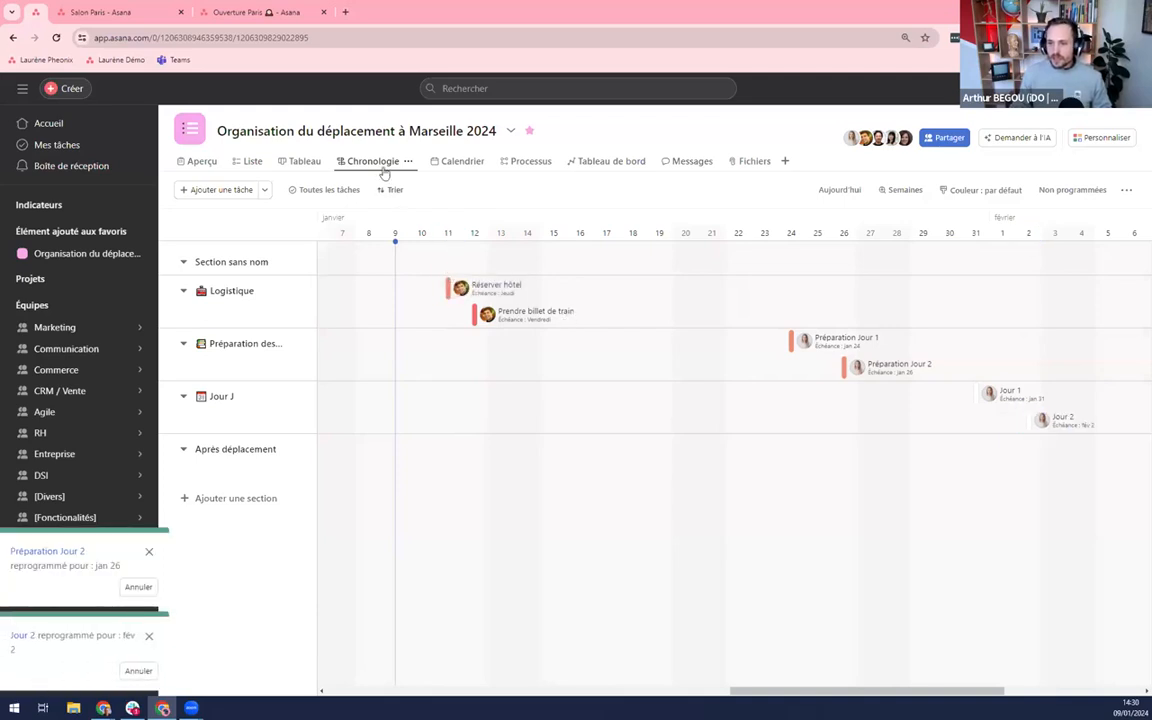
Check the details of both "Logistique" tasks, the timeline's colour options and the priority of "Réserver hôtel".
{"action": "left_click", "coordinate": [474, 314]}
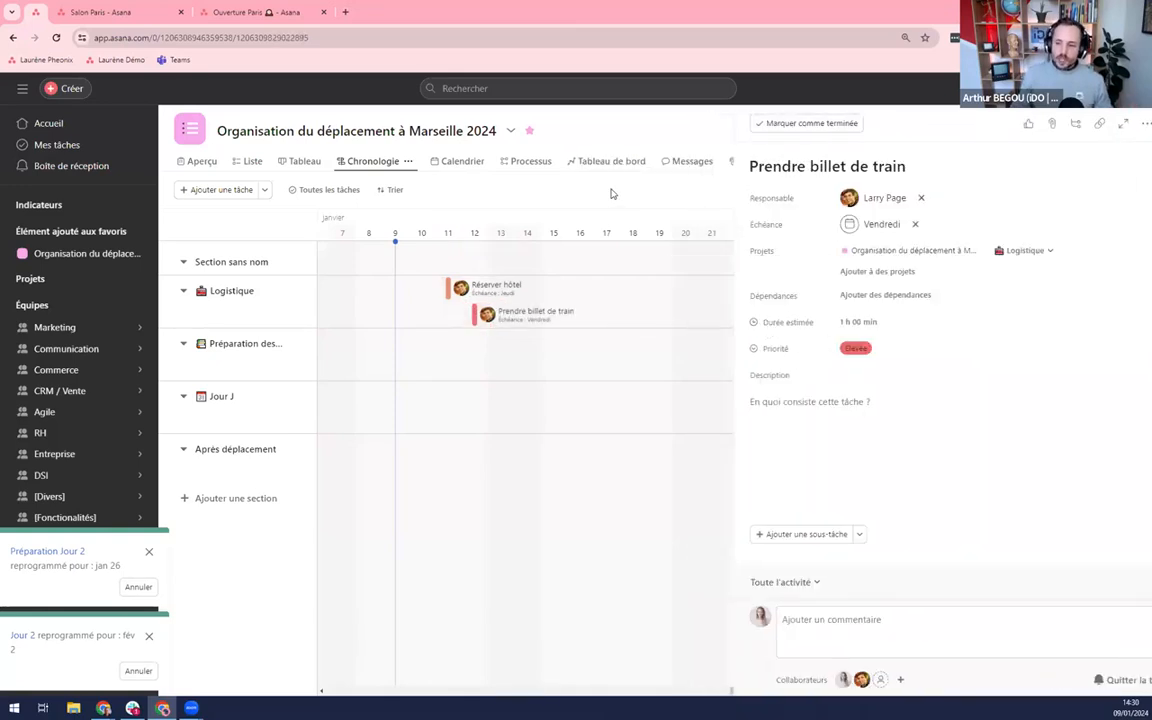
{"action": "key", "text": "Escape"}
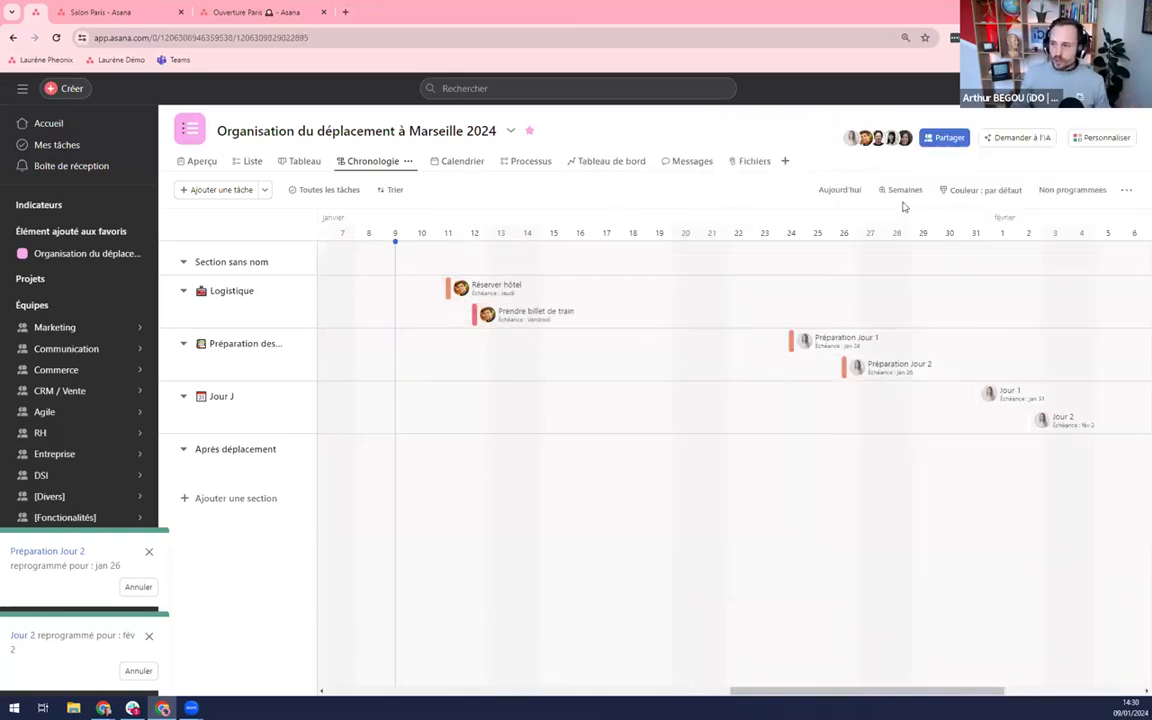
{"action": "left_click", "coordinate": [989, 197]}
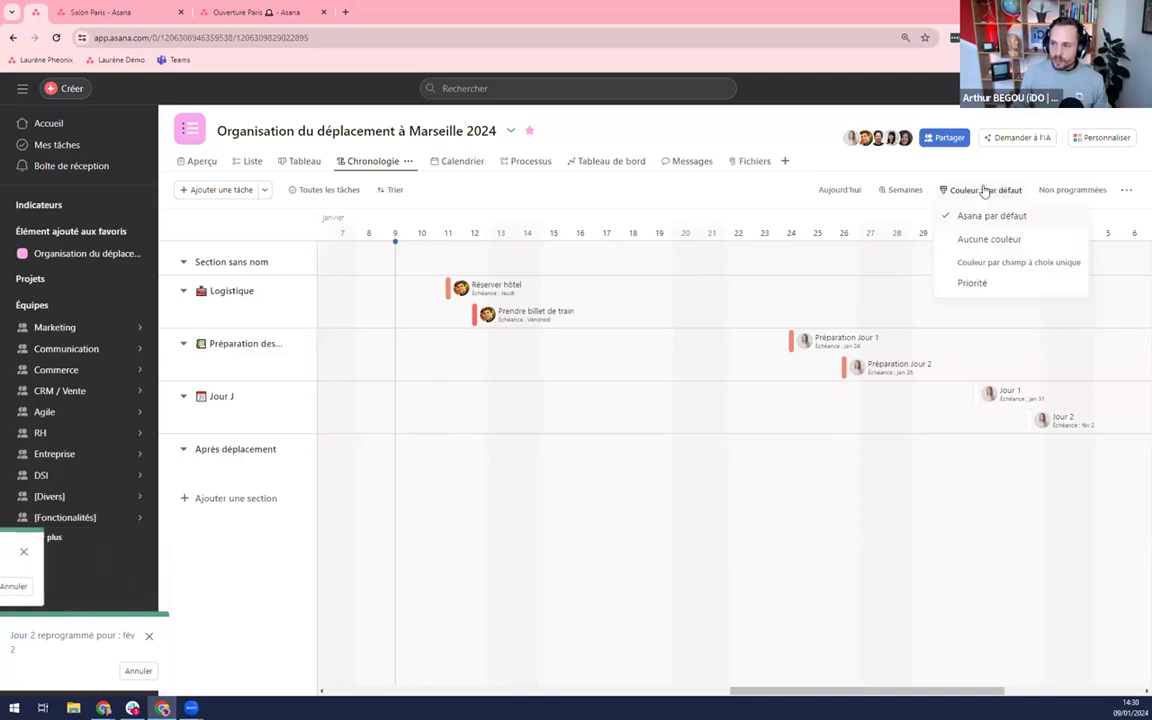
{"action": "left_click", "coordinate": [675, 193]}
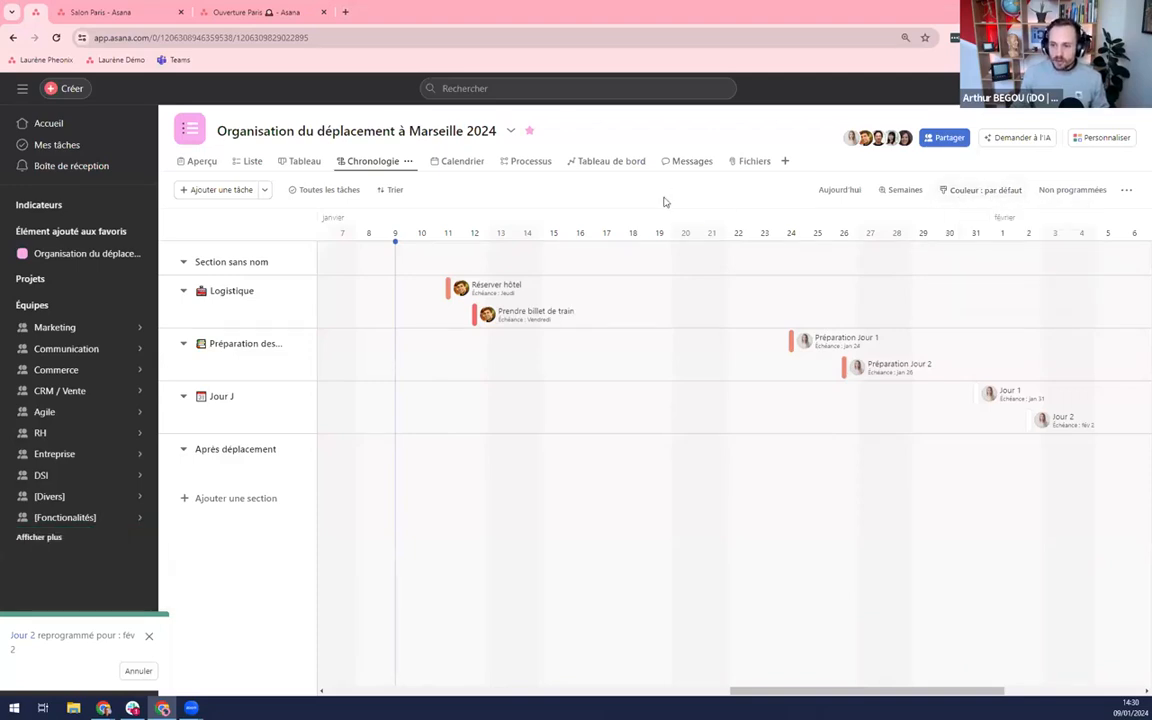
{"action": "left_click", "coordinate": [446, 284]}
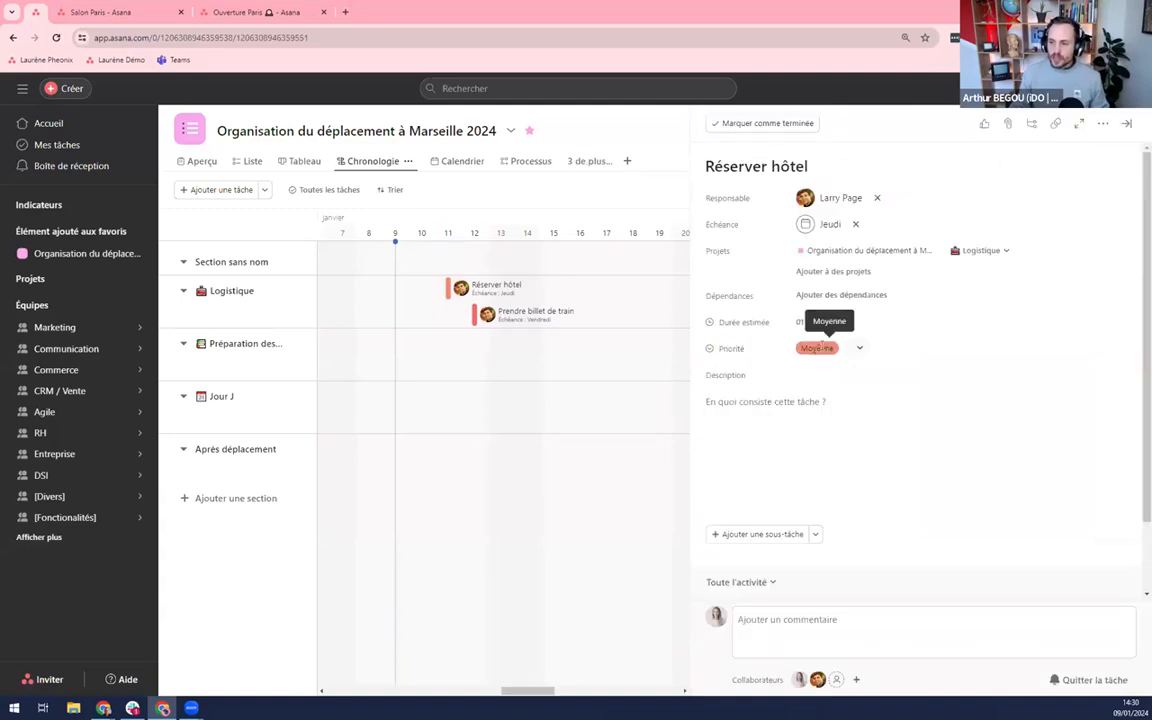
{"action": "left_click", "coordinate": [815, 349]}
{"action": "left_click", "coordinate": [433, 266]}
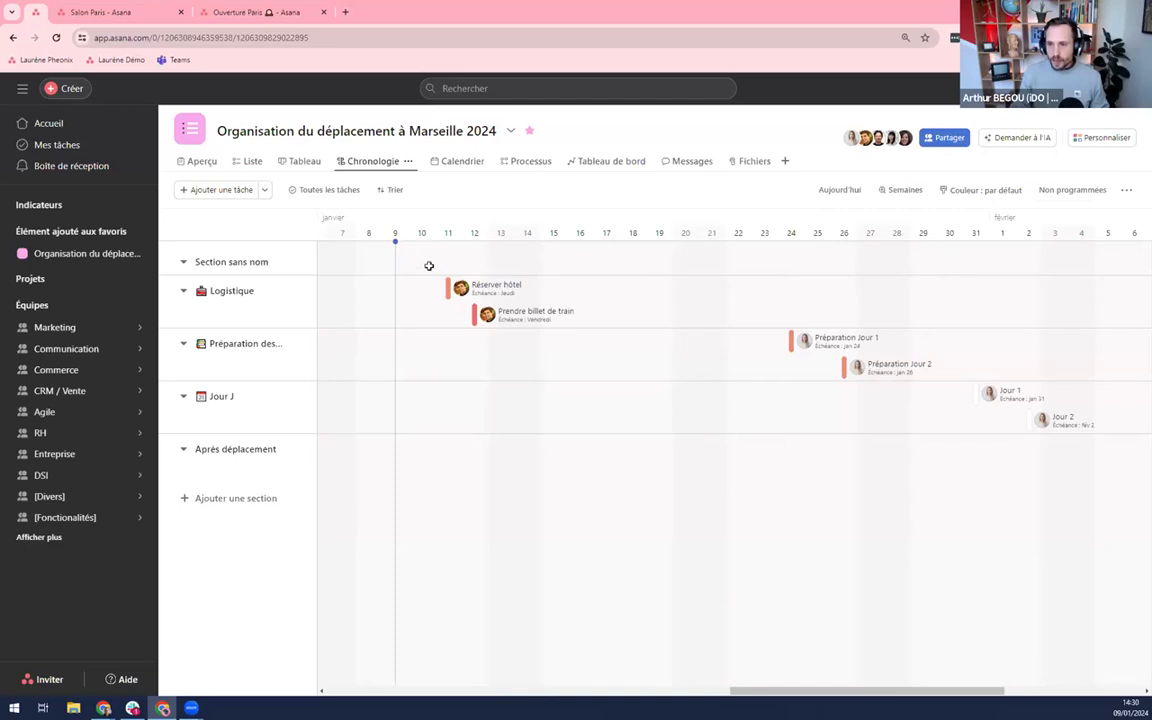
In the task list, give "Préparation Jour 1" a start date of 17 January 2024.
{"action": "left_click", "coordinate": [255, 162]}
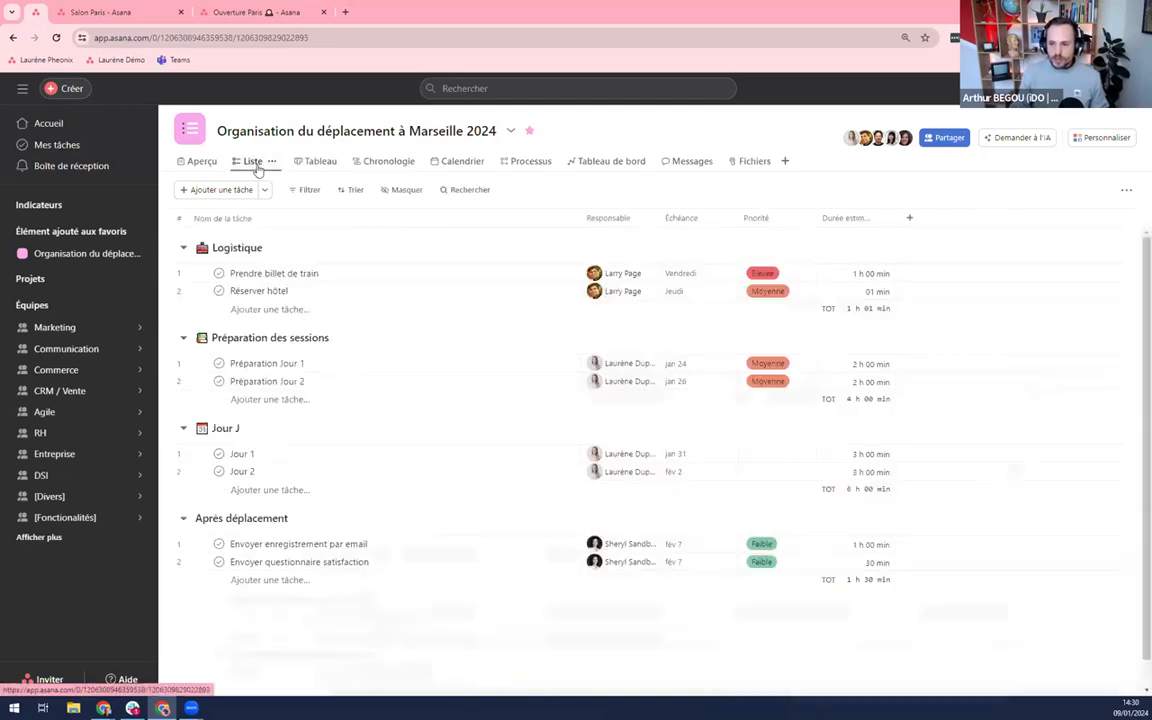
{"action": "left_click", "coordinate": [694, 272]}
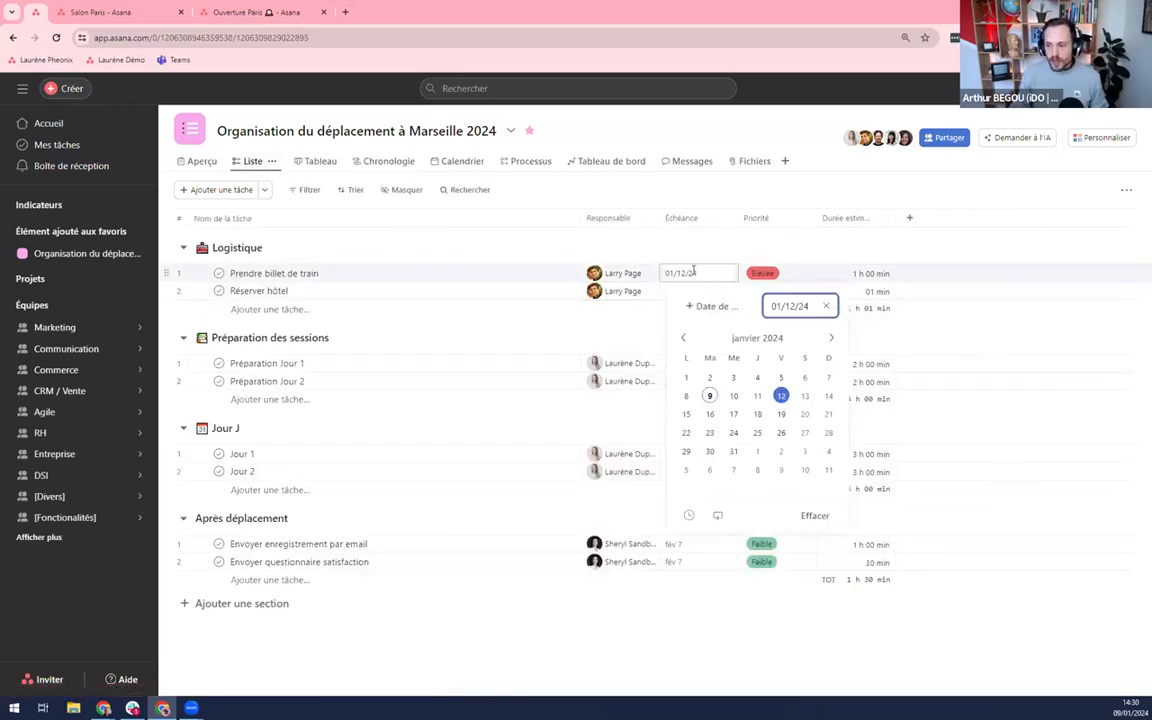
{"action": "left_click", "coordinate": [695, 253]}
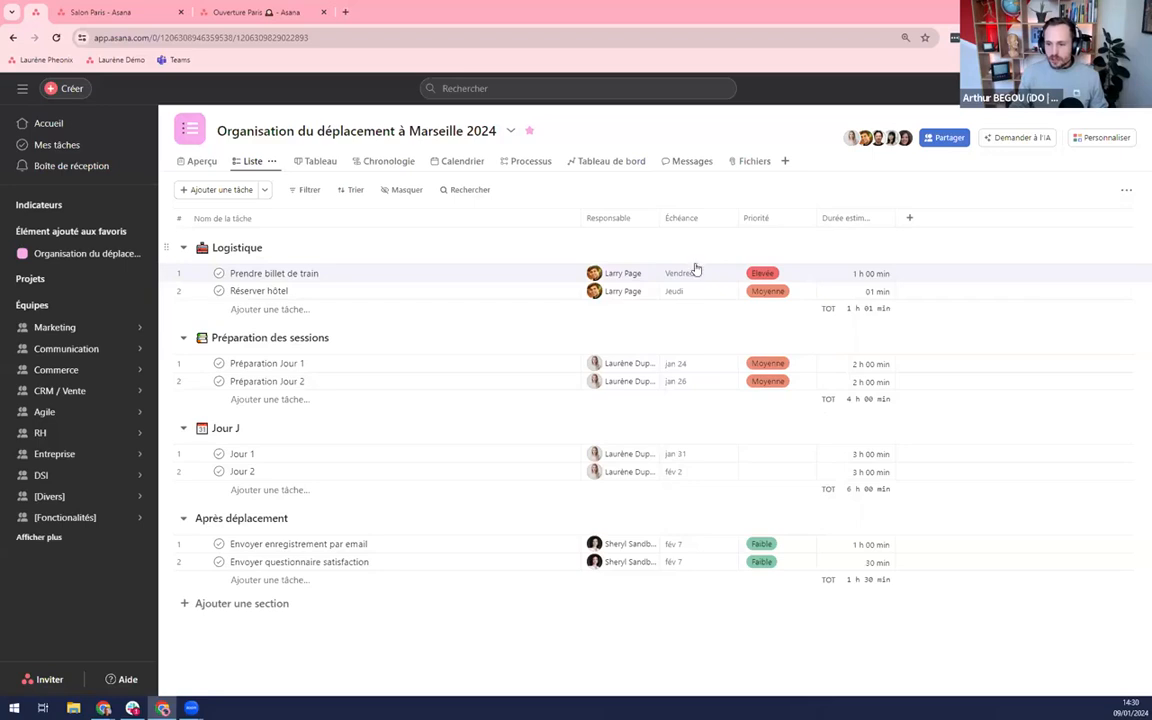
{"action": "left_click", "coordinate": [688, 366]}
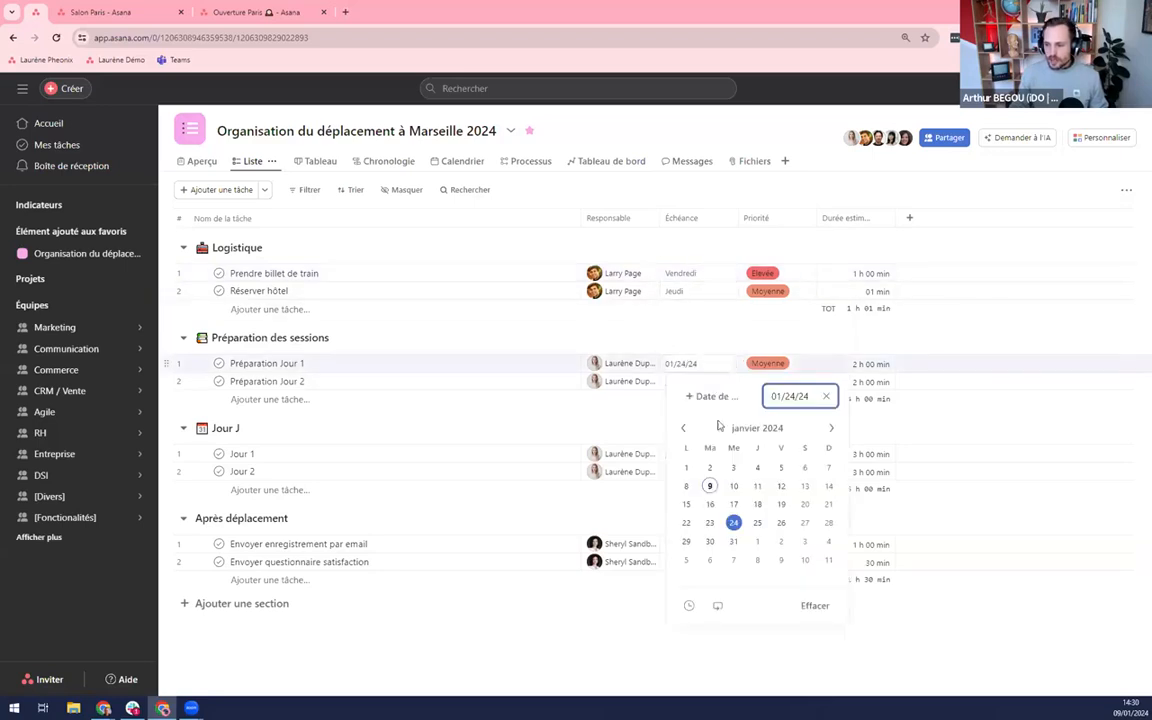
{"action": "left_click", "coordinate": [712, 397]}
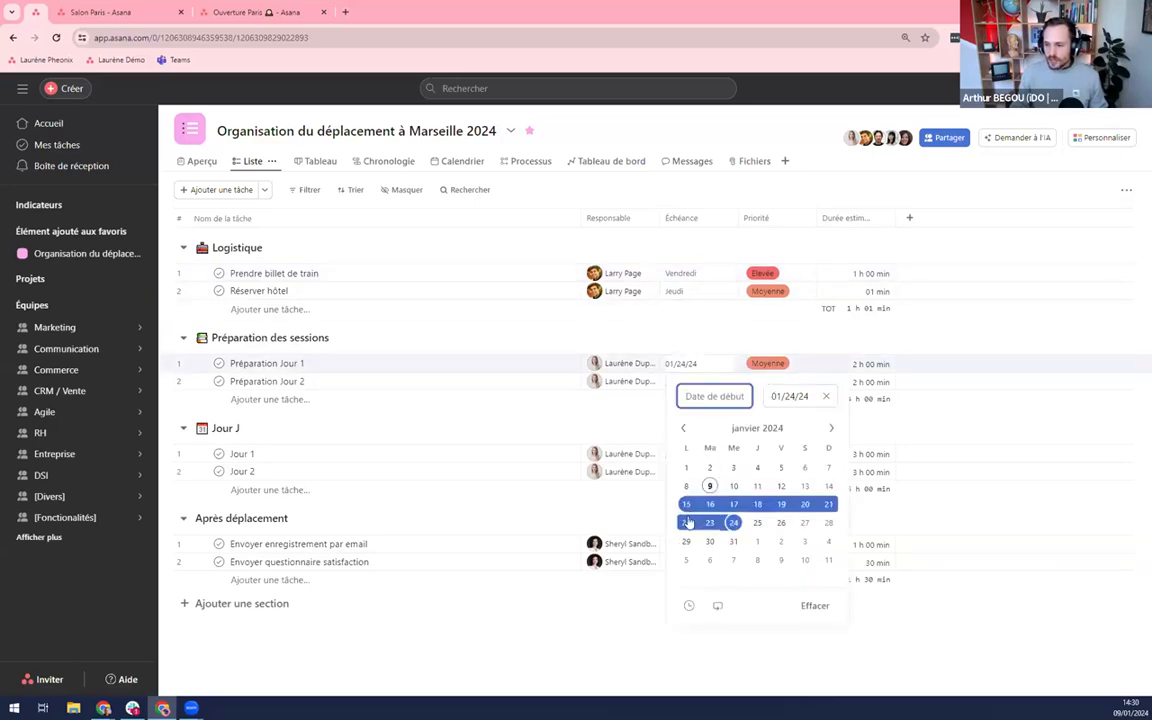
{"action": "left_click", "coordinate": [734, 505]}
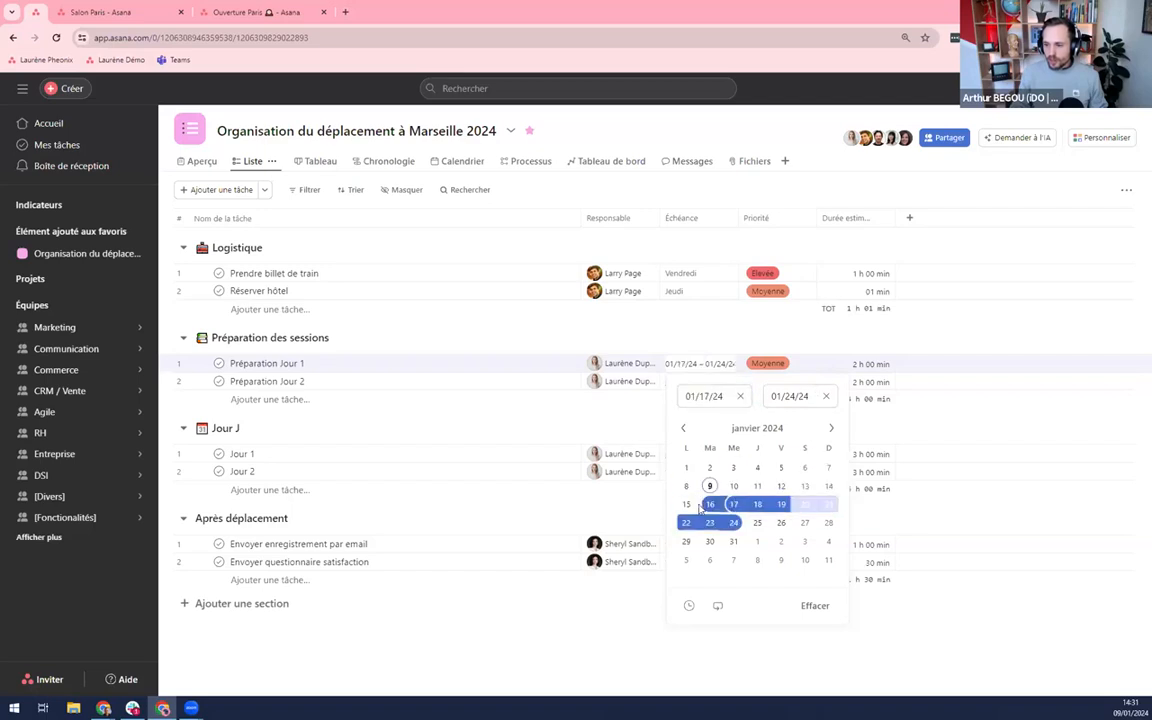
{"action": "left_click", "coordinate": [711, 344]}
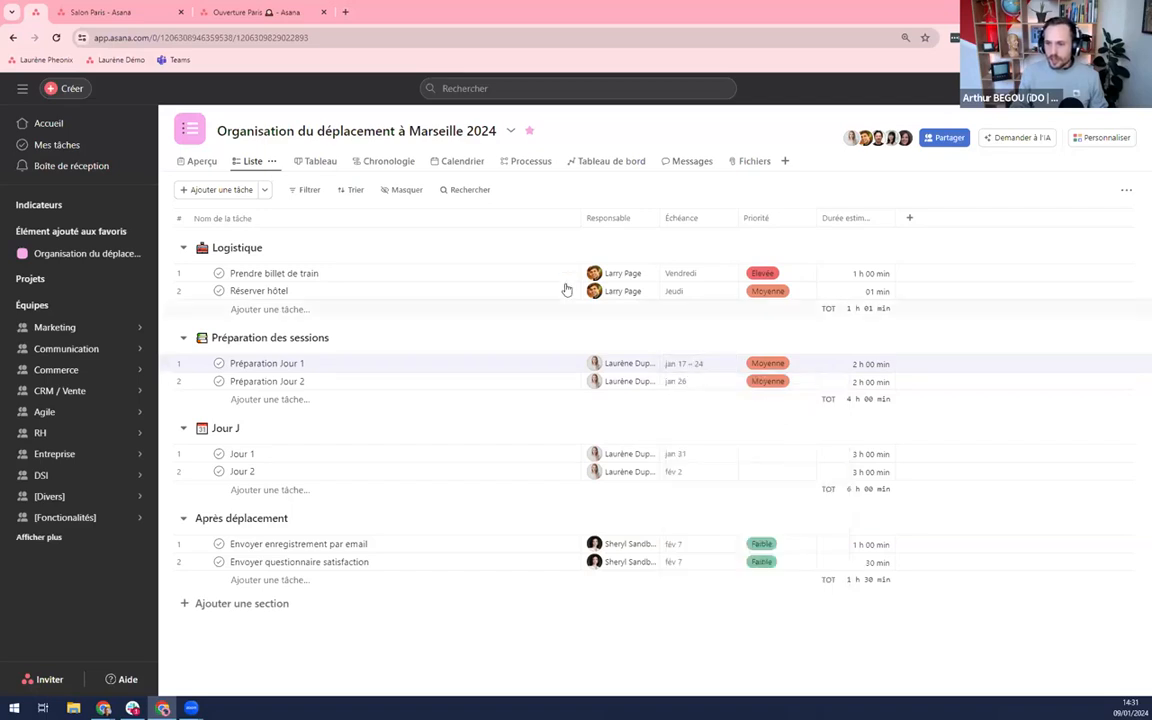
Extend "Préparation Jour 2" in the timeline so that it starts on 18 January.
{"action": "left_click", "coordinate": [389, 163]}
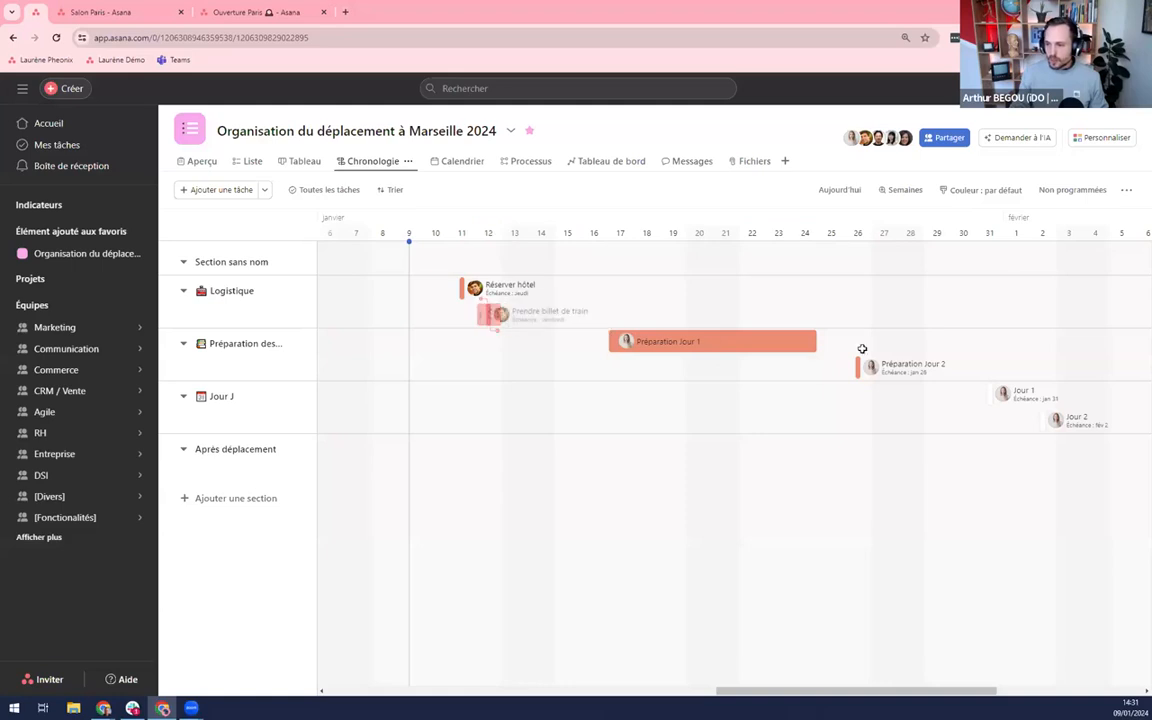
{"action": "left_click_drag", "start_coordinate": [853, 366], "coordinate": [650, 367]}
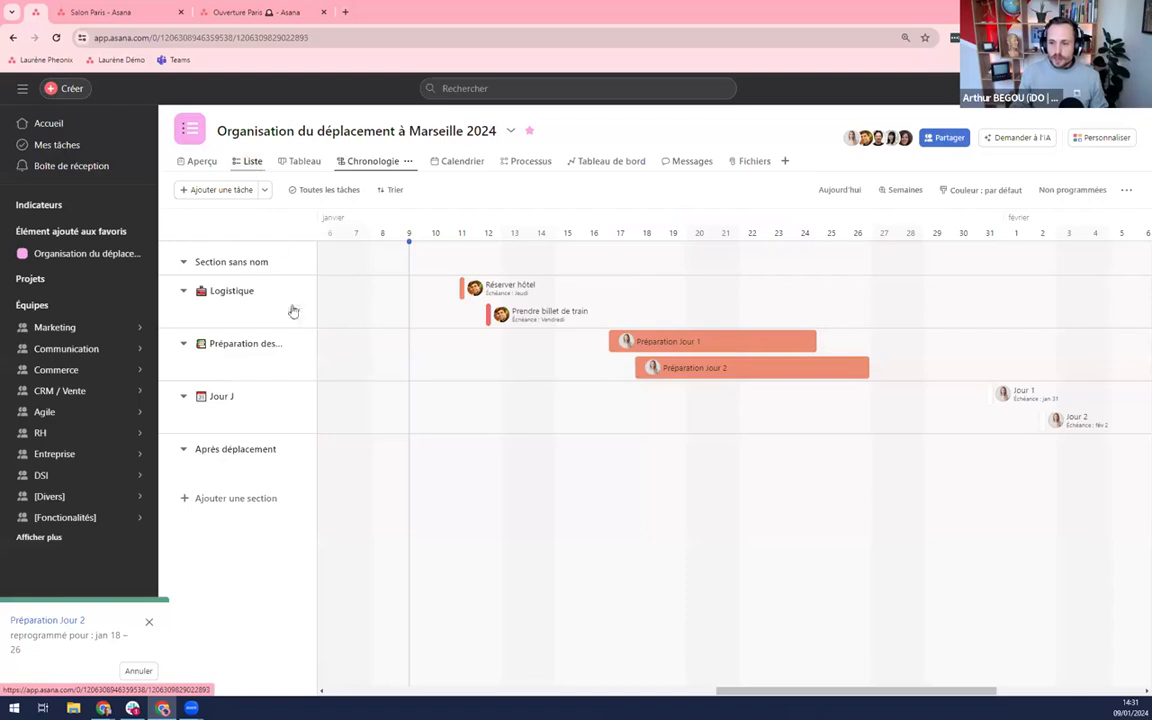
{"action": "mouse_move", "coordinate": [169, 294]}
{"action": "left_mouse_down"}
{"action": "mouse_move", "coordinate": [180, 372]}
{"action": "mouse_move", "coordinate": [175, 292]}
{"action": "left_mouse_up"}
In the timeline, shift "Préparation Jour 1" to 19–26 January and set the start of "Préparation Jour 2" to 20 January.
{"action": "left_click", "coordinate": [393, 163]}
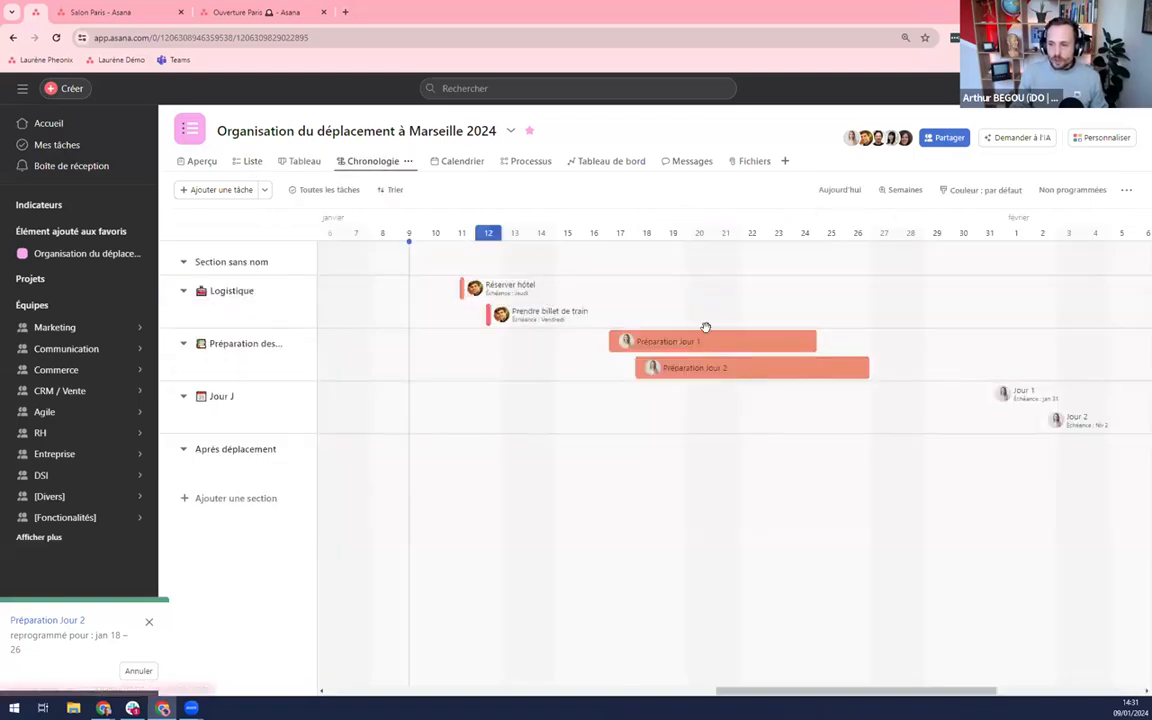
{"action": "left_click_drag", "start_coordinate": [710, 340], "coordinate": [751, 341]}
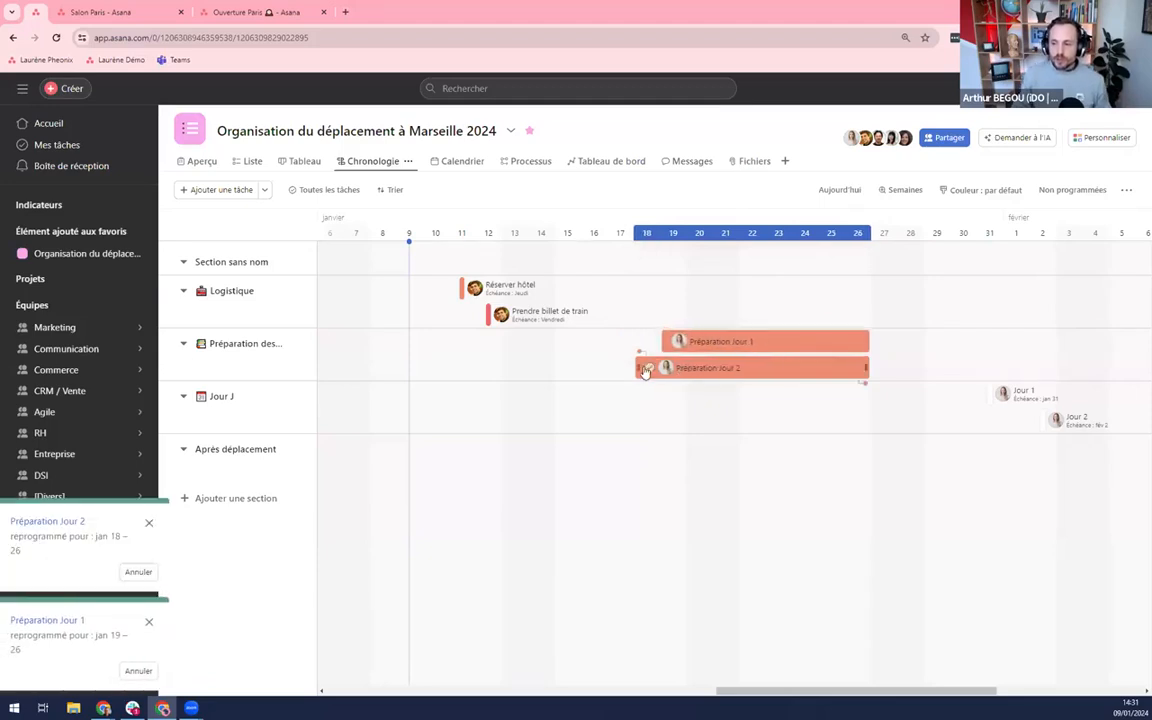
{"action": "left_click_drag", "start_coordinate": [640, 368], "coordinate": [695, 372]}
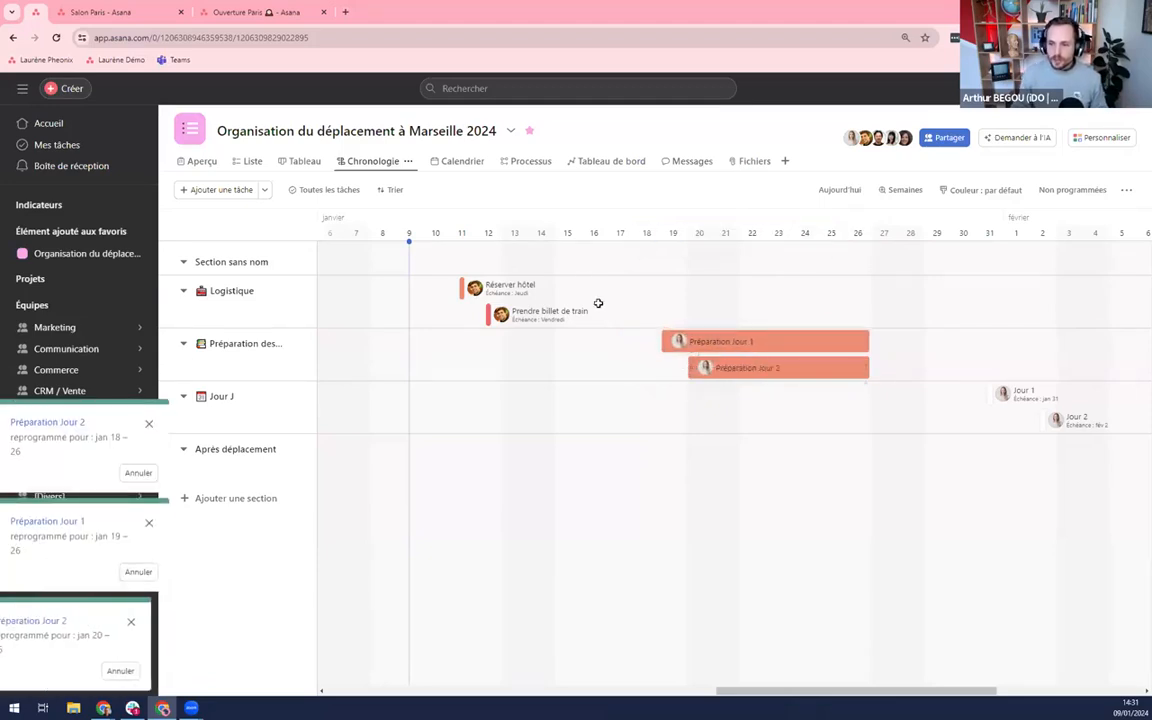
Show the project as a calendar displayed by month and look through the January and early February tasks.
{"action": "left_click", "coordinate": [462, 162]}
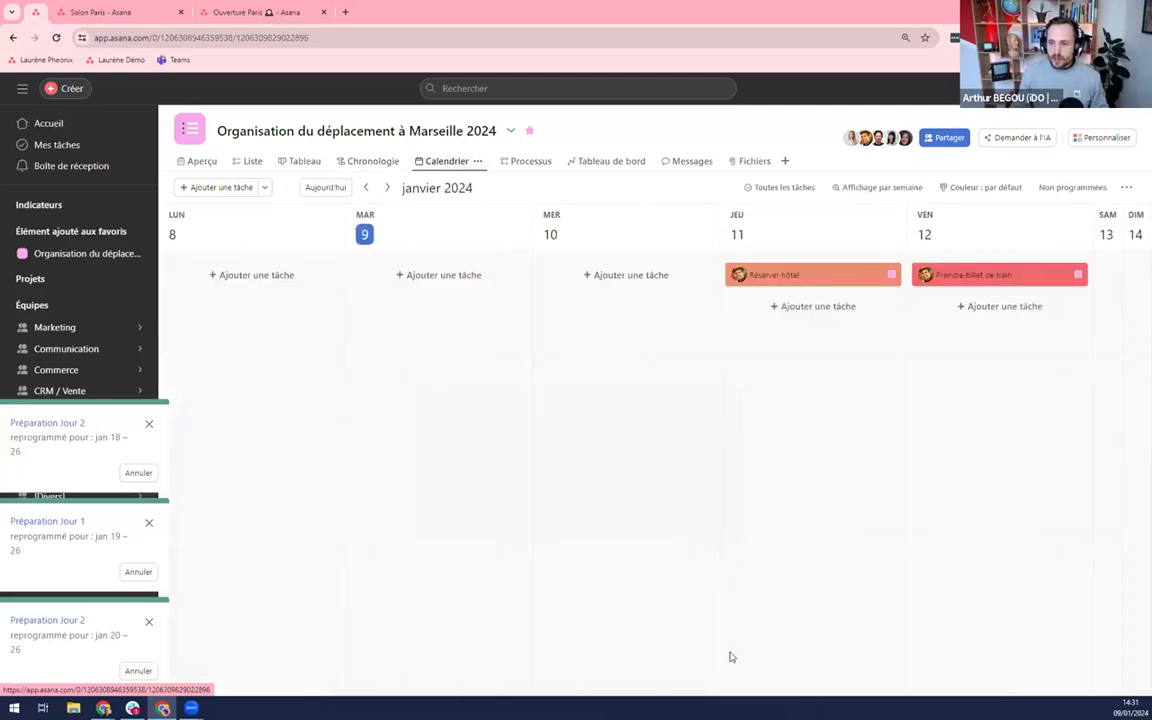
{"action": "left_click", "coordinate": [898, 189]}
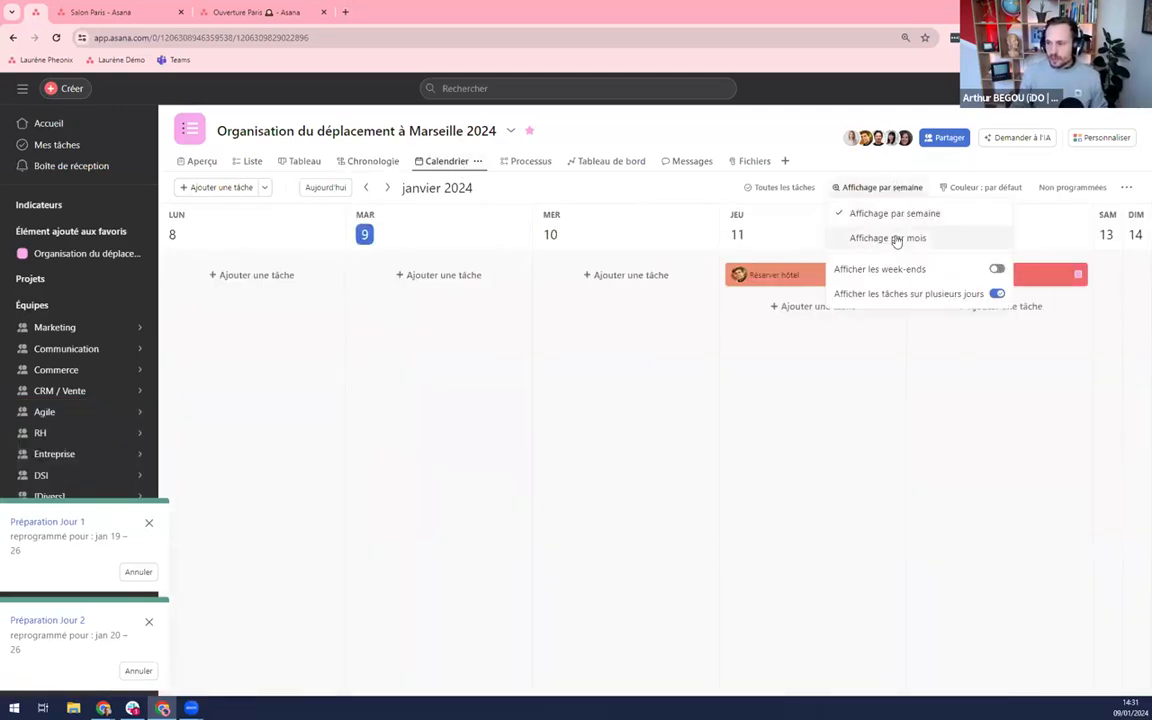
{"action": "left_click", "coordinate": [896, 239]}
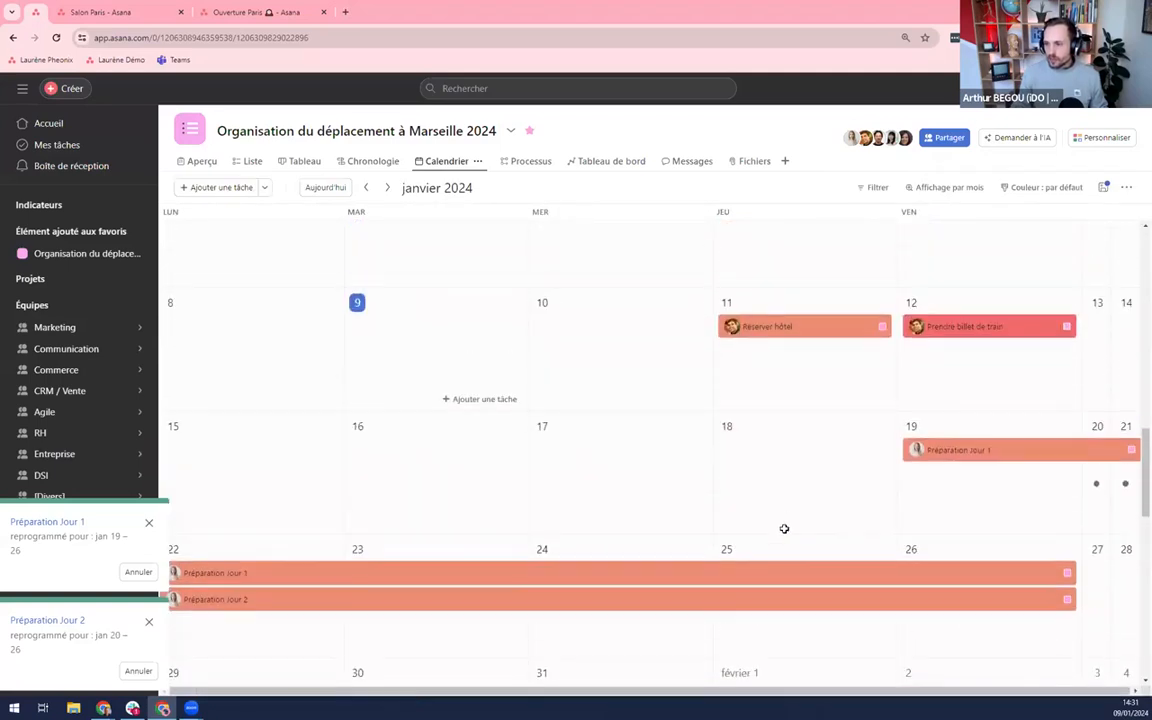
{"action": "scroll", "coordinate": [785, 465], "scroll_direction": "down", "scroll_amount": 1}
{"action": "scroll", "coordinate": [790, 435], "scroll_direction": "down", "scroll_amount": 1}
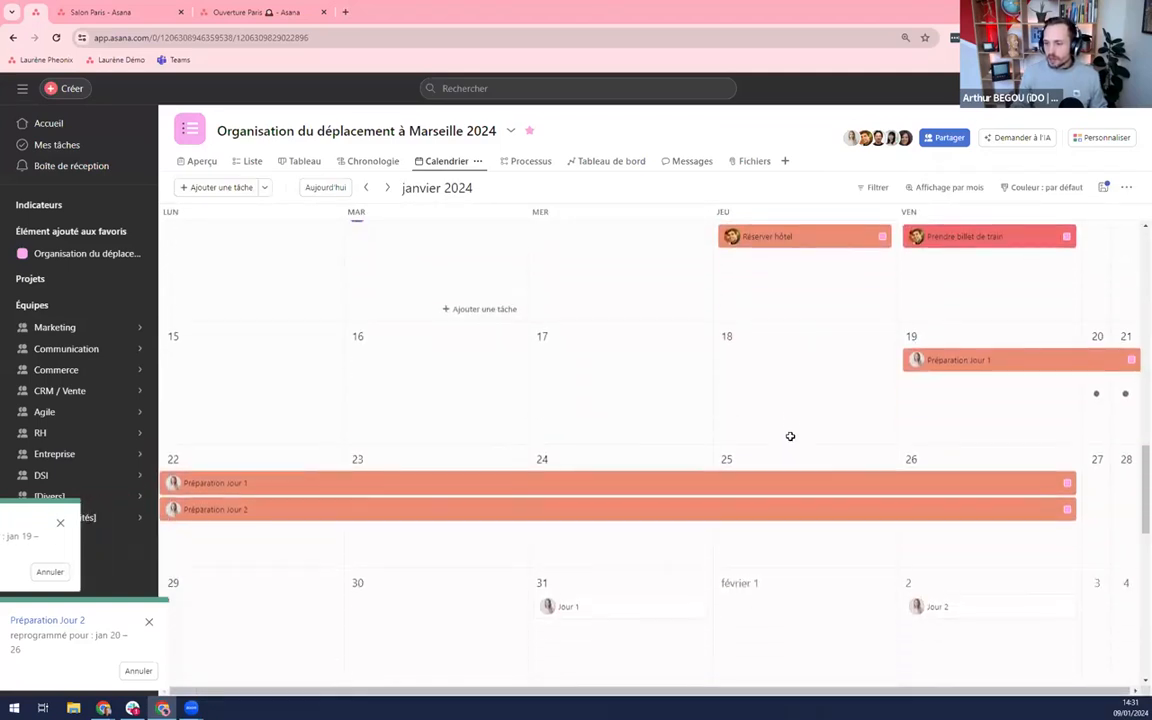
{"action": "scroll", "coordinate": [789, 435], "scroll_direction": "up", "scroll_amount": 2}
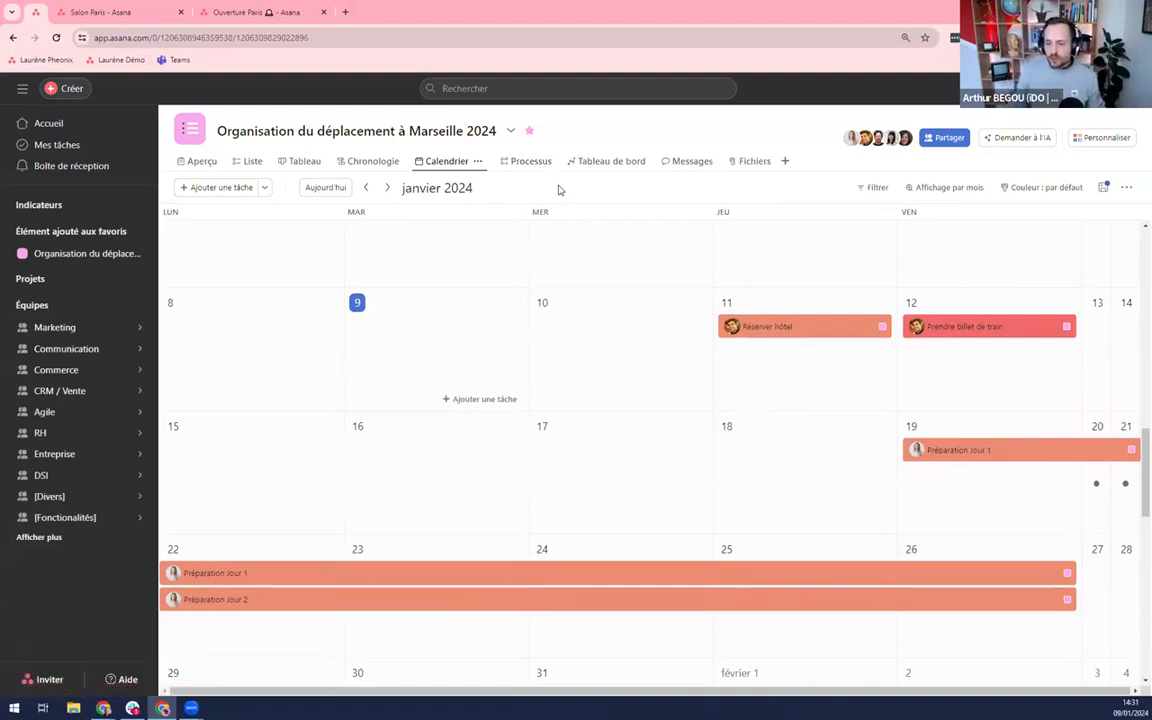
Display the Marseille project's "Processus" view with its options for adding tasks and automating sections.
{"action": "left_click_drag", "start_coordinate": [532, 163], "coordinate": [540, 177]}
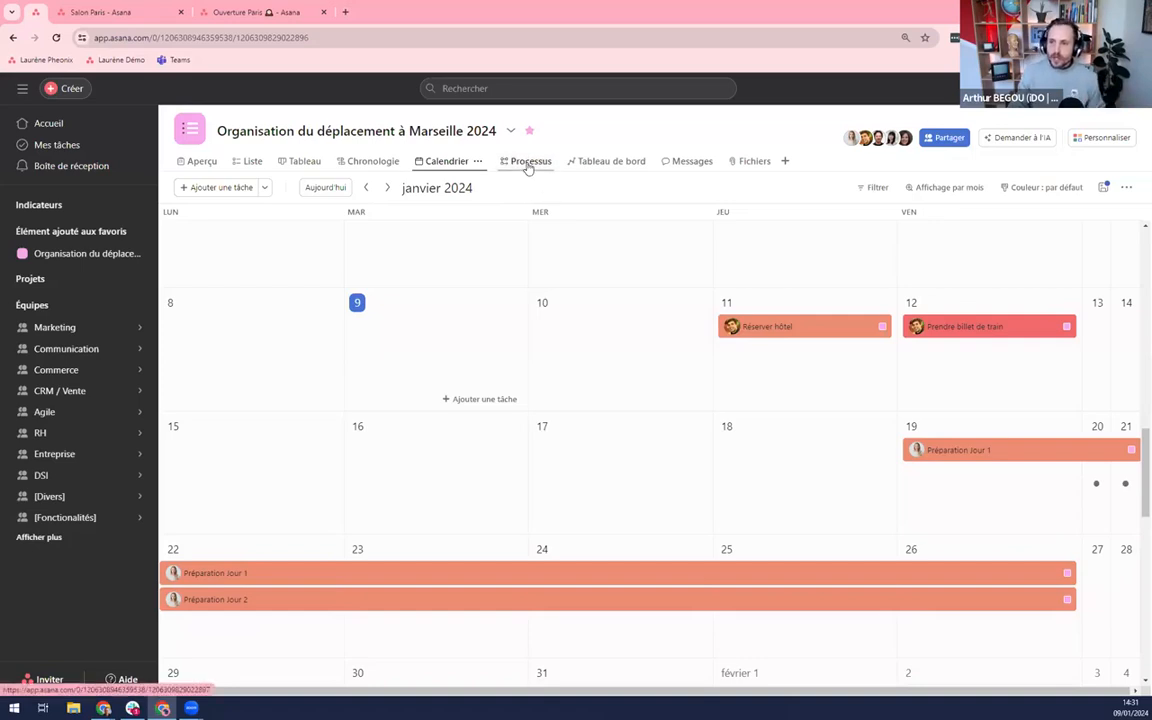
{"action": "left_click", "coordinate": [516, 165]}
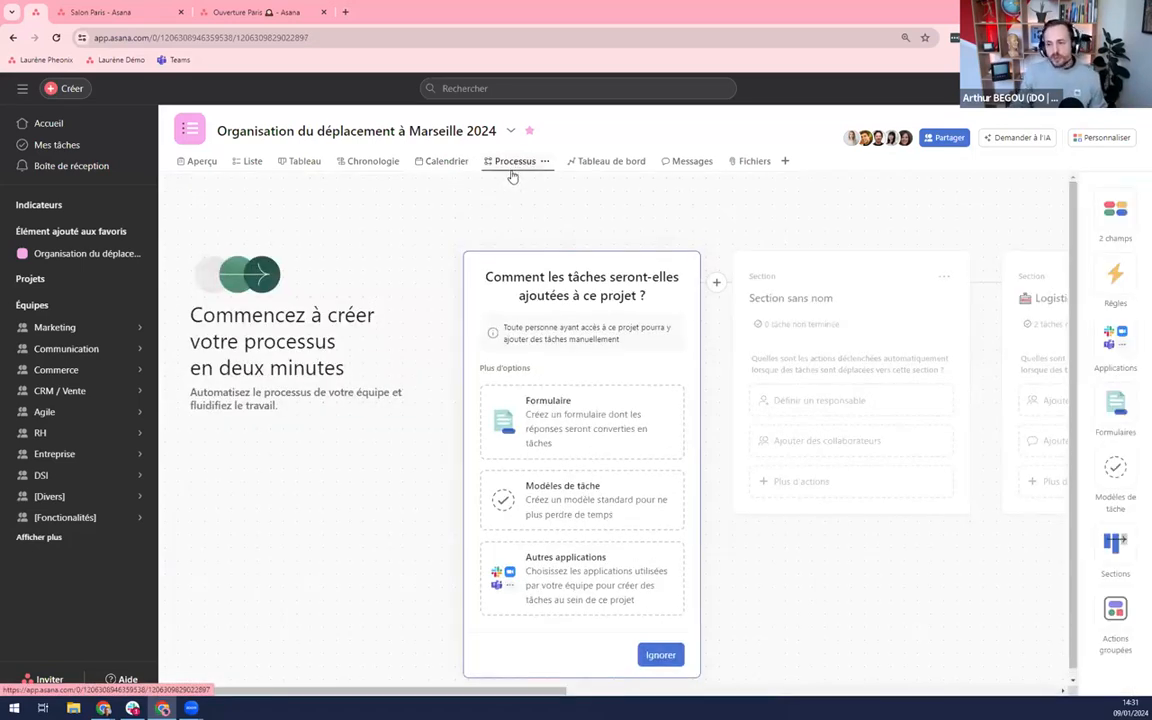
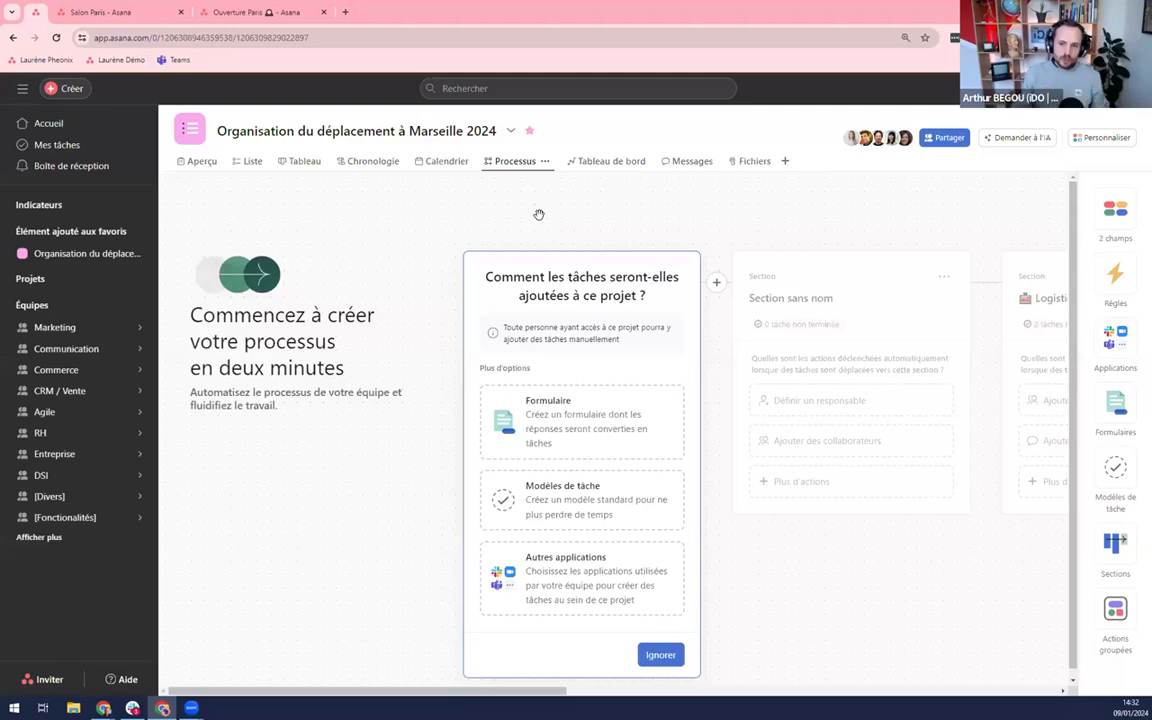
Start a new chart on the project's Tableau de bord and set its type to Anneau.
{"action": "left_click", "coordinate": [606, 166]}
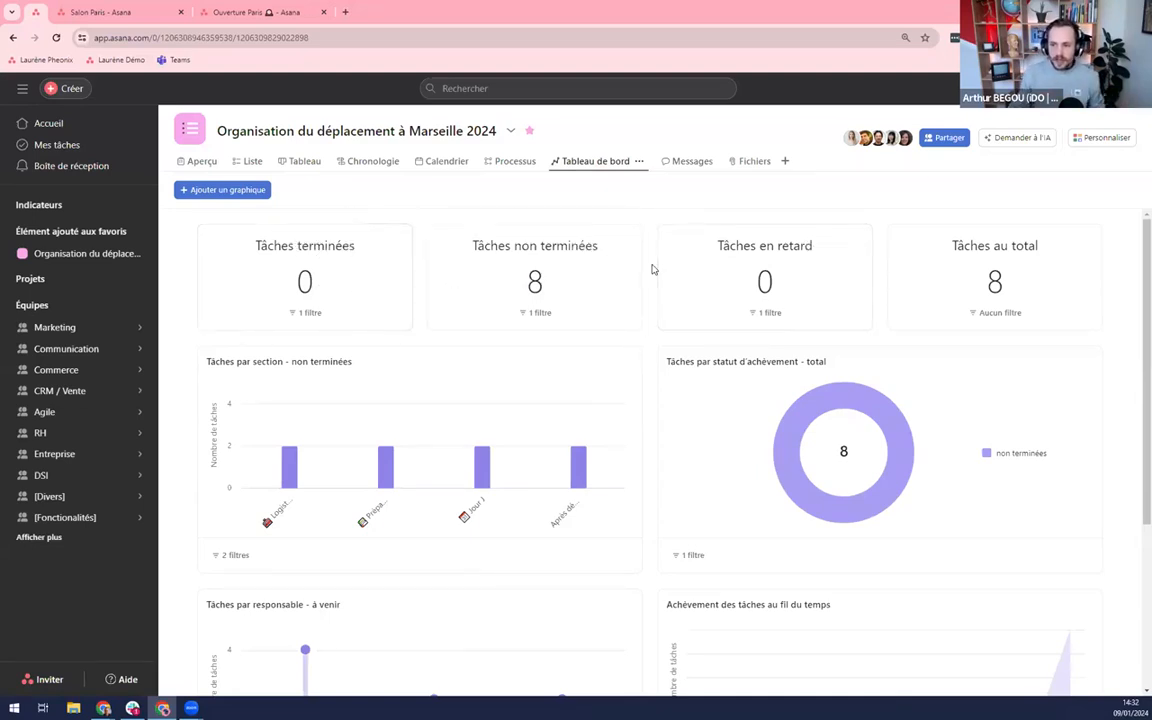
{"action": "scroll", "coordinate": [653, 280], "scroll_direction": "down", "scroll_amount": 3}
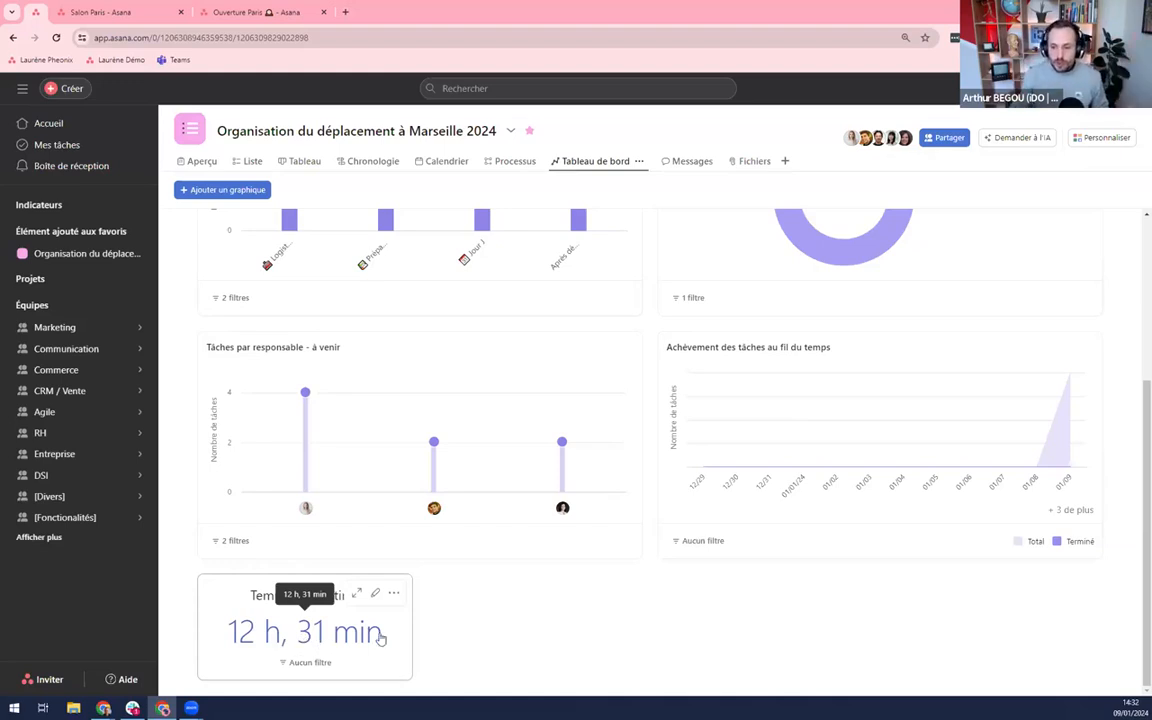
{"action": "left_click", "coordinate": [237, 191]}
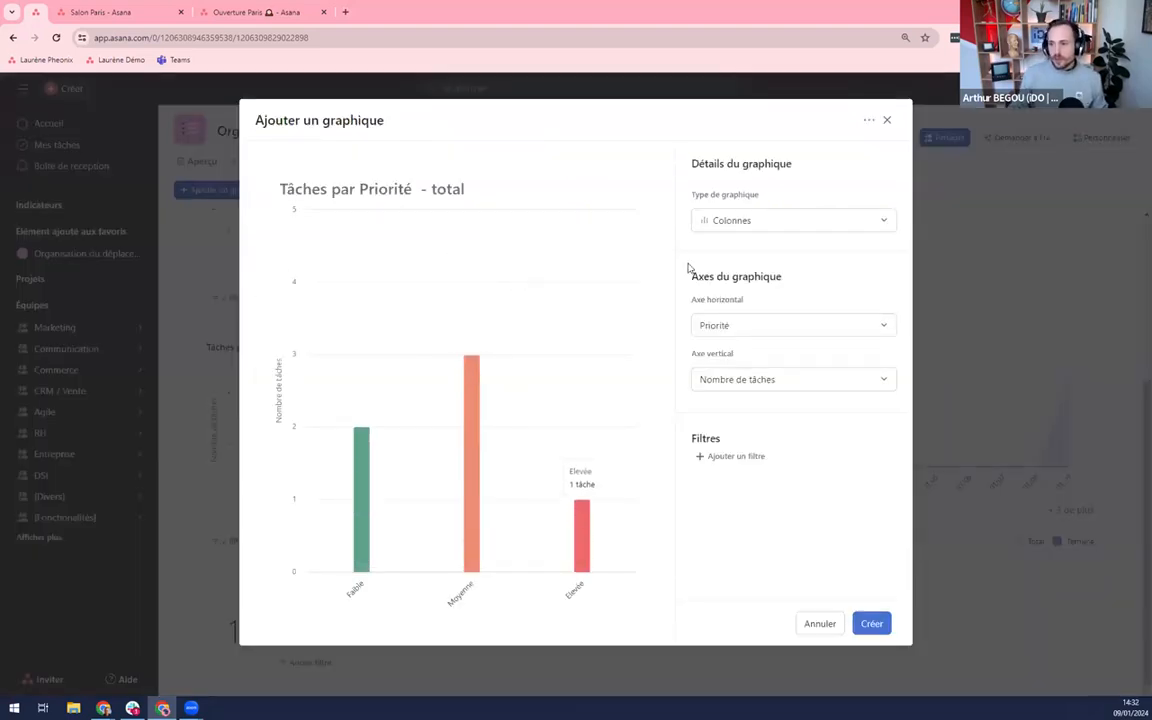
{"action": "left_click", "coordinate": [750, 222]}
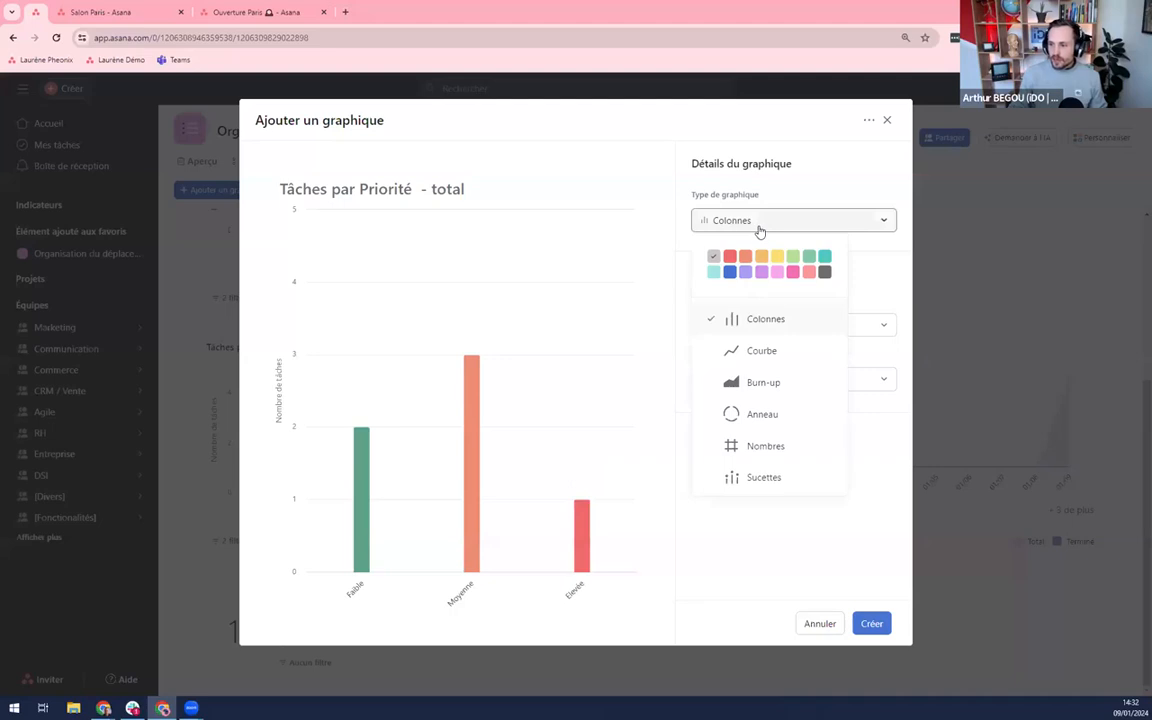
{"action": "left_click", "coordinate": [761, 414]}
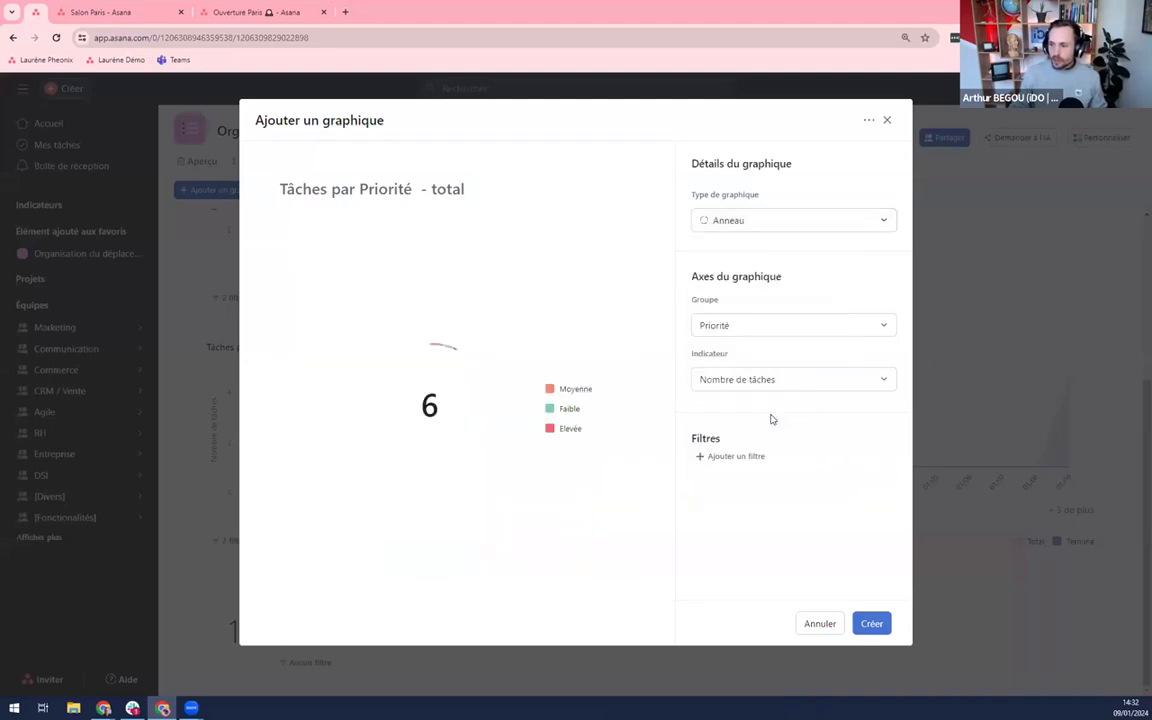
Group the ring chart by Responsable, measure the custom field Durée estimée, and filter it to Non terminé tasks.
{"action": "left_click", "coordinate": [787, 326]}
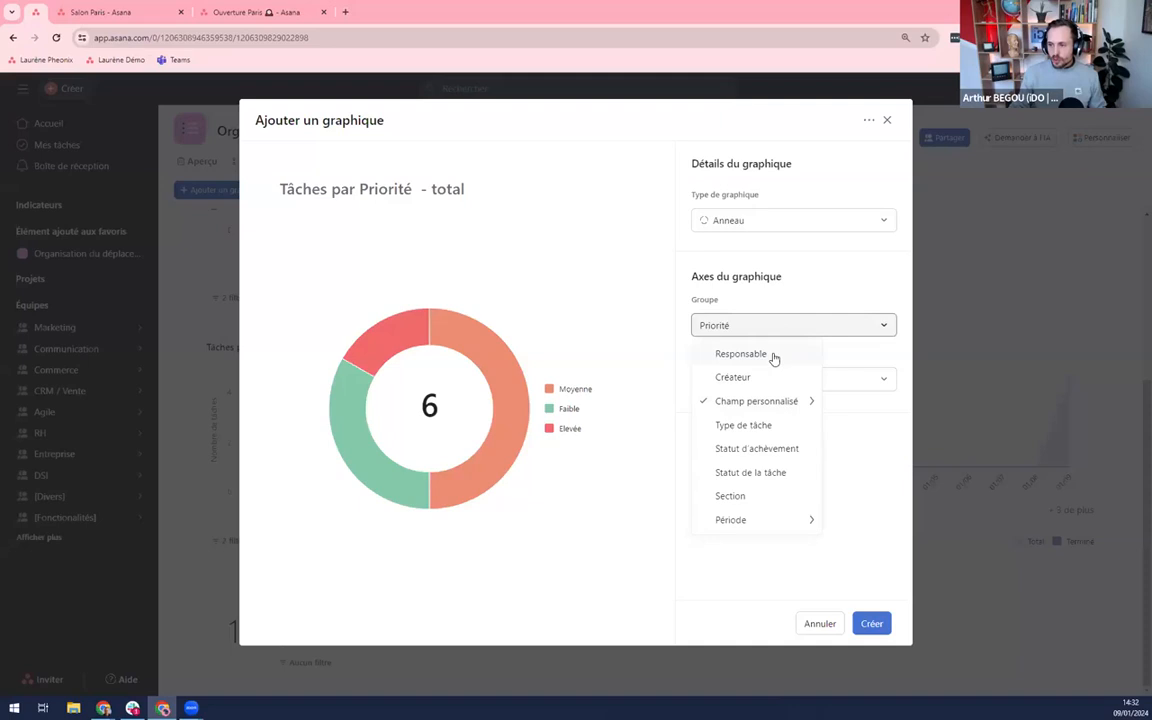
{"action": "left_click", "coordinate": [773, 356]}
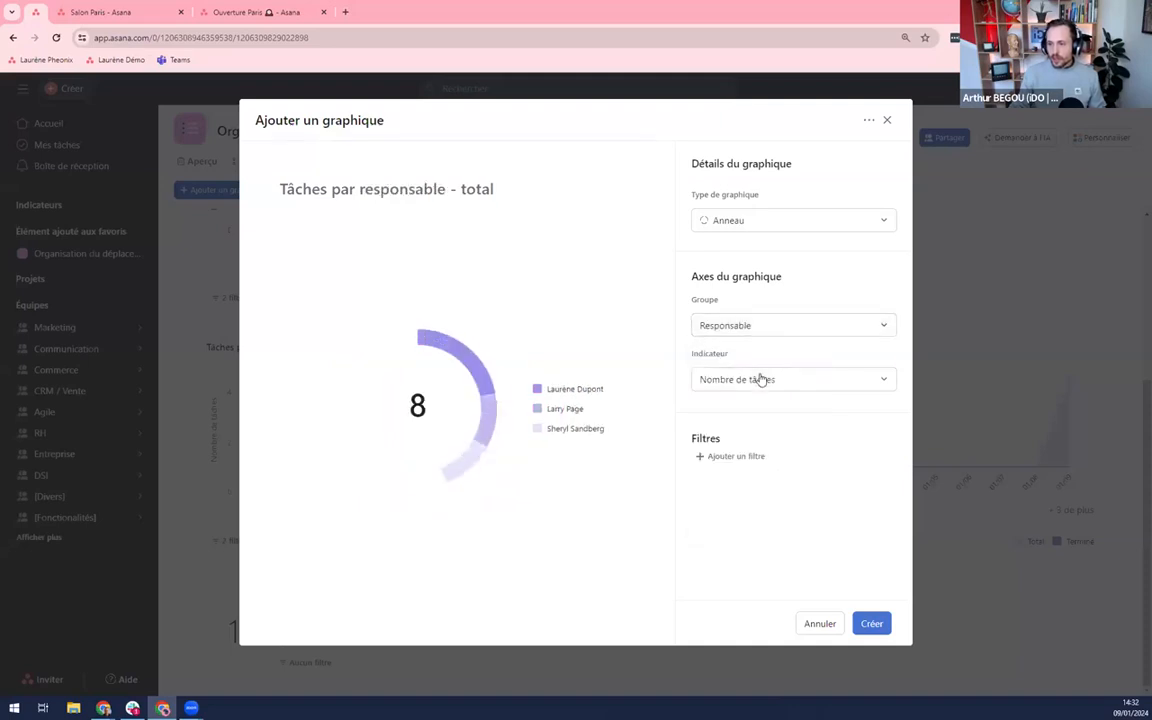
{"action": "left_click", "coordinate": [761, 382]}
{"action": "mouse_move", "coordinate": [765, 479]}
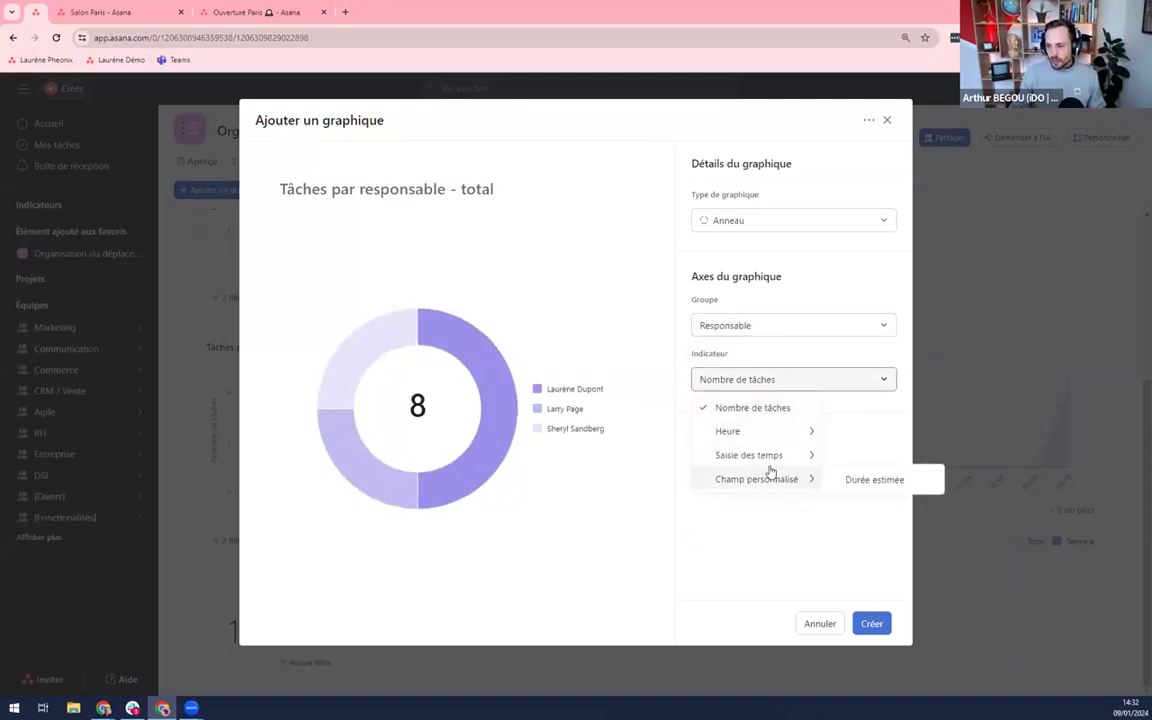
{"action": "left_click", "coordinate": [870, 480]}
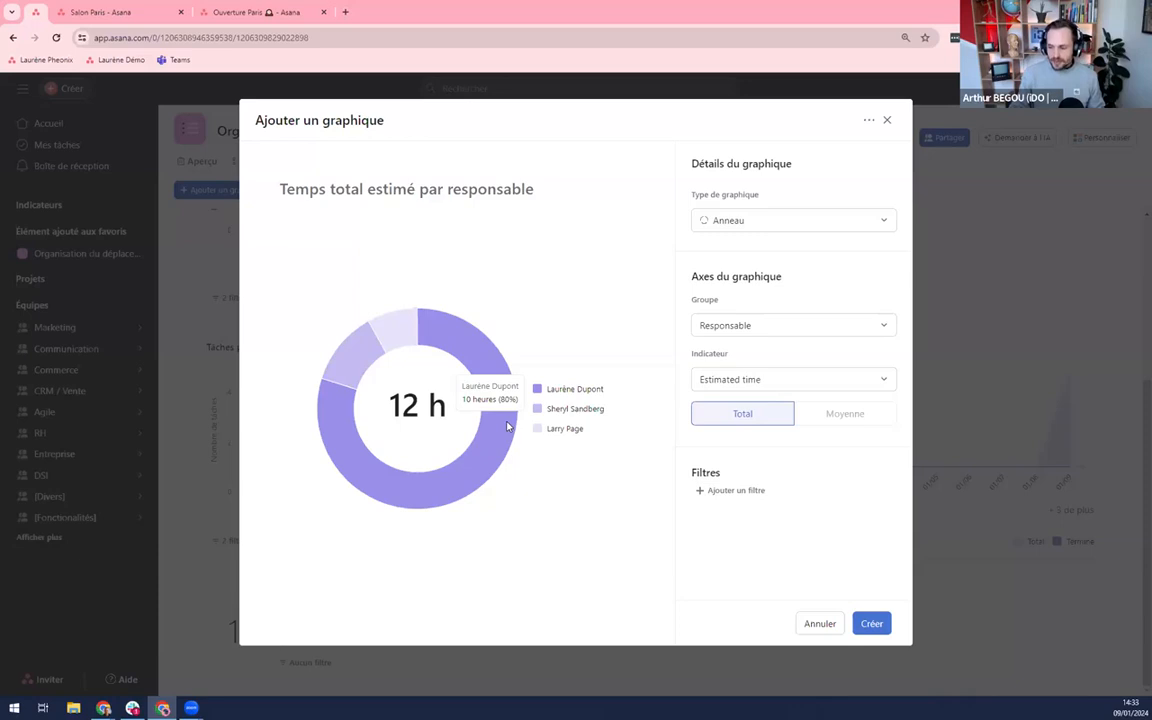
{"action": "left_click", "coordinate": [735, 491]}
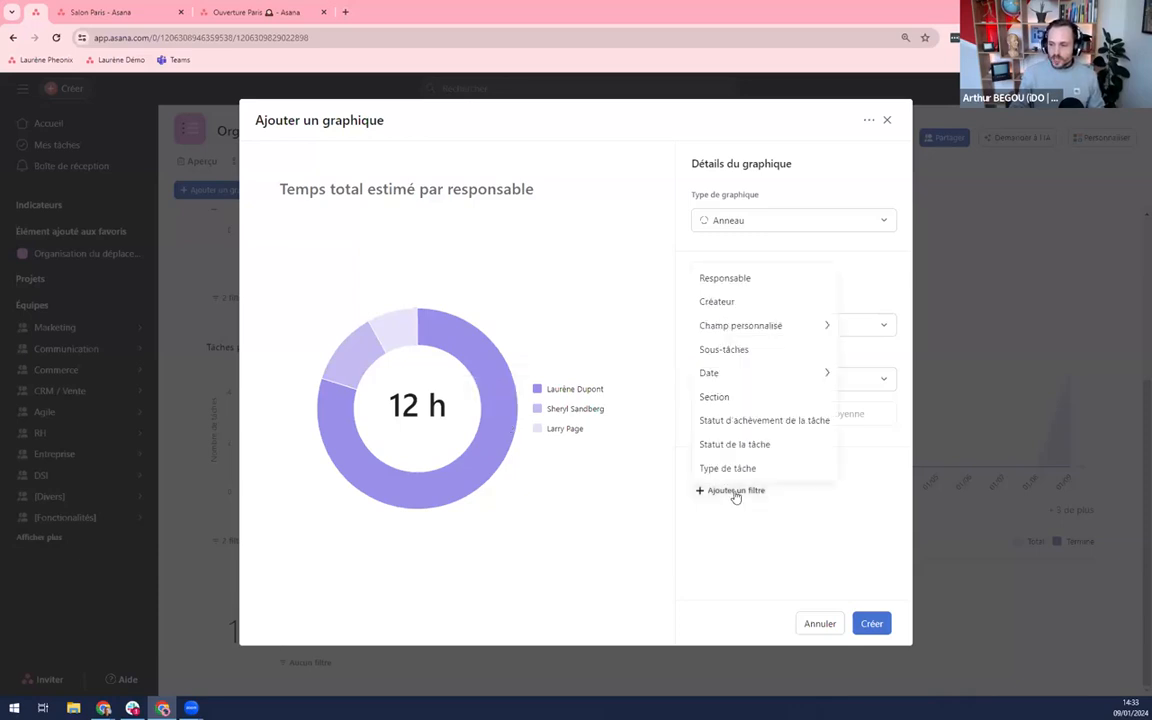
{"action": "left_click", "coordinate": [757, 422]}
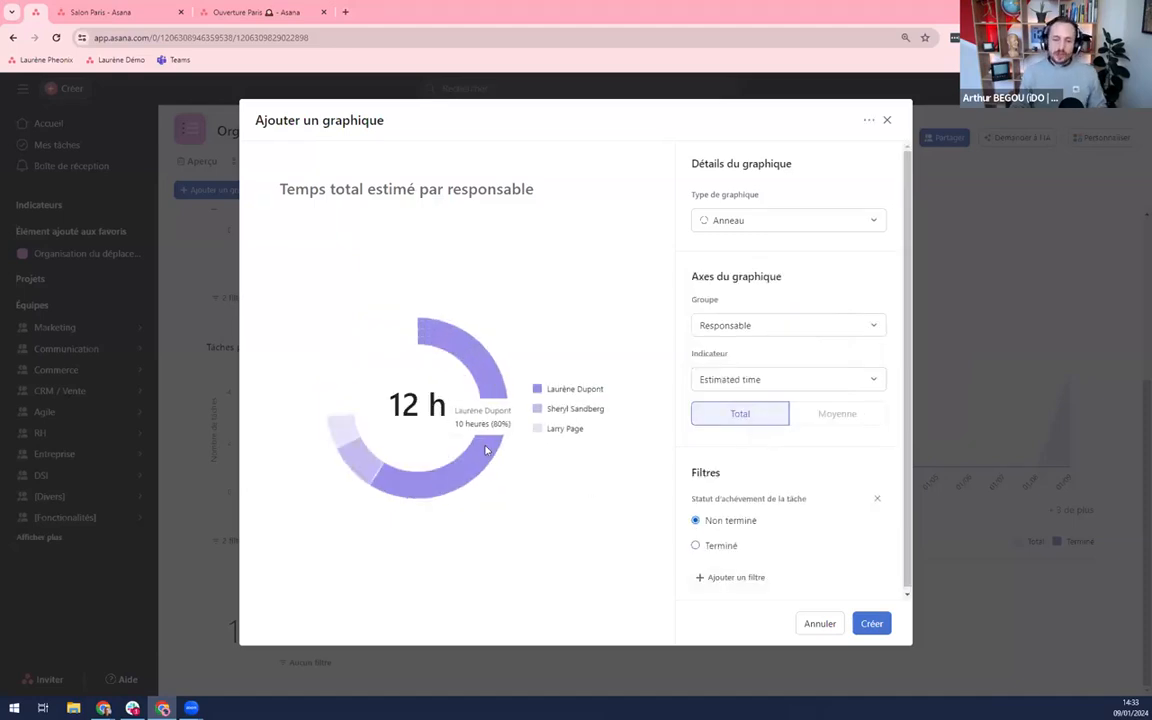
Title the chart "Temps restant par collab." and create it on the dashboard.
{"action": "left_click", "coordinate": [442, 188]}
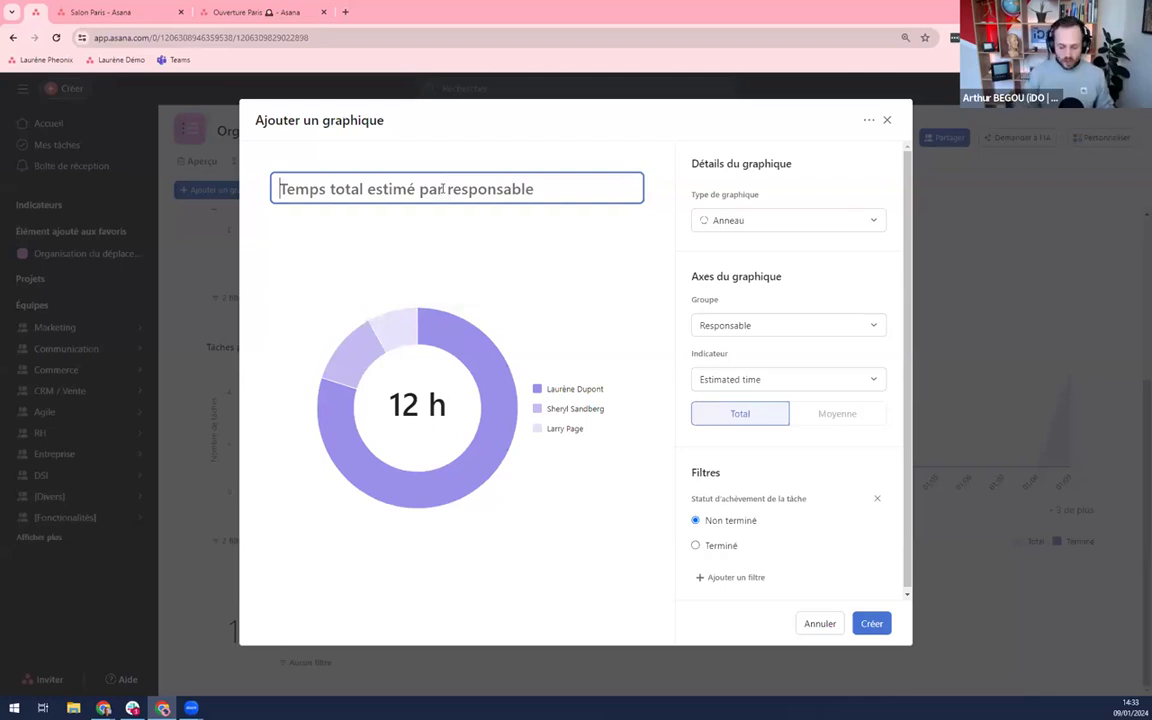
{"action": "key", "text": "ctrl+a"}
{"action": "type", "text": "Temps restant "}
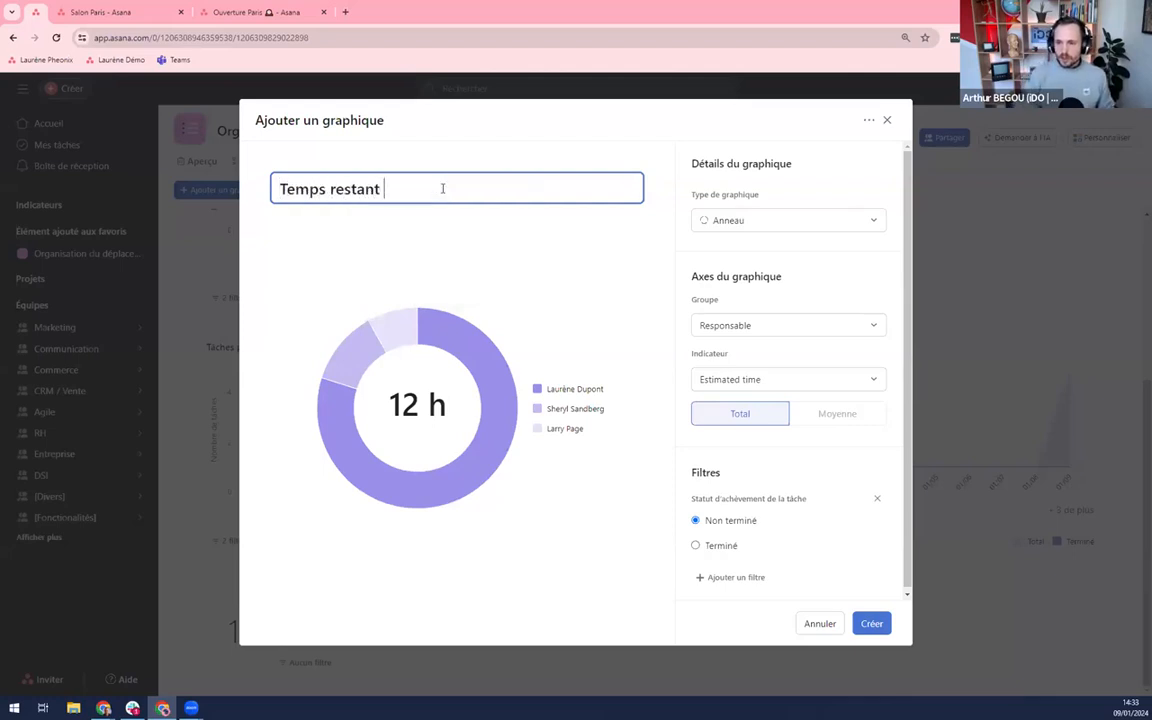
{"action": "type", "text": "par collab."}
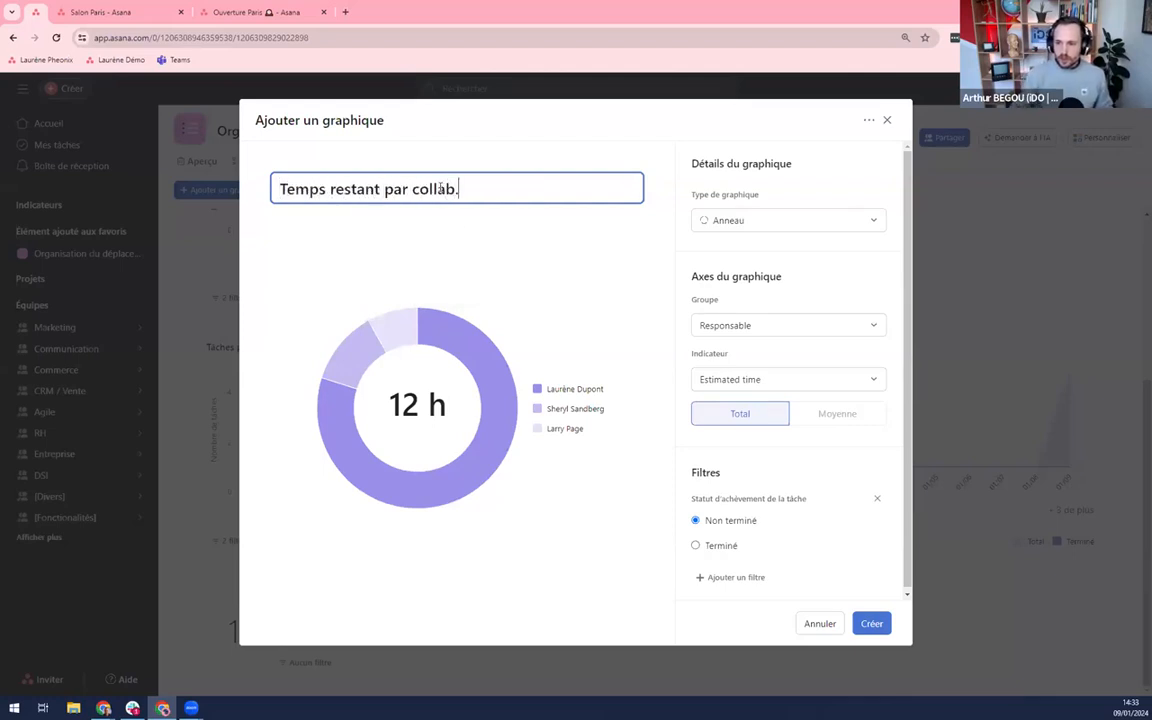
{"action": "left_click", "coordinate": [870, 623]}
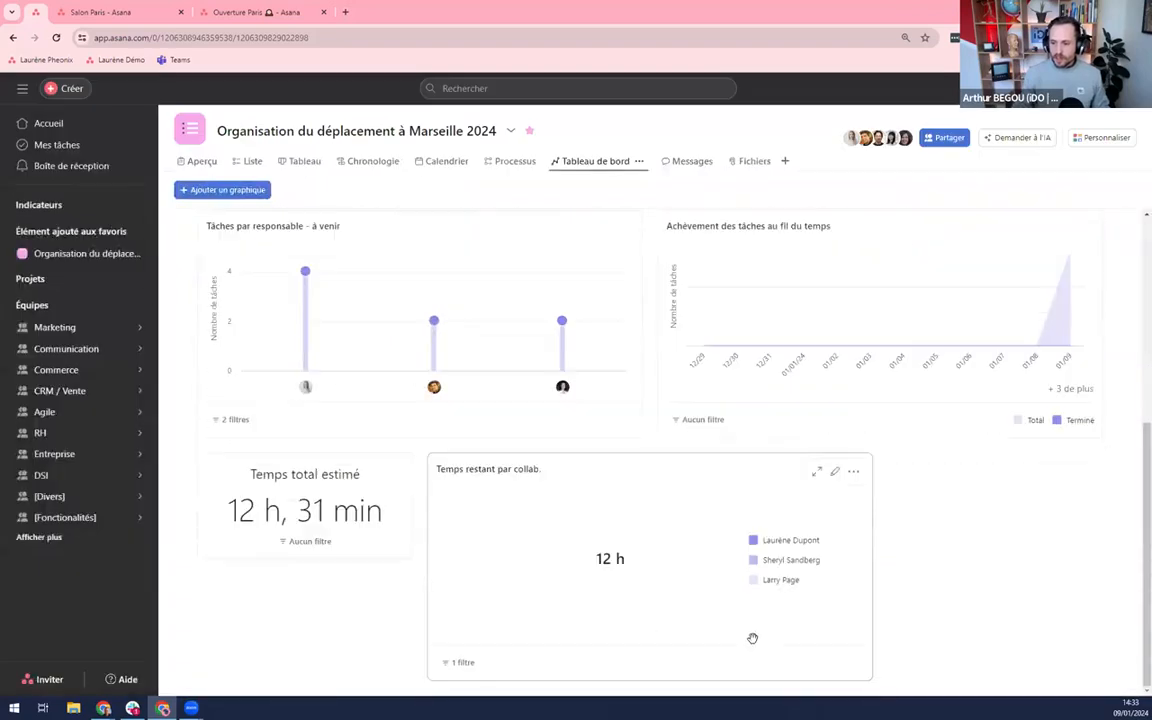
View the tasks behind the largest segment of the "Temps restant par collab." chart and return to the dashboard.
{"action": "mouse_move", "coordinate": [652, 531]}
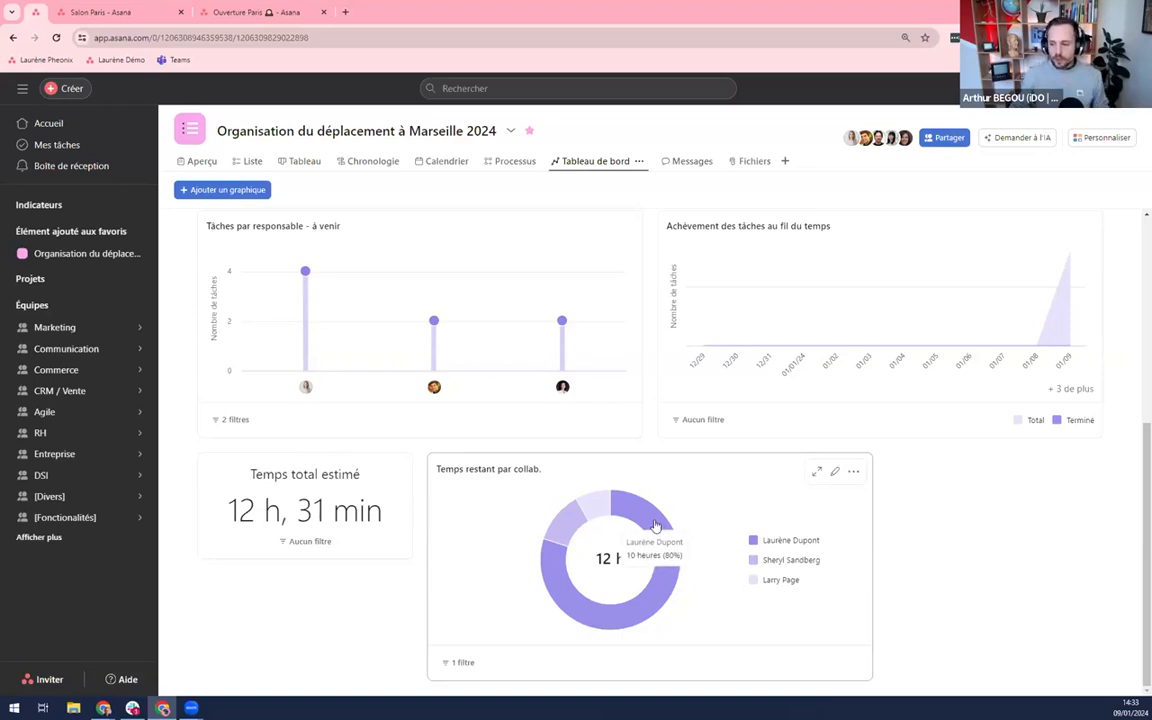
{"action": "left_click", "coordinate": [655, 526]}
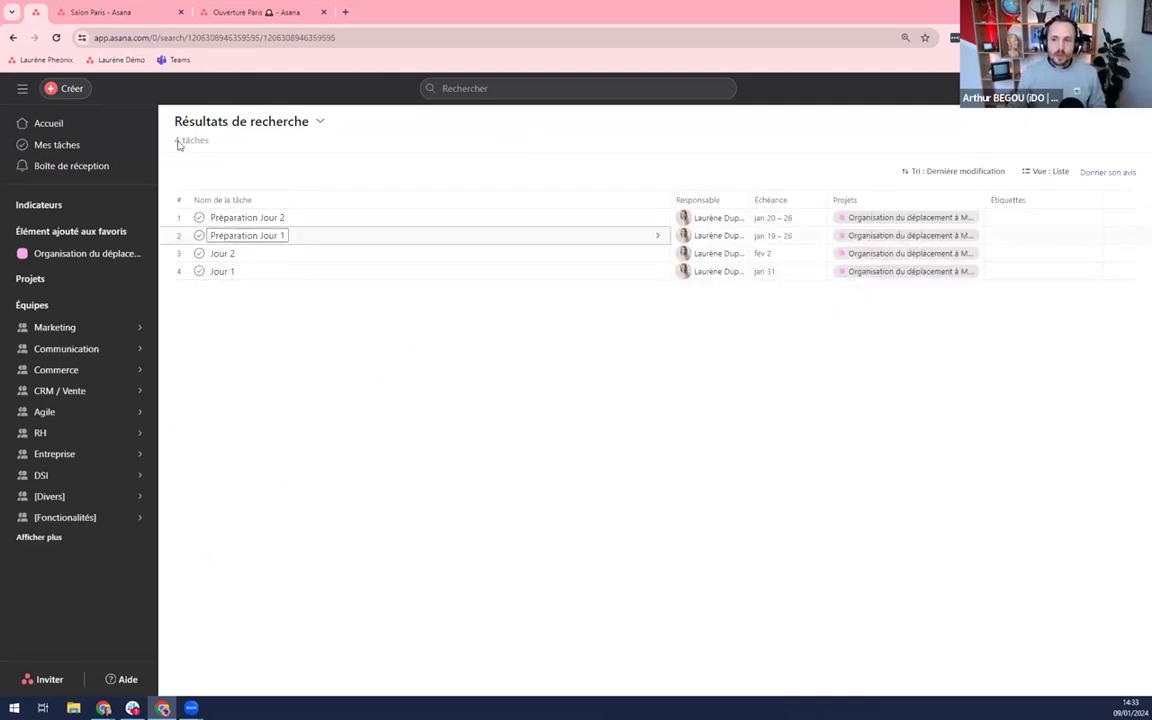
{"action": "left_click", "coordinate": [12, 38]}
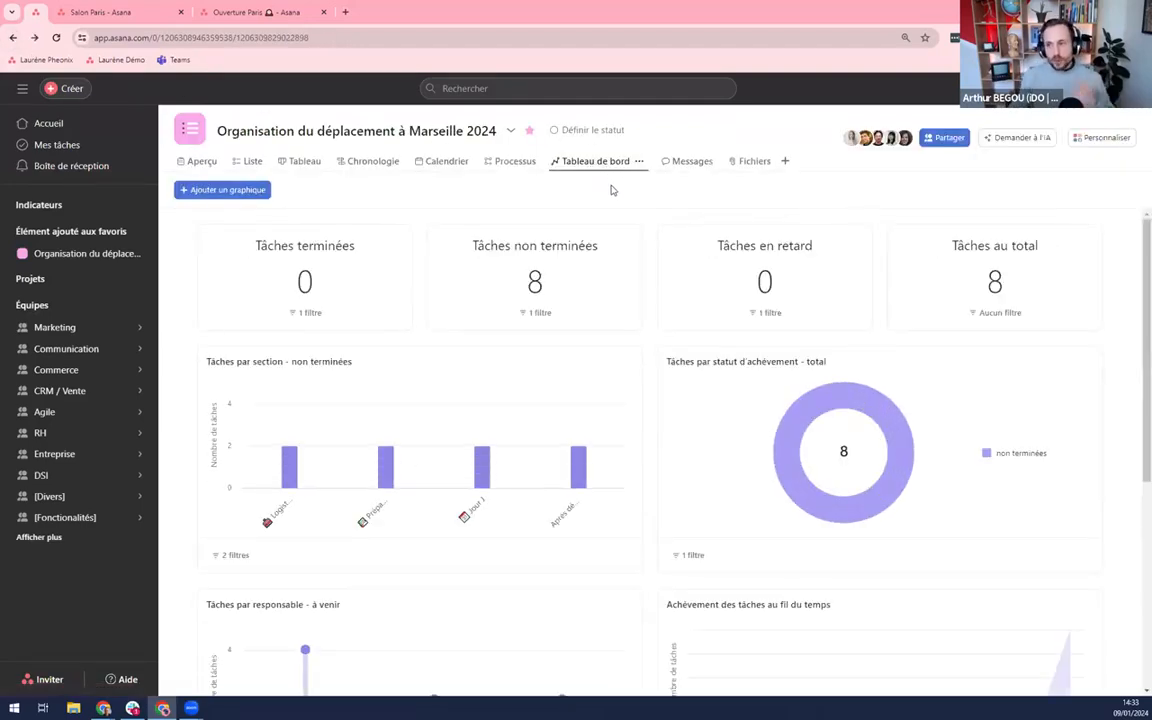
Remove the Fichiers and Messages views from the Marseille project.
{"action": "left_click", "coordinate": [681, 162]}
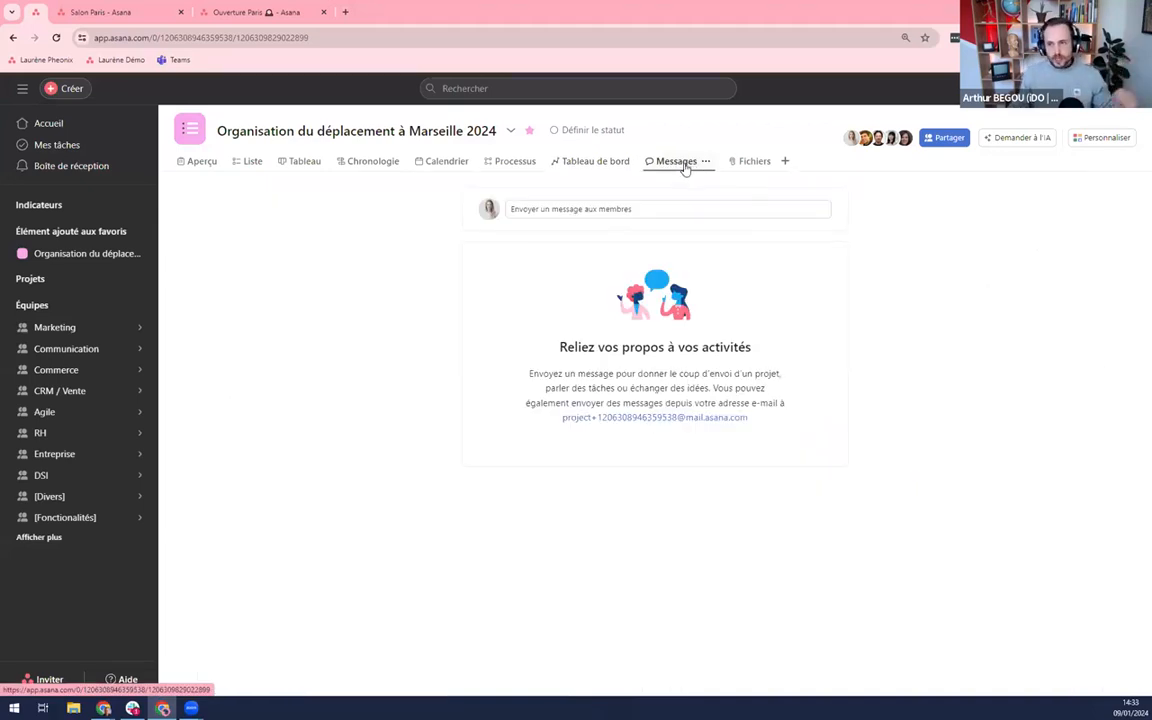
{"action": "left_click", "coordinate": [742, 166]}
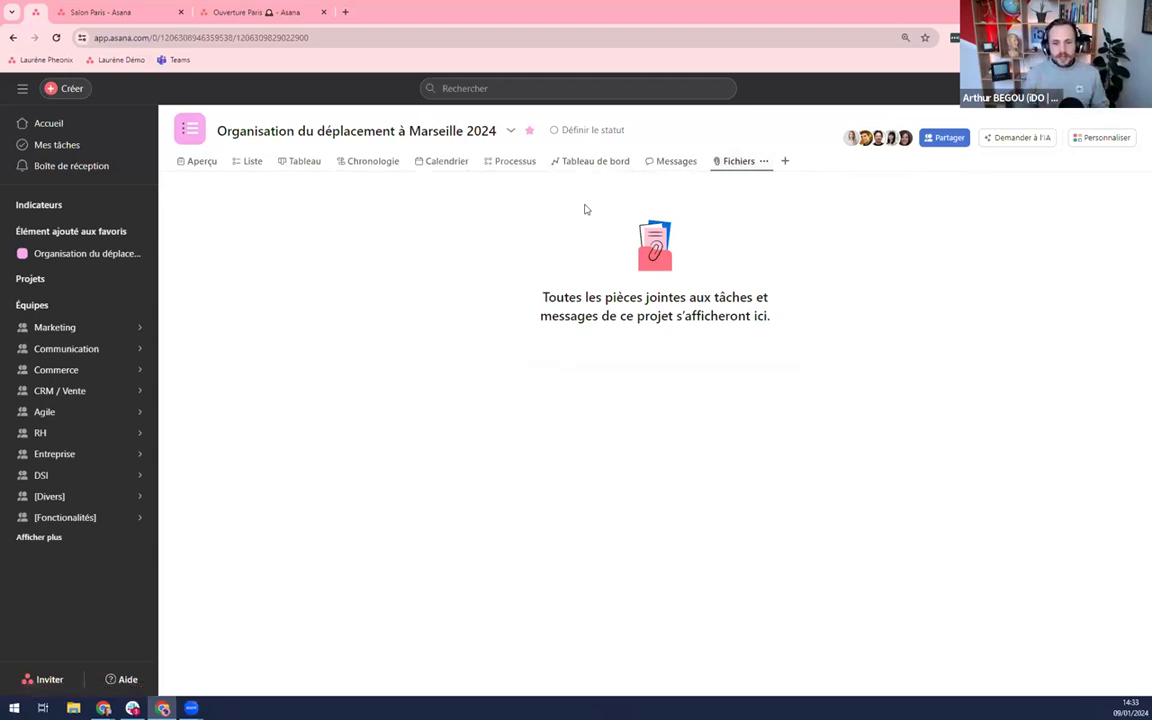
{"action": "left_click", "coordinate": [763, 161]}
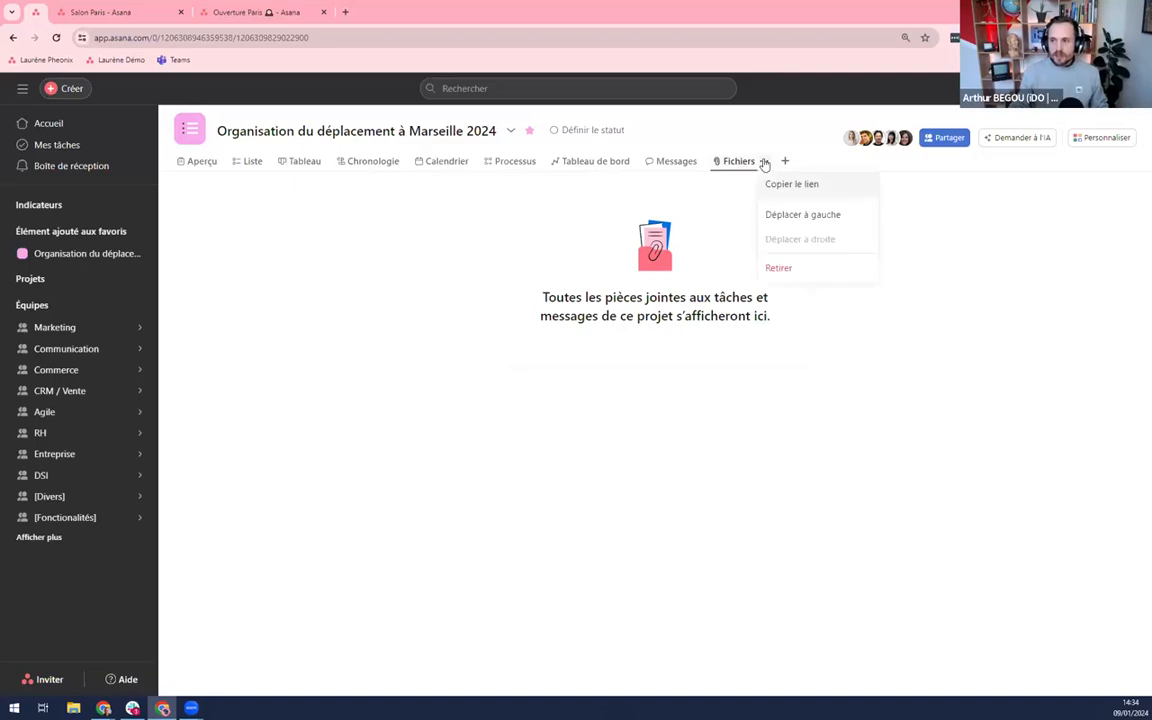
{"action": "left_click", "coordinate": [779, 269]}
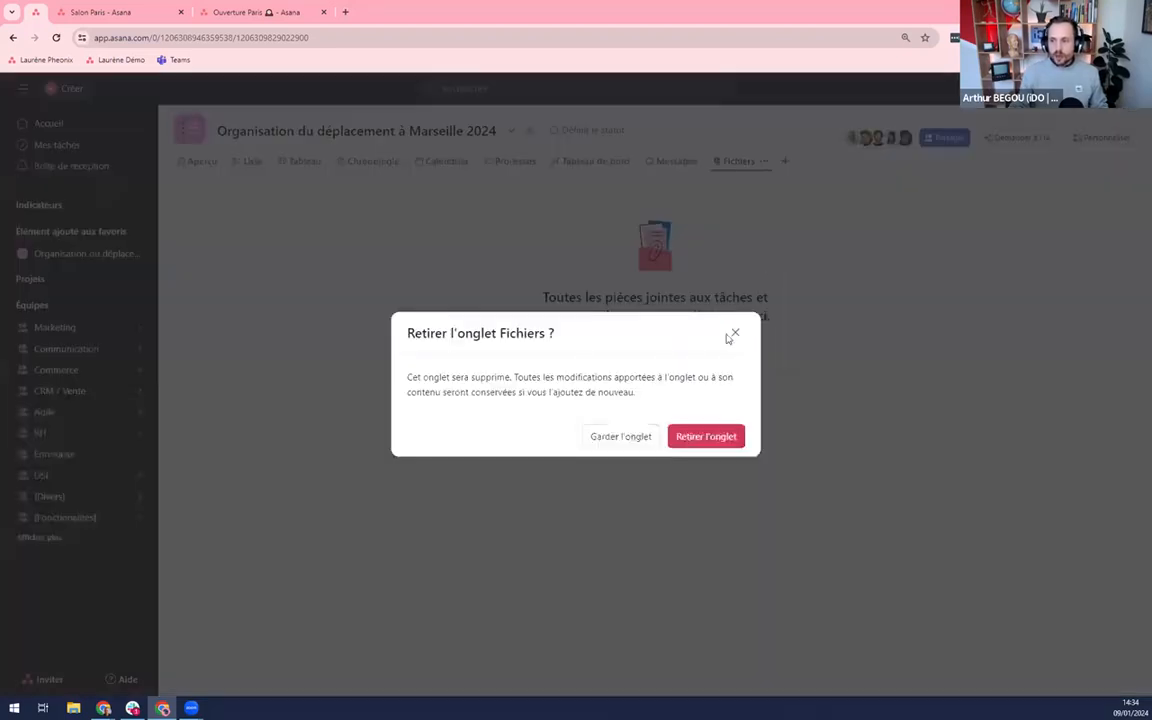
{"action": "left_click", "coordinate": [702, 438]}
{"action": "left_click", "coordinate": [706, 162]}
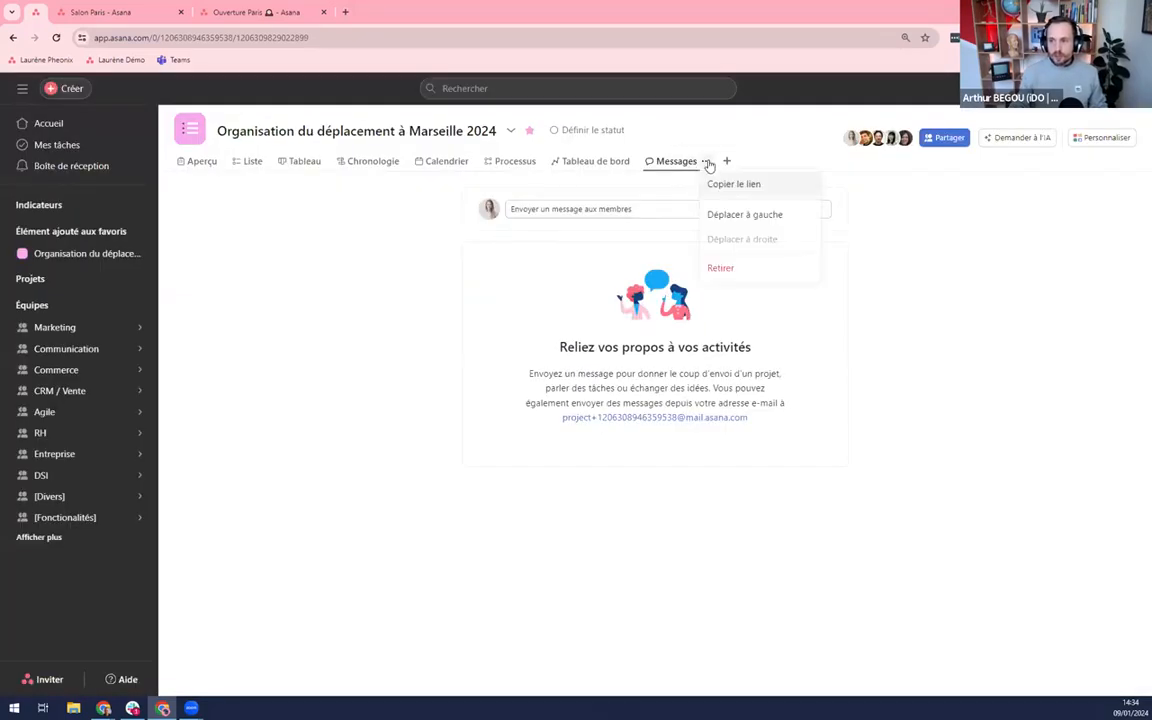
{"action": "left_click", "coordinate": [736, 270]}
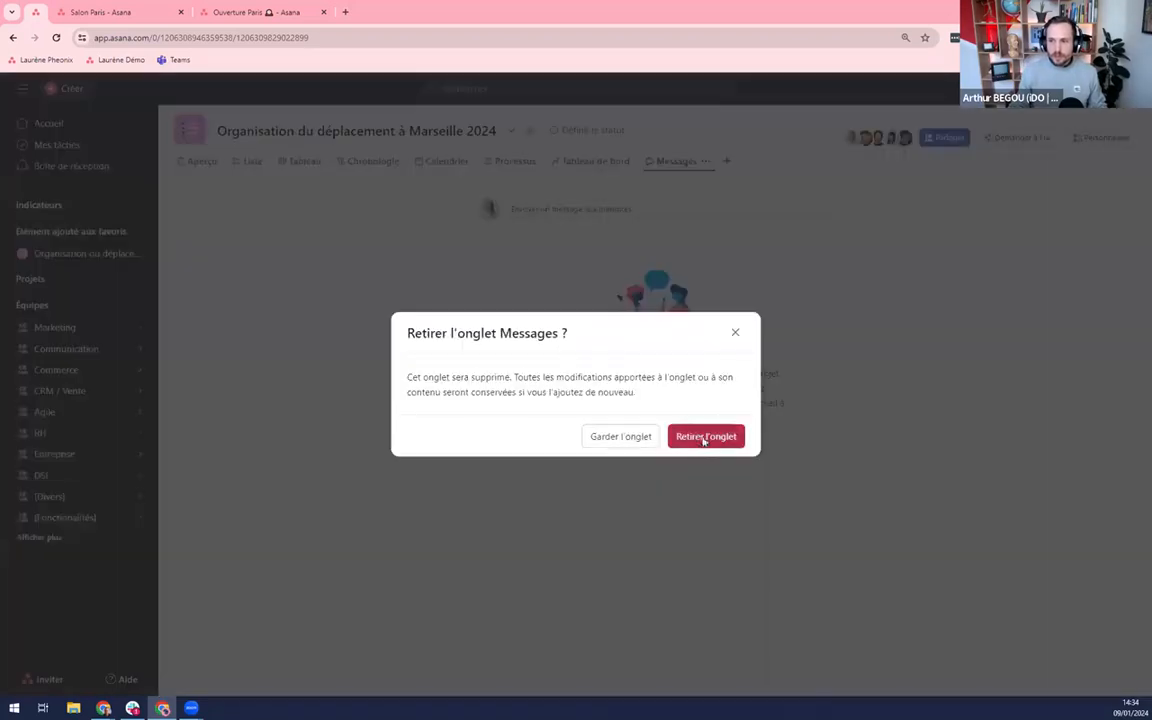
{"action": "left_click", "coordinate": [704, 438]}
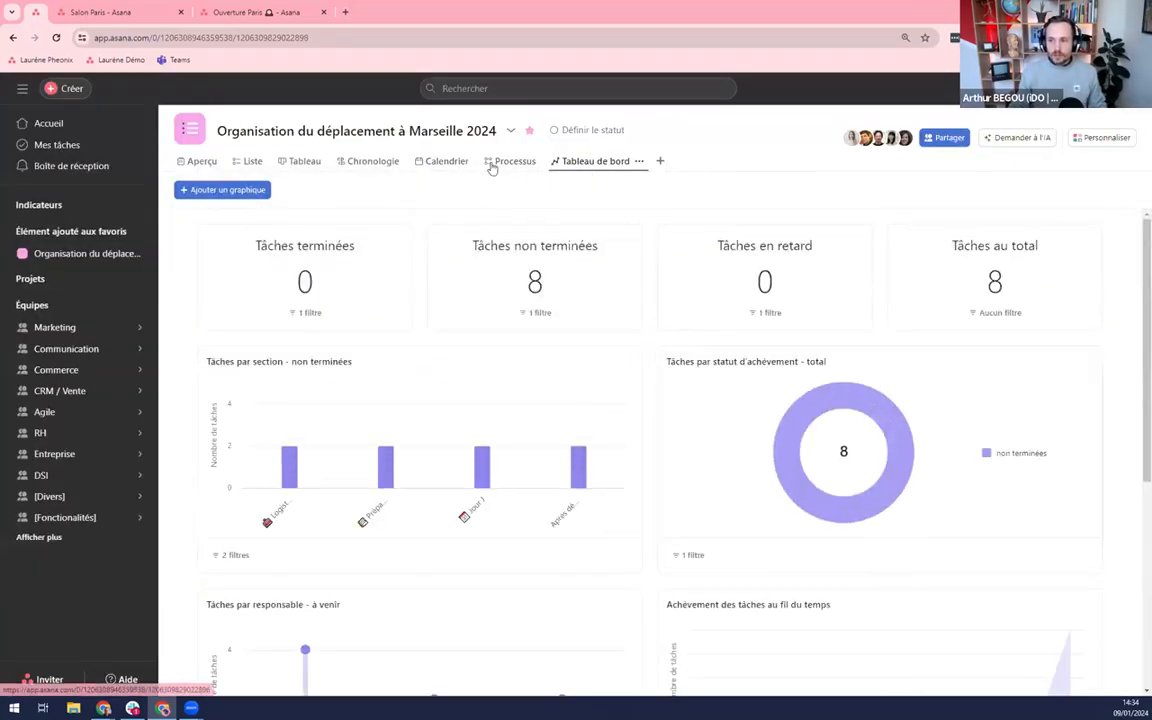
Remove the Processus view and move Tableau de bord directly after Aperçu.
{"action": "left_click", "coordinate": [525, 163]}
{"action": "left_click", "coordinate": [544, 161]}
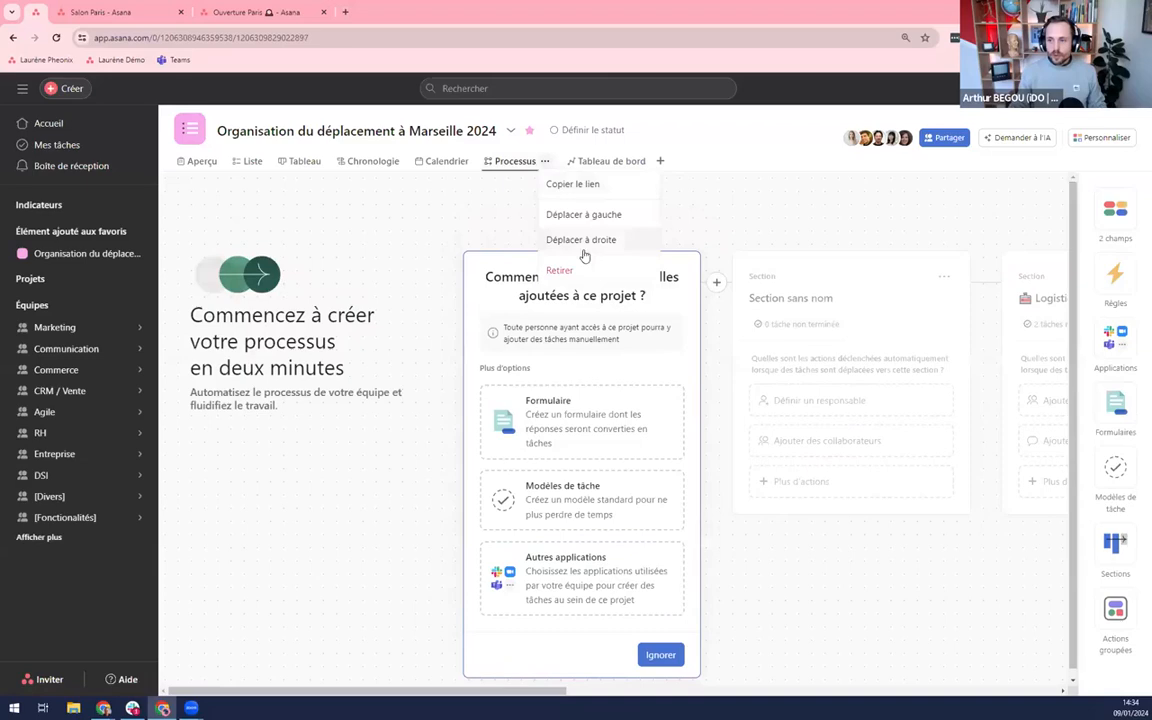
{"action": "left_click", "coordinate": [580, 268]}
{"action": "left_click", "coordinate": [706, 436]}
{"action": "left_click_drag", "start_coordinate": [540, 161], "coordinate": [215, 160]}
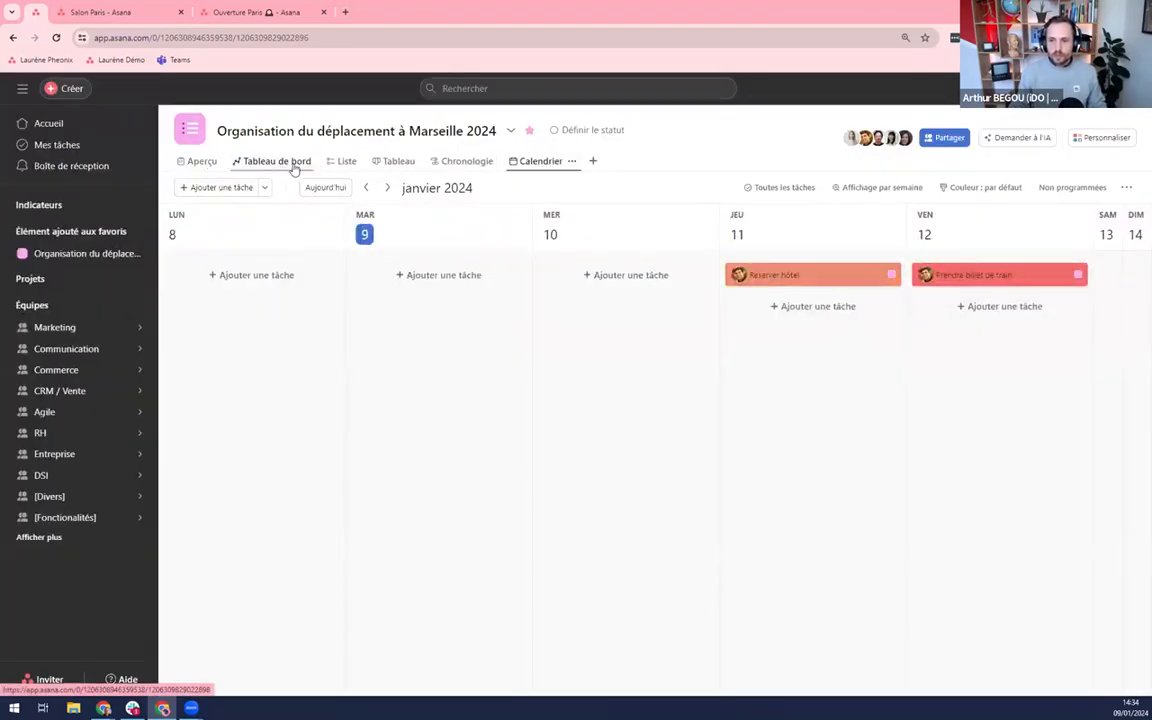
Filter the project's Liste view by Priorité to keep only the Moyenne and Elevée tasks.
{"action": "left_click", "coordinate": [343, 163]}
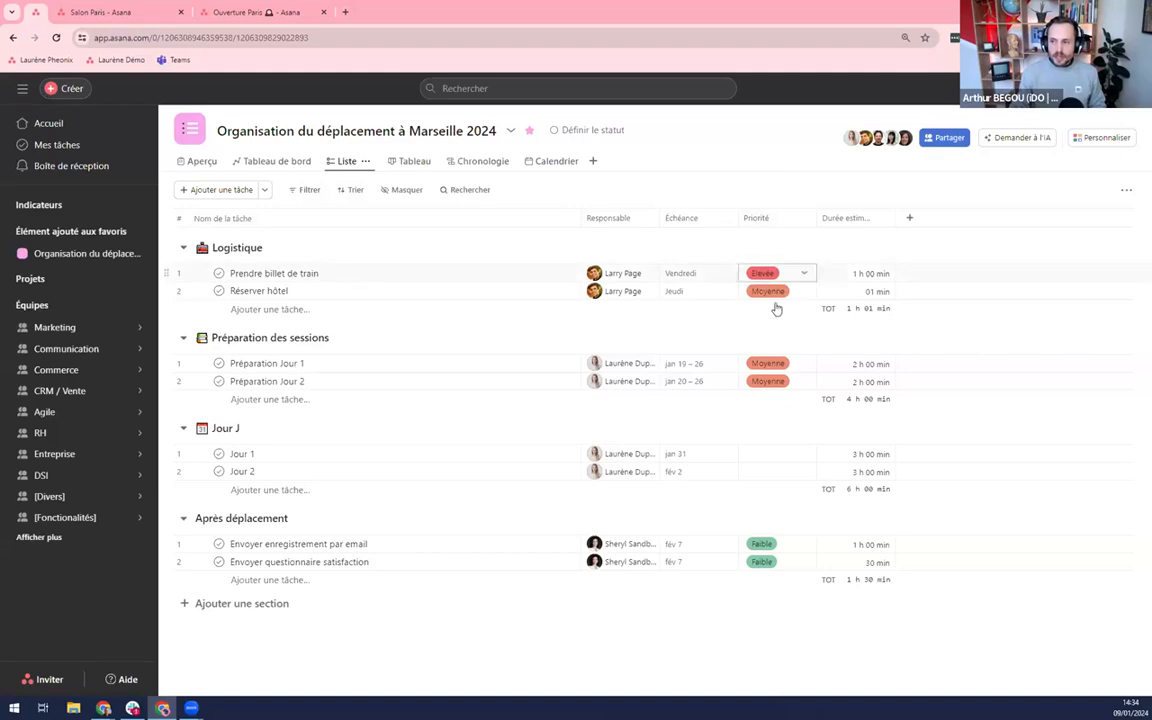
{"action": "left_click", "coordinate": [307, 192]}
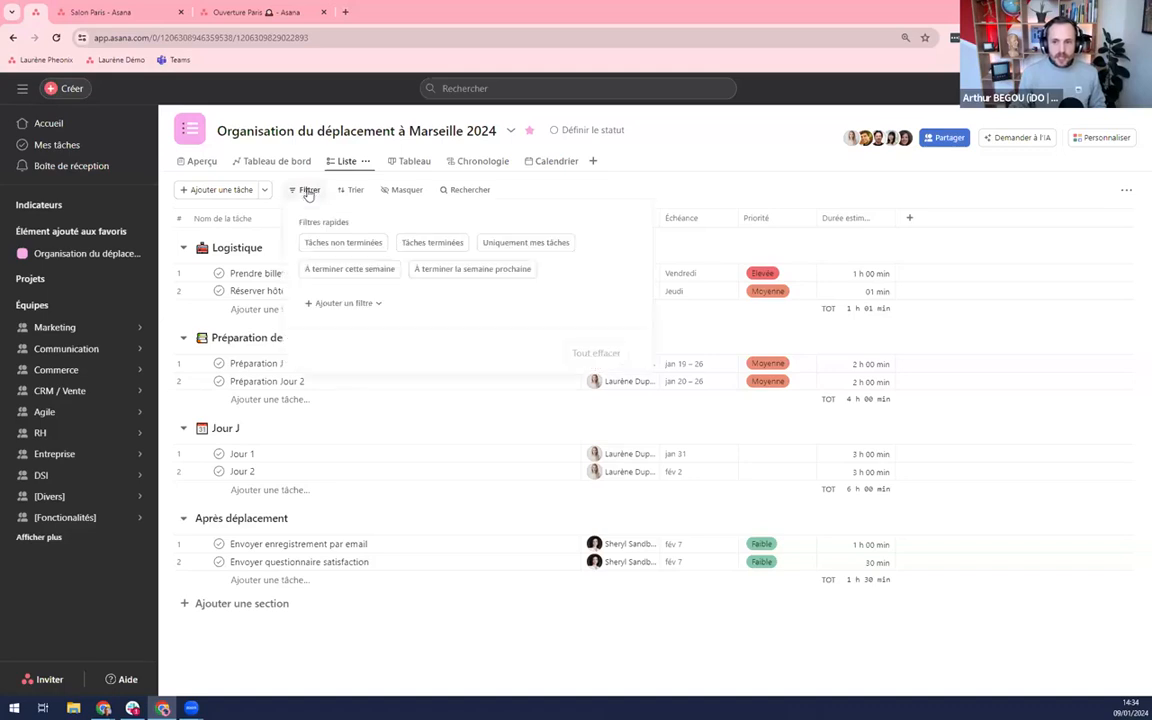
{"action": "left_click", "coordinate": [374, 304]}
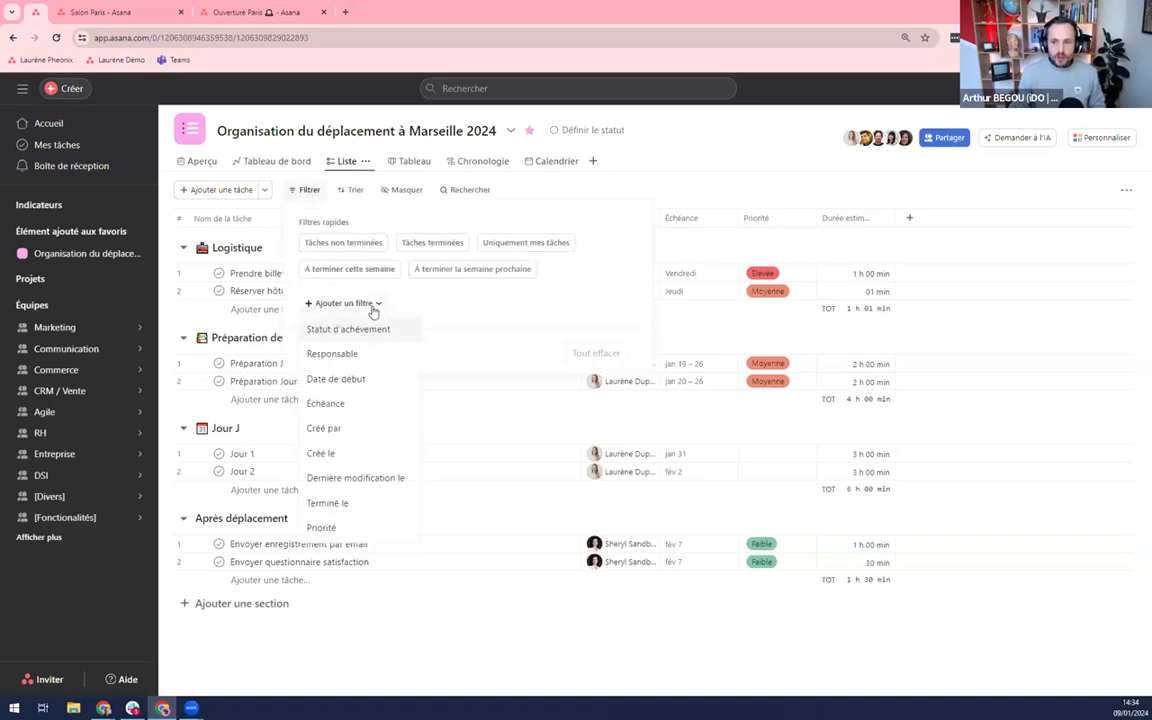
{"action": "left_click", "coordinate": [349, 528]}
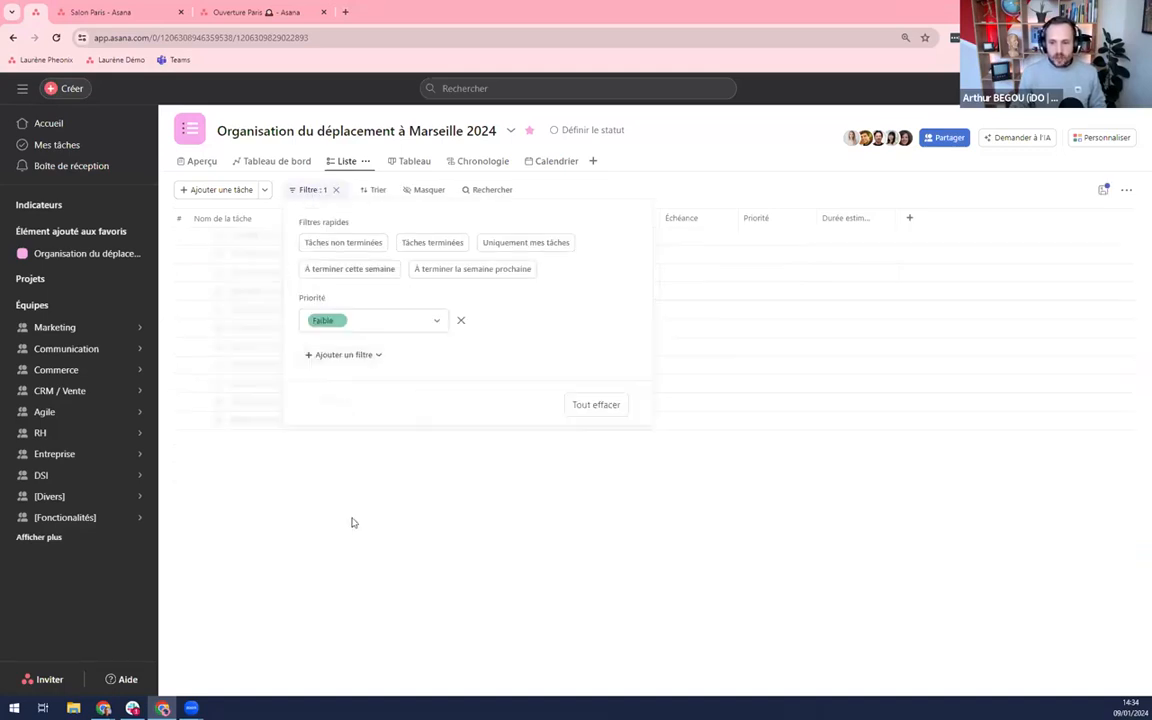
{"action": "left_click", "coordinate": [415, 322]}
{"action": "left_click", "coordinate": [378, 372]}
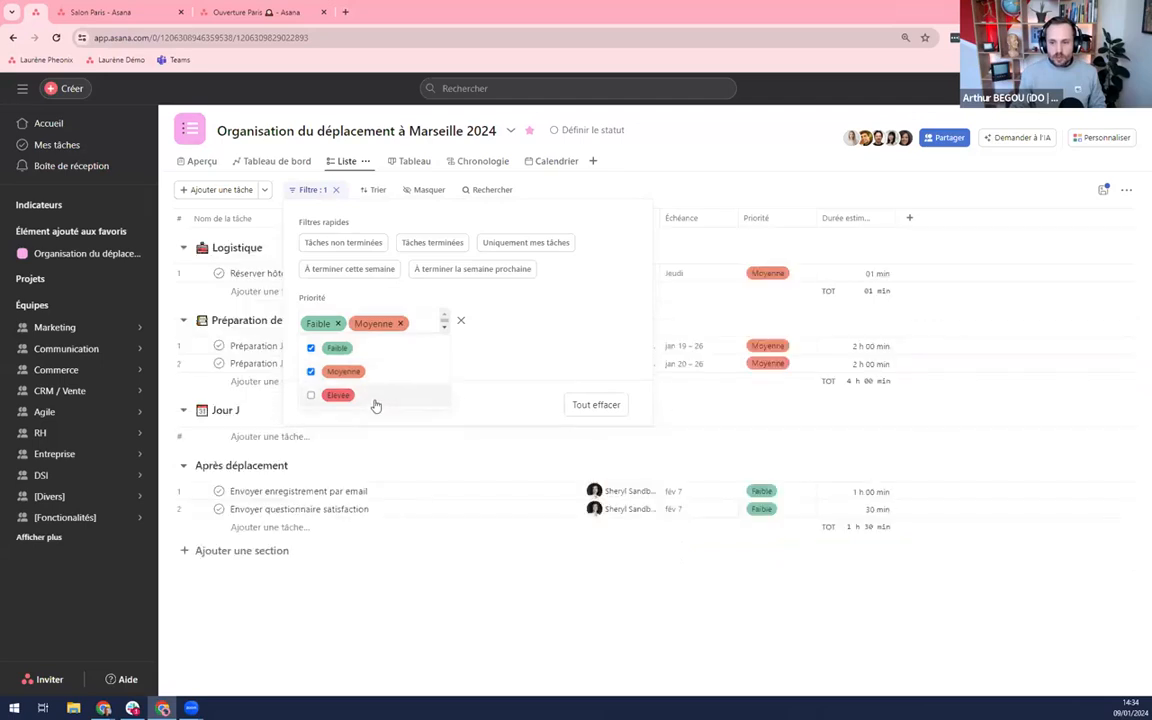
{"action": "left_click", "coordinate": [375, 396]}
{"action": "left_click", "coordinate": [374, 352]}
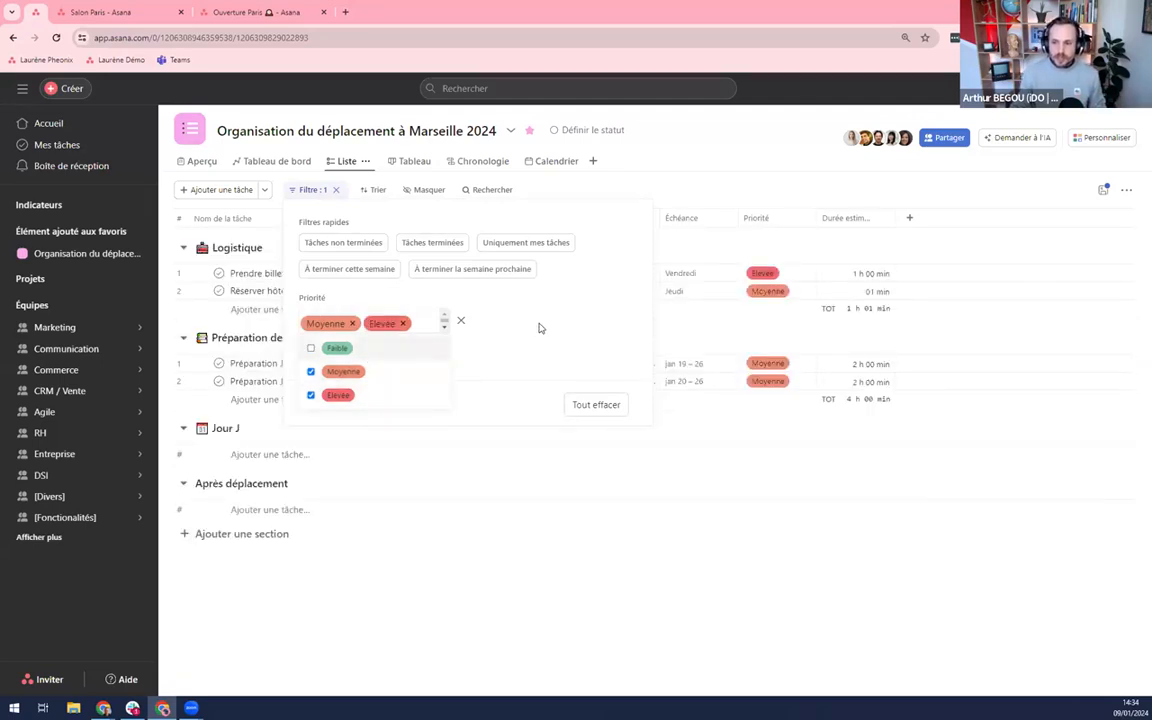
{"action": "left_click", "coordinate": [644, 190]}
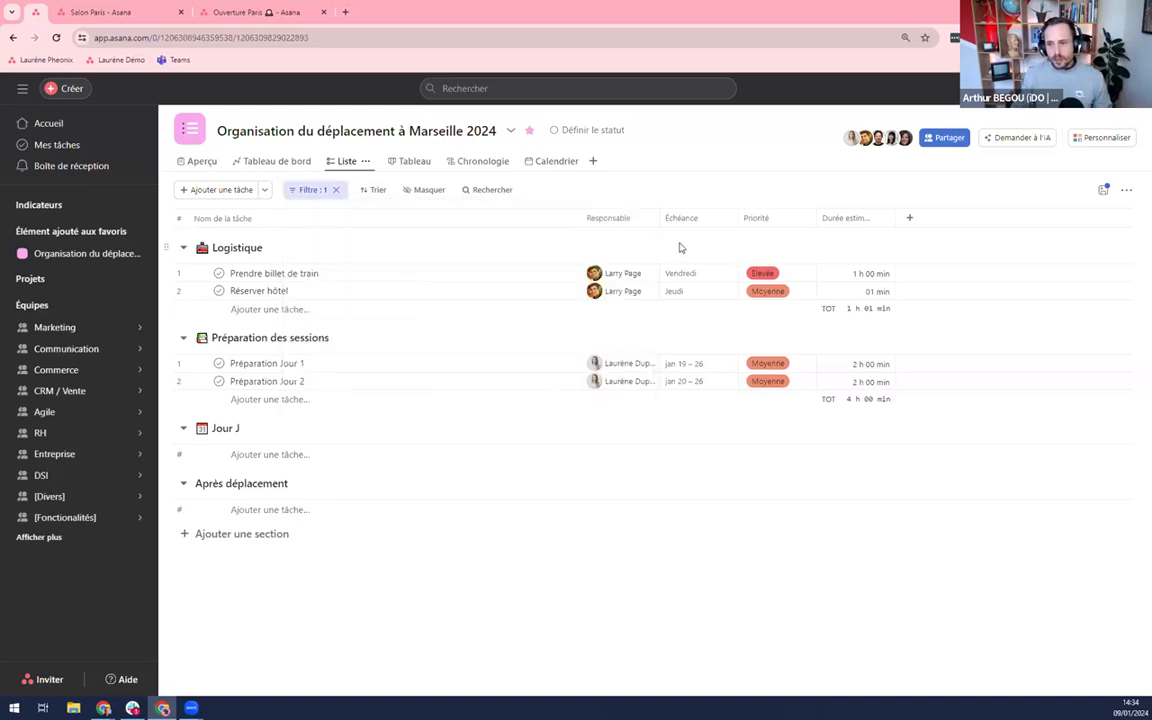
Save the filtered list as a new tab and rename that tab "Liste (Moyen+)".
{"action": "left_click", "coordinate": [1104, 192]}
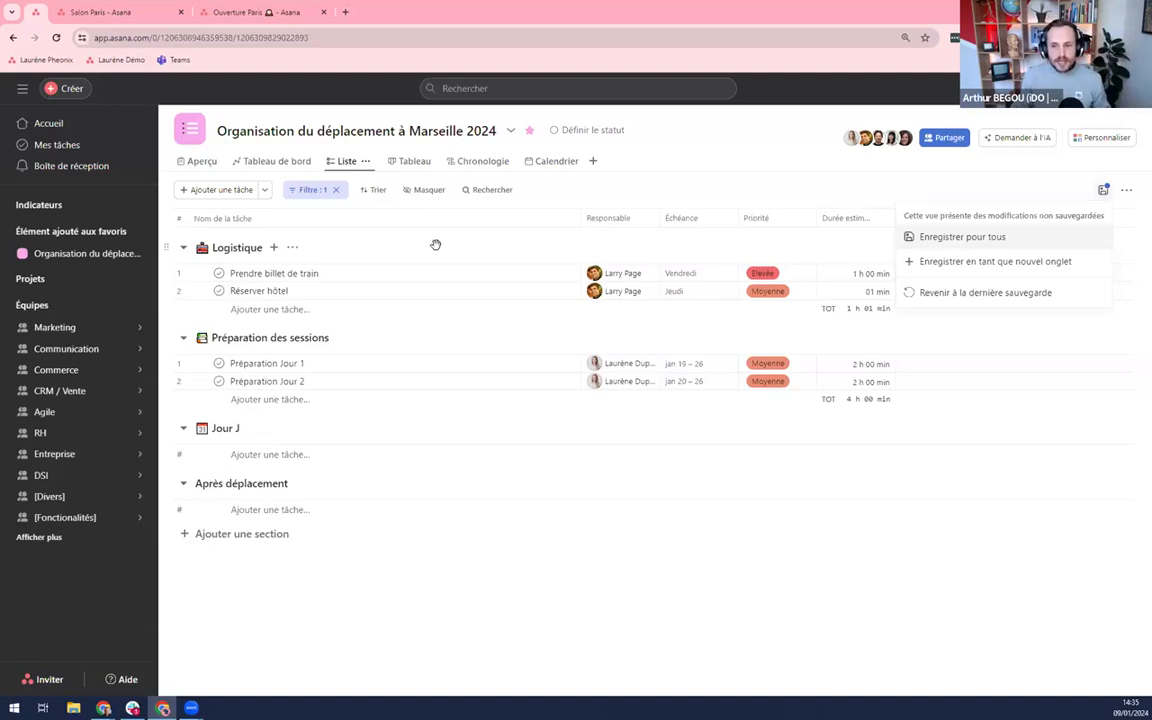
{"action": "left_click", "coordinate": [967, 263]}
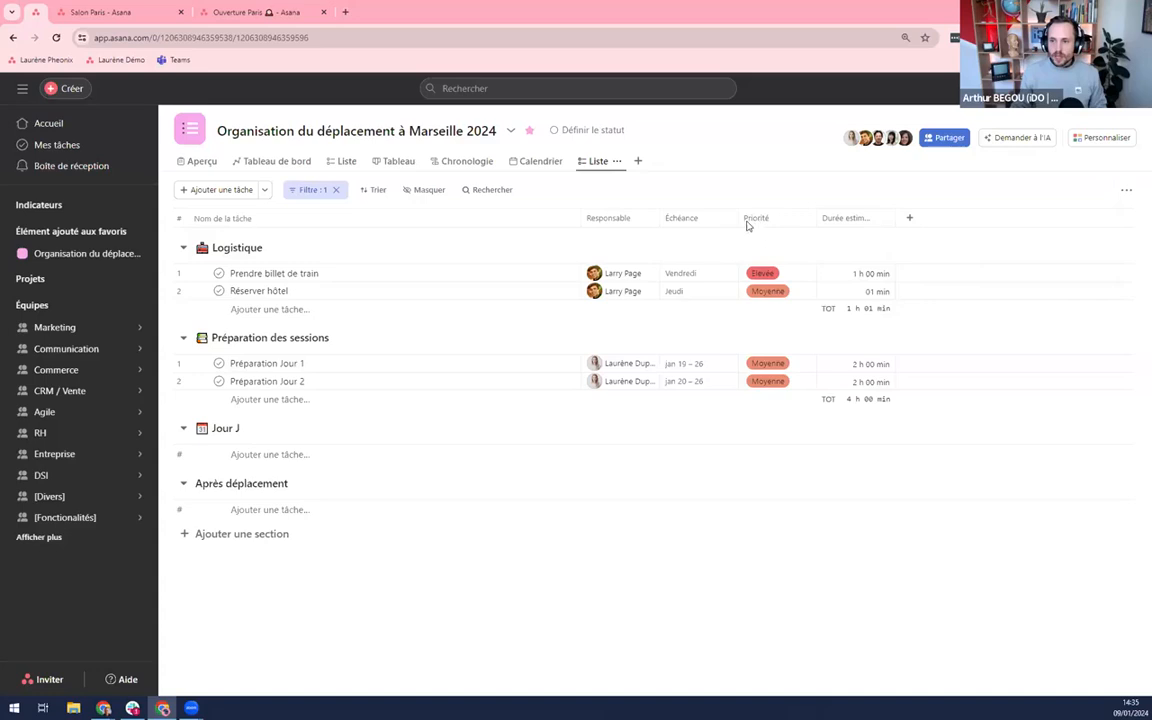
{"action": "left_click", "coordinate": [616, 164]}
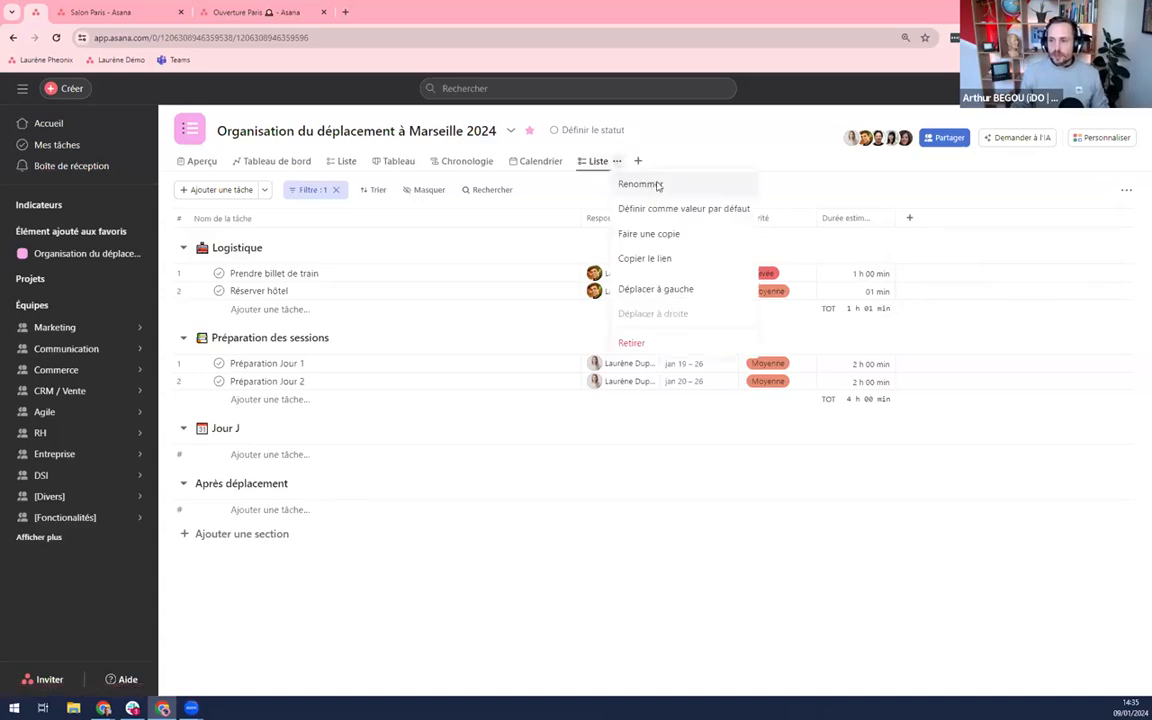
{"action": "left_click", "coordinate": [638, 183]}
{"action": "type", "text": "List ("}
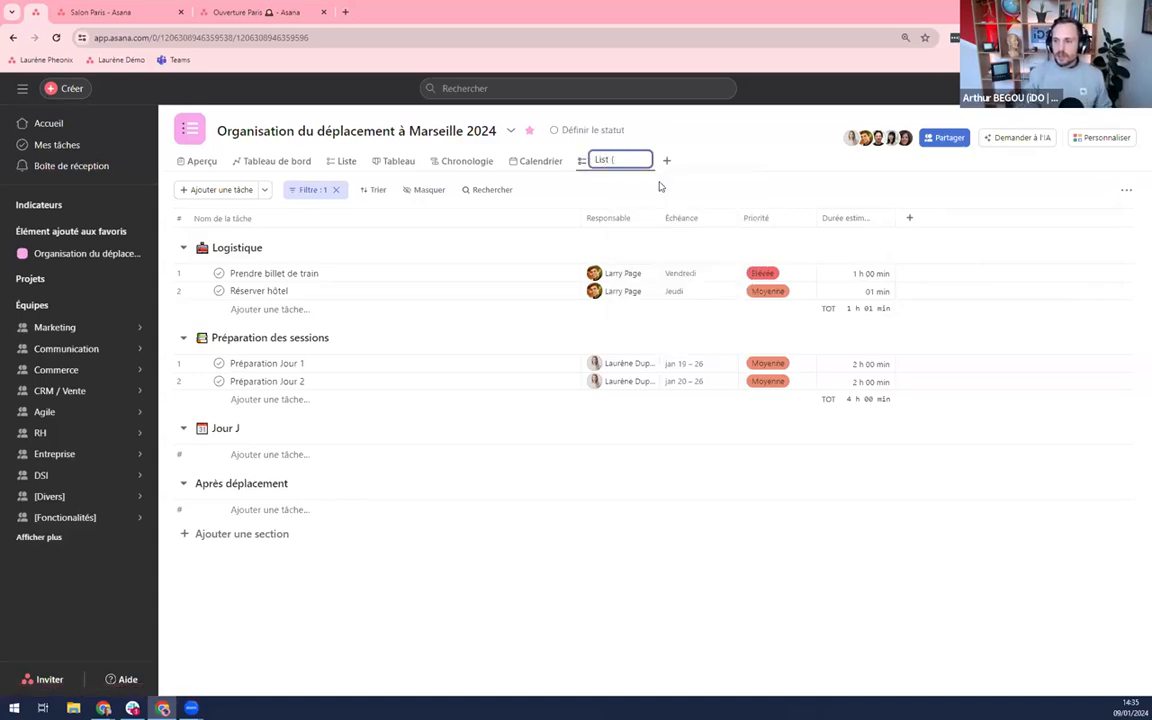
{"action": "type", "text": " (EMoye"}
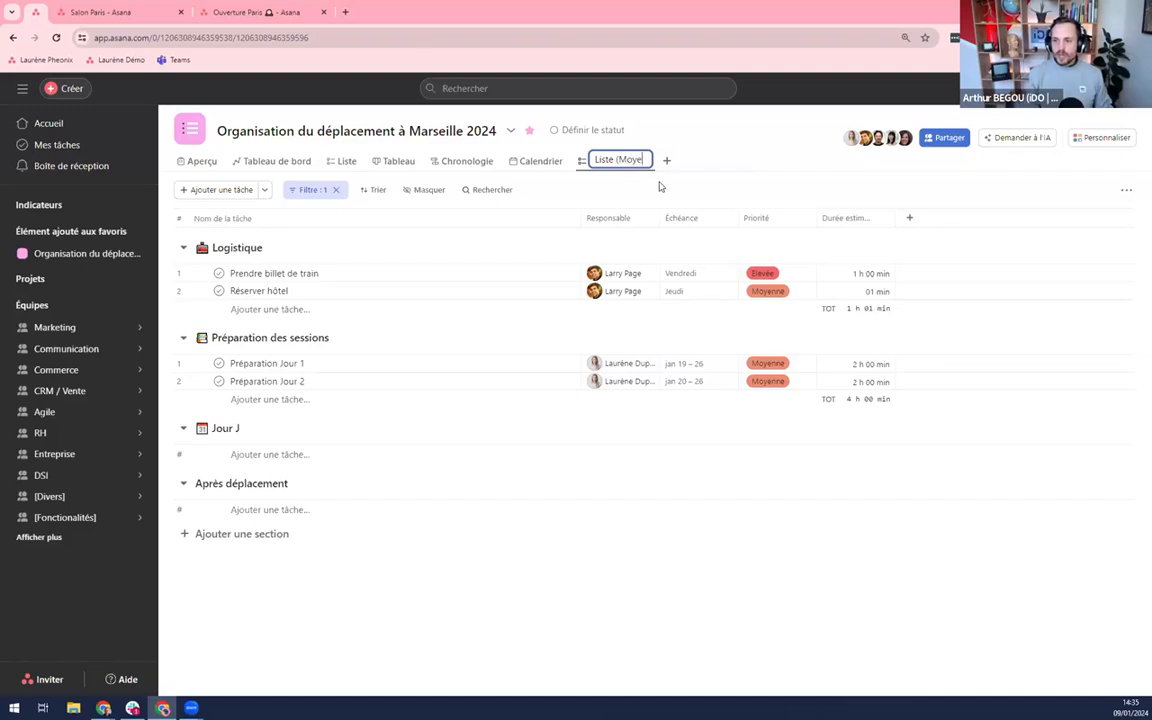
{"action": "type", "text": "nne+"}
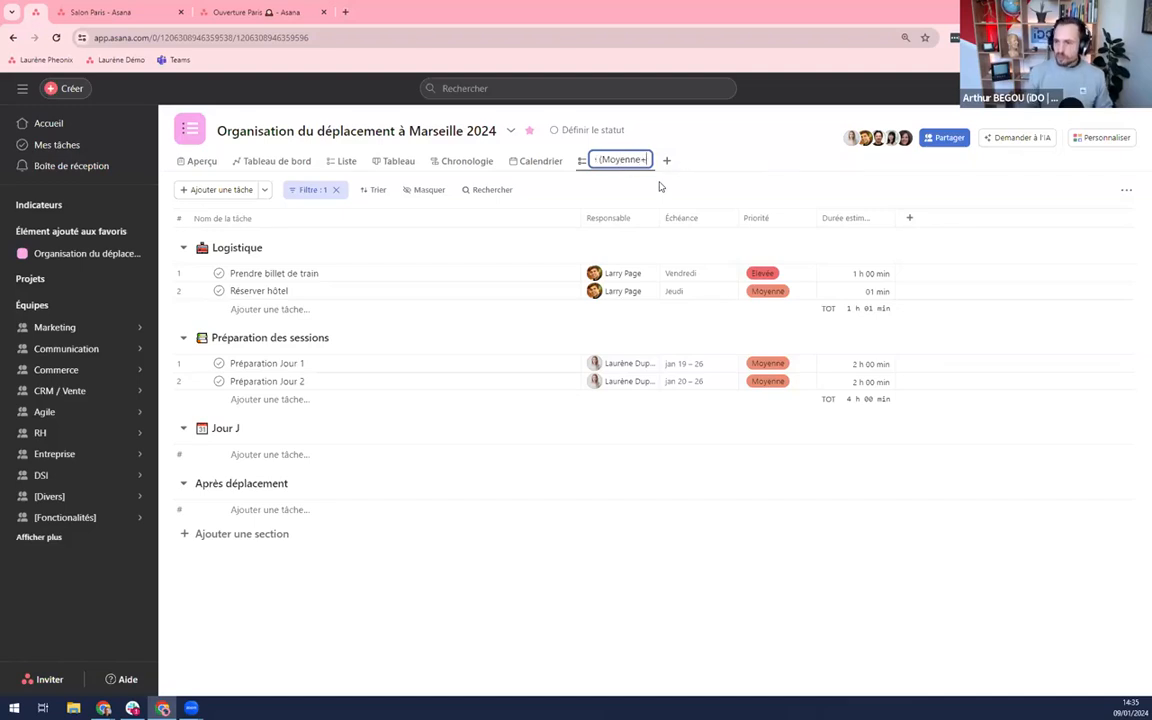
{"action": "type", "text": ")"}
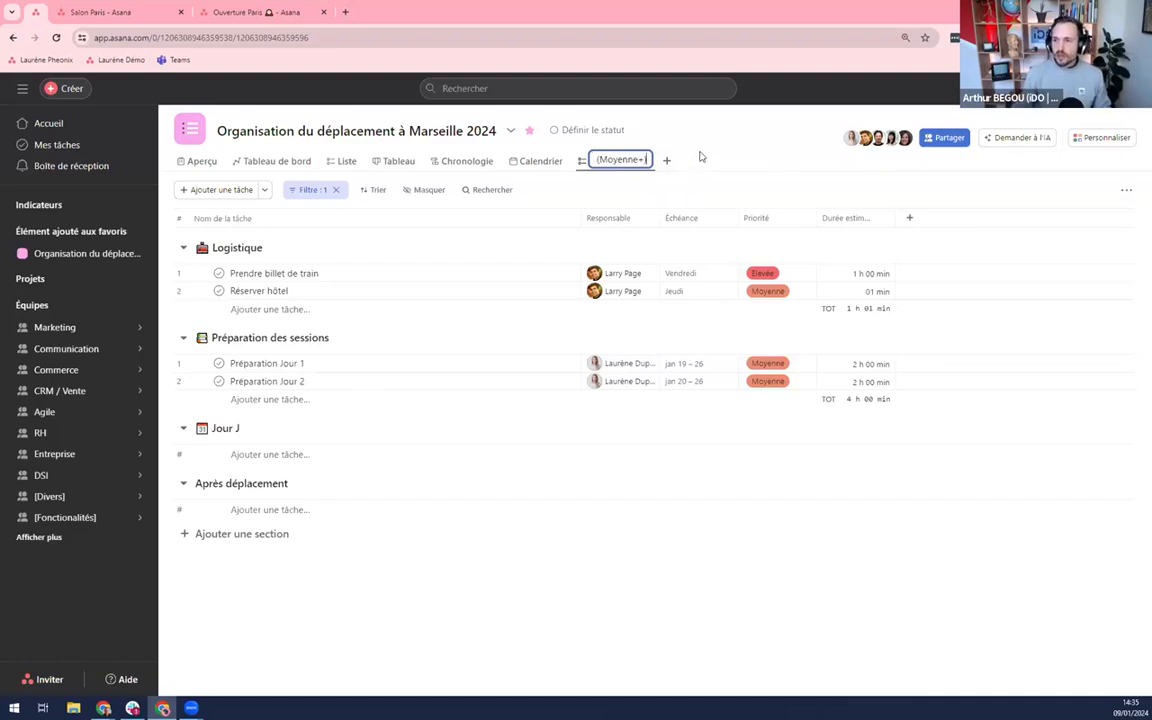
{"action": "left_click", "coordinate": [640, 159]}
{"action": "key", "text": "BackSpace"}
{"action": "key", "text": "BackSpace"}
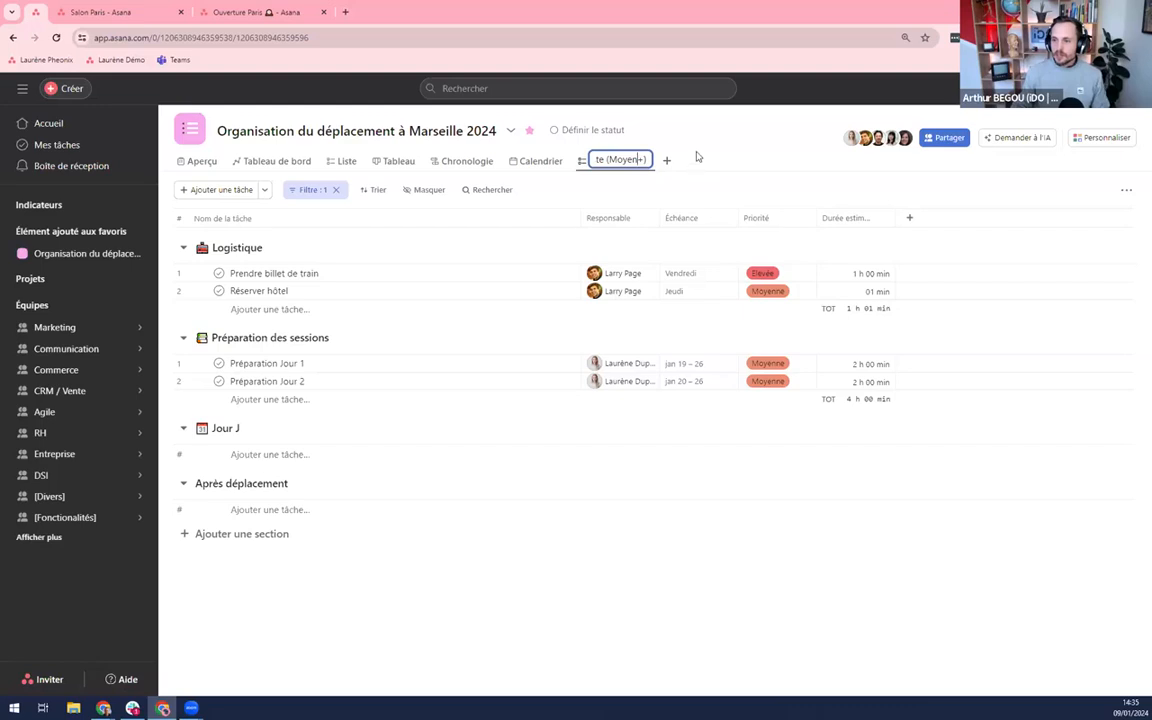
{"action": "key", "text": "Return"}
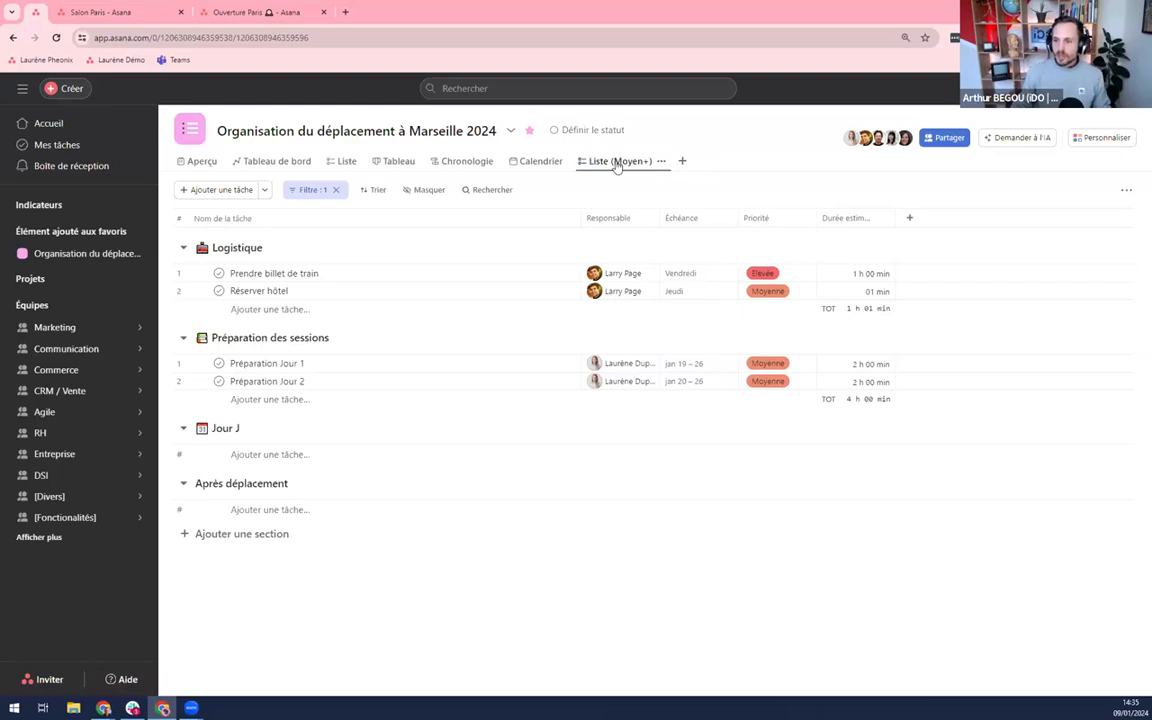
Move the Liste (Moyen+) tab directly after Liste and compare the two views, ending on Liste.
{"action": "left_click_drag", "start_coordinate": [577, 161], "coordinate": [358, 163]}
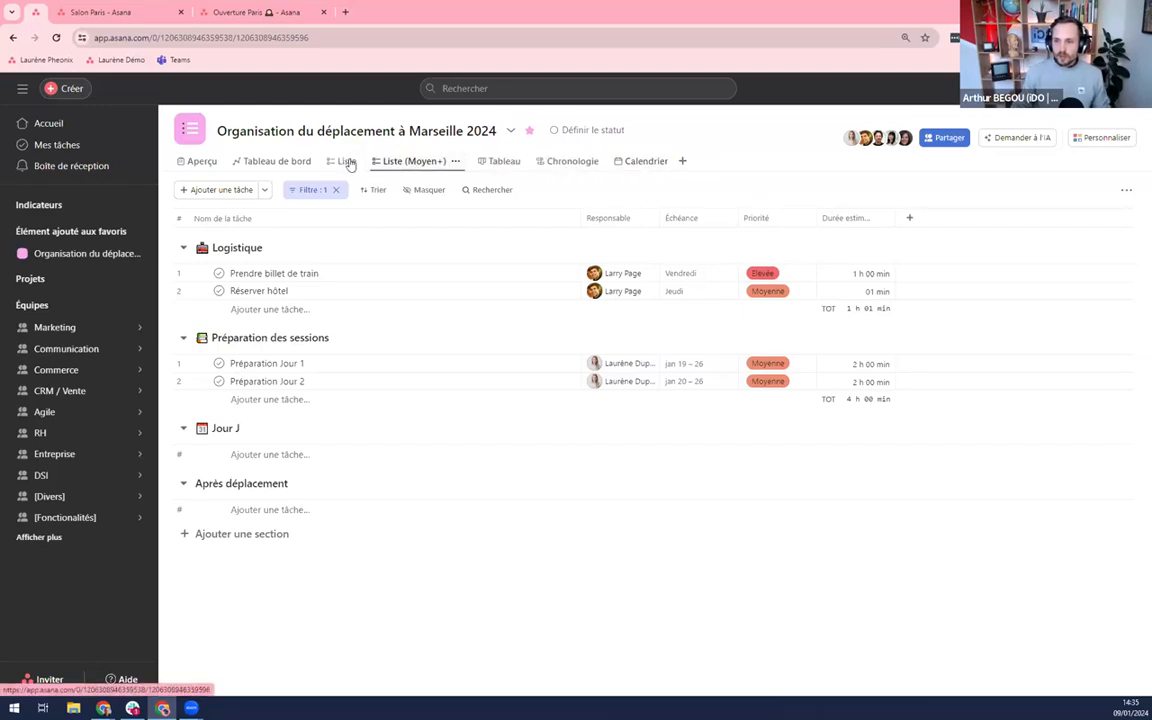
{"action": "left_click", "coordinate": [346, 162]}
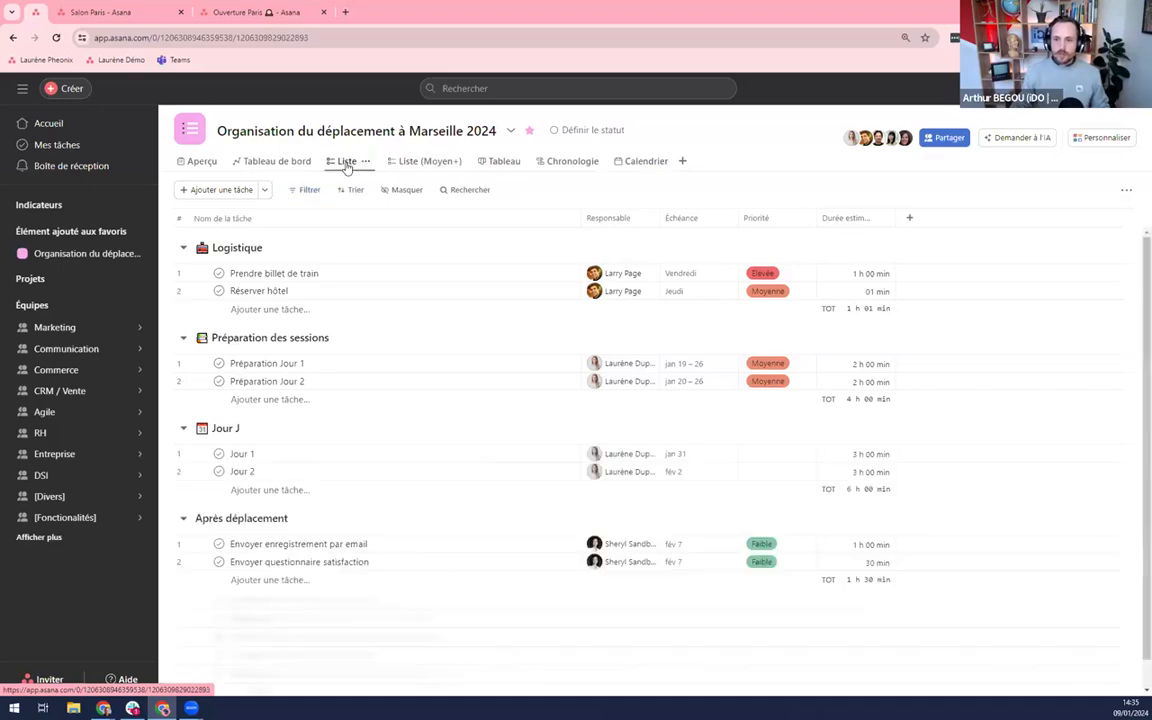
{"action": "left_click", "coordinate": [410, 170]}
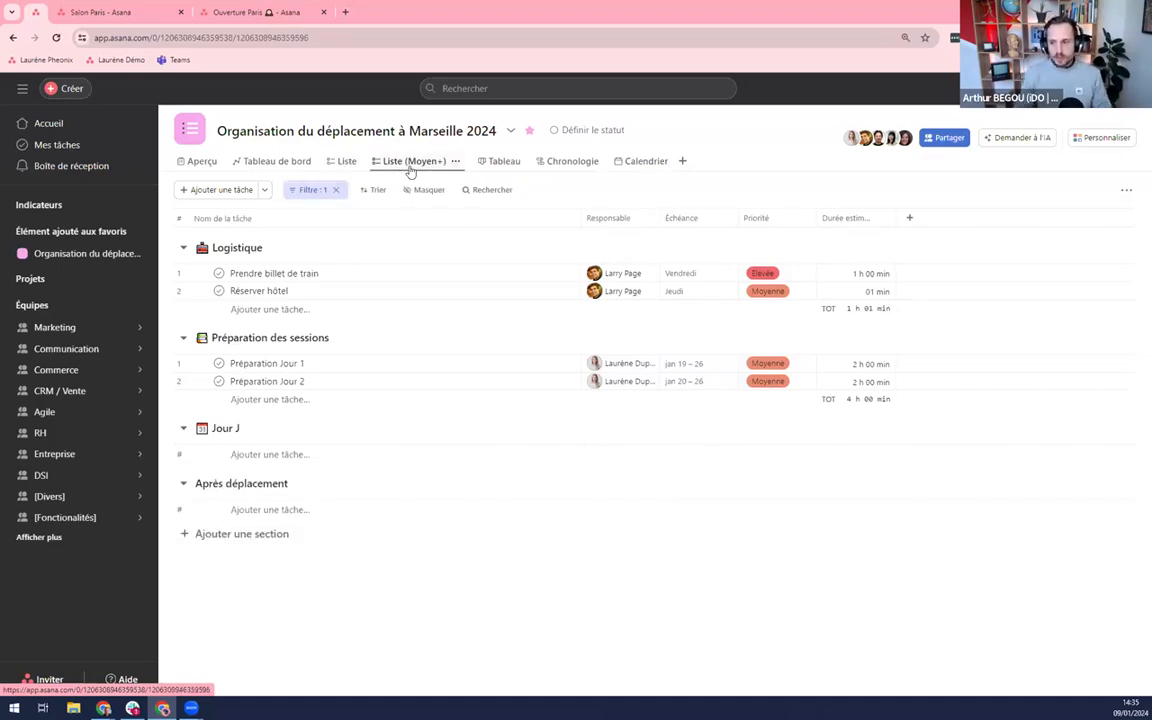
{"action": "left_click", "coordinate": [341, 169]}
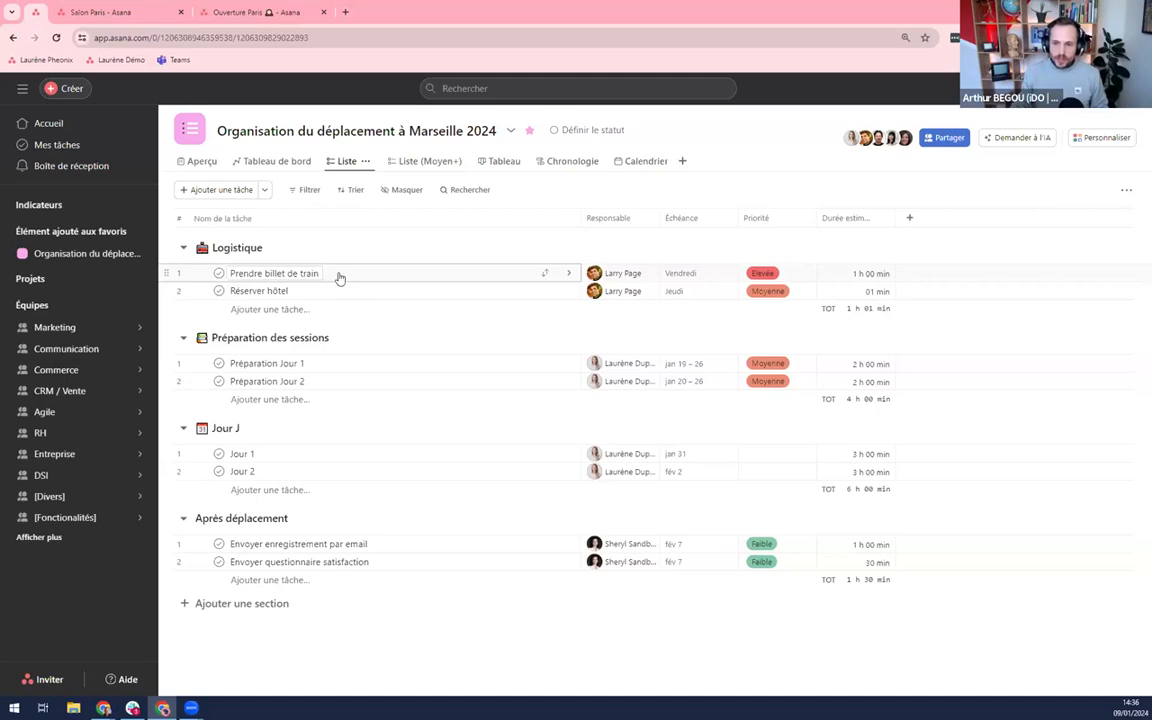
Open the details of the task "Prendre billet de train" and examine its title and fields.
{"action": "left_click", "coordinate": [568, 275]}
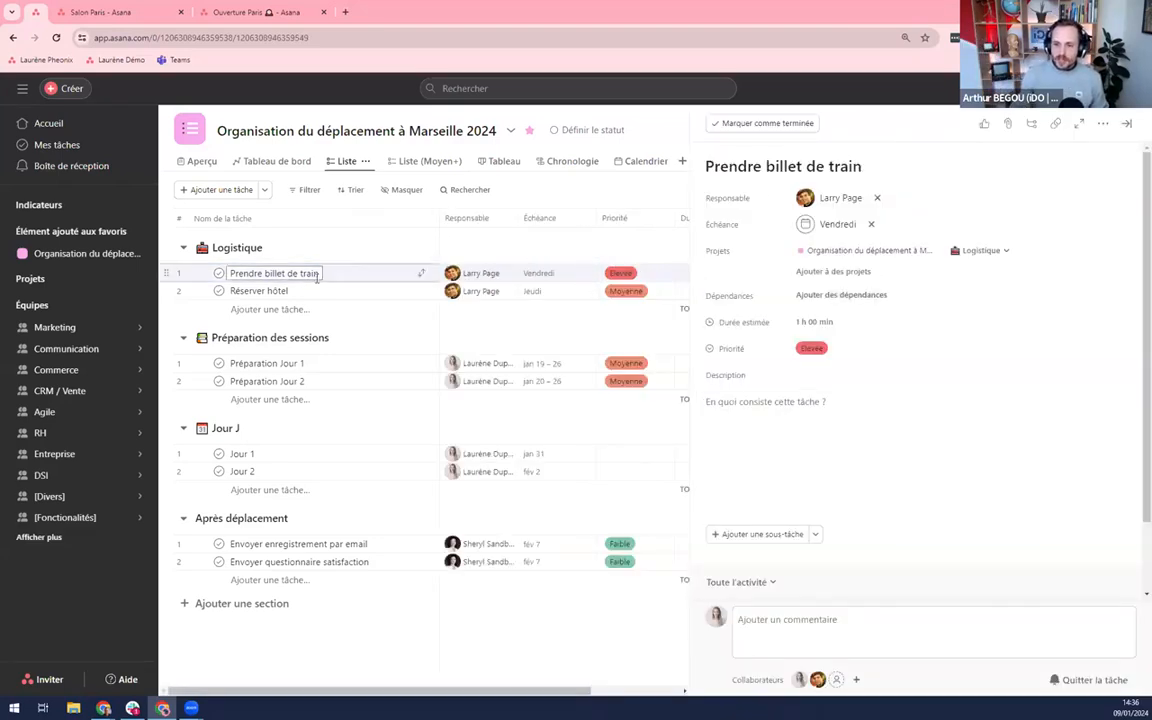
{"action": "triple_click", "coordinate": [887, 167]}
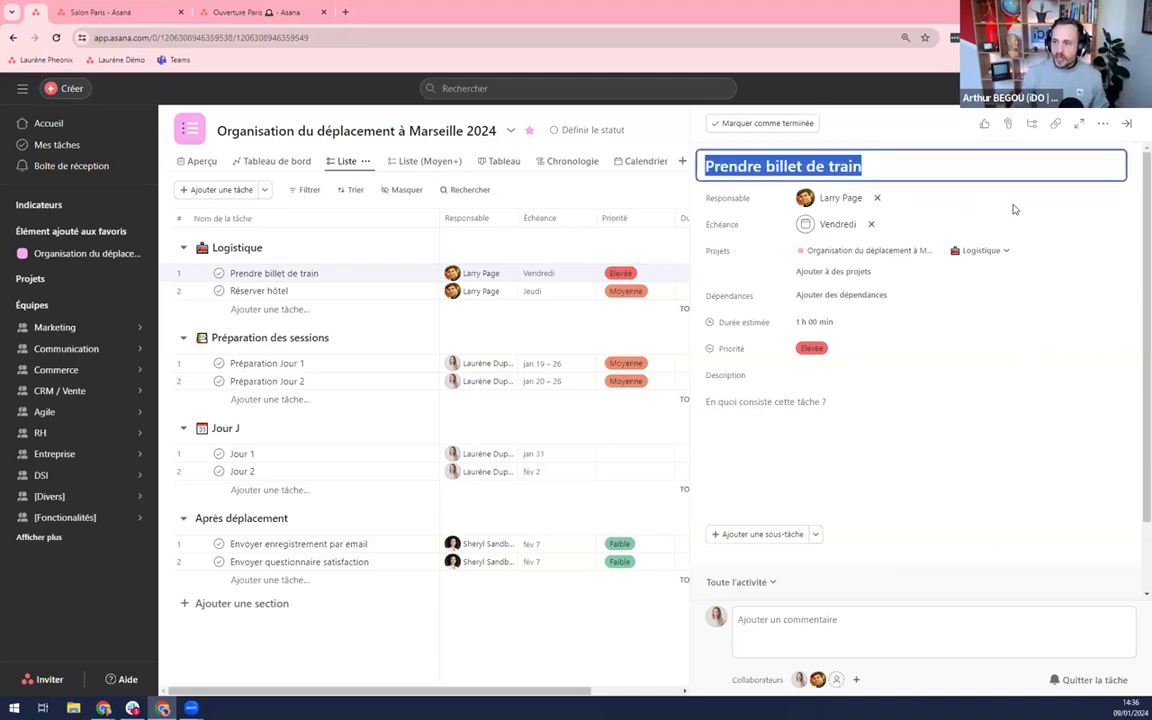
{"action": "left_click", "coordinate": [1014, 209]}
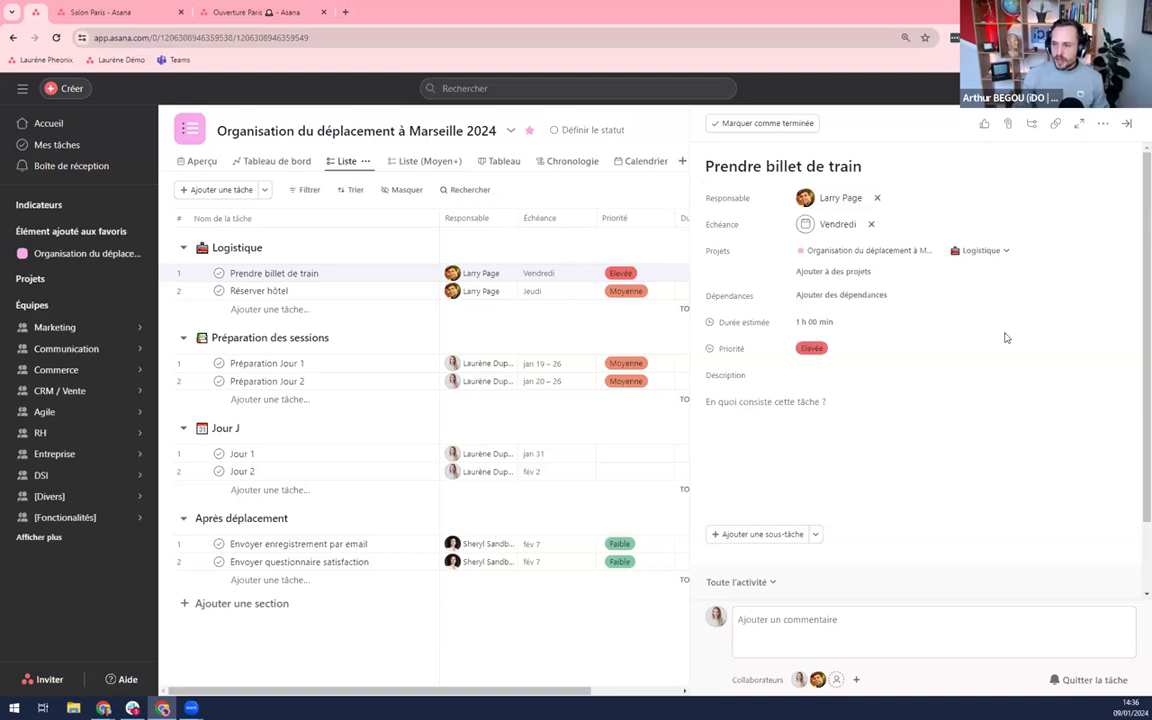
{"action": "scroll", "coordinate": [998, 338], "scroll_direction": "down", "scroll_amount": 1}
{"action": "scroll", "coordinate": [985, 350], "scroll_direction": "up", "scroll_amount": 1}
Write the heading "Informations :" in the task's description, with the word in bold, and start a bulleted list below it.
{"action": "left_click", "coordinate": [729, 426]}
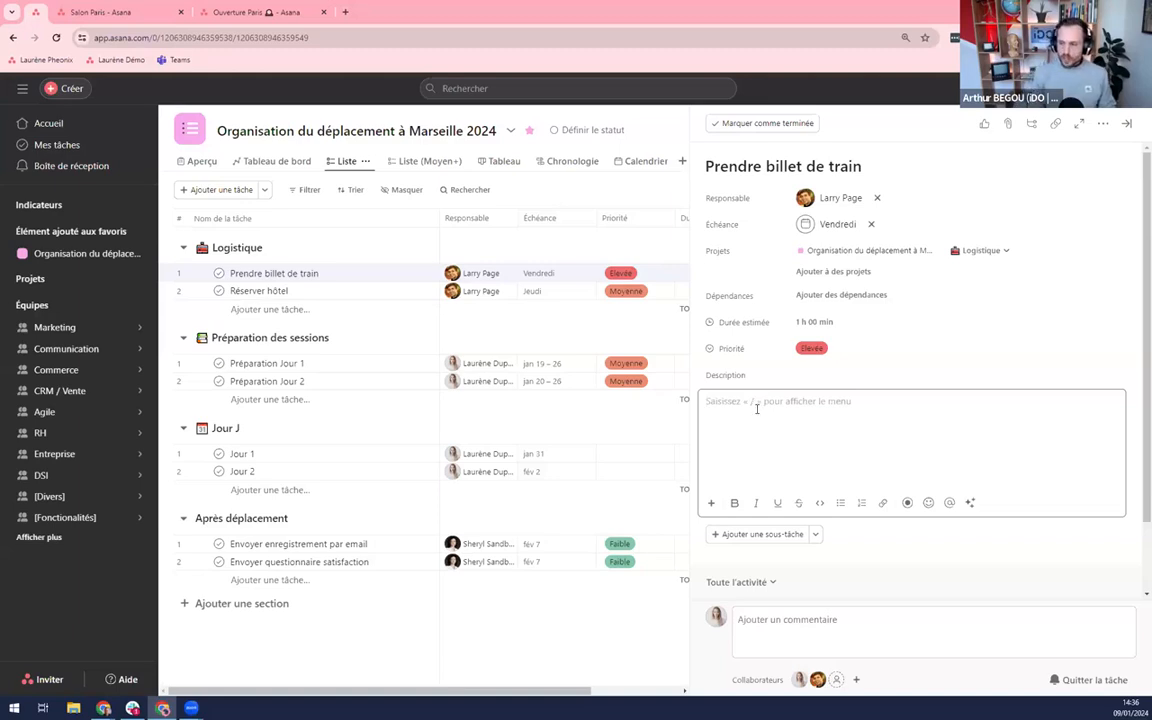
{"action": "type", "text": "In"}
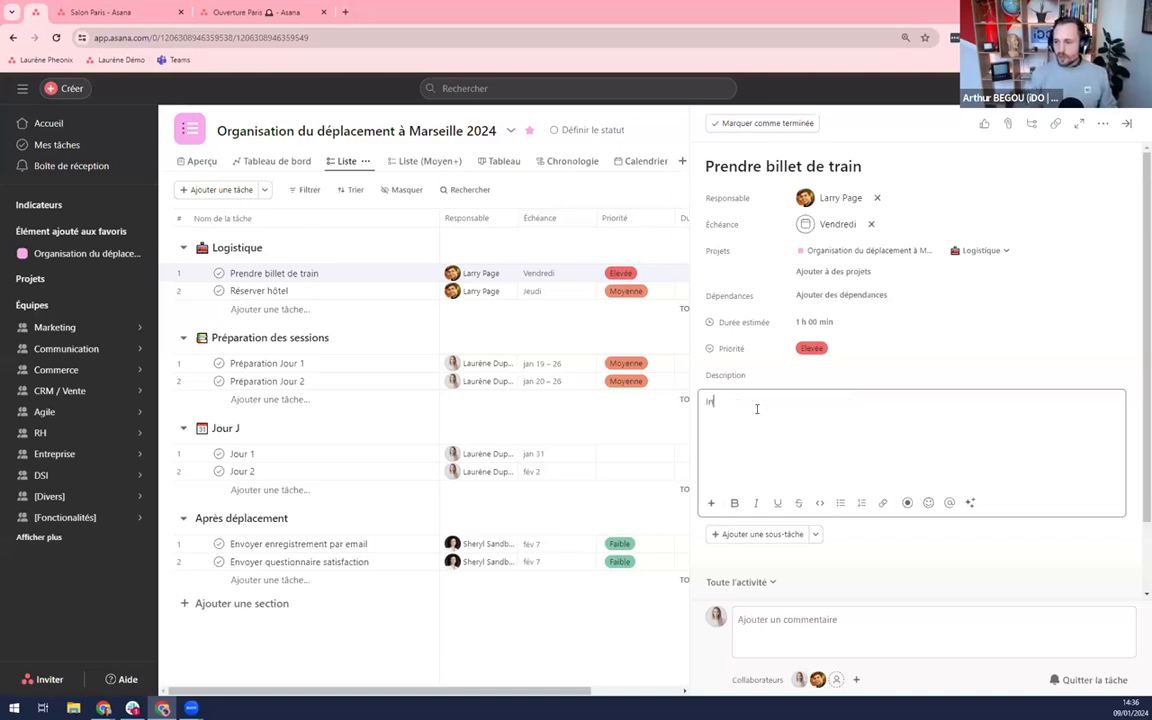
{"action": "type", "text": "formation"}
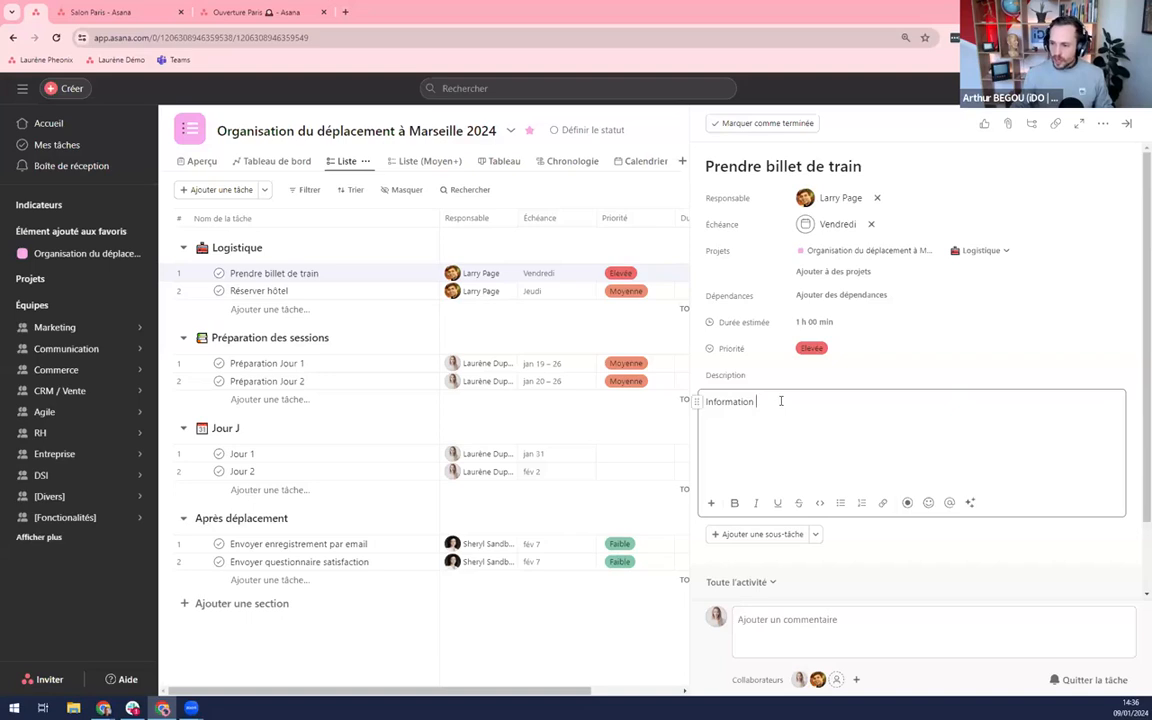
{"action": "triple_click", "coordinate": [782, 401]}
{"action": "left_click", "coordinate": [864, 379]}
{"action": "key", "text": "ctrl+b"}
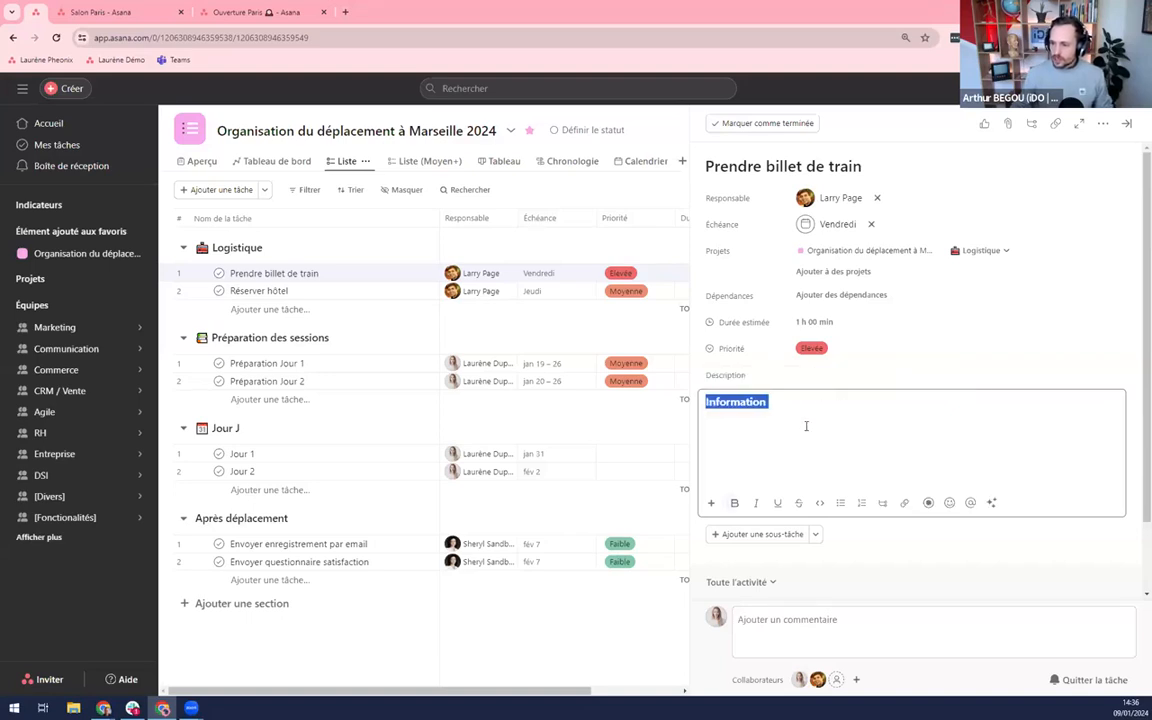
{"action": "left_click", "coordinate": [812, 405]}
{"action": "key", "text": "ctrl+b"}
{"action": "type", "text": ":"}
{"action": "key", "text": "Return"}
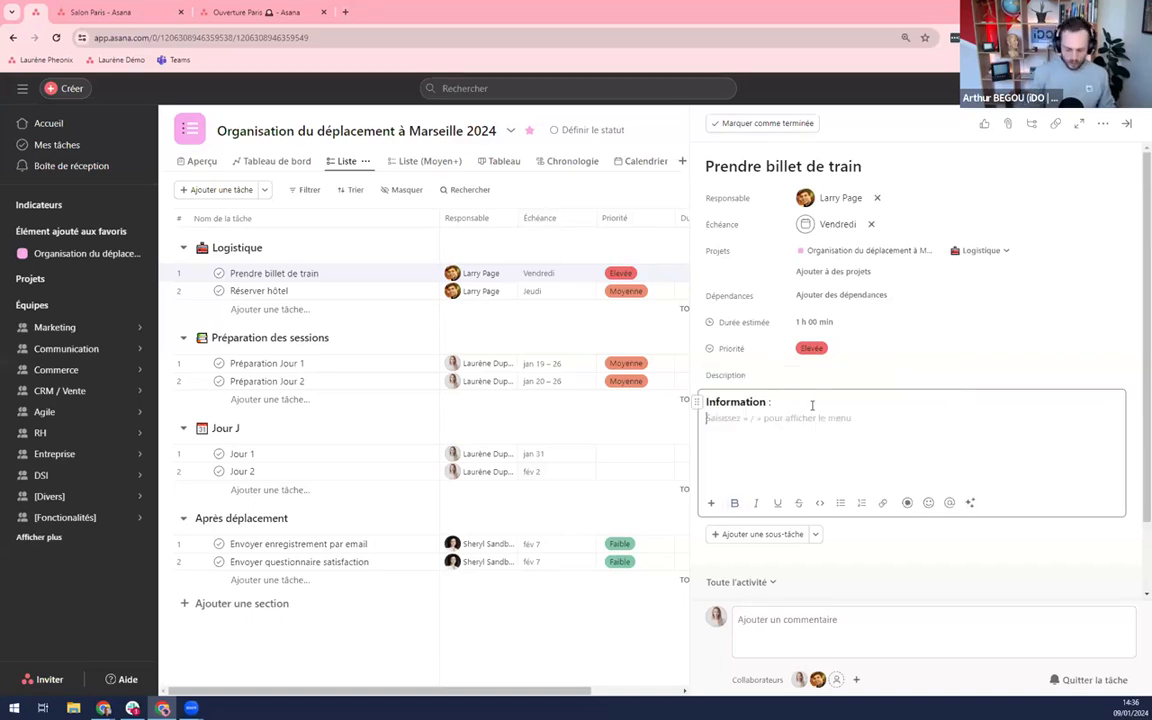
{"action": "type", "text": "-"}
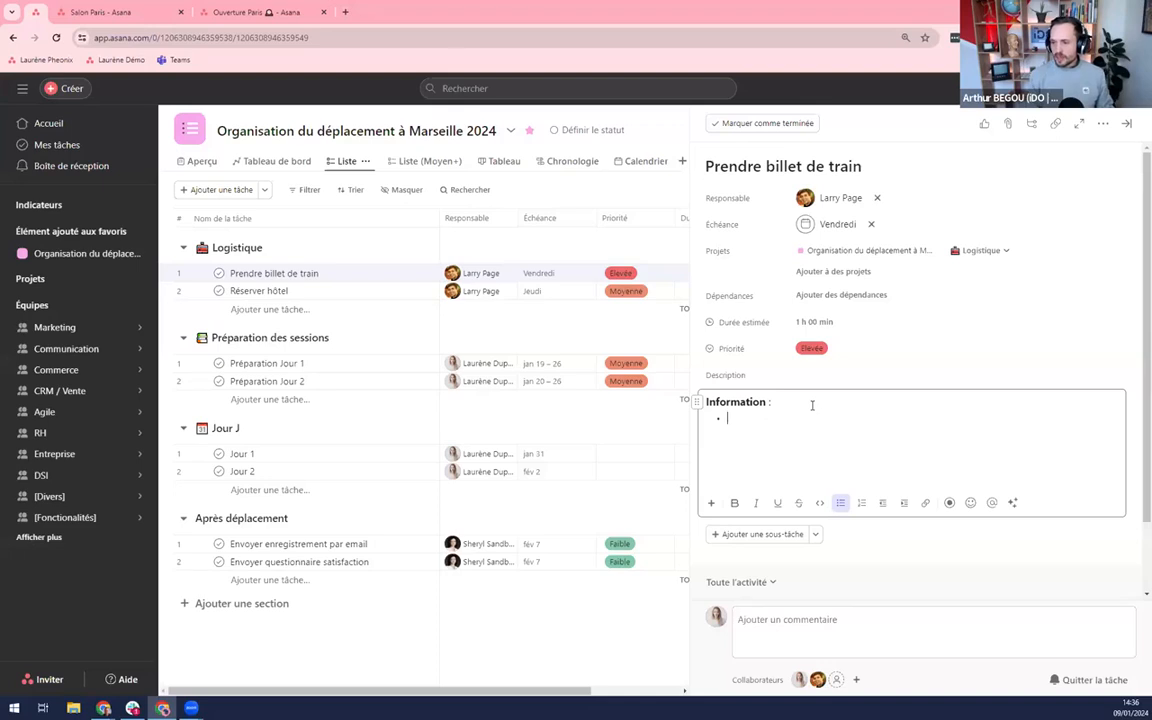
{"action": "left_click", "coordinate": [766, 403]}
{"action": "type", "text": "s"}
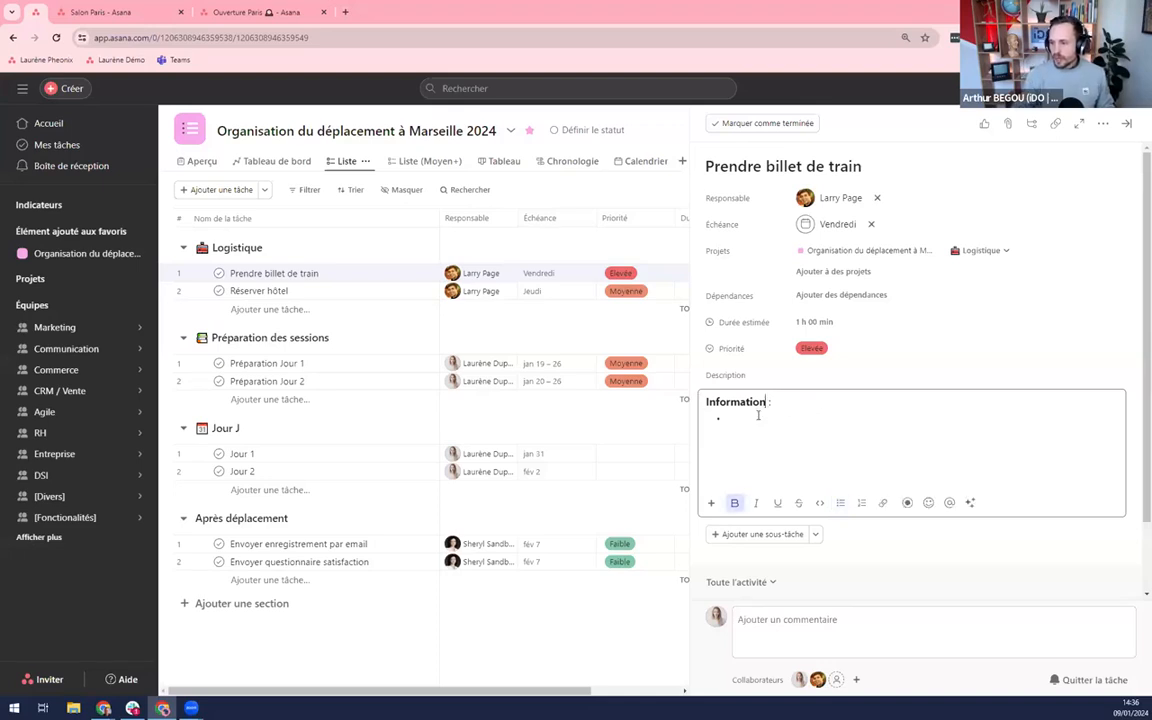
{"action": "left_click", "coordinate": [759, 416]}
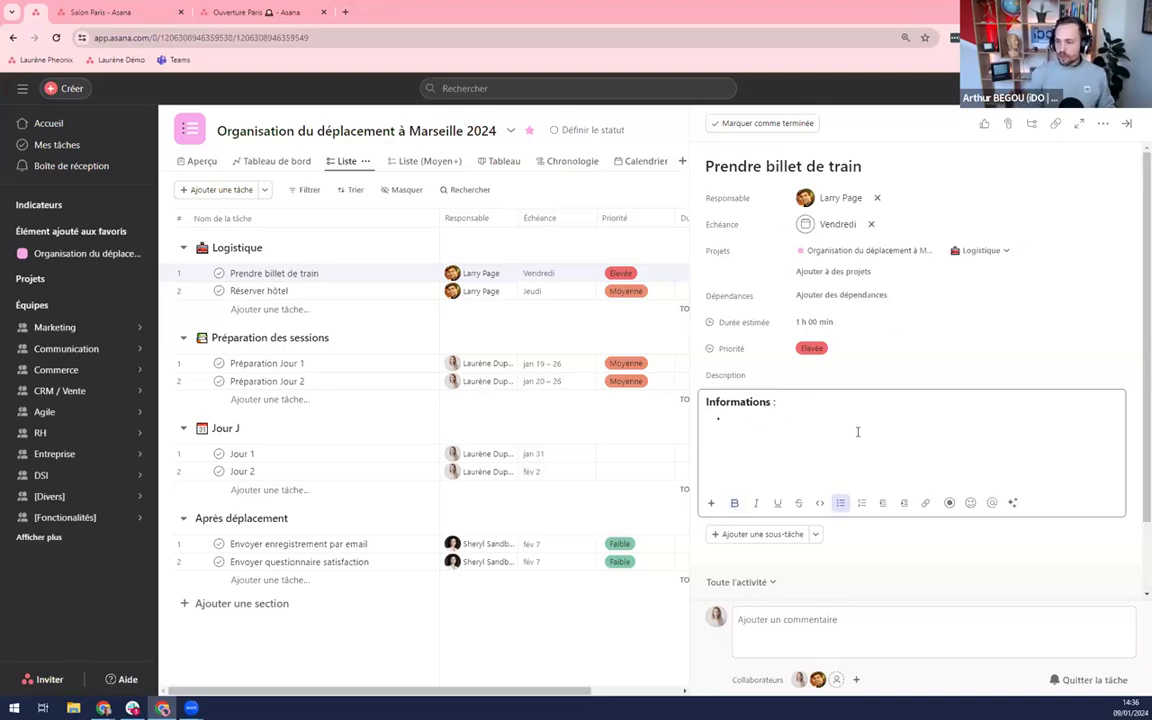
Add the bullets "Billet classe 2" and "Abo. Entreprise" under the Informations heading.
{"action": "type", "text": "Billet cla"}
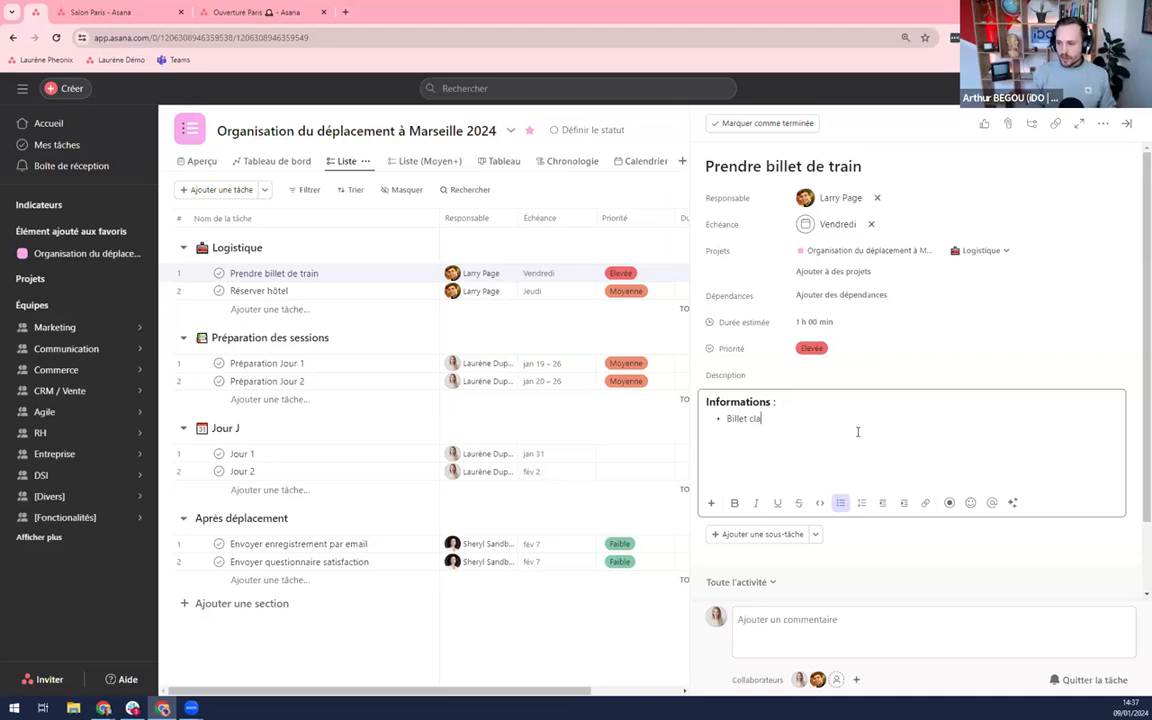
{"action": "type", "text": "sse 2"}
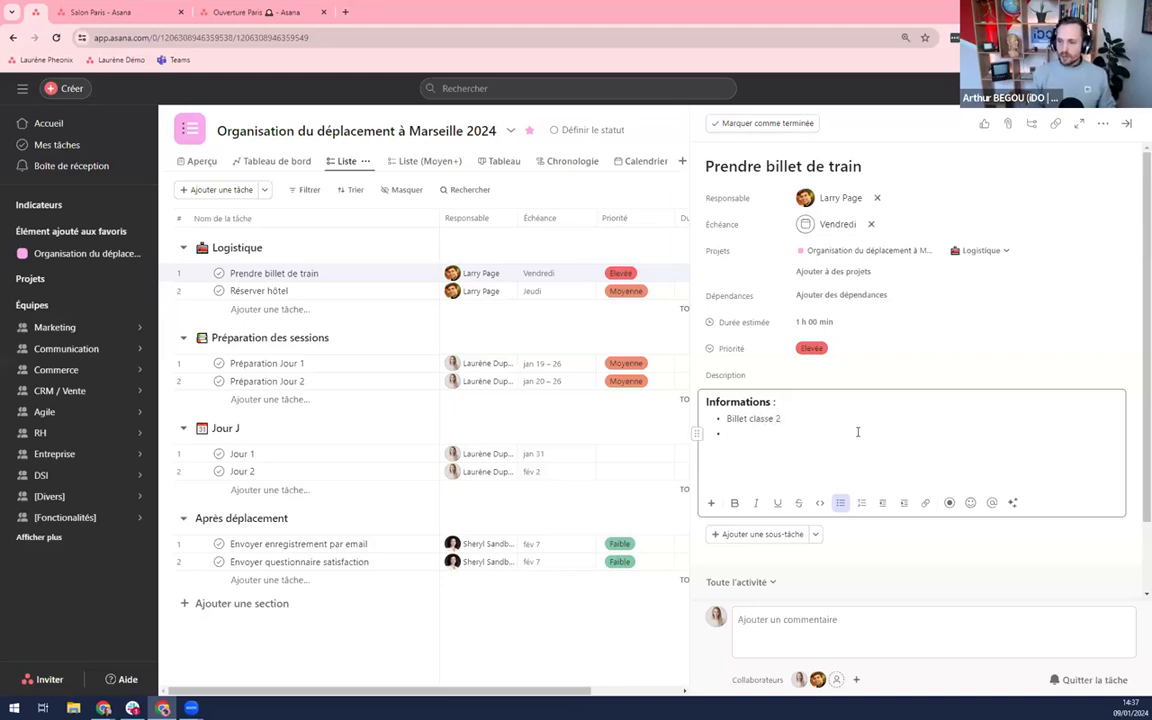
{"action": "type", "text": "Abo"}
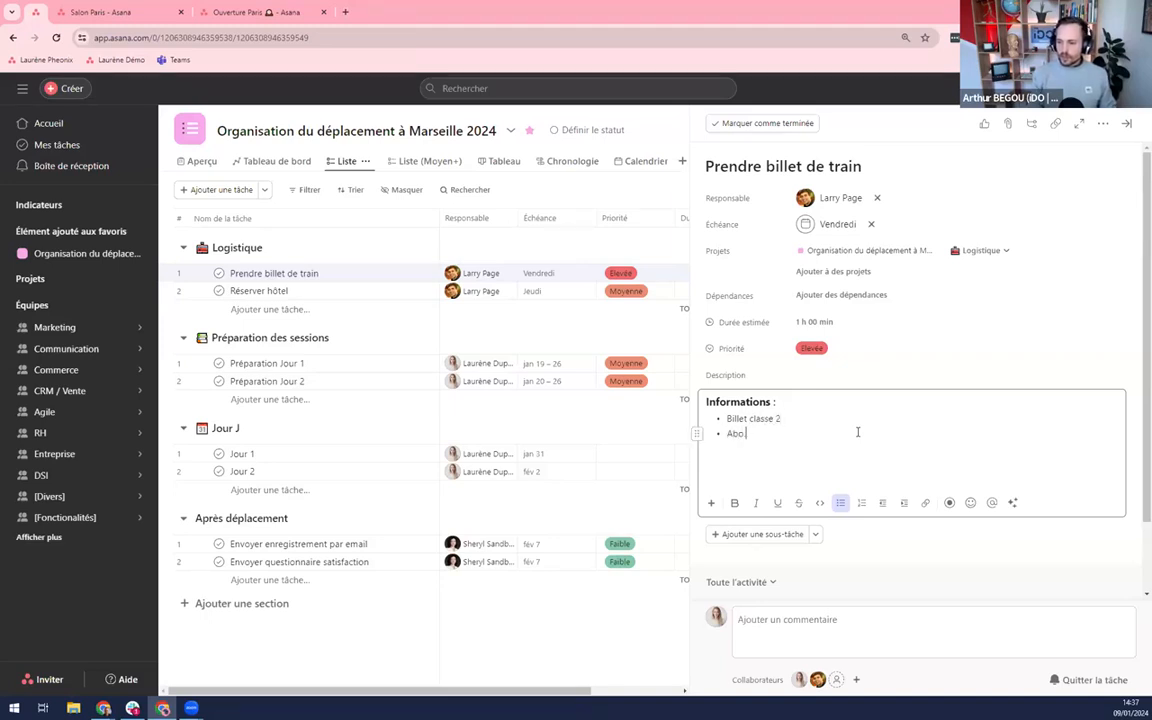
{"action": "type", "text": "n. Entreprise"}
{"action": "key", "text": "Return"}
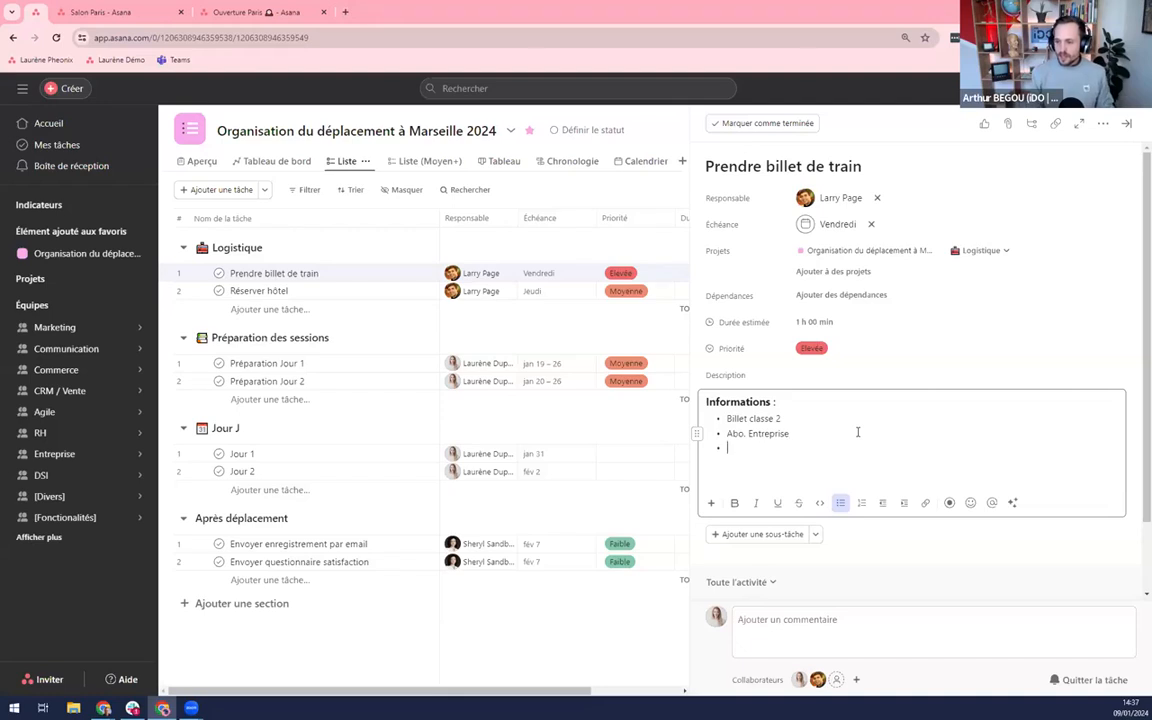
Add a "Date" bullet to the description with the indented sub-bullets "29/01" and "30/01".
{"action": "type", "text": "Date"}
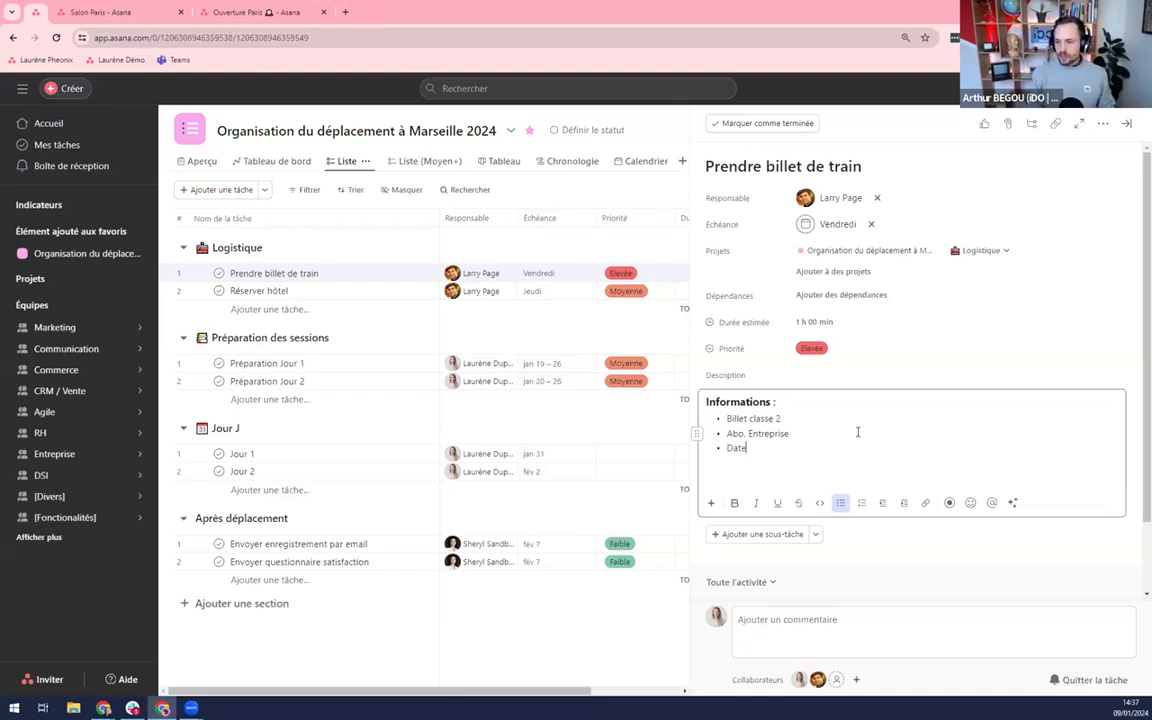
{"action": "key", "text": "Return"}
{"action": "key", "text": "Tab"}
{"action": "type", "text": "29/01"}
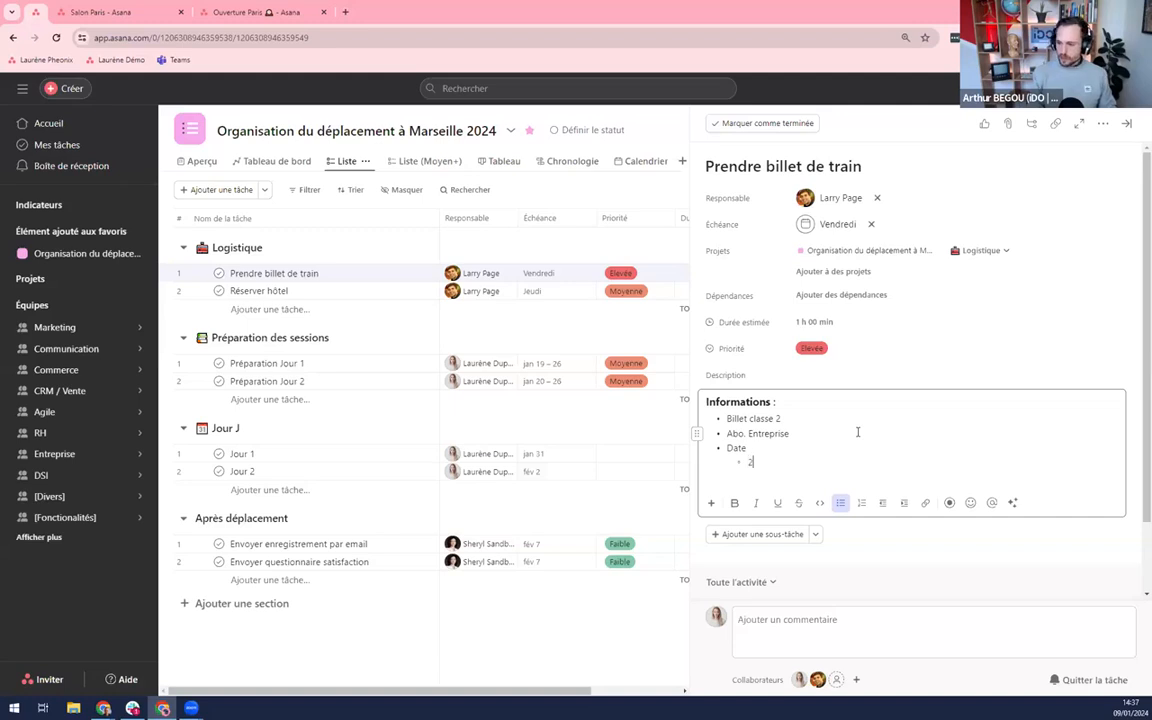
{"action": "key", "text": "Return"}
{"action": "type", "text": "30/01"}
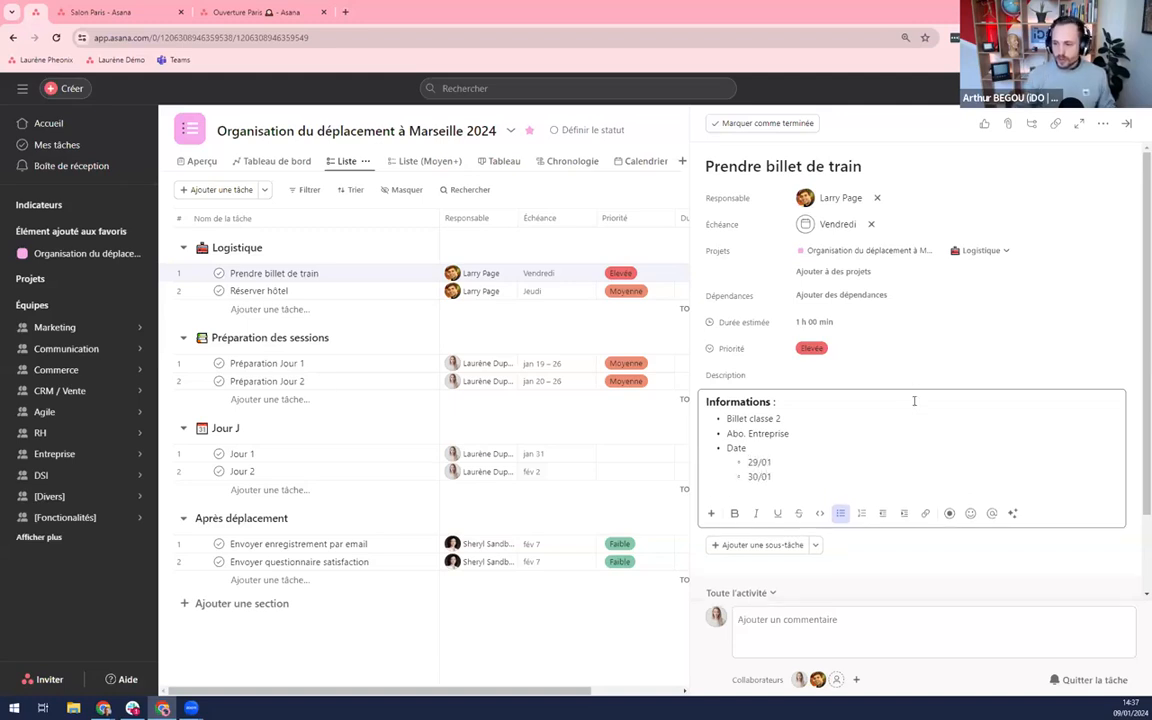
End the description with the unbulleted line "Merci par avance" and a smiley emoji, separated from the list by a blank line.
{"action": "key", "text": "Return"}
{"action": "key", "text": "Return"}
{"action": "key", "text": "Return"}
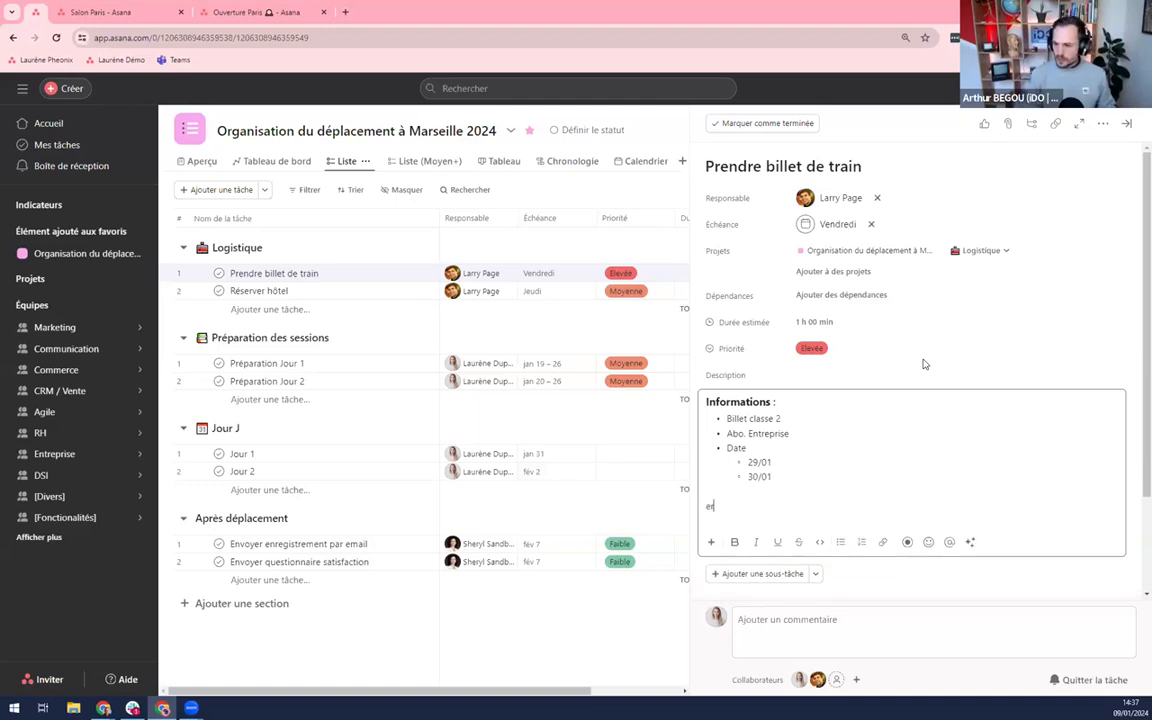
{"action": "type", "text": "Merci par avance 🙂"}
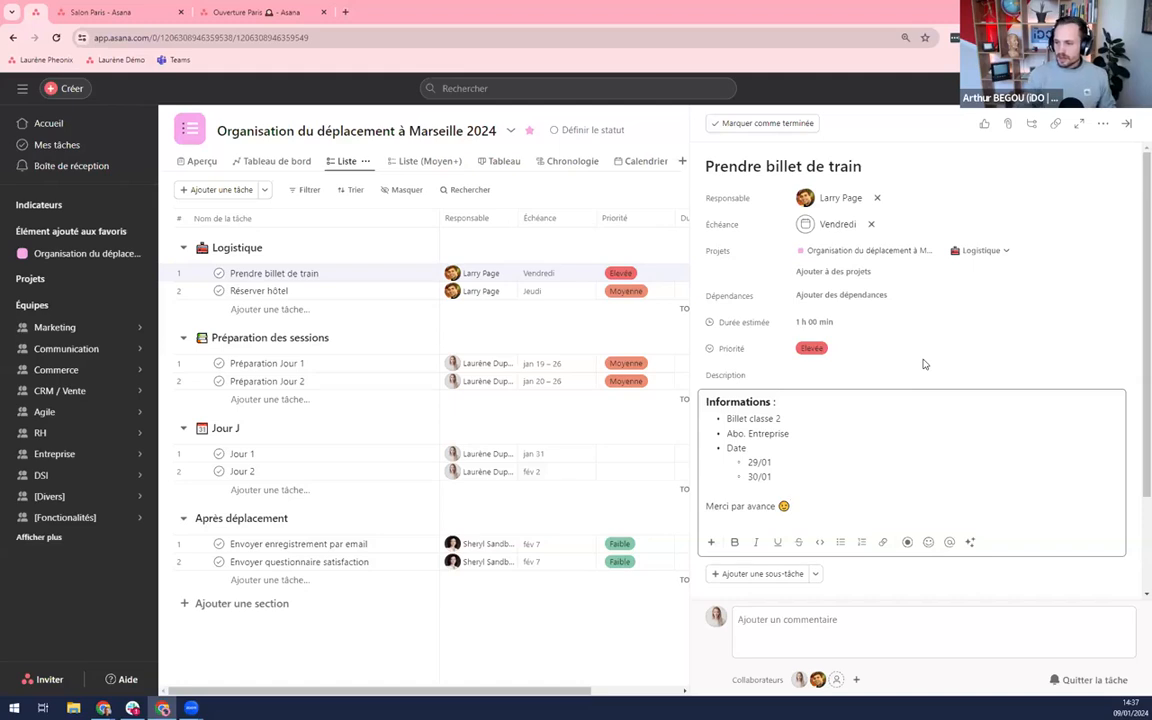
{"action": "left_click", "coordinate": [924, 364]}
{"action": "mouse_move", "coordinate": [806, 198]}
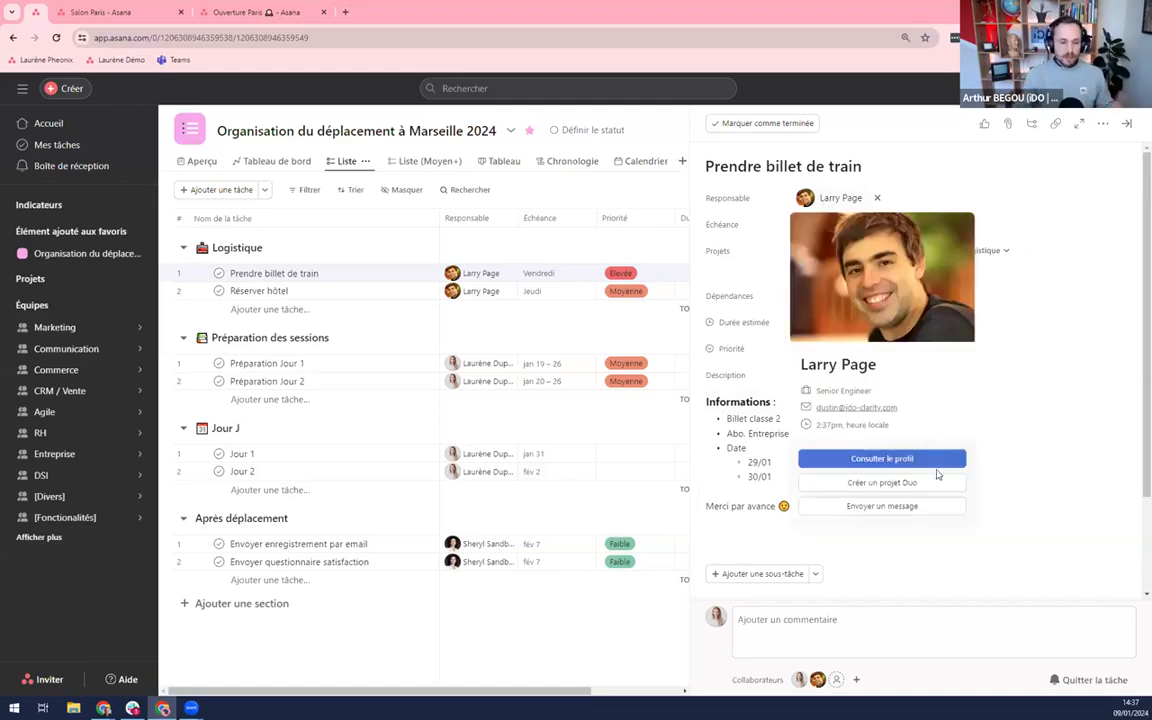
{"action": "scroll", "coordinate": [956, 386], "scroll_direction": "down", "scroll_amount": 1}
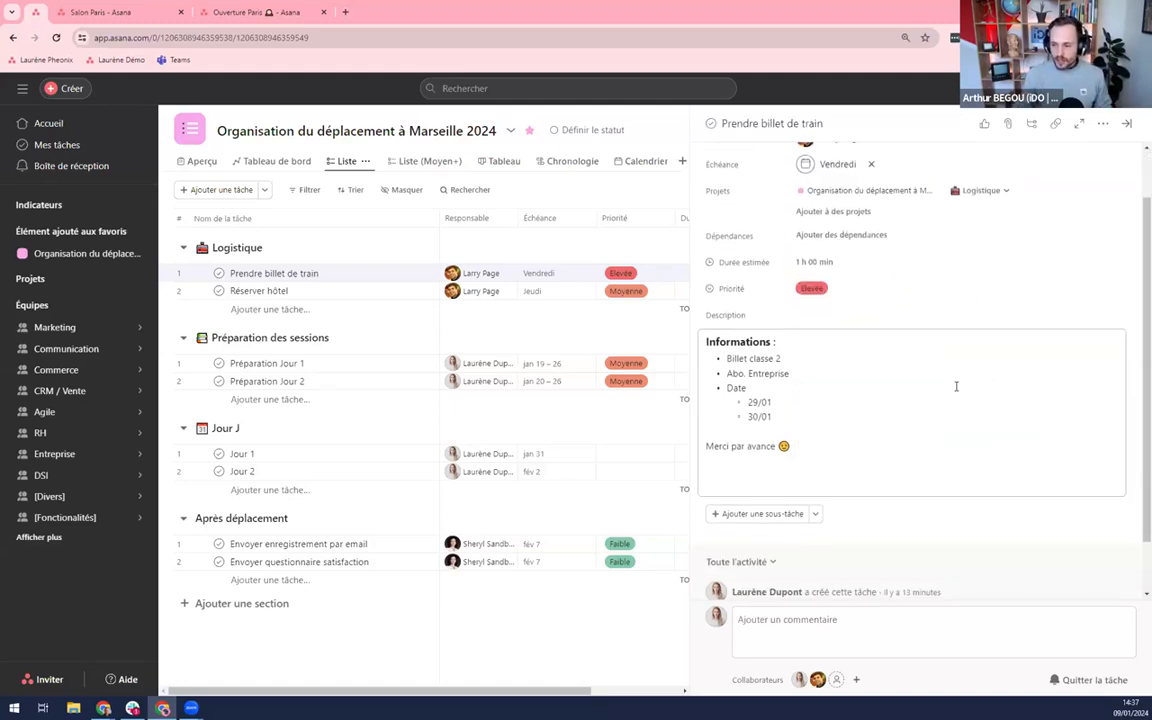
Add a subtask named "Comparer les tarifs sur 2 jours" to the "Prendre billet de train" task.
{"action": "scroll", "coordinate": [956, 386], "scroll_direction": "down", "scroll_amount": 1}
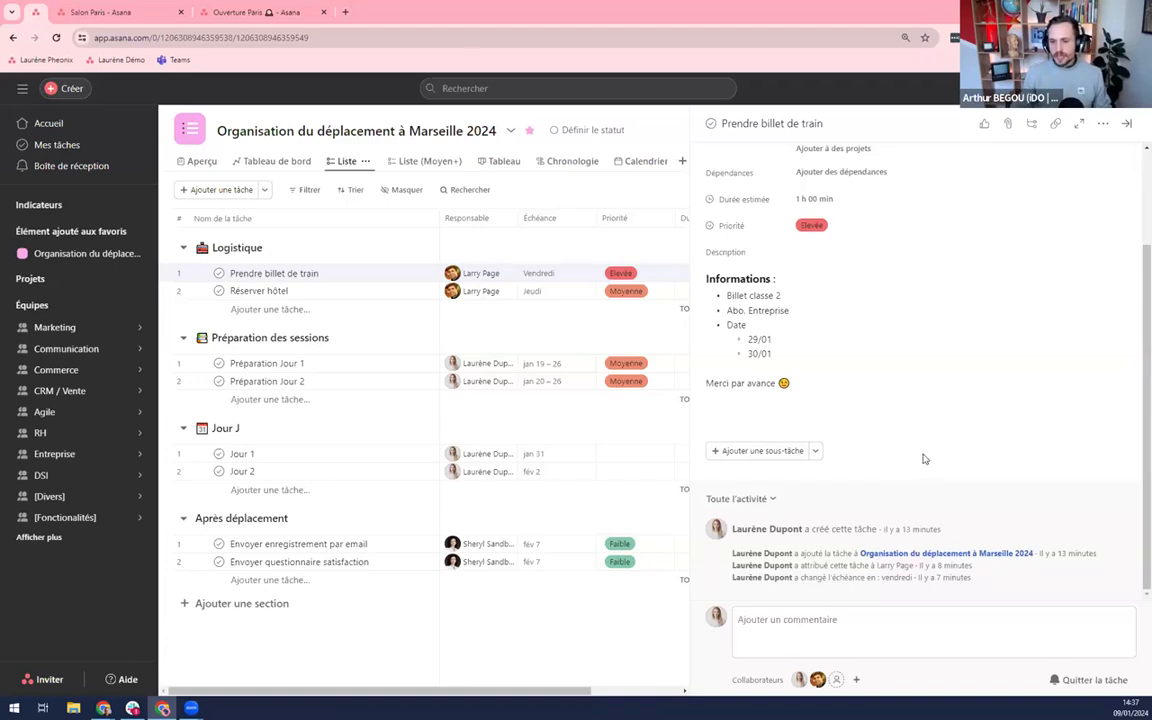
{"action": "left_click", "coordinate": [768, 455]}
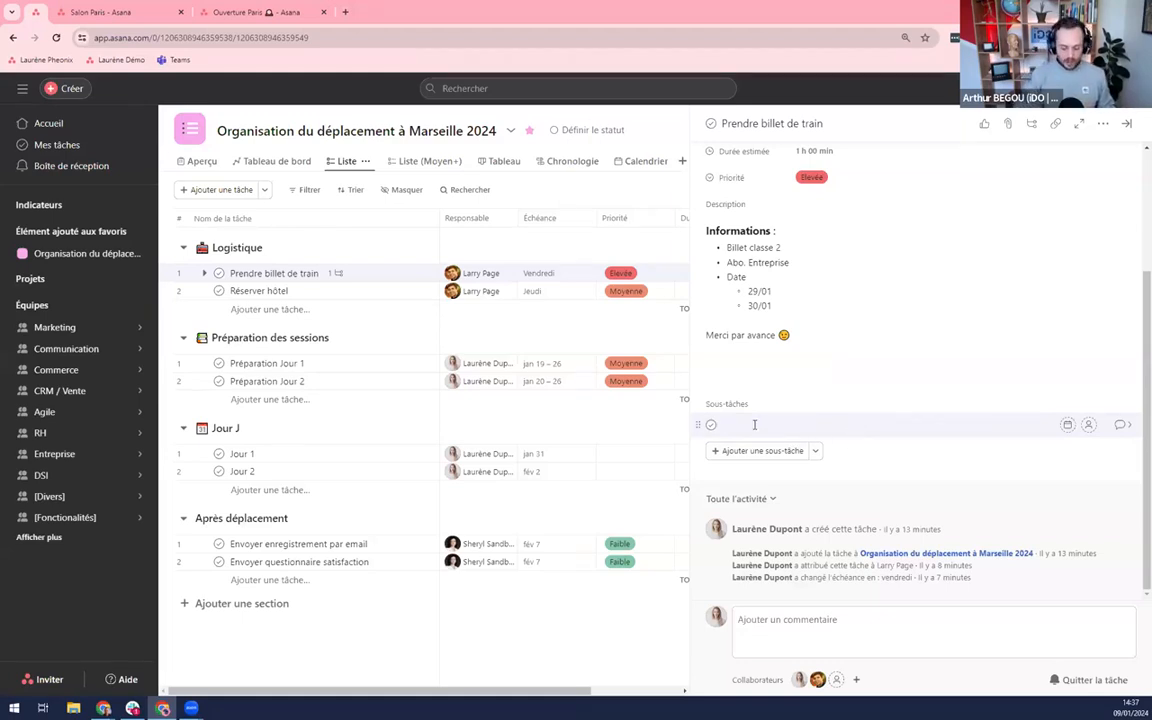
{"action": "type", "text": "Compar"}
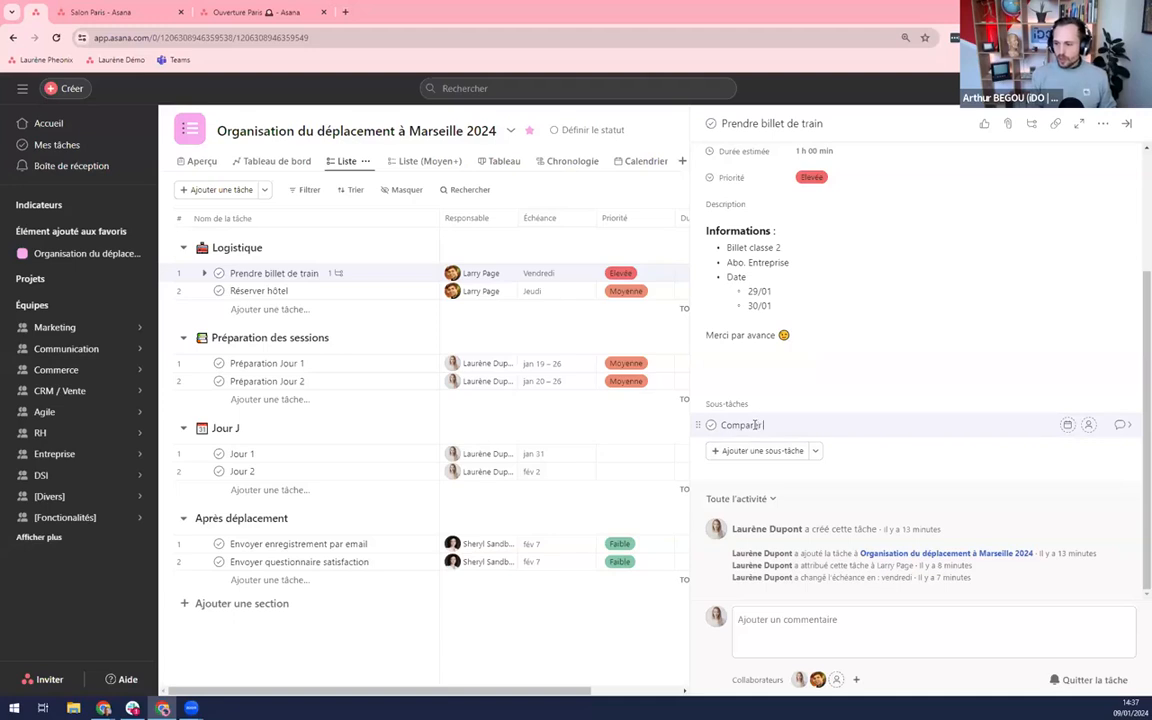
{"action": "type", "text": "er les tarif"}
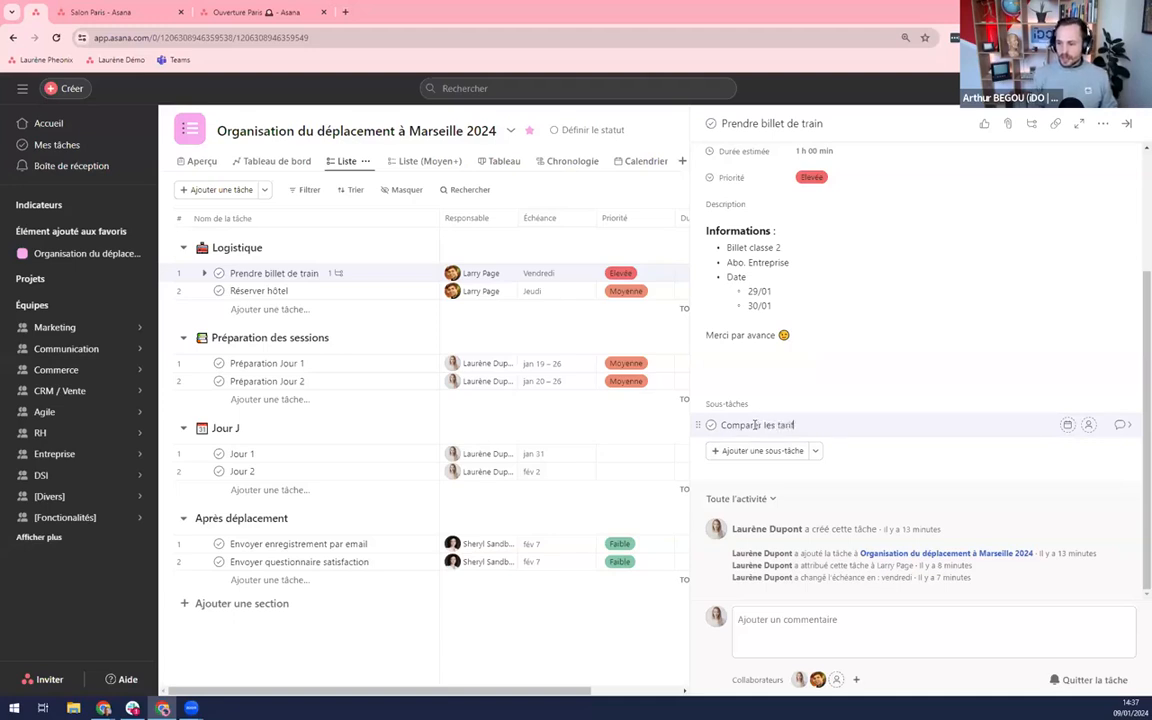
{"action": "type", "text": "s sur 2 jours"}
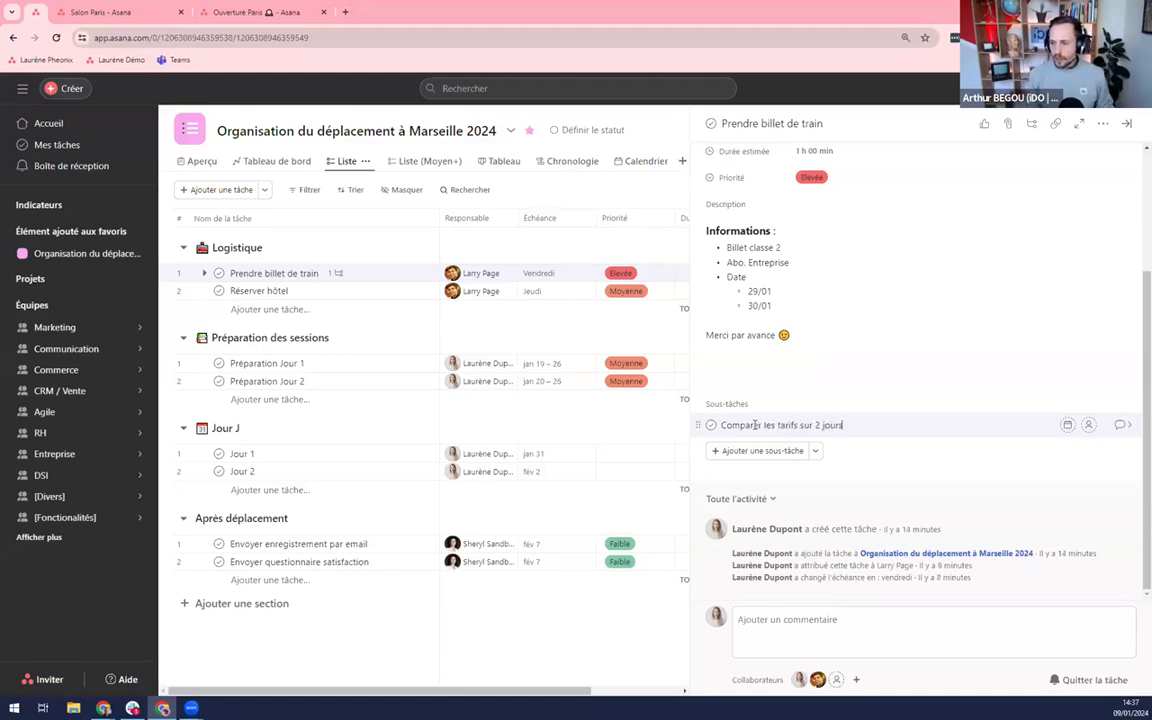
Add a second subtask named "Demander le numéro de l'ab au RH".
{"action": "key", "text": "Return"}
{"action": "type", "text": "Demander "}
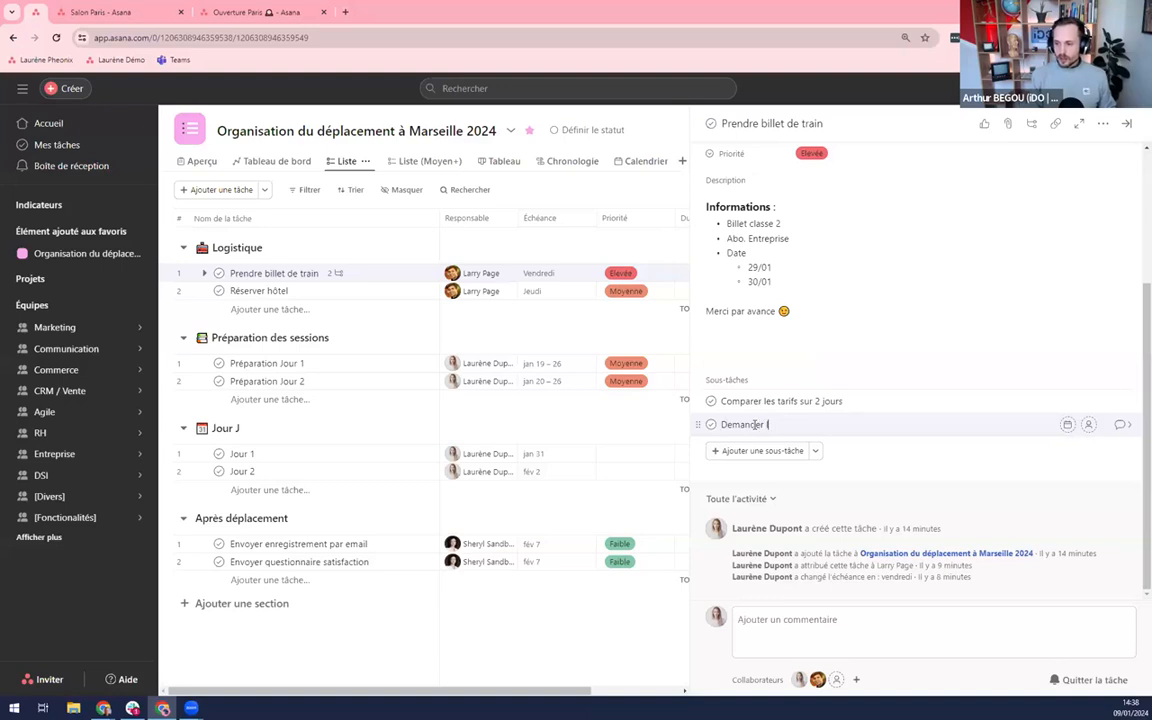
{"action": "type", "text": "le numéro de"}
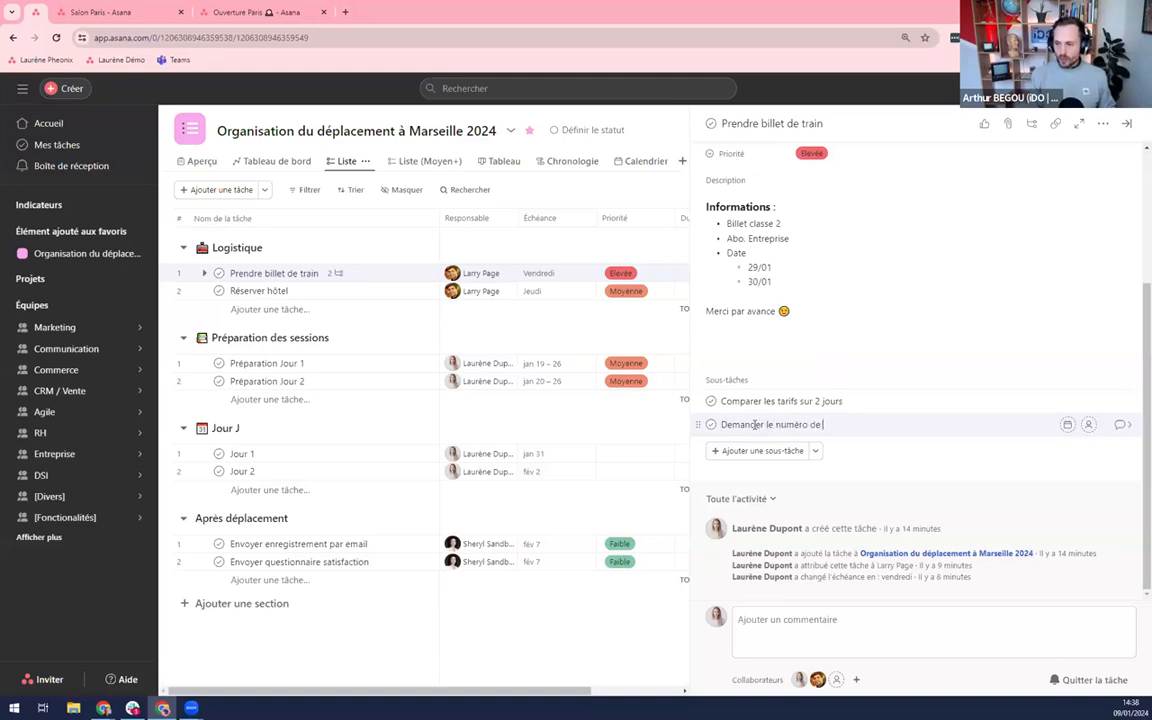
{"action": "type", "text": " l'ab a"}
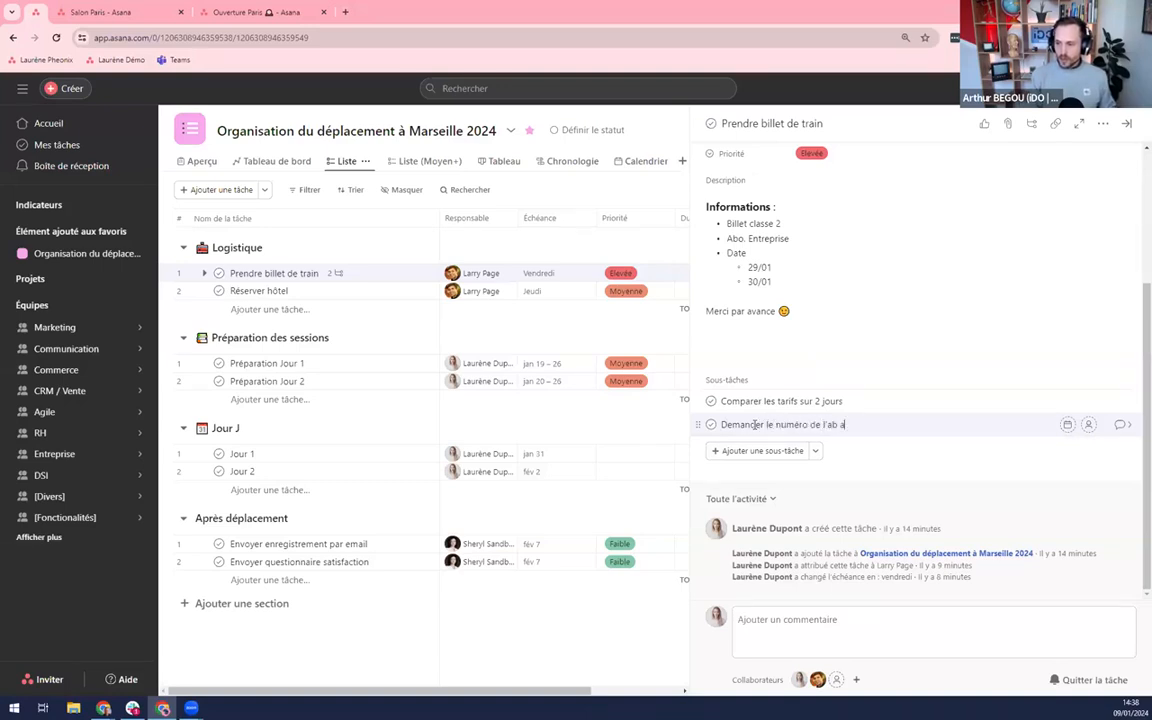
{"action": "type", "text": "u RH"}
Add a third subtask named "Réserver les billets", with the spelling of its first word corrected.
{"action": "key", "text": "Return"}
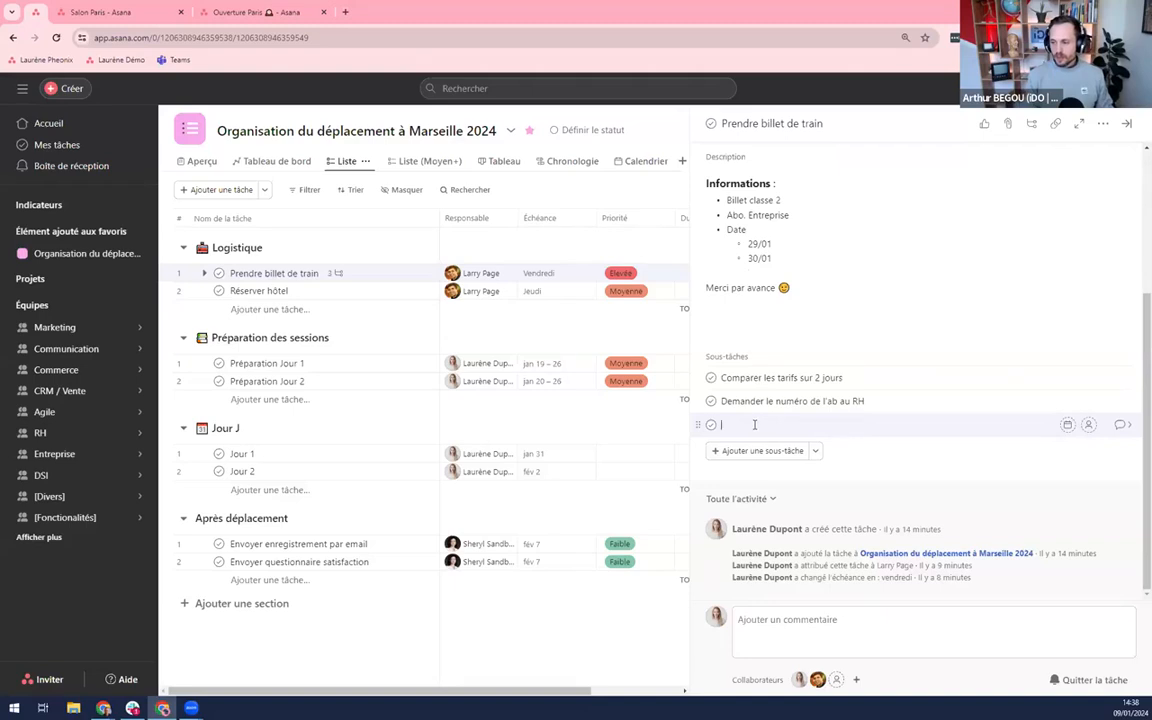
{"action": "type", "text": "Pass"}
{"action": "key", "text": "BackSpace"}
{"action": "key", "text": "BackSpace"}
{"action": "key", "text": "BackSpace"}
{"action": "key", "text": "BackSpace"}
{"action": "type", "text": "Re"}
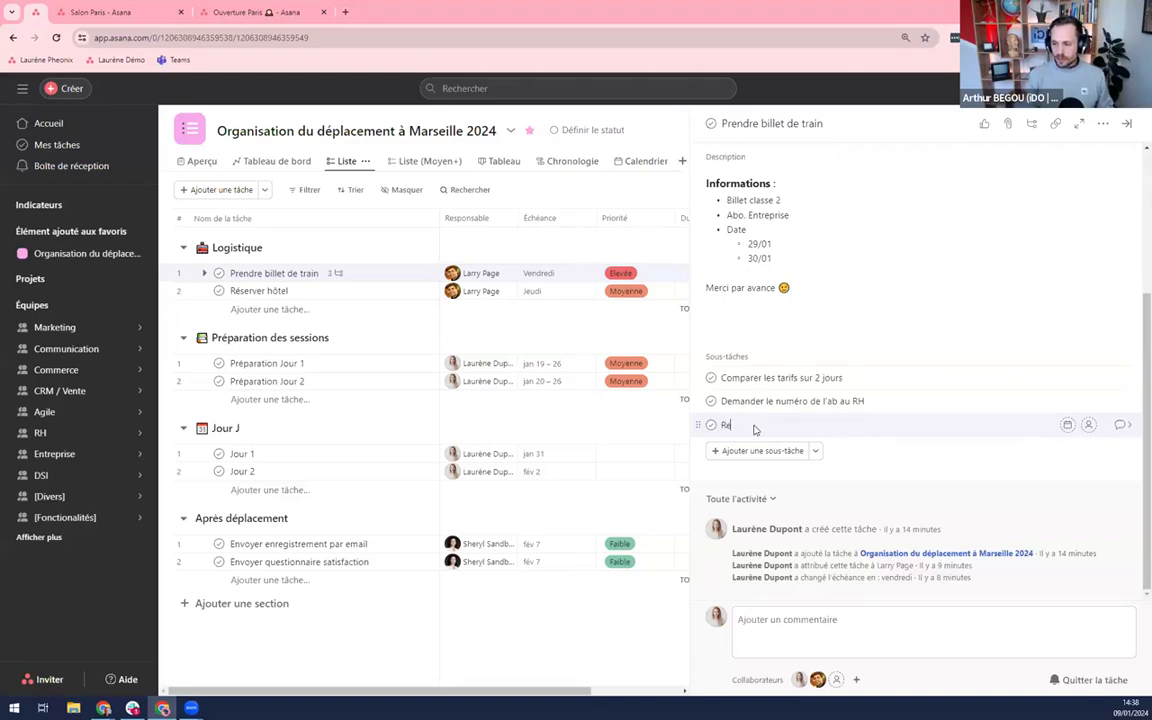
{"action": "type", "text": "server les billet"}
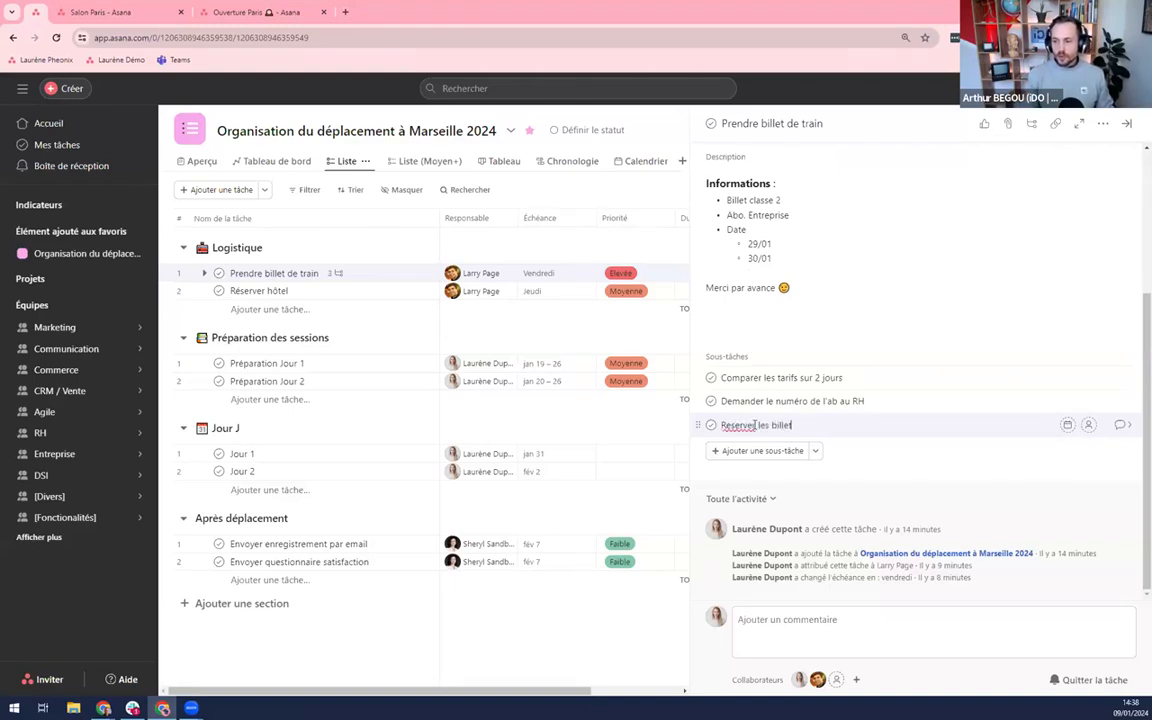
{"action": "type", "text": "s"}
{"action": "right_click", "coordinate": [740, 425]}
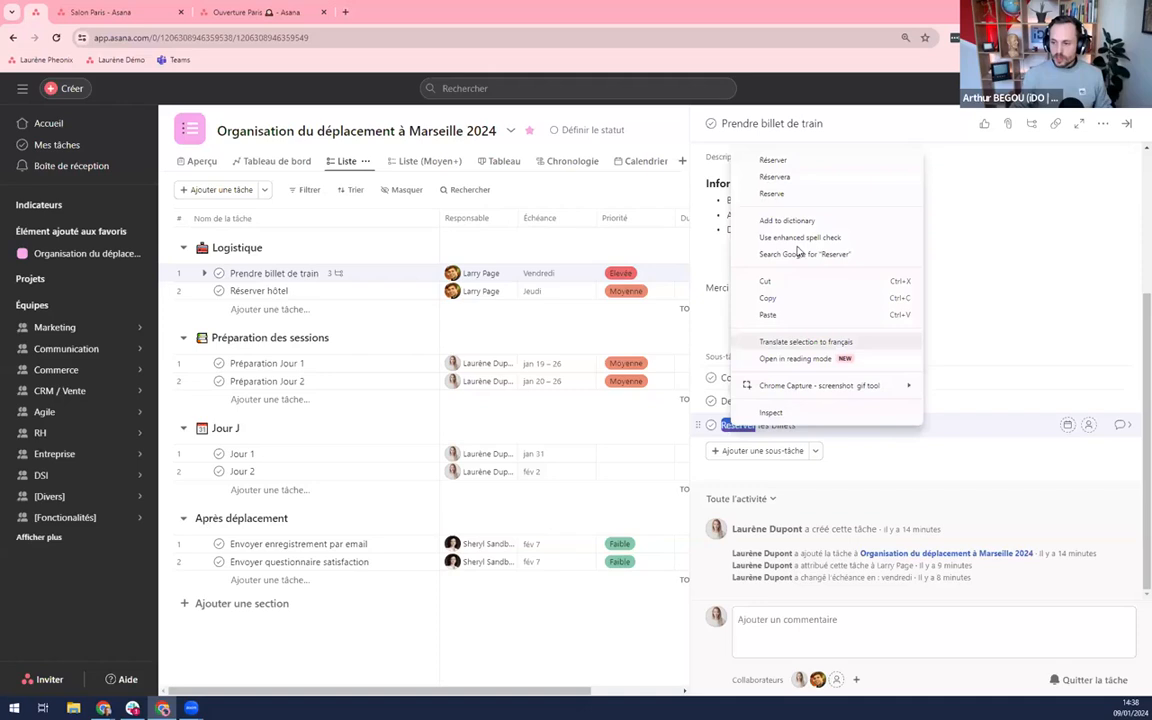
{"action": "left_click", "coordinate": [806, 165]}
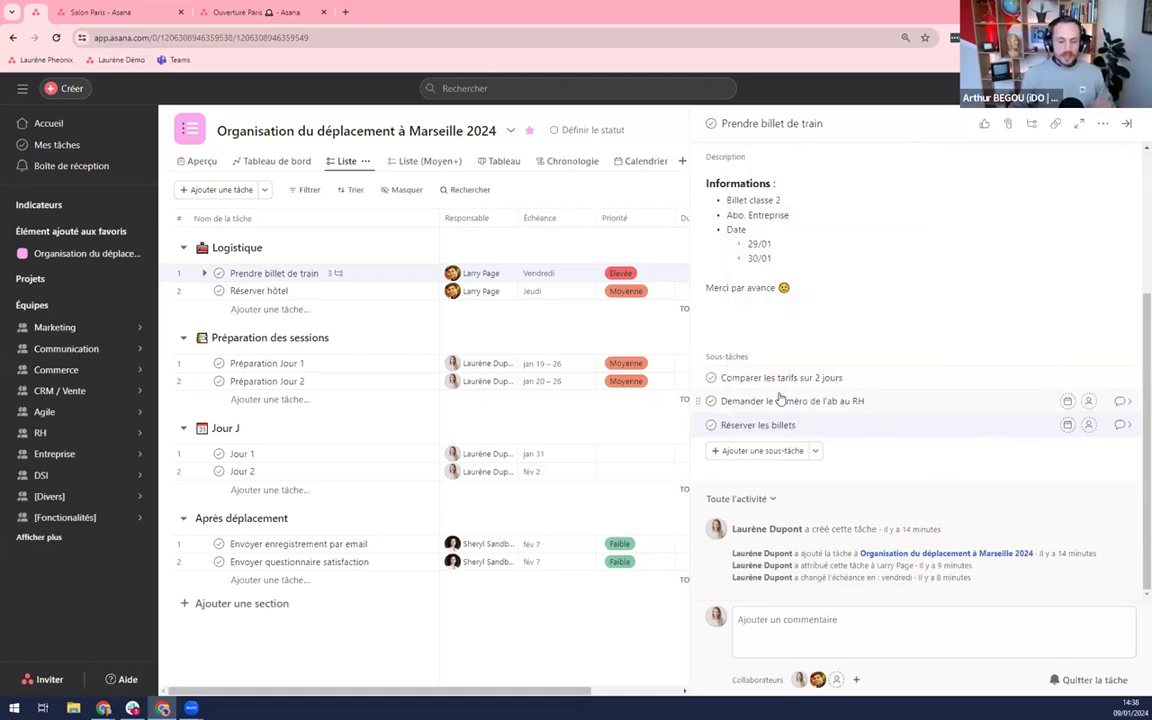
Mark all three subtasks and their parent task "Prendre billet de train" as complete.
{"action": "left_click", "coordinate": [711, 378]}
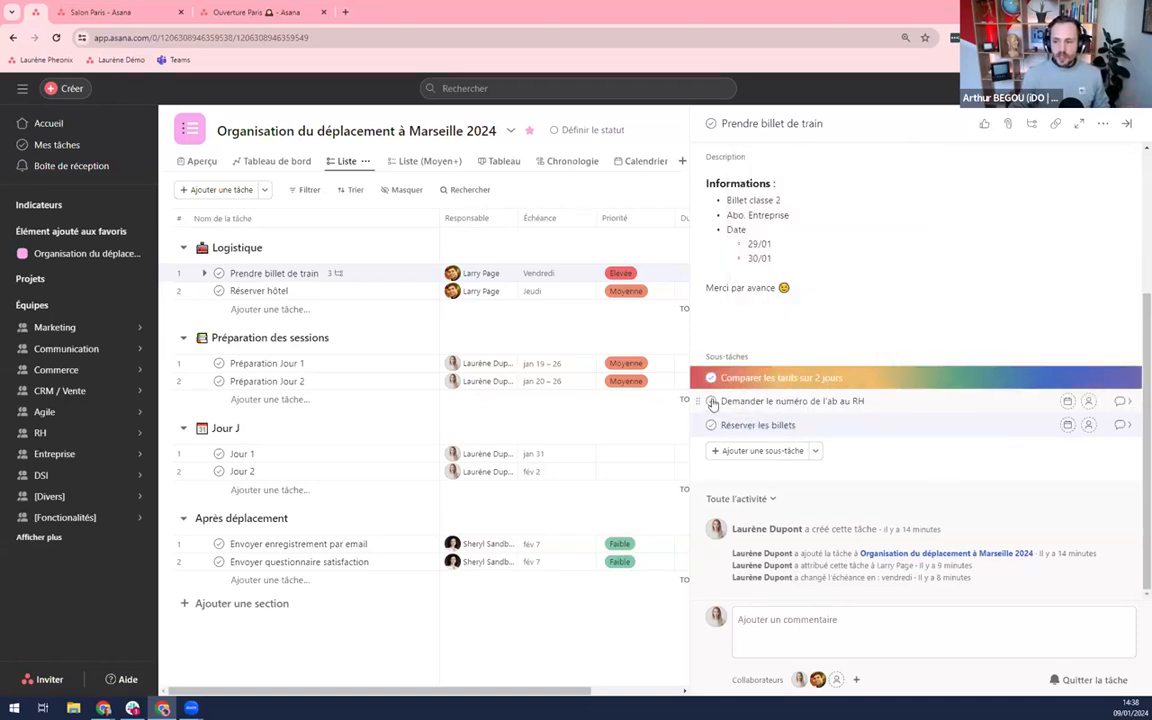
{"action": "left_click", "coordinate": [711, 401]}
{"action": "left_click", "coordinate": [711, 425]}
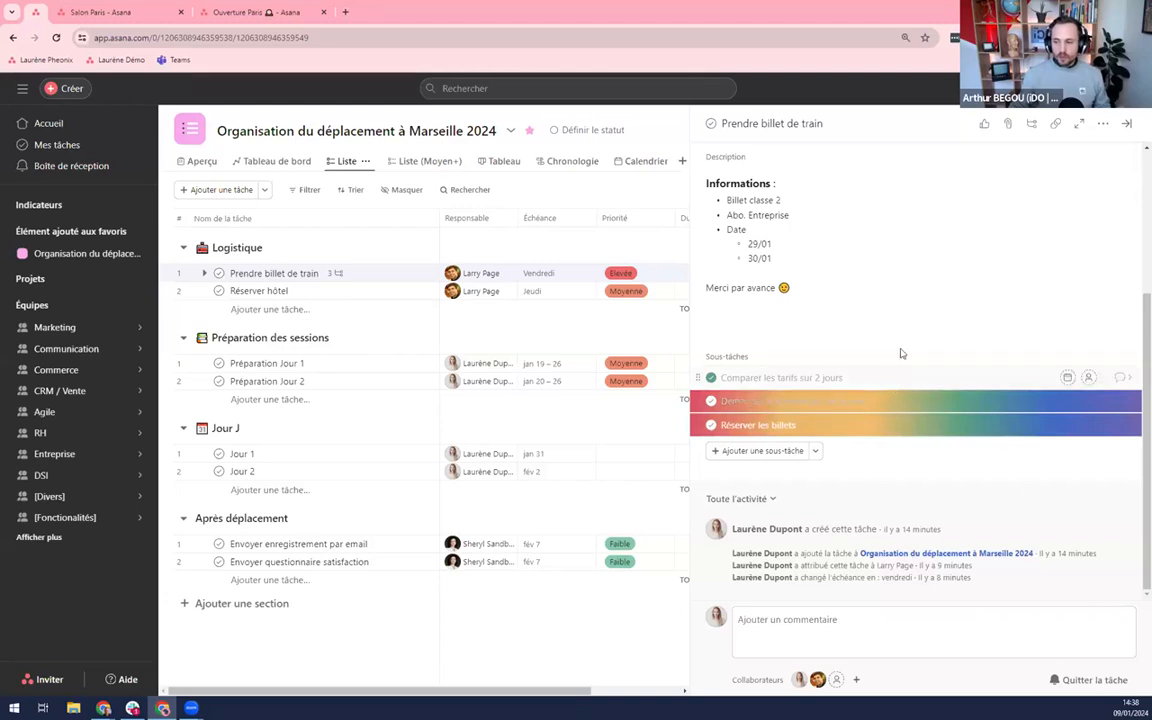
{"action": "scroll", "coordinate": [900, 353], "scroll_direction": "up", "scroll_amount": 3}
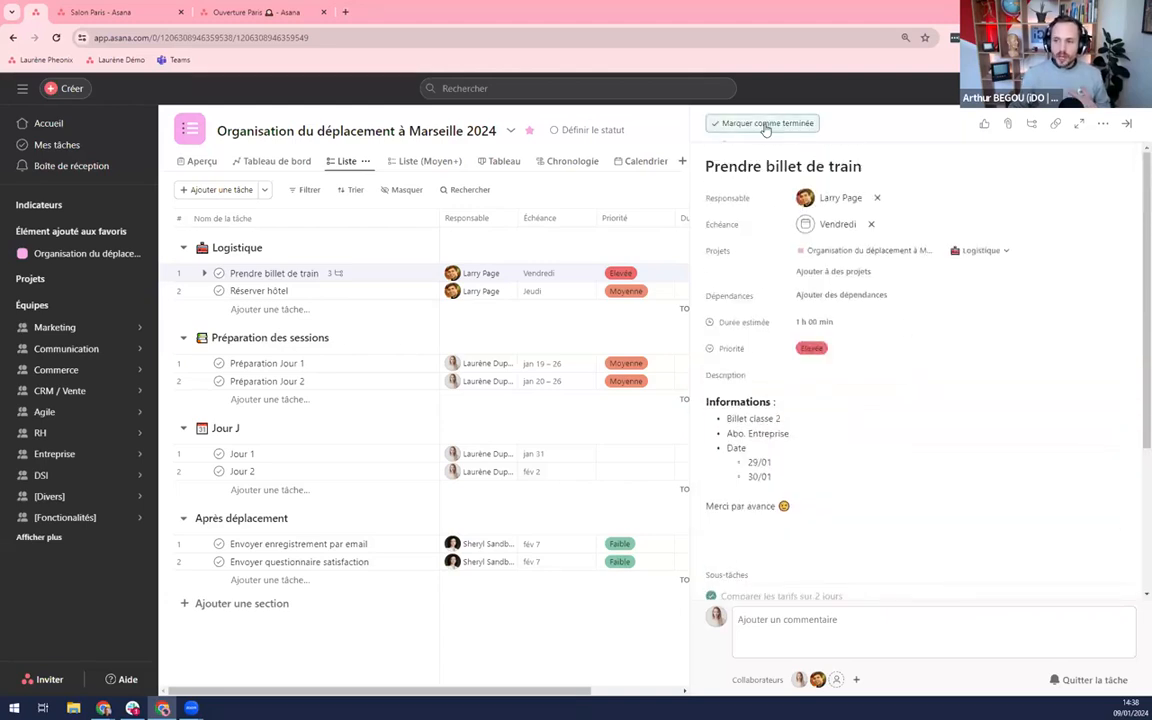
{"action": "left_click", "coordinate": [766, 125]}
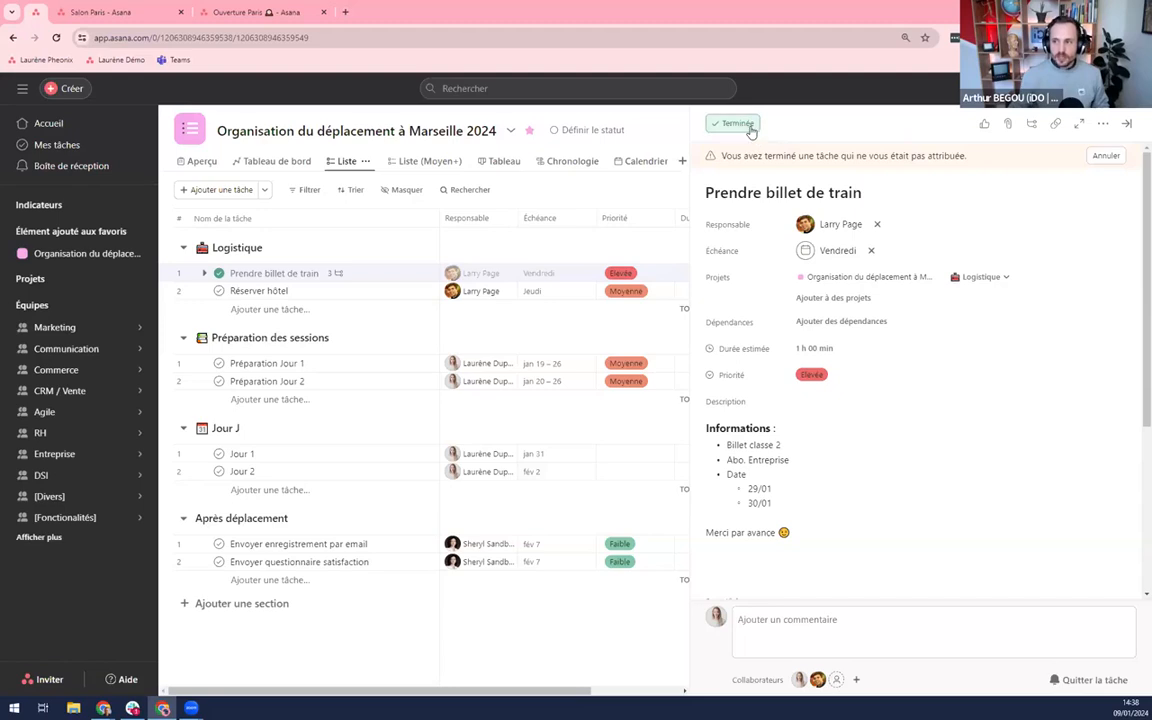
Set the "Prendre billet de train" task and its three subtasks back to incomplete.
{"action": "left_click", "coordinate": [748, 124]}
{"action": "scroll", "coordinate": [713, 388], "scroll_direction": "down", "scroll_amount": 5}
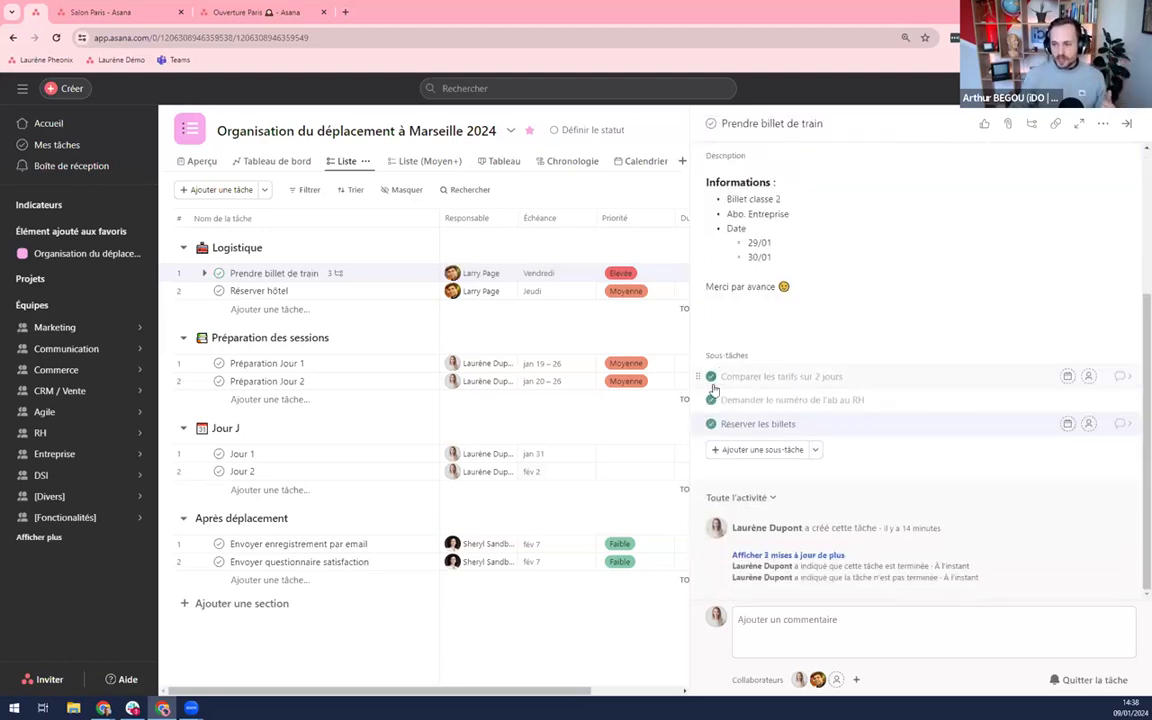
{"action": "left_click", "coordinate": [711, 378]}
{"action": "left_click", "coordinate": [711, 401]}
{"action": "left_click", "coordinate": [711, 424]}
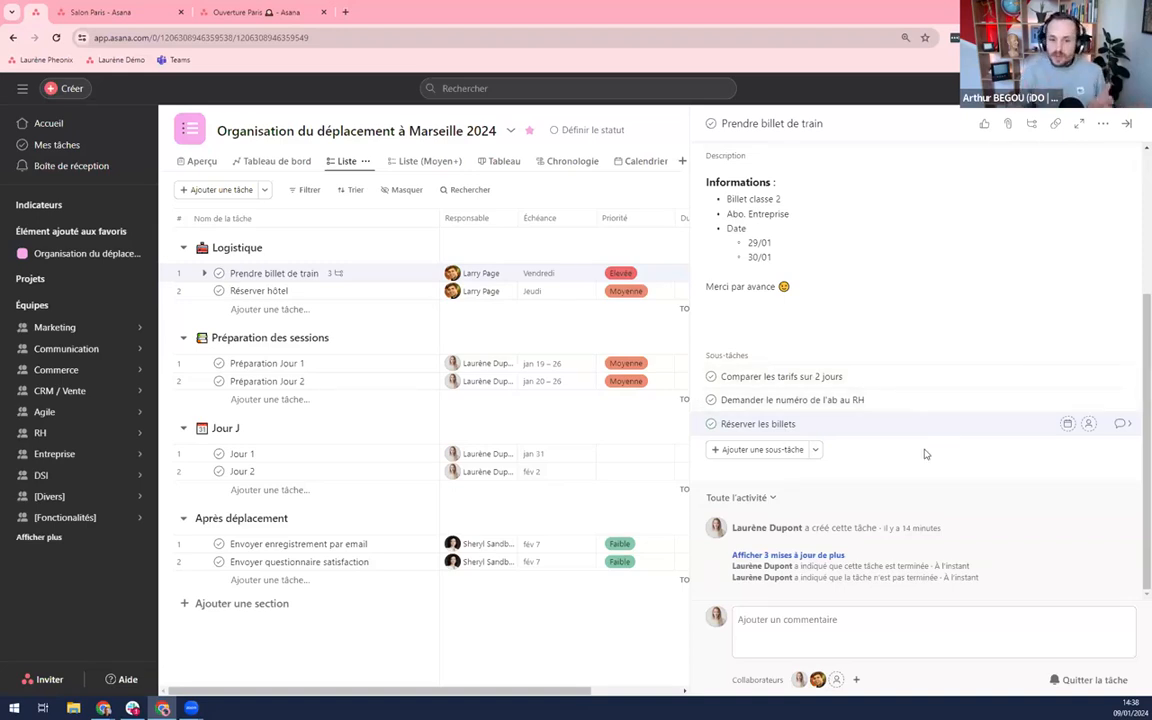
Assign the subtask "Demander le numéro de l'ab au RH" to the first teammate suggested for "ma" and set its due date to 11 January 2024.
{"action": "scroll", "coordinate": [915, 427], "scroll_direction": "up", "scroll_amount": 5}
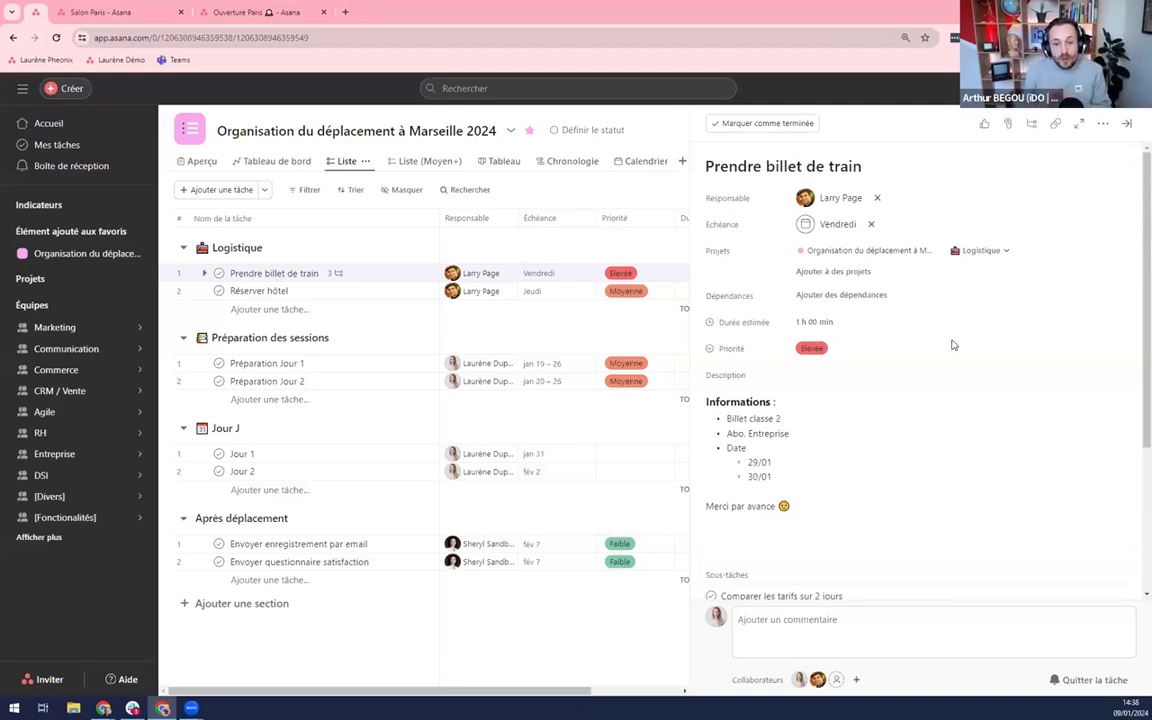
{"action": "scroll", "coordinate": [953, 345], "scroll_direction": "down", "scroll_amount": 4}
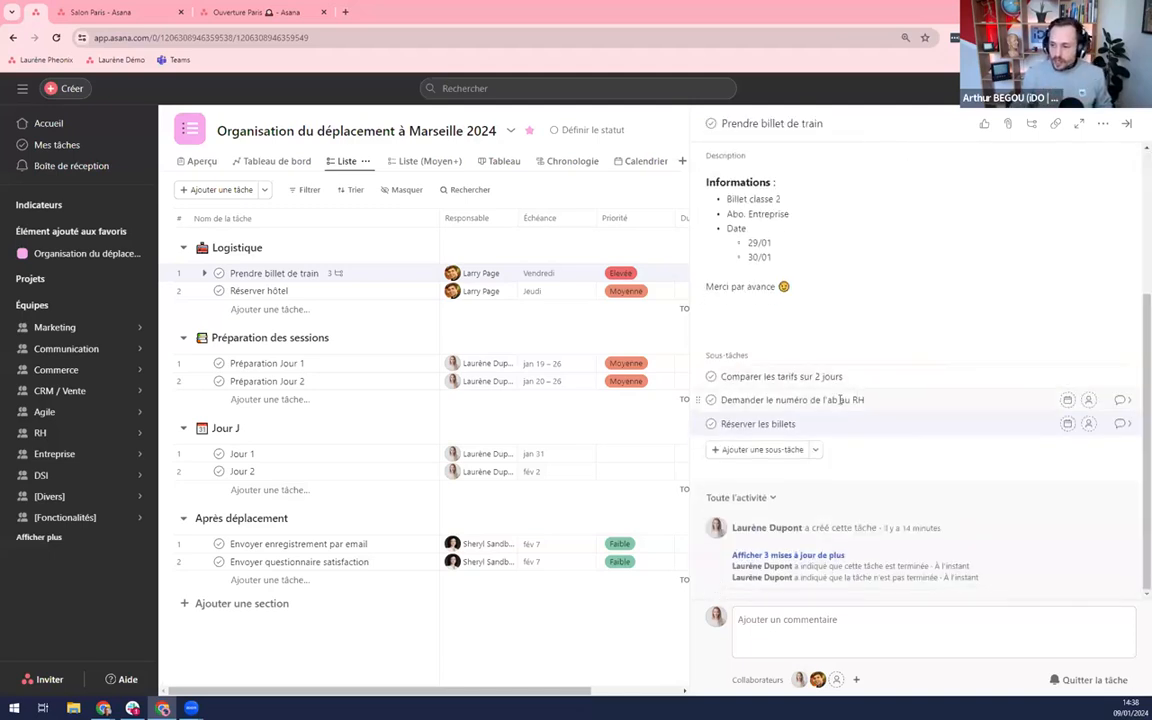
{"action": "left_click", "coordinate": [1087, 400]}
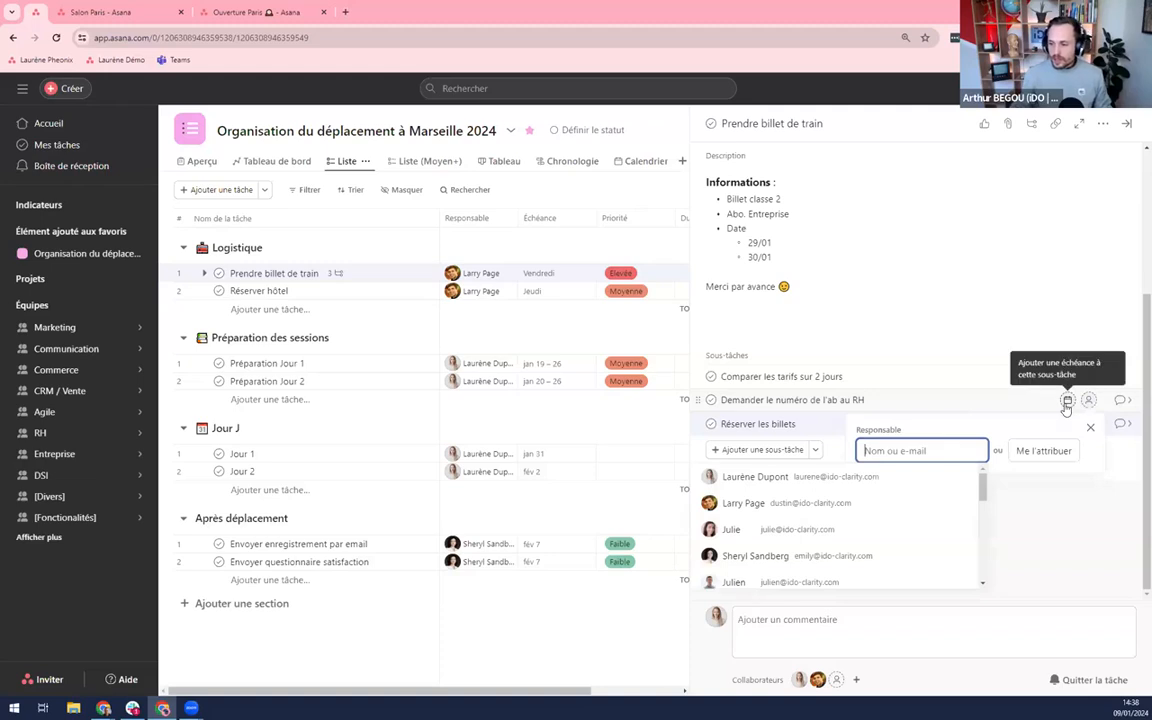
{"action": "type", "text": "ma"}
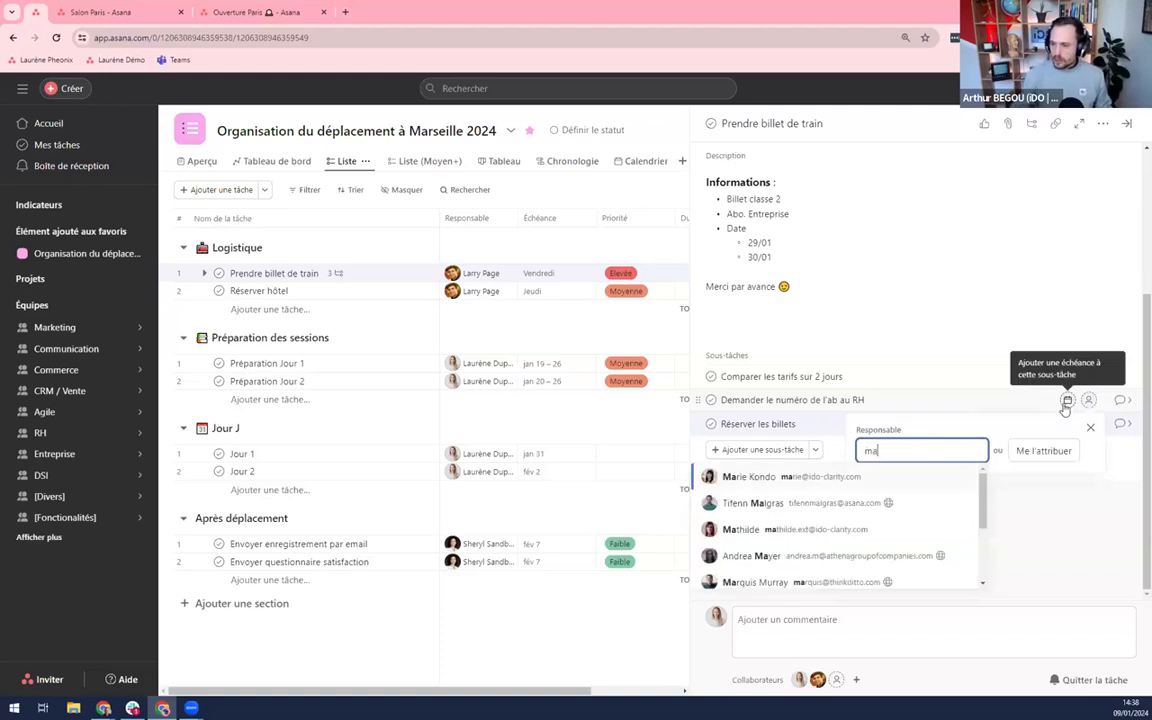
{"action": "left_click", "coordinate": [805, 480]}
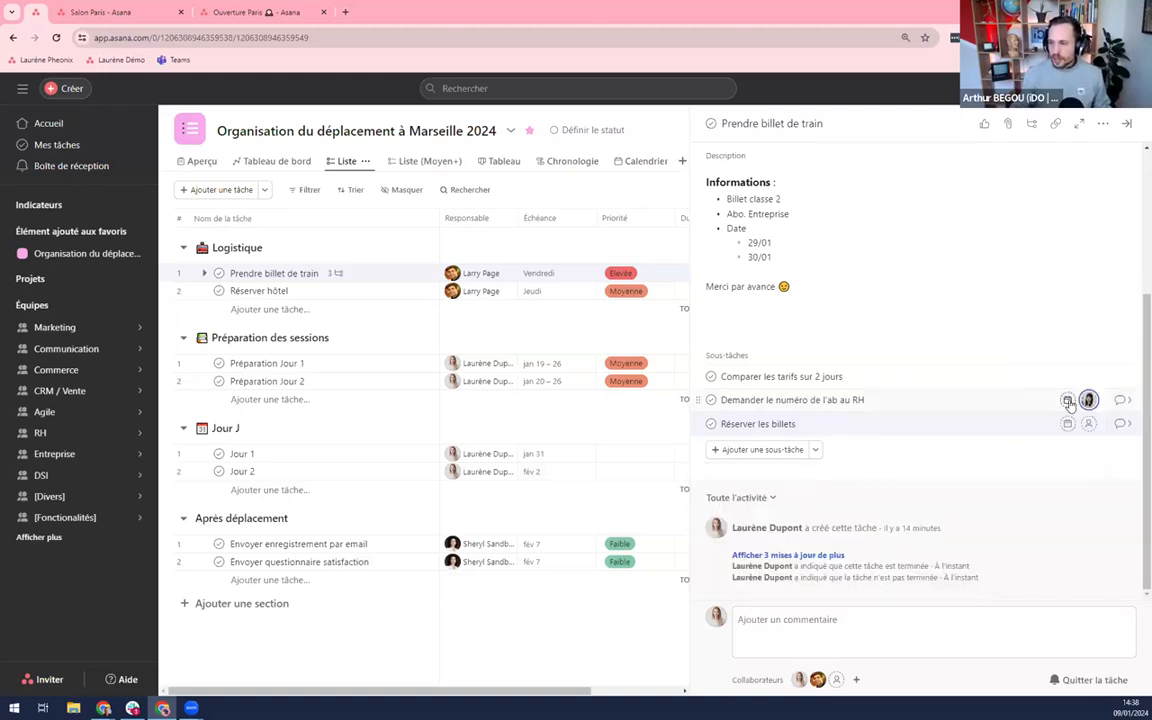
{"action": "left_click", "coordinate": [1067, 400]}
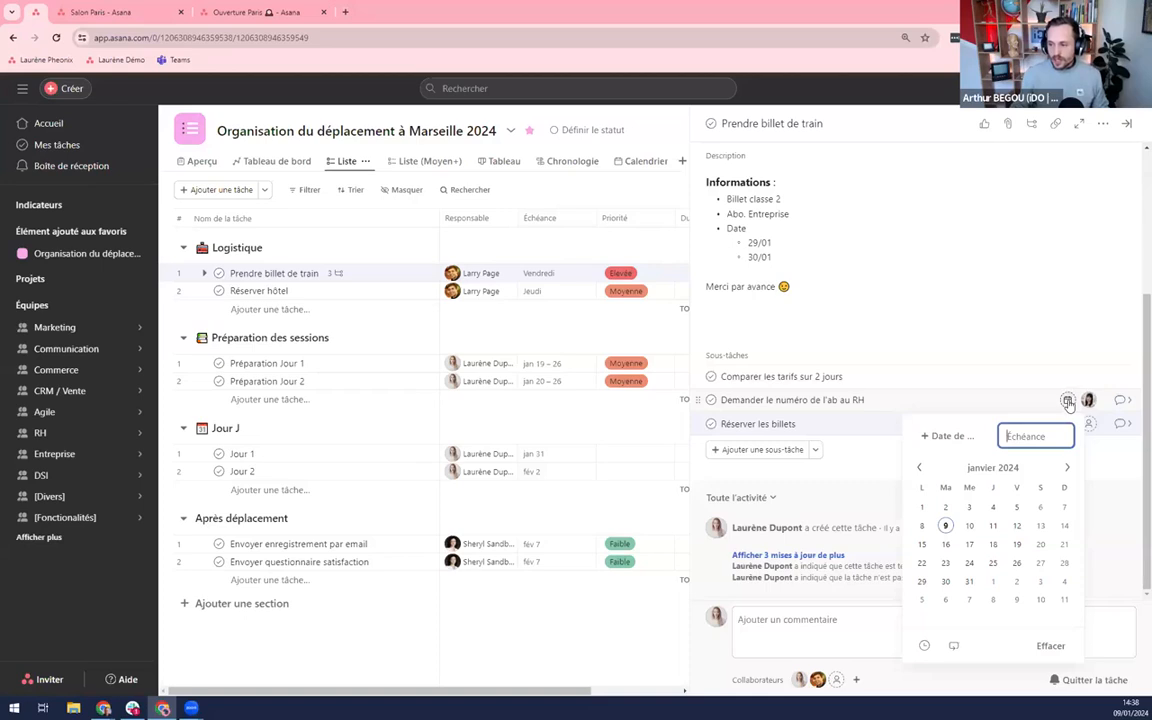
{"action": "left_click", "coordinate": [993, 527]}
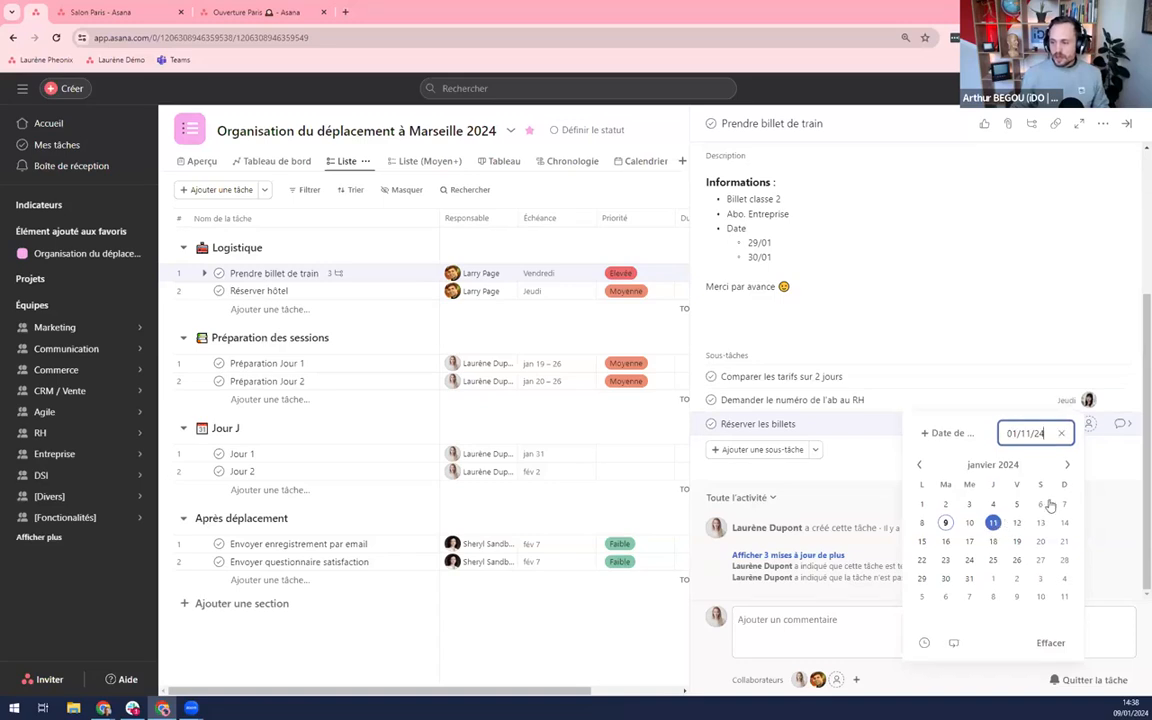
{"action": "scroll", "coordinate": [1080, 305], "scroll_direction": "up", "scroll_amount": 4}
{"action": "scroll", "coordinate": [1000, 390], "scroll_direction": "down", "scroll_amount": 4}
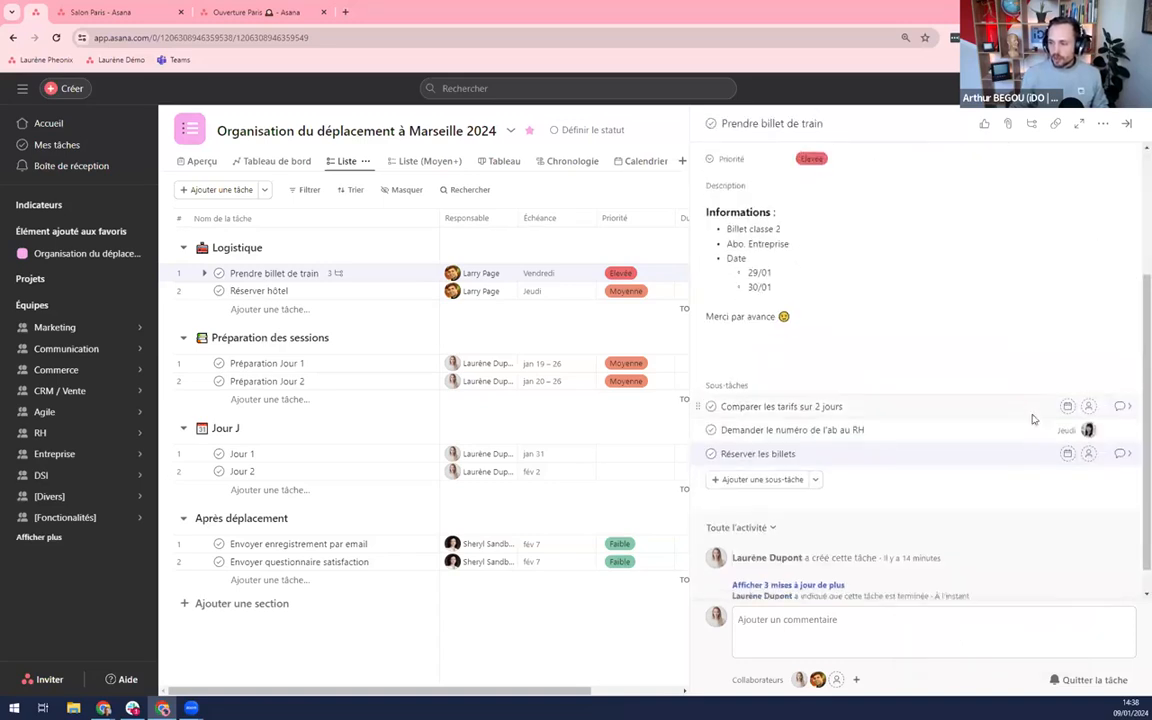
Examine the detail page of the subtask "Demander le numéro de l'ab au RH" and its description area, and return to the parent task.
{"action": "left_click", "coordinate": [1122, 401]}
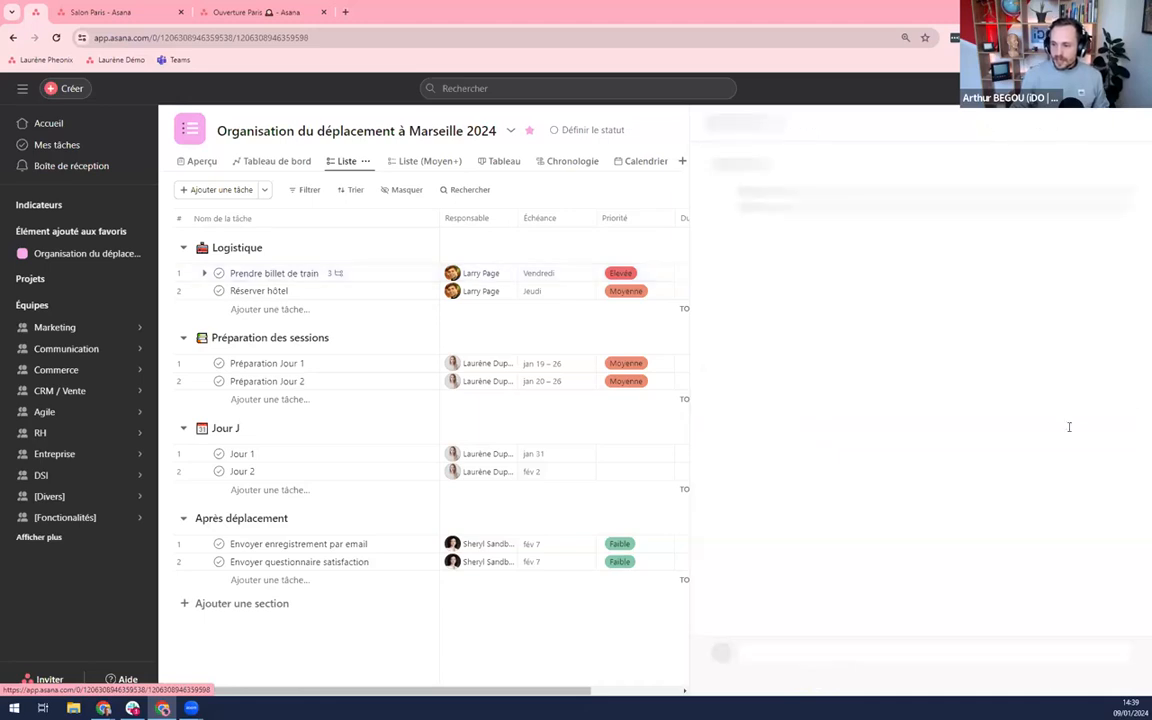
{"action": "left_click", "coordinate": [849, 333]}
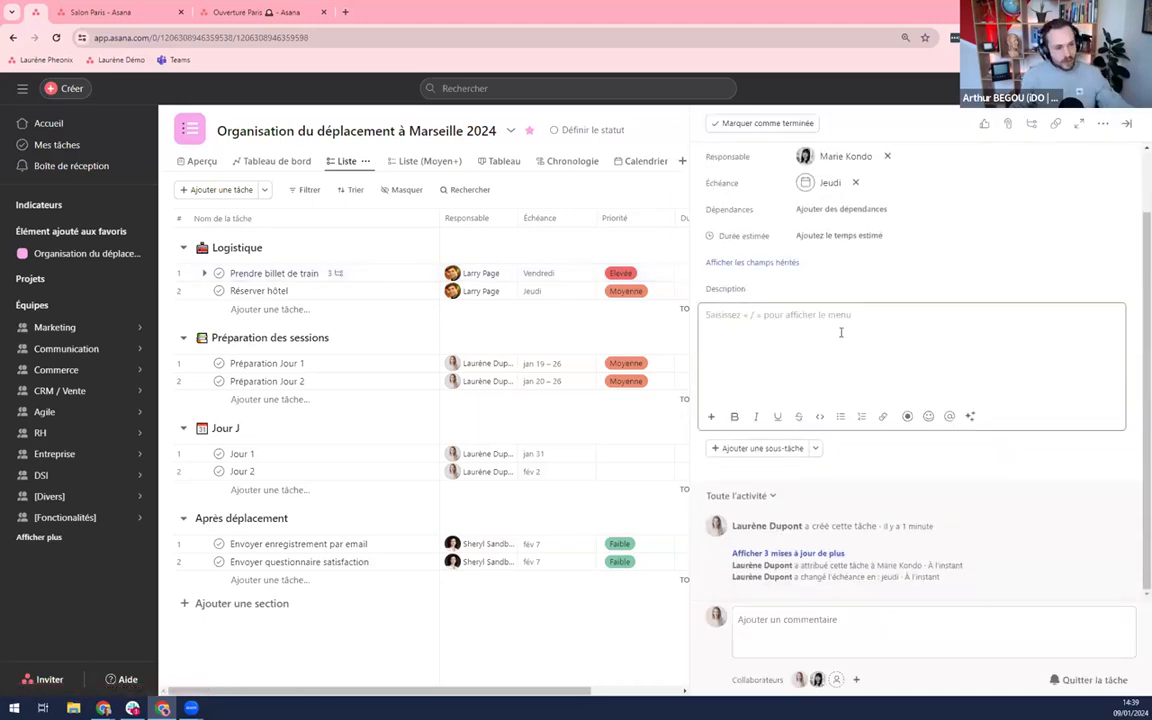
{"action": "scroll", "coordinate": [977, 458], "scroll_direction": "up", "scroll_amount": 2}
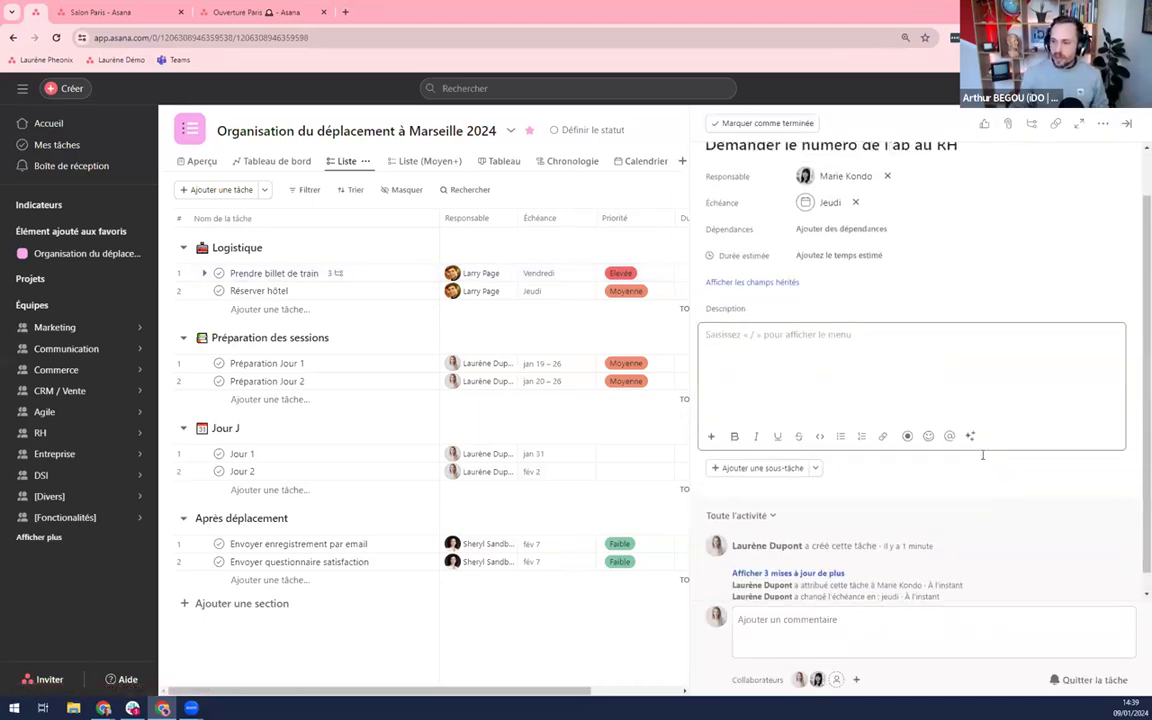
{"action": "left_click", "coordinate": [758, 174]}
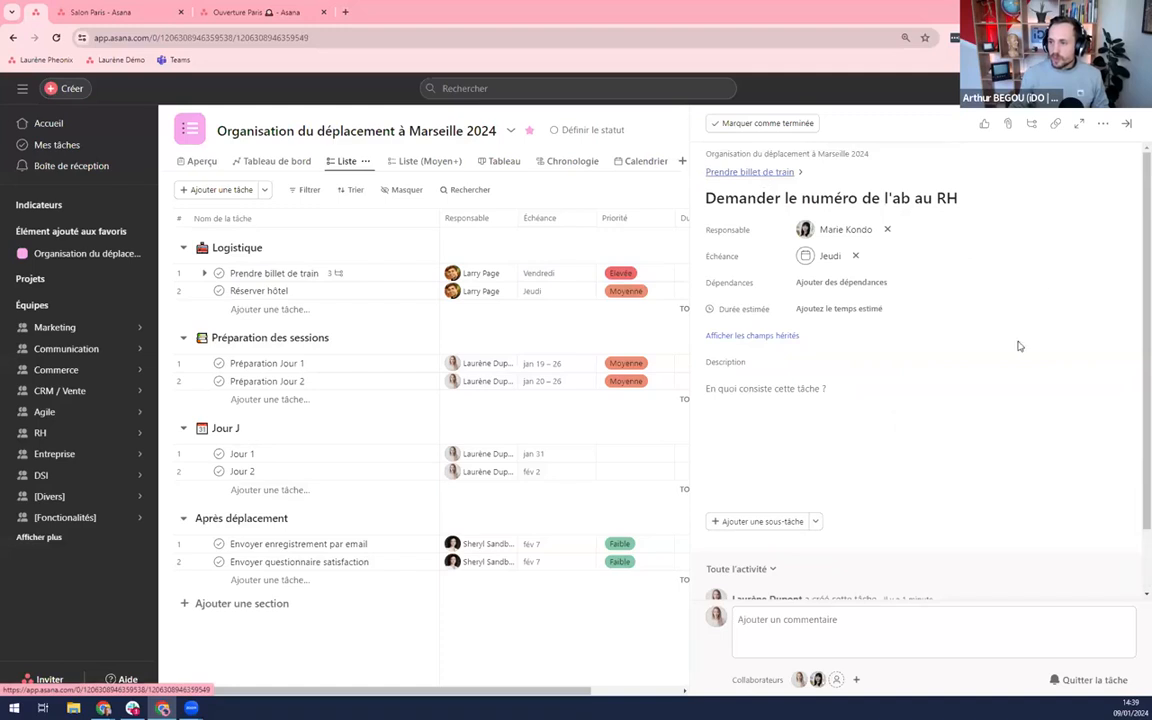
Review the "Prendre billet de train" task and the sources offered for attaching a file to it, without attaching anything.
{"action": "scroll", "coordinate": [1003, 368], "scroll_direction": "down", "scroll_amount": 3}
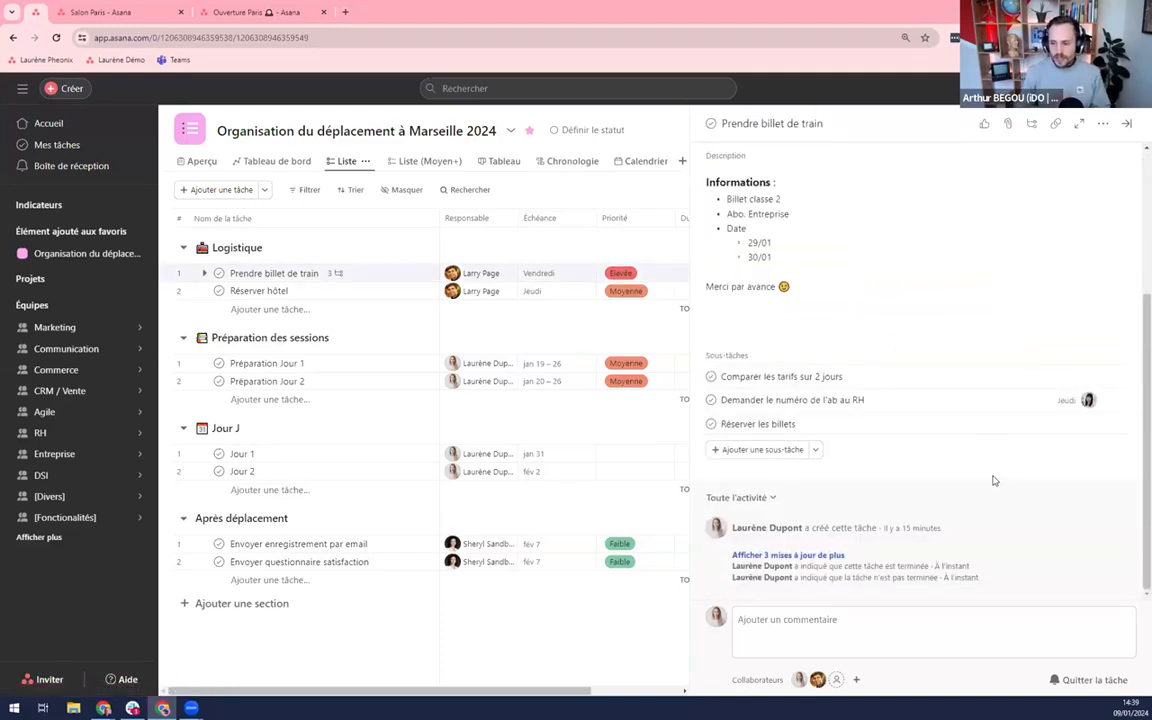
{"action": "scroll", "coordinate": [974, 442], "scroll_direction": "up", "scroll_amount": 3}
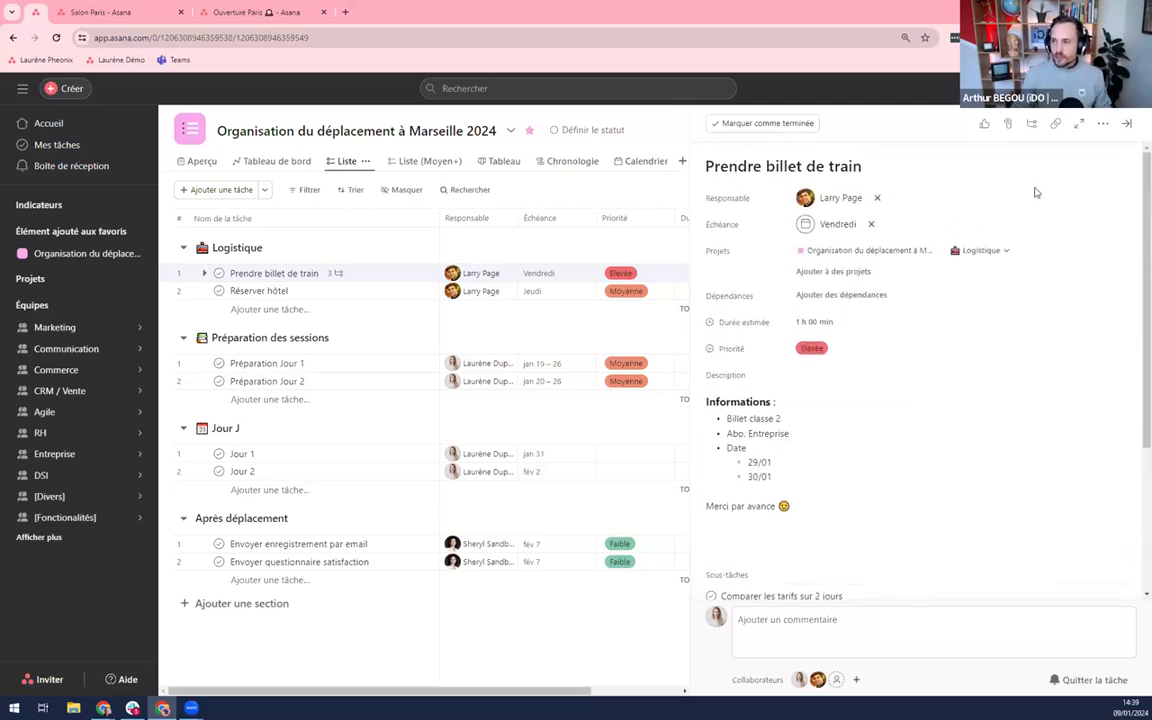
{"action": "left_click", "coordinate": [1010, 126]}
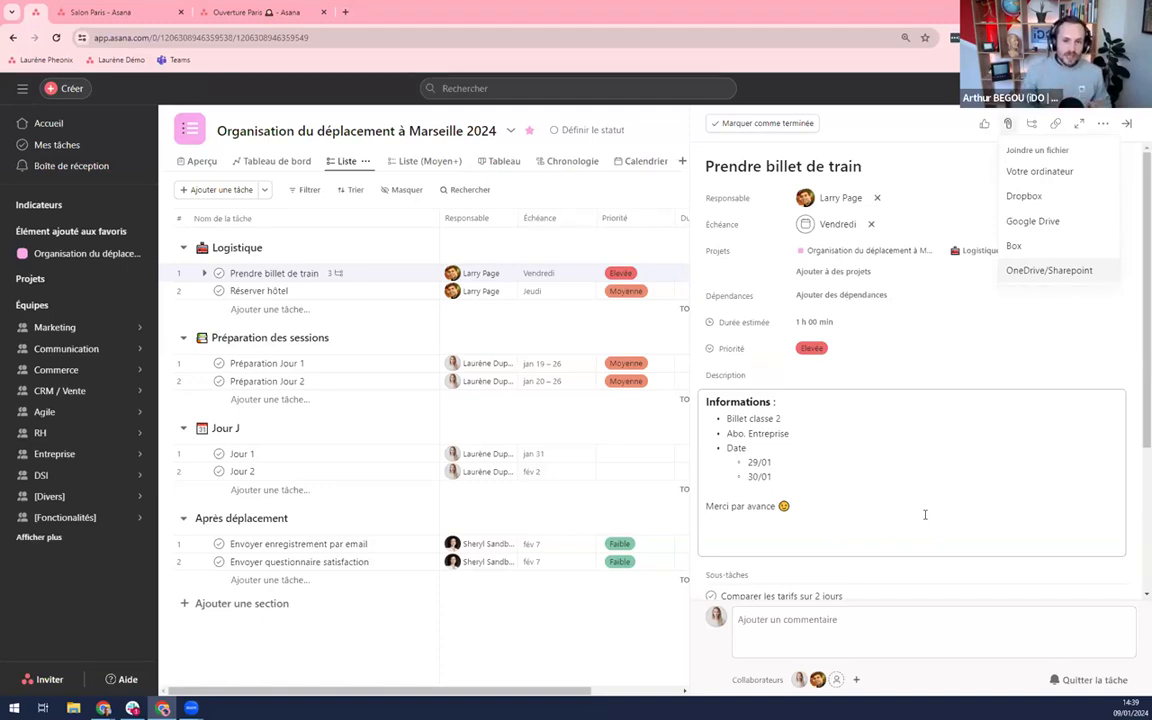
{"action": "left_click", "coordinate": [976, 371]}
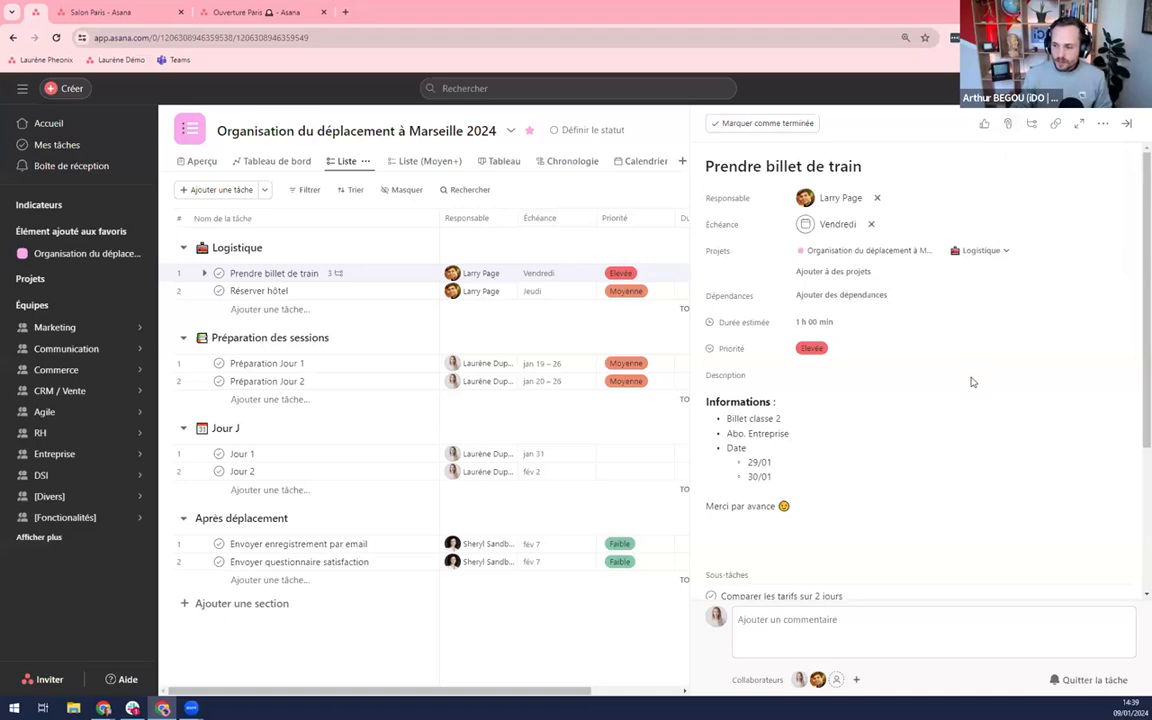
Add two teammates, looked up with "s" and "sh", as collaborators on the "Prendre billet de train" task.
{"action": "scroll", "coordinate": [970, 380], "scroll_direction": "down", "scroll_amount": 4}
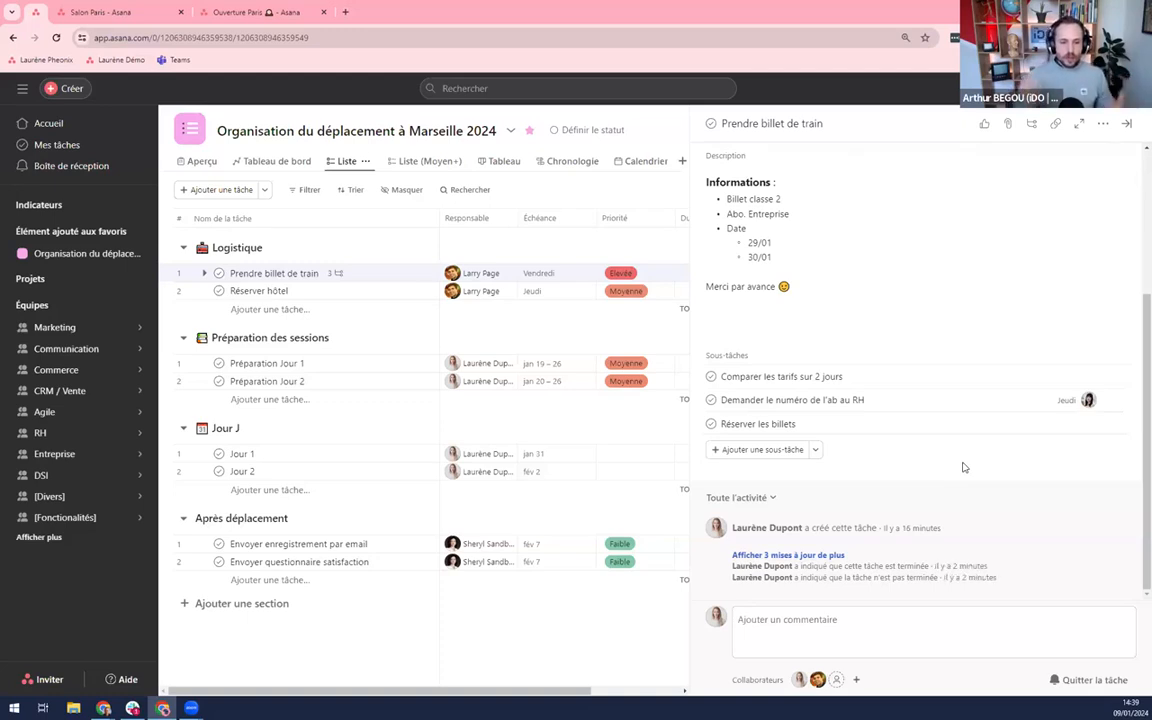
{"action": "left_click", "coordinate": [818, 620]}
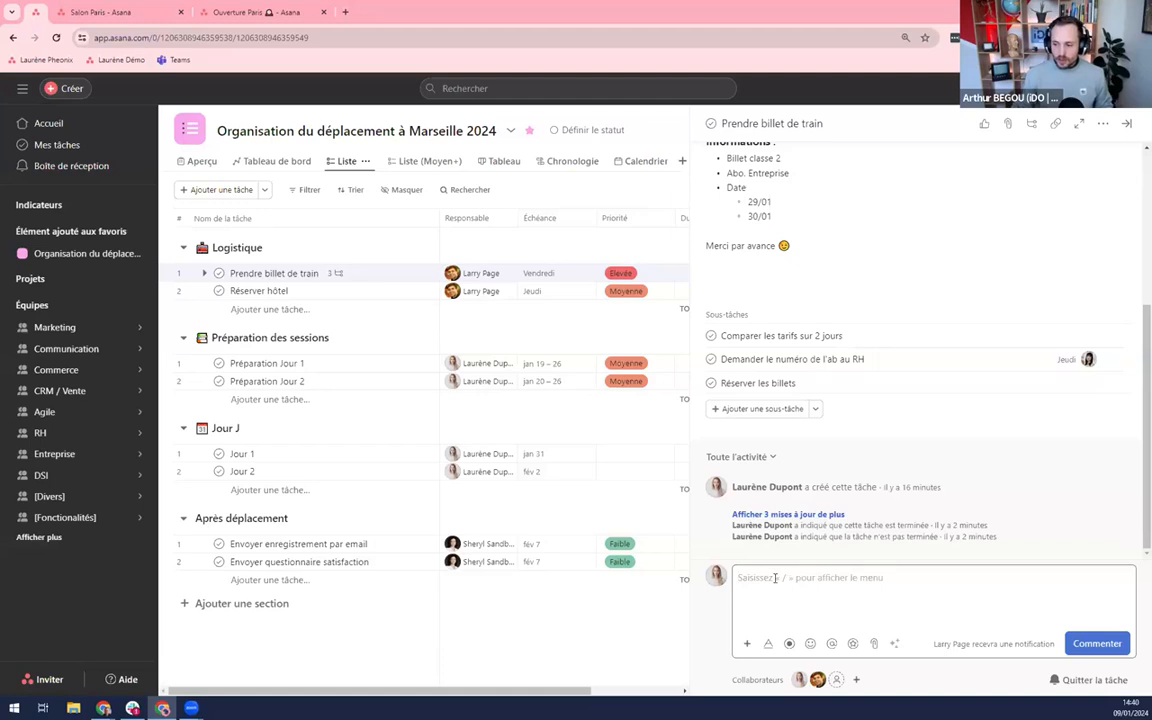
{"action": "double_click", "coordinate": [760, 680]}
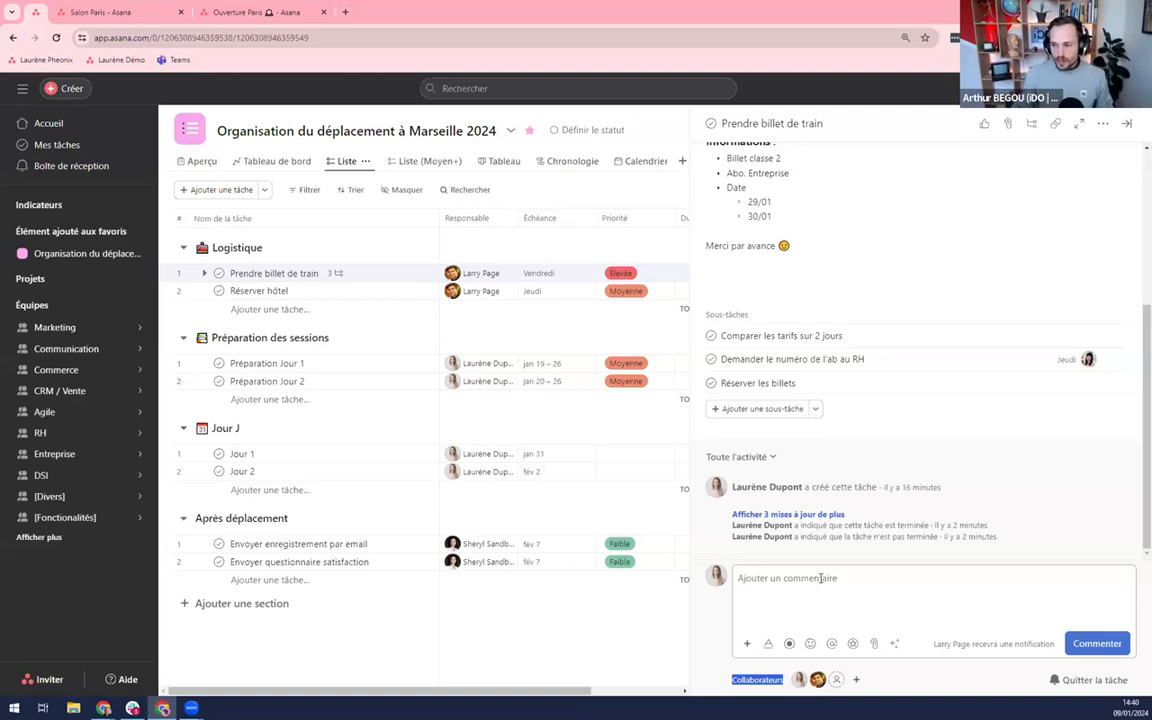
{"action": "left_click", "coordinate": [760, 681]}
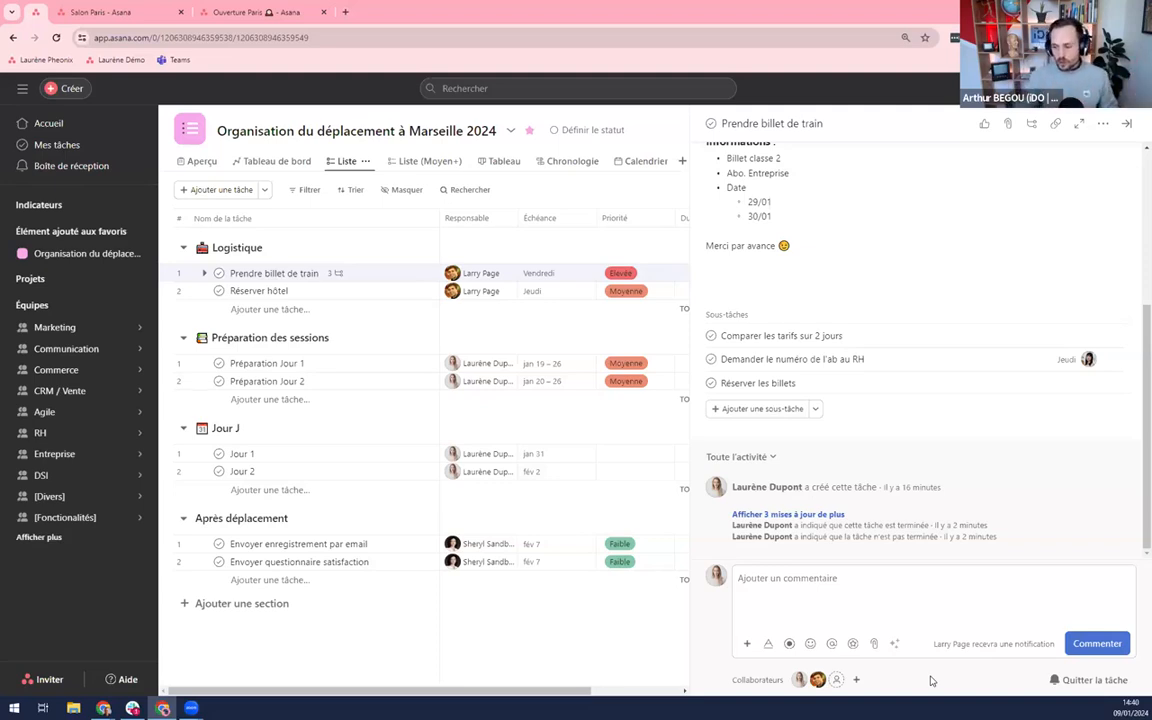
{"action": "left_click", "coordinate": [837, 681]}
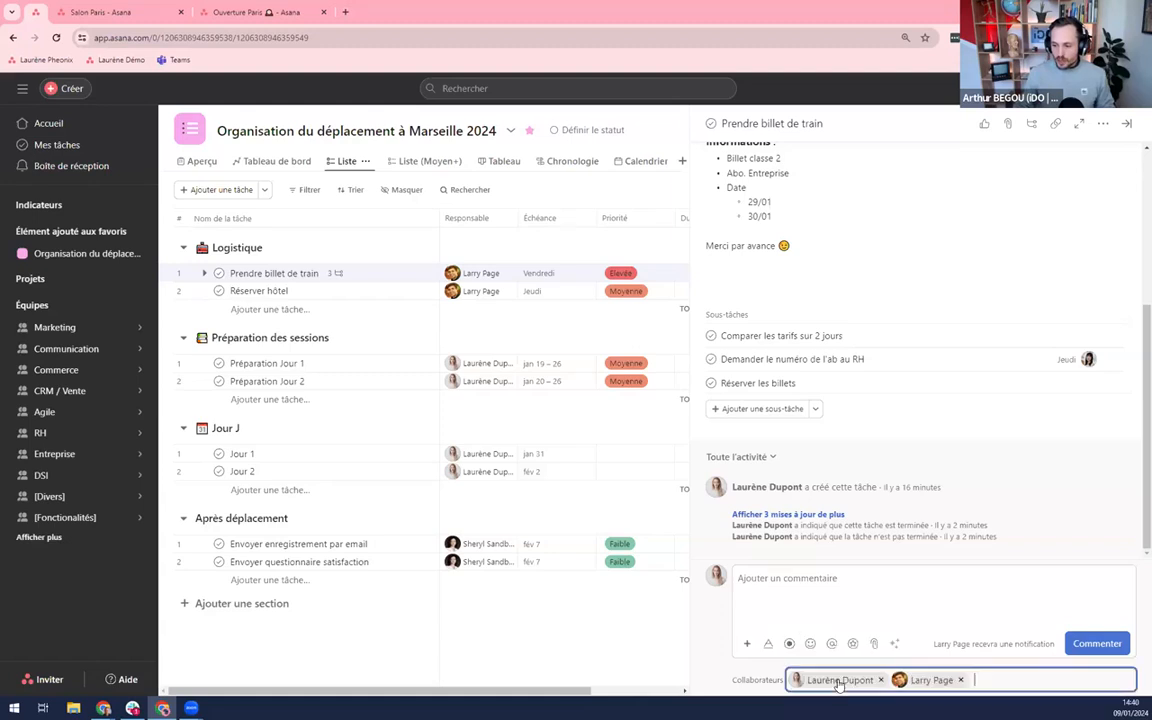
{"action": "type", "text": "la"}
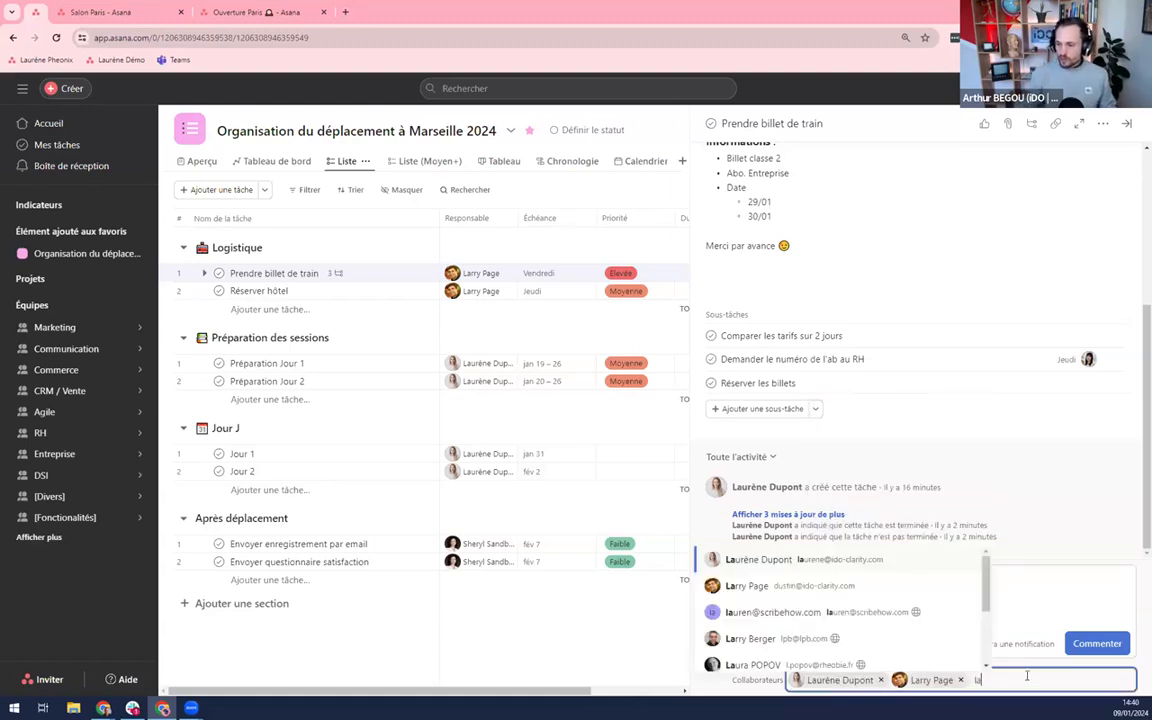
{"action": "key", "text": "BackSpace"}
{"action": "key", "text": "BackSpace"}
{"action": "type", "text": "s"}
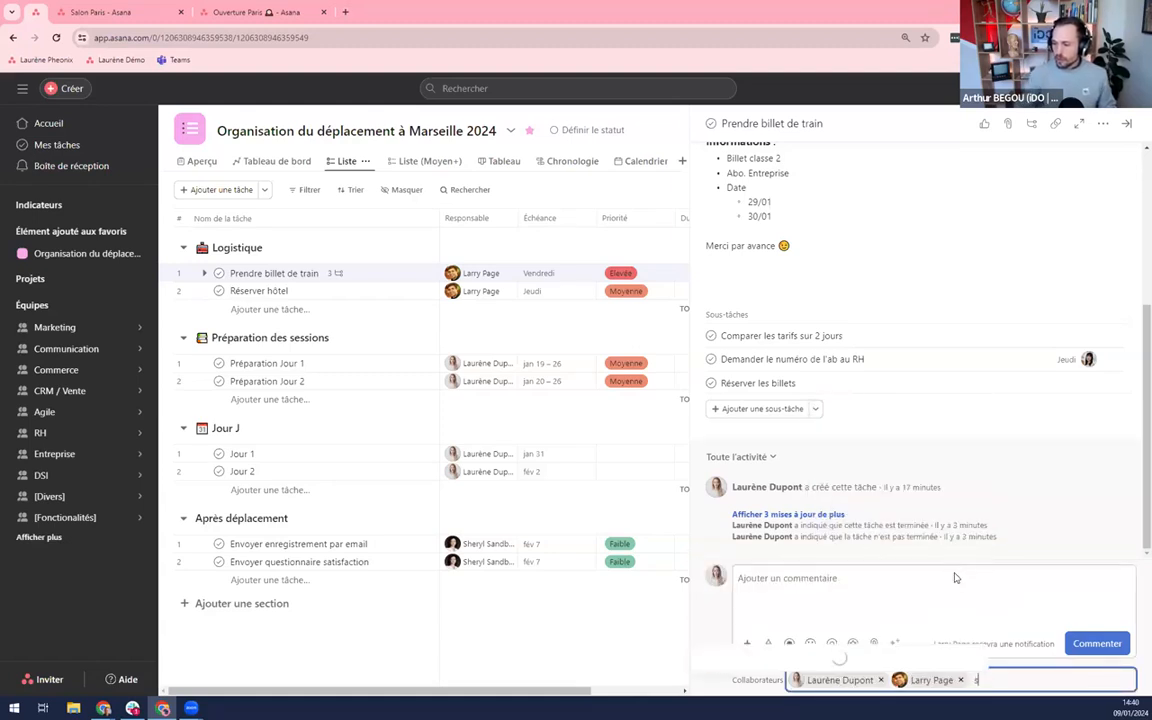
{"action": "left_click", "coordinate": [860, 584]}
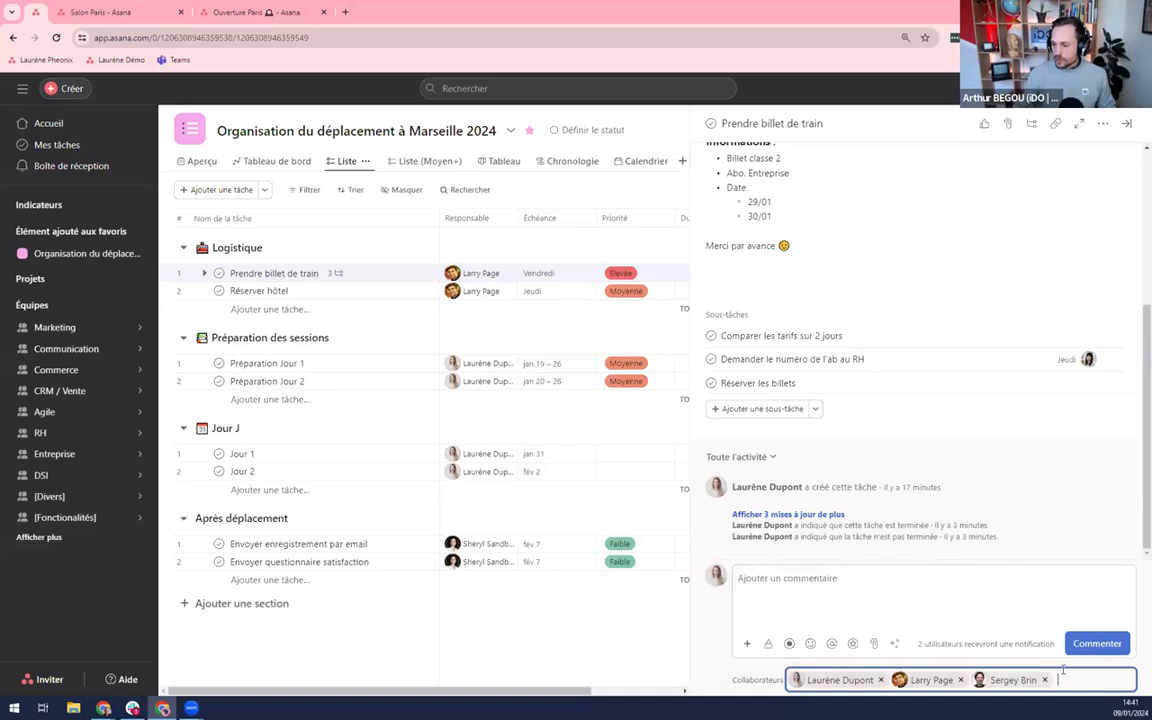
{"action": "type", "text": "sh"}
{"action": "left_click", "coordinate": [885, 606]}
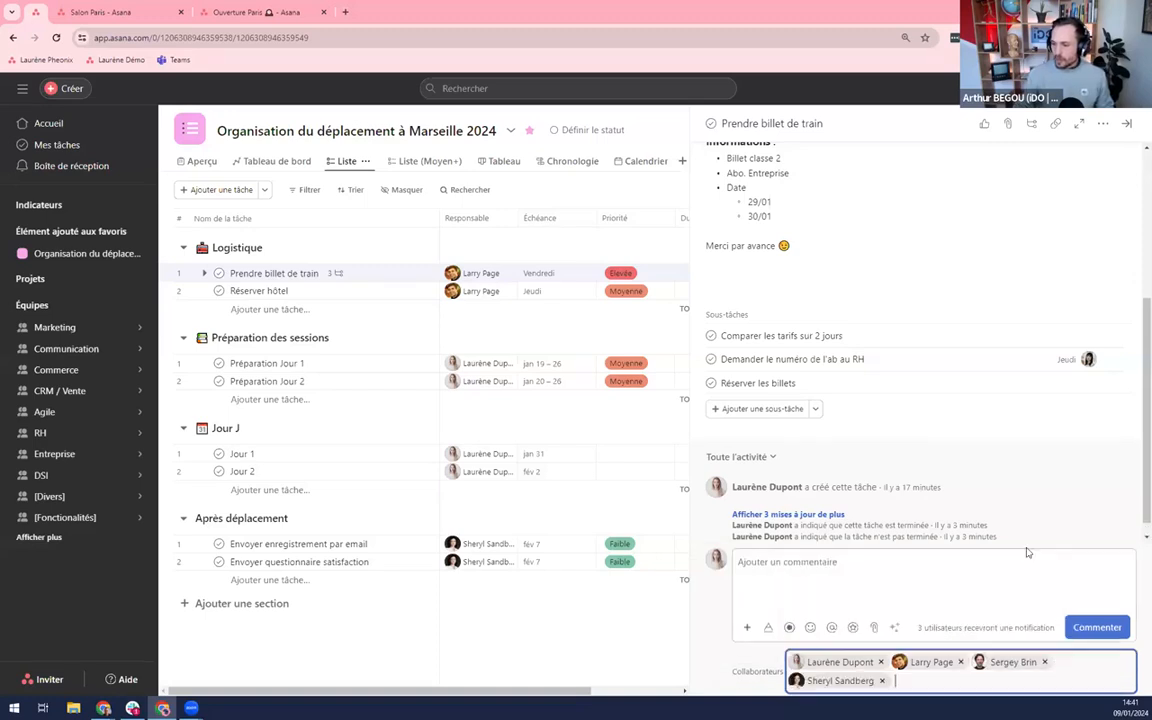
{"action": "left_click", "coordinate": [1028, 519]}
Post the comment "Qu'en pensez-vous ?" on the "Prendre billet de train" task.
{"action": "left_click", "coordinate": [790, 586]}
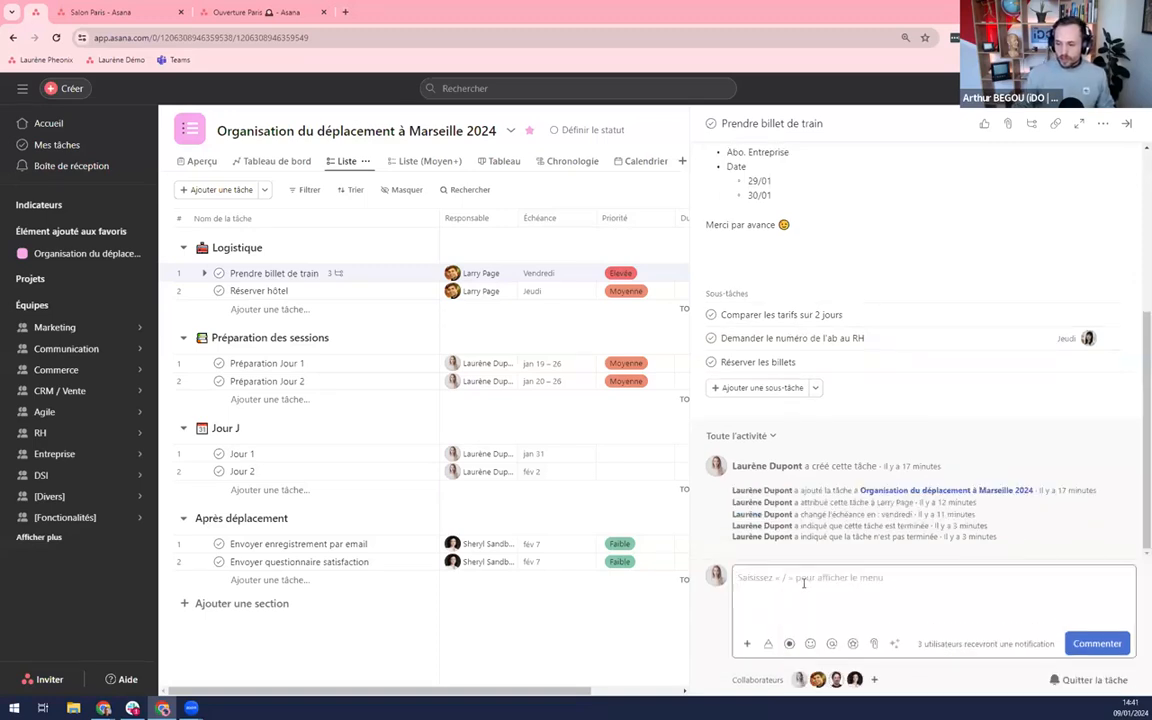
{"action": "type", "text": "J"}
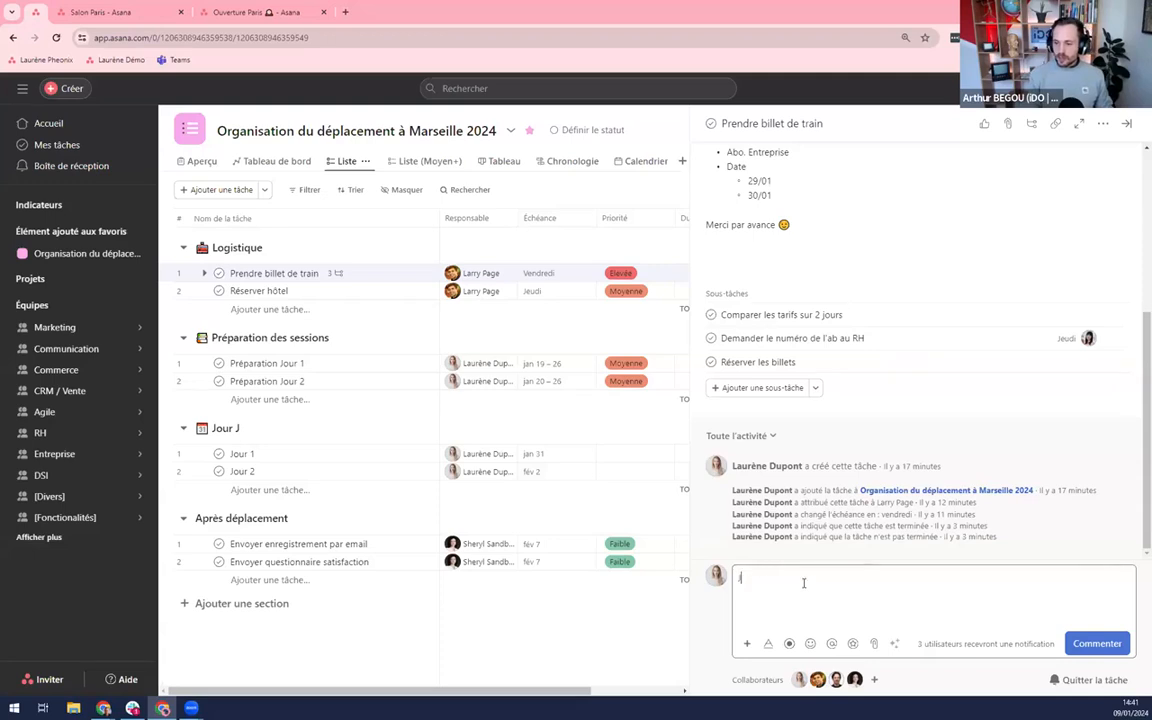
{"action": "key", "text": "BackSpace"}
{"action": "type", "text": "Qu'en pen"}
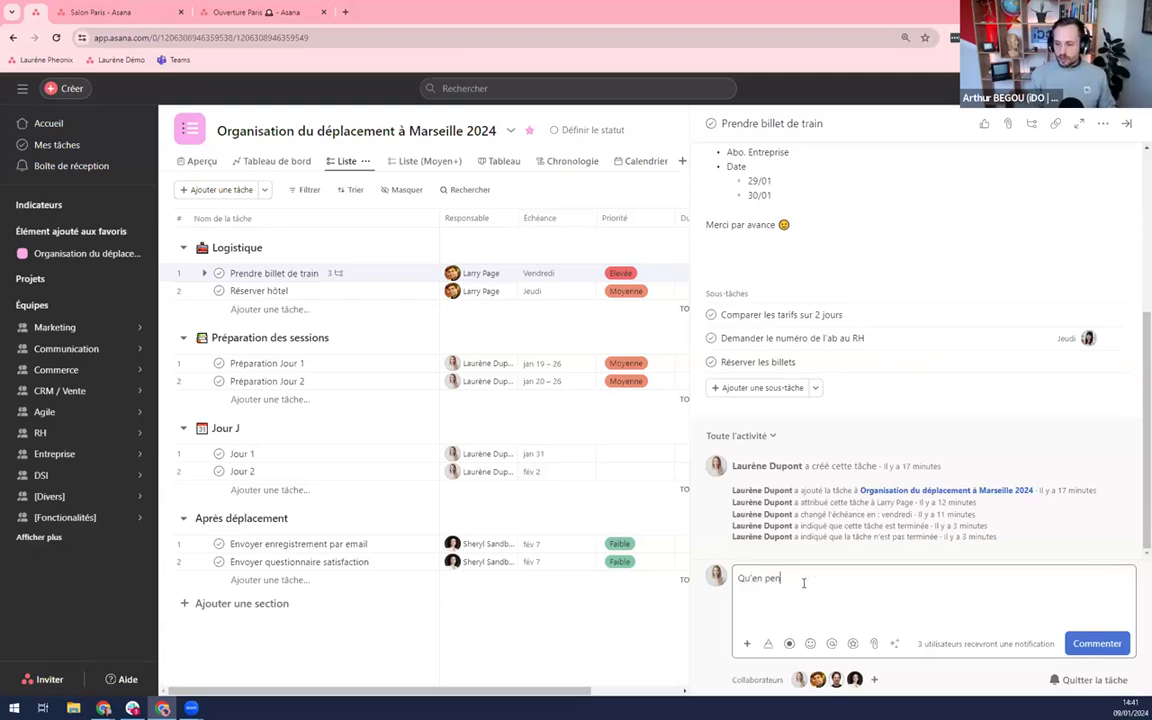
{"action": "type", "text": "sez-vous ?"}
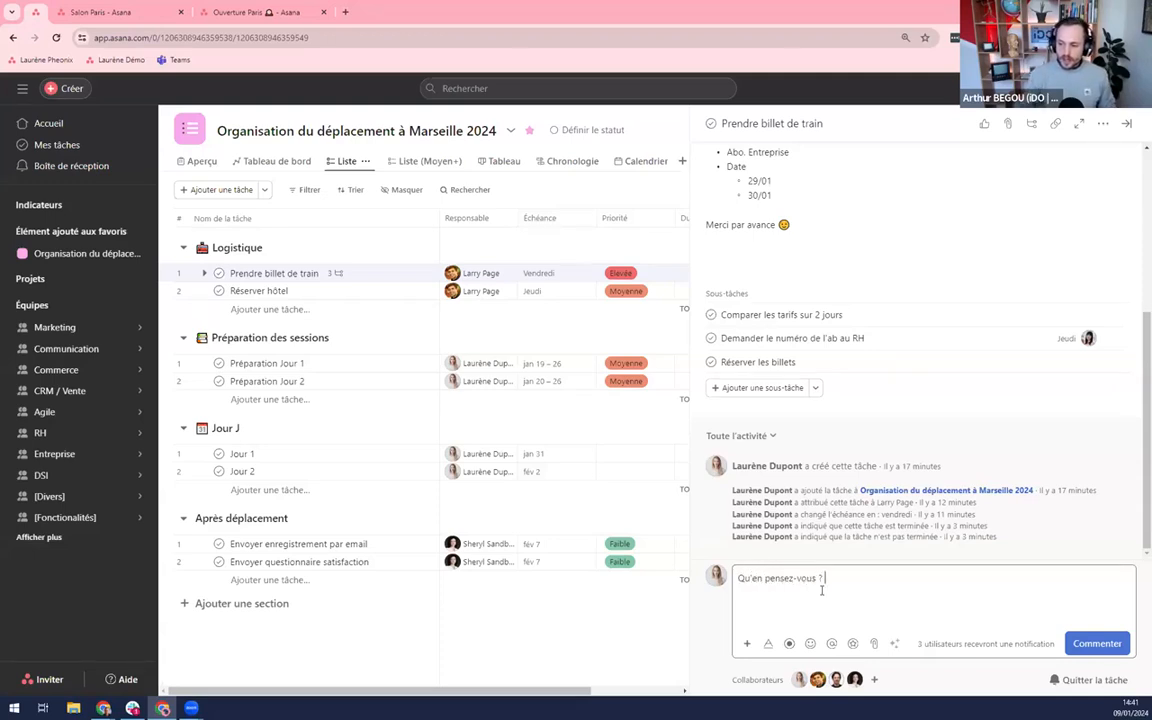
{"action": "left_click", "coordinate": [1097, 643]}
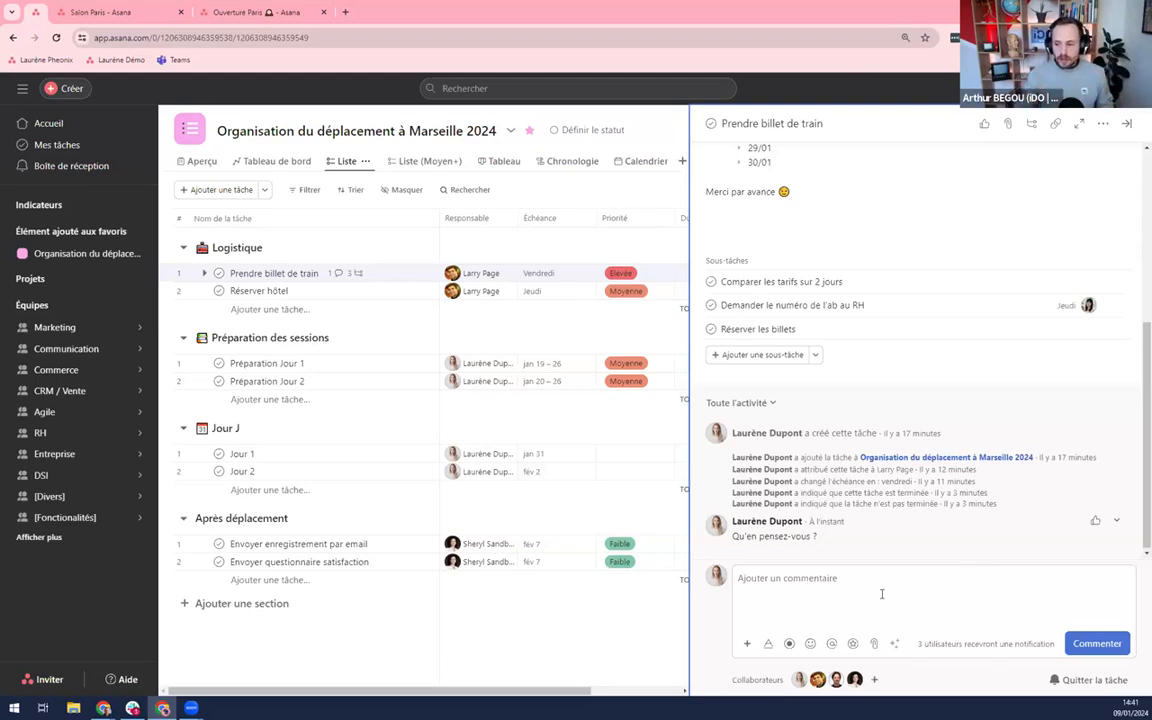
Review the comment thread, fields, description and subtasks of the "Prendre billet de train" task.
{"action": "left_click_drag", "start_coordinate": [733, 536], "coordinate": [870, 544]}
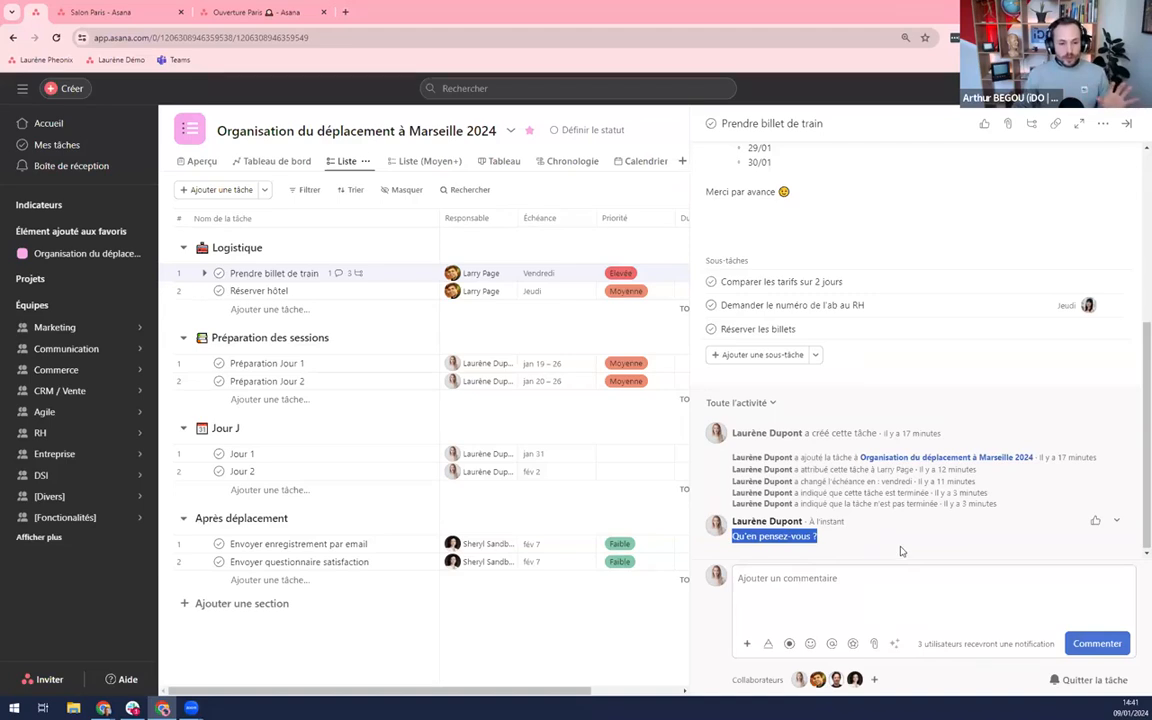
{"action": "scroll", "coordinate": [910, 450], "scroll_direction": "up", "scroll_amount": 5}
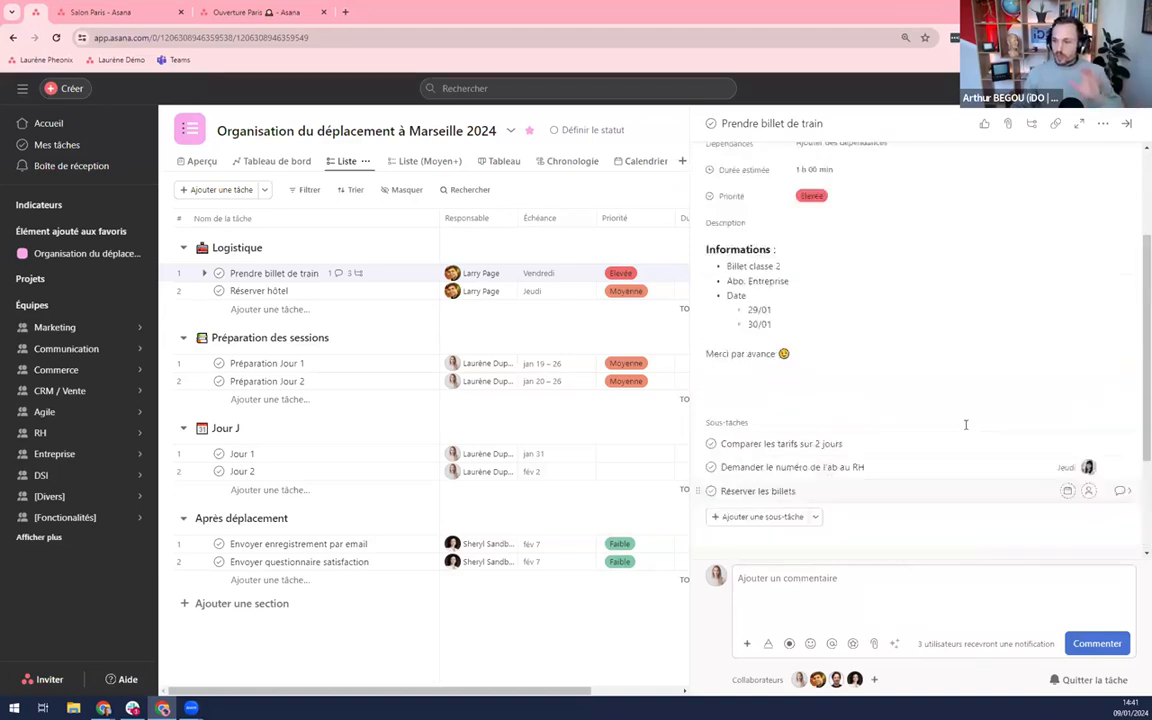
{"action": "scroll", "coordinate": [890, 318], "scroll_direction": "down", "scroll_amount": 1}
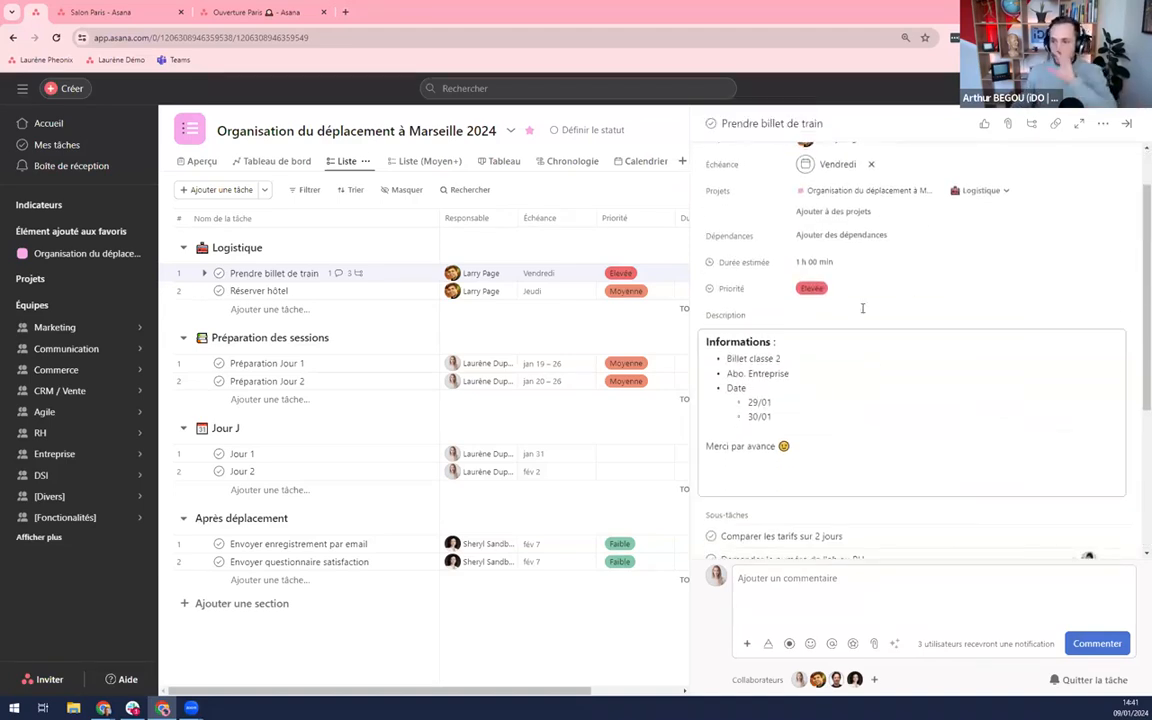
{"action": "scroll", "coordinate": [840, 453], "scroll_direction": "up", "scroll_amount": 1}
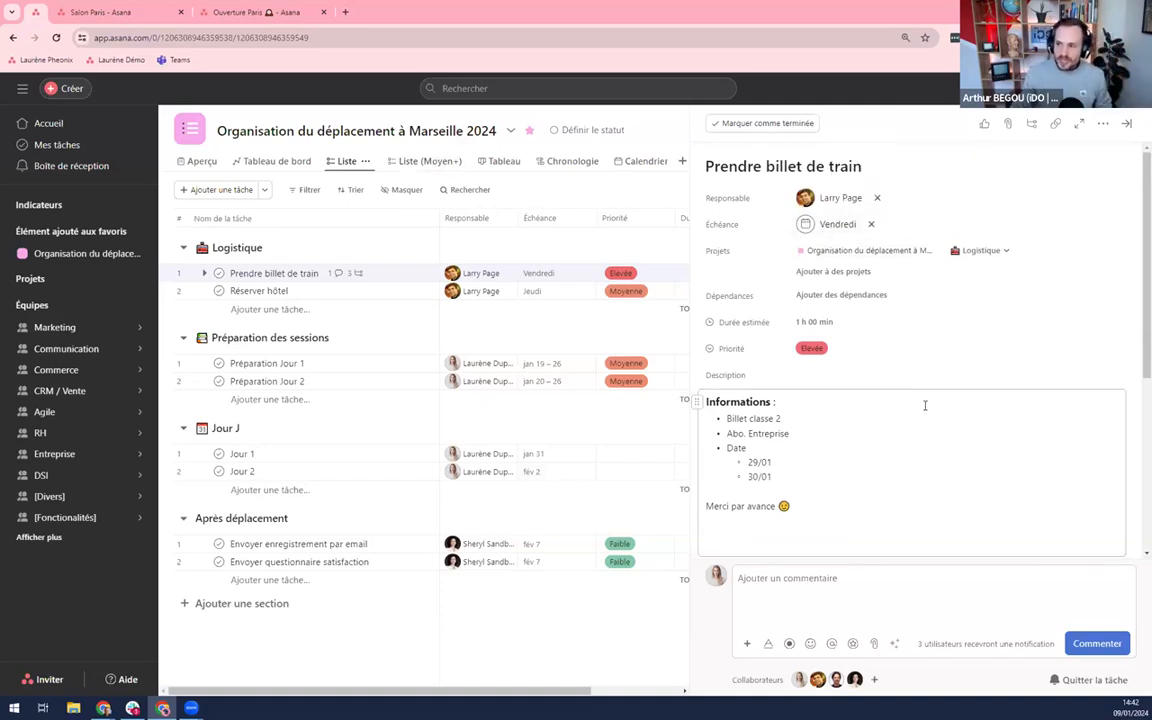
{"action": "scroll", "coordinate": [960, 450], "scroll_direction": "down", "scroll_amount": 4}
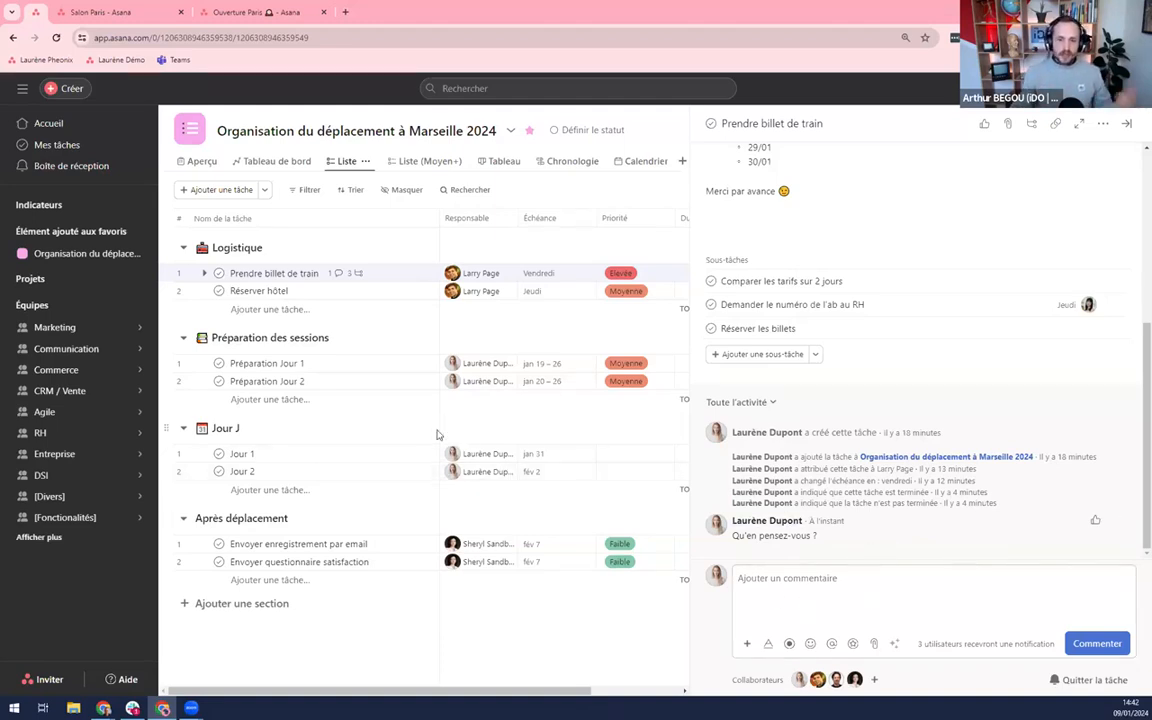
Read the "Choisir les activités marketing 2024" task and its discussion in the inbox, and archive its notifications.
{"action": "left_click", "coordinate": [74, 171]}
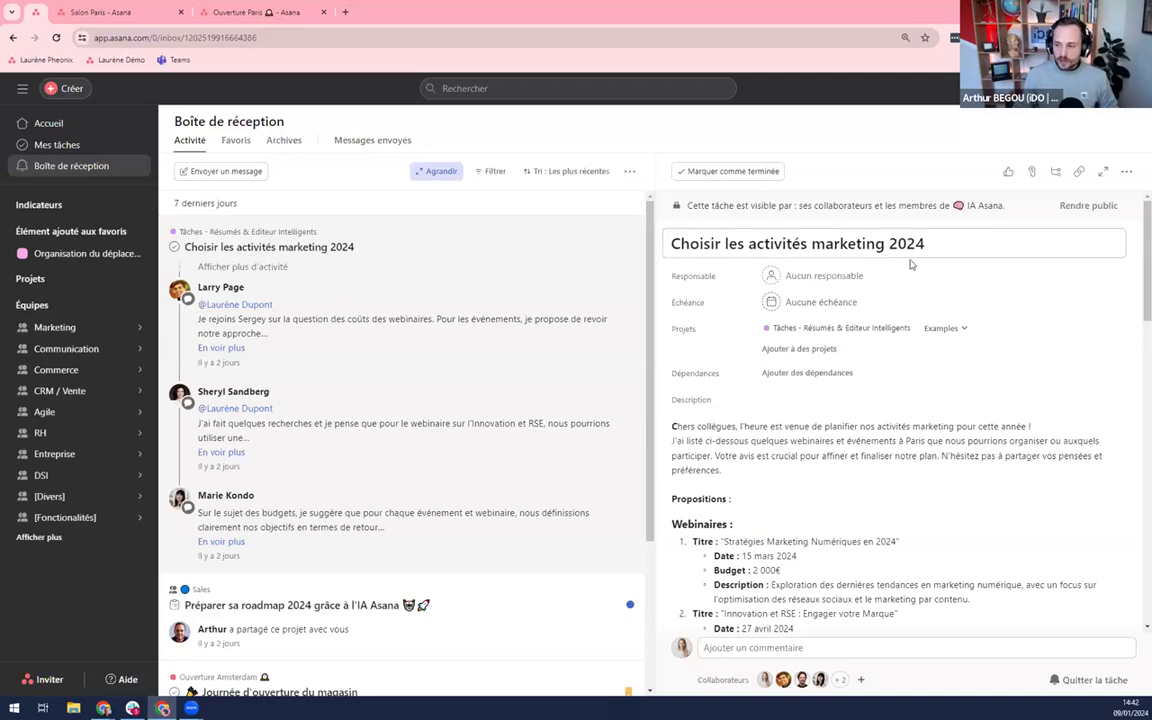
{"action": "scroll", "coordinate": [900, 285], "scroll_direction": "down", "scroll_amount": 2}
{"action": "scroll", "coordinate": [920, 286], "scroll_direction": "down", "scroll_amount": 7}
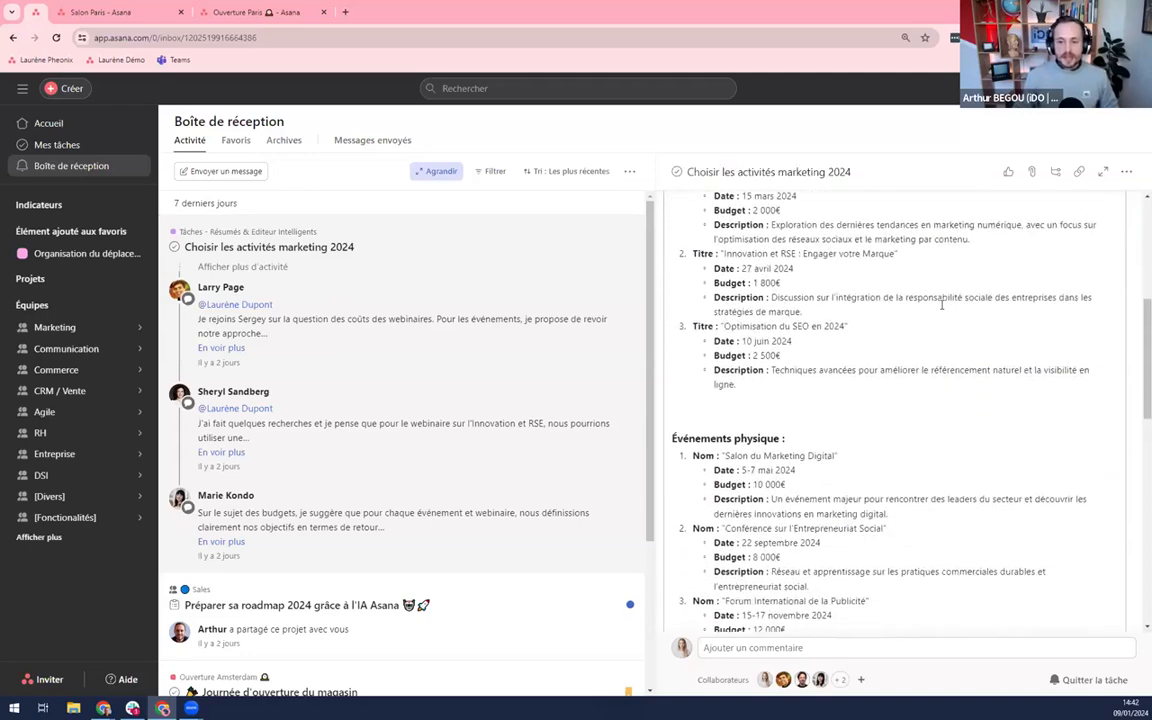
{"action": "scroll", "coordinate": [941, 304], "scroll_direction": "down", "scroll_amount": 10}
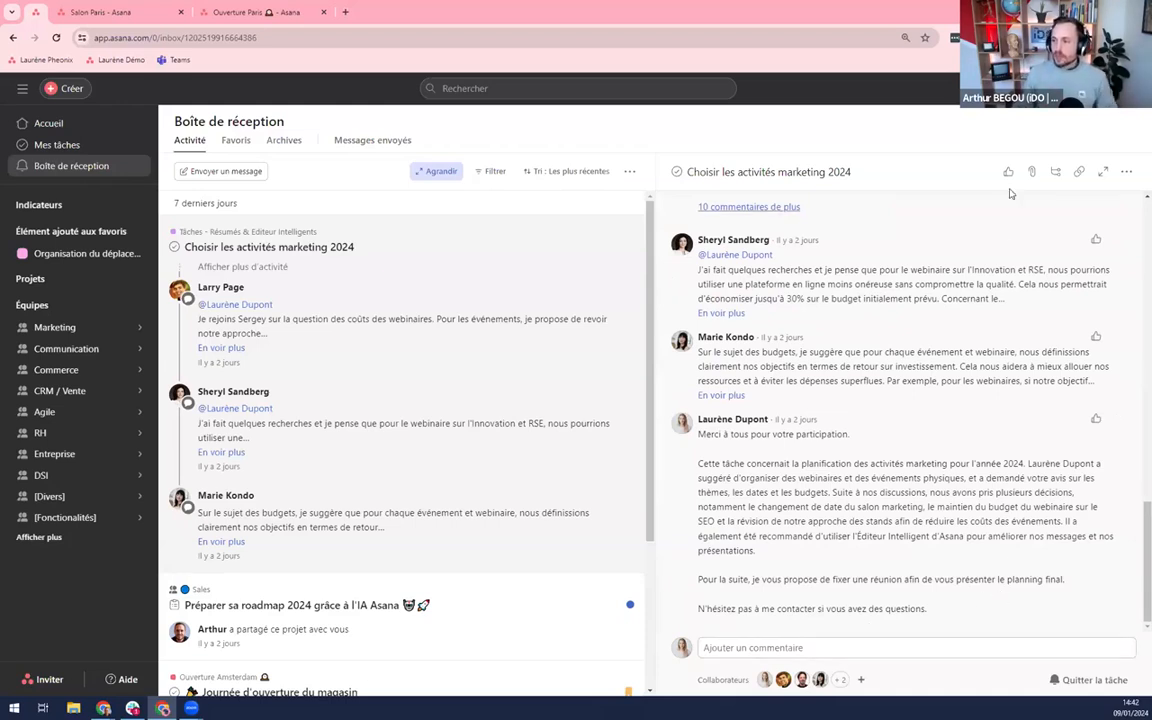
{"action": "left_click", "coordinate": [912, 647]}
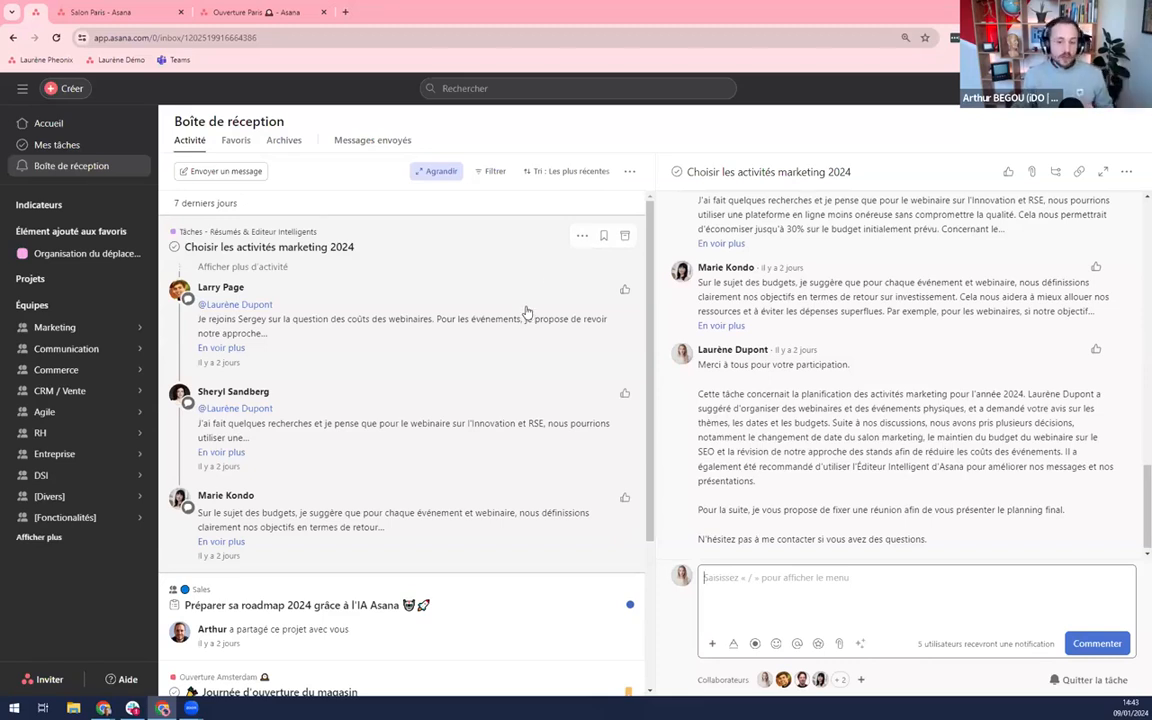
{"action": "left_click", "coordinate": [626, 240]}
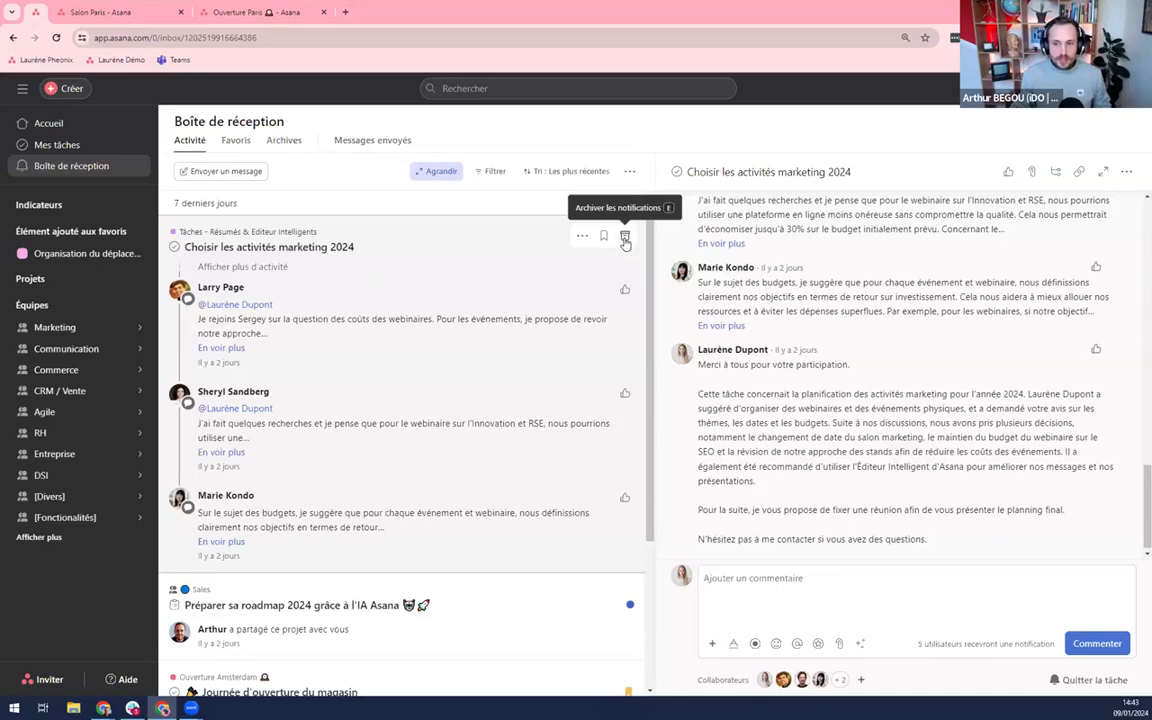
{"action": "left_click", "coordinate": [625, 237]}
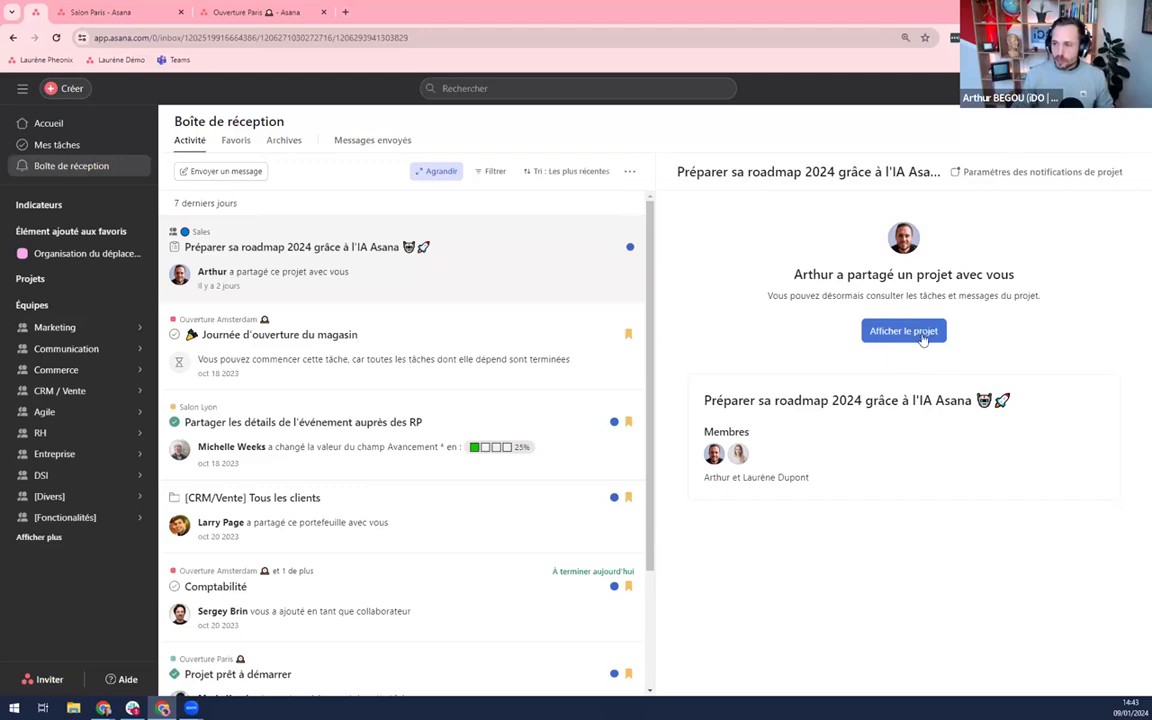
Archive the next five inbox notifications, from the shared roadmap project through "Comptabilité", liking the "Comptabilité" task before archiving it.
{"action": "left_click", "coordinate": [624, 235]}
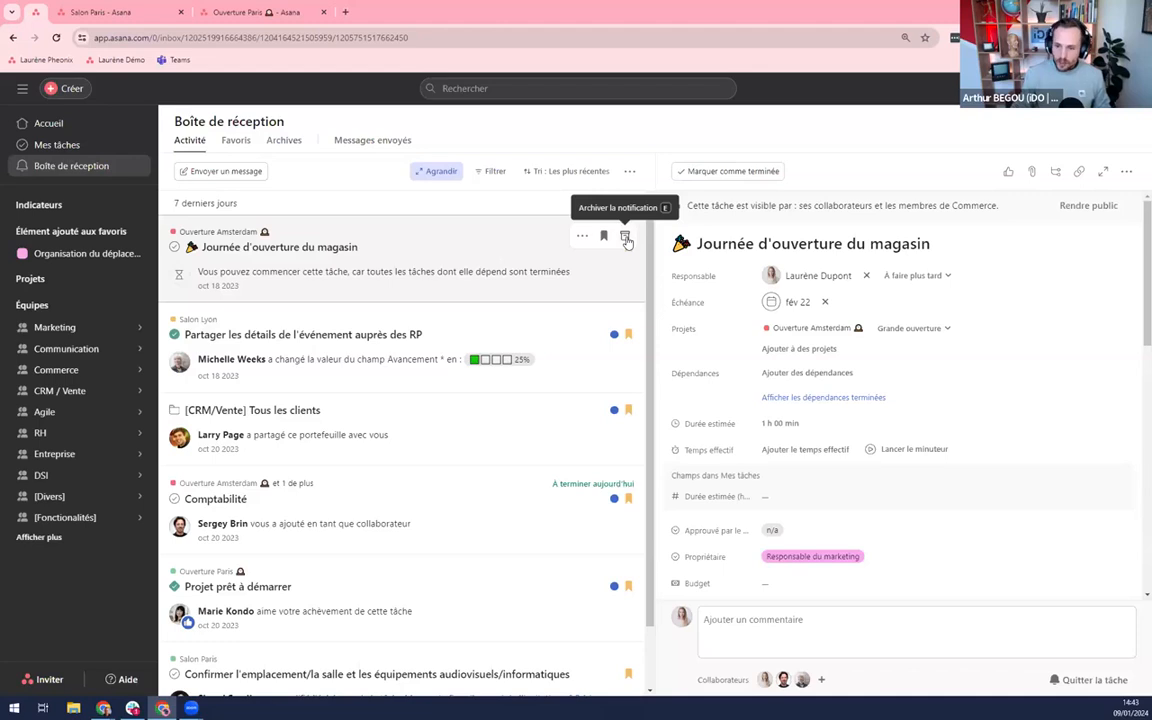
{"action": "left_click", "coordinate": [624, 236]}
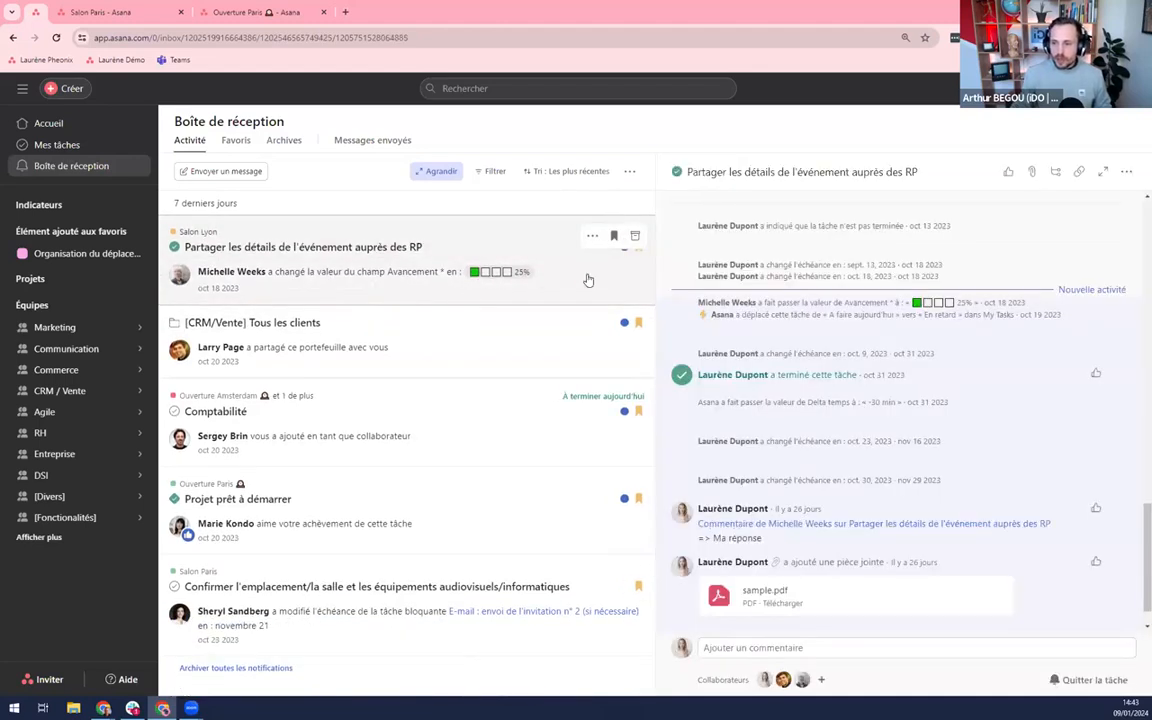
{"action": "left_click", "coordinate": [636, 237]}
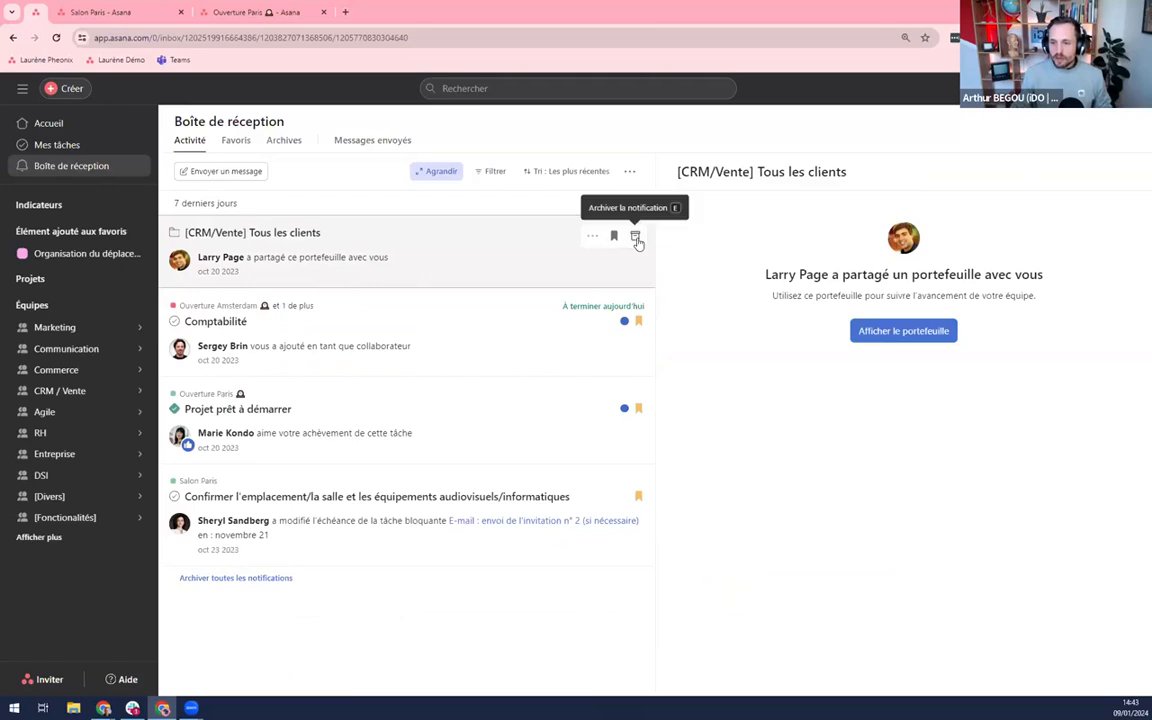
{"action": "left_click", "coordinate": [636, 237]}
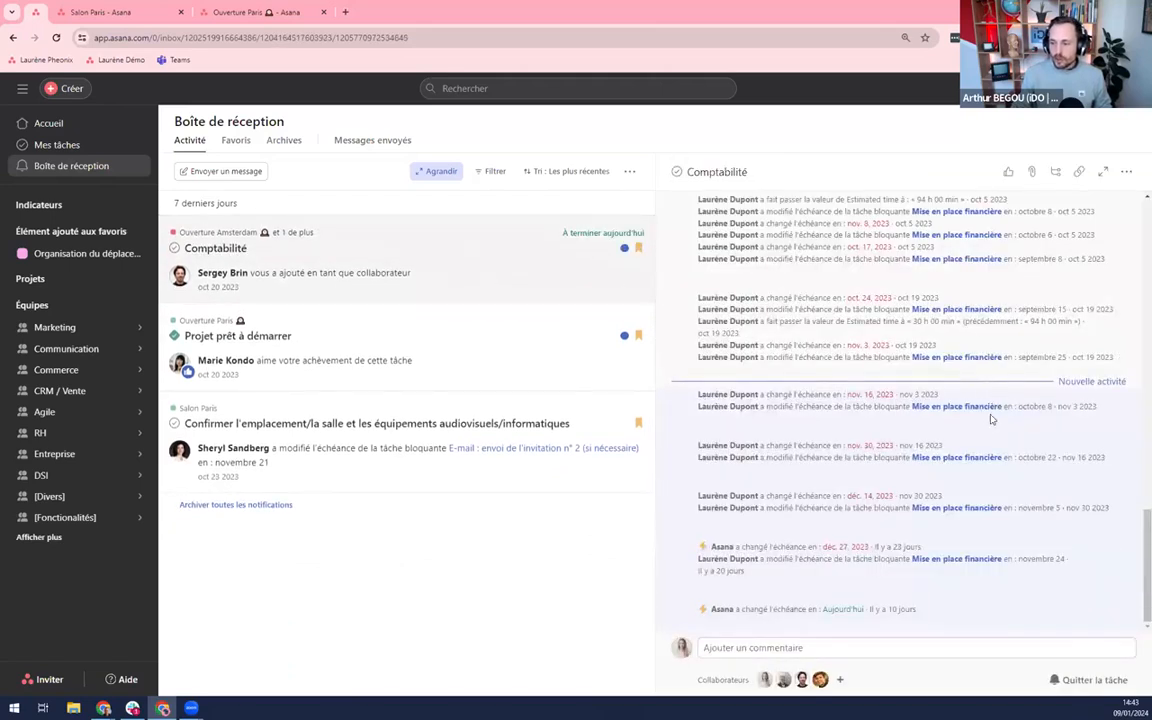
{"action": "left_click", "coordinate": [1008, 172]}
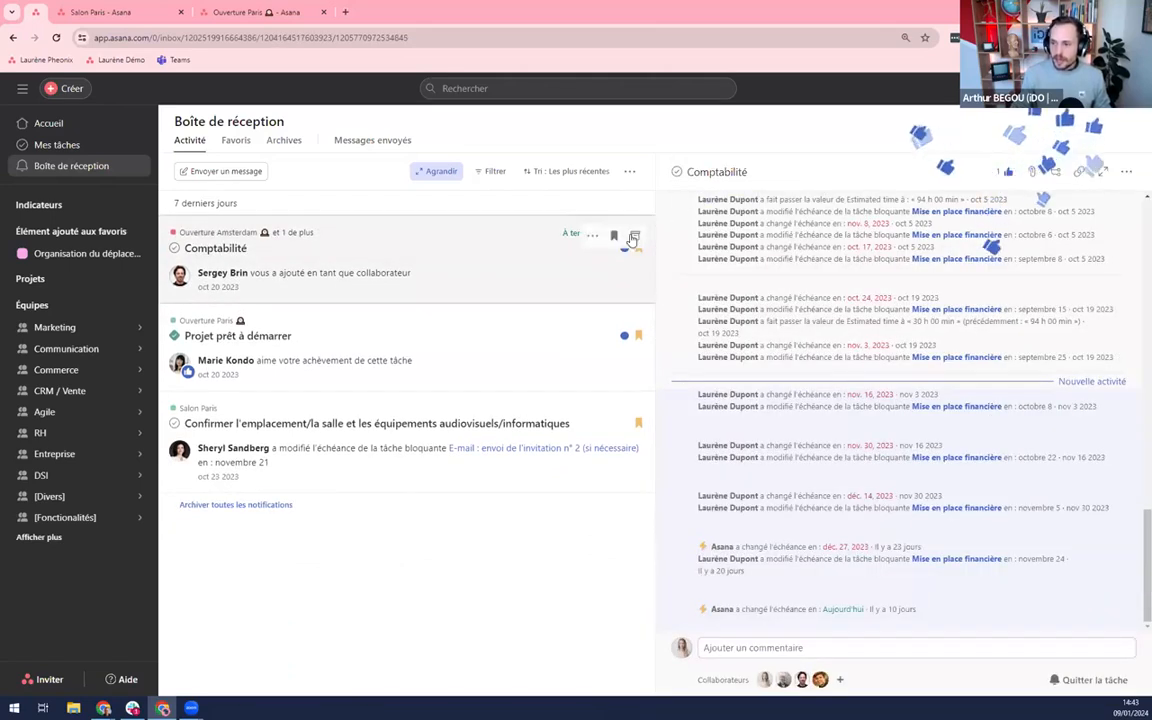
{"action": "left_click", "coordinate": [636, 237]}
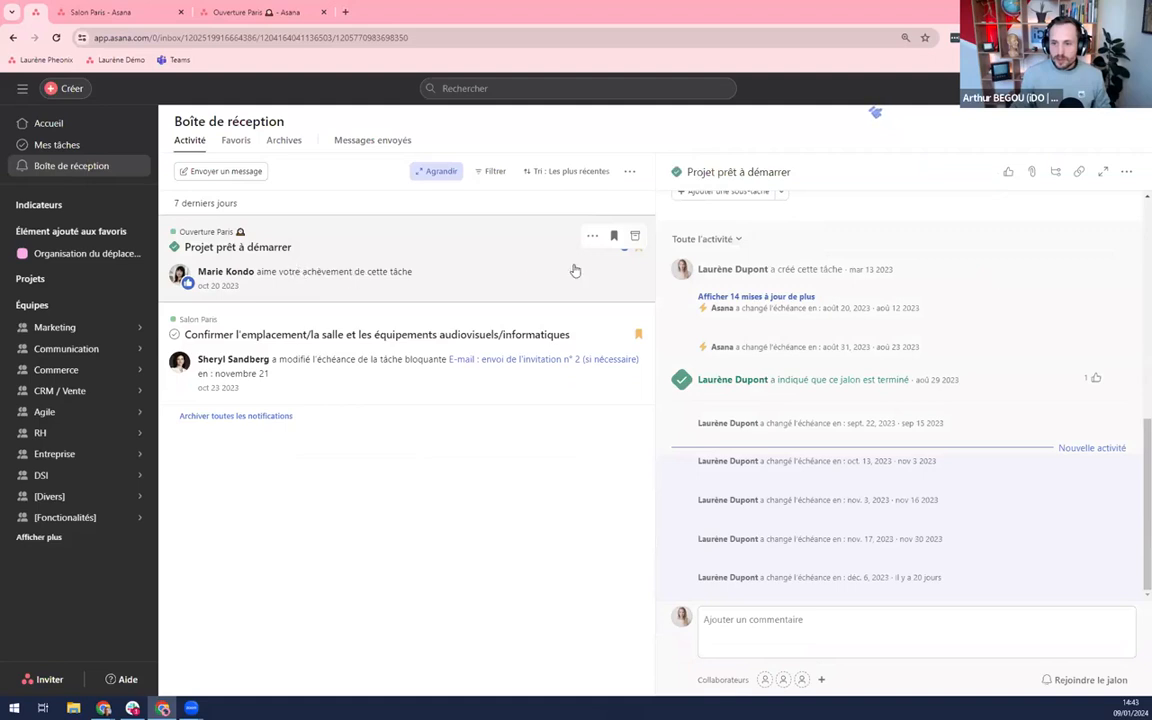
Post the comment "Merci ;)" on the "Projet prêt à démarrer" milestone and archive the remaining inbox notifications.
{"action": "left_click", "coordinate": [797, 621]}
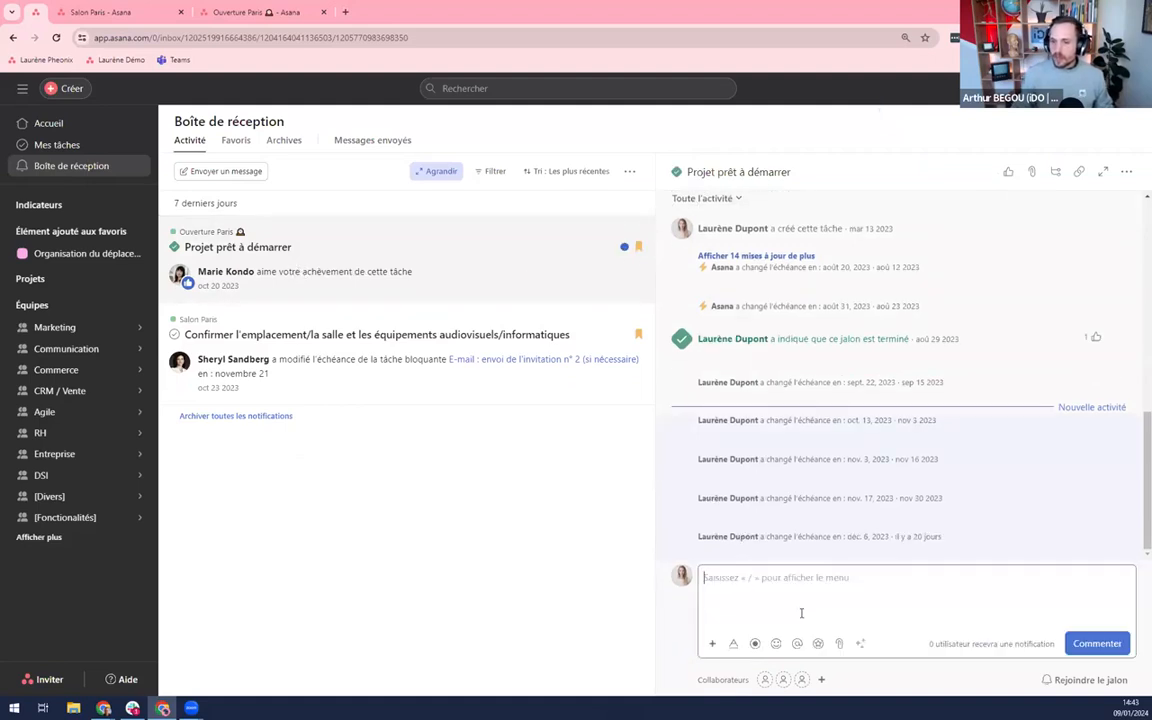
{"action": "type", "text": "Merci "}
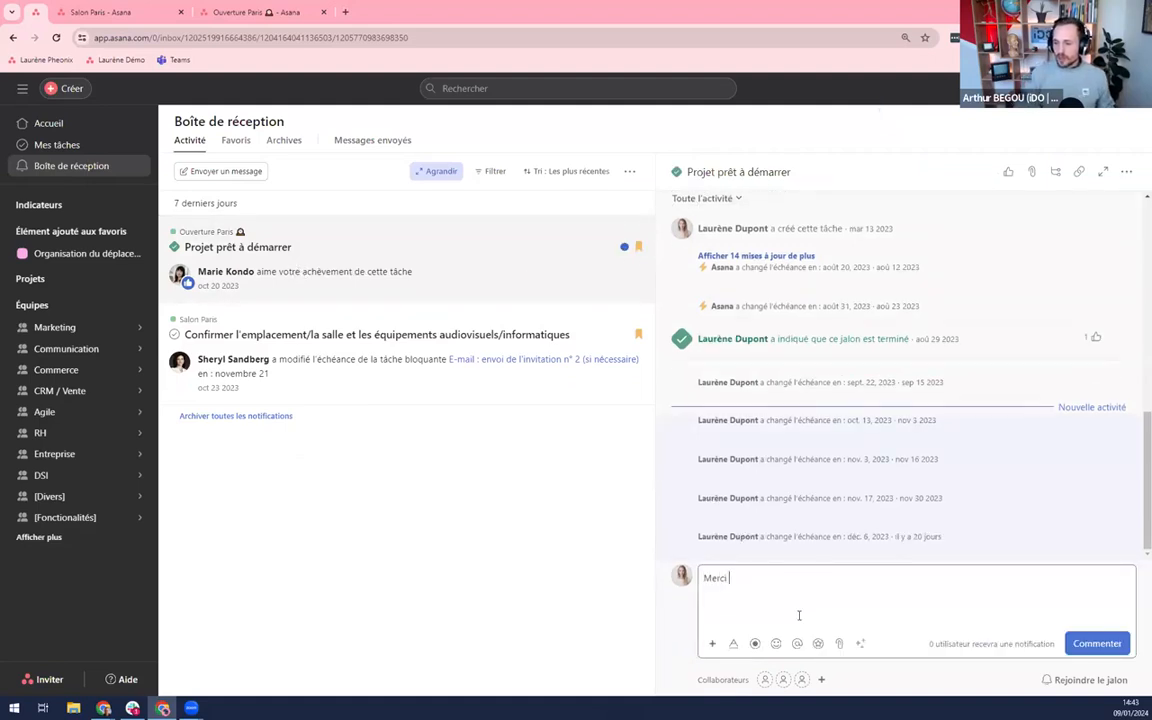
{"action": "type", "text": ";)"}
{"action": "key", "text": "ctrl+Return"}
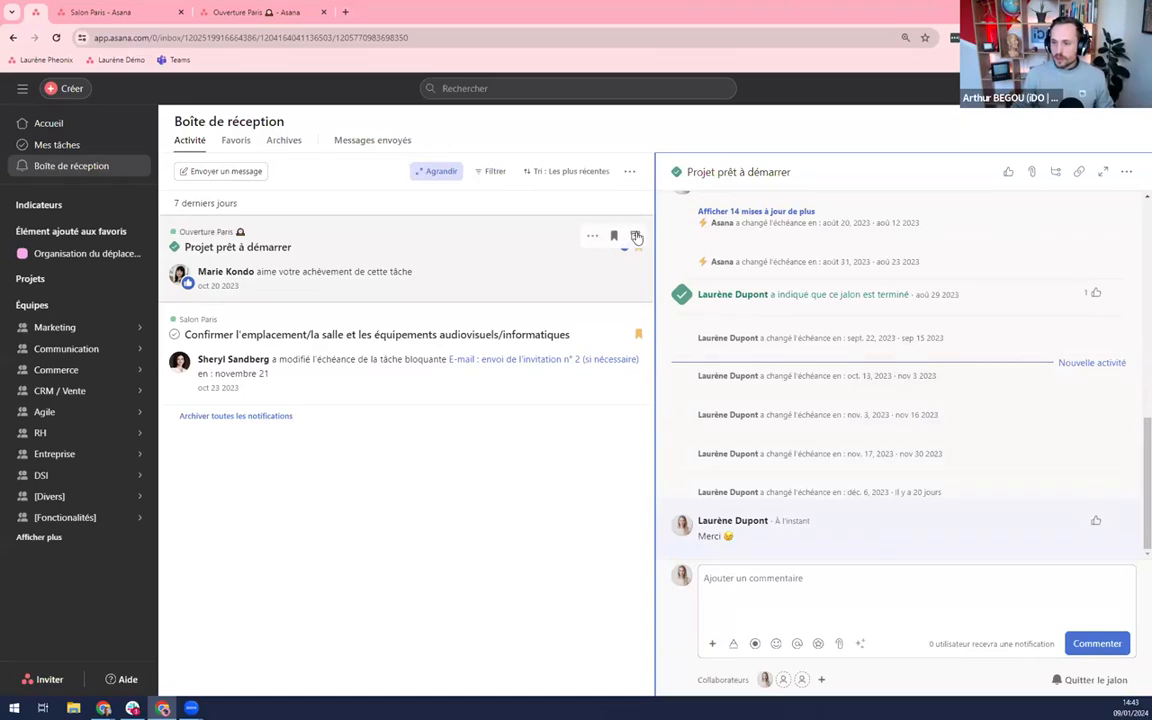
{"action": "left_click", "coordinate": [636, 236]}
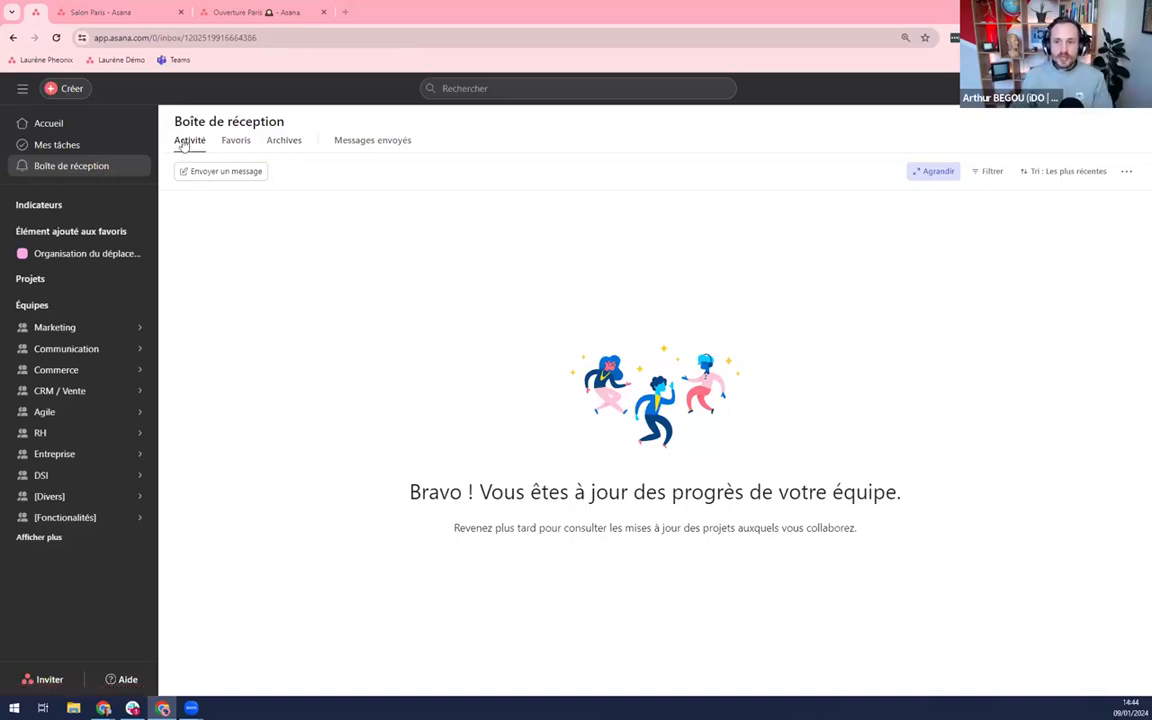
Restore the "Projet prêt à démarrer" and "Confirmer l'emplacement/la salle et les équipements audiovisuels/informatiques" notifications from the archives to the inbox activity.
{"action": "left_click", "coordinate": [285, 142]}
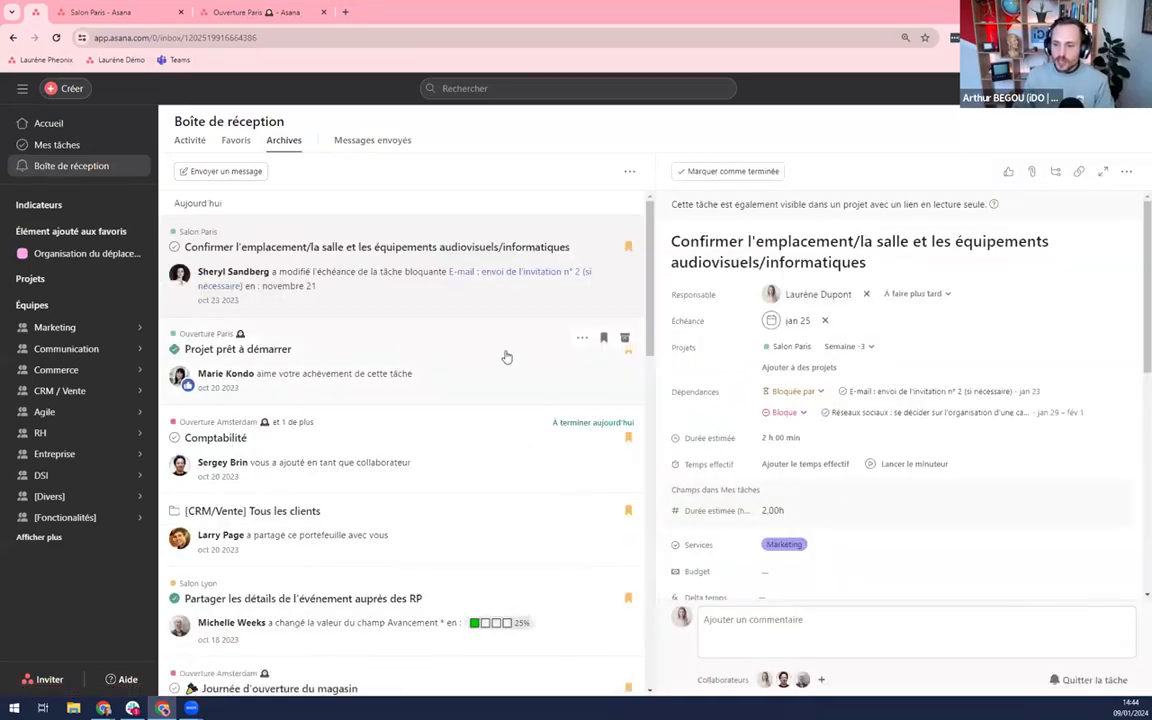
{"action": "left_click", "coordinate": [625, 341]}
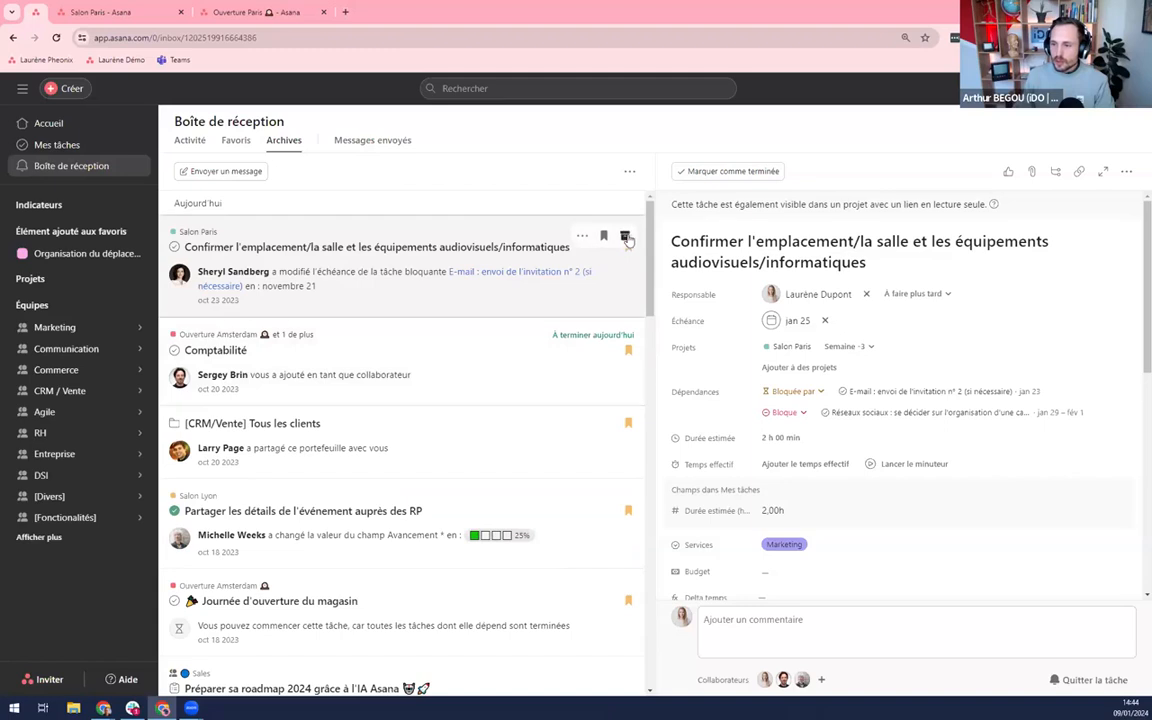
{"action": "left_click", "coordinate": [192, 141]}
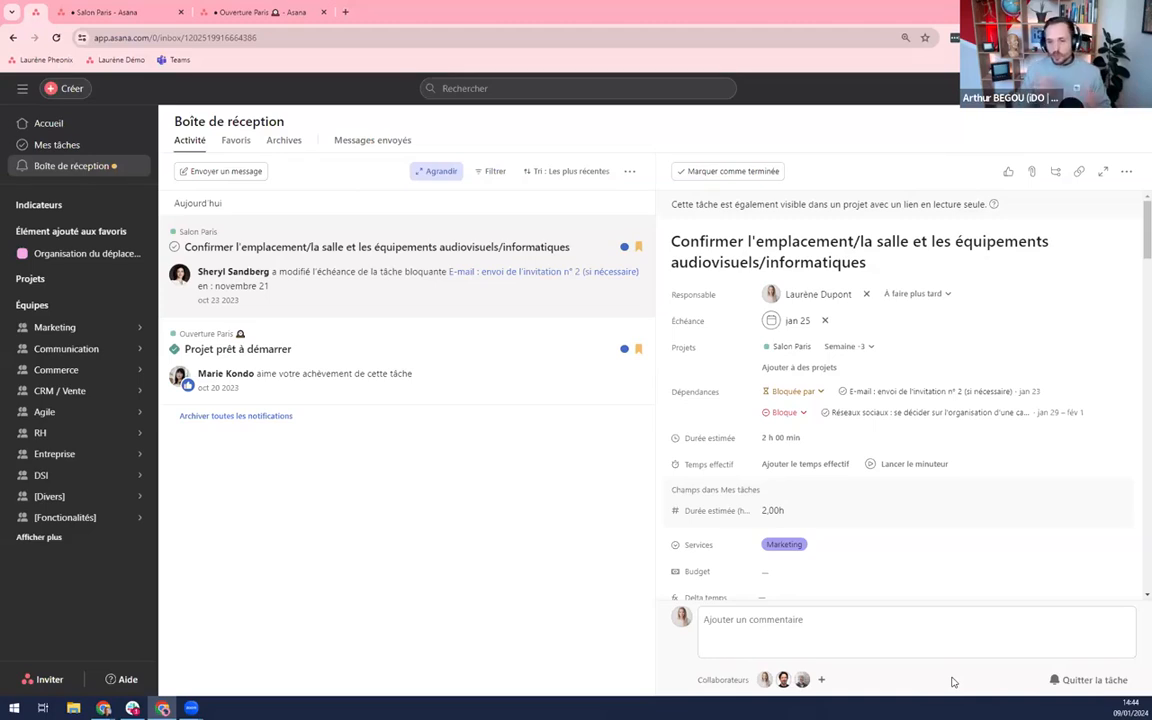
Leave the "Confirmer l'emplacement/la salle et les équipements audiovisuels/informatiques" task as a collaborator and archive both inbox notifications.
{"action": "left_click", "coordinate": [1083, 681]}
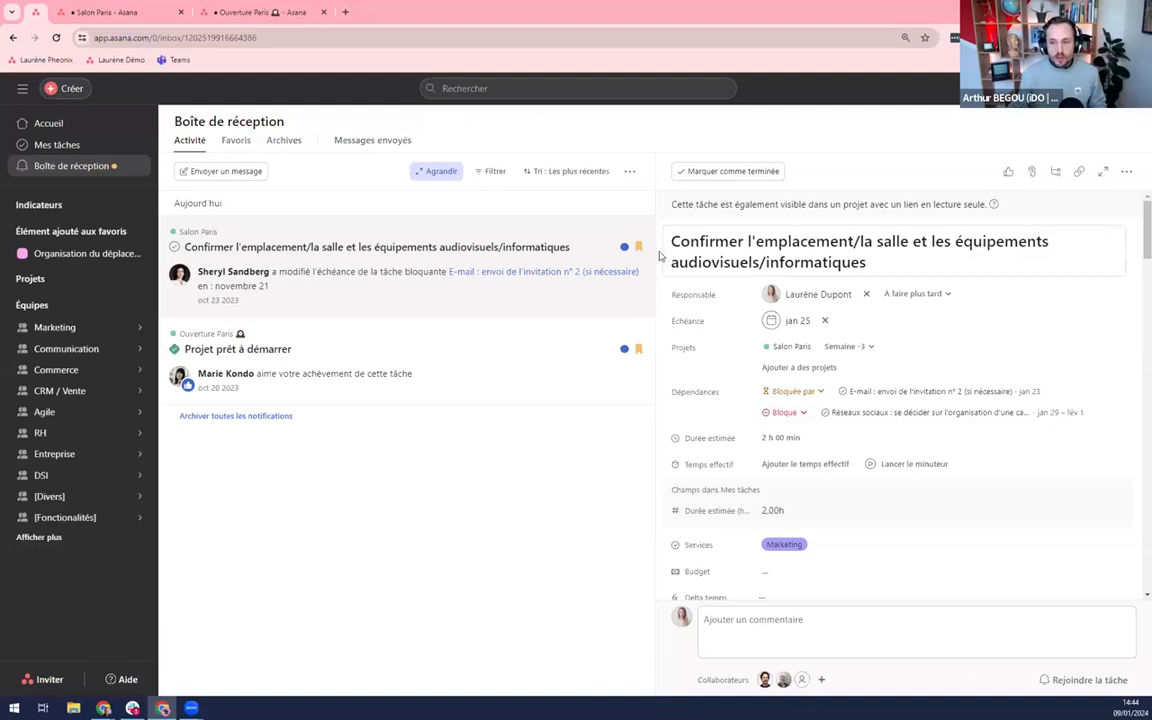
{"action": "scroll", "coordinate": [848, 560], "scroll_direction": "down", "scroll_amount": 2}
{"action": "scroll", "coordinate": [928, 571], "scroll_direction": "down", "scroll_amount": 15}
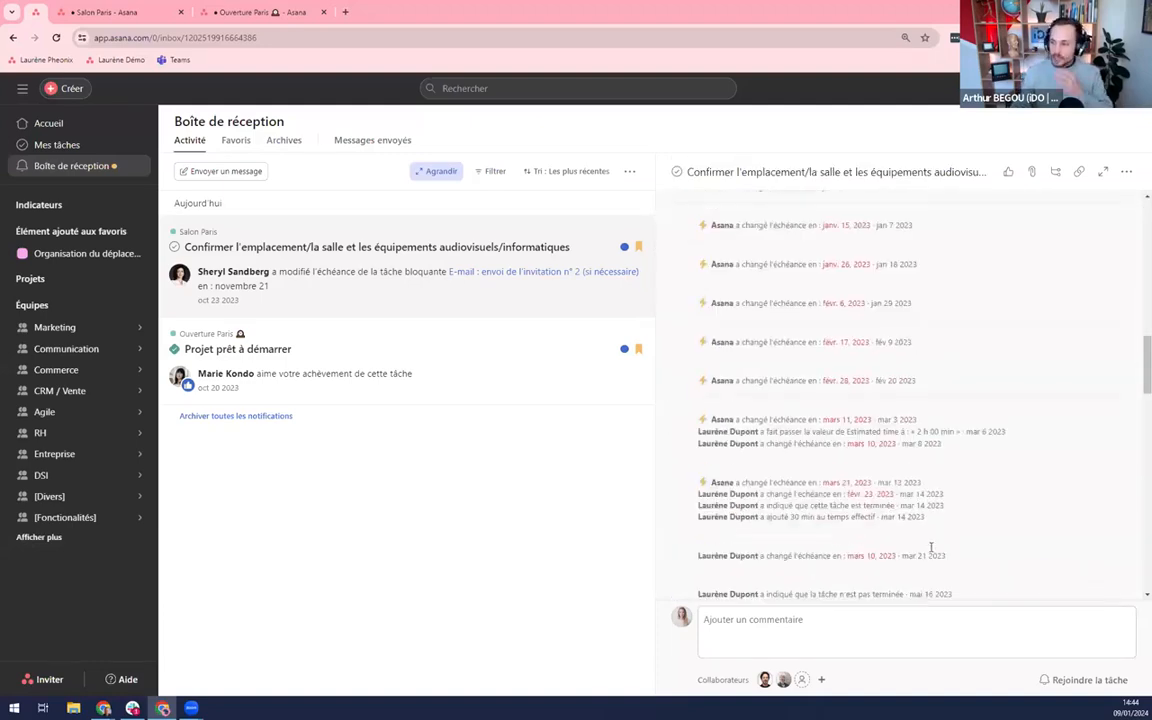
{"action": "scroll", "coordinate": [900, 570], "scroll_direction": "down", "scroll_amount": 3}
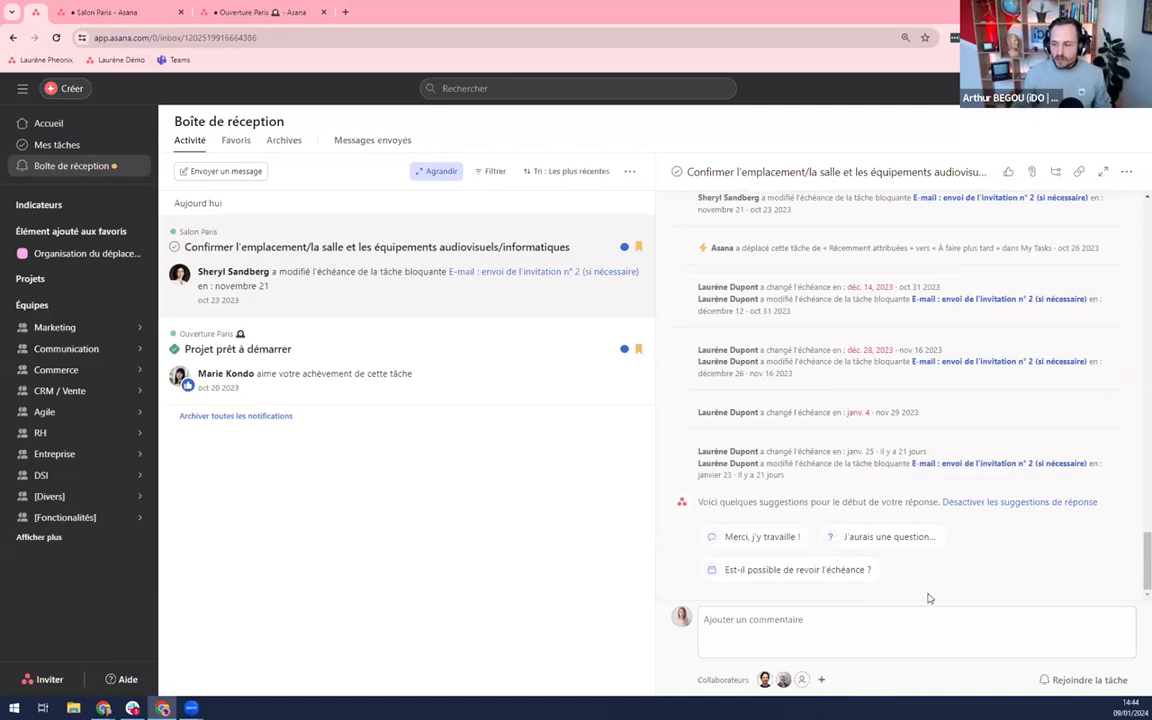
{"action": "left_click", "coordinate": [900, 620]}
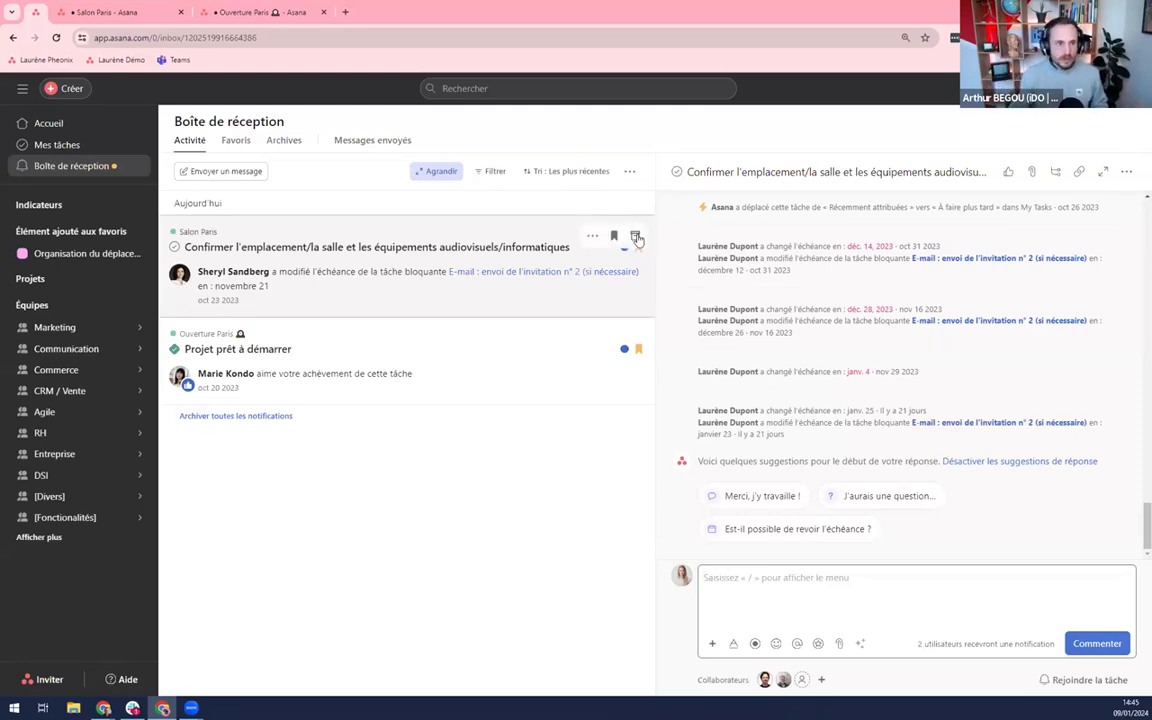
{"action": "left_click", "coordinate": [635, 238]}
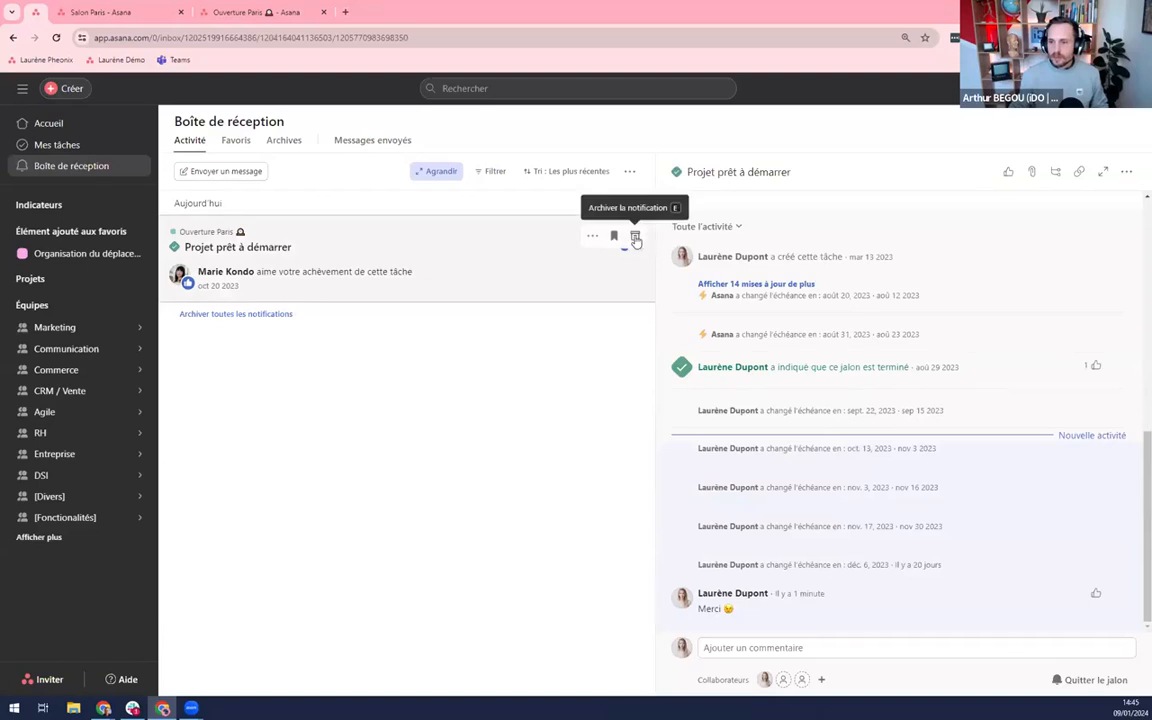
{"action": "left_click", "coordinate": [635, 238]}
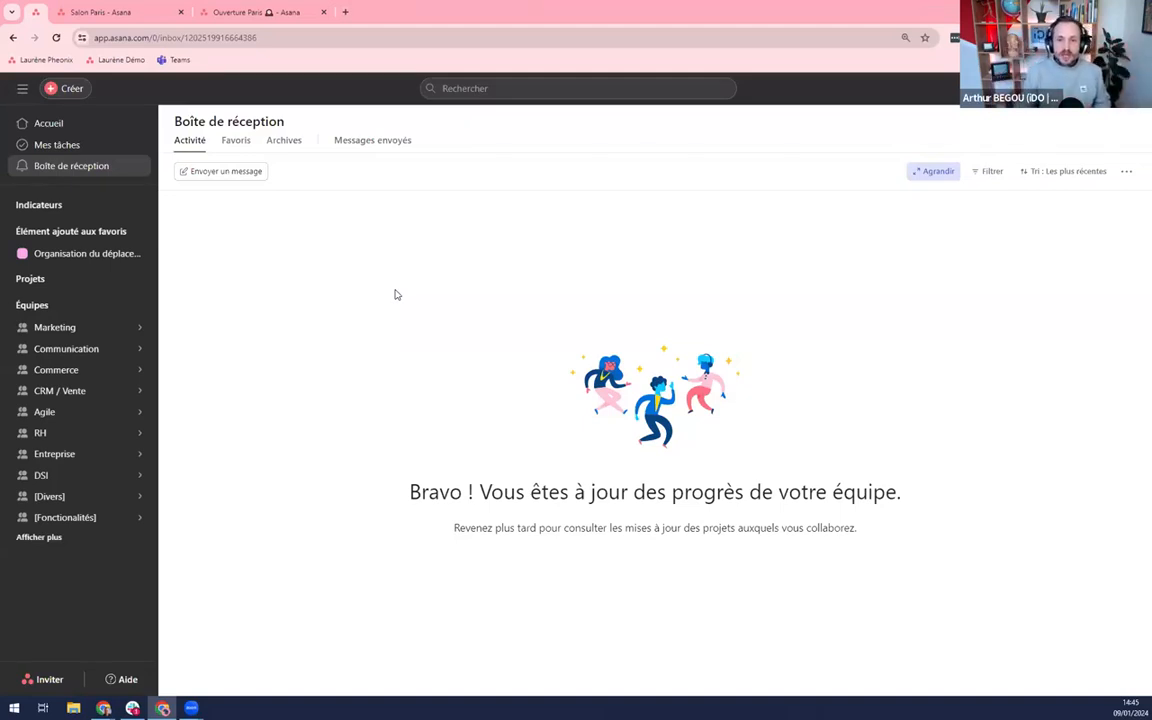
Open Mes tâches and examine the grouping options and the sections organized by due date.
{"action": "left_click", "coordinate": [74, 148]}
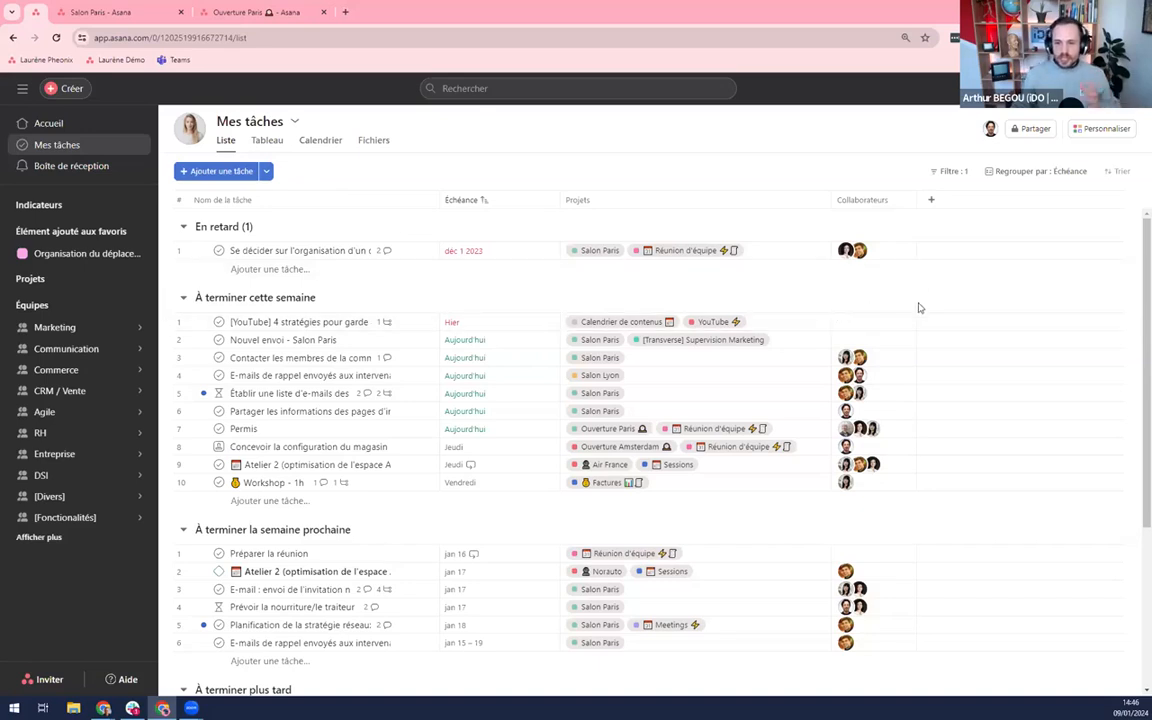
{"action": "left_click", "coordinate": [1046, 178]}
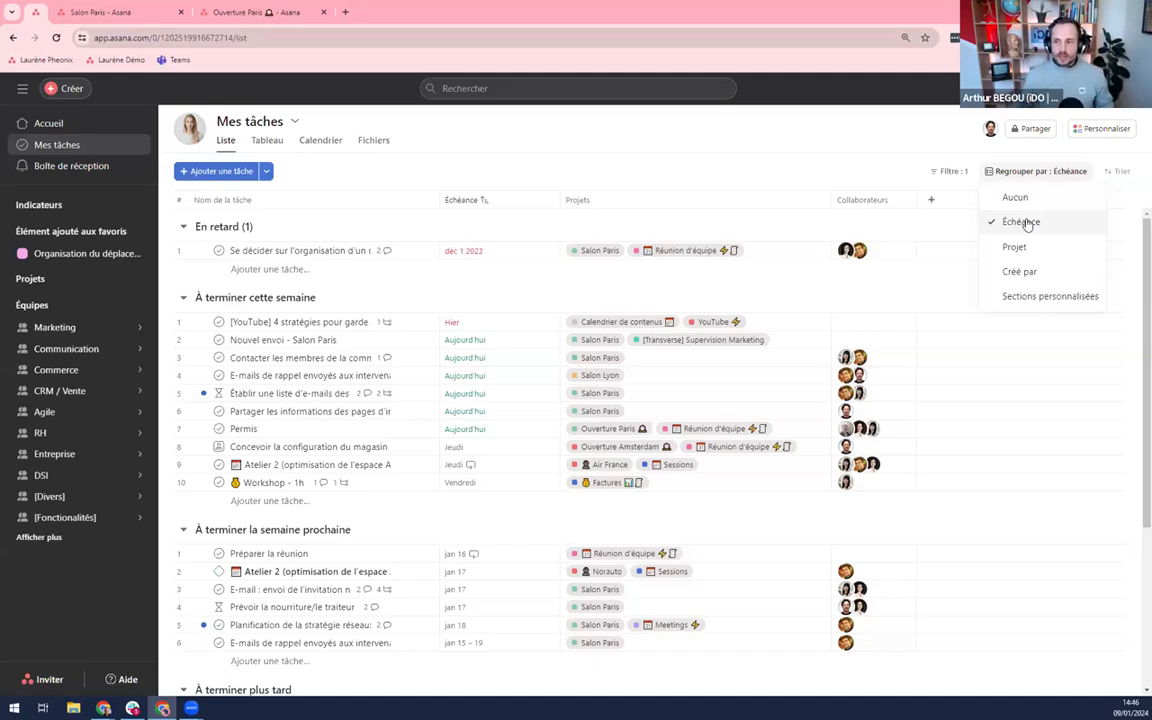
{"action": "left_click", "coordinate": [628, 264]}
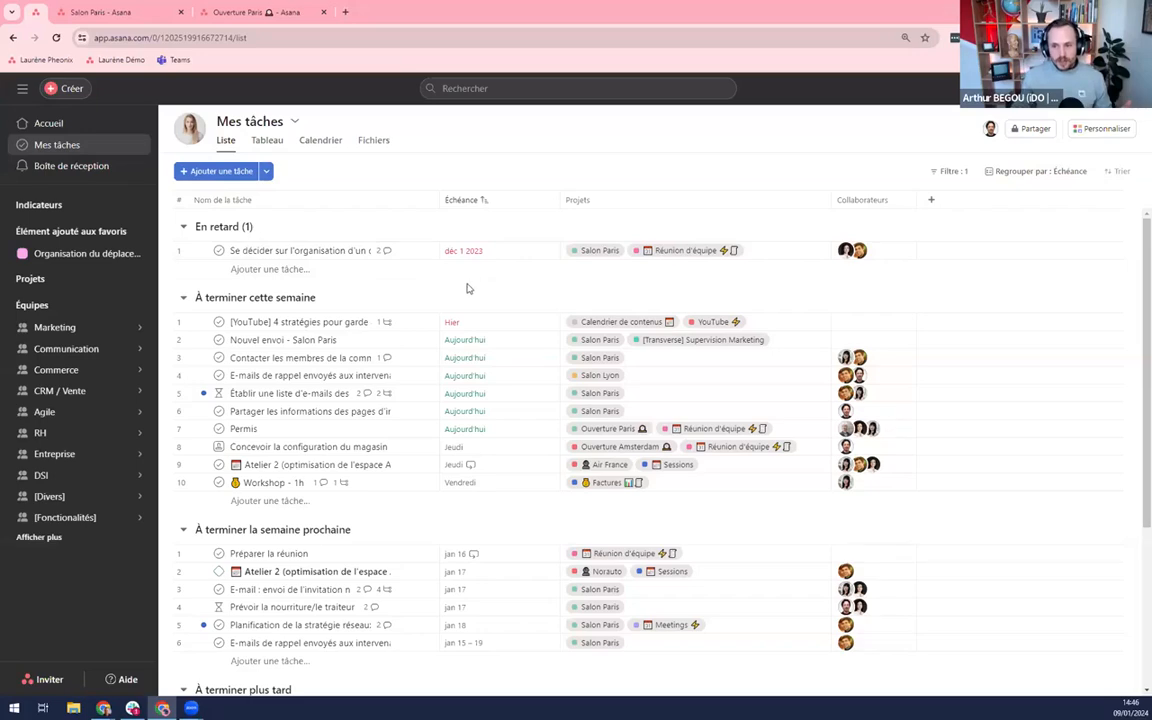
{"action": "triple_click", "coordinate": [232, 226]}
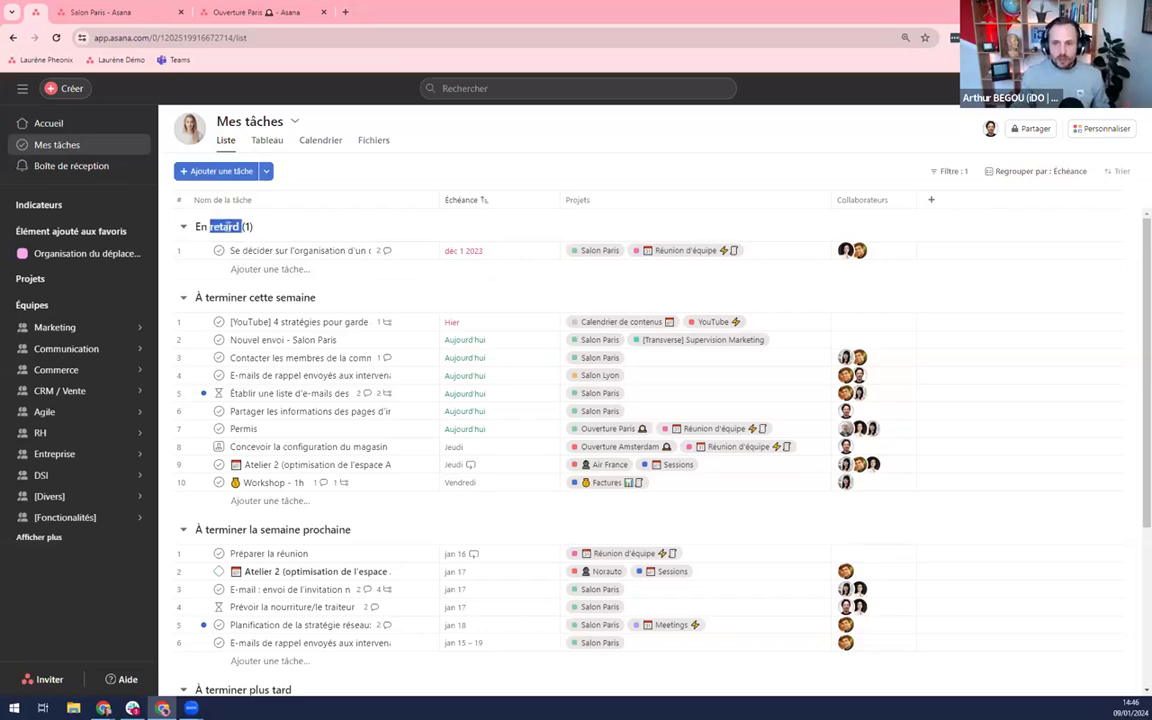
{"action": "triple_click", "coordinate": [274, 297]}
{"action": "scroll", "coordinate": [290, 450], "scroll_direction": "down", "scroll_amount": 3}
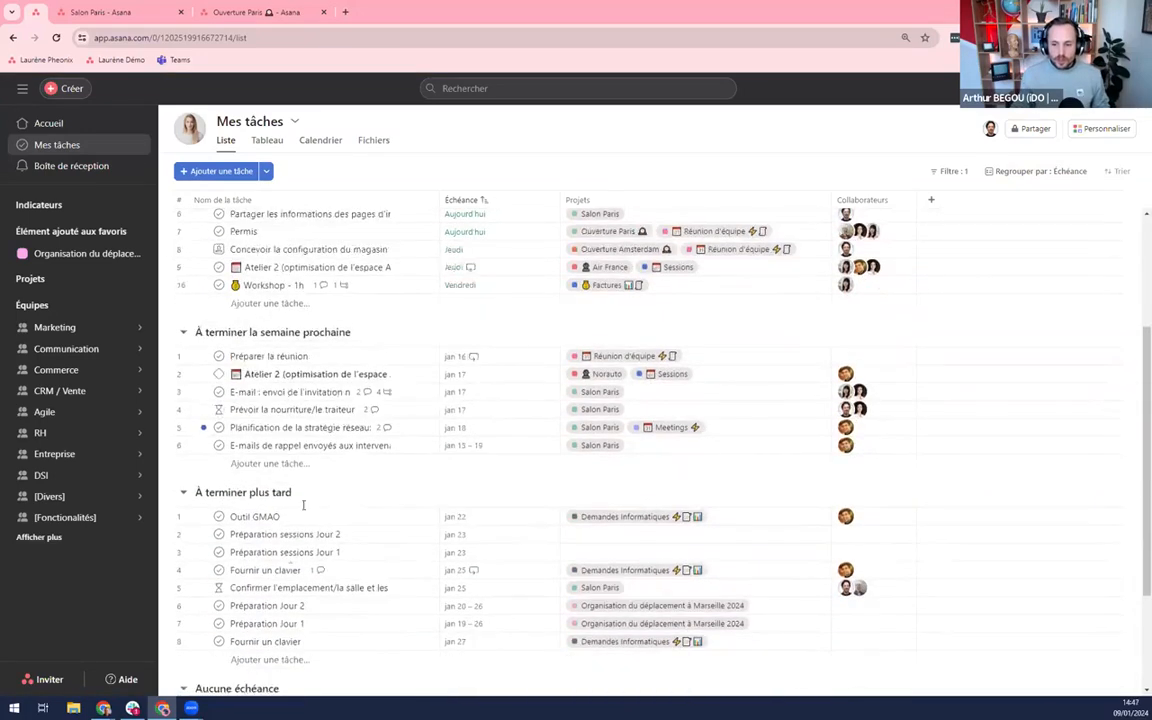
{"action": "scroll", "coordinate": [410, 515], "scroll_direction": "up", "scroll_amount": 3}
{"action": "left_click", "coordinate": [480, 292]}
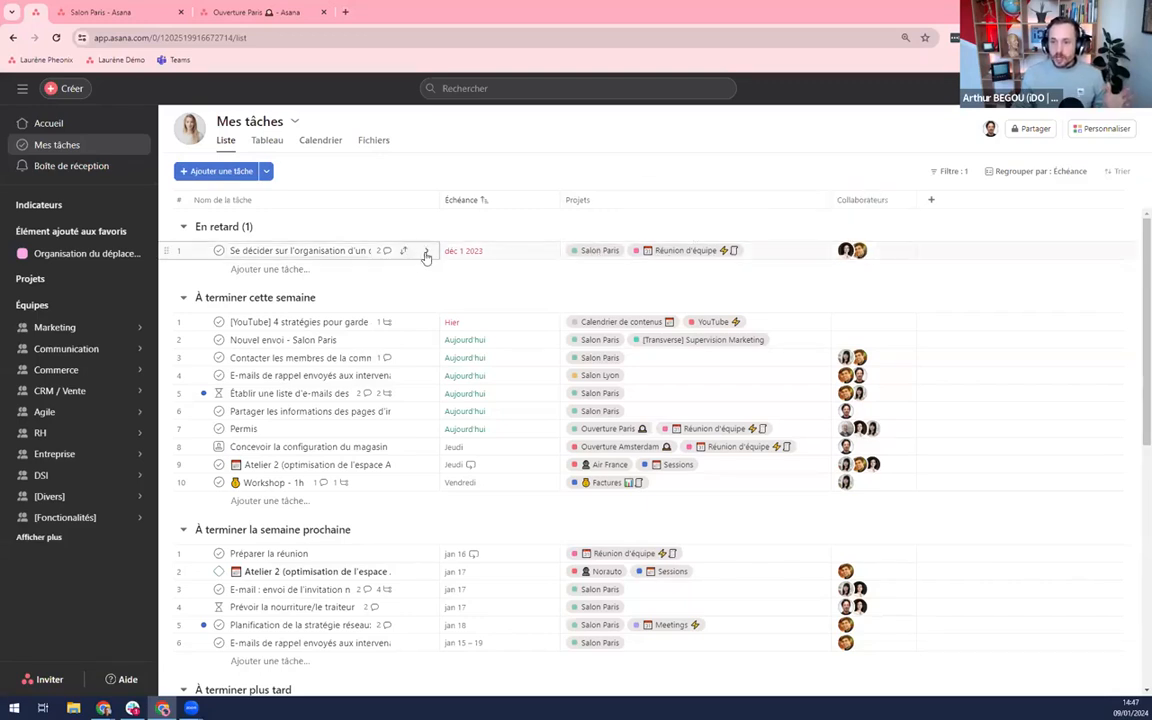
Review the fields, description and activity of the overdue task "Se décider sur l'organisation d'un dîner client" and mark it as complete.
{"action": "left_click", "coordinate": [425, 252]}
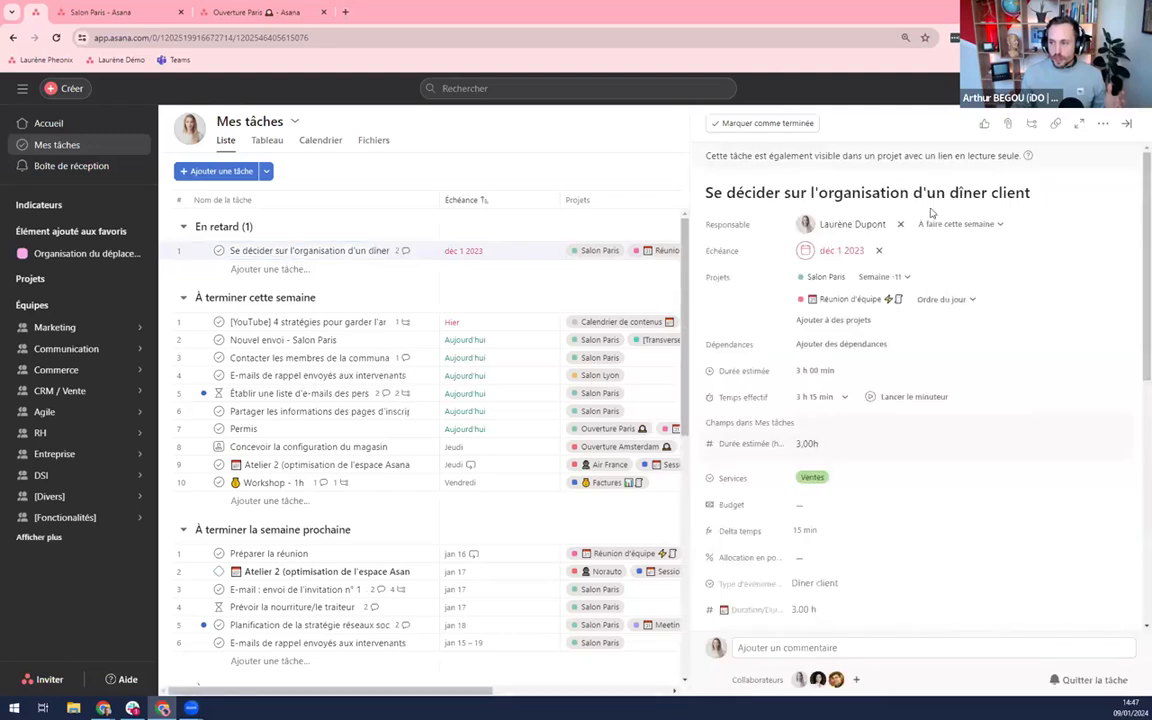
{"action": "scroll", "coordinate": [945, 350], "scroll_direction": "down", "scroll_amount": 5}
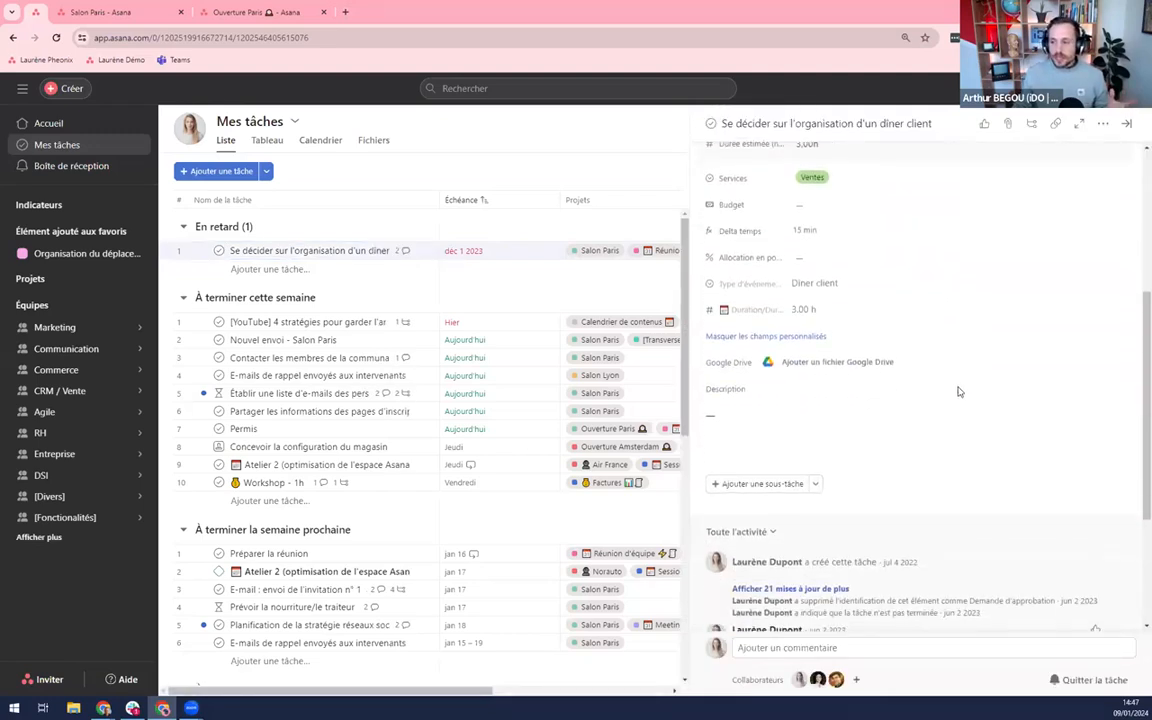
{"action": "left_click", "coordinate": [810, 370]}
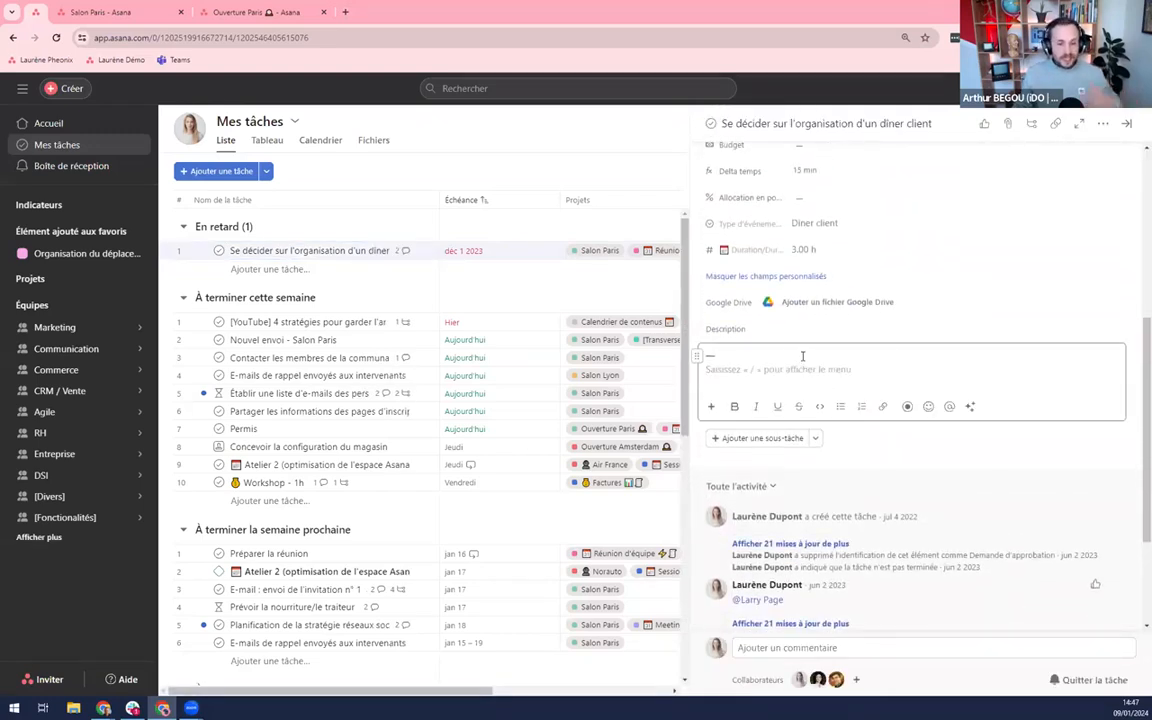
{"action": "left_click", "coordinate": [900, 450]}
{"action": "scroll", "coordinate": [900, 378], "scroll_direction": "down", "scroll_amount": 3}
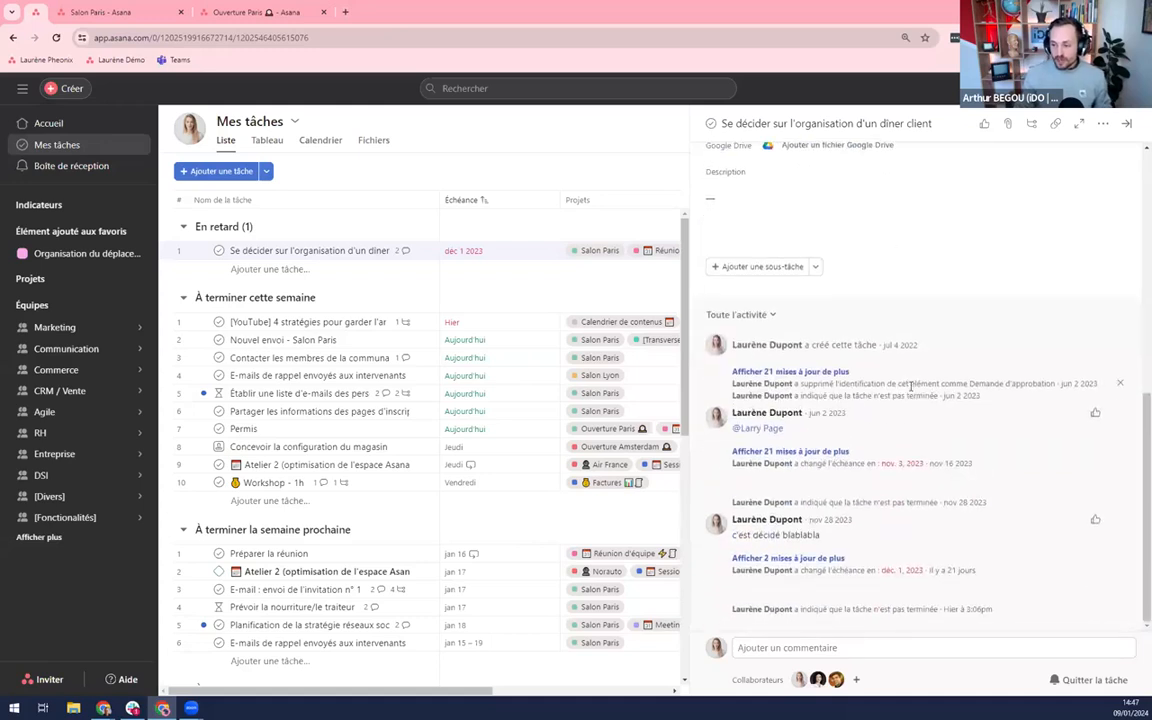
{"action": "scroll", "coordinate": [912, 380], "scroll_direction": "up", "scroll_amount": 5}
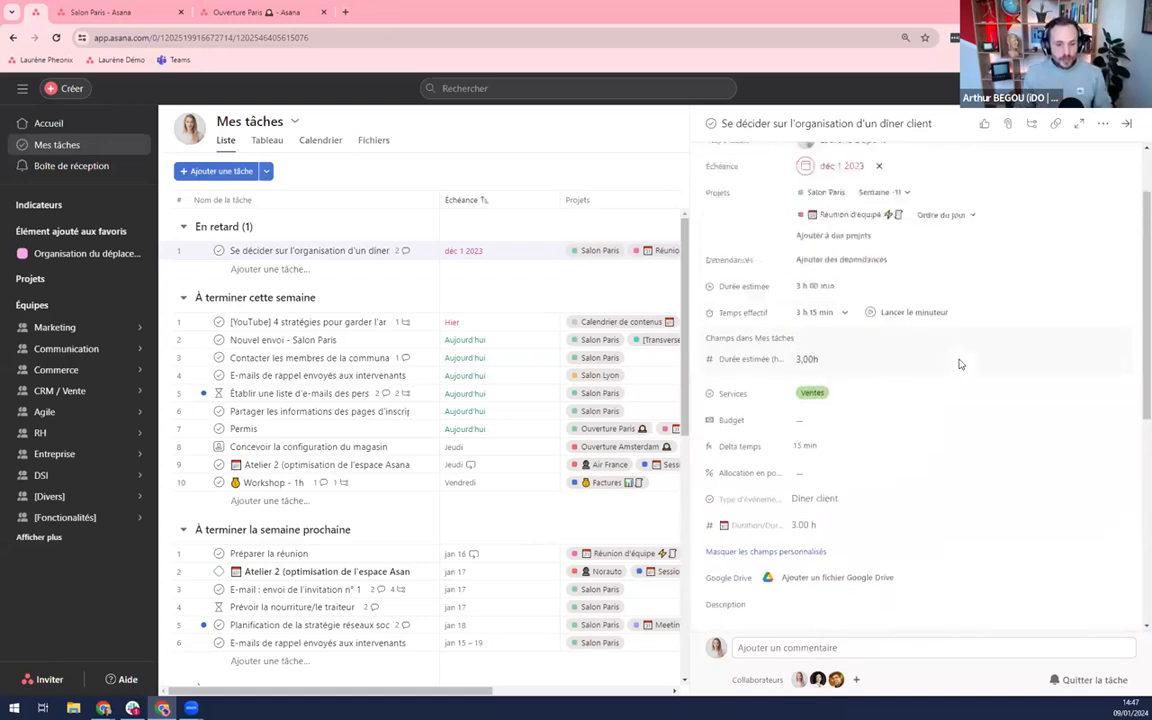
{"action": "scroll", "coordinate": [959, 364], "scroll_direction": "up", "scroll_amount": 2}
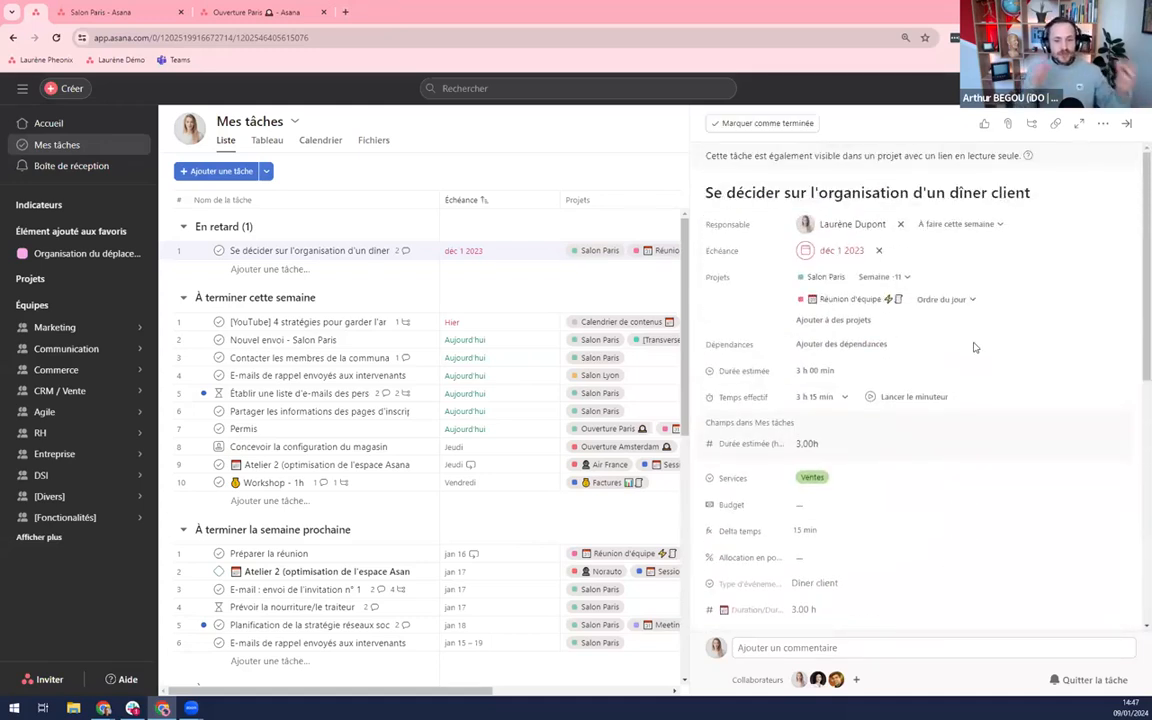
{"action": "left_click", "coordinate": [766, 124]}
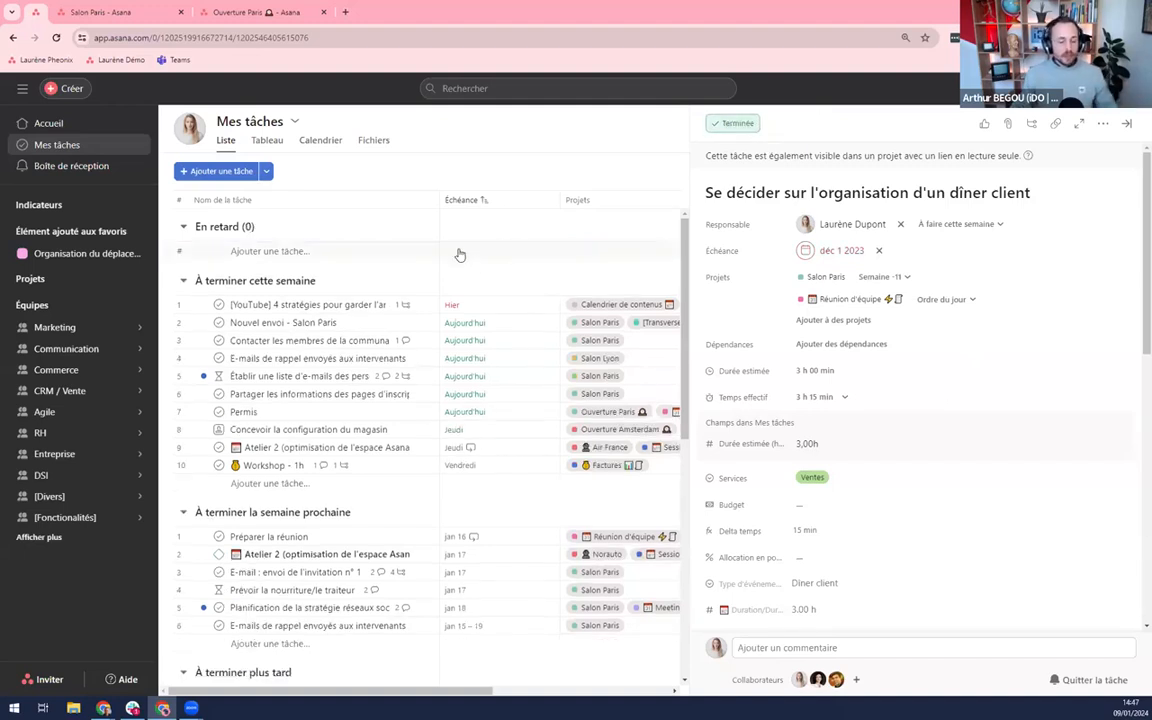
Mark the task "[YouTube] 4 stratégies pour garder l'anxiété à la porte (grâce à Asana)" as complete and close its details.
{"action": "left_click", "coordinate": [347, 304]}
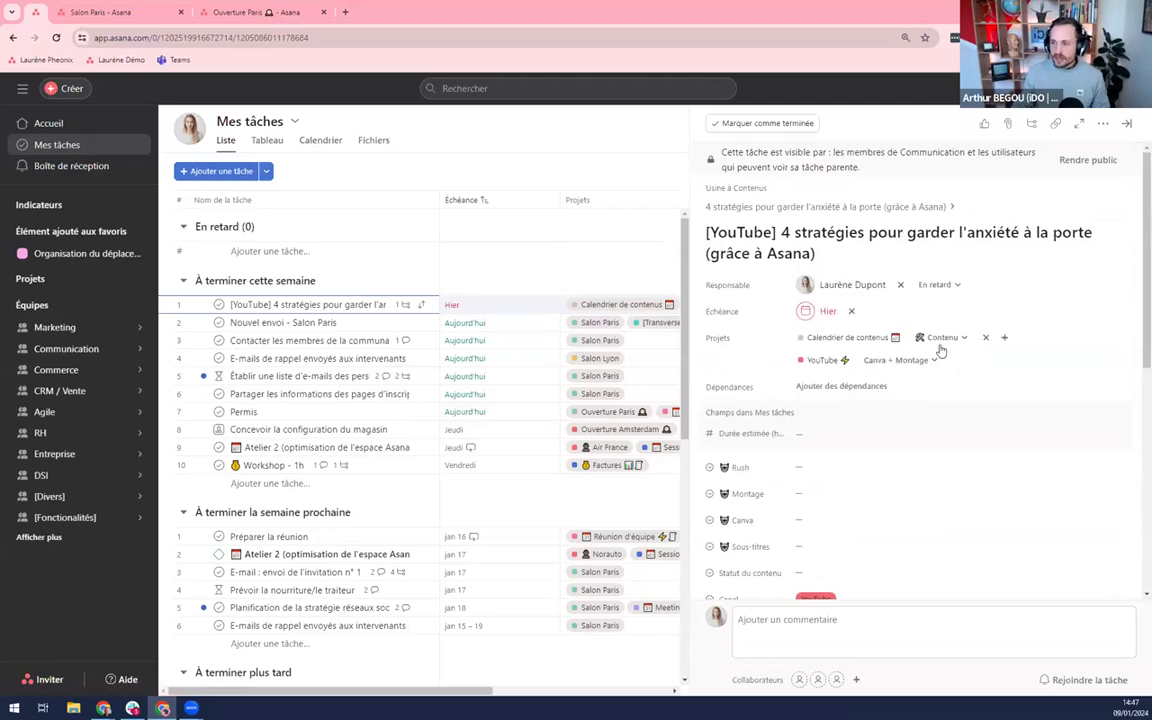
{"action": "left_click", "coordinate": [770, 123]}
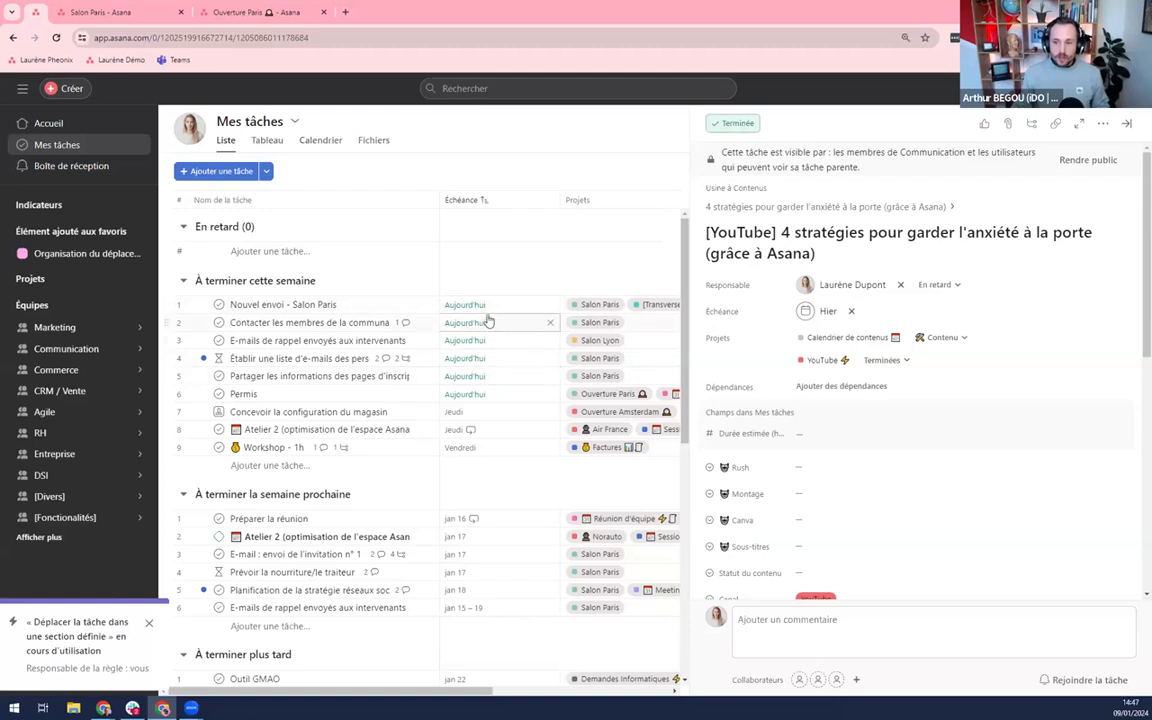
{"action": "key", "text": "Escape"}
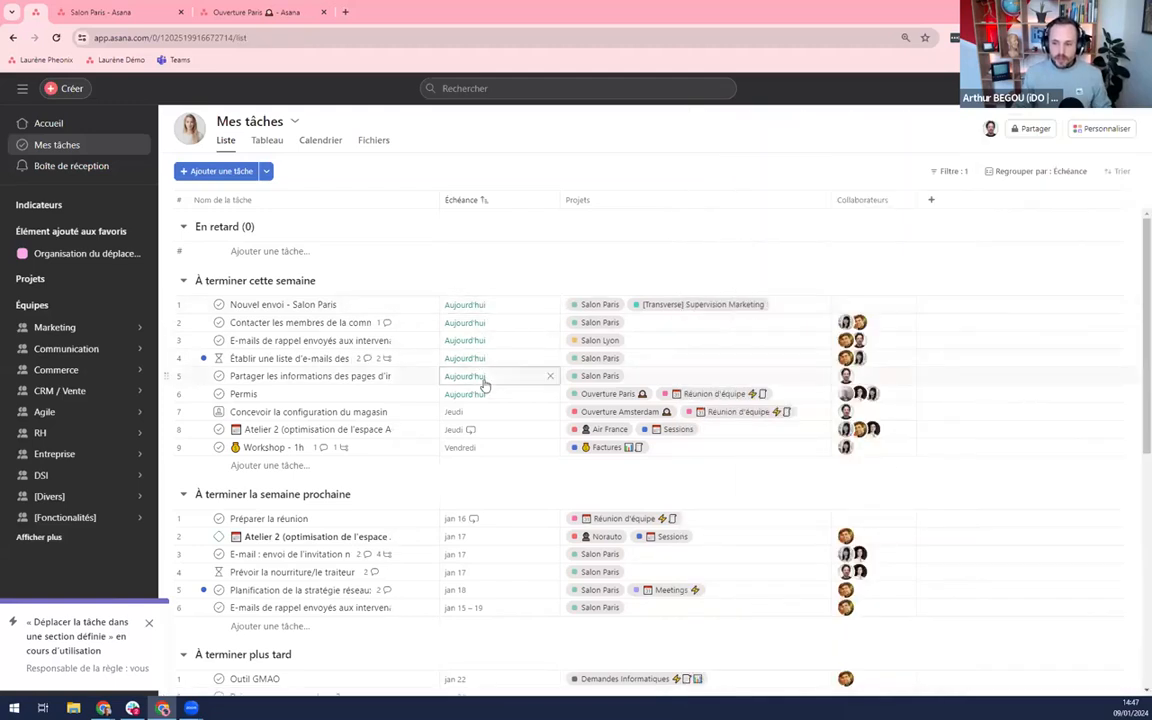
Group the tasks in Mes tâches by "Sections personnalisées" and look through the resulting sections.
{"action": "left_click", "coordinate": [1012, 172]}
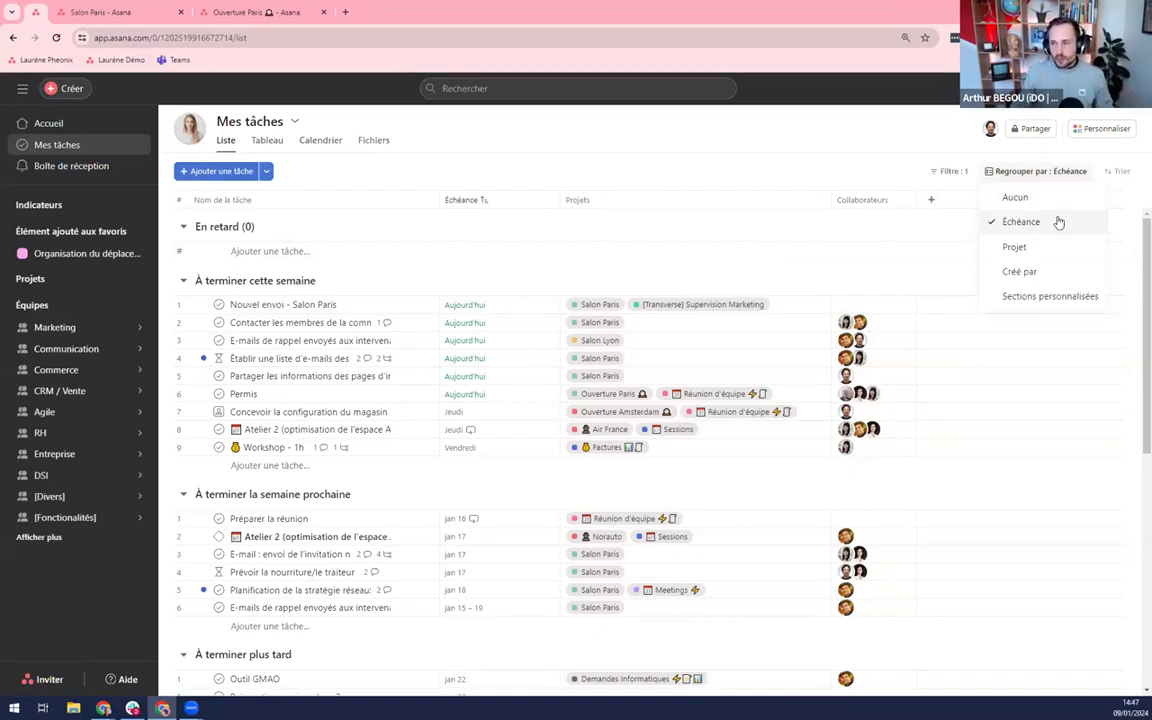
{"action": "left_click", "coordinate": [1041, 297]}
{"action": "left_click", "coordinate": [654, 237]}
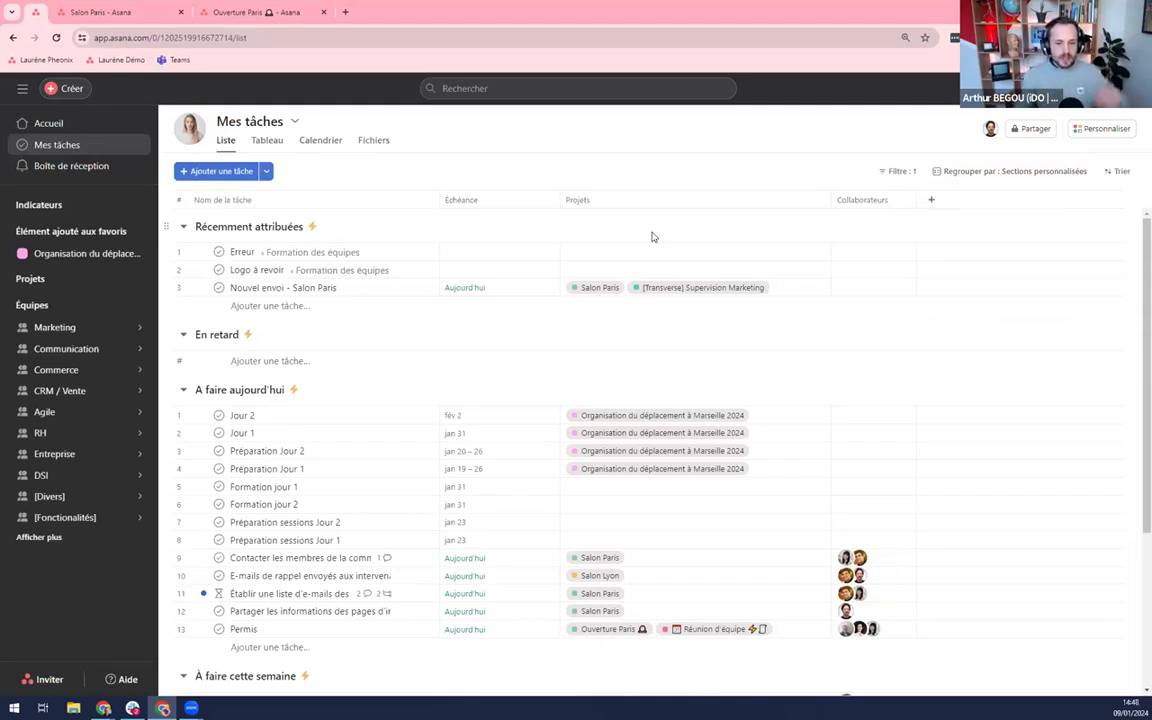
{"action": "scroll", "coordinate": [395, 365], "scroll_direction": "down", "scroll_amount": 1}
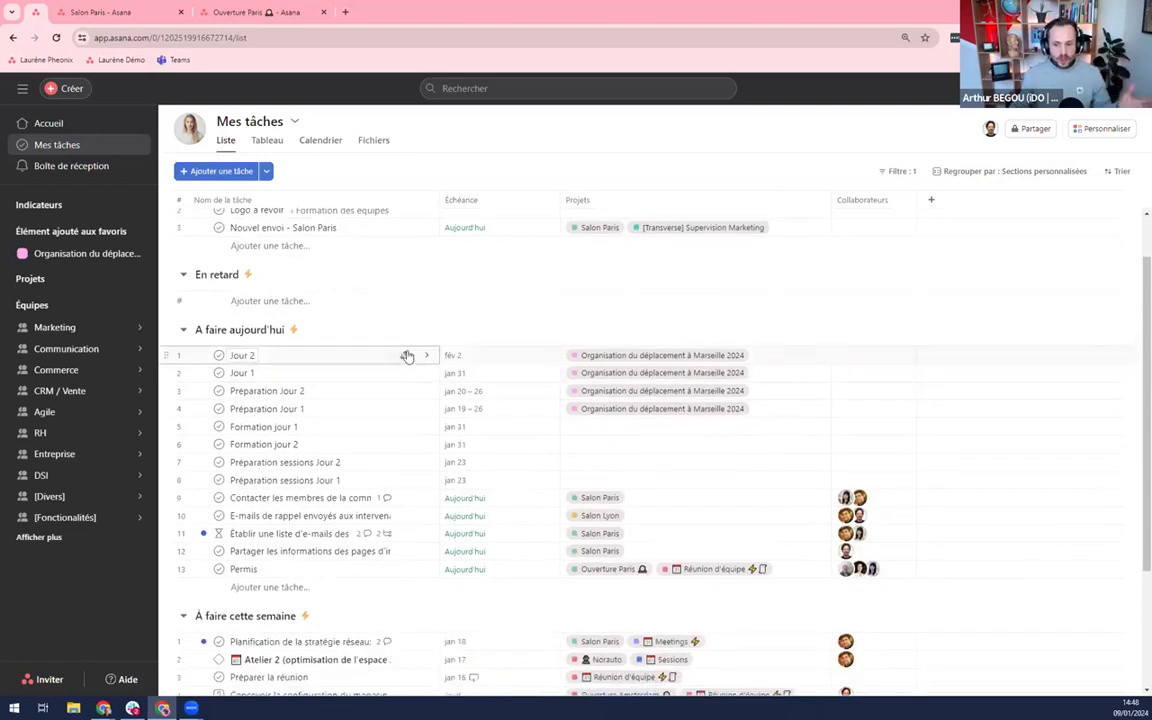
{"action": "scroll", "coordinate": [410, 341], "scroll_direction": "up", "scroll_amount": 1}
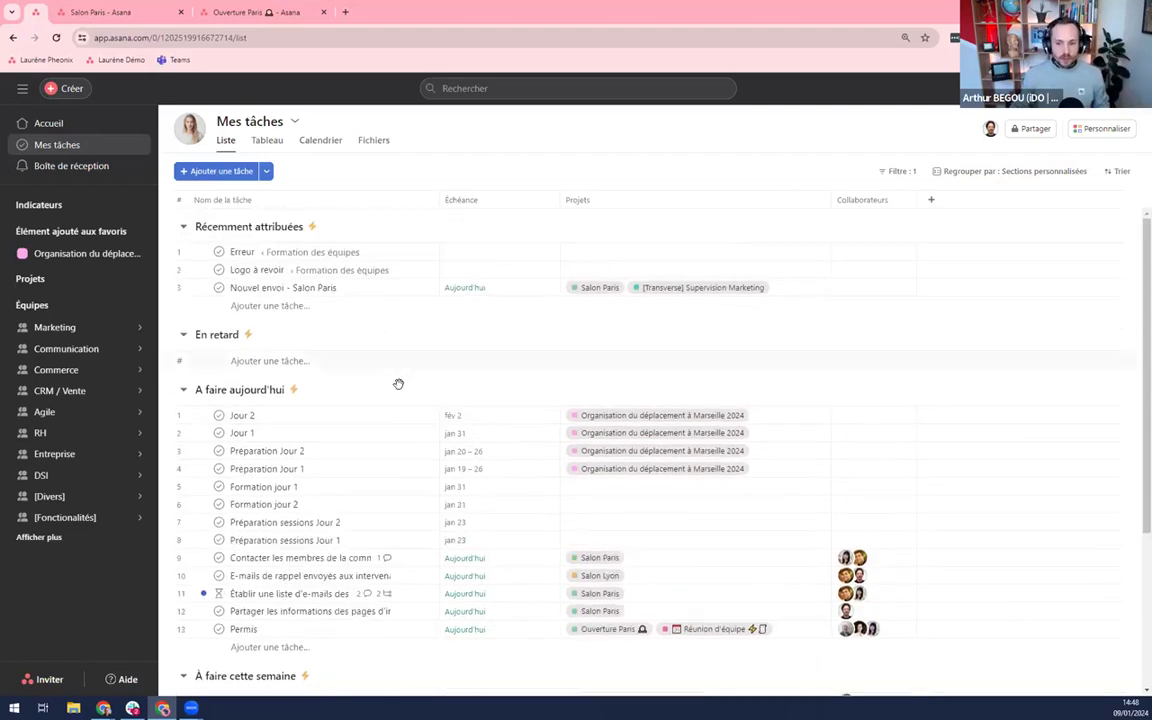
Delete the "En retard" section from Mes tâches while keeping all of its tasks.
{"action": "left_click", "coordinate": [210, 334]}
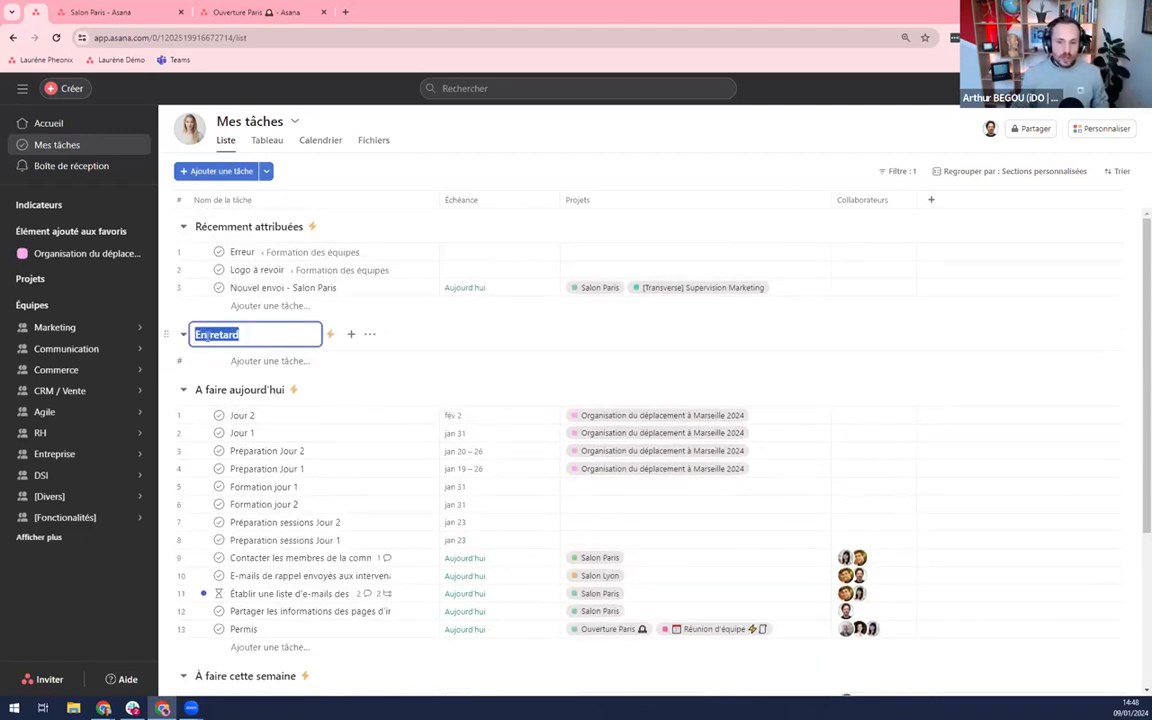
{"action": "left_click", "coordinate": [372, 334]}
{"action": "left_click", "coordinate": [287, 334]}
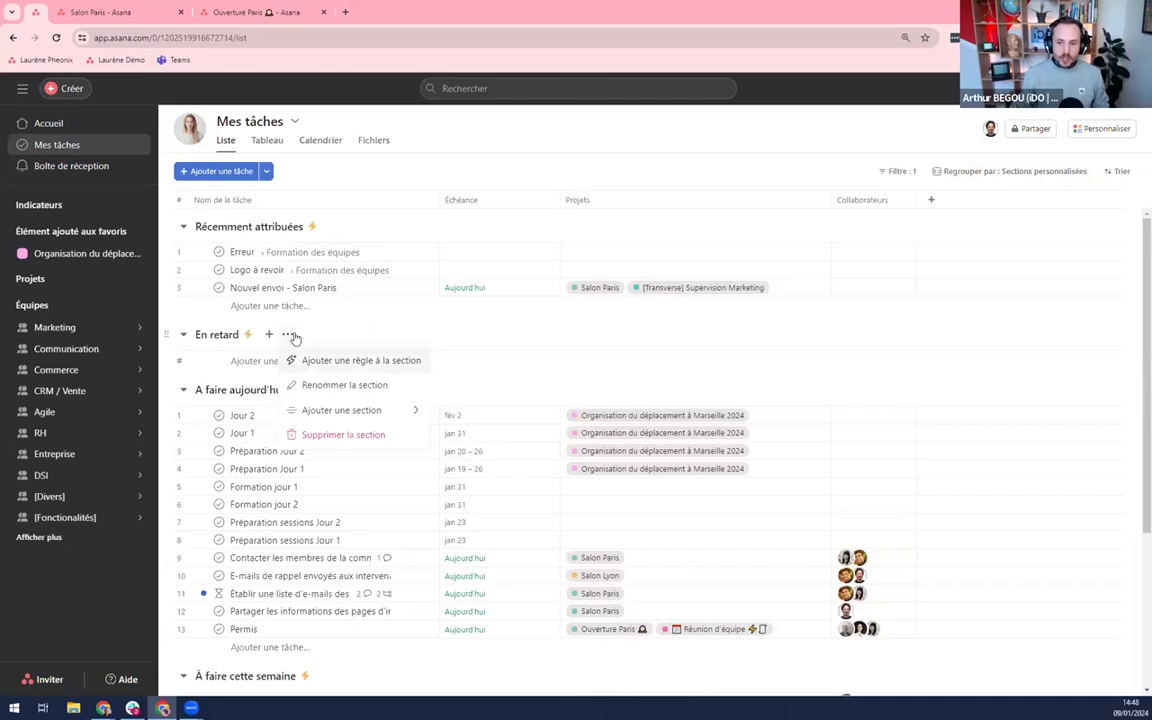
{"action": "left_click", "coordinate": [343, 434]}
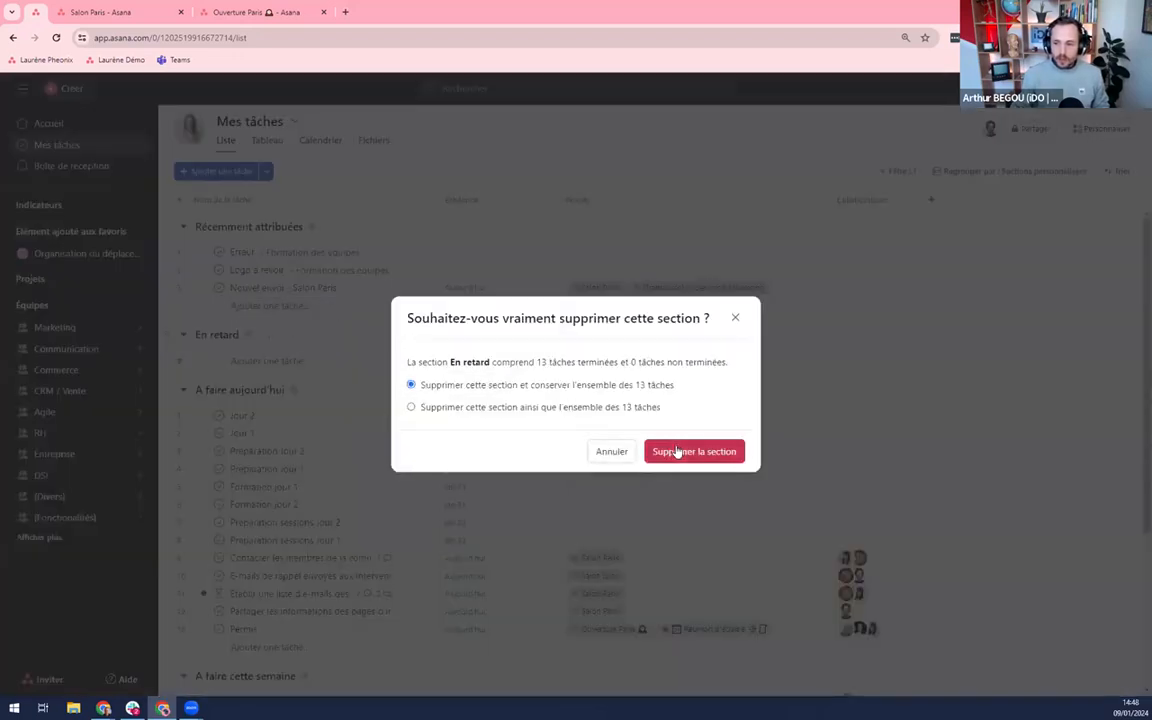
{"action": "left_click", "coordinate": [676, 452]}
{"action": "triple_click", "coordinate": [244, 335]}
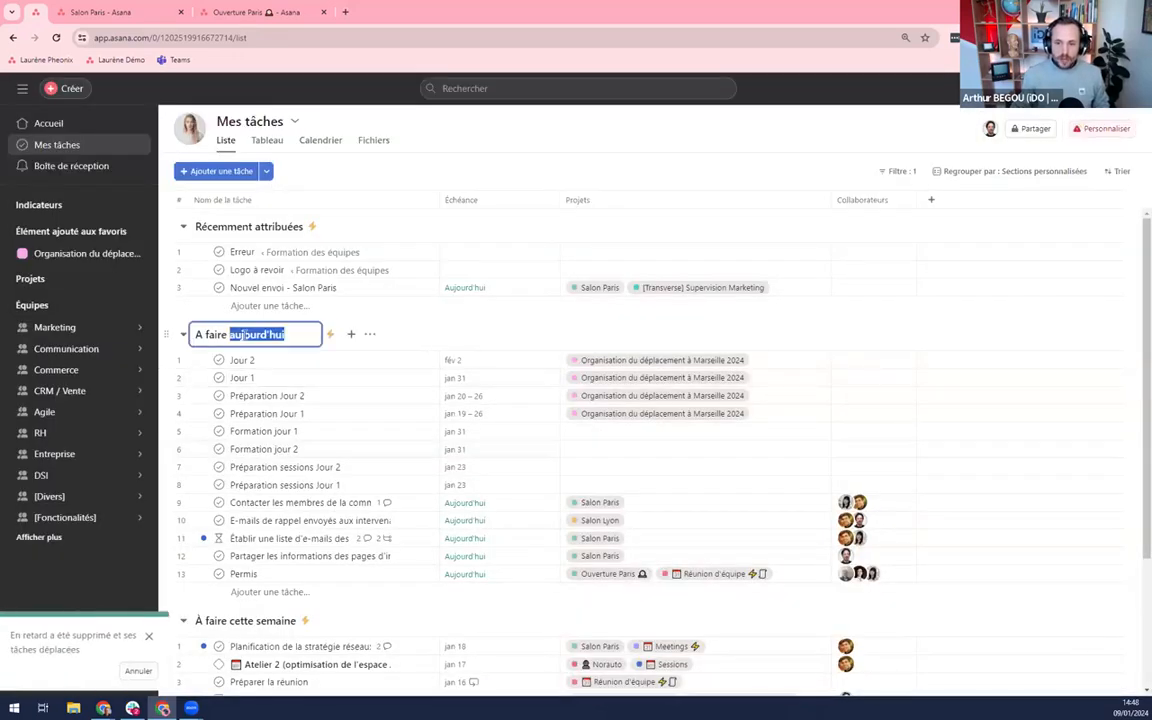
{"action": "left_click", "coordinate": [290, 336]}
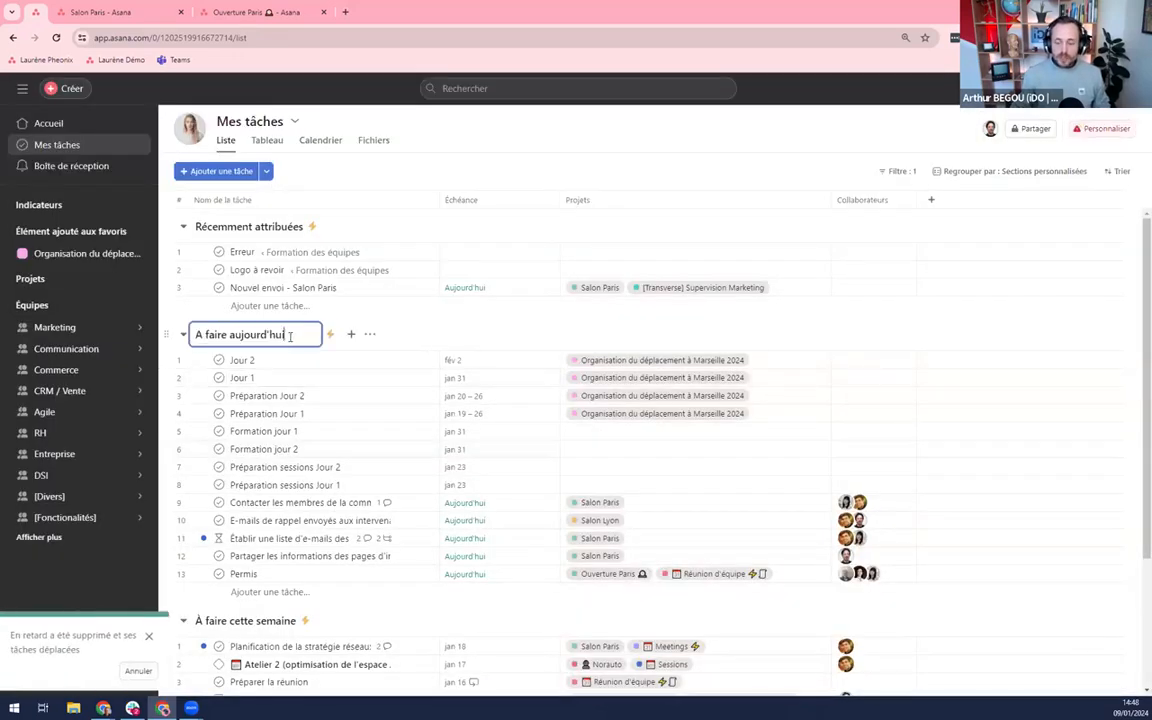
{"action": "left_click", "coordinate": [409, 325]}
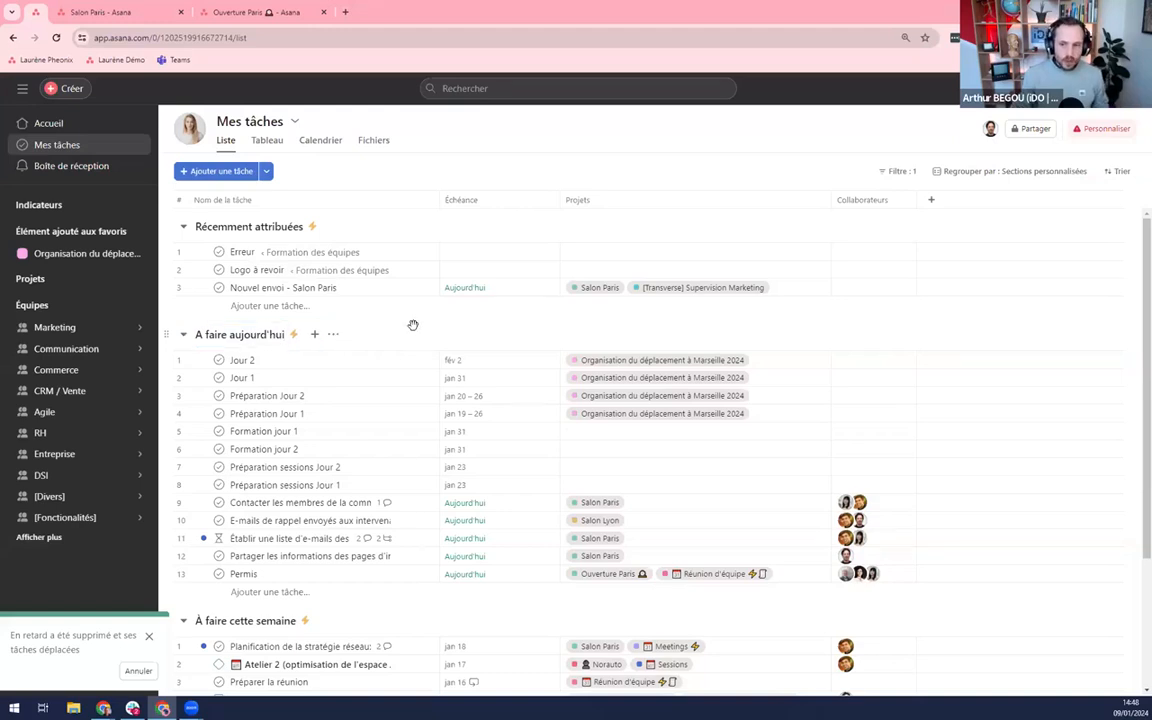
Move the task "Nouvel envoi - Salon Paris" from "Récemment attribuées" to the start of the "A faire aujourd'hui" section.
{"action": "left_click", "coordinate": [148, 636]}
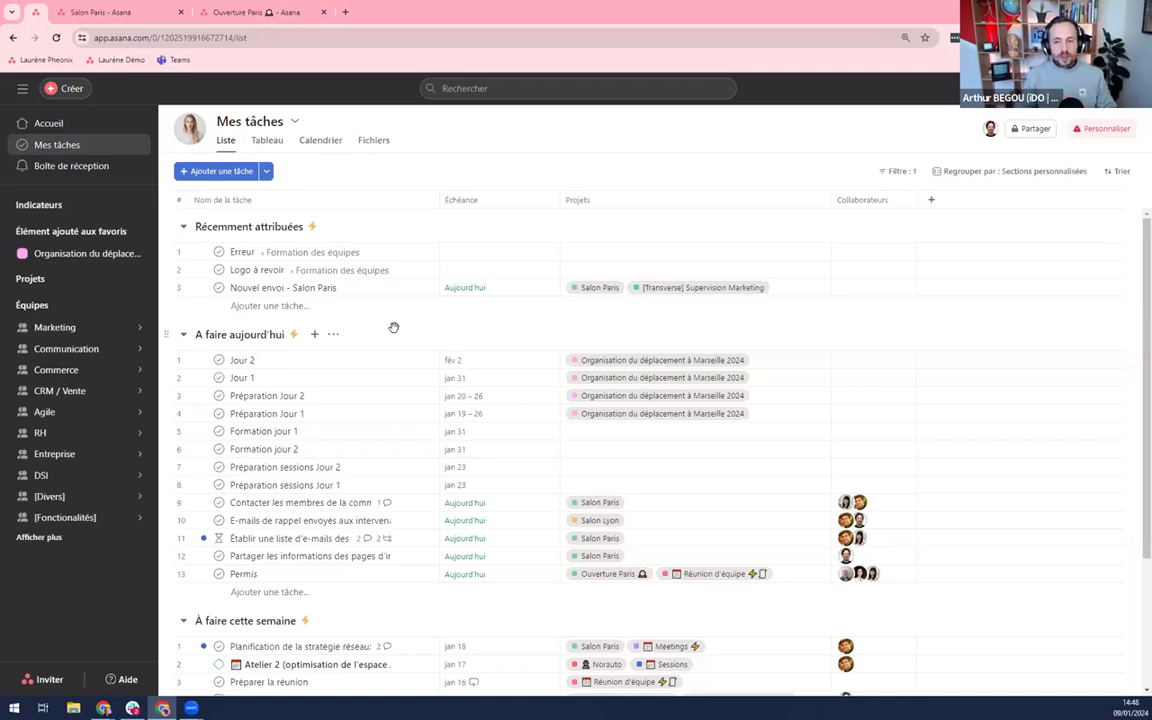
{"action": "left_click", "coordinate": [240, 228]}
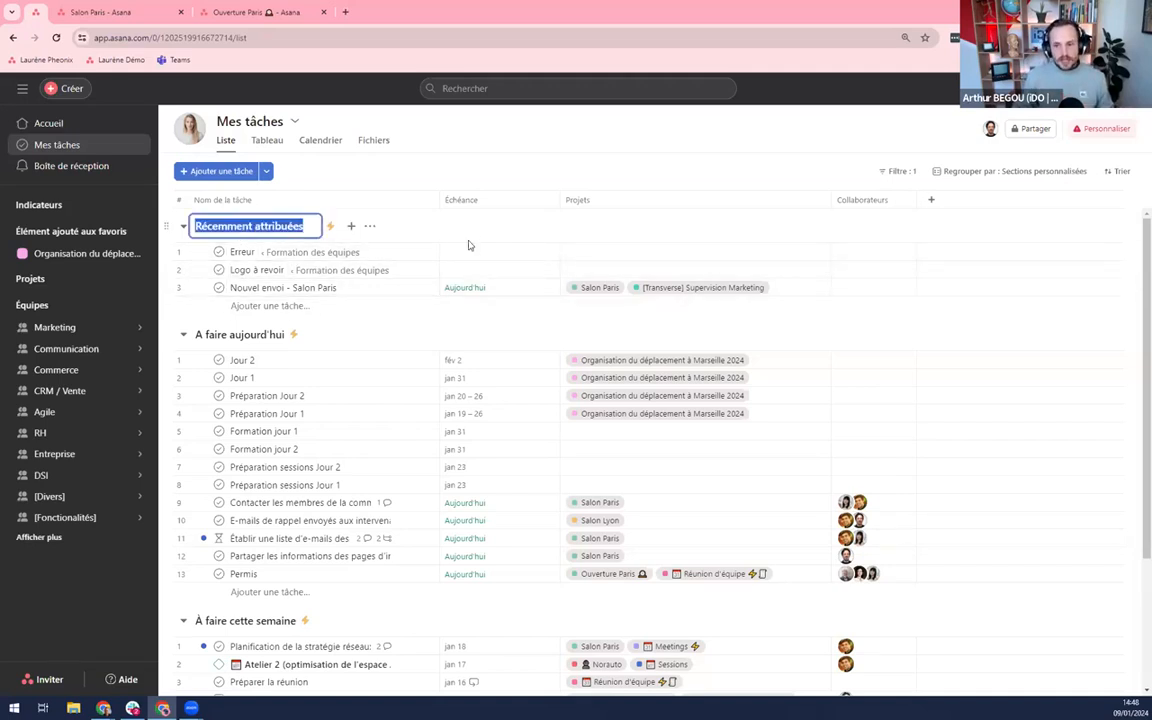
{"action": "left_click", "coordinate": [466, 238]}
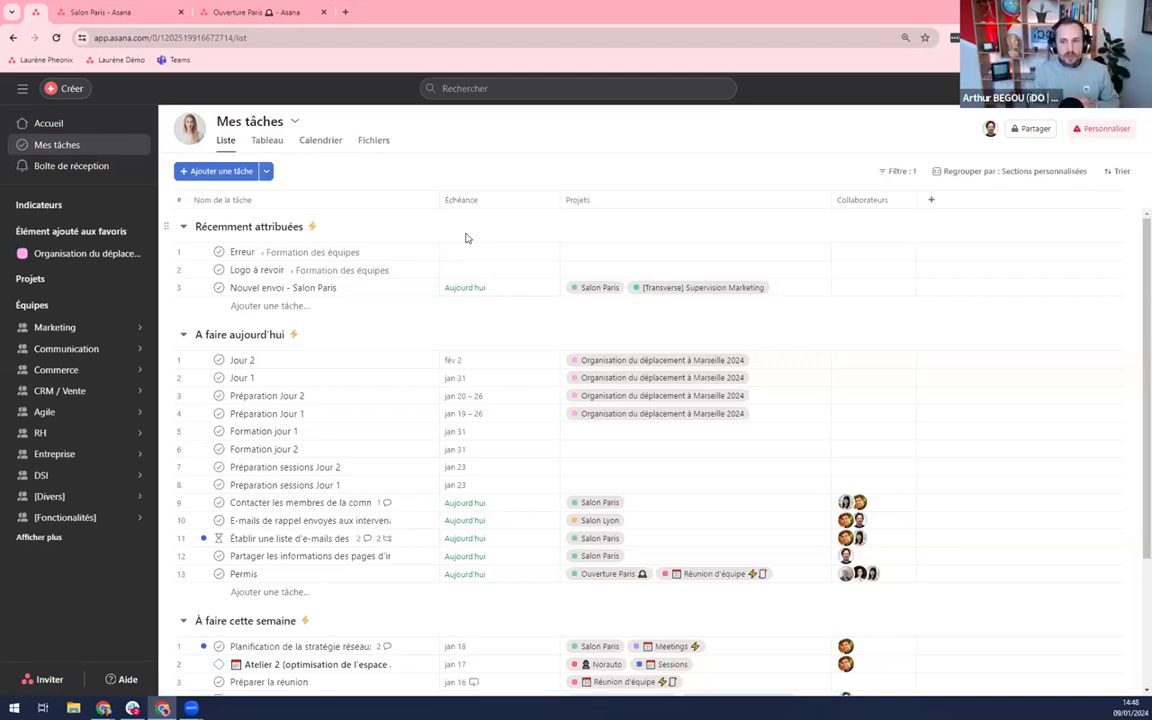
{"action": "left_click", "coordinate": [260, 288]}
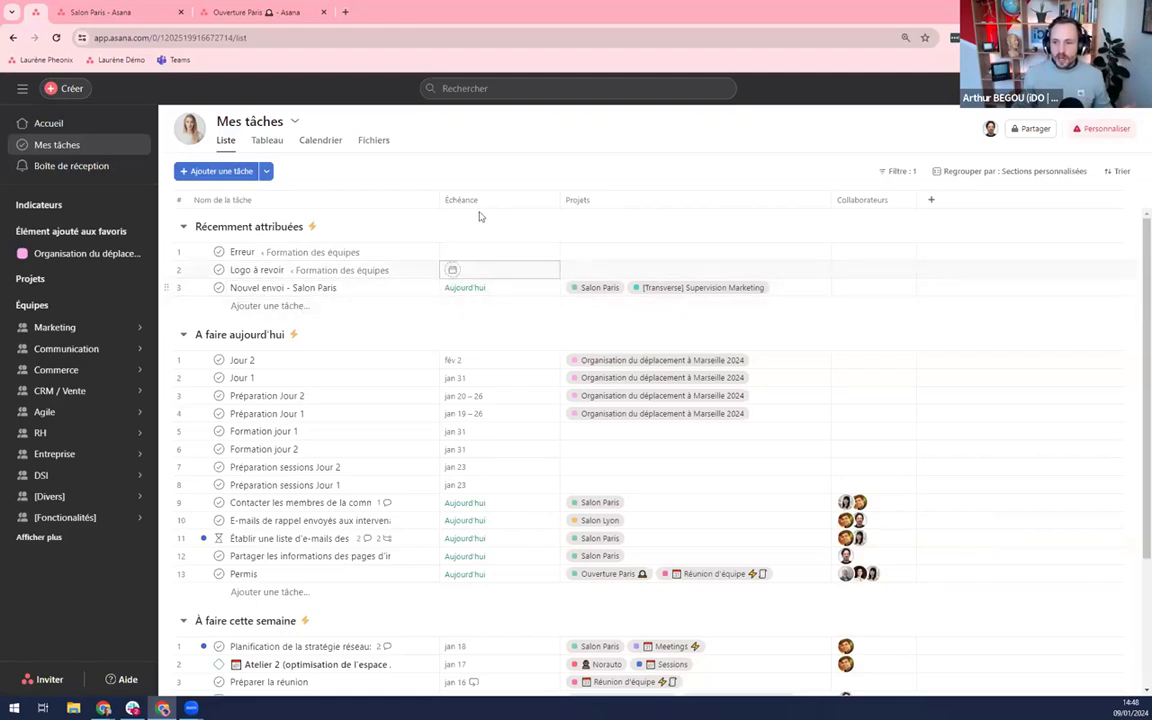
{"action": "left_click_drag", "start_coordinate": [162, 289], "coordinate": [330, 364]}
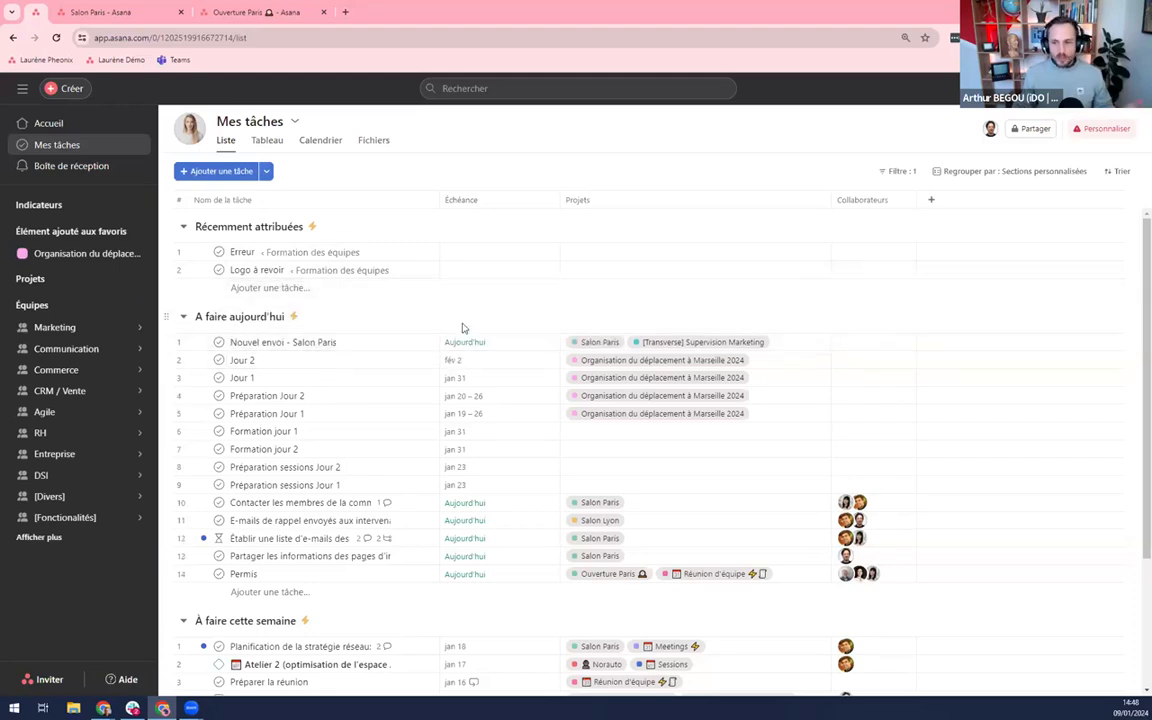
Set the due date of the task "Erreur" to 11 January 2024 and move it to the end of "A faire aujourd'hui".
{"action": "left_click", "coordinate": [300, 253]}
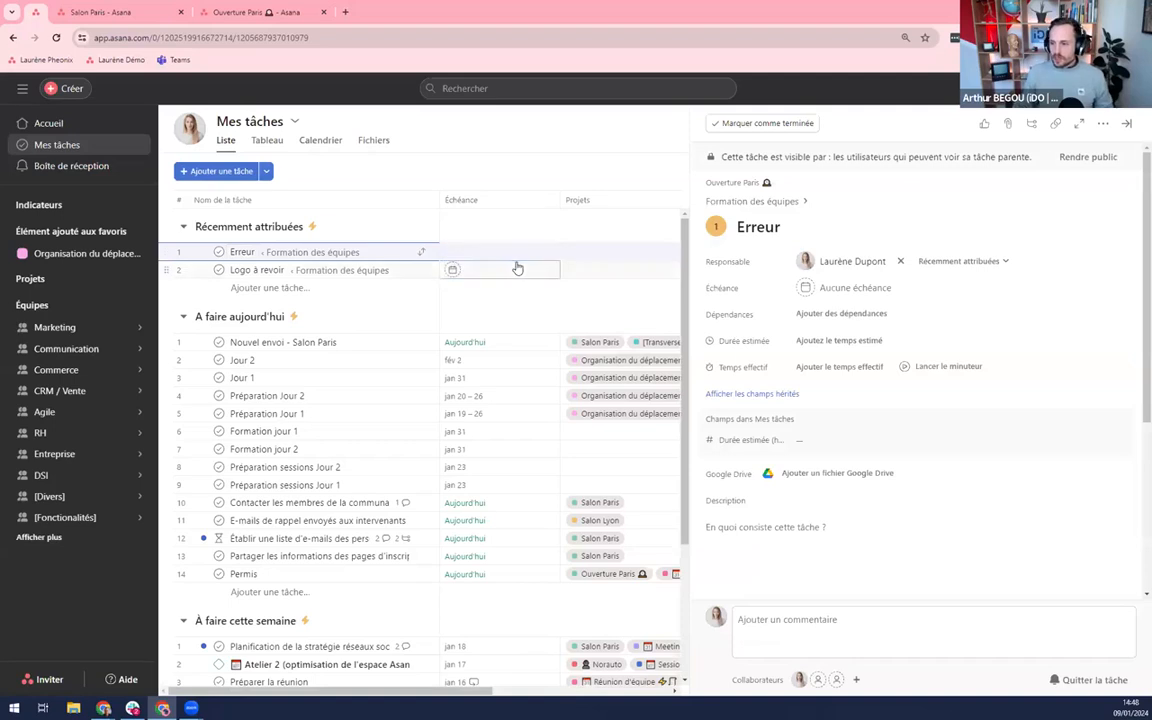
{"action": "scroll", "coordinate": [959, 292], "scroll_direction": "down", "scroll_amount": 1}
{"action": "scroll", "coordinate": [931, 475], "scroll_direction": "down", "scroll_amount": 3}
{"action": "scroll", "coordinate": [929, 490], "scroll_direction": "up", "scroll_amount": 4}
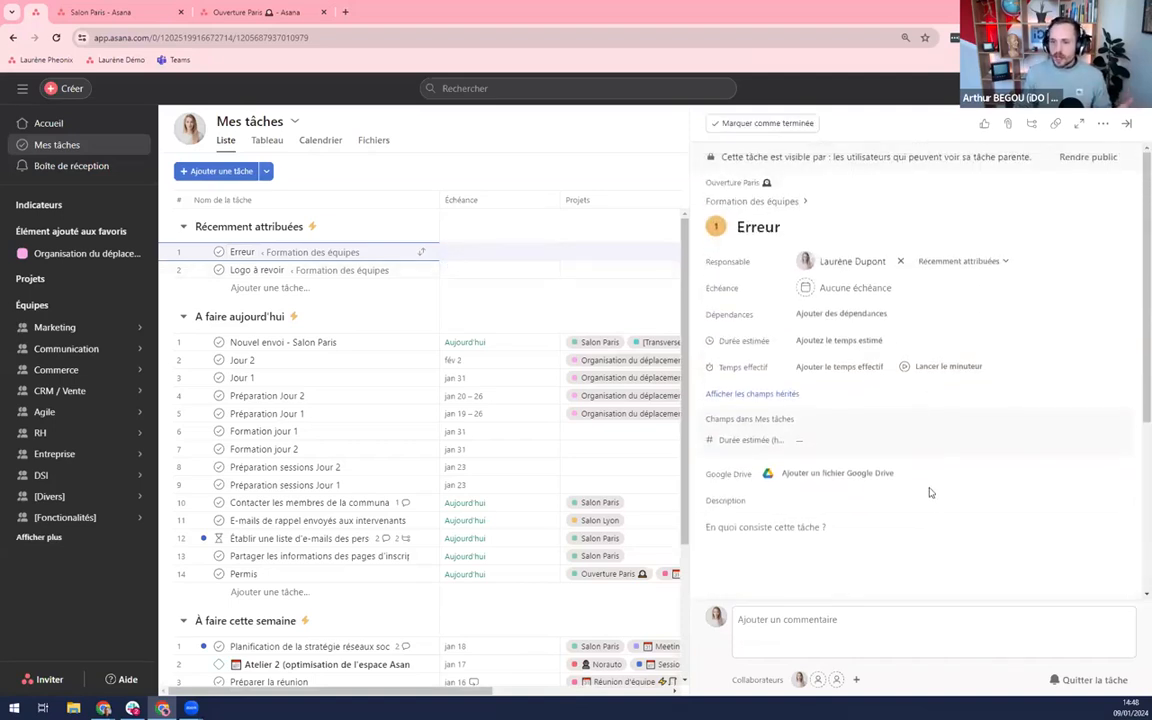
{"action": "left_click", "coordinate": [872, 289]}
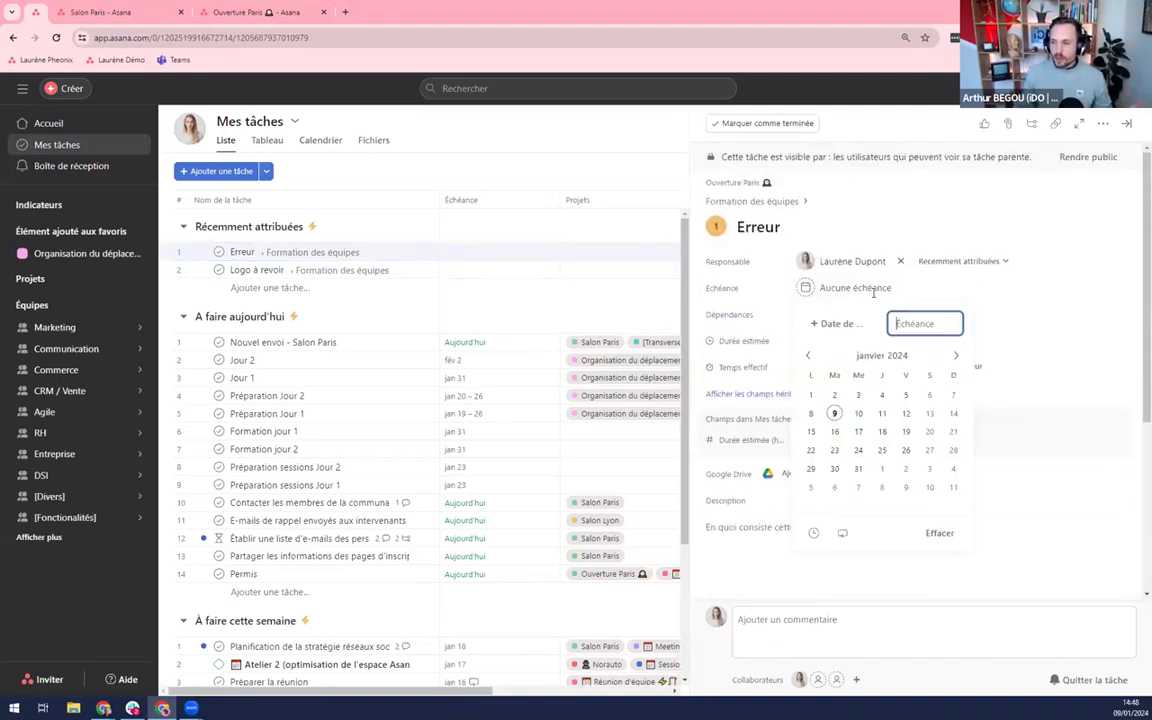
{"action": "left_click", "coordinate": [882, 413]}
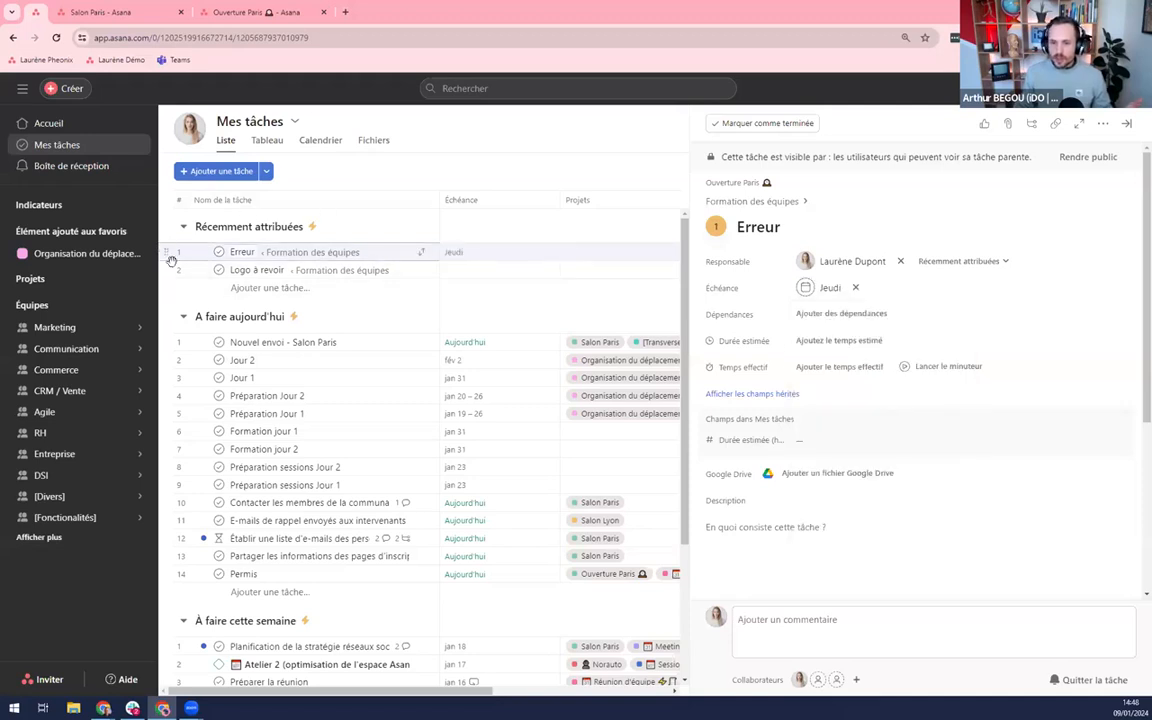
{"action": "left_click_drag", "start_coordinate": [165, 250], "coordinate": [288, 586]}
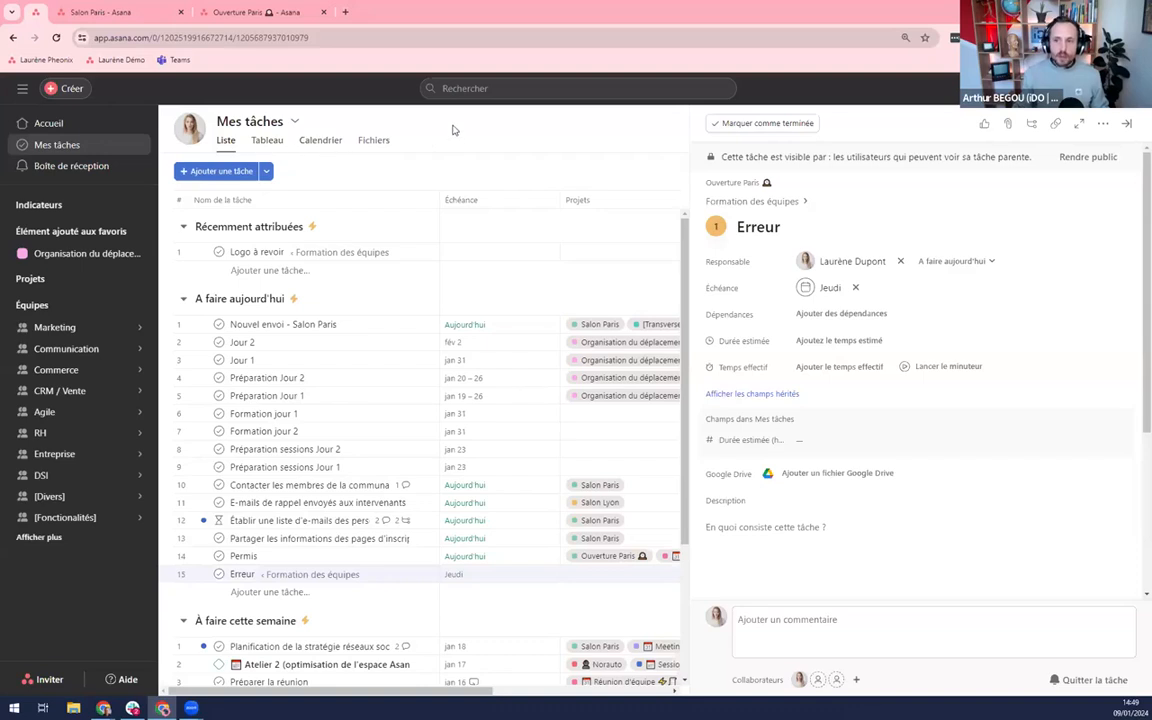
{"action": "key", "text": "Escape"}
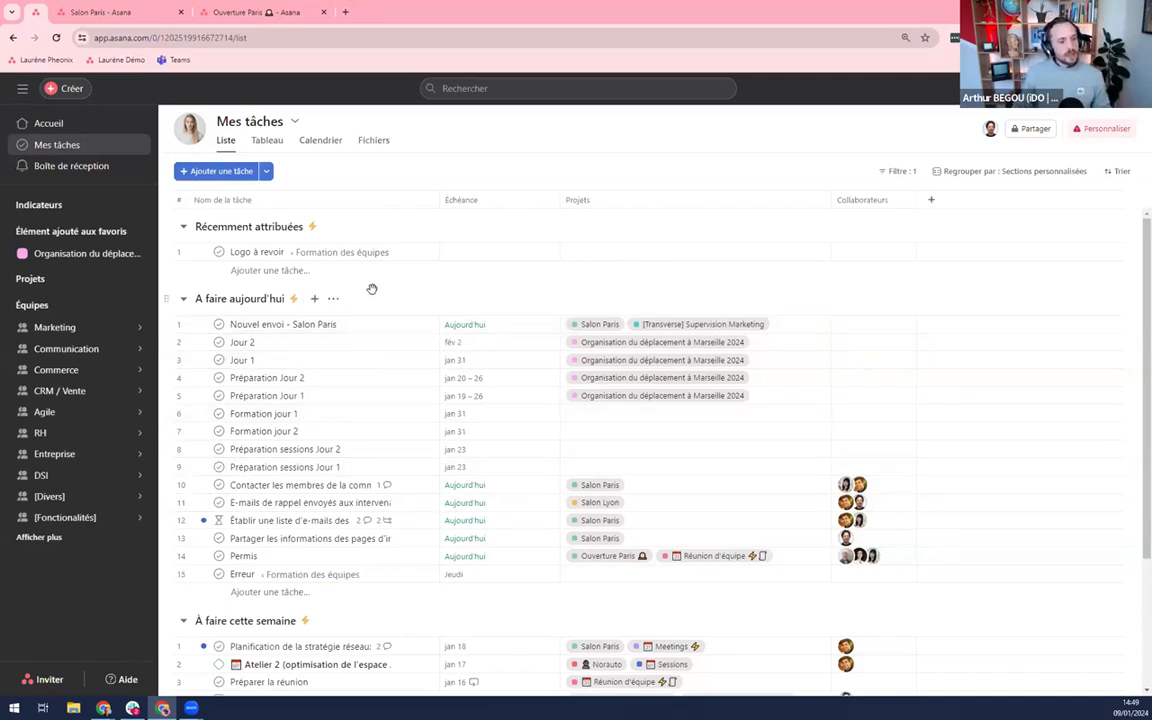
Add a rule to Mes tâches from the "L'échéance est proche → Déplacer dans une section" template that moves tasks due today to "A faire aujourd'hui".
{"action": "left_click", "coordinate": [1107, 131]}
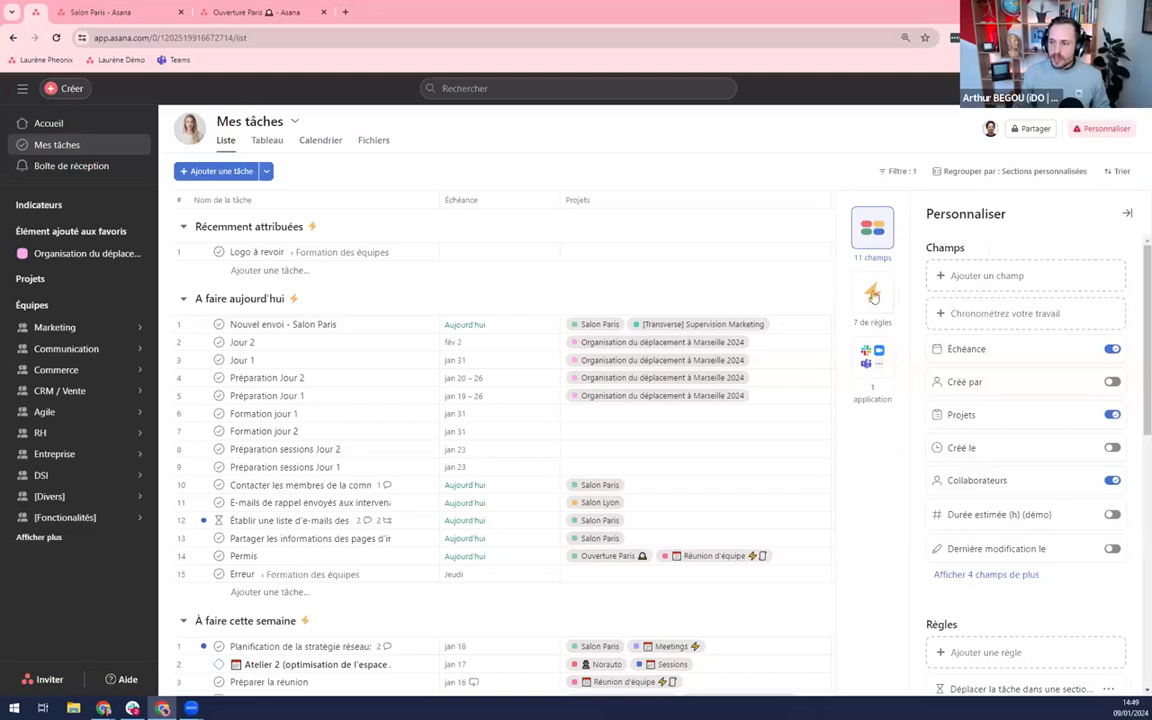
{"action": "left_click", "coordinate": [872, 293]}
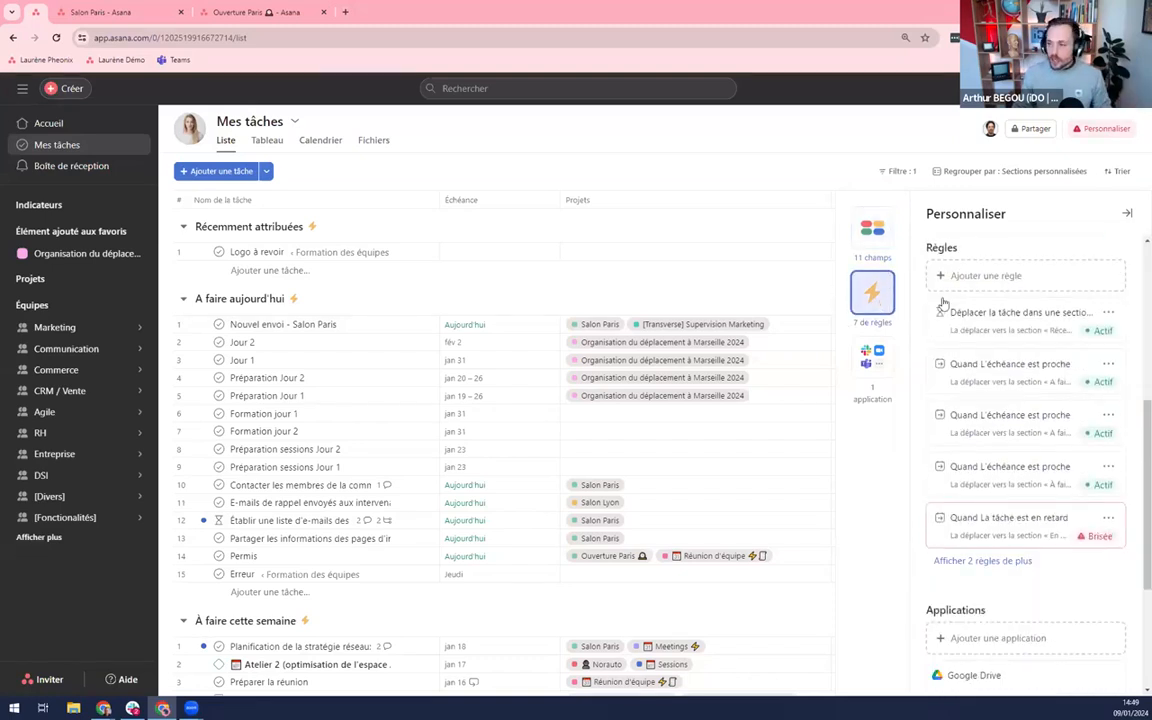
{"action": "left_click", "coordinate": [996, 283]}
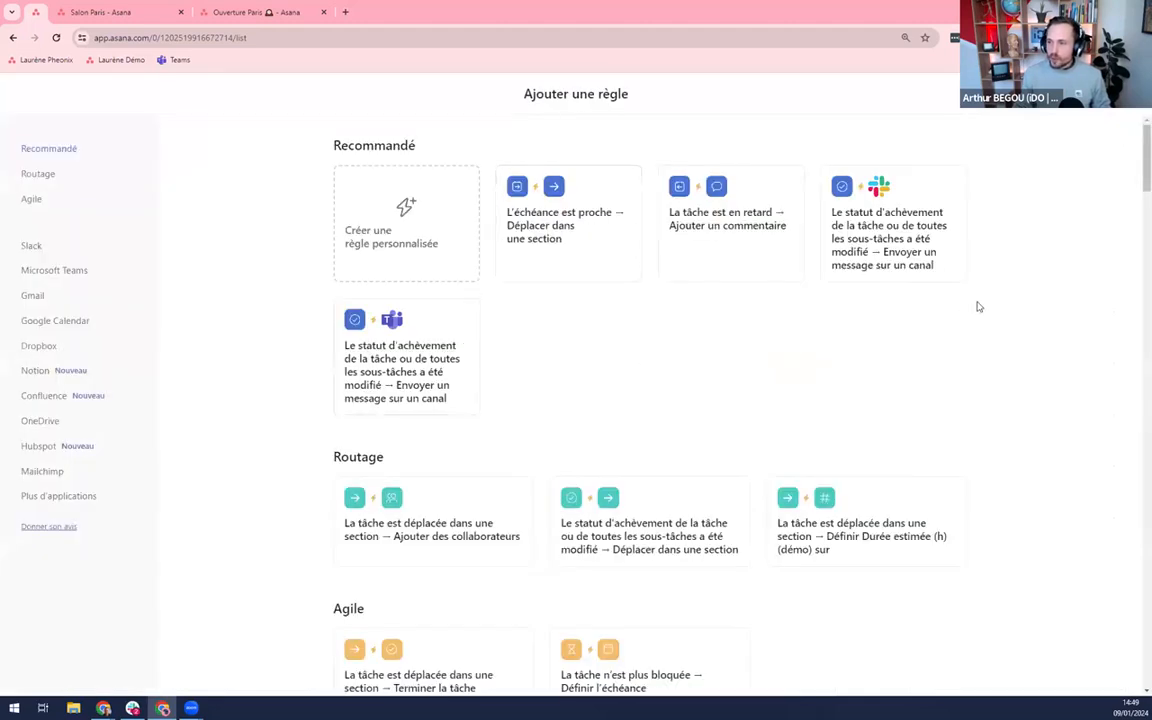
{"action": "left_click", "coordinate": [553, 239]}
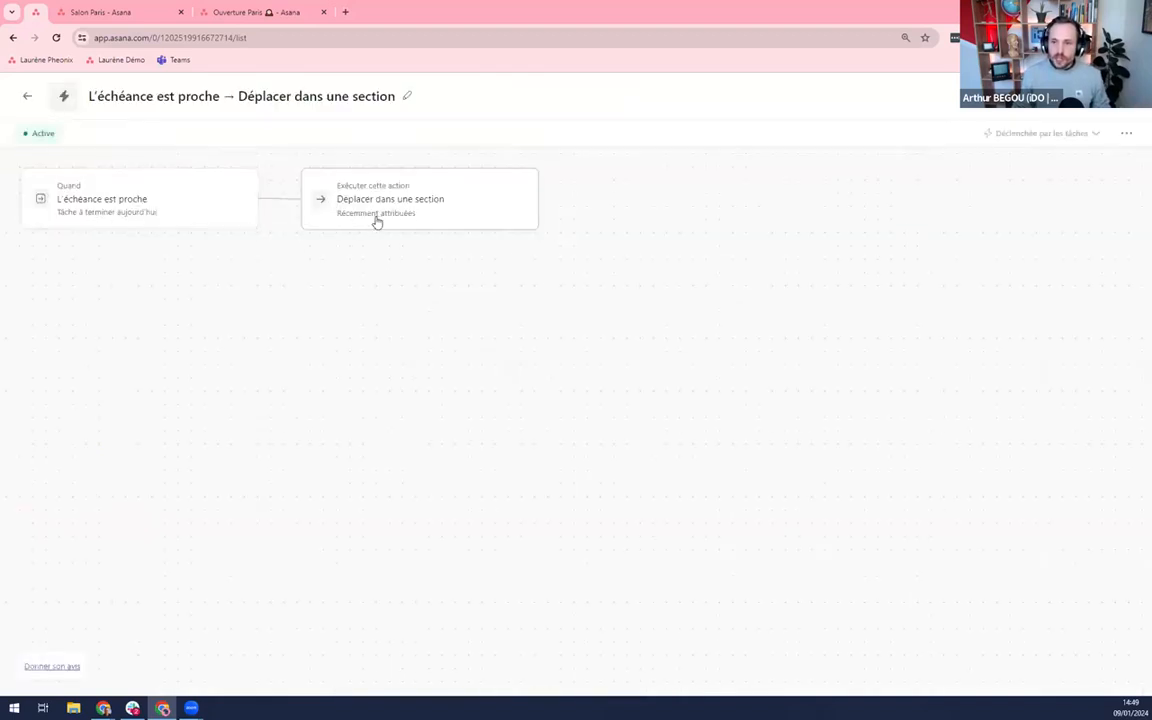
{"action": "left_click", "coordinate": [465, 206]}
{"action": "left_click", "coordinate": [925, 237]}
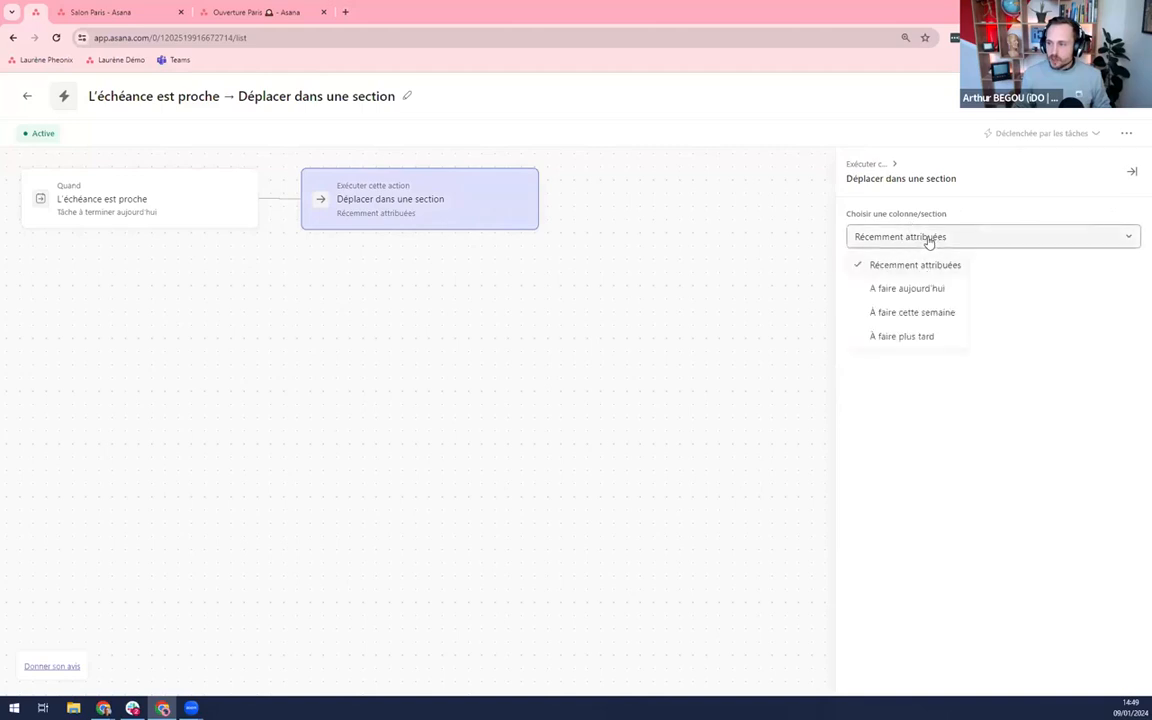
{"action": "left_click", "coordinate": [911, 290]}
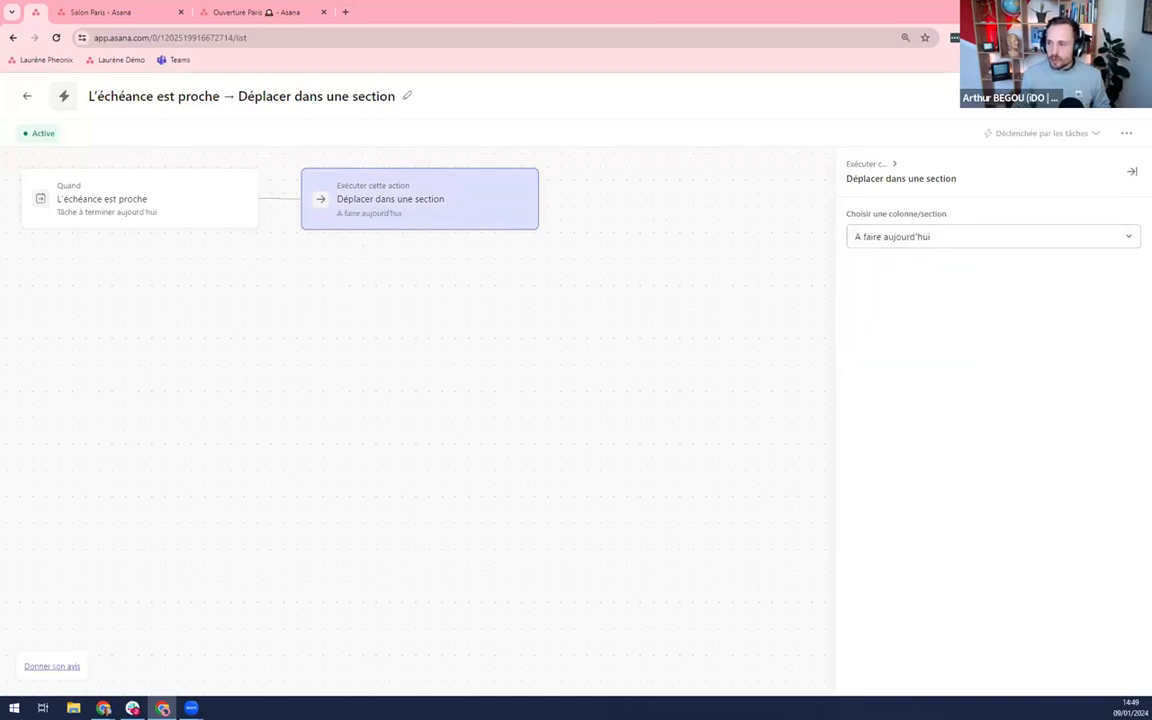
{"action": "left_click", "coordinate": [1098, 96]}
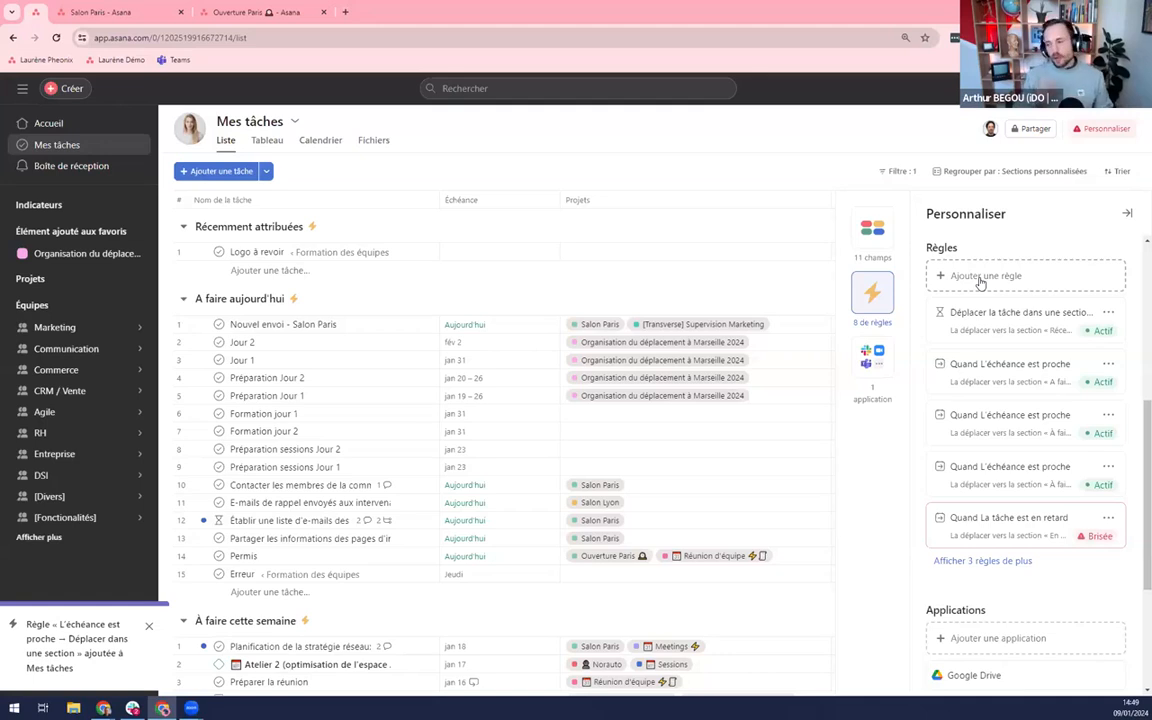
{"action": "left_click", "coordinate": [769, 288]}
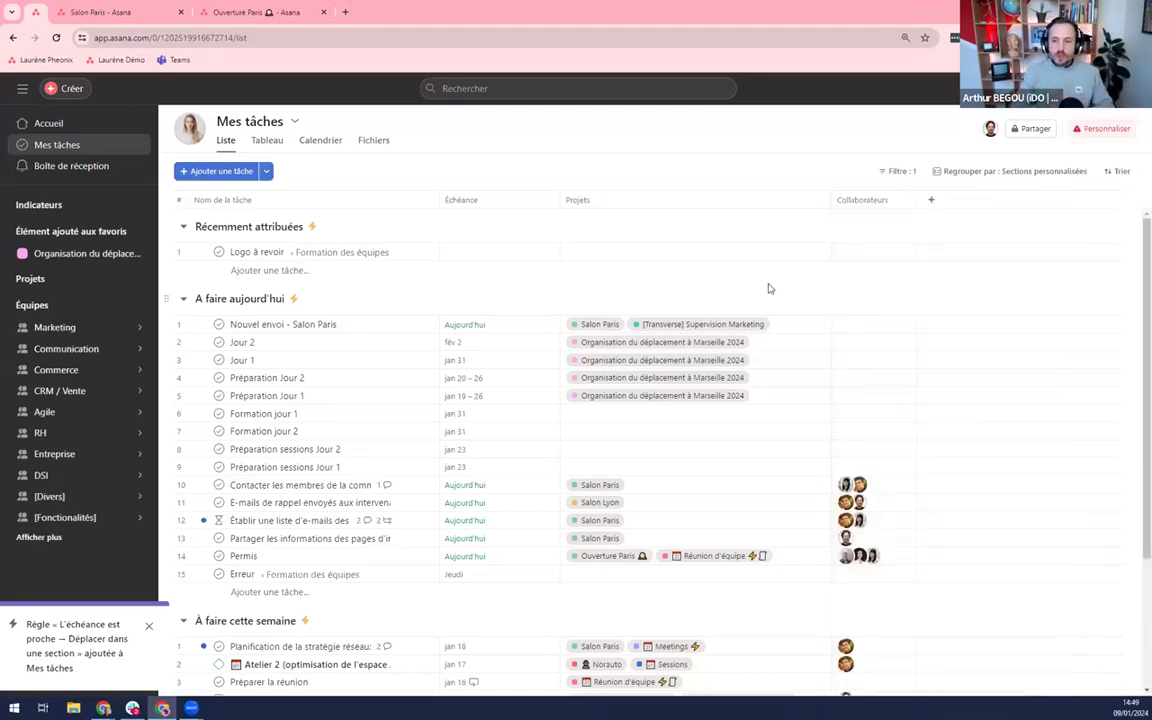
Group the tasks in Mes tâches by "Échéance".
{"action": "left_click", "coordinate": [996, 172]}
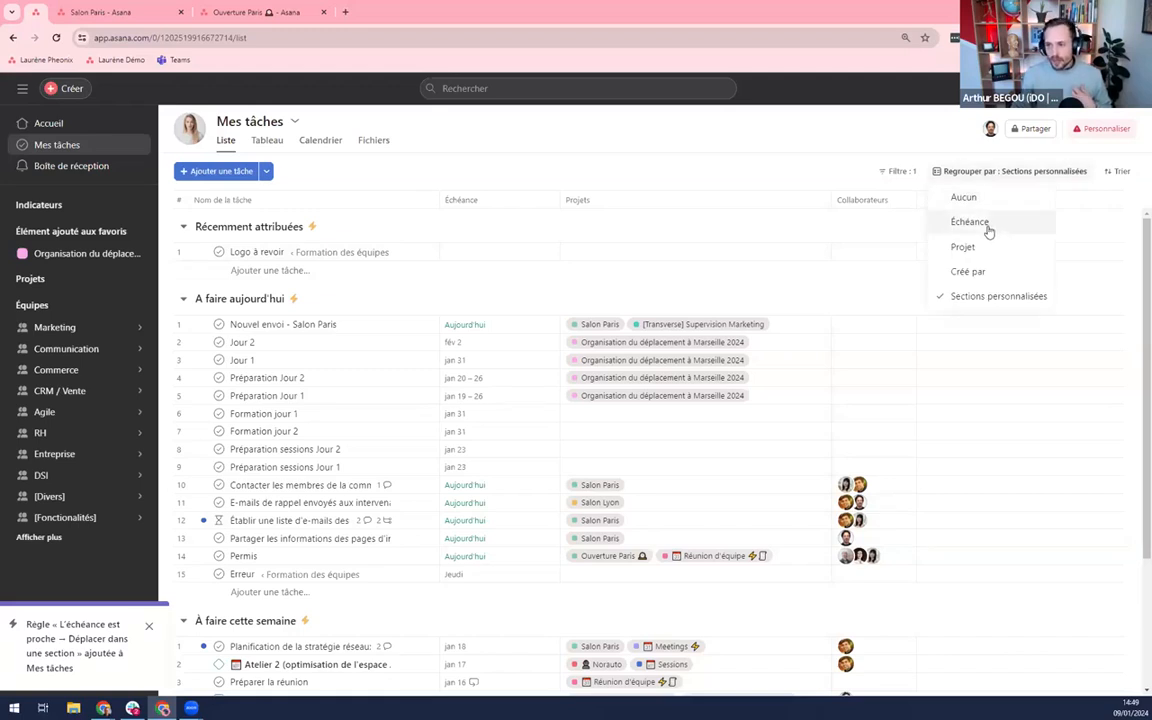
{"action": "left_click", "coordinate": [975, 222]}
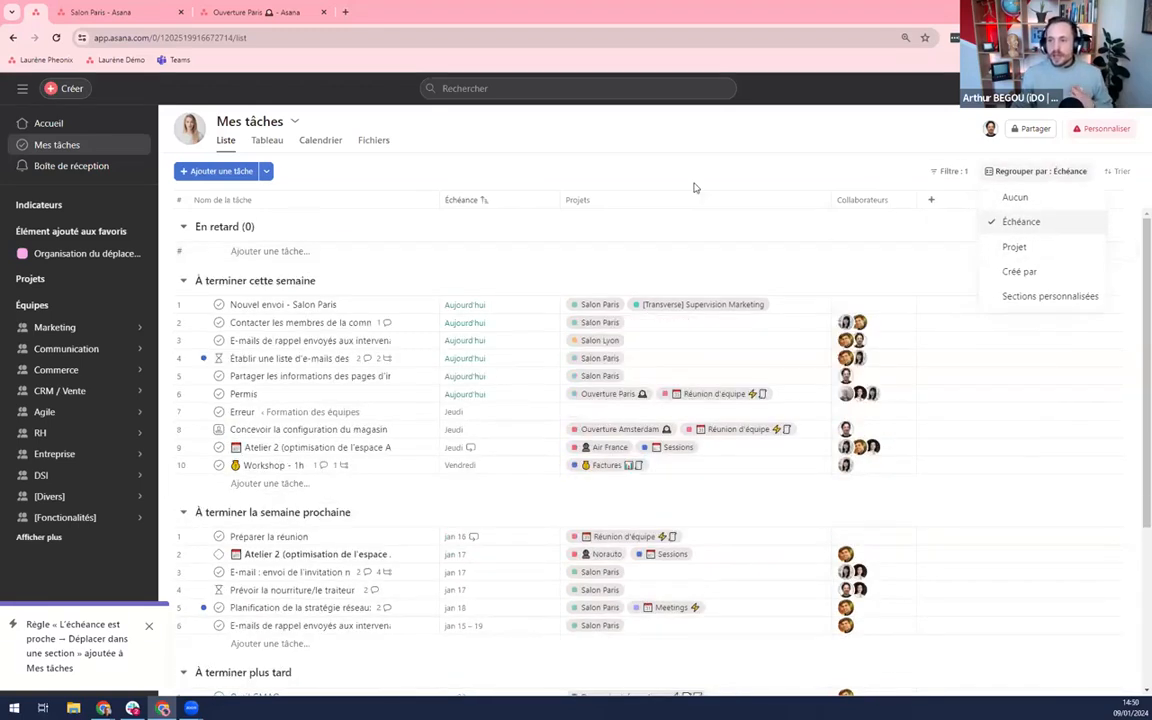
{"action": "left_click", "coordinate": [695, 185]}
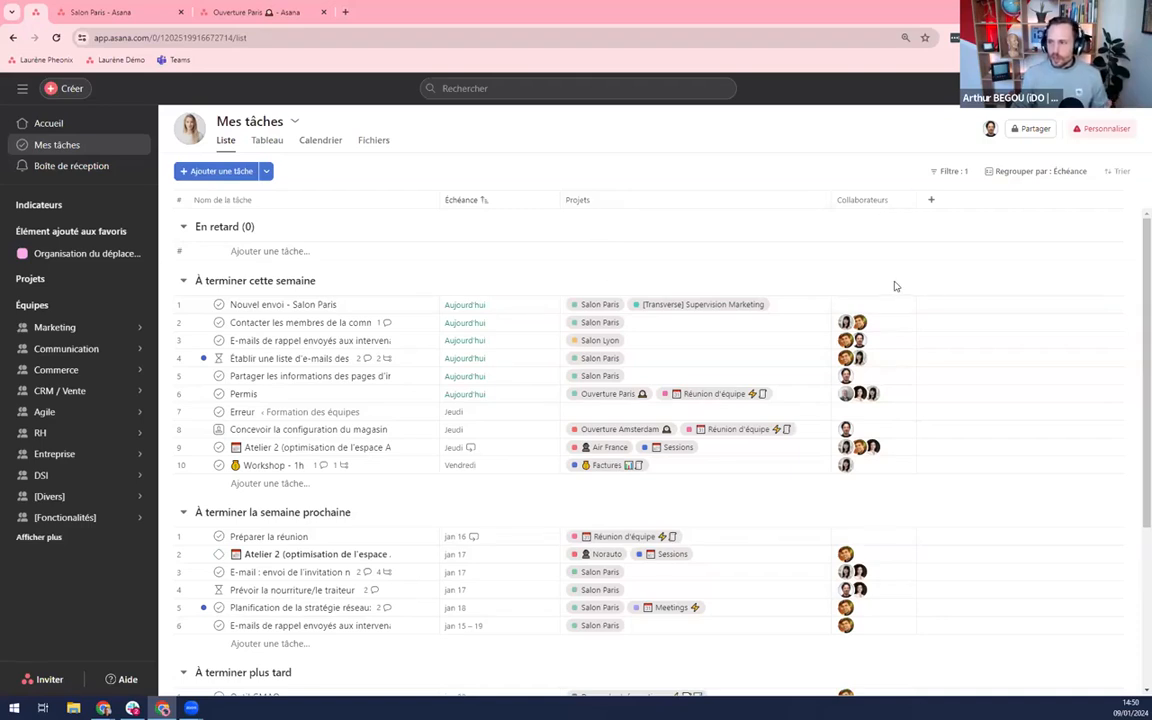
Add the existing "Priorité" field with the options Faible, Moyenne and Élevée from the library to Mes tâches.
{"action": "left_click", "coordinate": [931, 201]}
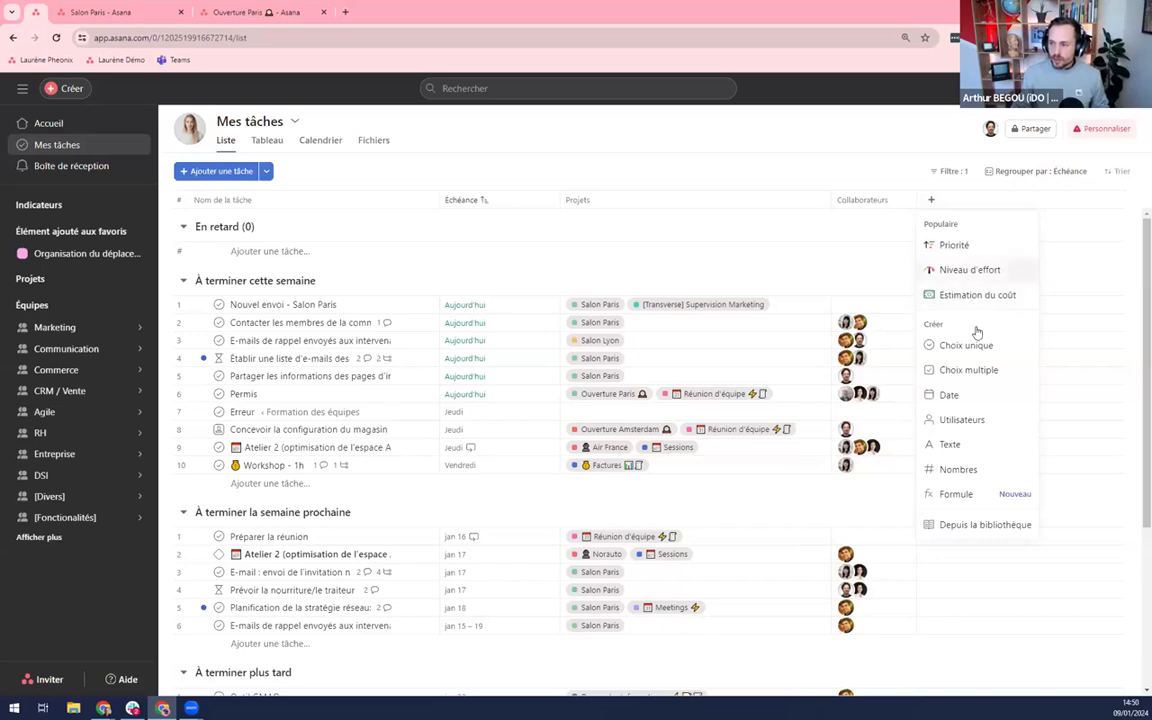
{"action": "left_click", "coordinate": [968, 527]}
{"action": "type", "text": "prio"}
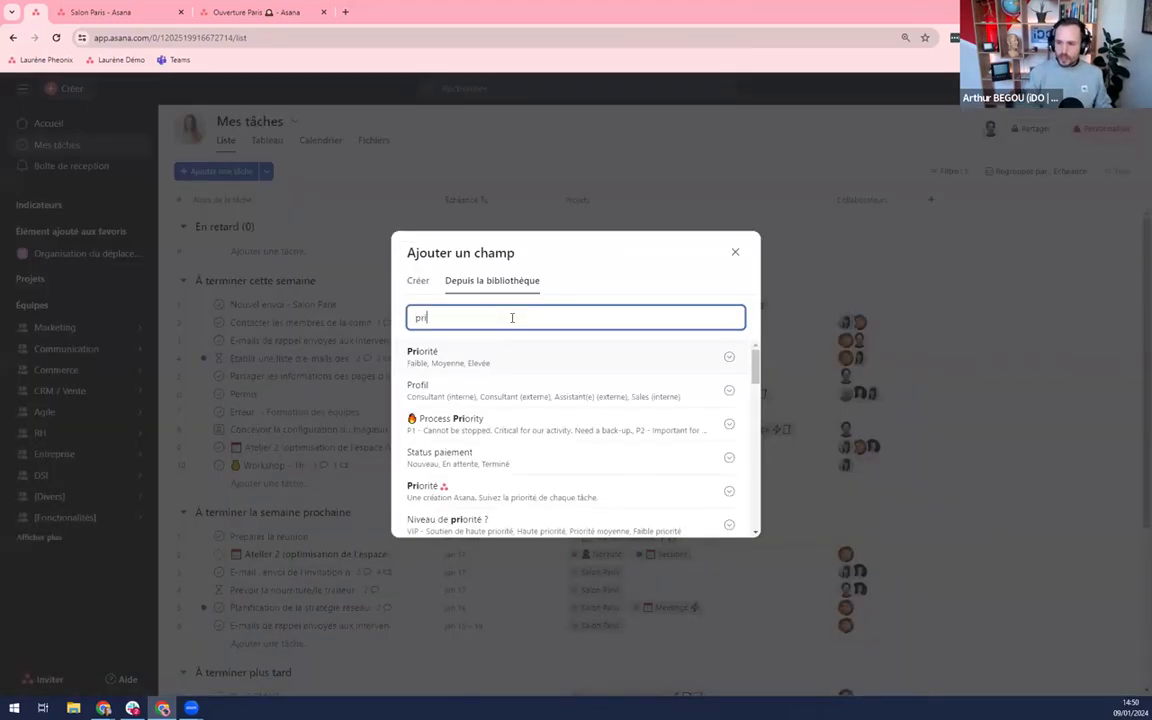
{"action": "left_click", "coordinate": [481, 353]}
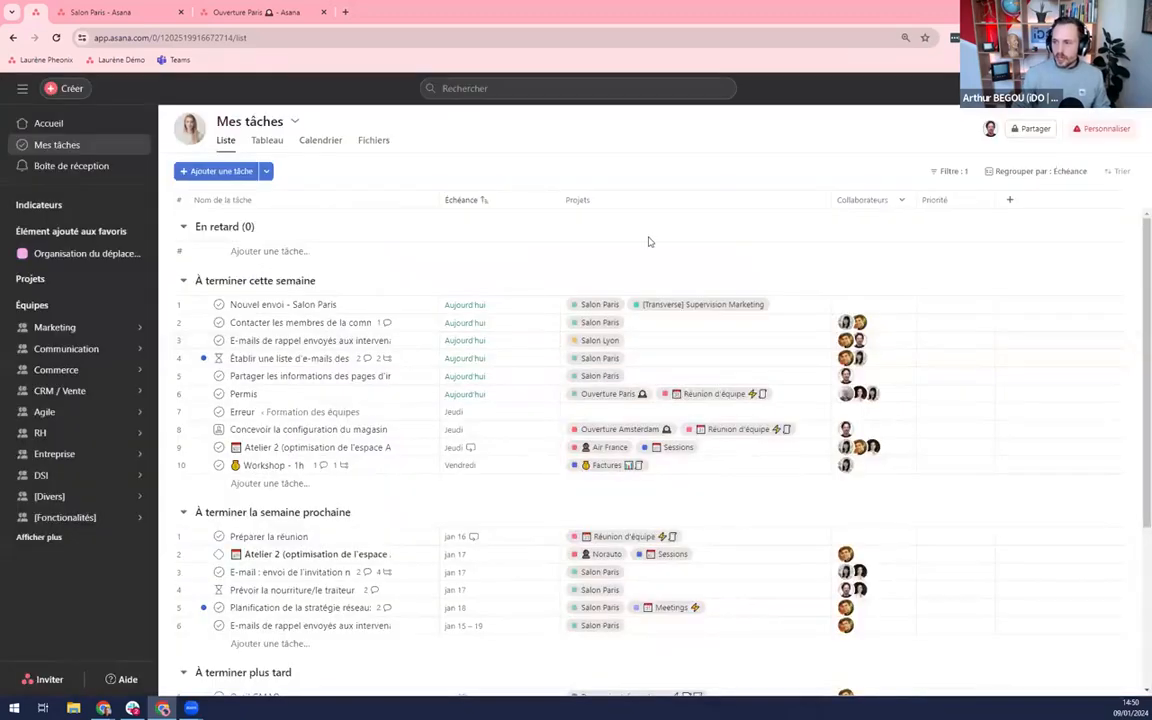
Set the priority of the first three tasks under "À terminer cette semaine" to Moyenne, Élevée and Moyenne respectively.
{"action": "left_click", "coordinate": [953, 306]}
{"action": "left_click", "coordinate": [976, 384]}
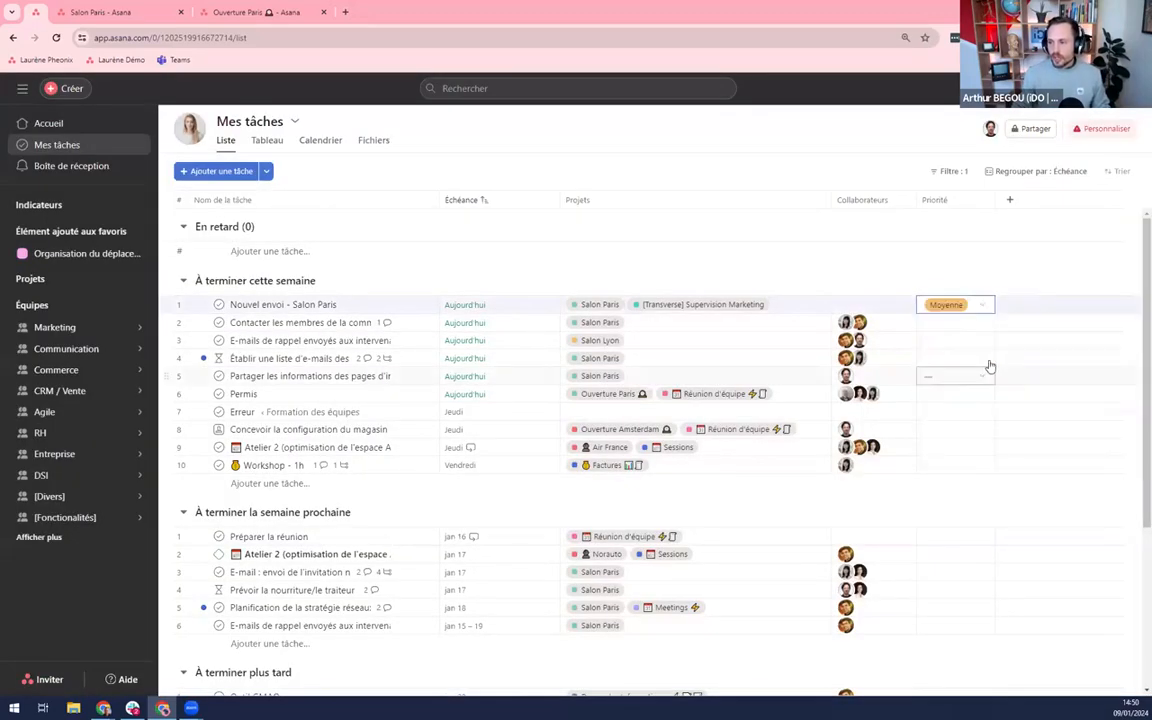
{"action": "left_click", "coordinate": [978, 326]}
{"action": "left_click", "coordinate": [962, 414]}
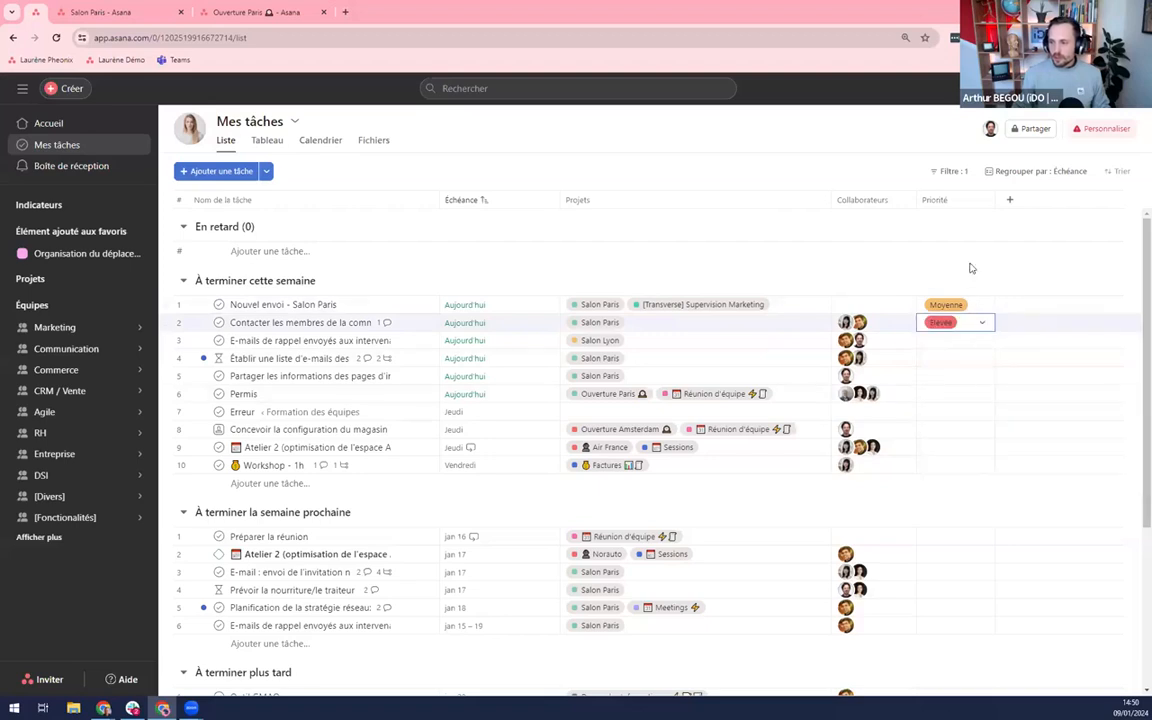
{"action": "left_click", "coordinate": [958, 341]}
{"action": "left_click", "coordinate": [978, 406]}
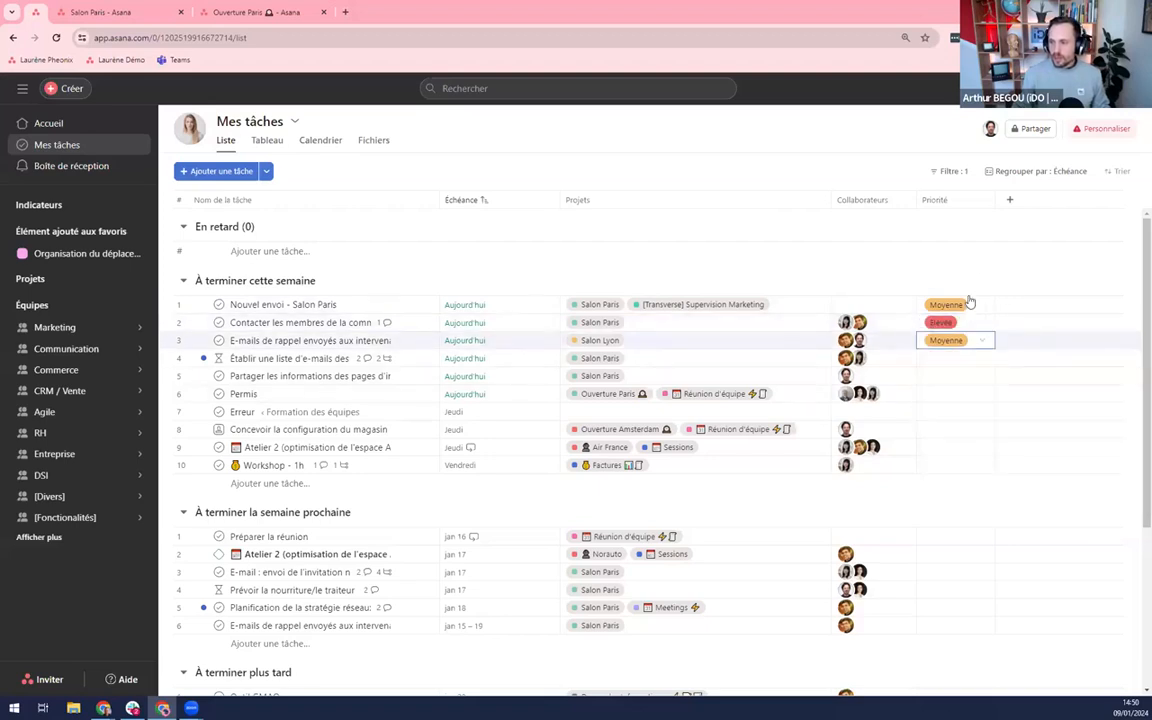
View Mes tâches as a board and as a calendar displayed by month, and look through the January 2024 tasks.
{"action": "left_click", "coordinate": [267, 147]}
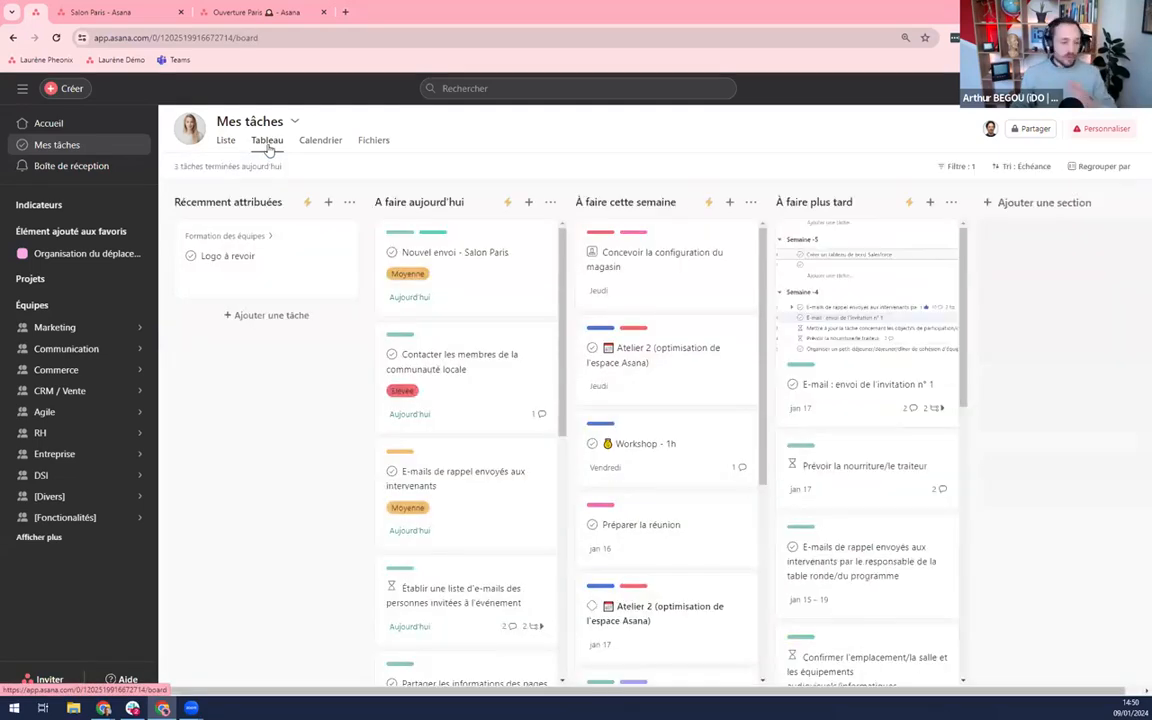
{"action": "left_click", "coordinate": [329, 148]}
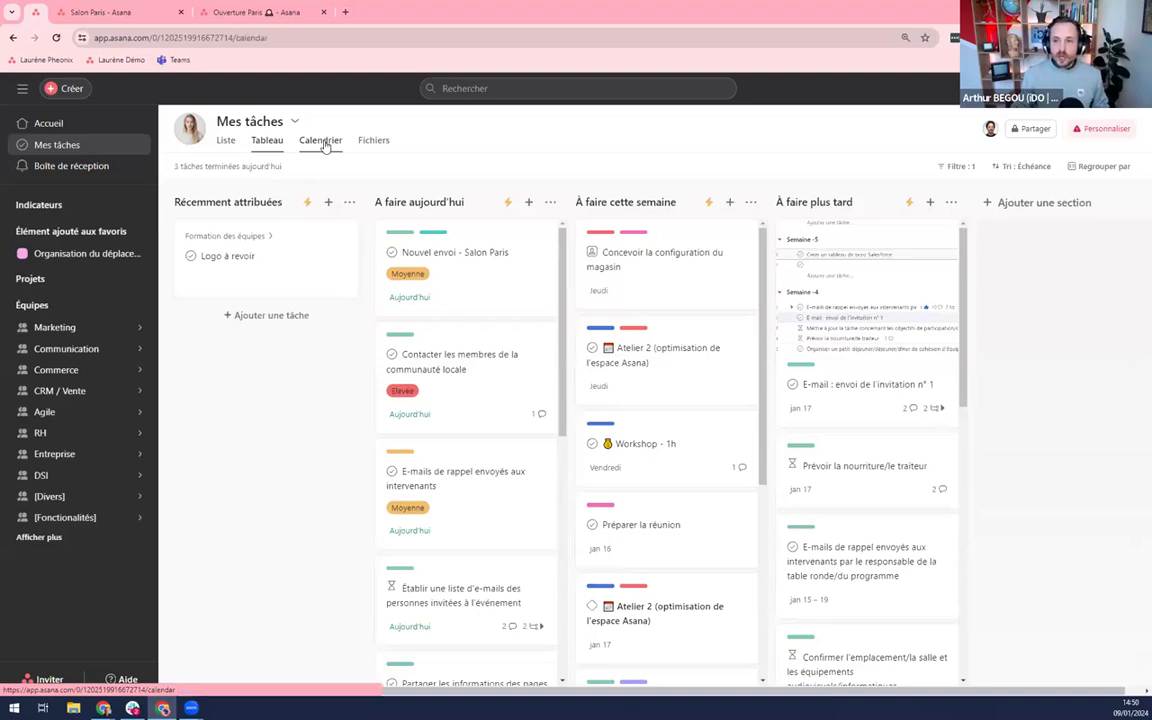
{"action": "left_click", "coordinate": [990, 169]}
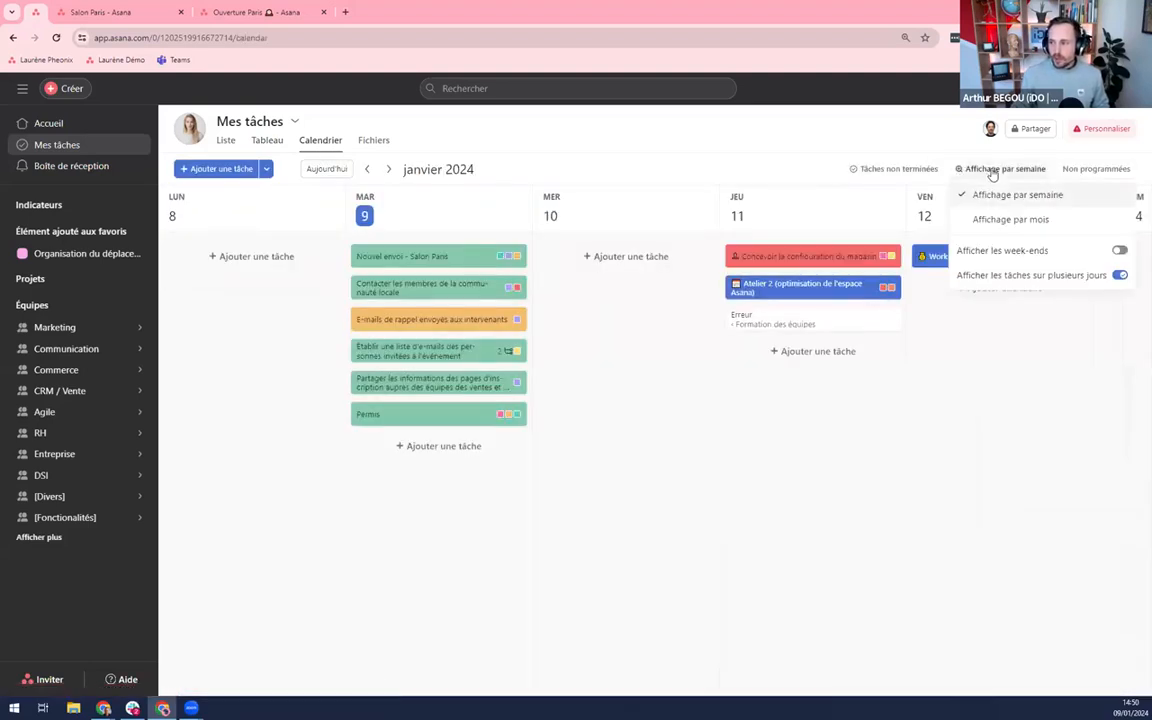
{"action": "left_click", "coordinate": [1035, 221]}
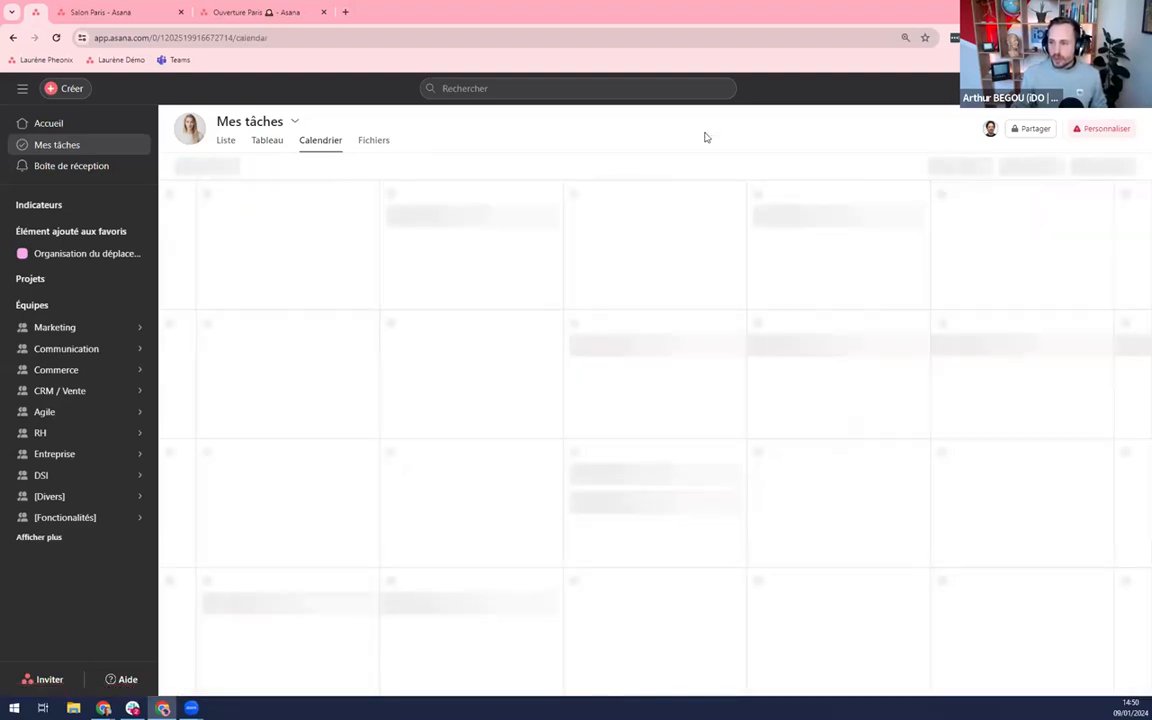
{"action": "scroll", "coordinate": [699, 216], "scroll_direction": "down", "scroll_amount": 2}
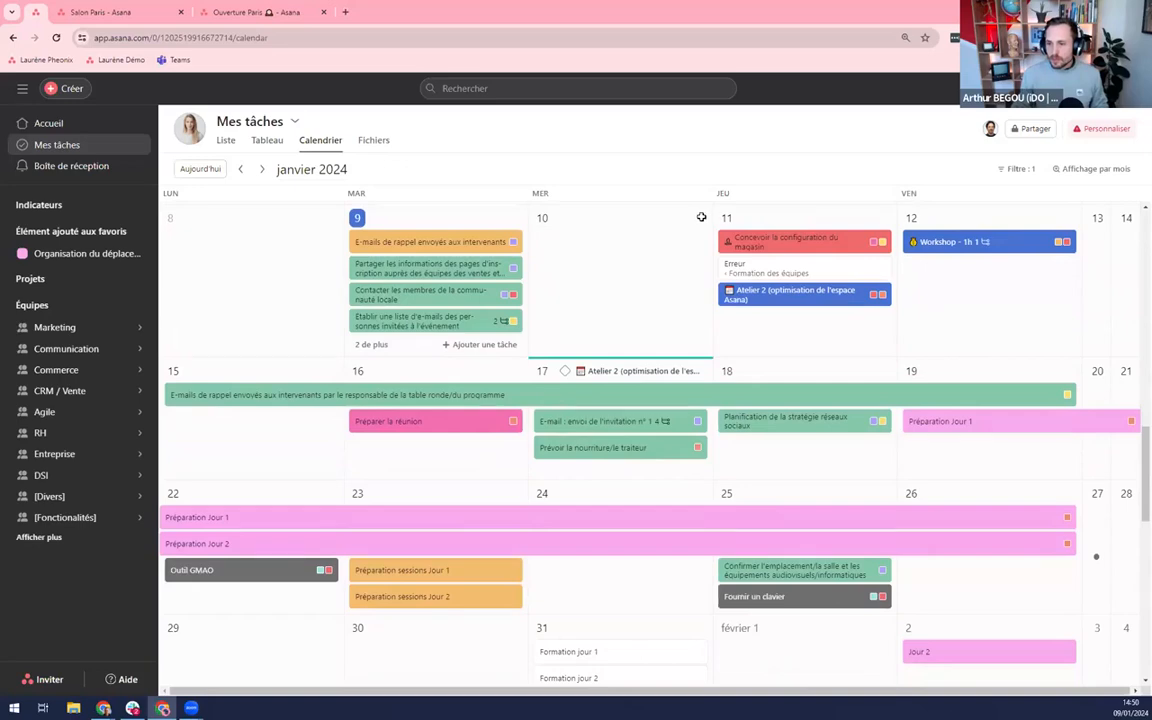
Add a task due today to the Mes tâches list, titled "Envoyer un email à" followed by the recipient's name.
{"action": "left_click", "coordinate": [226, 142]}
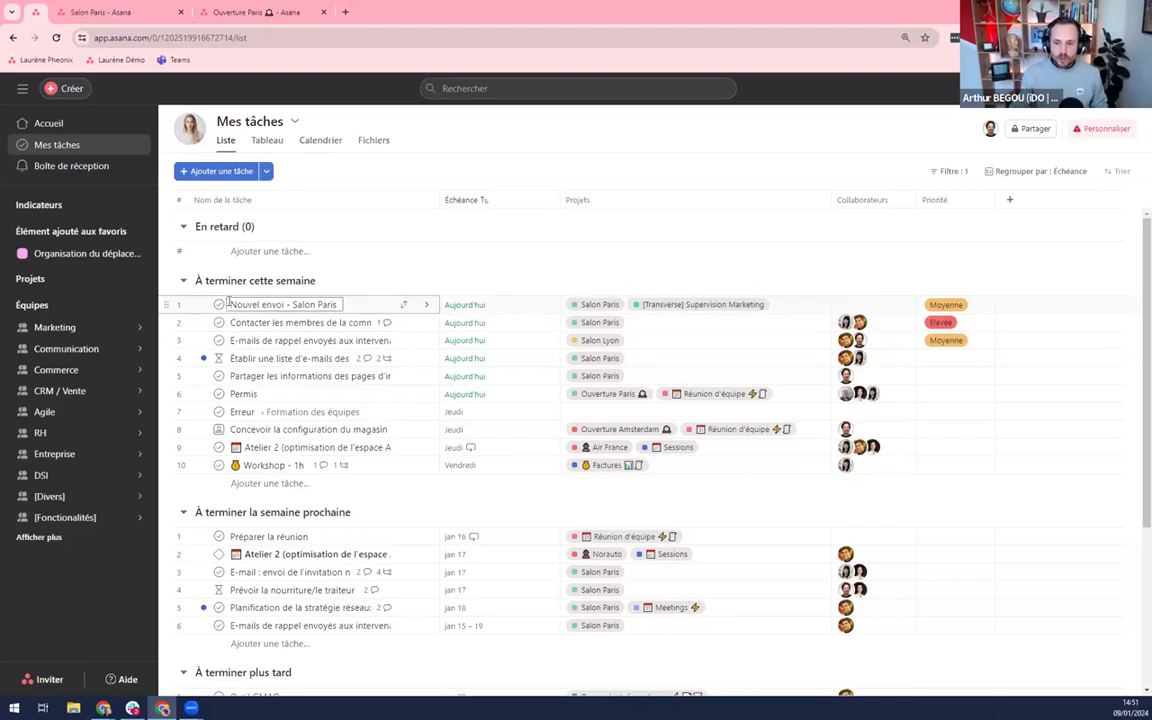
{"action": "left_click", "coordinate": [215, 171]}
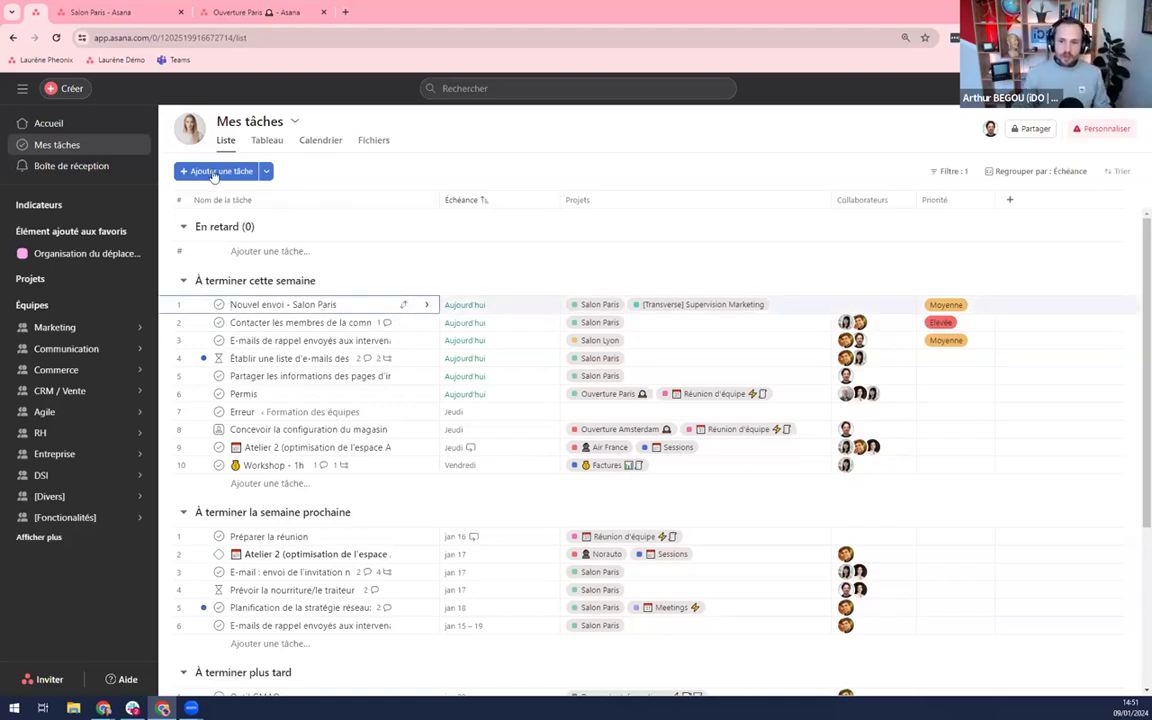
{"action": "type", "text": "En"}
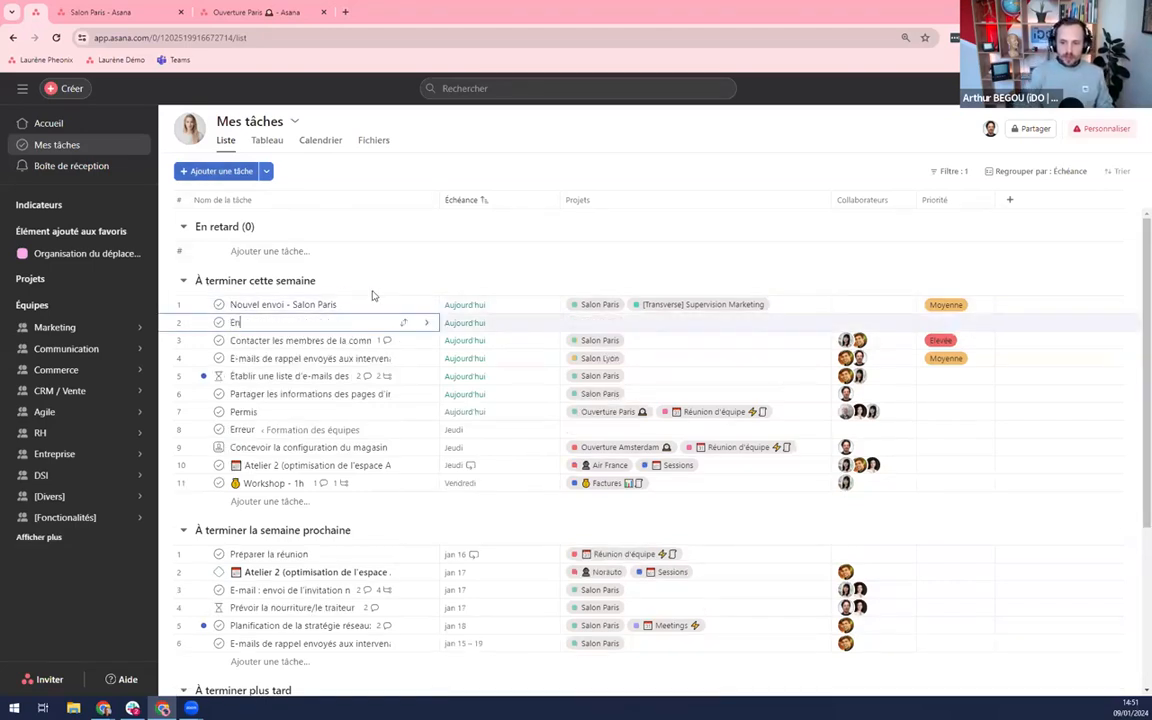
{"action": "type", "text": "voyer un email à"}
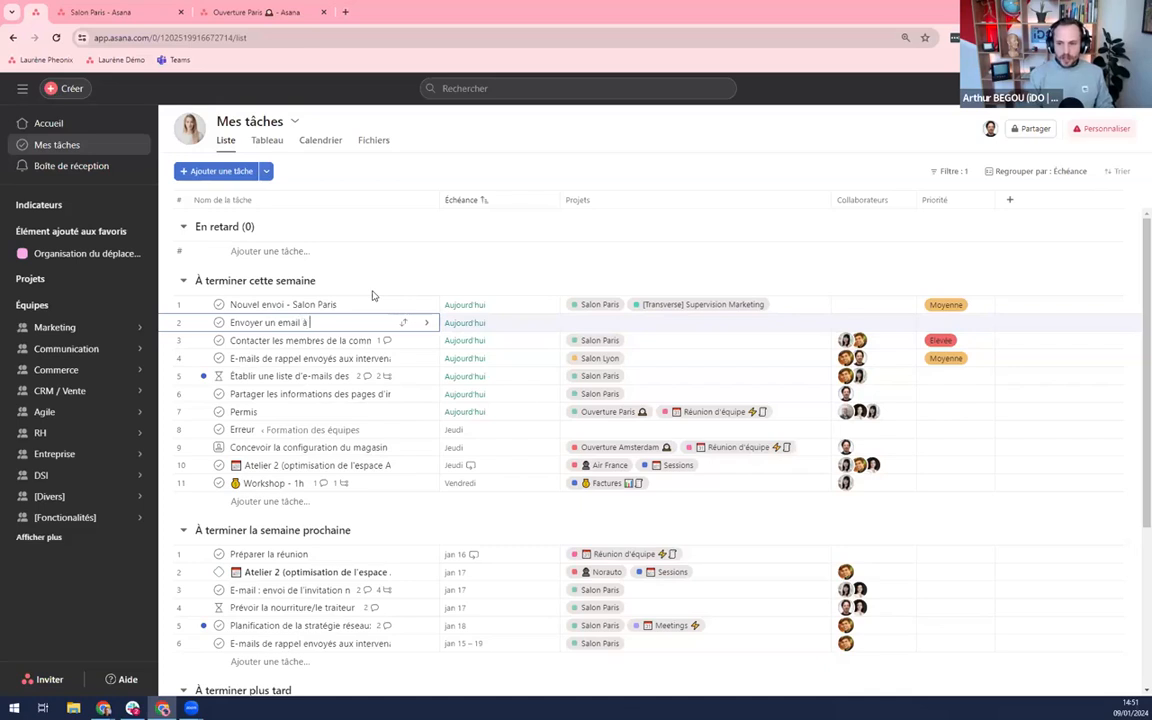
{"action": "type", "text": " M. DUPONT"}
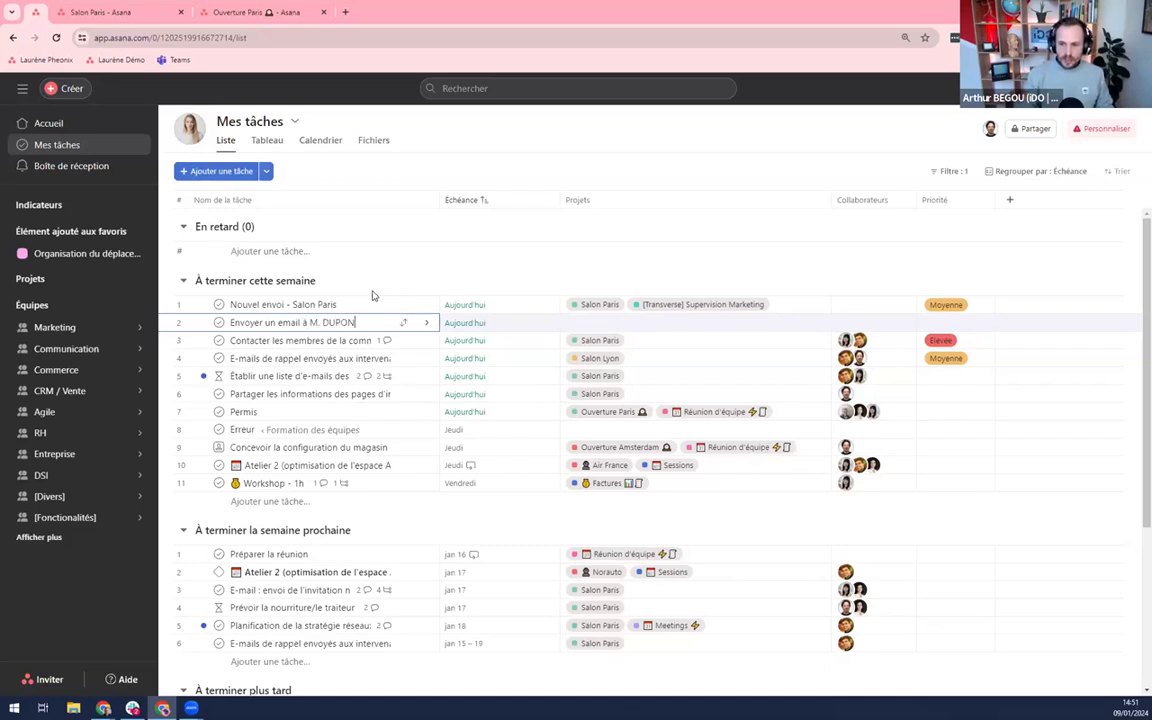
{"action": "left_click", "coordinate": [438, 286]}
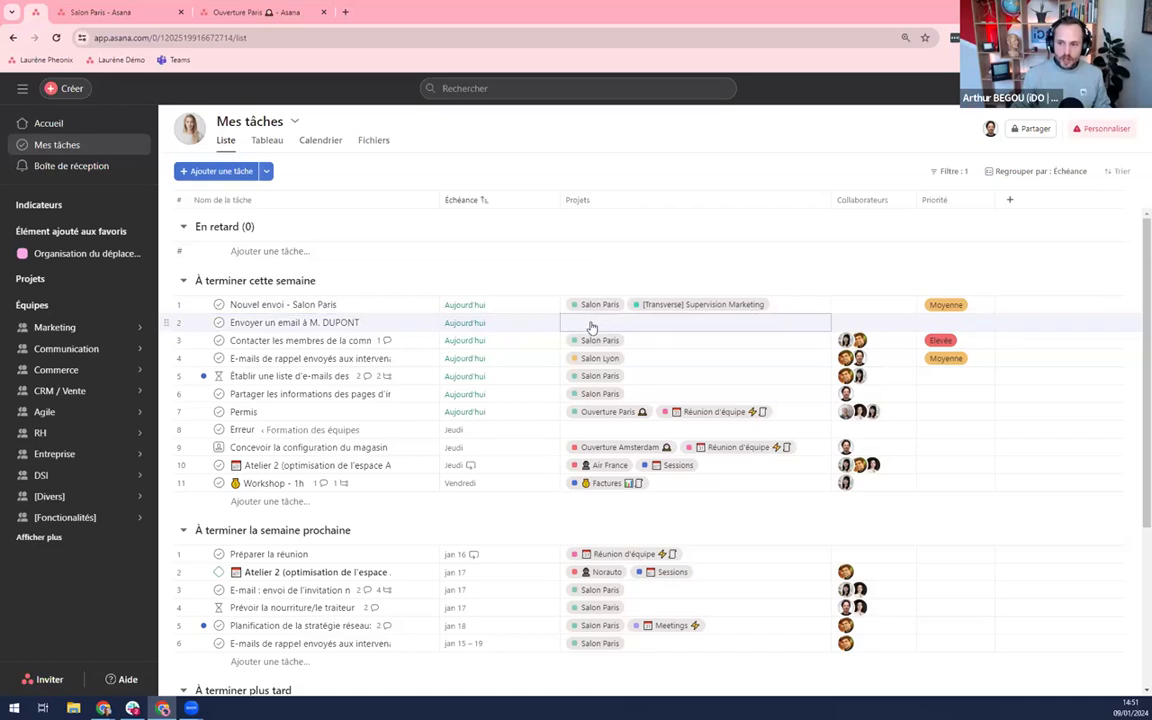
Open the details of the new email task, check its visibility notice, and close the details.
{"action": "left_click", "coordinate": [381, 328]}
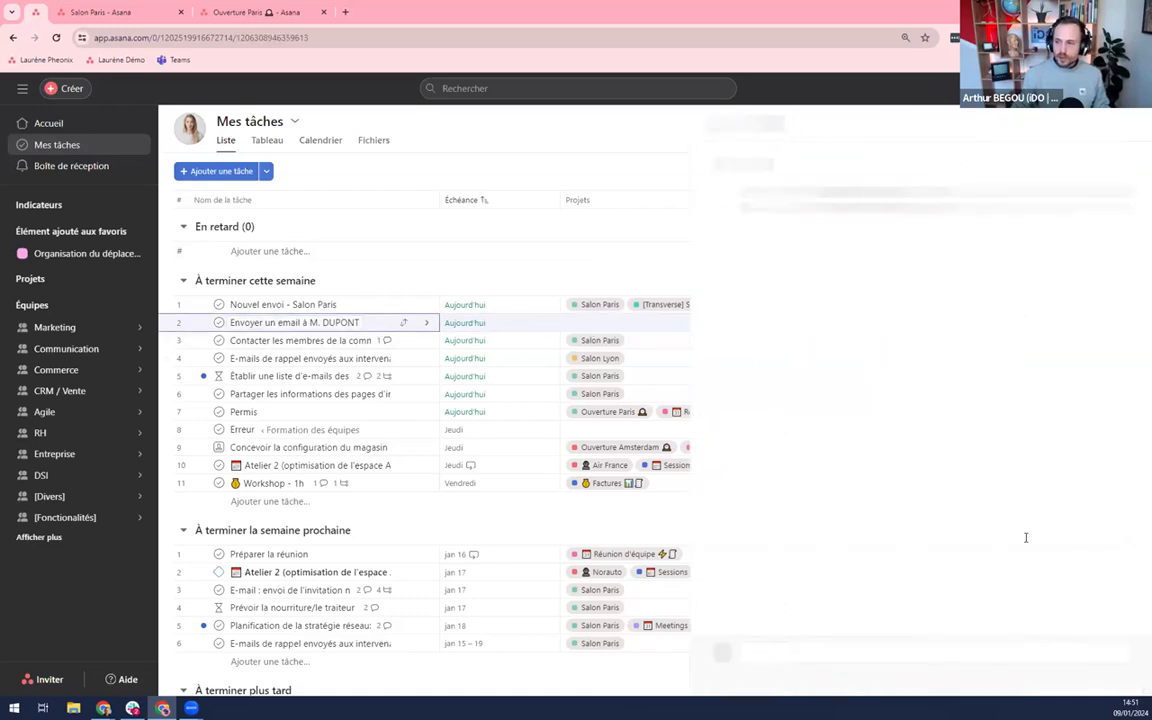
{"action": "triple_click", "coordinate": [781, 158]}
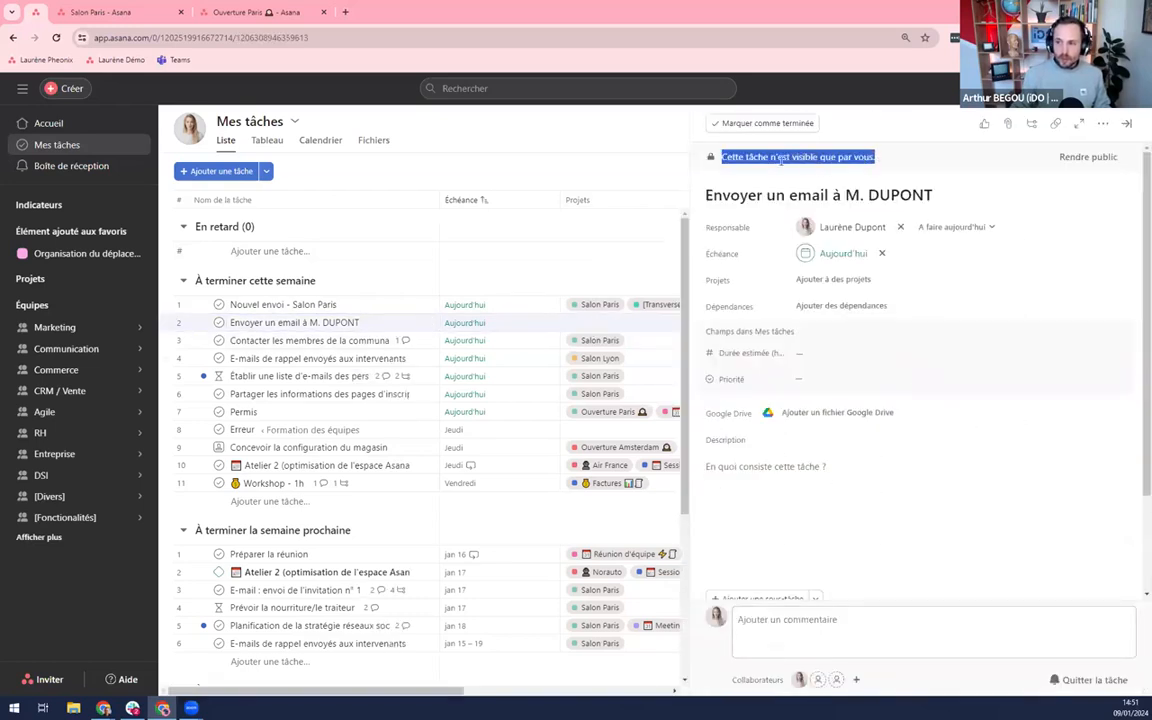
{"action": "left_click", "coordinate": [553, 277]}
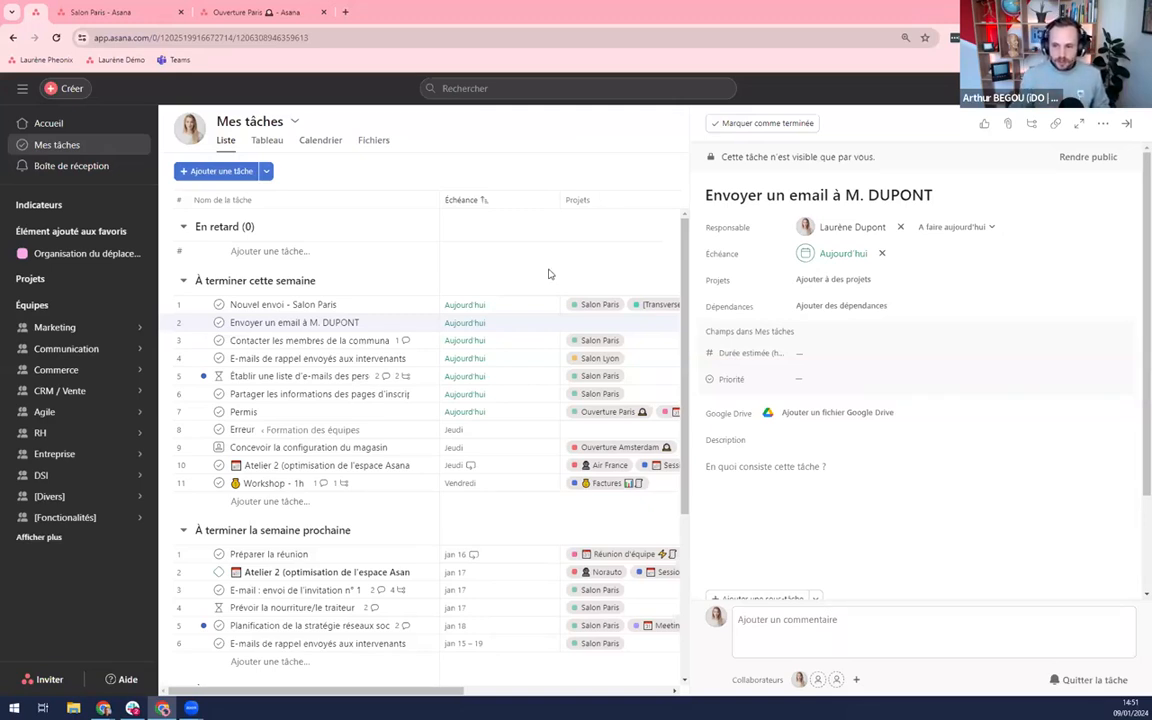
{"action": "key", "text": "Escape"}
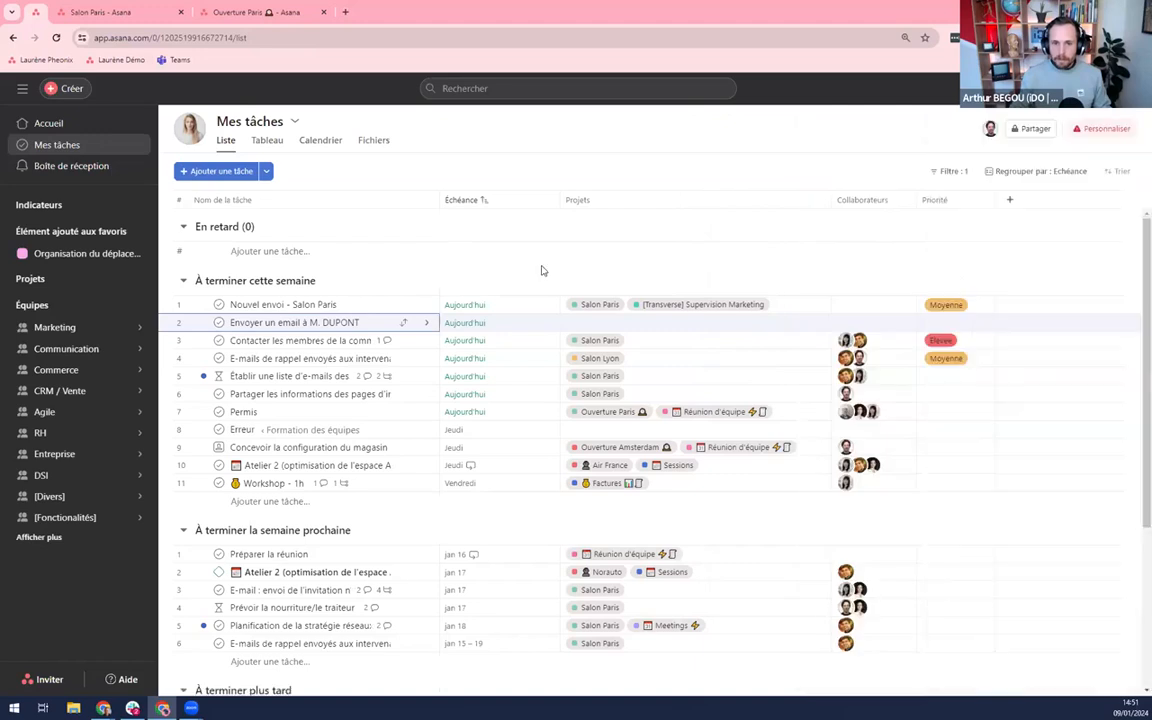
Look through the Accueil page widgets, from the personal notepad and task lists to projects, goals, draft comments, forms and users.
{"action": "left_click", "coordinate": [78, 123]}
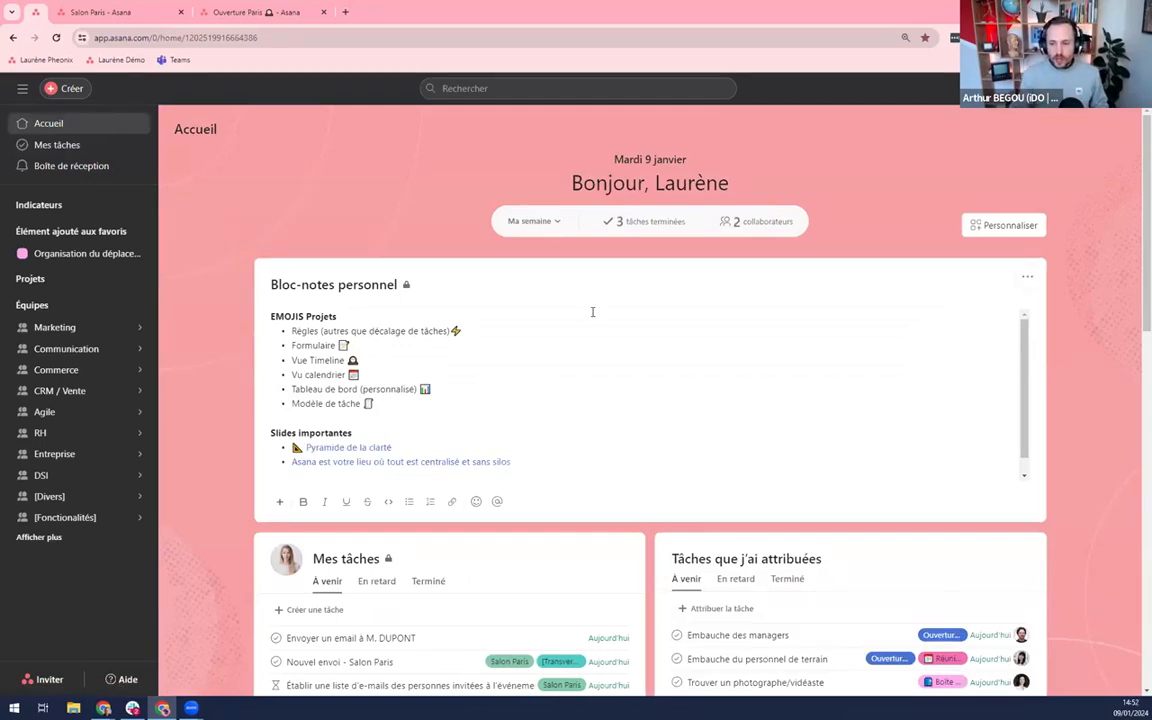
{"action": "scroll", "coordinate": [700, 360], "scroll_direction": "down", "scroll_amount": 1}
{"action": "scroll", "coordinate": [674, 499], "scroll_direction": "down", "scroll_amount": 2}
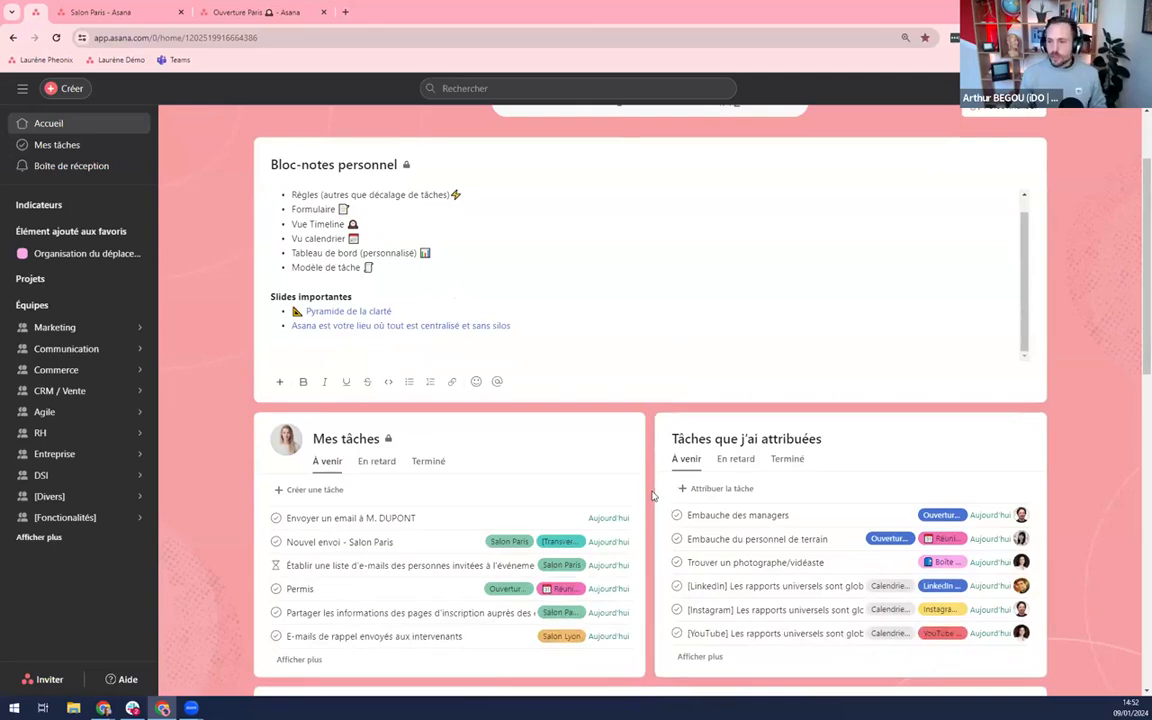
{"action": "scroll", "coordinate": [667, 399], "scroll_direction": "down", "scroll_amount": 1}
{"action": "scroll", "coordinate": [700, 460], "scroll_direction": "down", "scroll_amount": 3}
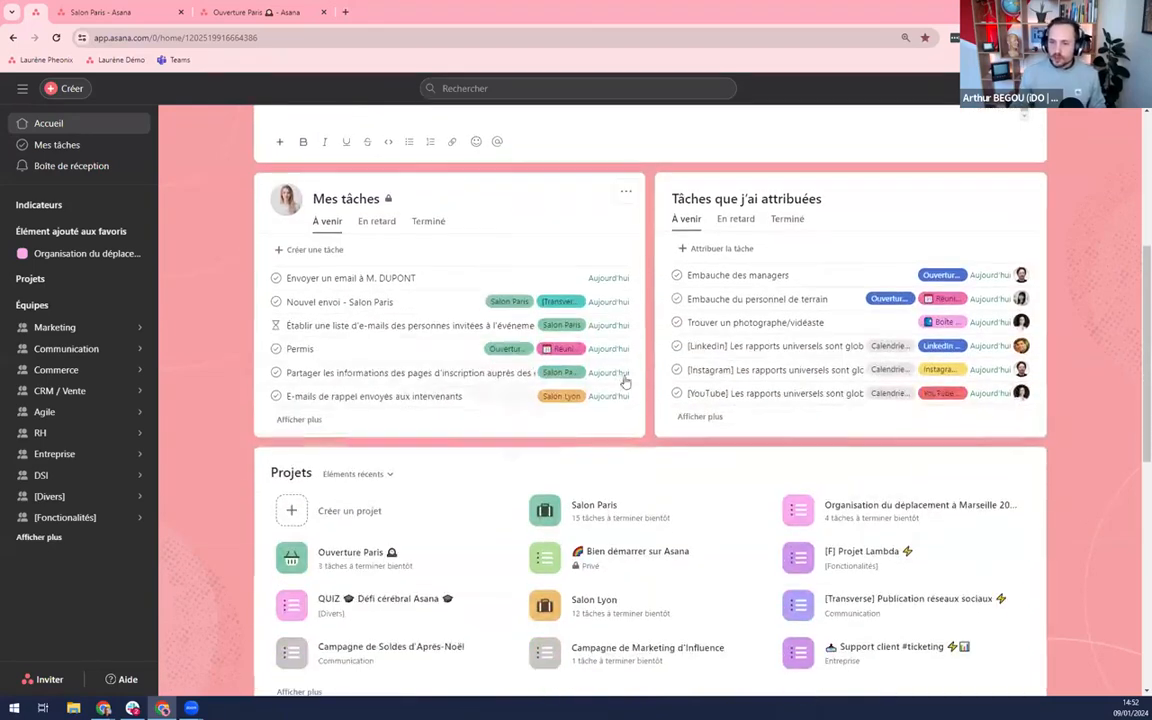
{"action": "mouse_move", "coordinate": [387, 200]}
{"action": "scroll", "coordinate": [608, 550], "scroll_direction": "down", "scroll_amount": 2}
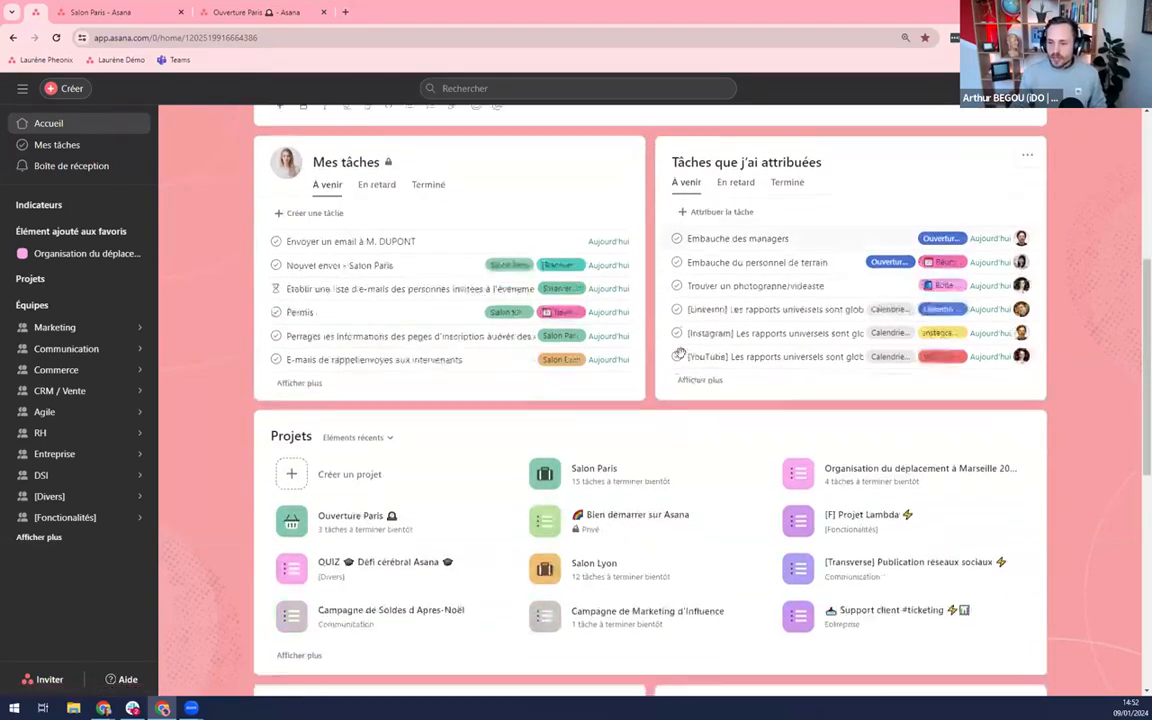
{"action": "scroll", "coordinate": [608, 550], "scroll_direction": "down", "scroll_amount": 3}
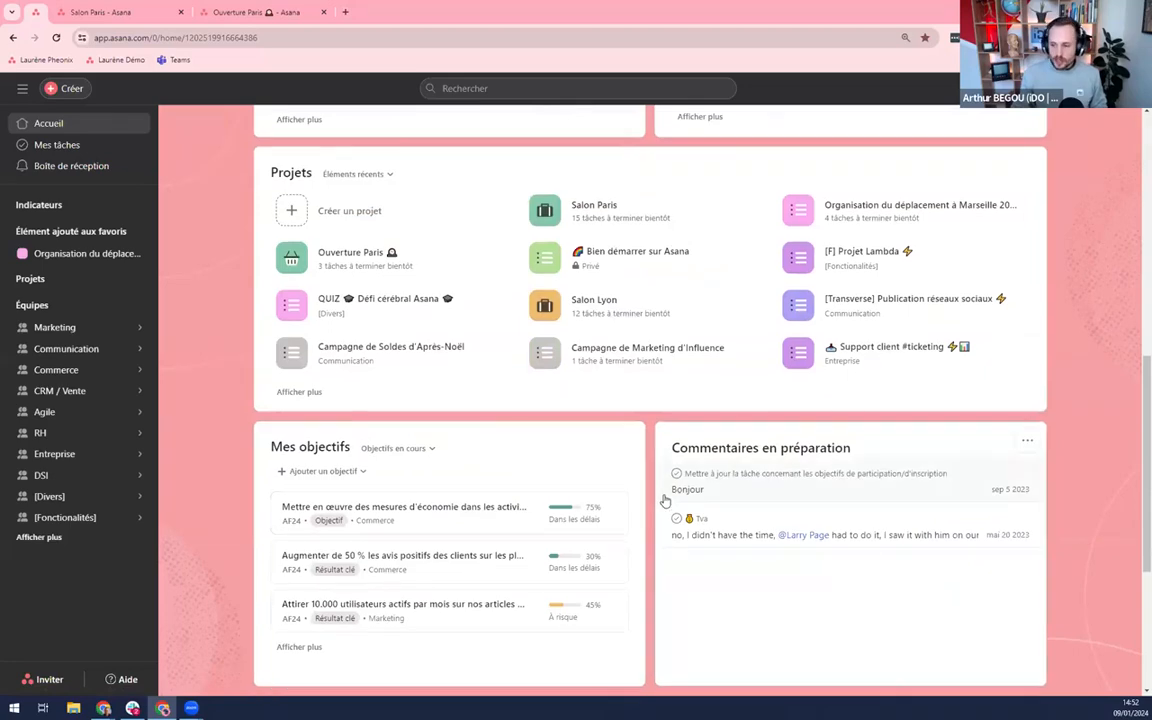
{"action": "scroll", "coordinate": [651, 503], "scroll_direction": "up", "scroll_amount": 10}
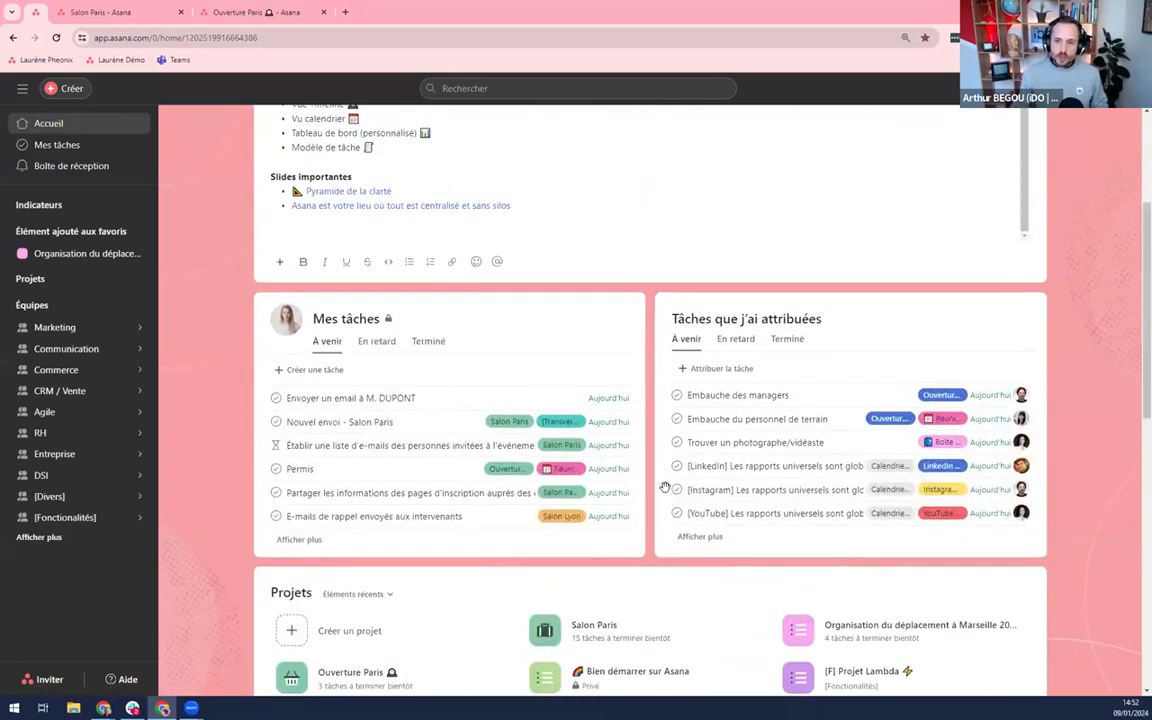
{"action": "scroll", "coordinate": [450, 510], "scroll_direction": "down", "scroll_amount": 3}
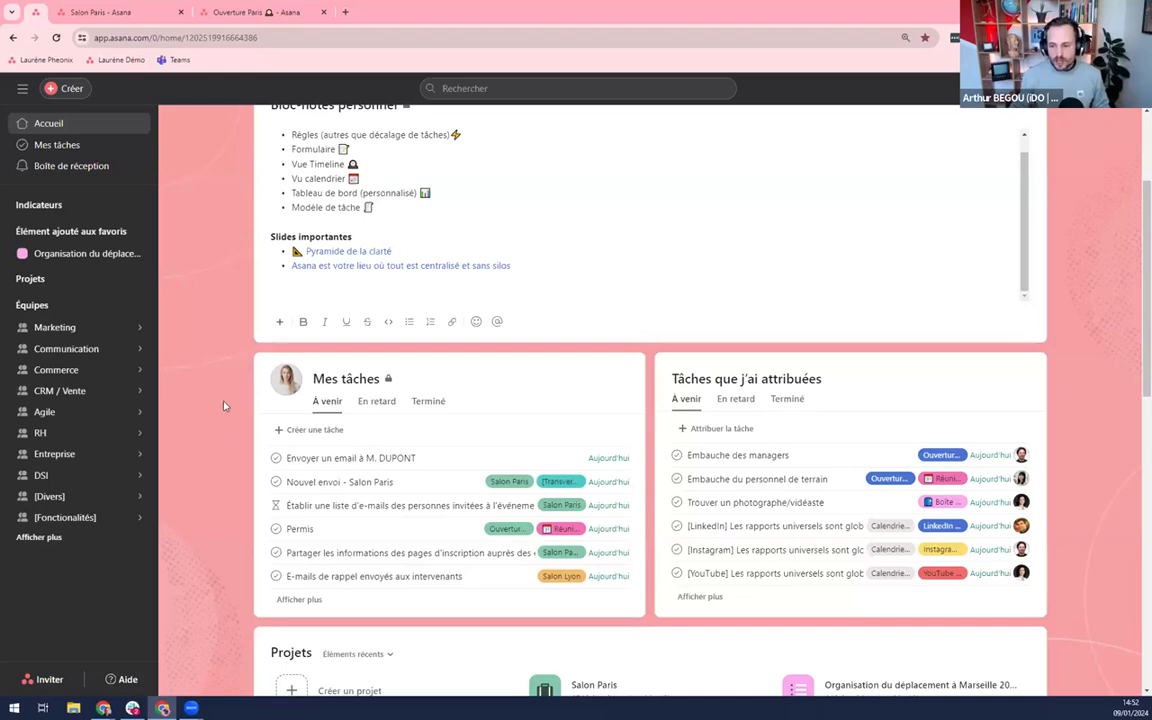
{"action": "scroll", "coordinate": [225, 396], "scroll_direction": "down", "scroll_amount": 9}
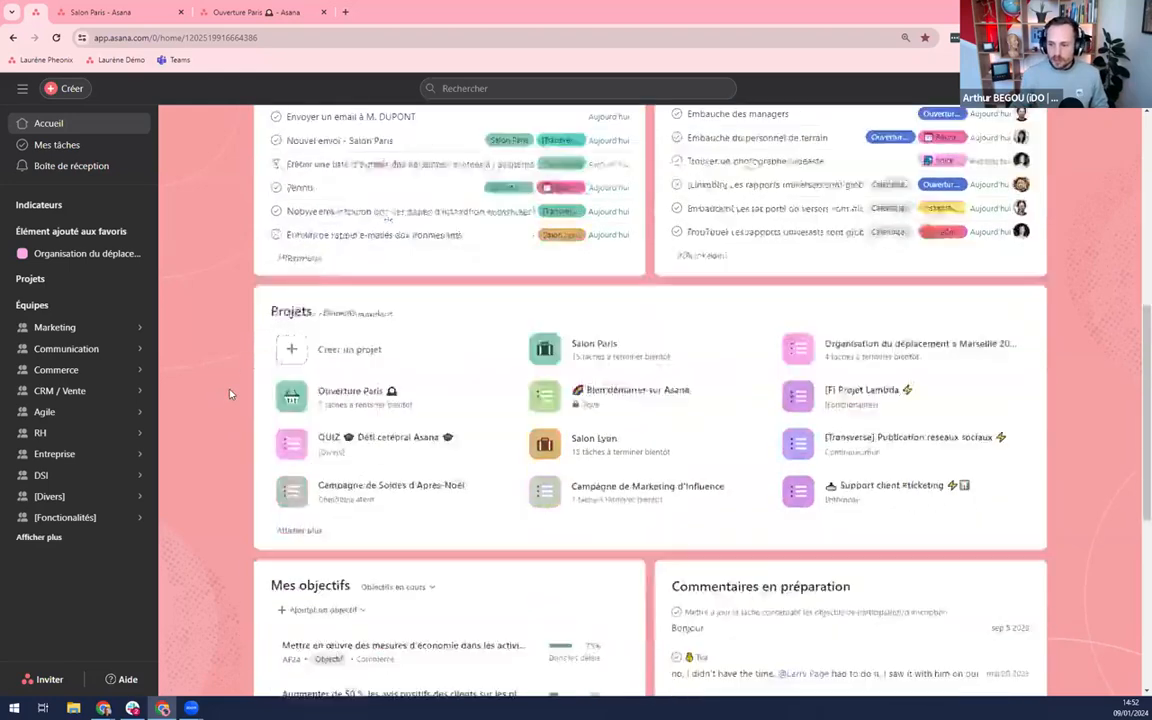
{"action": "scroll", "coordinate": [230, 393], "scroll_direction": "down", "scroll_amount": 2}
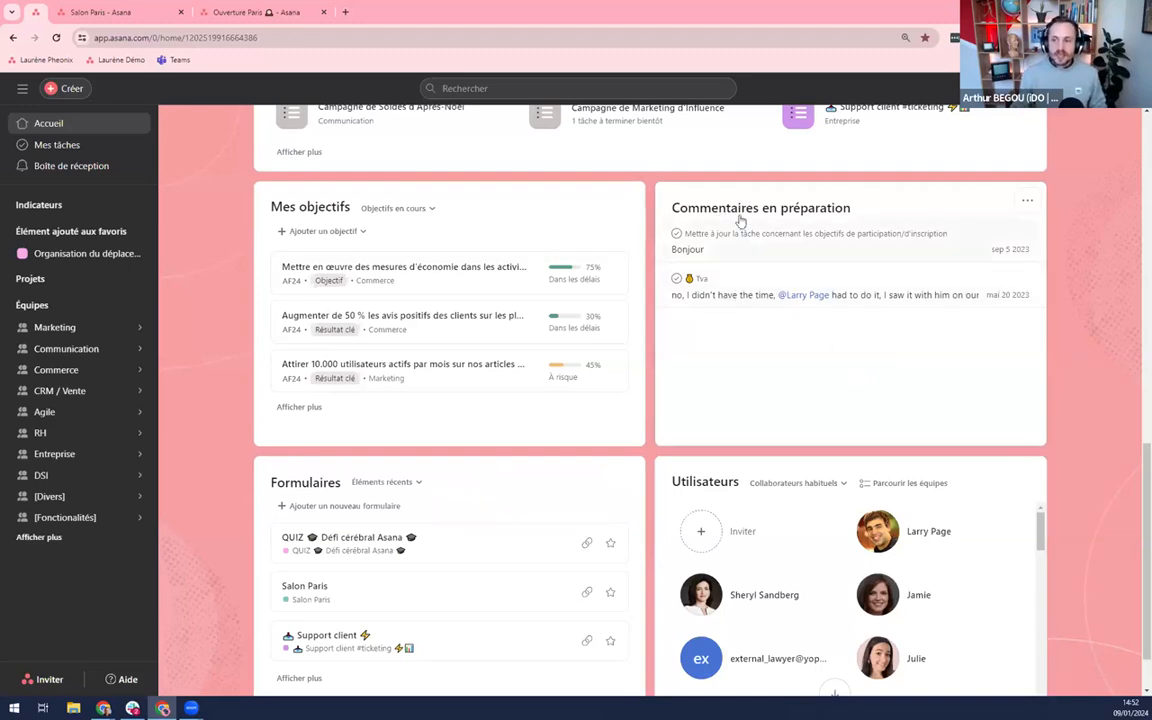
View the draft comment on the Tva task from Commentaires en préparation without posting it, and return to Accueil.
{"action": "left_click", "coordinate": [765, 279]}
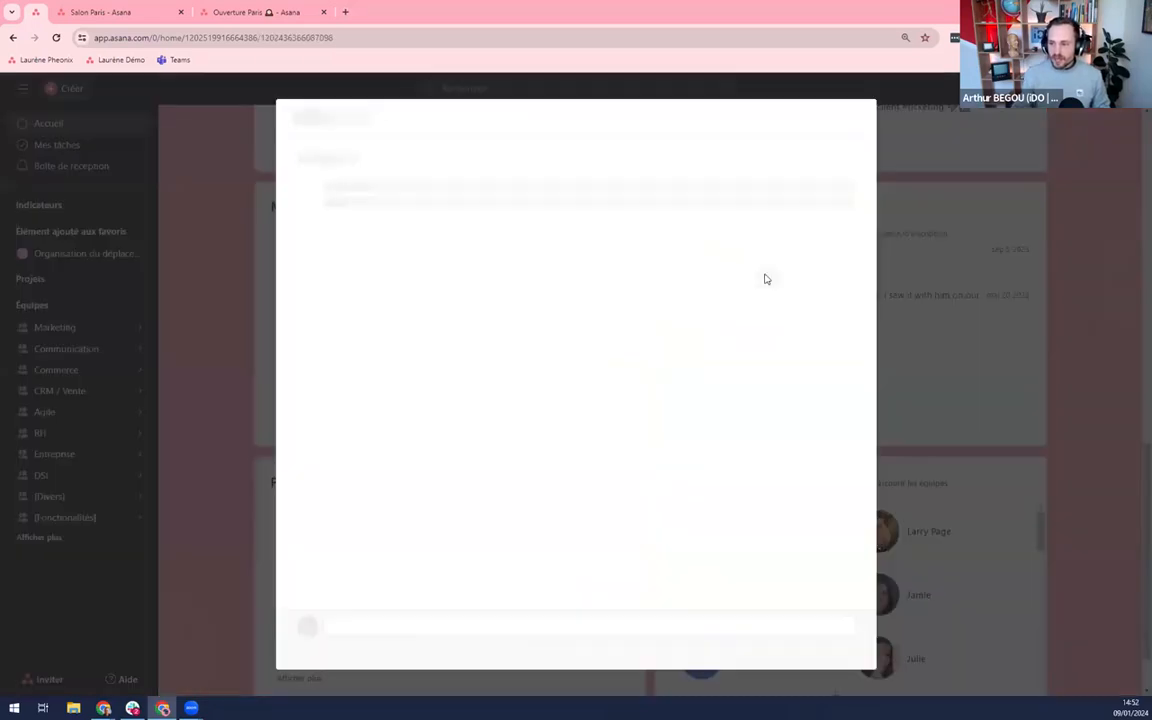
{"action": "left_click", "coordinate": [693, 621]}
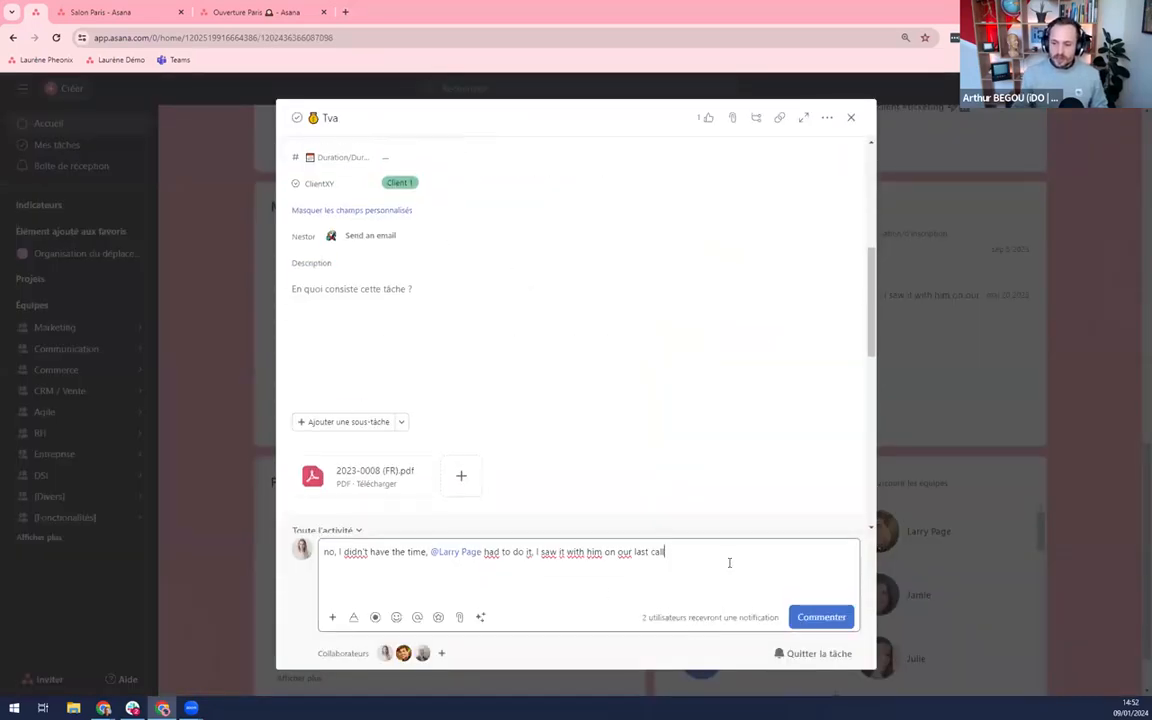
{"action": "left_click", "coordinate": [851, 118]}
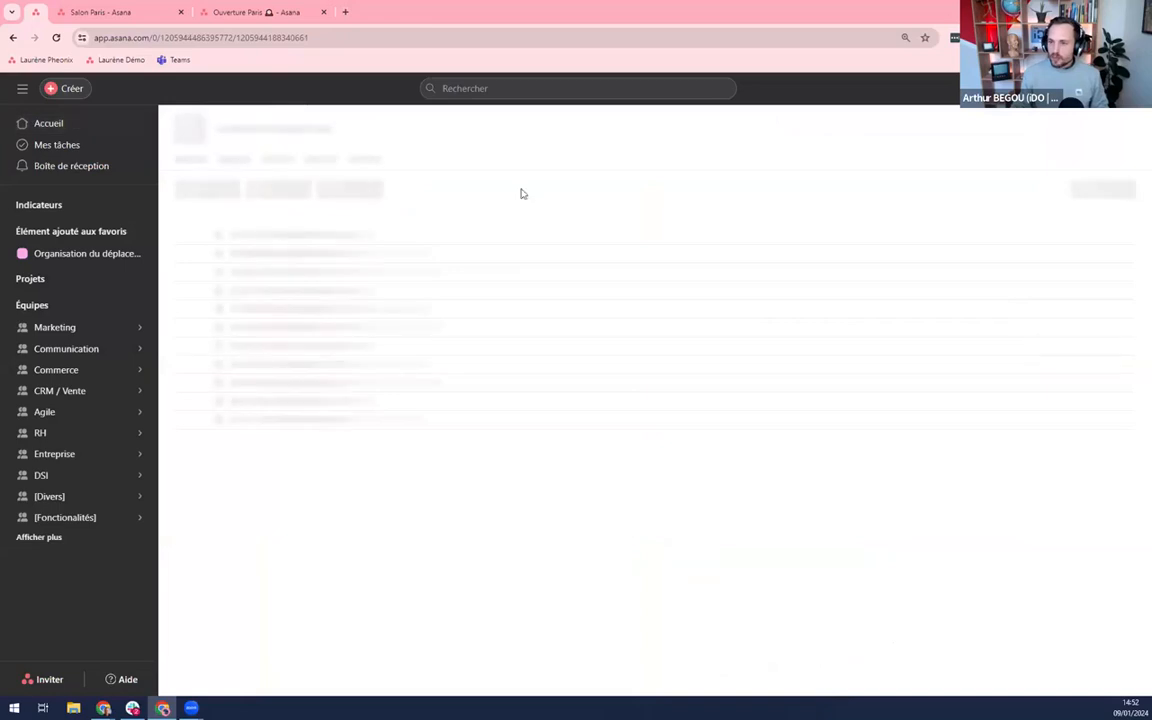
{"action": "left_click", "coordinate": [13, 37]}
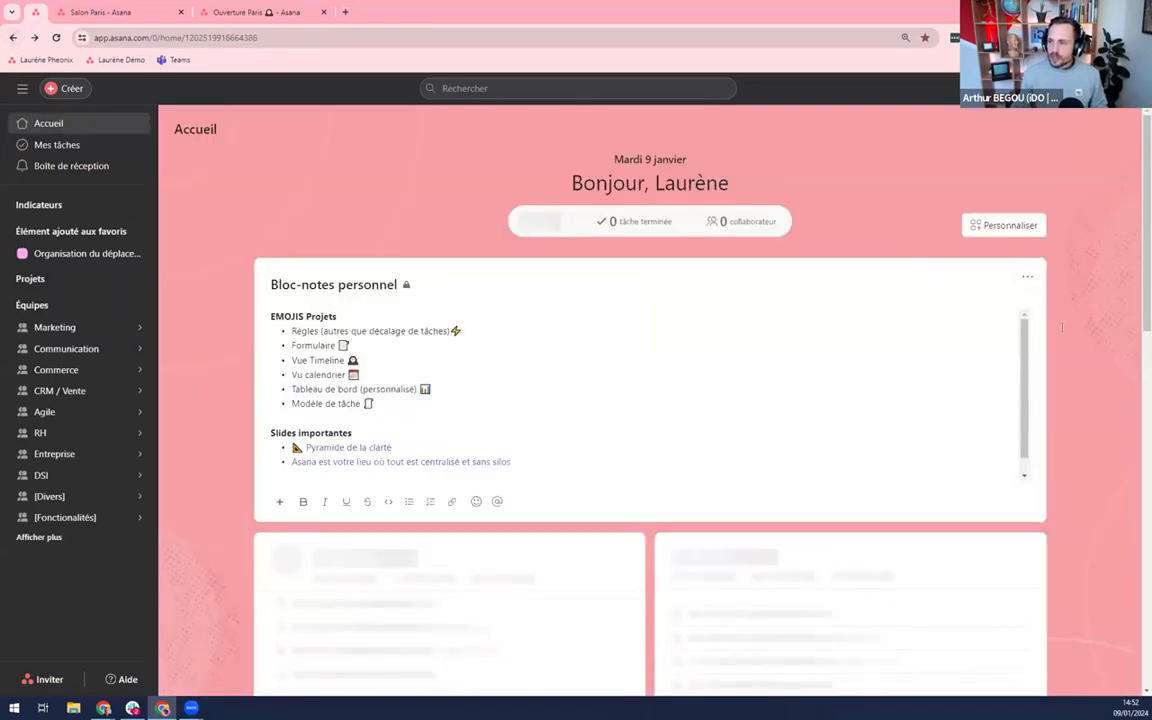
Review the background colour and widget options for customizing Accueil, and close them without making changes.
{"action": "left_click", "coordinate": [1000, 226]}
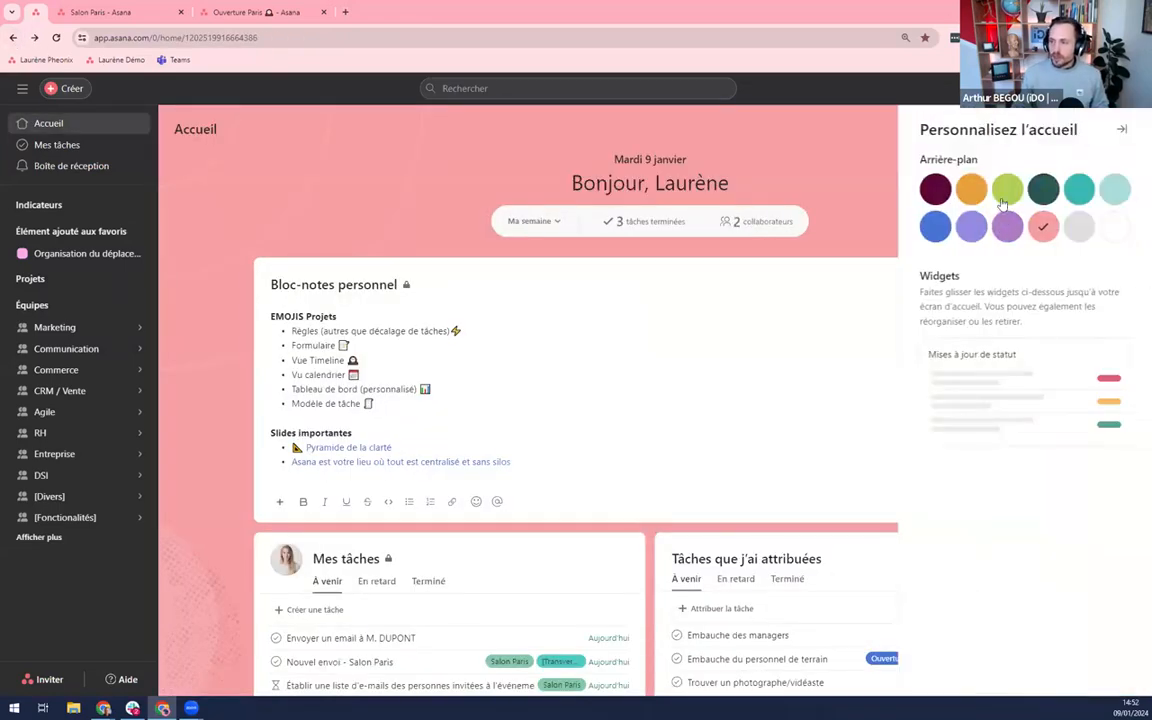
{"action": "left_click", "coordinate": [1122, 132]}
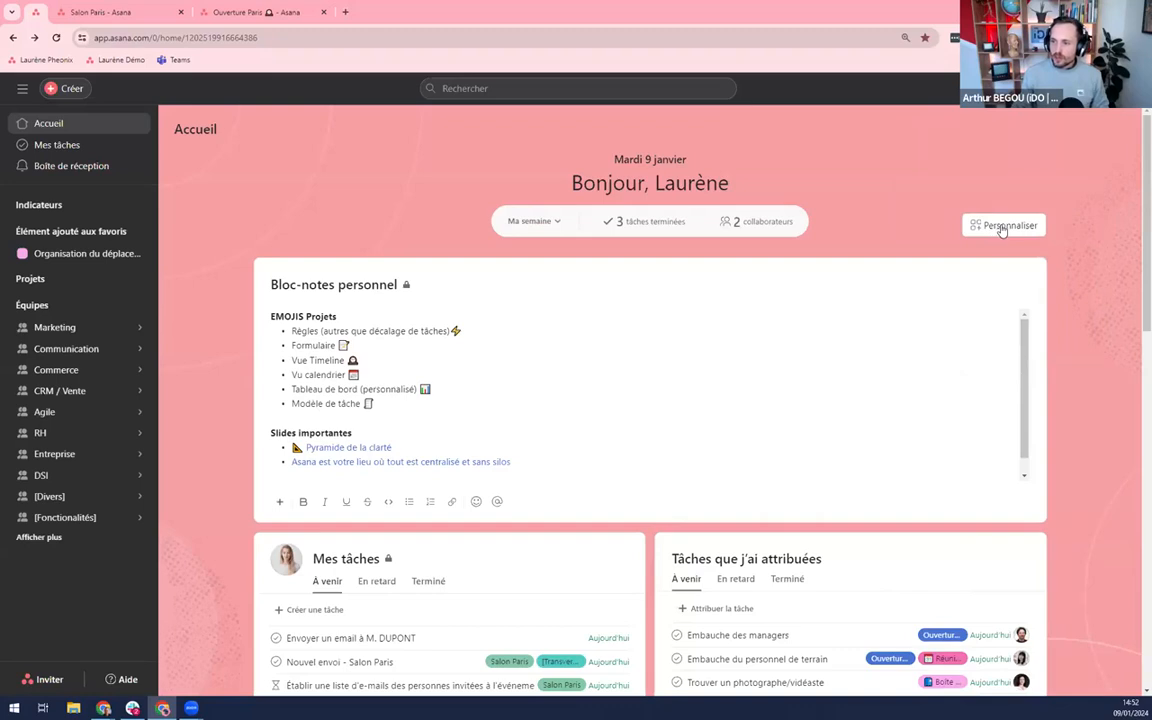
{"action": "left_click", "coordinate": [1003, 226]}
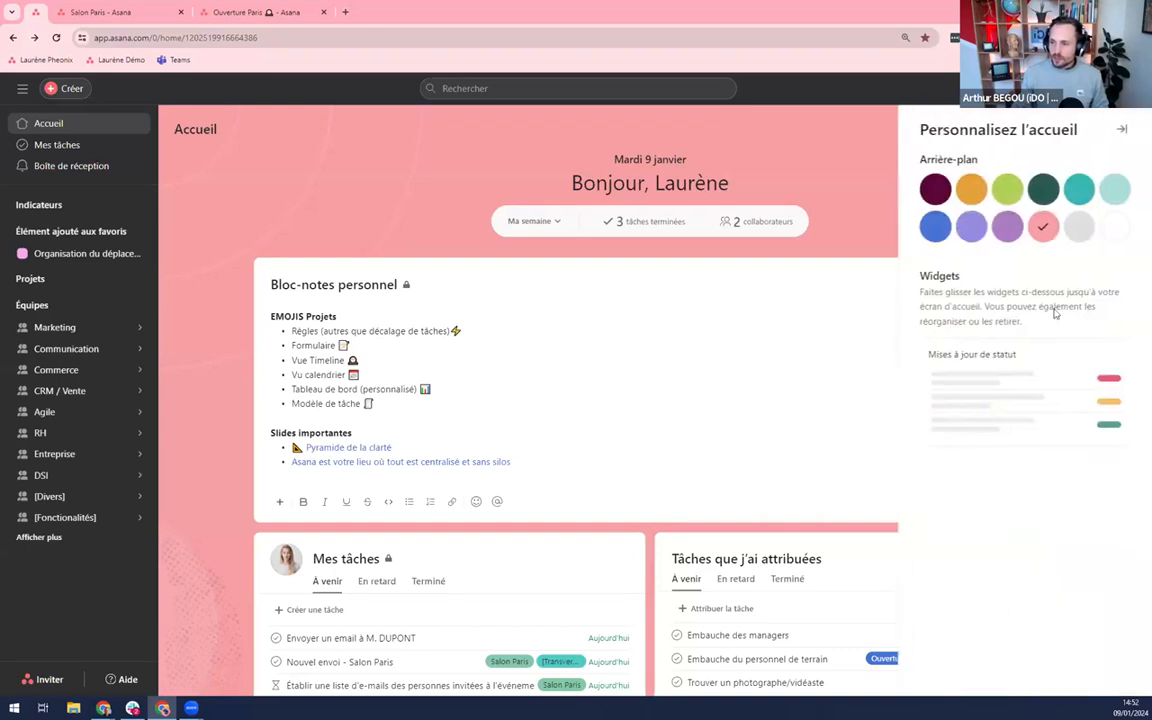
{"action": "left_click", "coordinate": [1123, 132]}
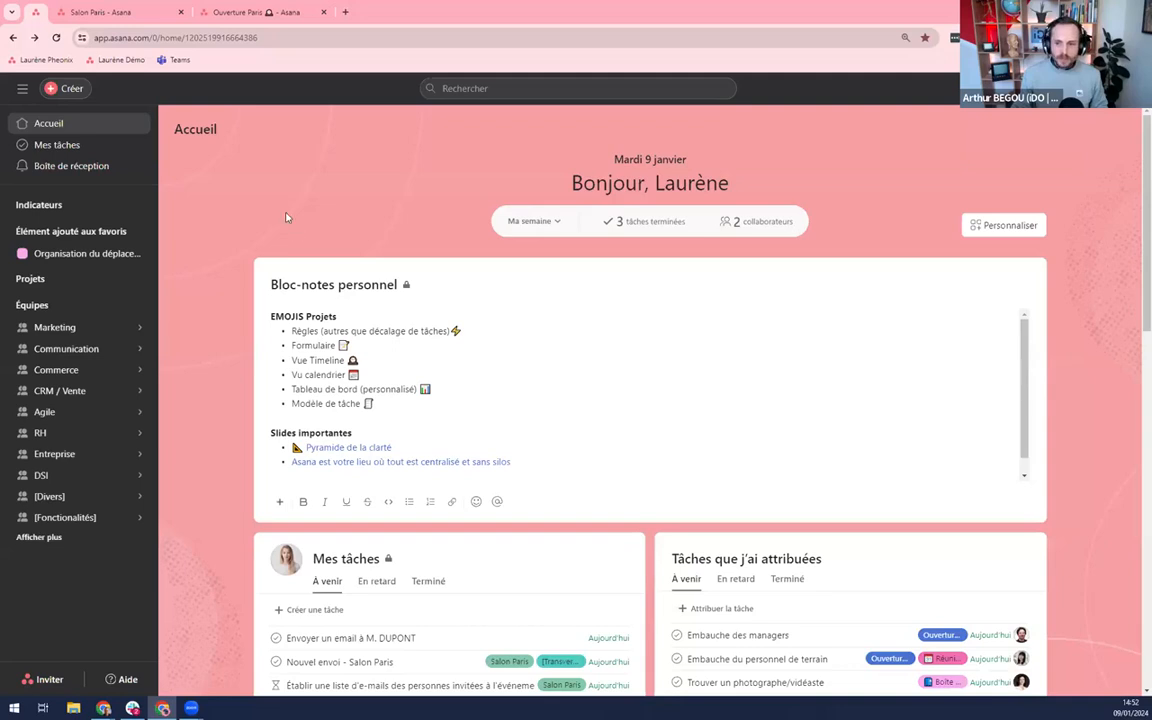
Open the "Bien démarrer sur Asana" project of the [Divers] team and complete the three tasks under "Créer votre premier projet et les tâches associées".
{"action": "left_click", "coordinate": [105, 350]}
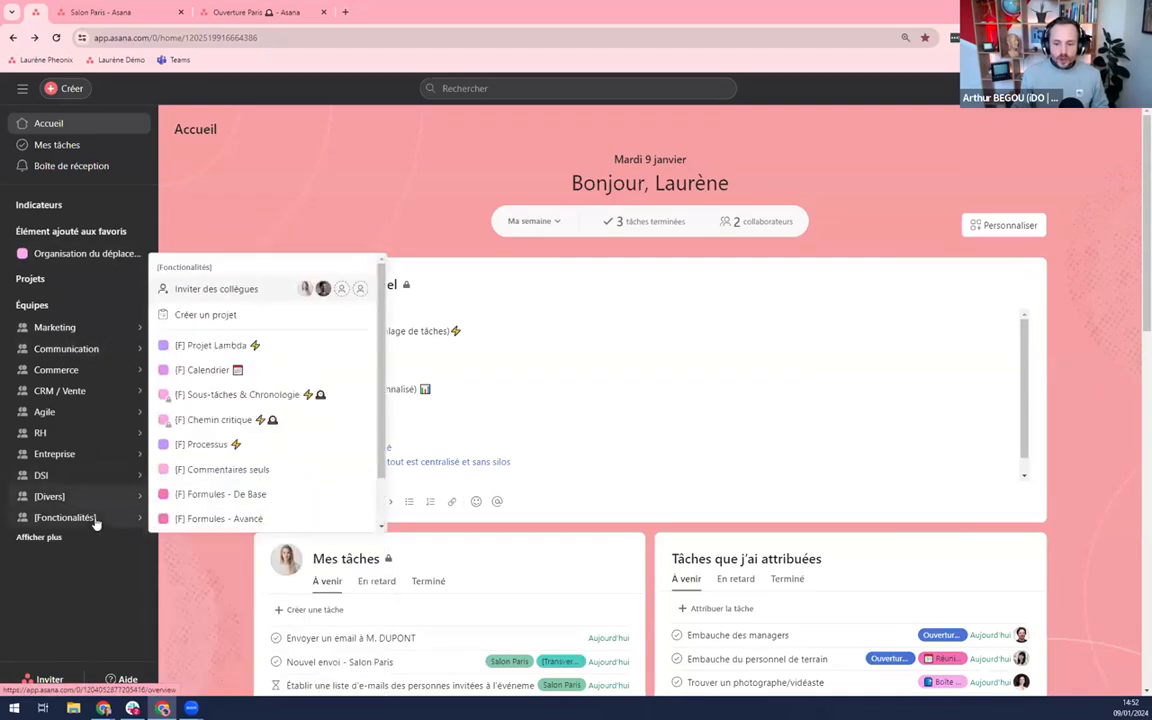
{"action": "mouse_move", "coordinate": [95, 496]}
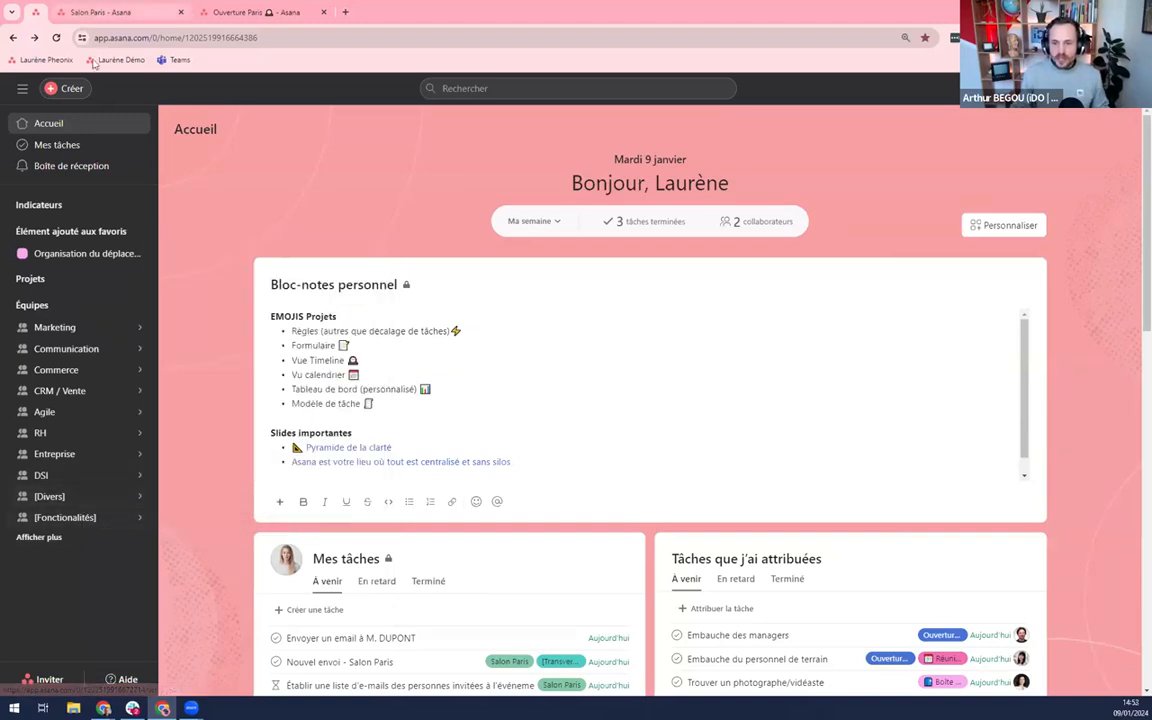
{"action": "left_click", "coordinate": [235, 475]}
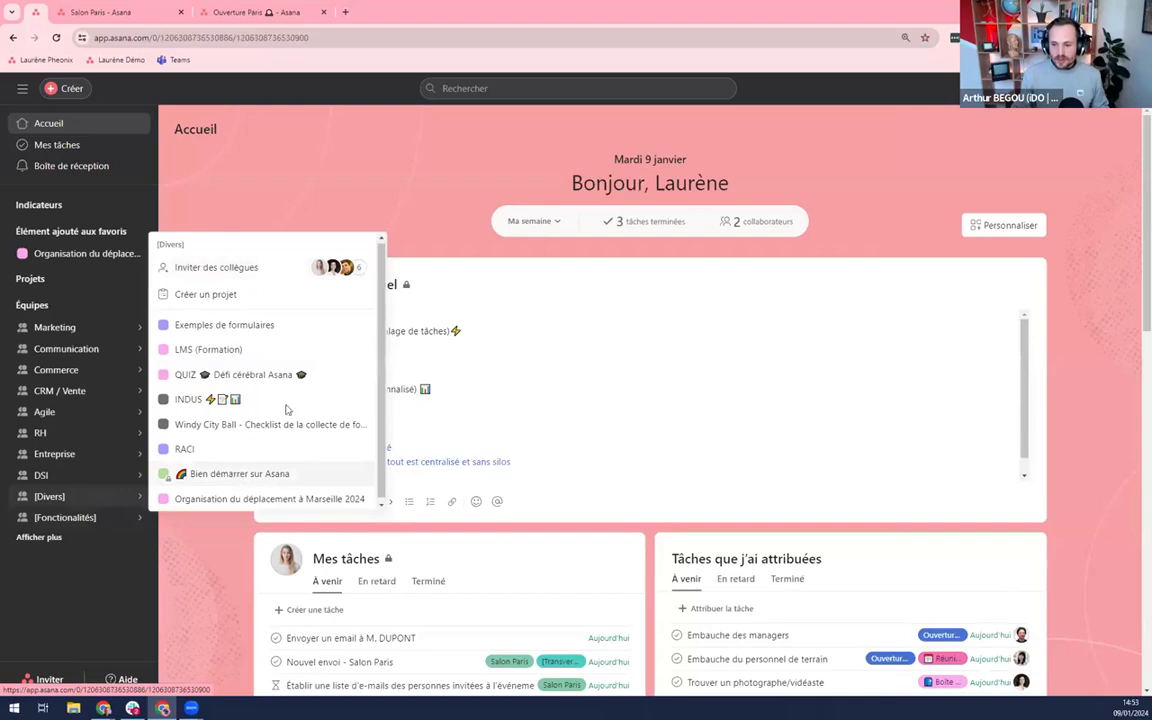
{"action": "scroll", "coordinate": [330, 380], "scroll_direction": "down", "scroll_amount": 2}
{"action": "left_click", "coordinate": [218, 381]}
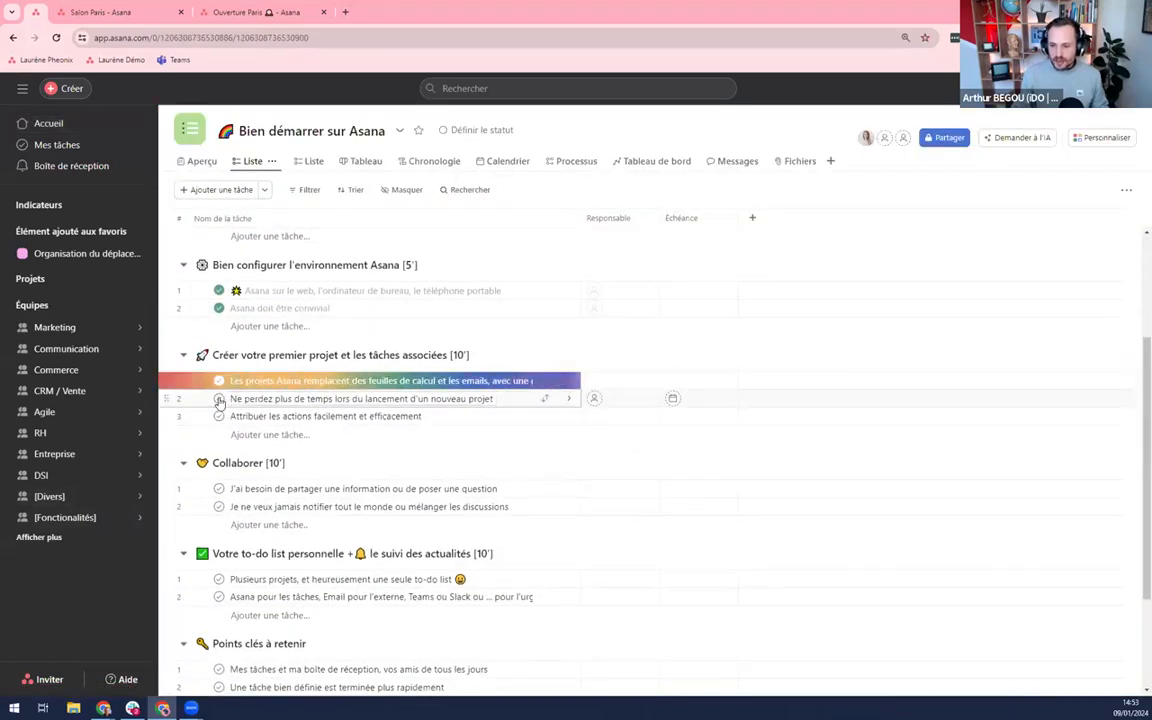
{"action": "left_click", "coordinate": [218, 399]}
{"action": "left_click", "coordinate": [218, 416]}
{"action": "scroll", "coordinate": [218, 420], "scroll_direction": "down", "scroll_amount": 1}
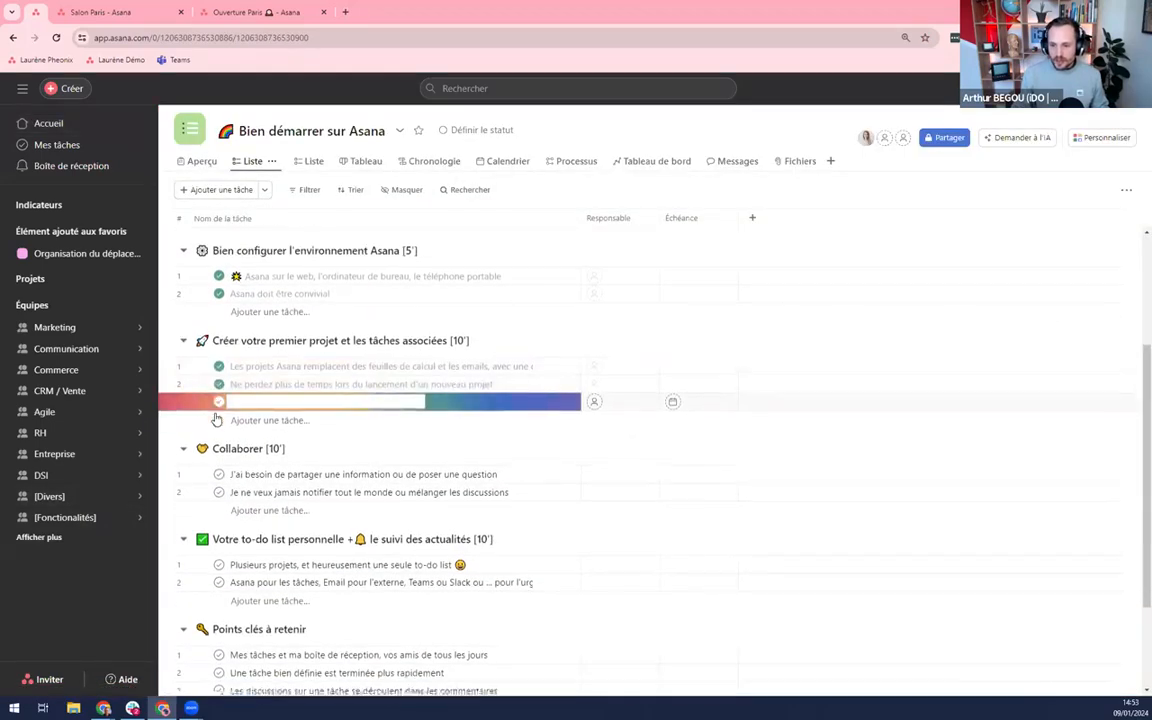
Complete both tasks under "Collaborer", both under "Votre to-do list personnelle", and the first one under "Points clés à retenir".
{"action": "left_click", "coordinate": [218, 430]}
{"action": "left_click", "coordinate": [218, 447]}
{"action": "scroll", "coordinate": [220, 450], "scroll_direction": "down", "scroll_amount": 2}
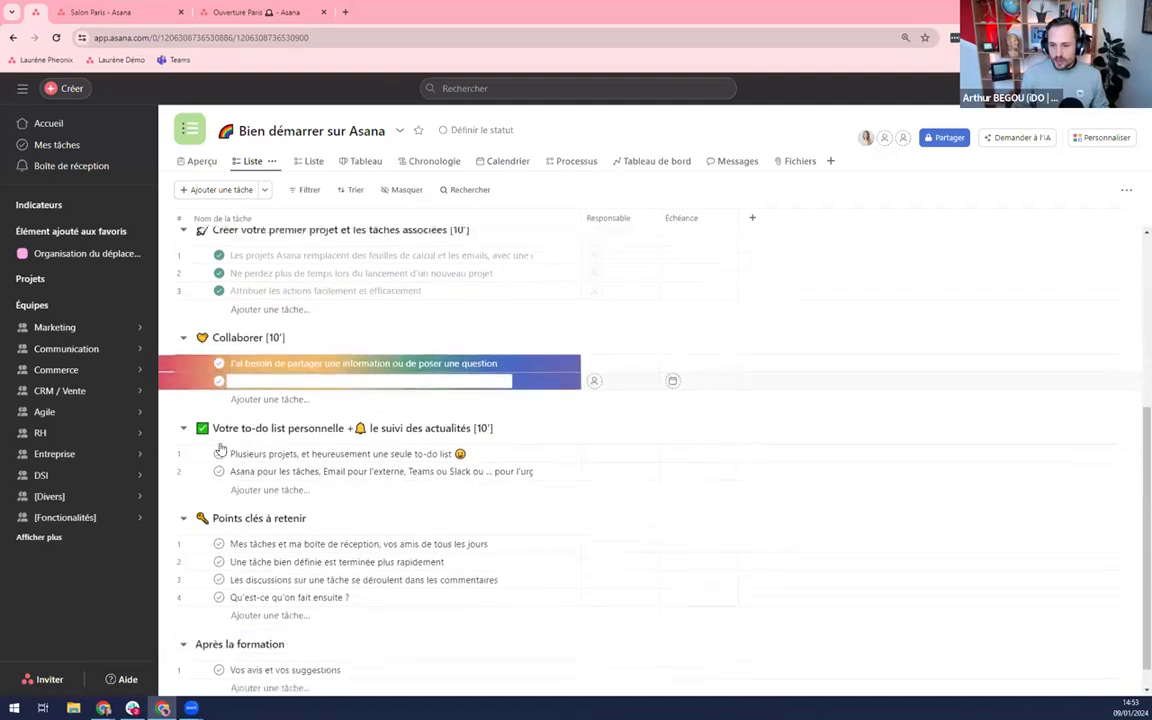
{"action": "left_click", "coordinate": [219, 427]}
{"action": "left_click", "coordinate": [219, 444]}
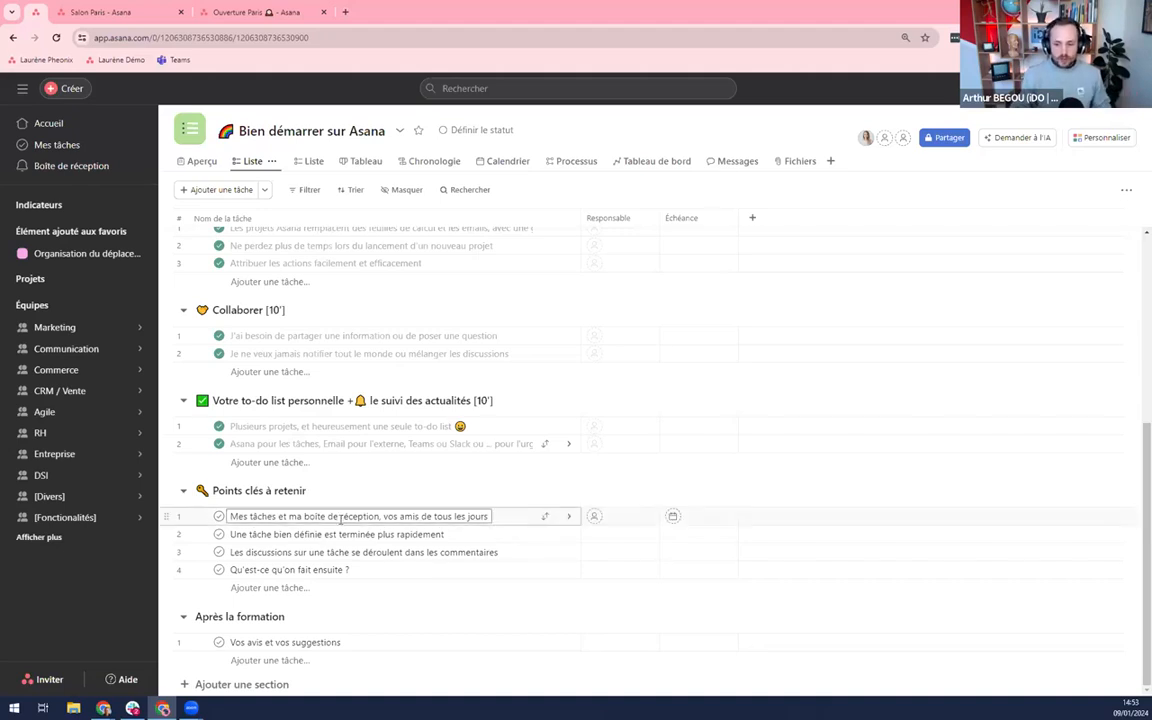
{"action": "left_click", "coordinate": [219, 516]}
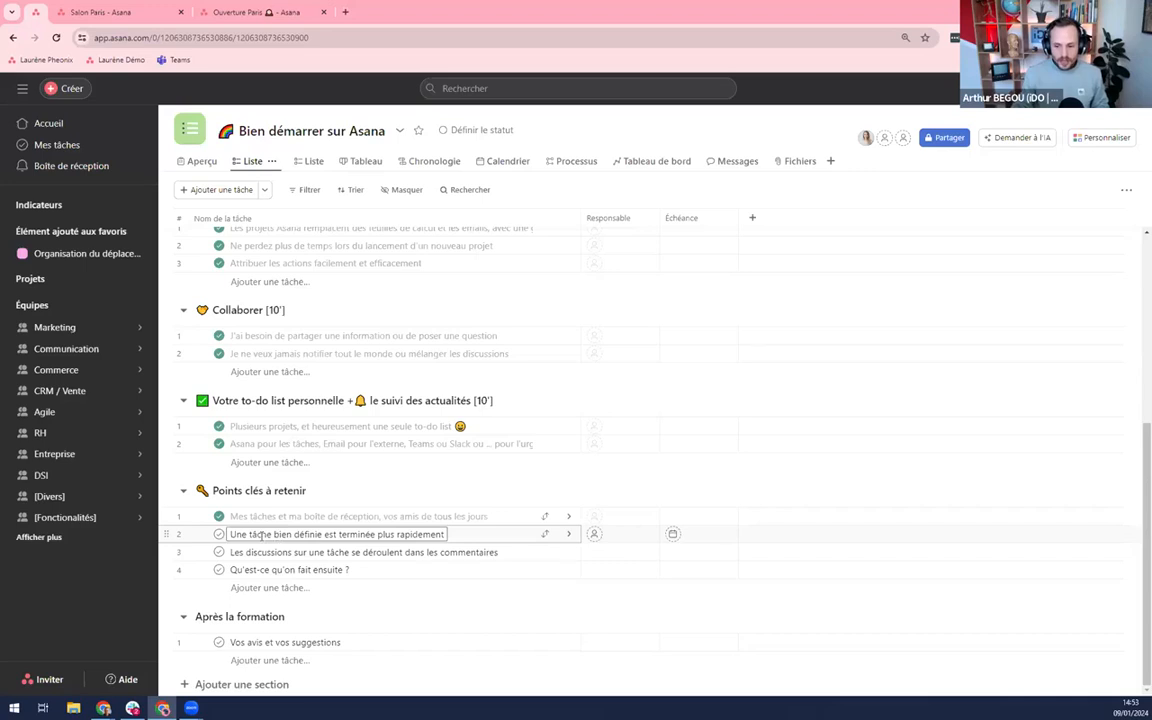
Complete the tasks "Une tâche bien définie est terminée plus rapidement" and "Les discussions sur une tâche se déroulent dans les commentaires" under "Points clés à retenir".
{"action": "key", "text": "ctrl+Return"}
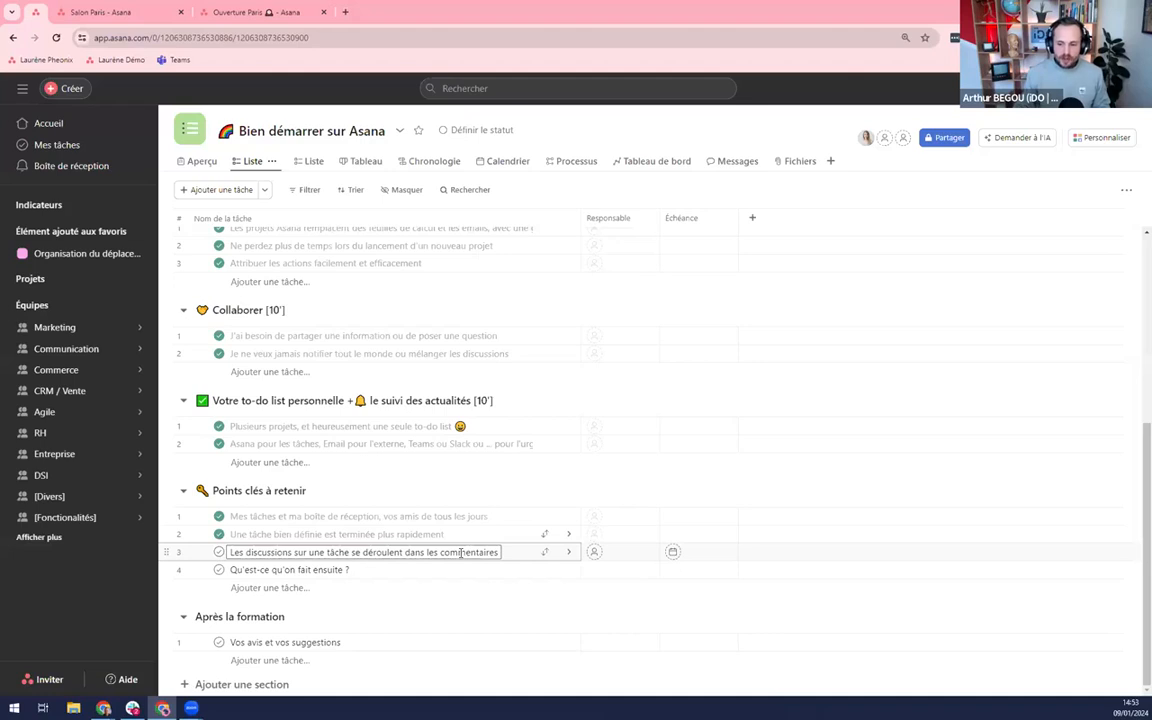
{"action": "left_click", "coordinate": [218, 551]}
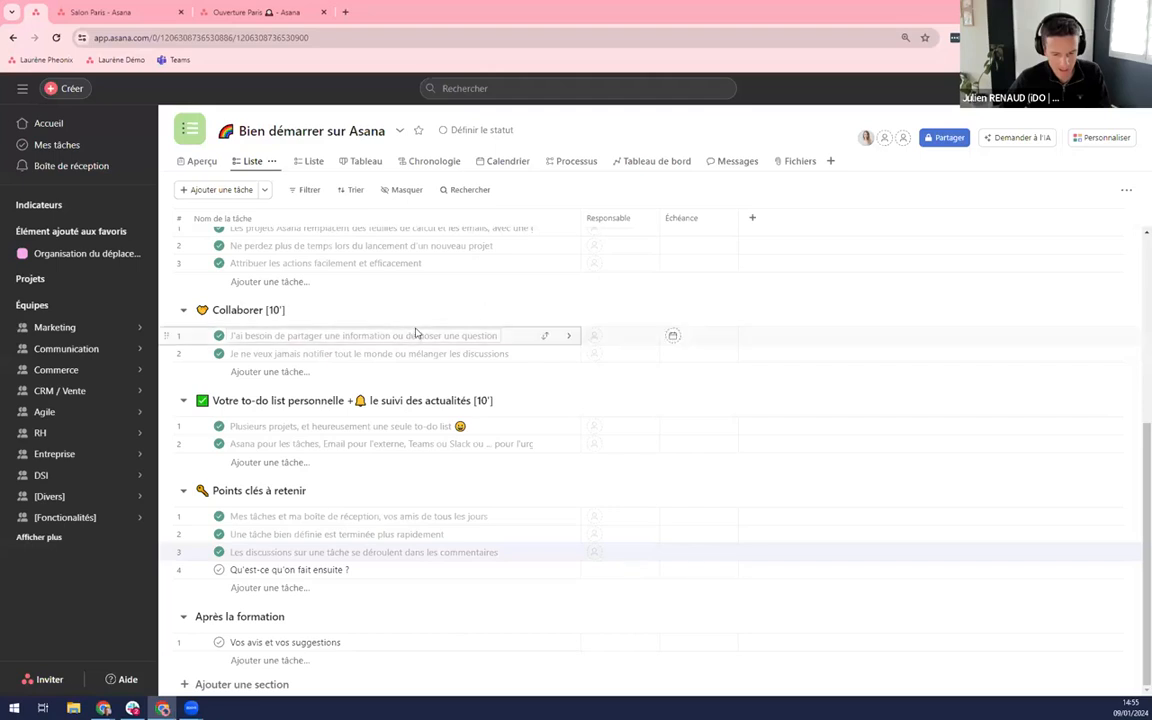
Look up the emoji option for the "Votre to-do list personnelle" section title and leave the title unedited.
{"action": "left_click", "coordinate": [212, 400]}
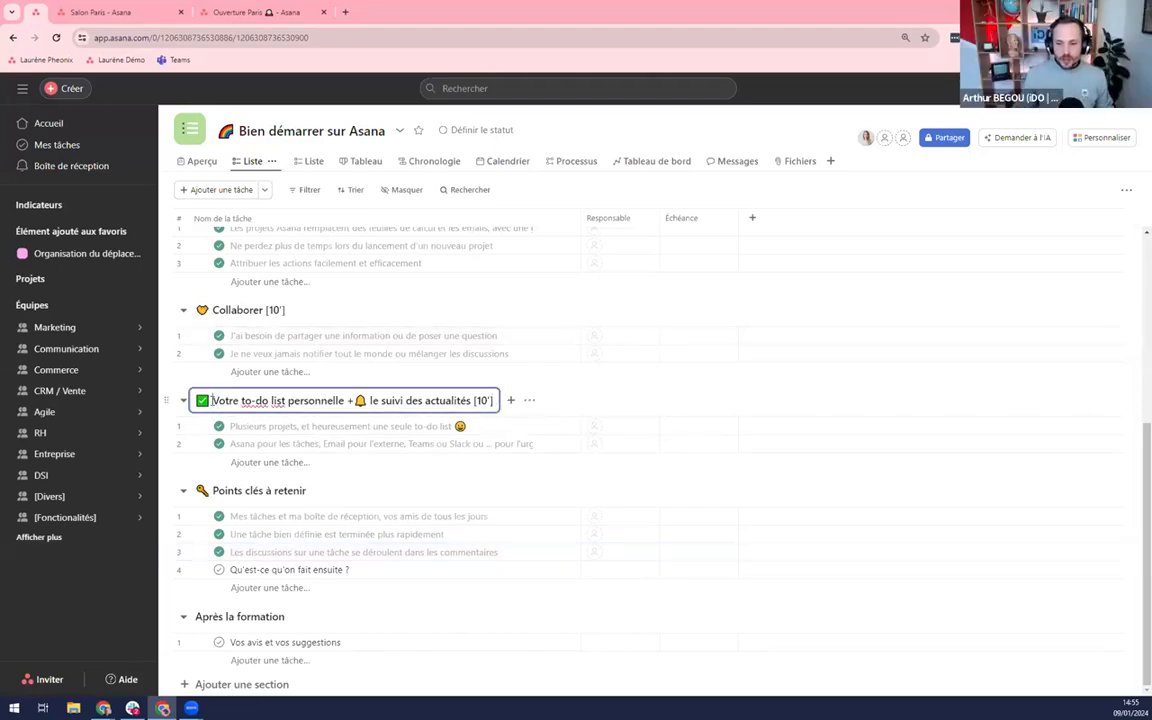
{"action": "key", "text": "ctrl+a"}
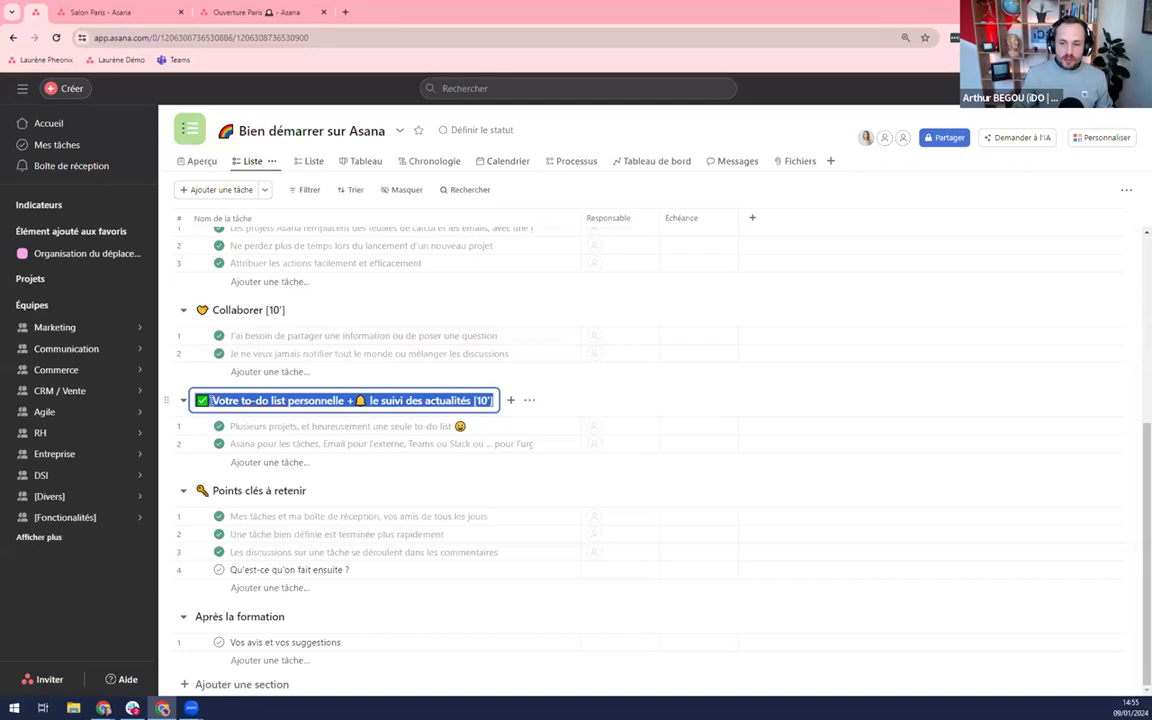
{"action": "left_click", "coordinate": [231, 426]}
{"action": "left_click", "coordinate": [214, 400]}
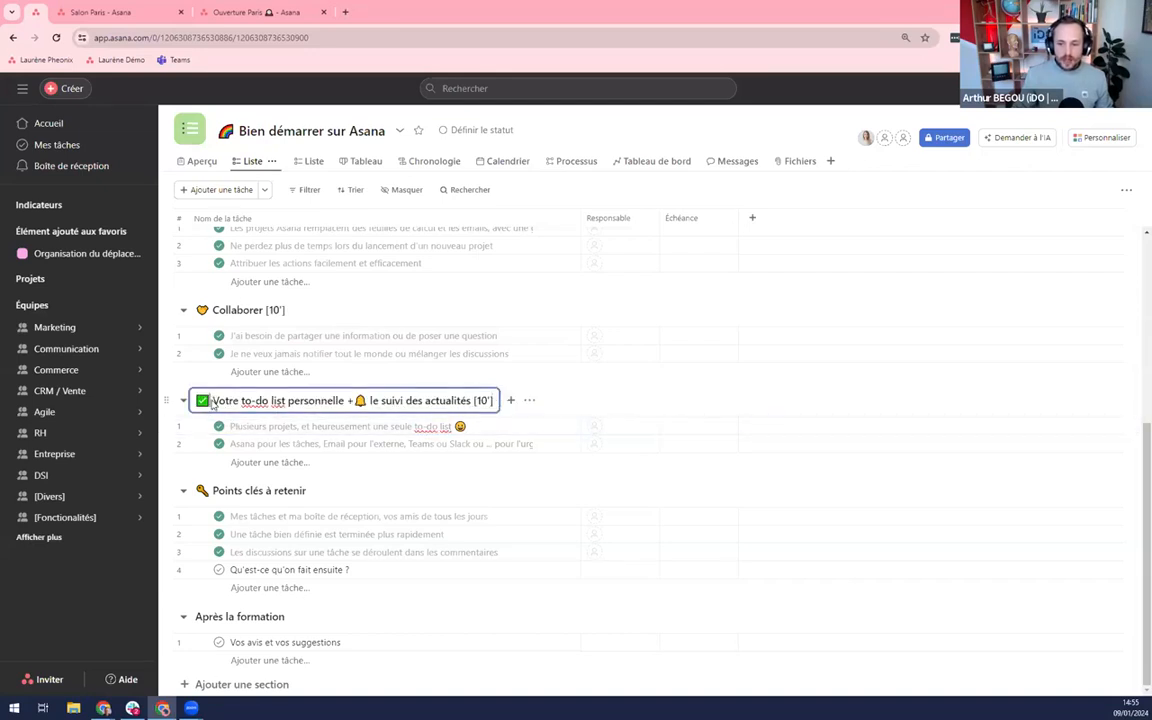
{"action": "right_click", "coordinate": [209, 402]}
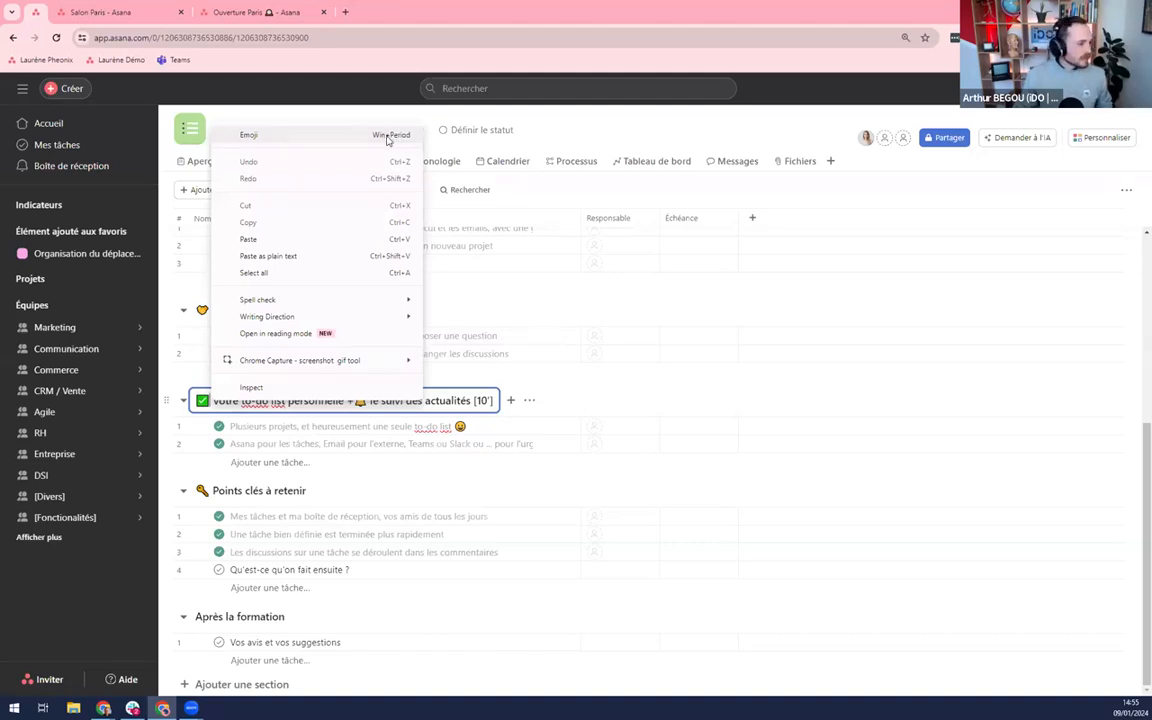
{"action": "left_click", "coordinate": [530, 298]}
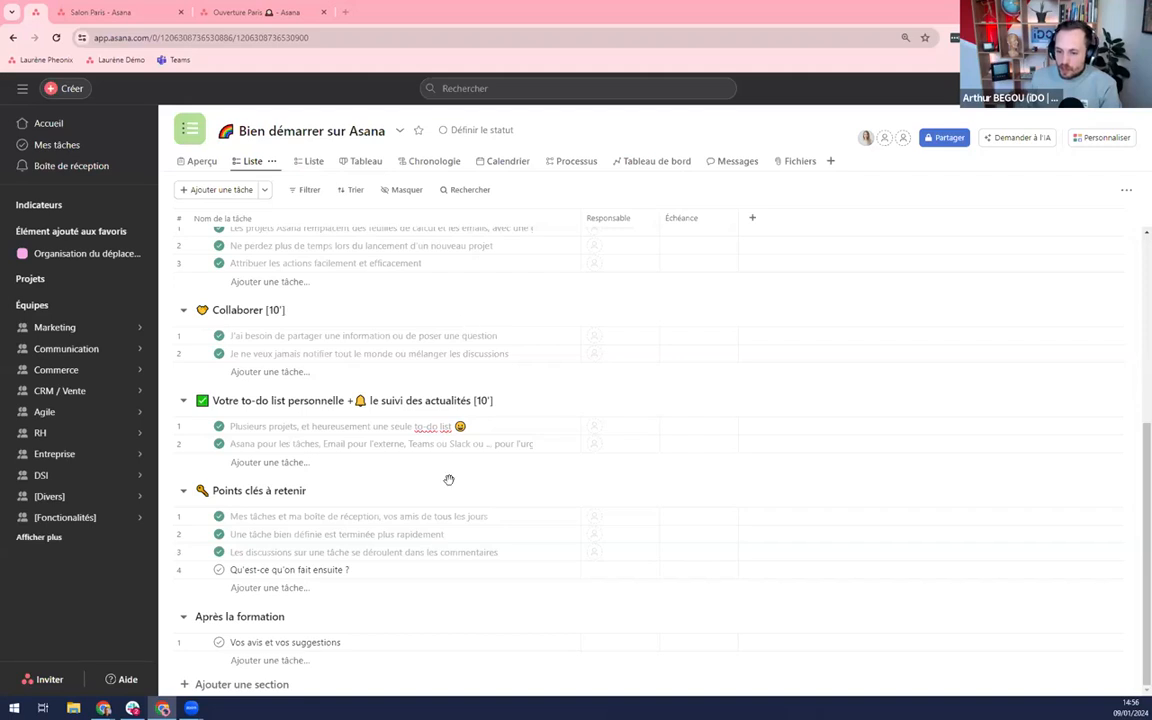
Convert the task "Qu'est-ce qu'on fait ensuite ?" under "Points clés à retenir" into a milestone (Jalon).
{"action": "left_click", "coordinate": [365, 571]}
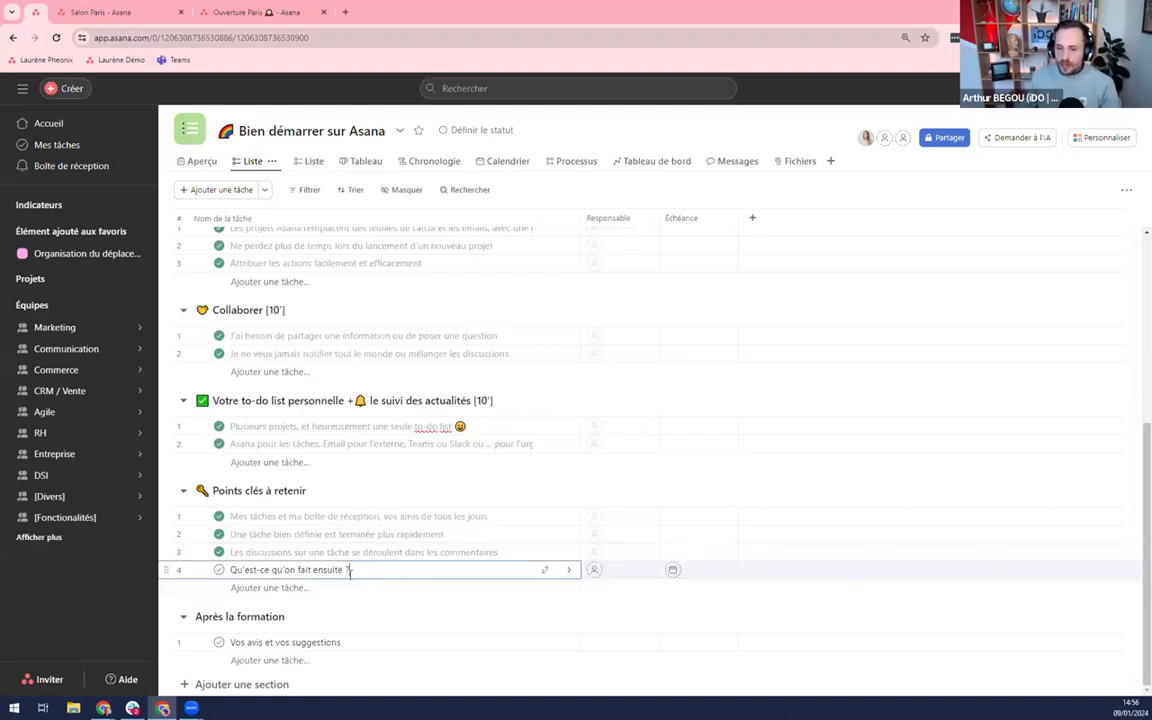
{"action": "right_click", "coordinate": [220, 575]}
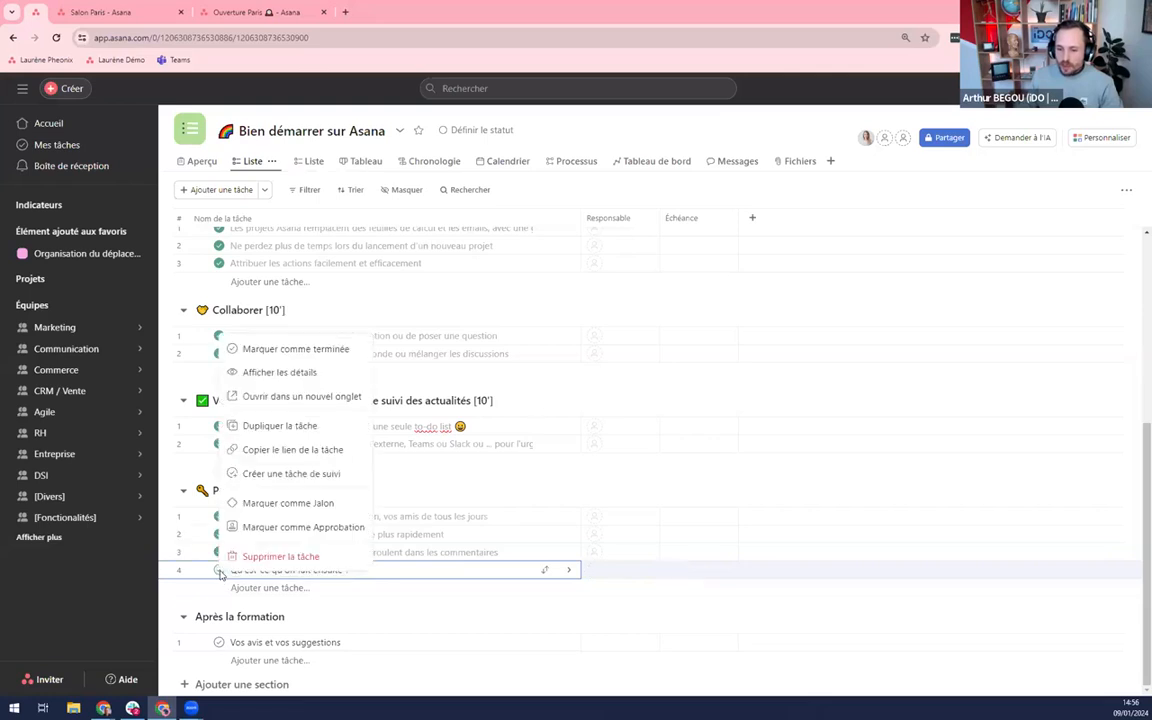
{"action": "left_click", "coordinate": [286, 502]}
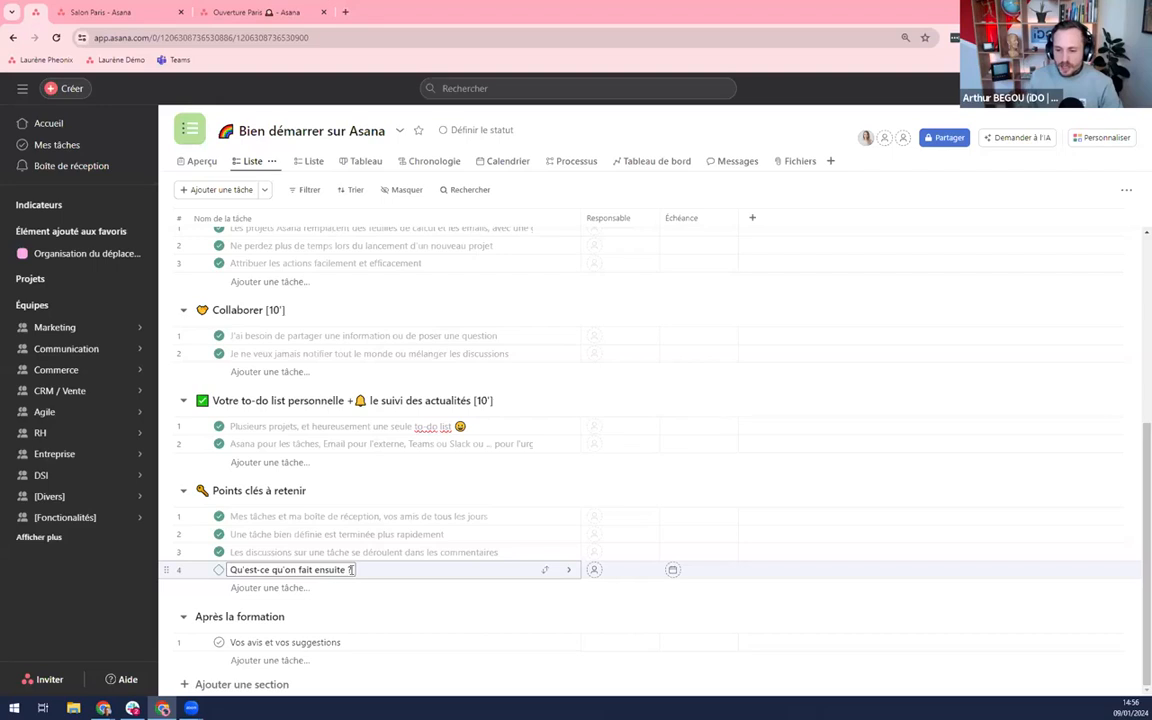
{"action": "key", "text": "Escape"}
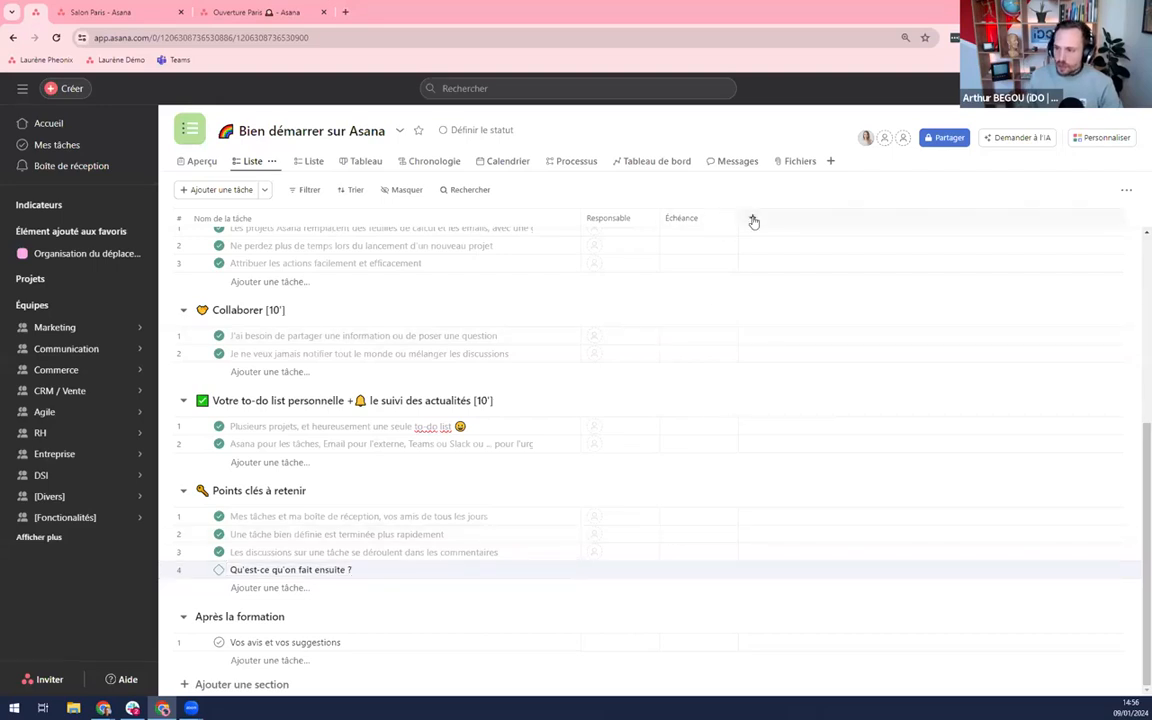
Show the Étiquettes column in the project's task list.
{"action": "left_click", "coordinate": [403, 192]}
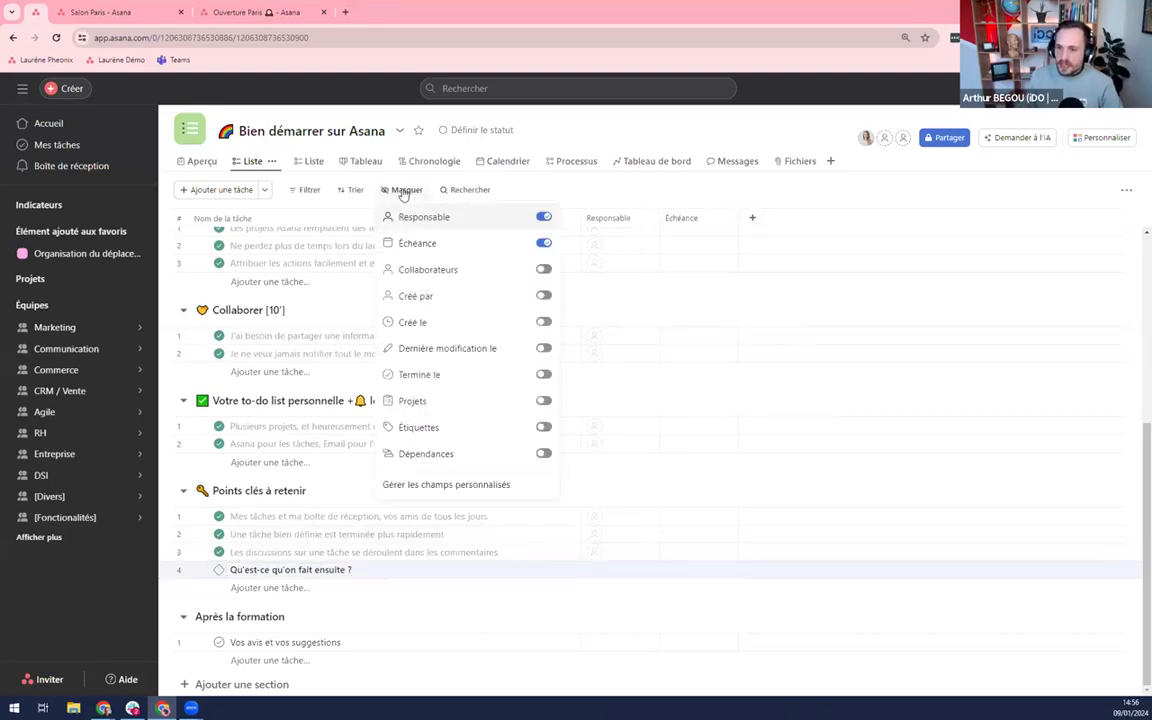
{"action": "left_click", "coordinate": [548, 428]}
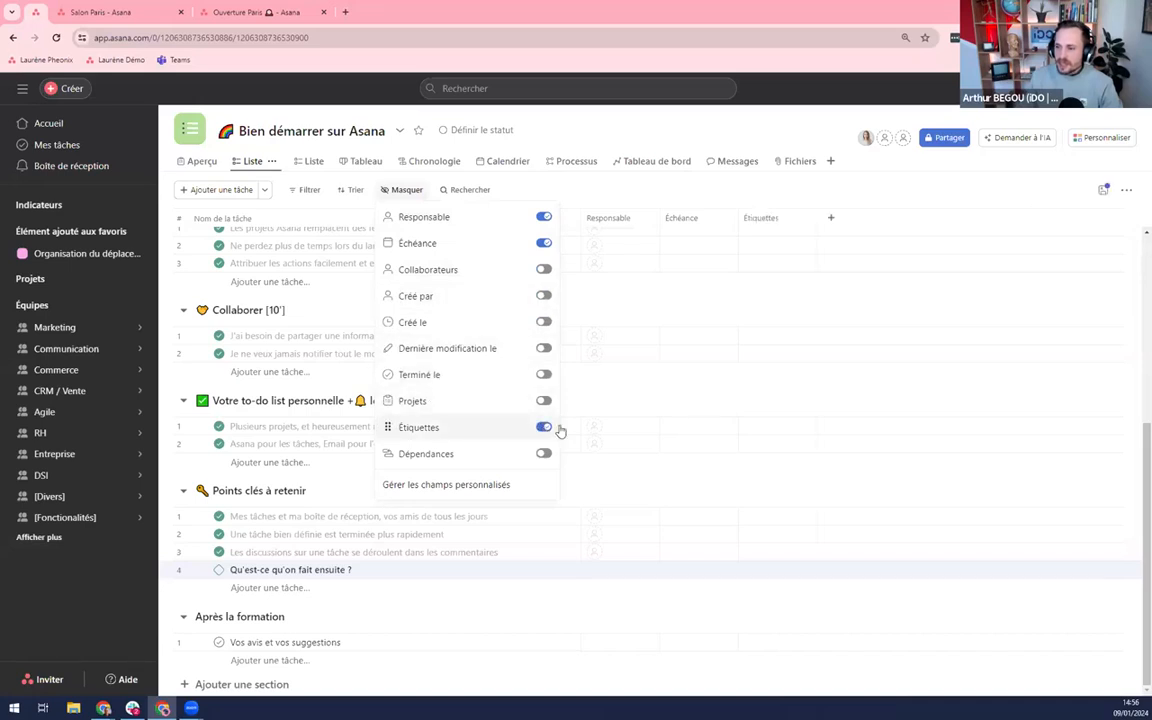
{"action": "left_click", "coordinate": [766, 222]}
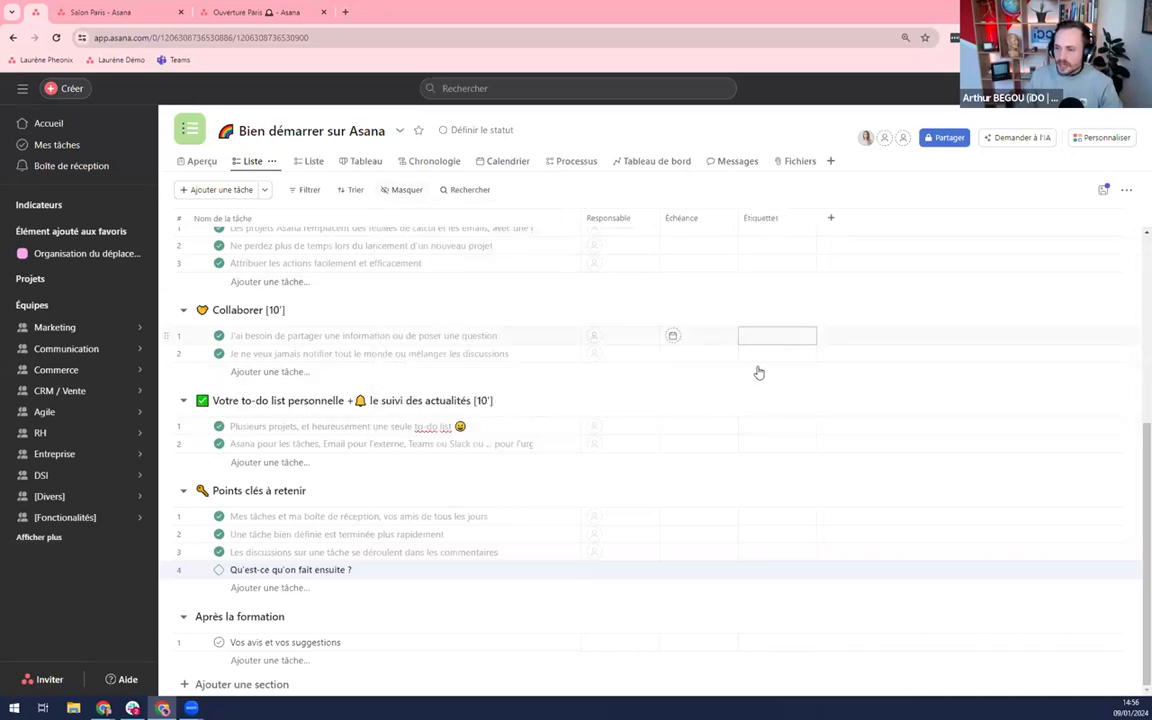
Add a light orange "marketing" tag to the task "Les discussions sur une tâche se déroulent dans les commentaires".
{"action": "left_click", "coordinate": [778, 565]}
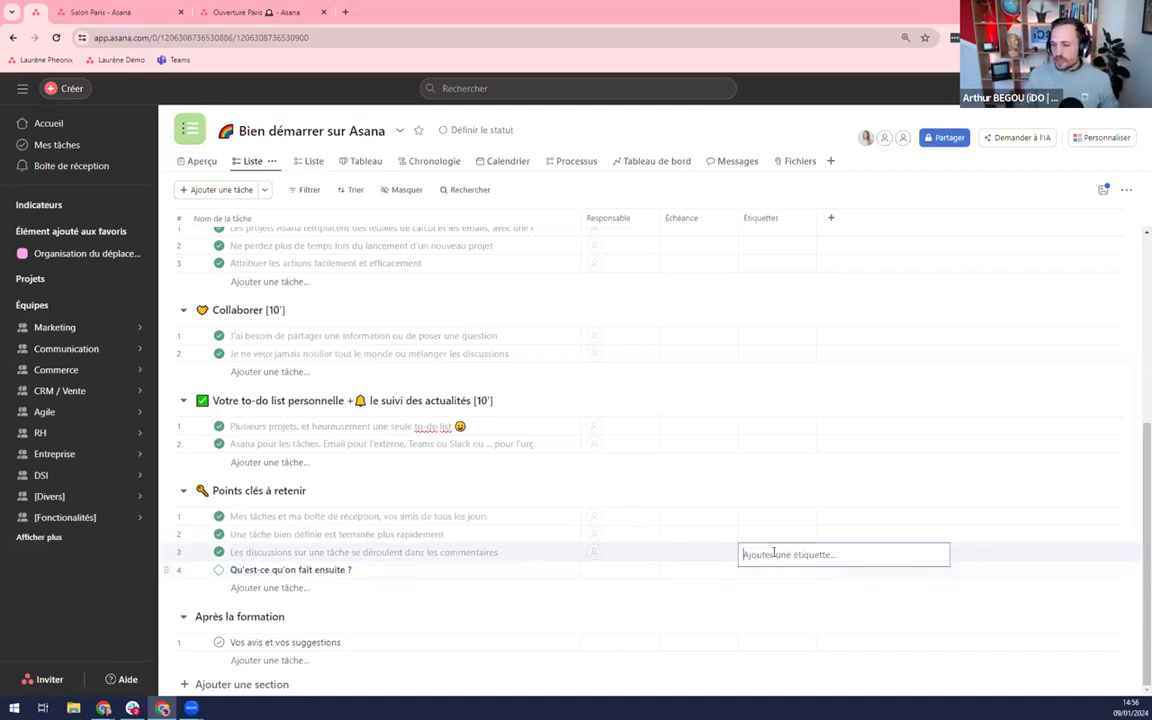
{"action": "type", "text": "mar"}
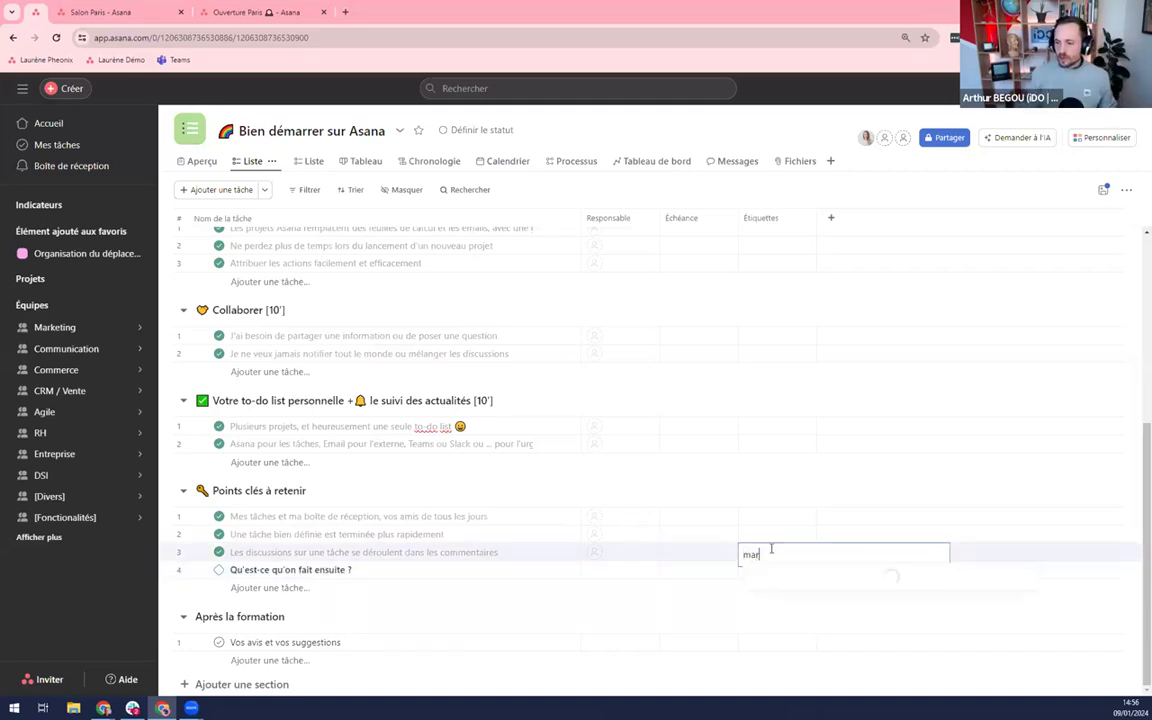
{"action": "type", "text": "keting"}
{"action": "key", "text": "Return"}
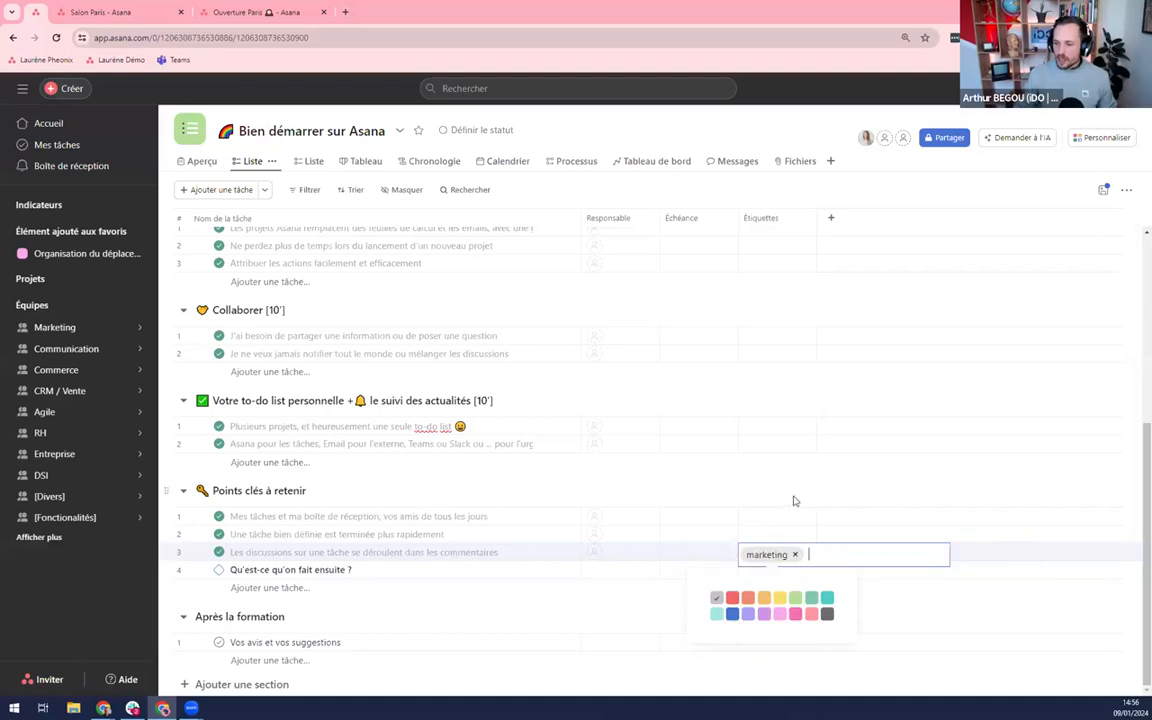
{"action": "left_click", "coordinate": [764, 599]}
{"action": "left_click", "coordinate": [809, 522]}
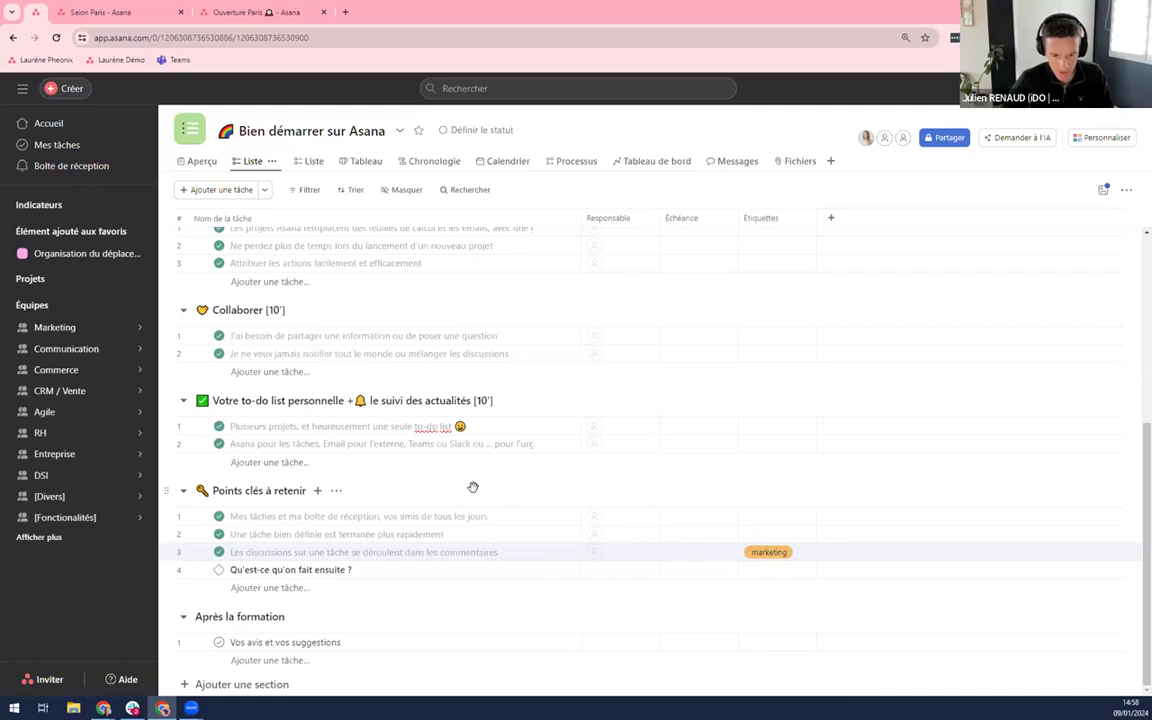
Add a task named "Approbation" below "Qu'est-ce qu'on fait ensuite ?" and mark it as an approval.
{"action": "left_click", "coordinate": [352, 569]}
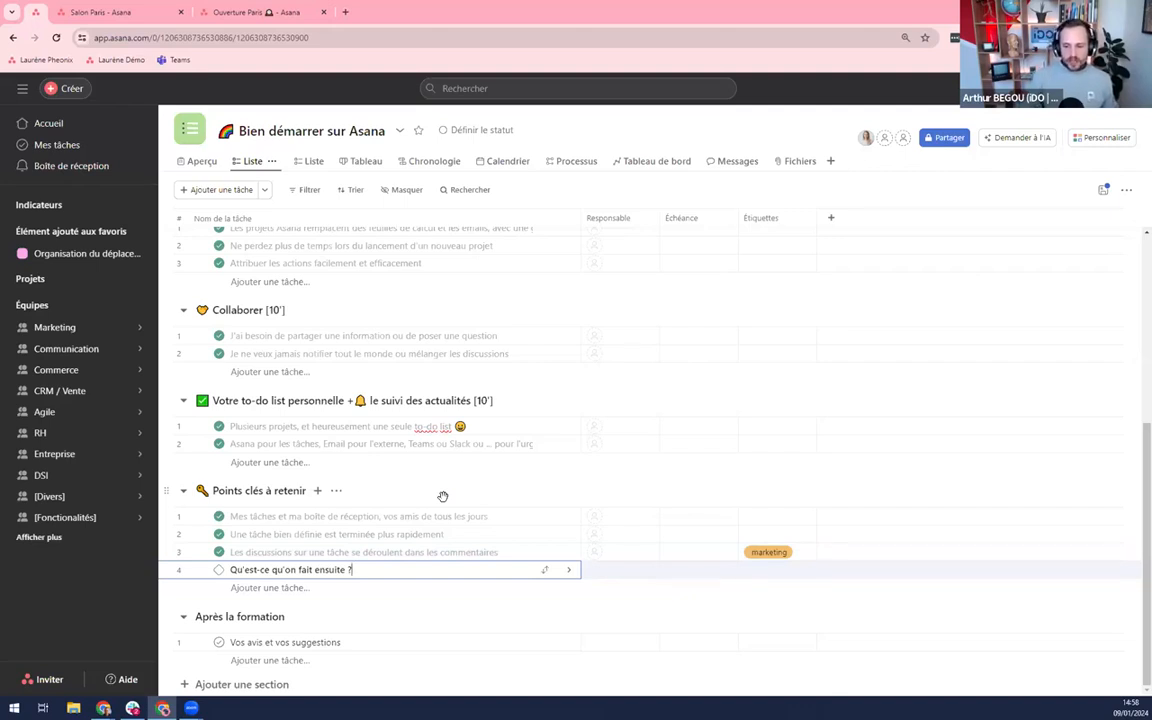
{"action": "key", "text": "Return"}
{"action": "type", "text": "Approbation"}
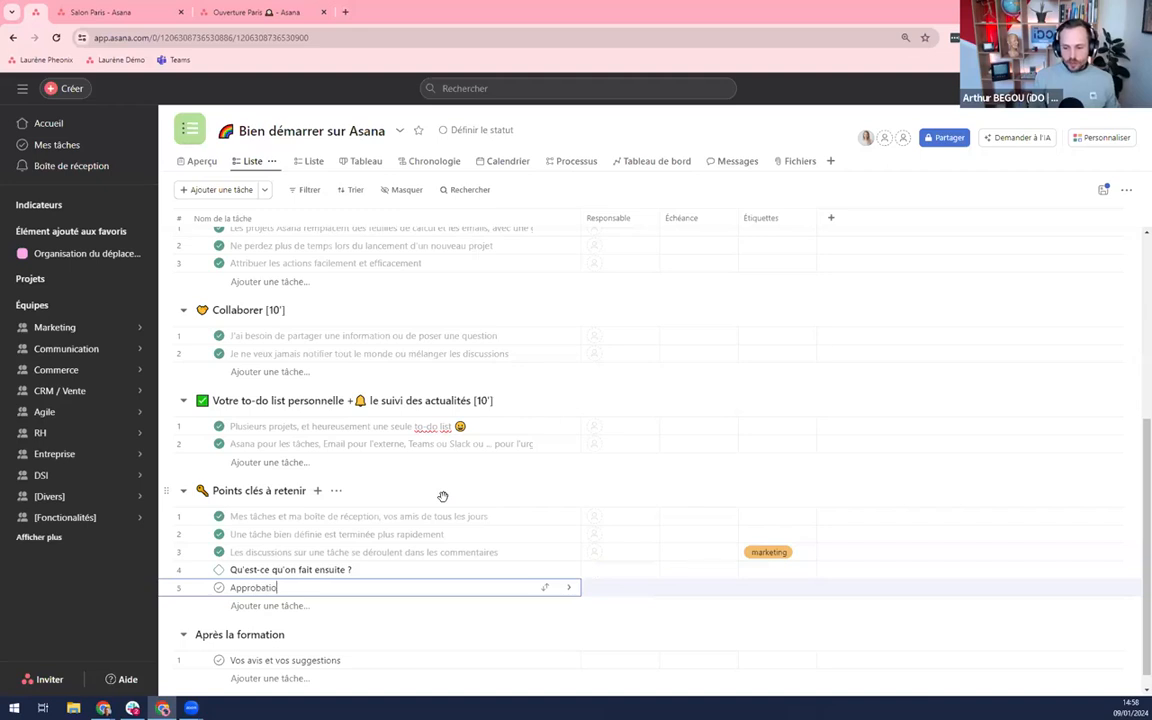
{"action": "right_click", "coordinate": [230, 588]}
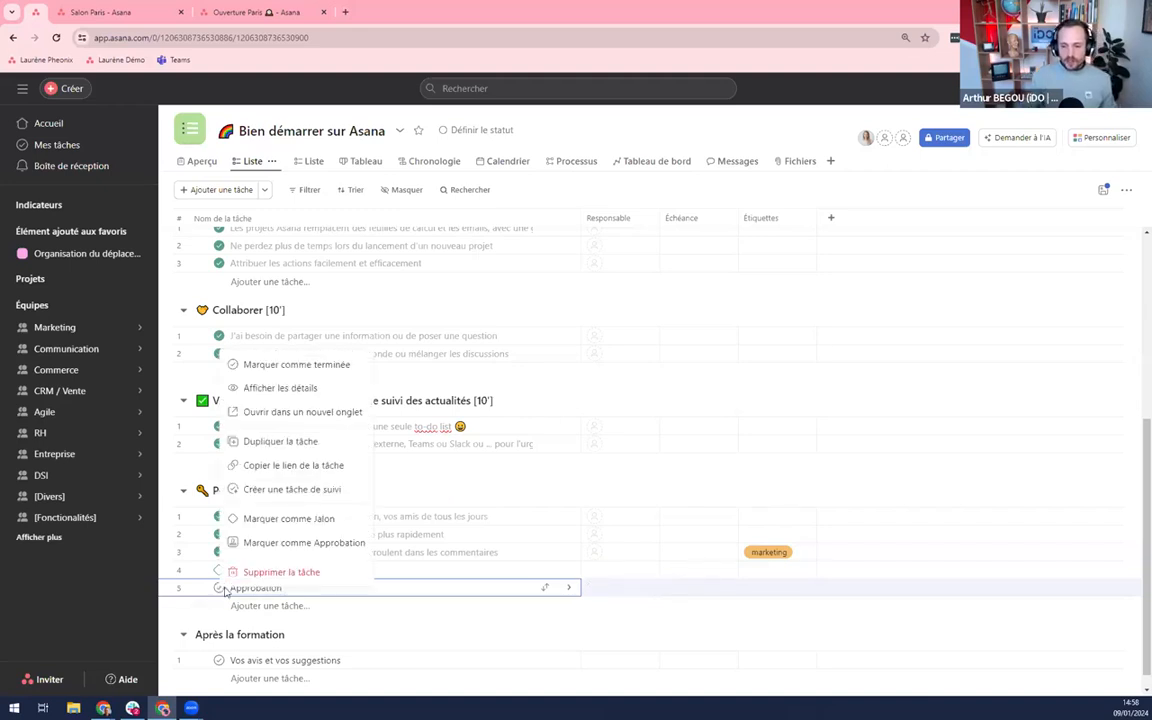
{"action": "left_click", "coordinate": [285, 545]}
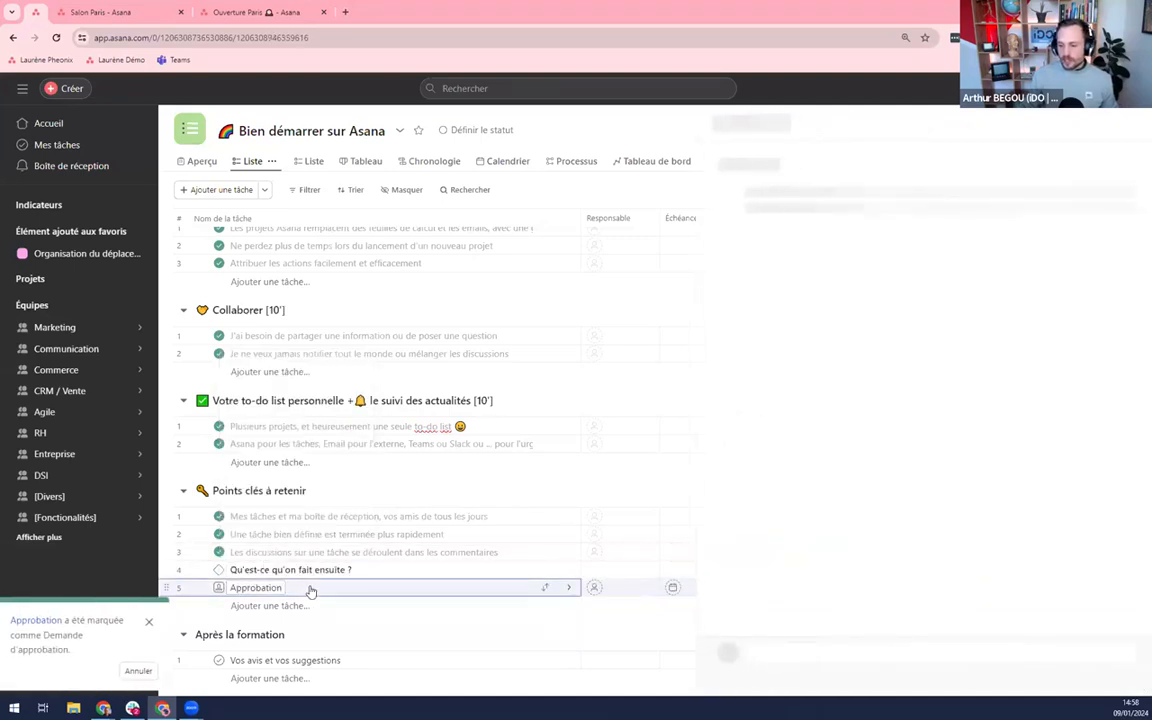
Open the details of the "Approbation" task, approve the request, and check its approval entry in the activity feed.
{"action": "left_click", "coordinate": [307, 590]}
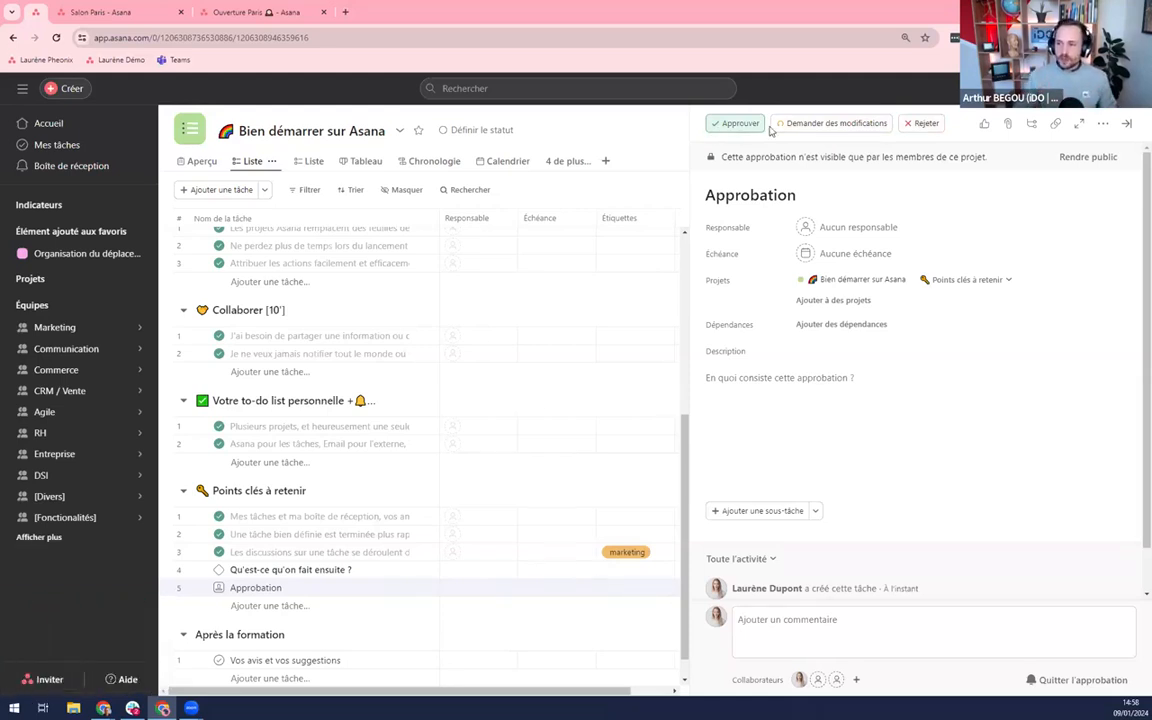
{"action": "left_click", "coordinate": [741, 121]}
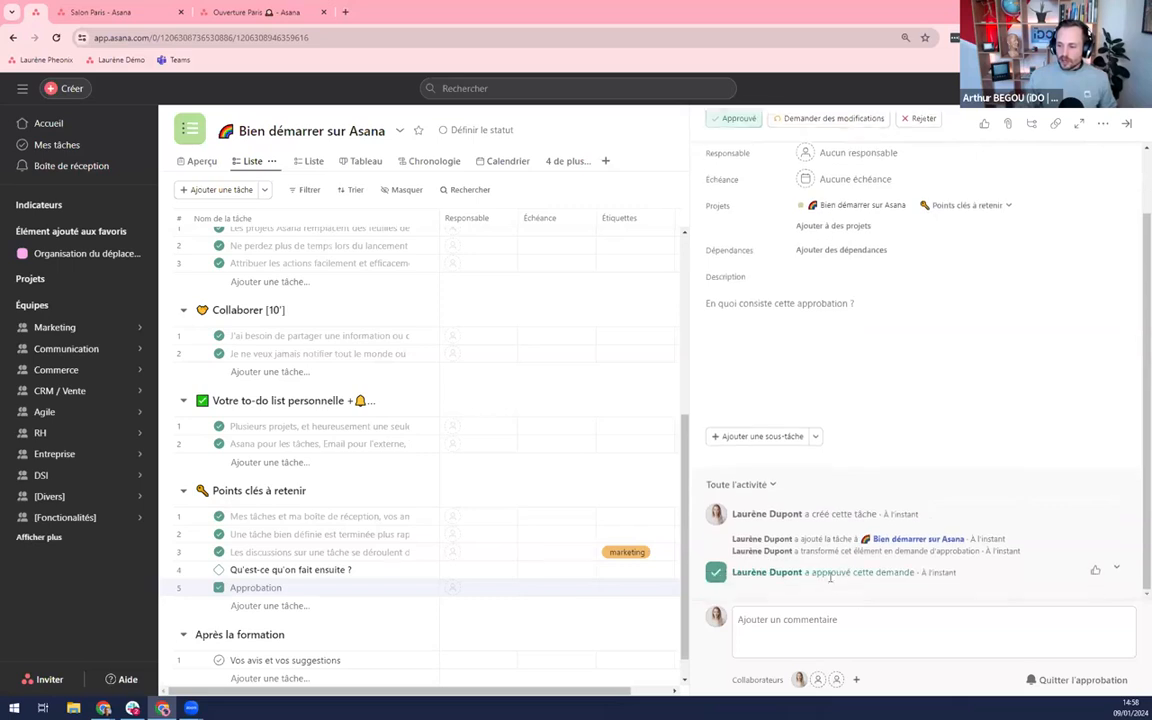
{"action": "triple_click", "coordinate": [846, 575]}
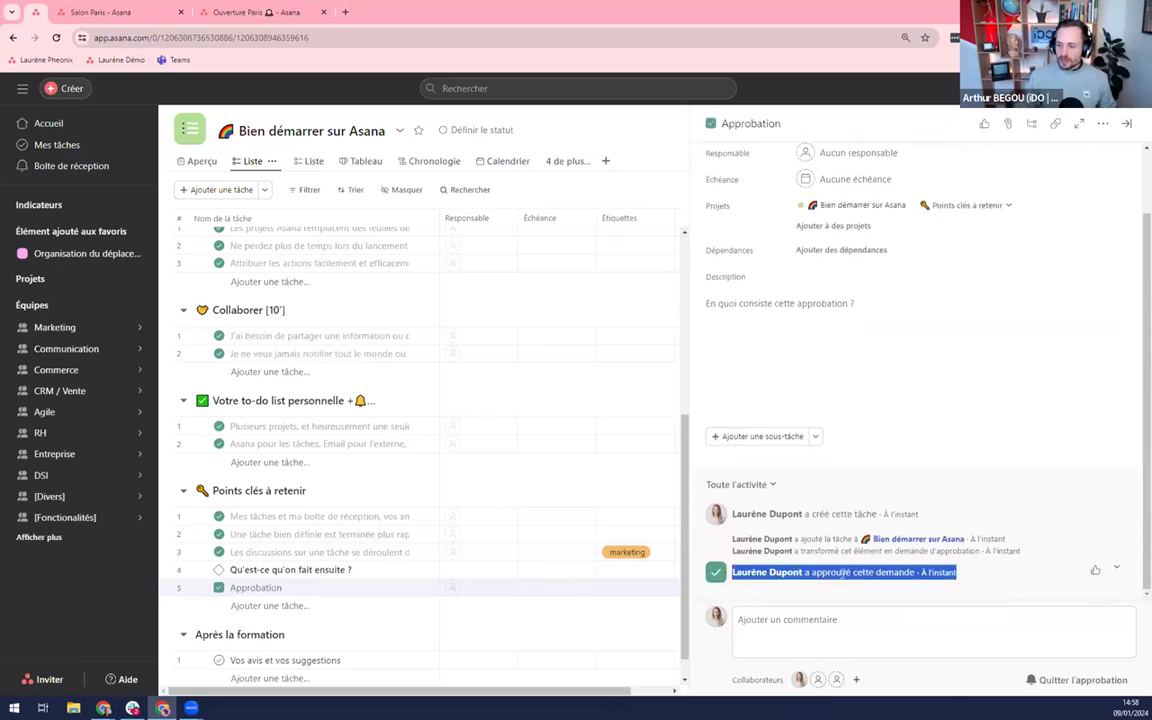
{"action": "left_click", "coordinate": [861, 576]}
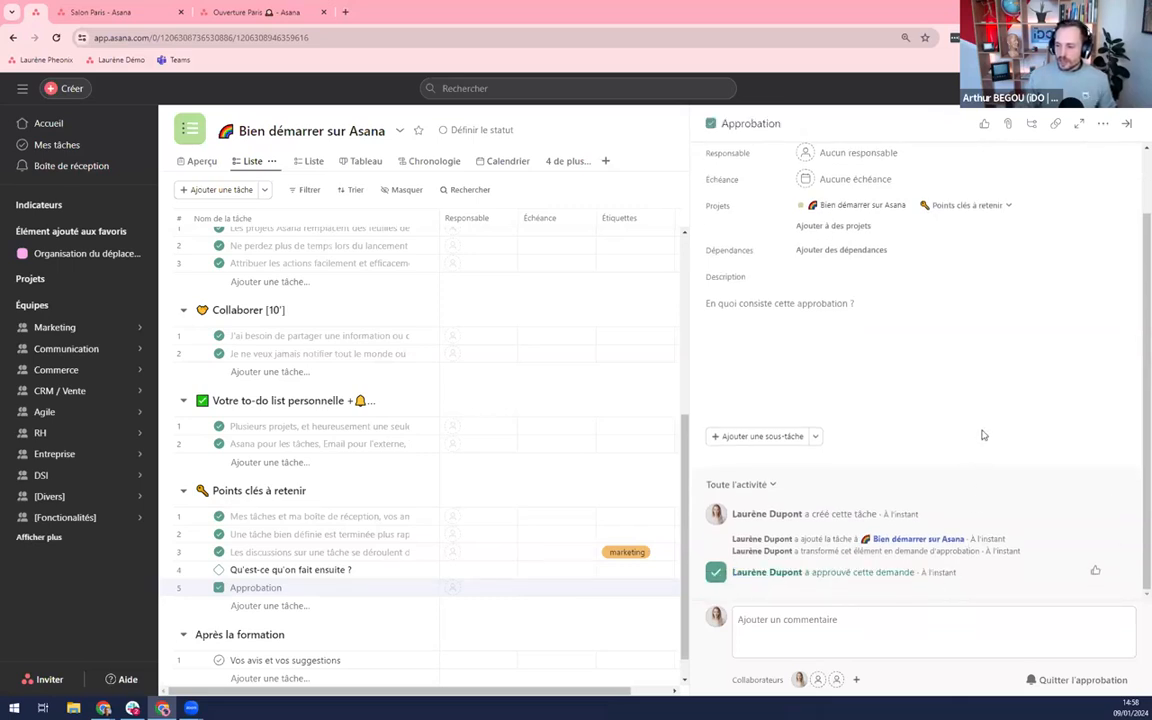